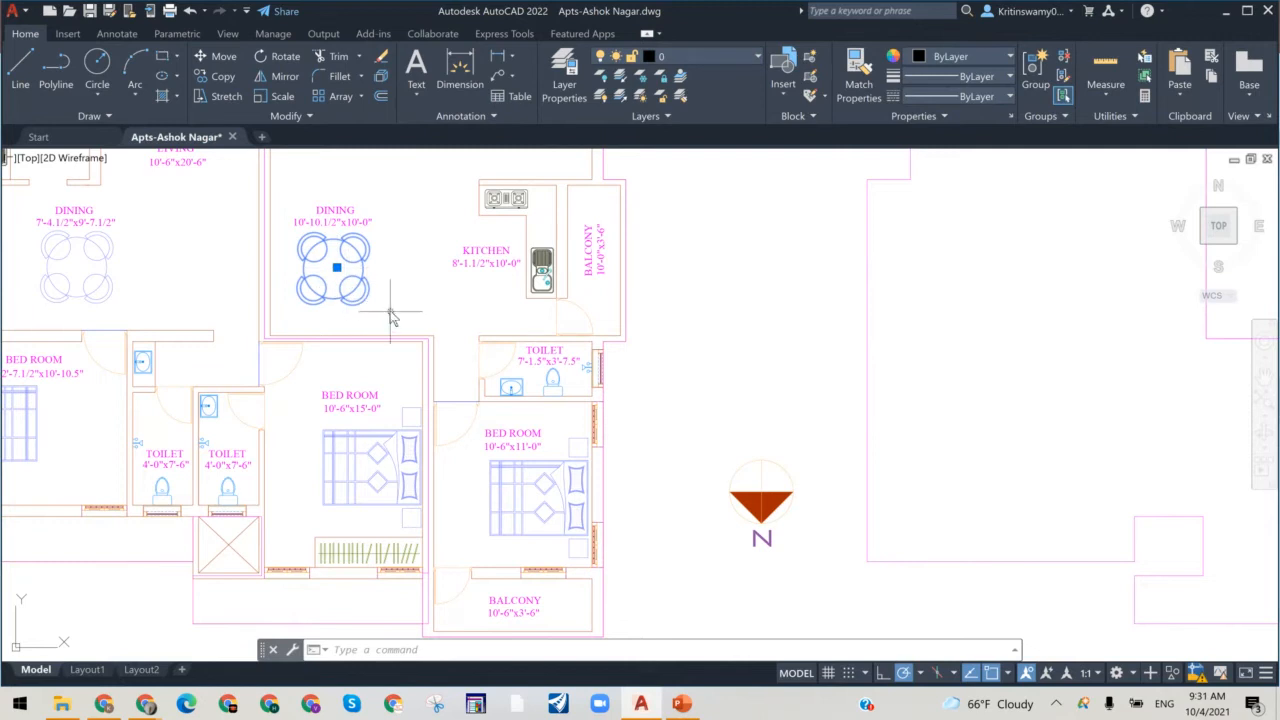
# Step: Group the washbasin, WC and shower in the 7'-1.5"x3'-7.5" toilet into one unnamed group
pyautogui.press('Escape')
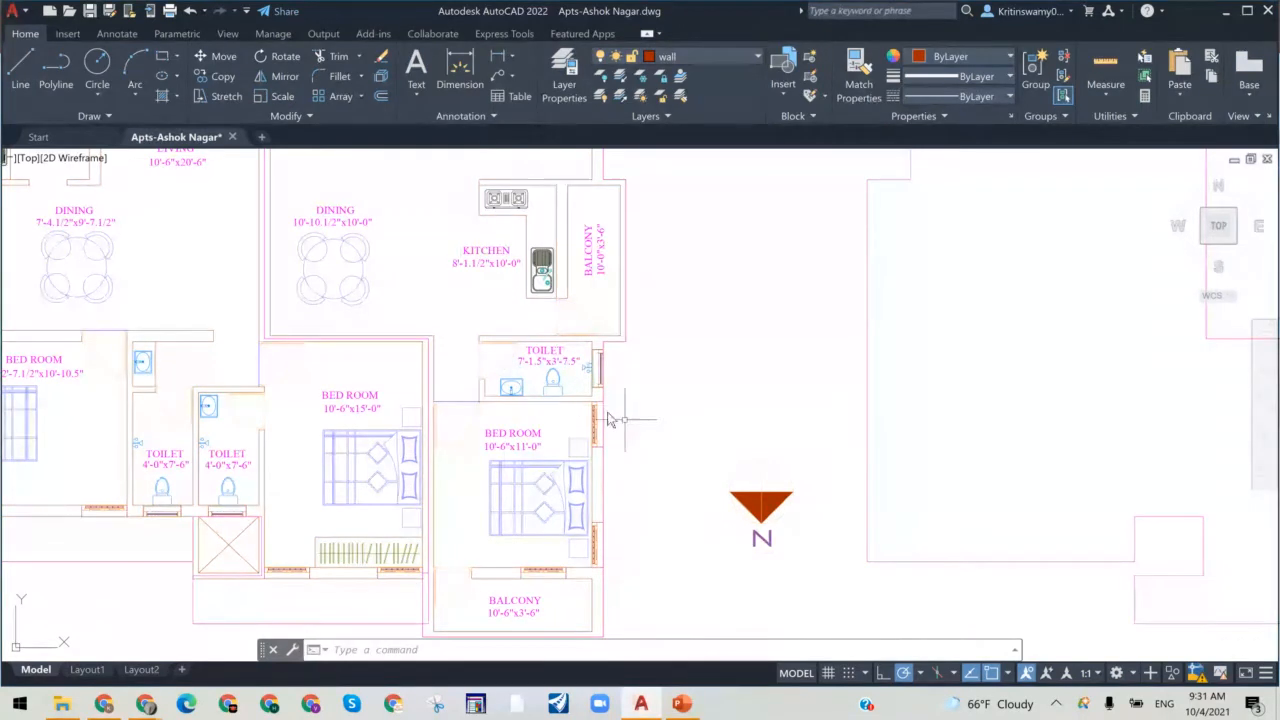
pyautogui.scroll(5, 538, 380)
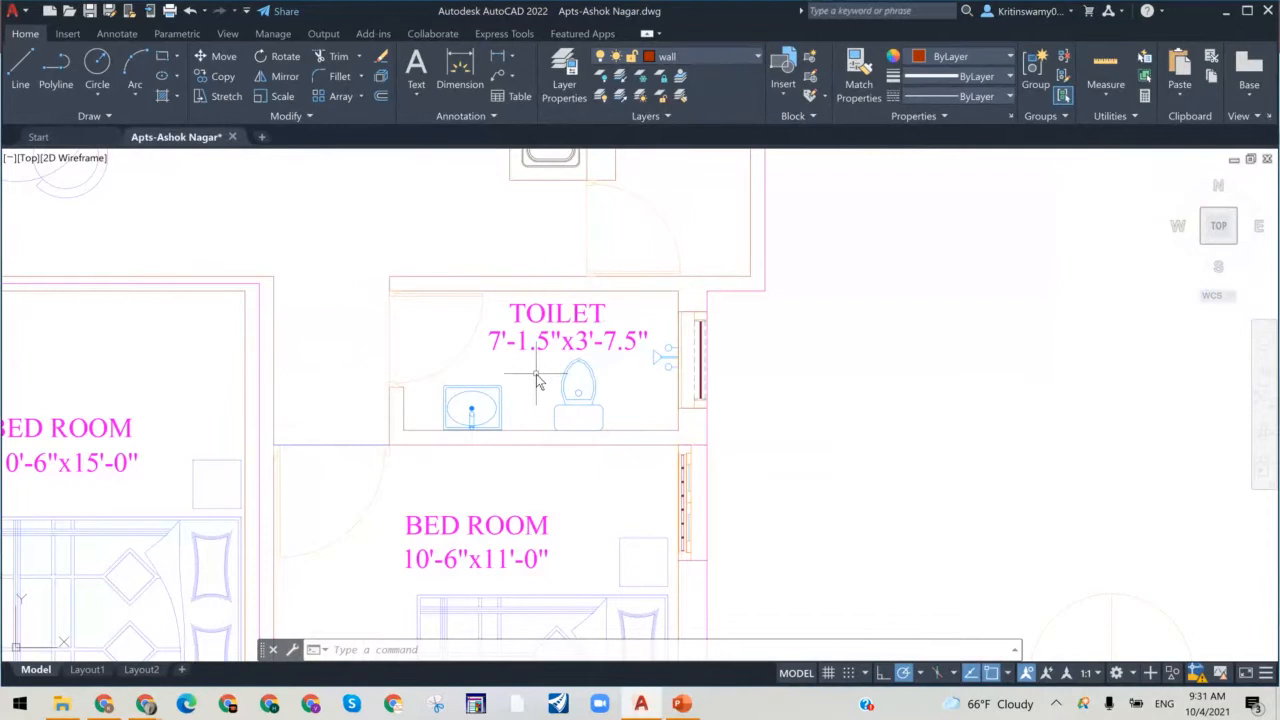
pyautogui.click(449, 420)
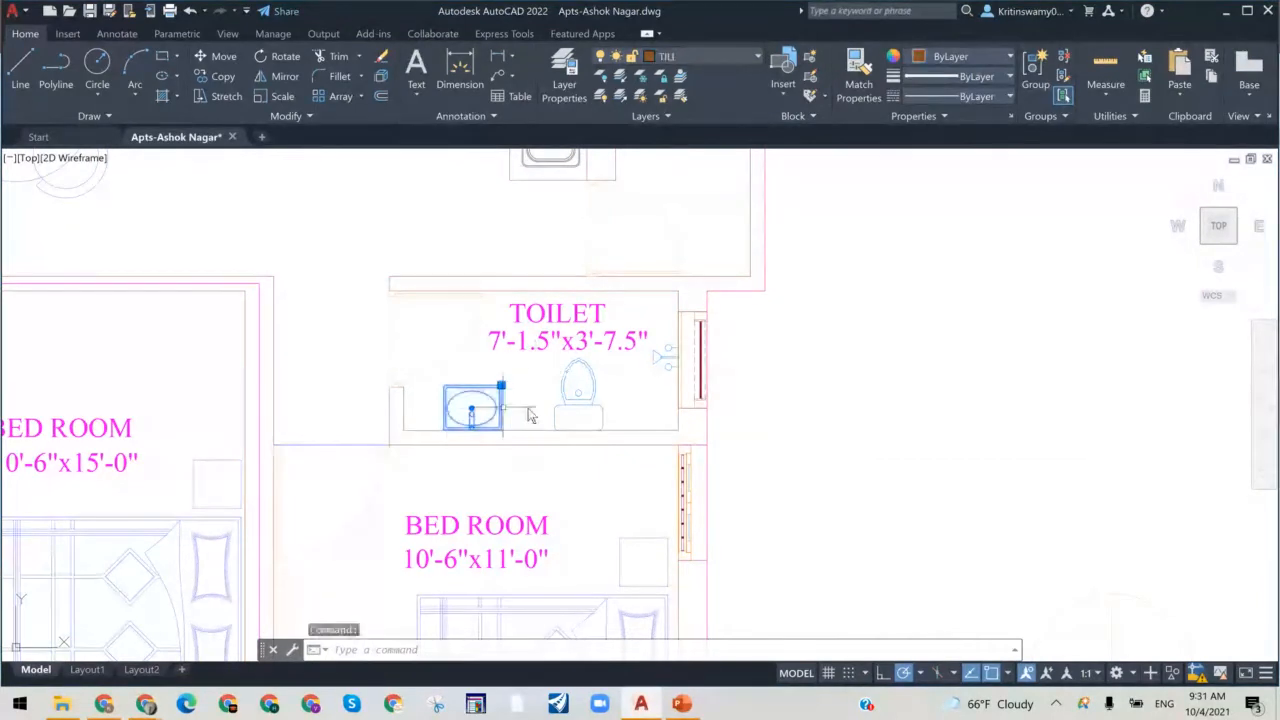
pyautogui.click(560, 410)
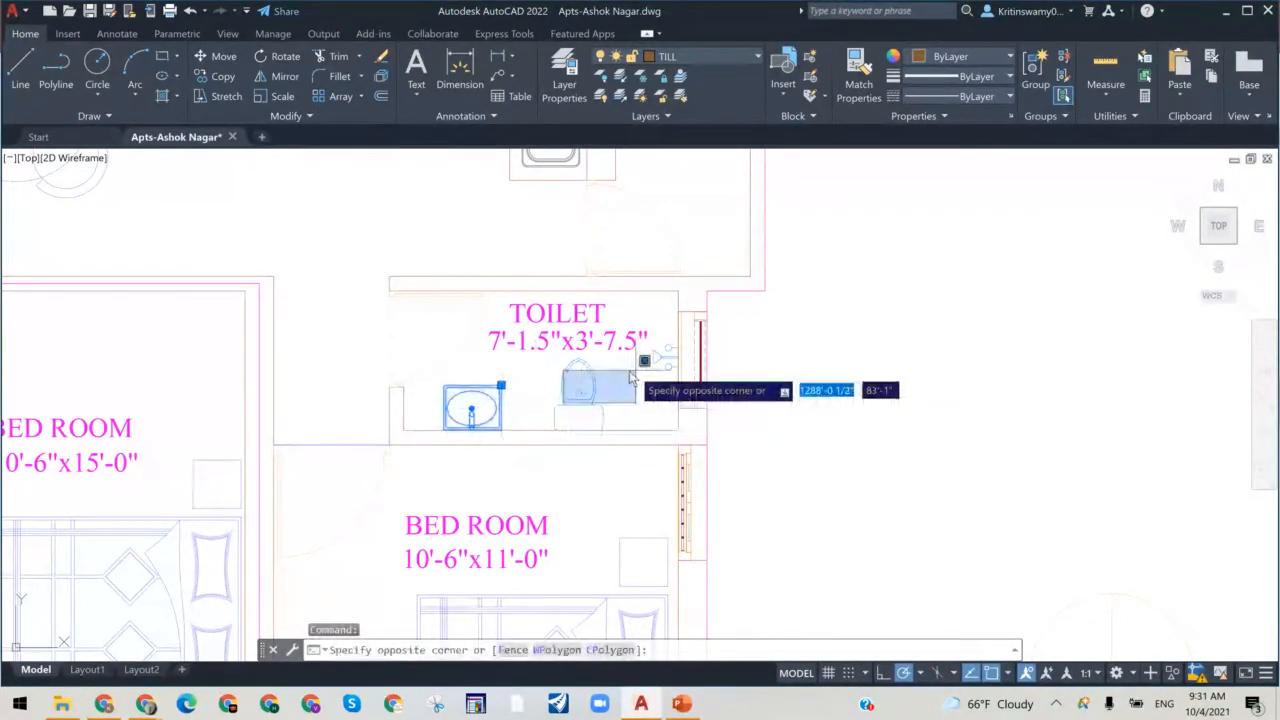
pyautogui.click(630, 370)
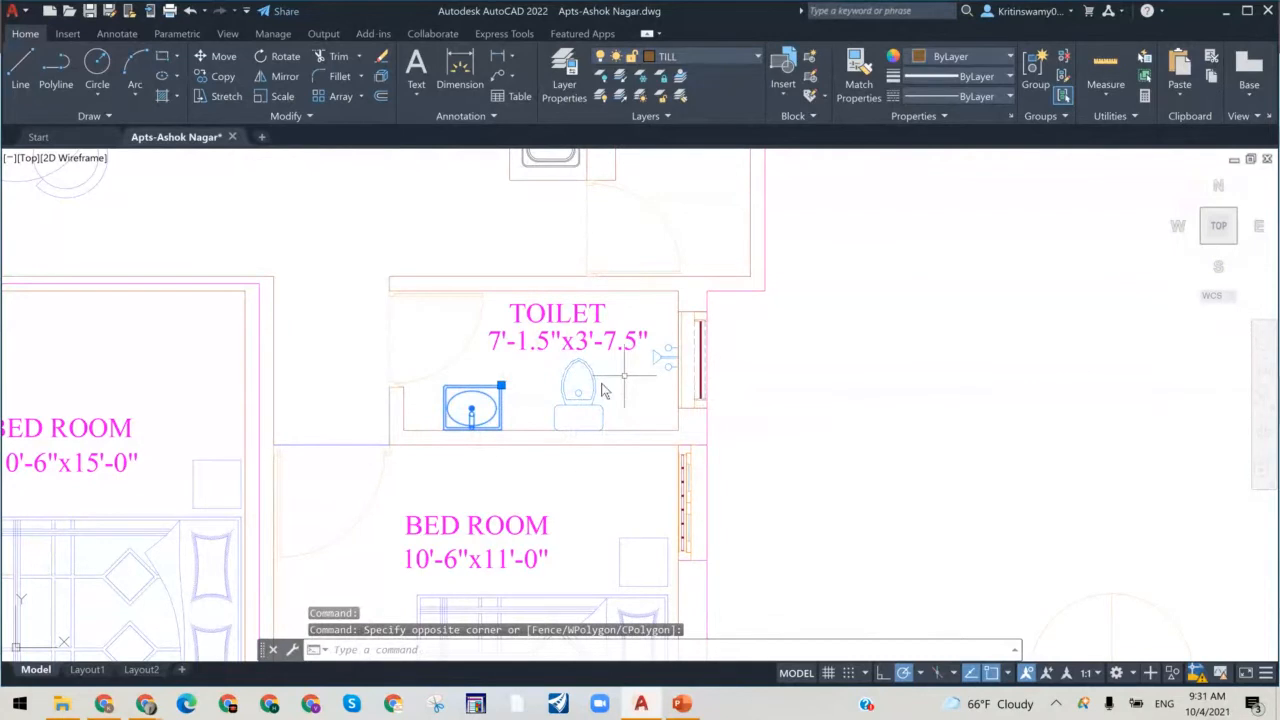
pyautogui.click(604, 390)
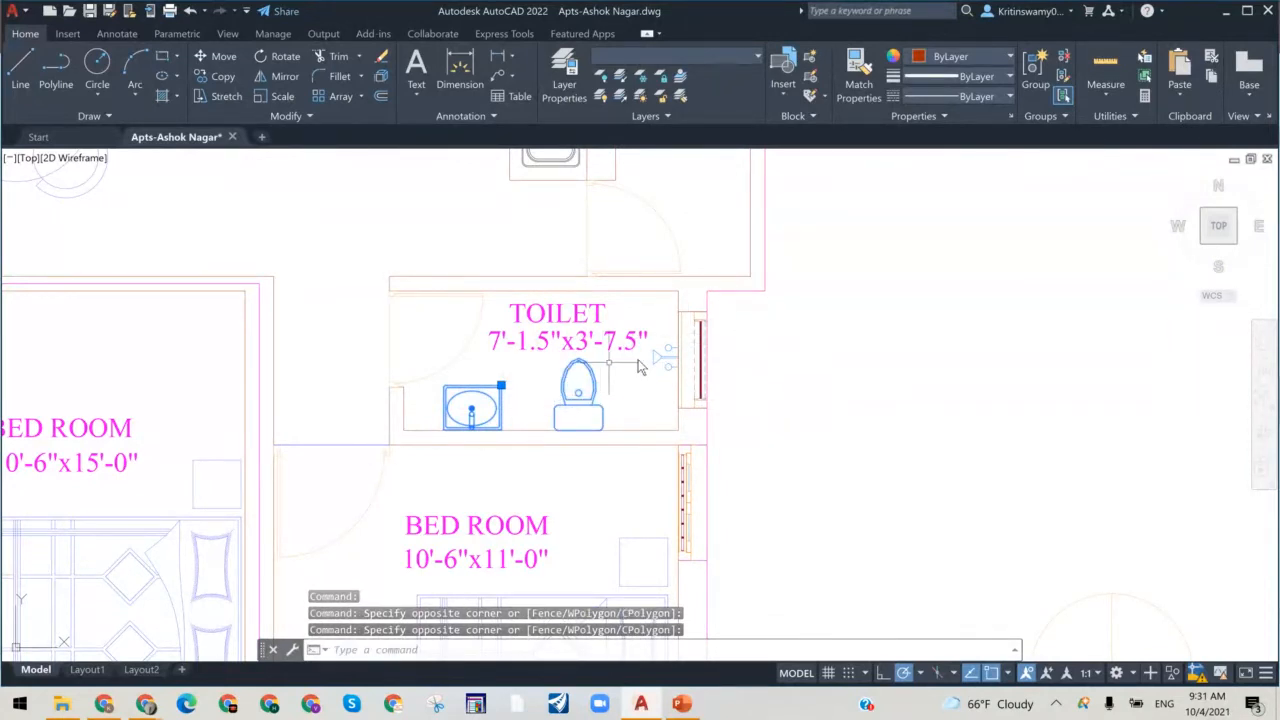
pyautogui.rightClick(660, 358)
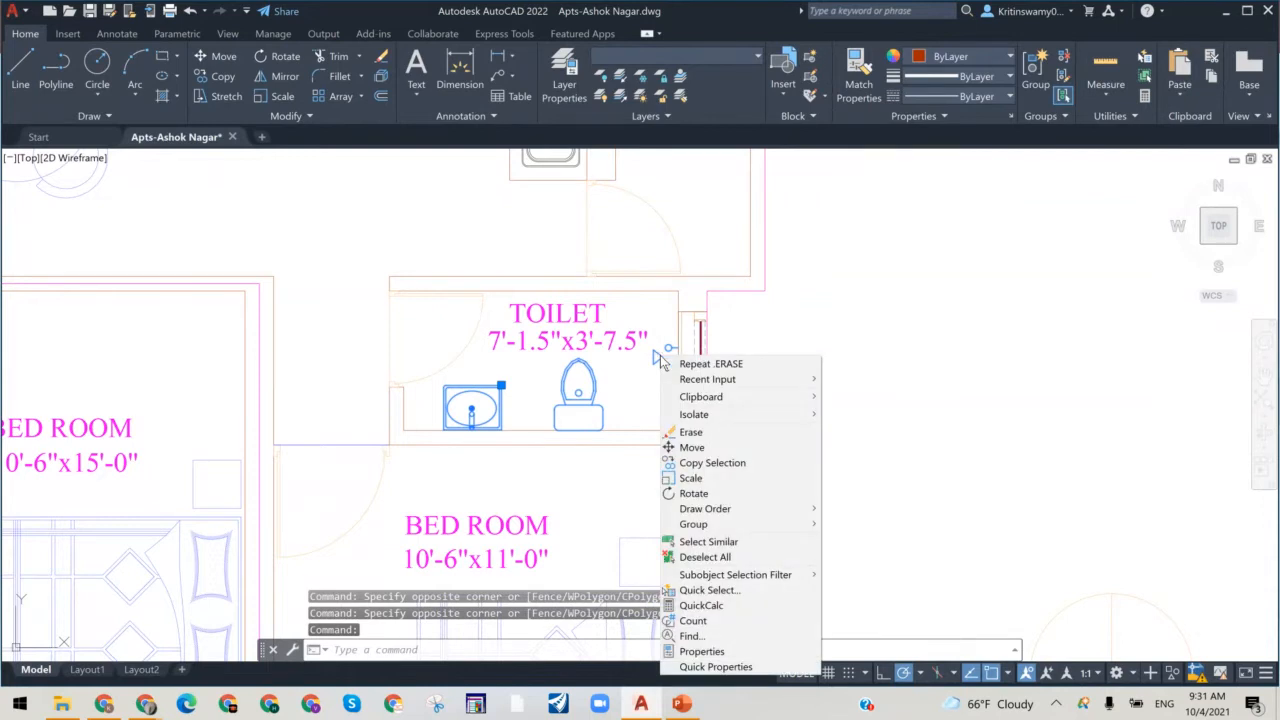
pyautogui.moveTo(781, 528)
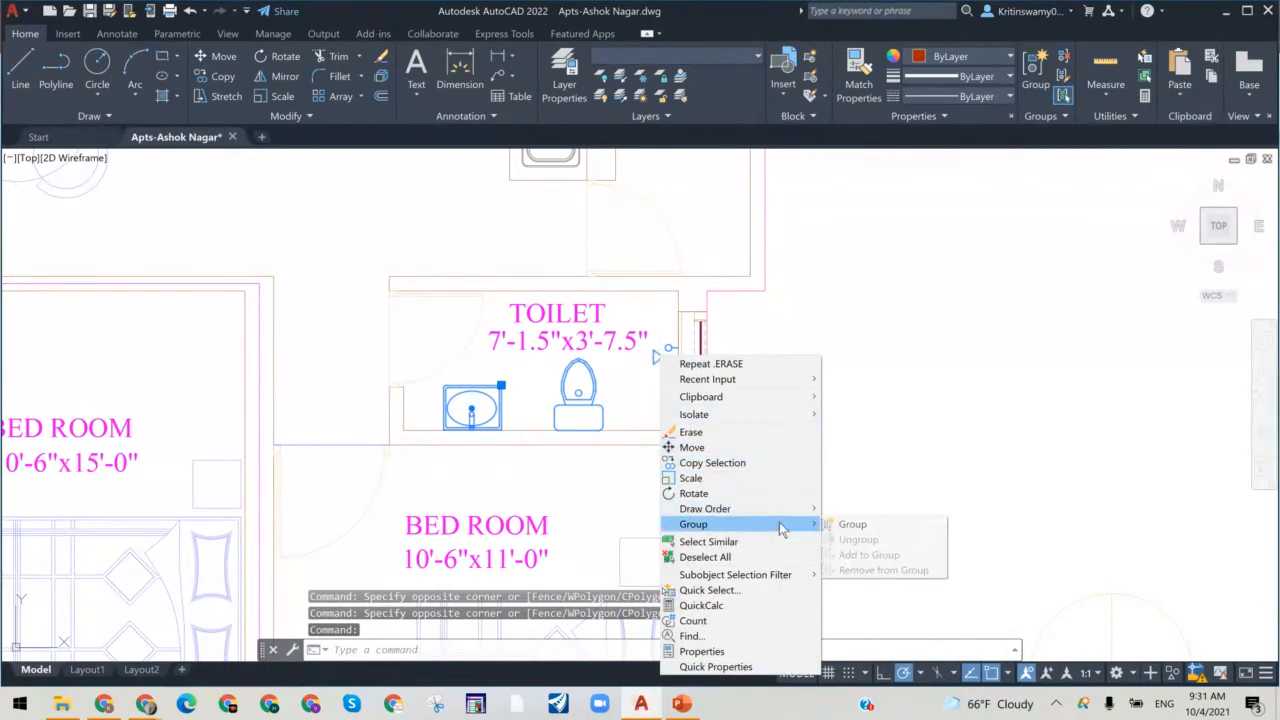
pyautogui.click(853, 525)
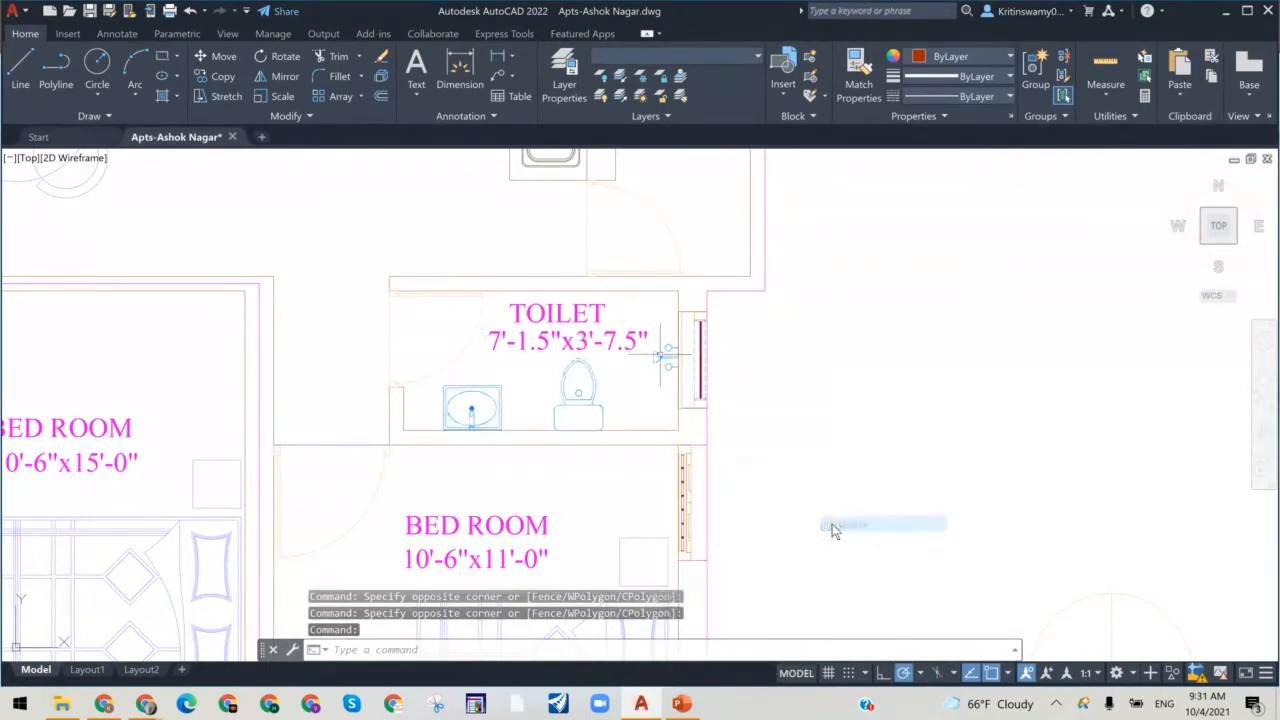
pyautogui.click(471, 347)
pyautogui.scroll(-2, 527, 380)
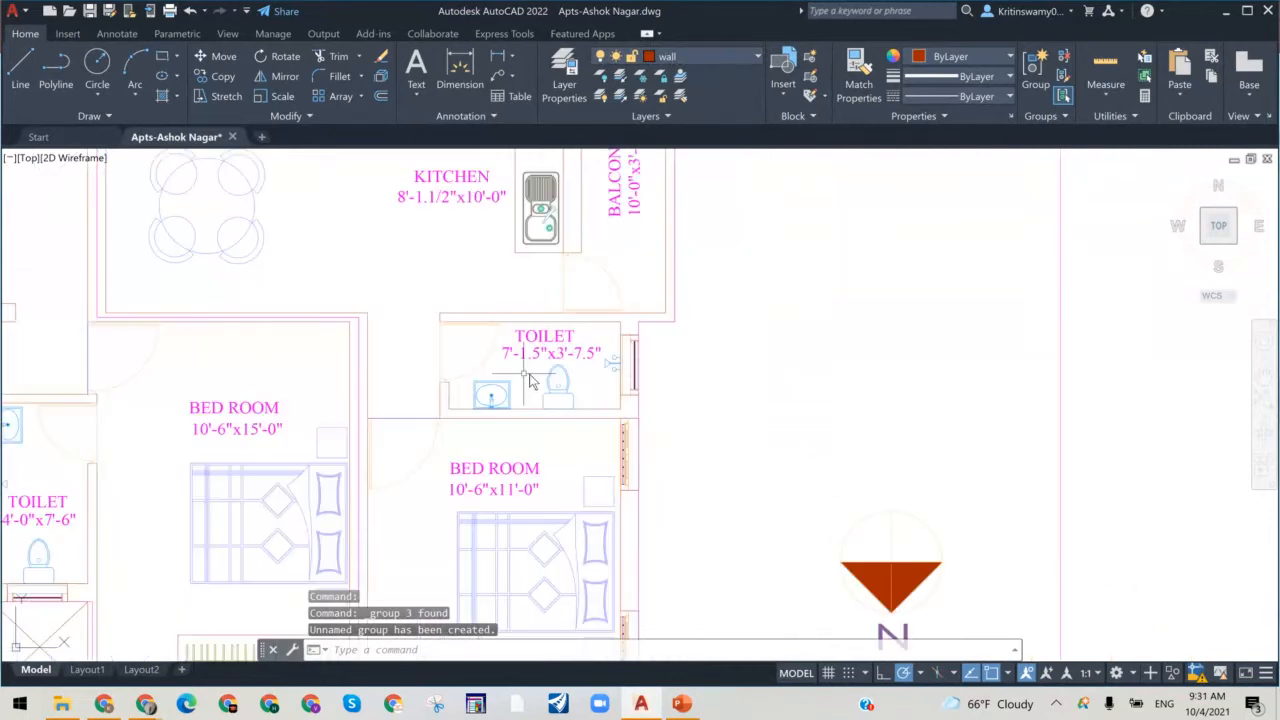
# Step: Ungroup the washbasin, WC and shower in the 7'-1.5"x3'-7.5" toilet
pyautogui.click(558, 375)
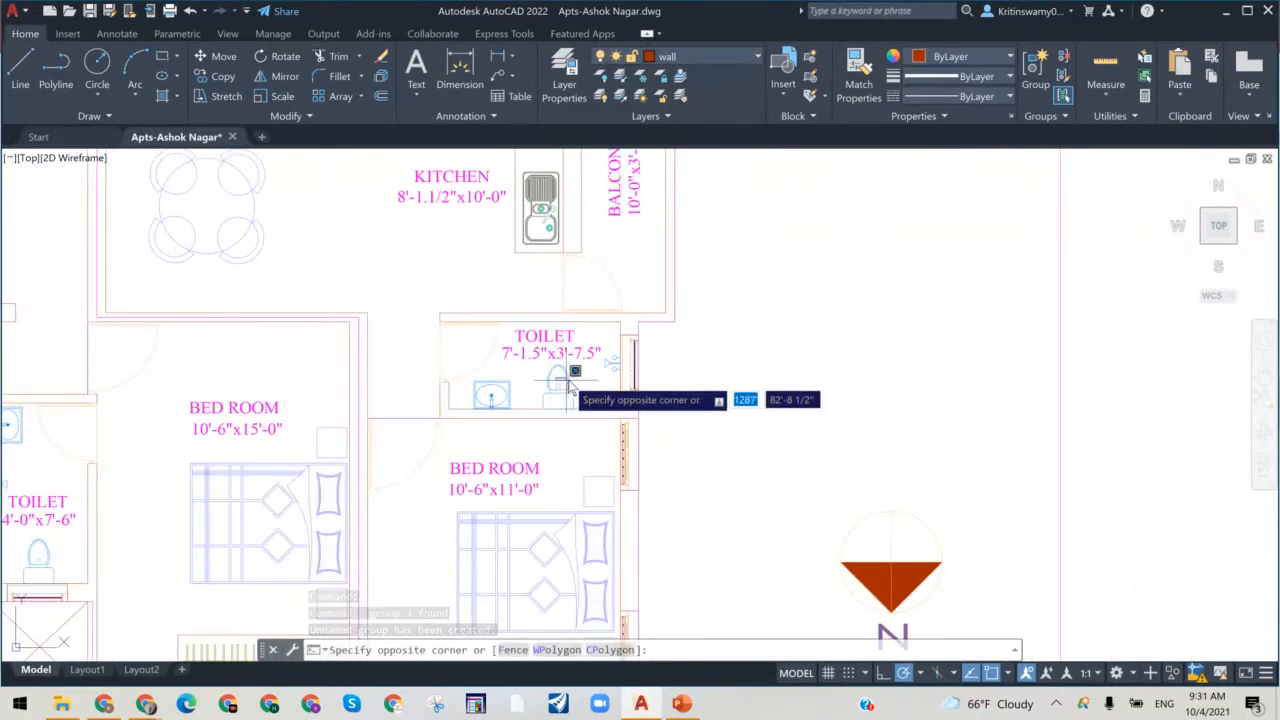
pyautogui.click(552, 402)
pyautogui.press('Escape')
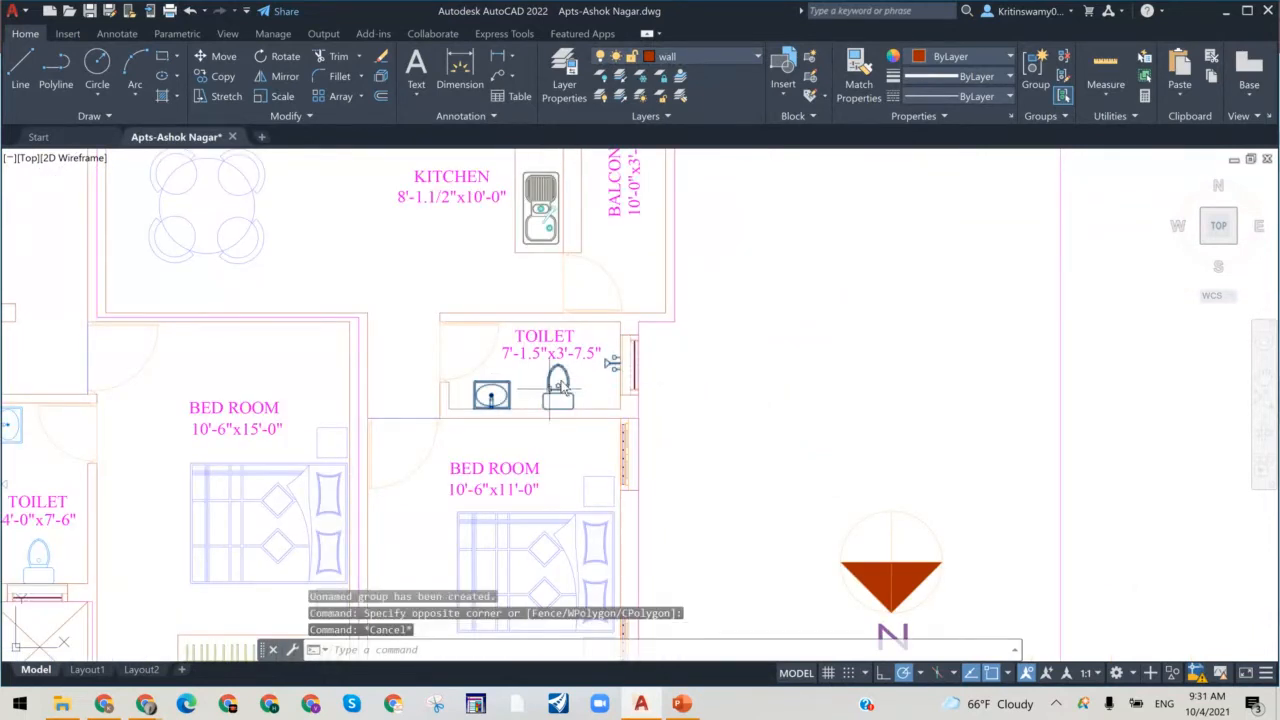
pyautogui.click(561, 380)
pyautogui.click(552, 374)
pyautogui.press('Escape')
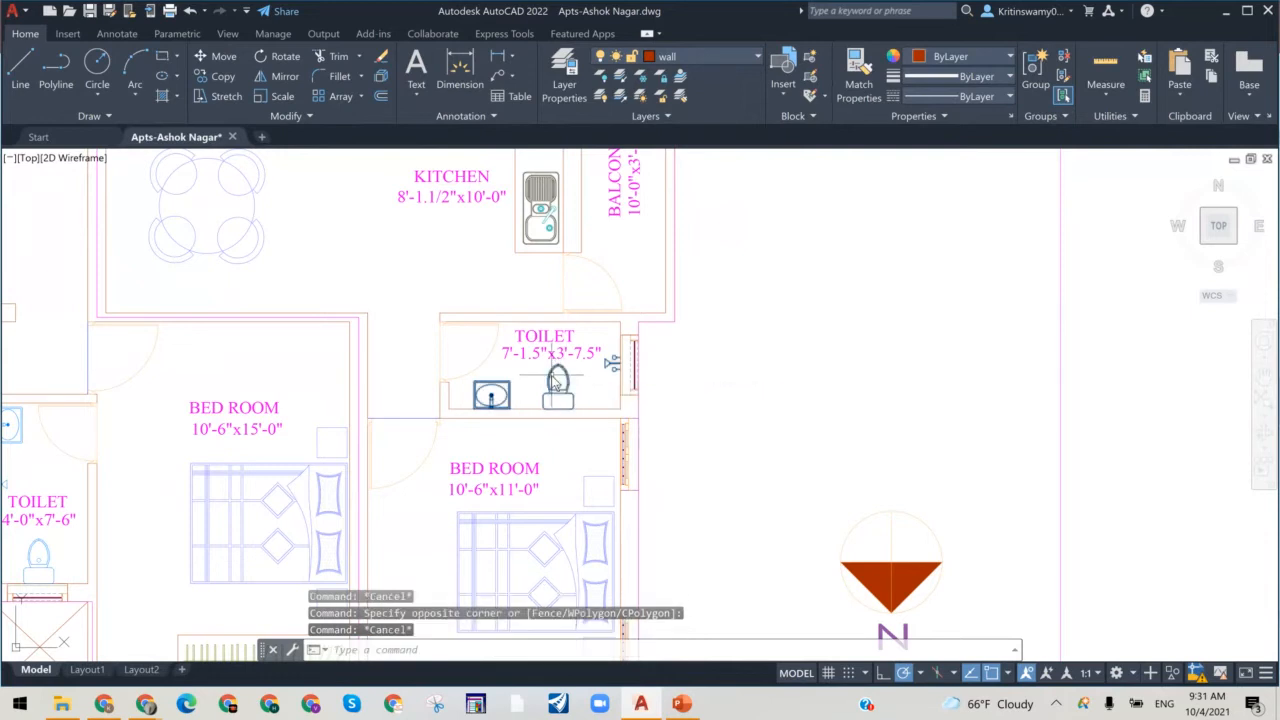
pyautogui.click(551, 376)
pyautogui.rightClick(551, 376)
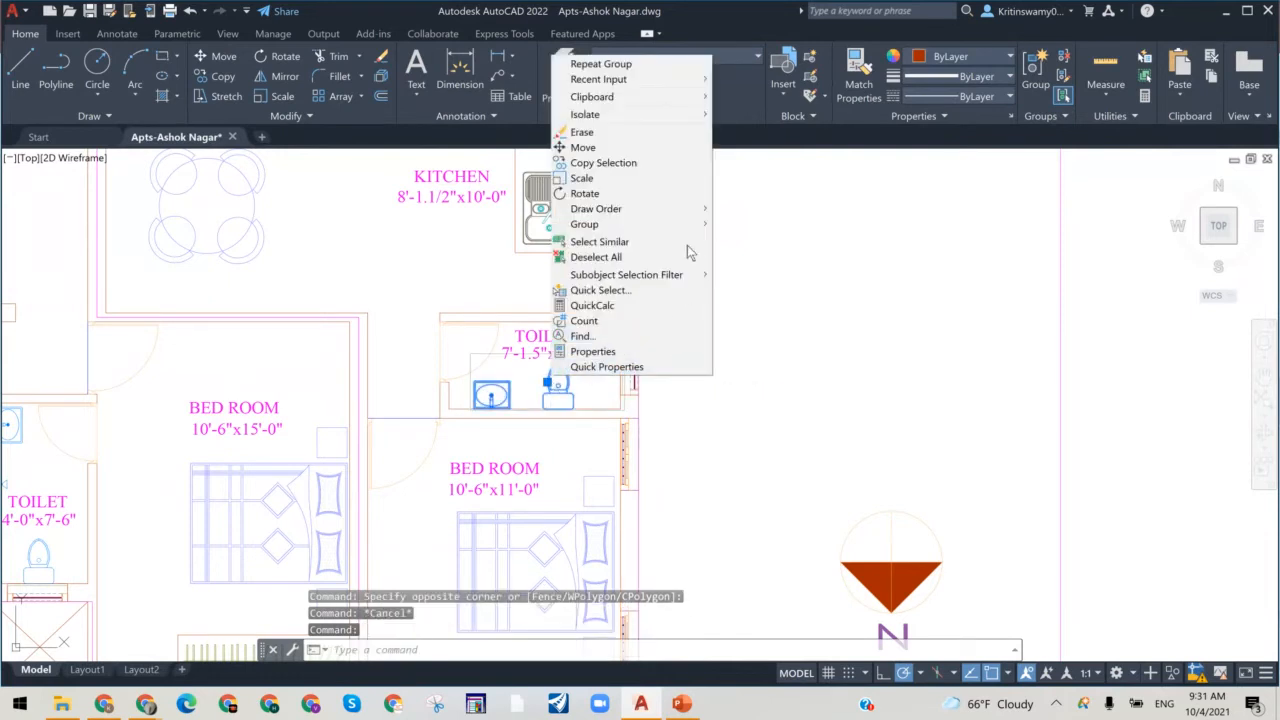
pyautogui.moveTo(694, 224)
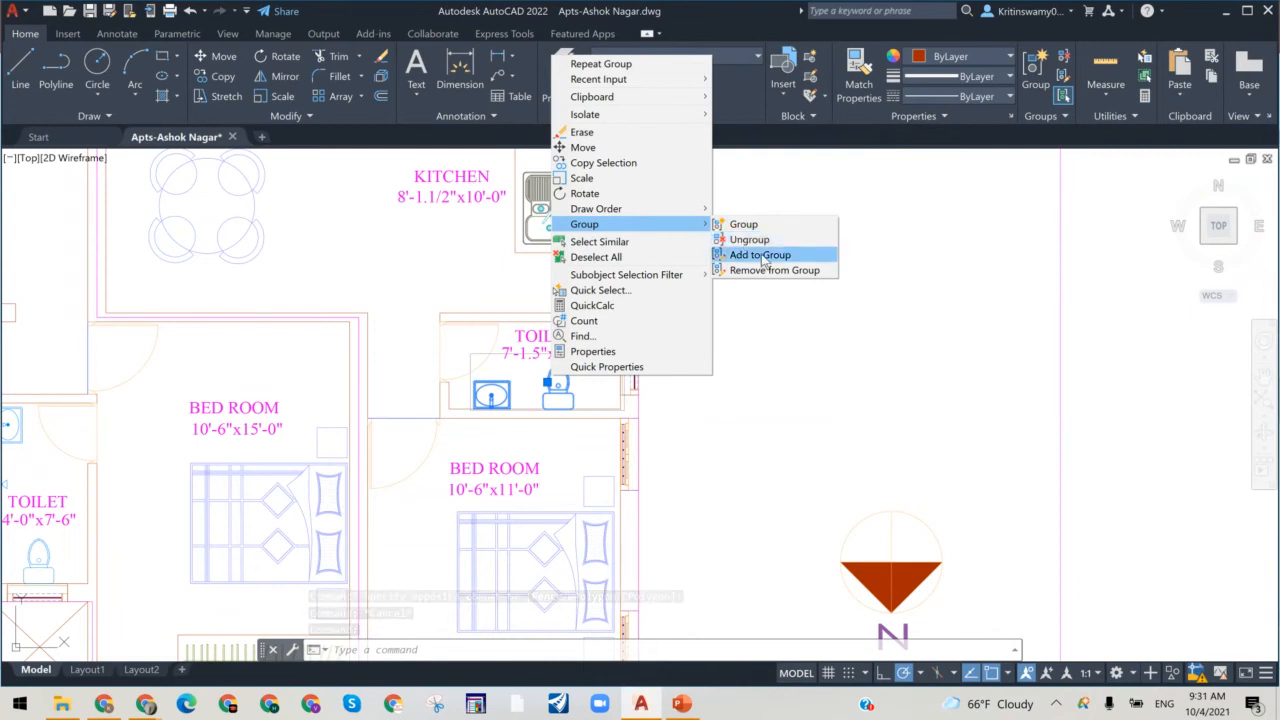
pyautogui.click(750, 240)
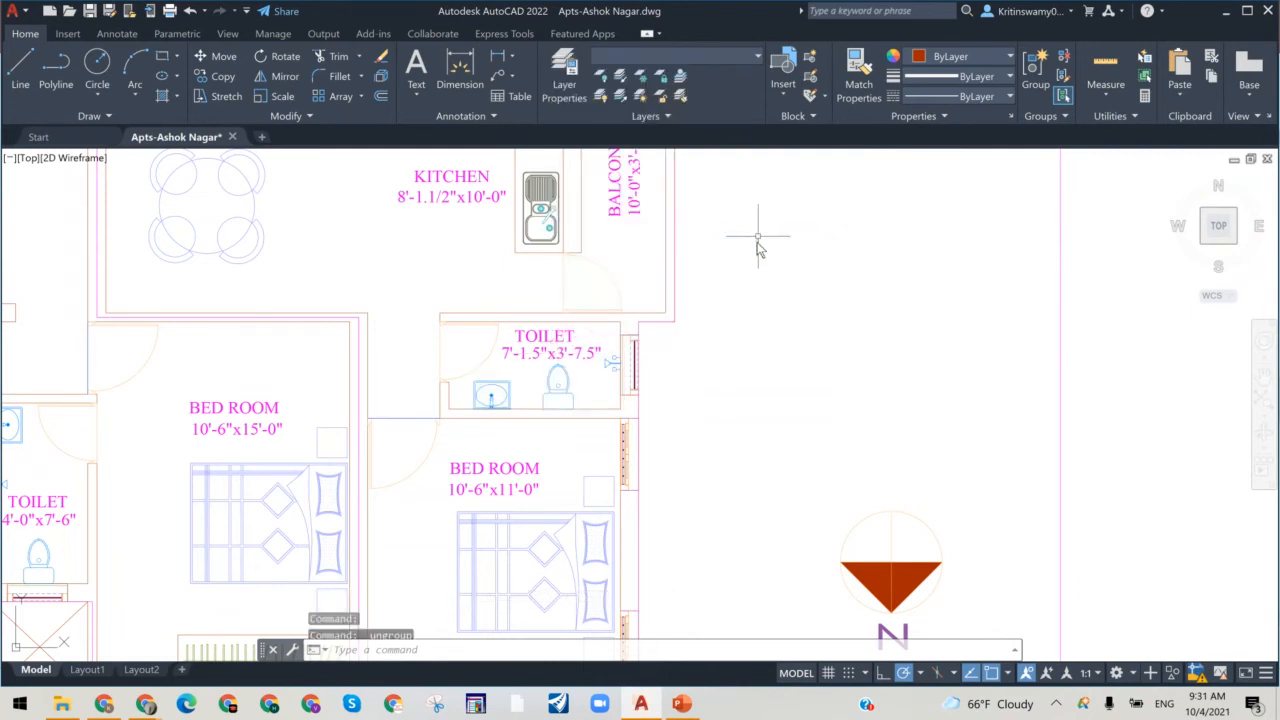
pyautogui.click(556, 404)
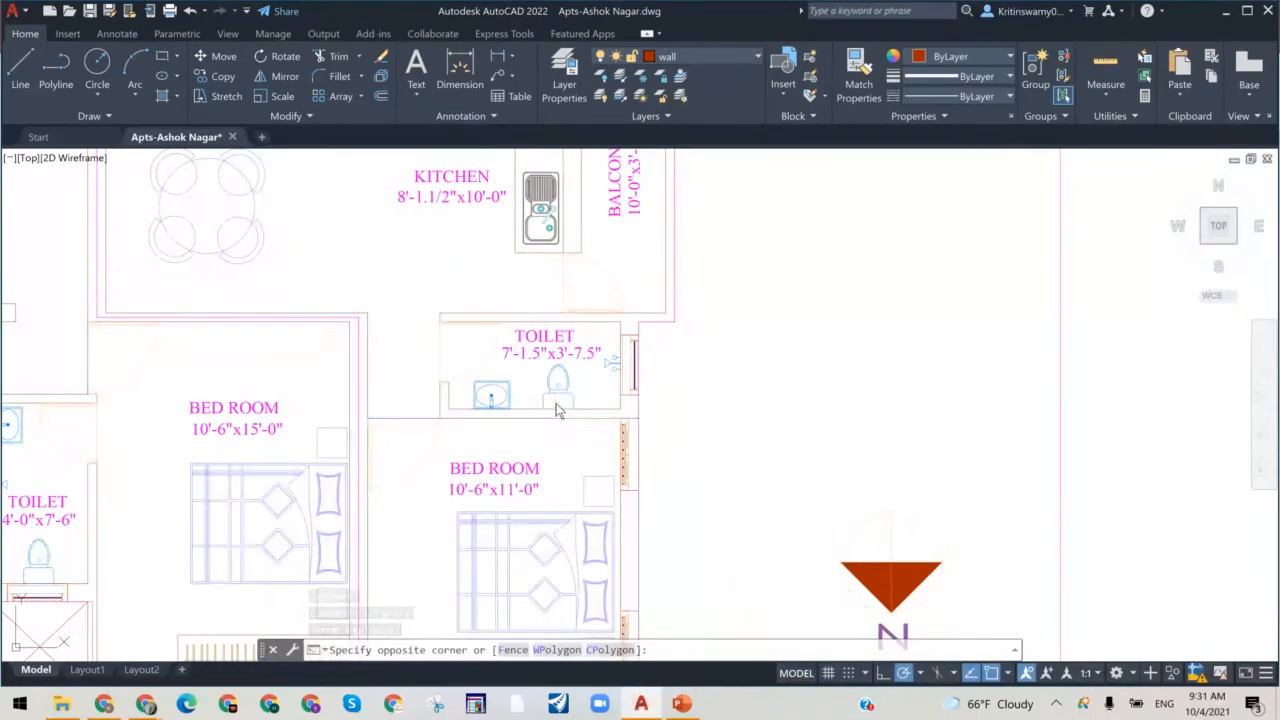
pyautogui.press('Escape')
# Step: Open the bed block in the 10'-6"x11'-0" bedroom for in-place editing
pyautogui.scroll(-2, 555, 403)
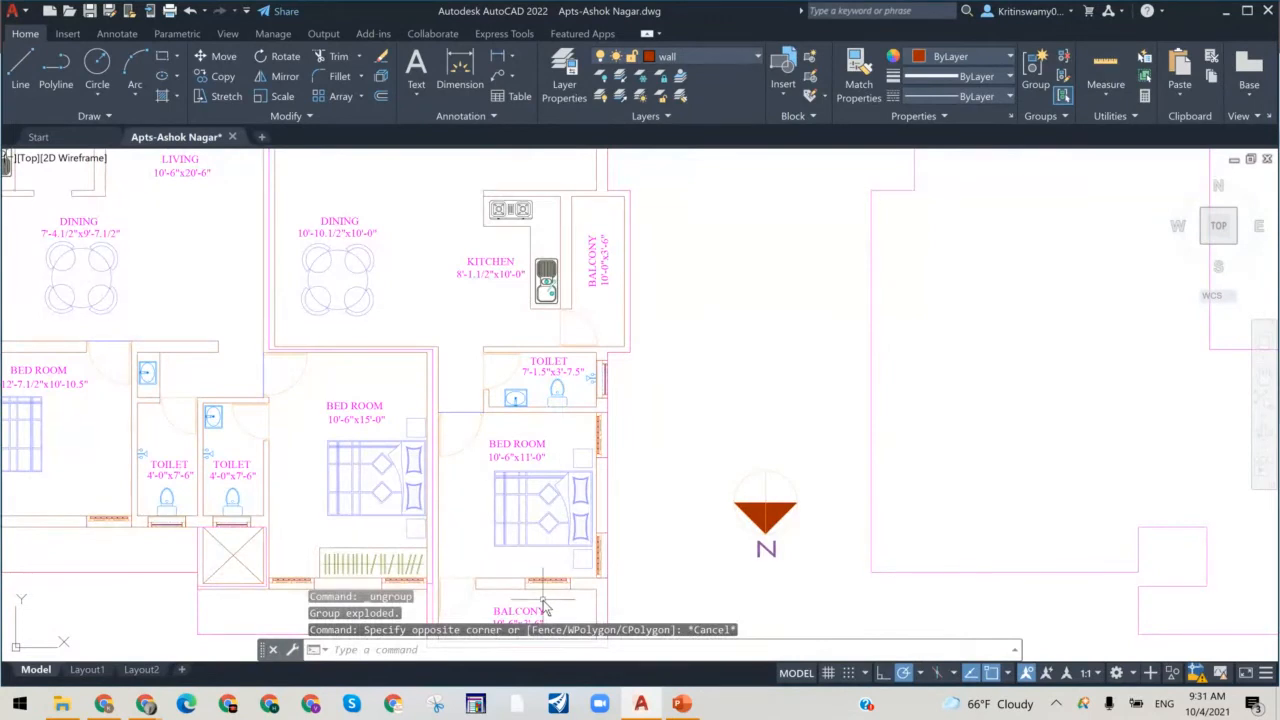
pyautogui.scroll(6, 543, 605)
pyautogui.scroll(-4, 543, 600)
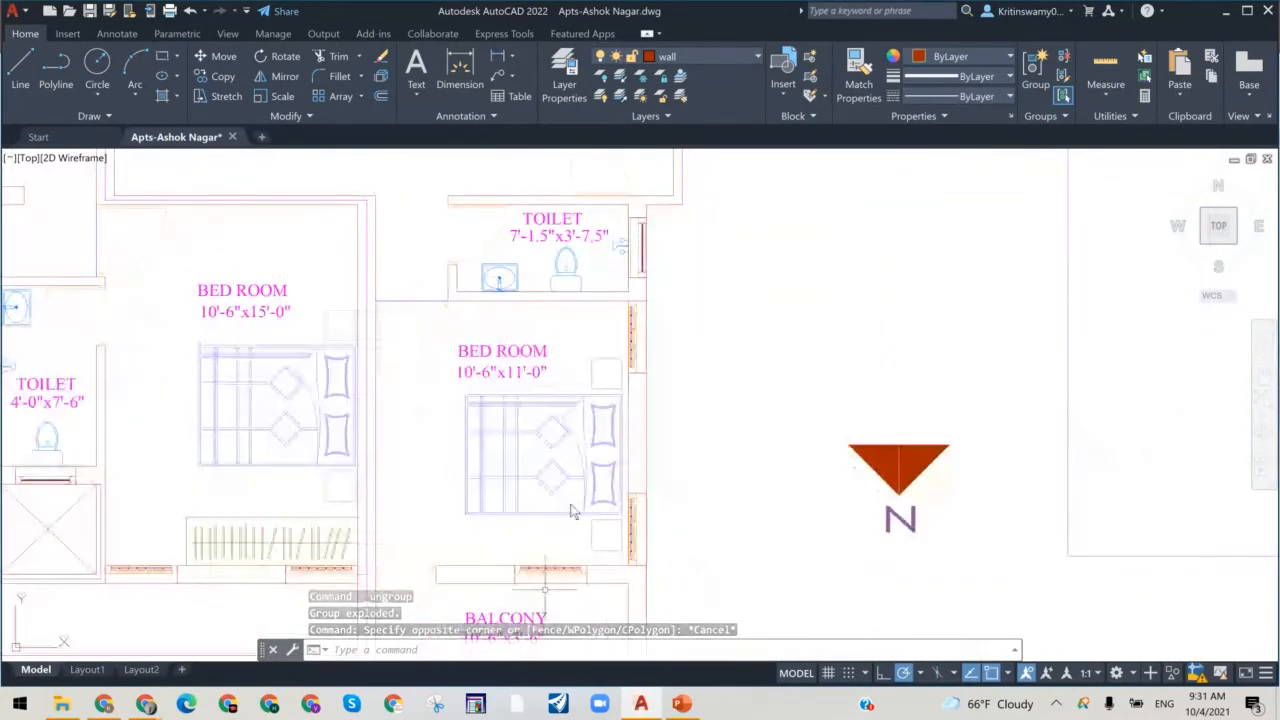
pyautogui.click(583, 447)
pyautogui.click(551, 433)
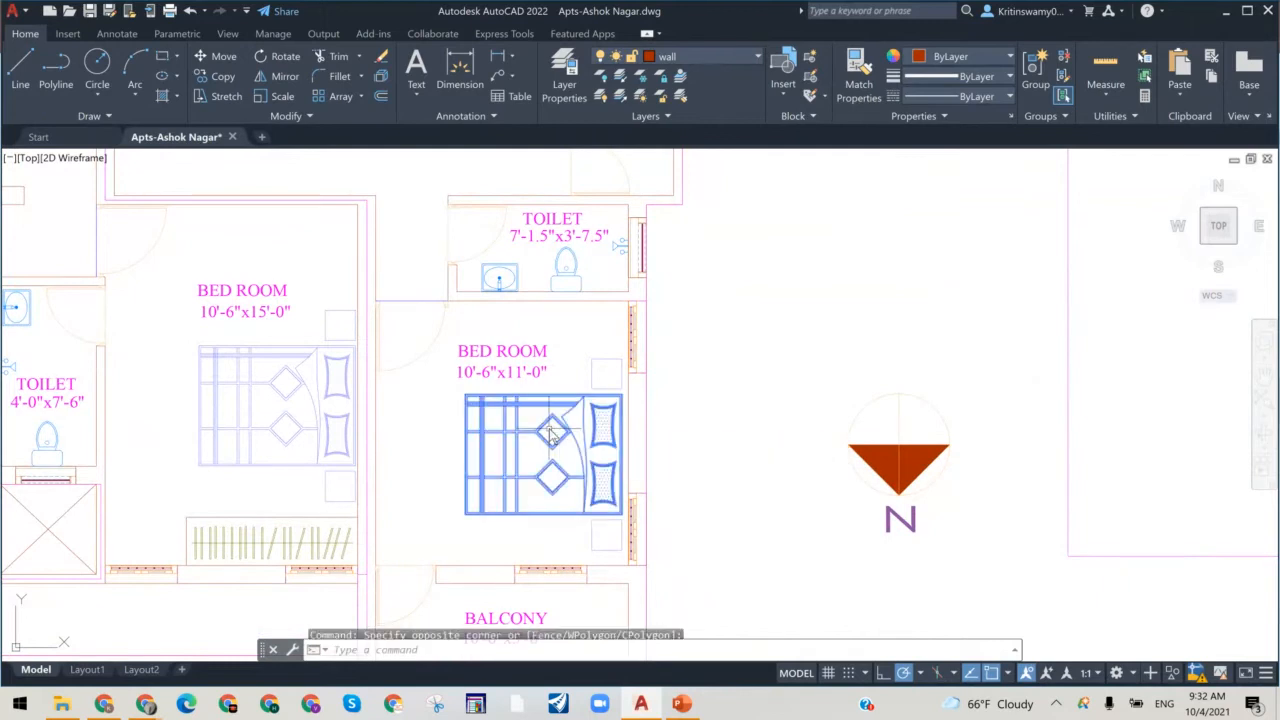
pyautogui.rightClick(551, 433)
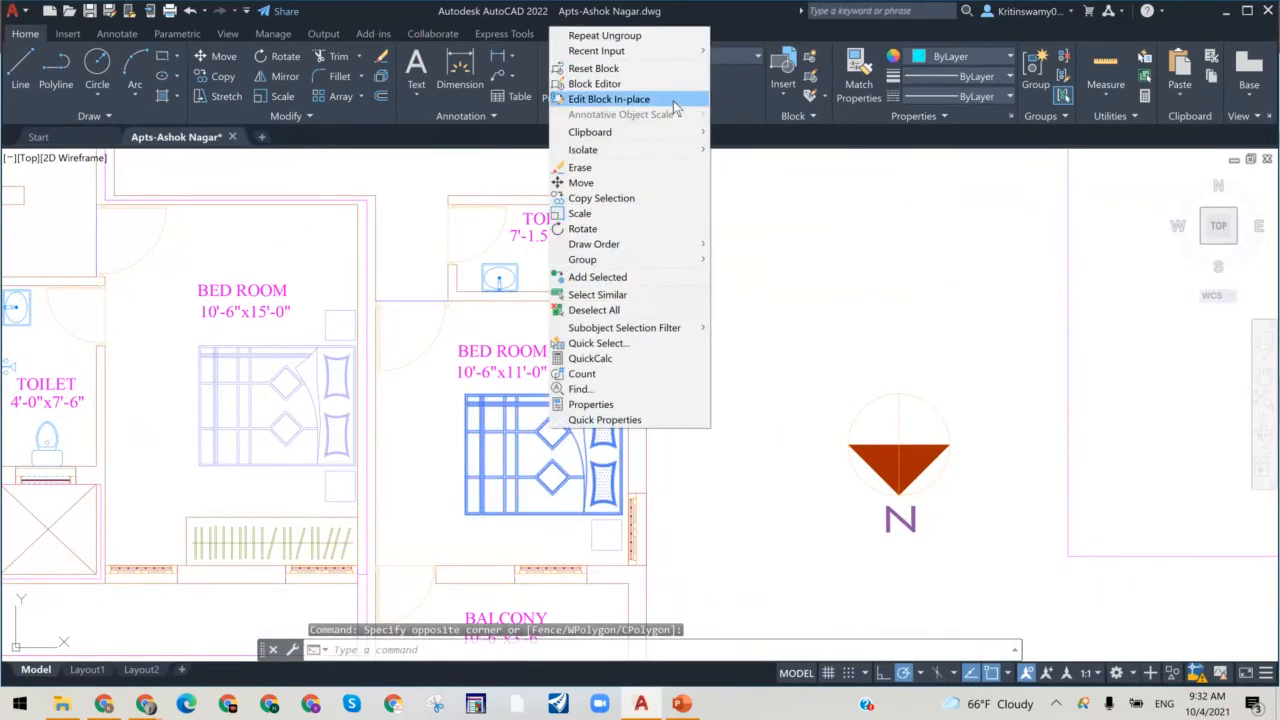
pyautogui.click(673, 100)
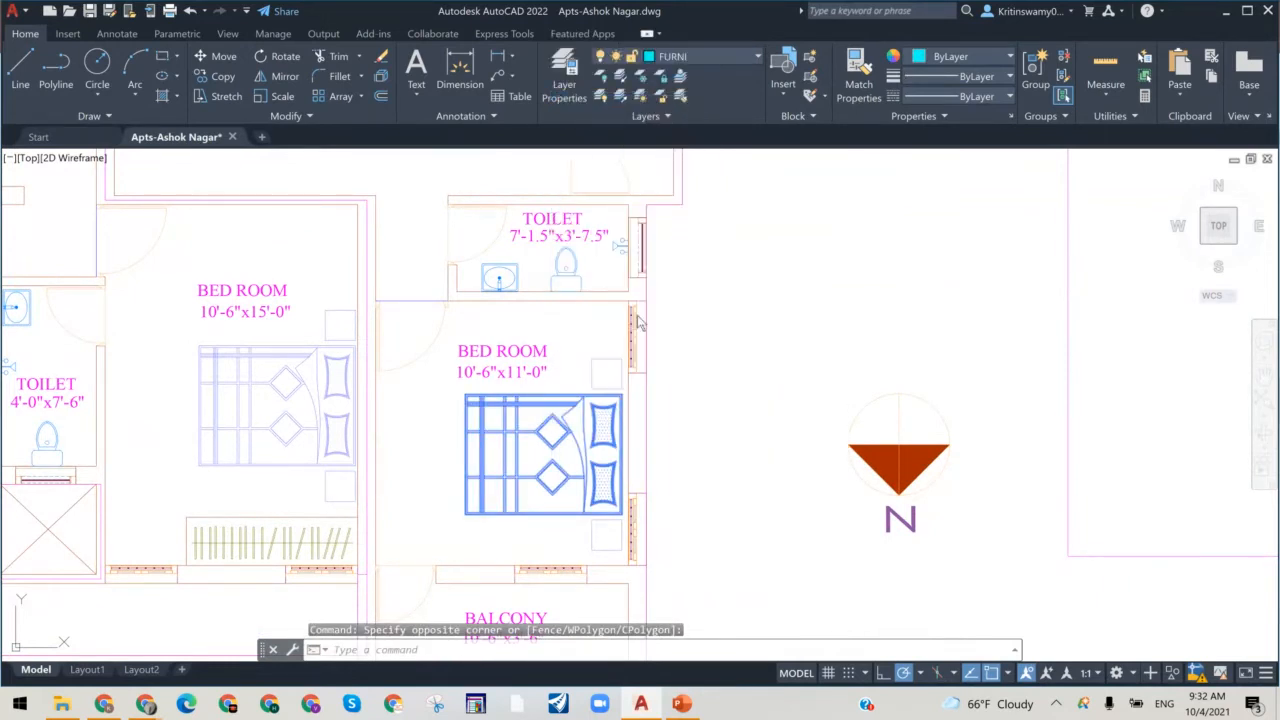
pyautogui.click(628, 469)
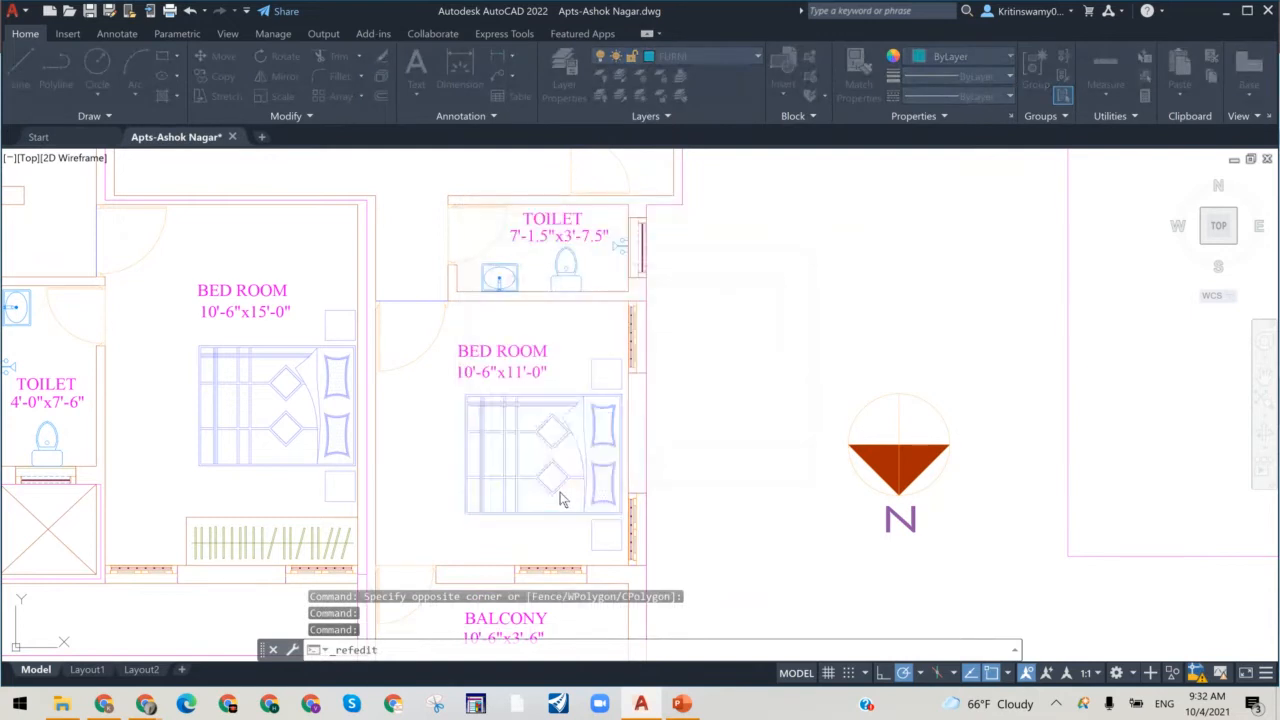
pyautogui.scroll(2, 560, 500)
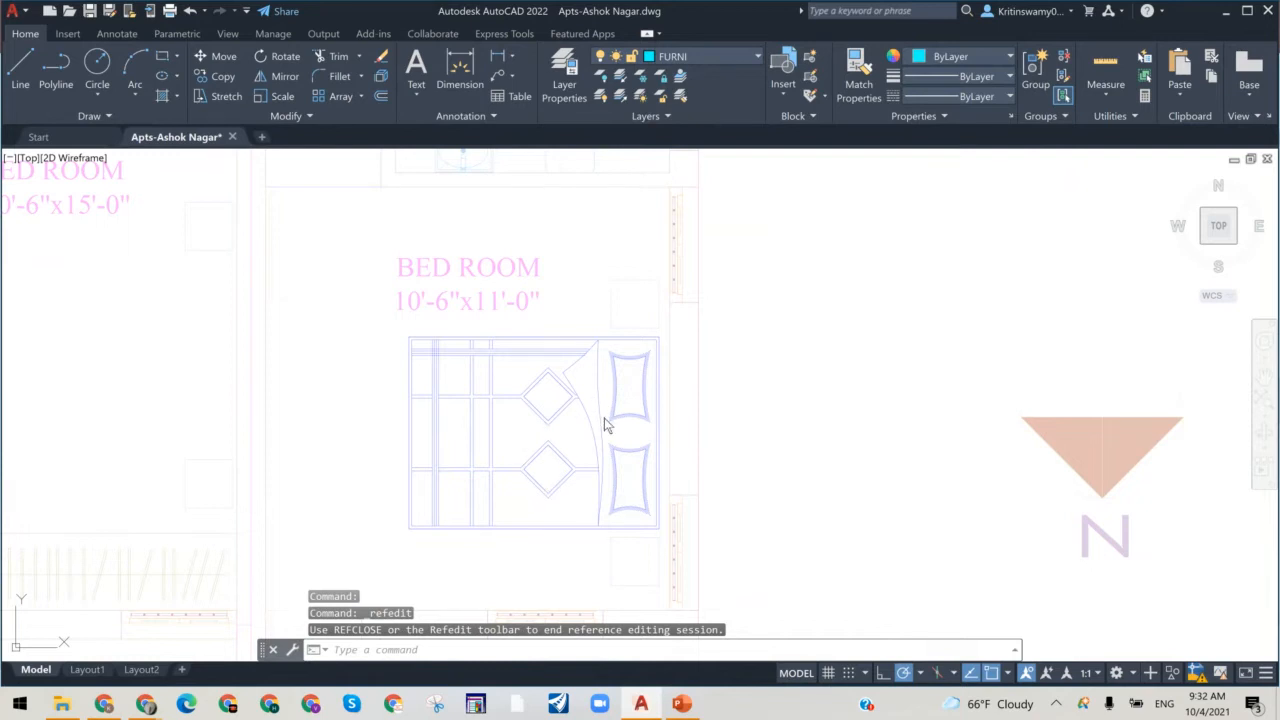
pyautogui.click(572, 452)
pyautogui.press('Escape')
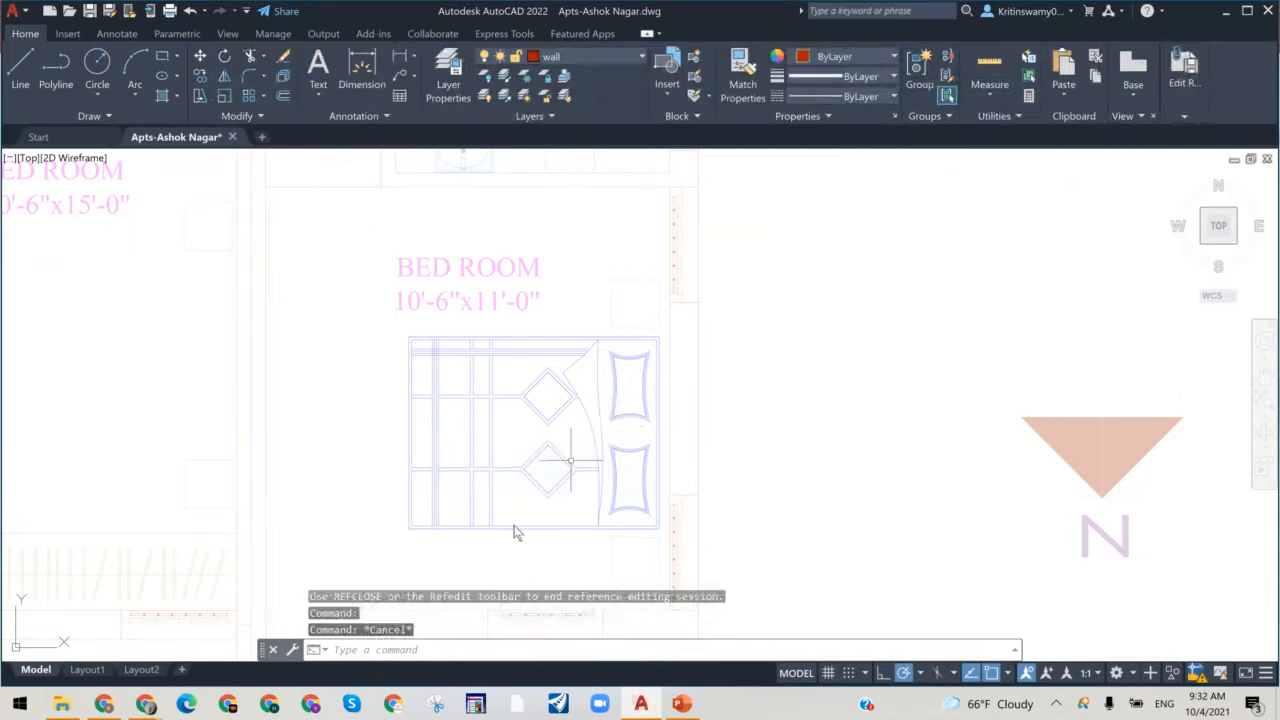
# Step: Erase all lines of the lower diamond motif on the bed
pyautogui.click(595, 491)
pyautogui.click(546, 478)
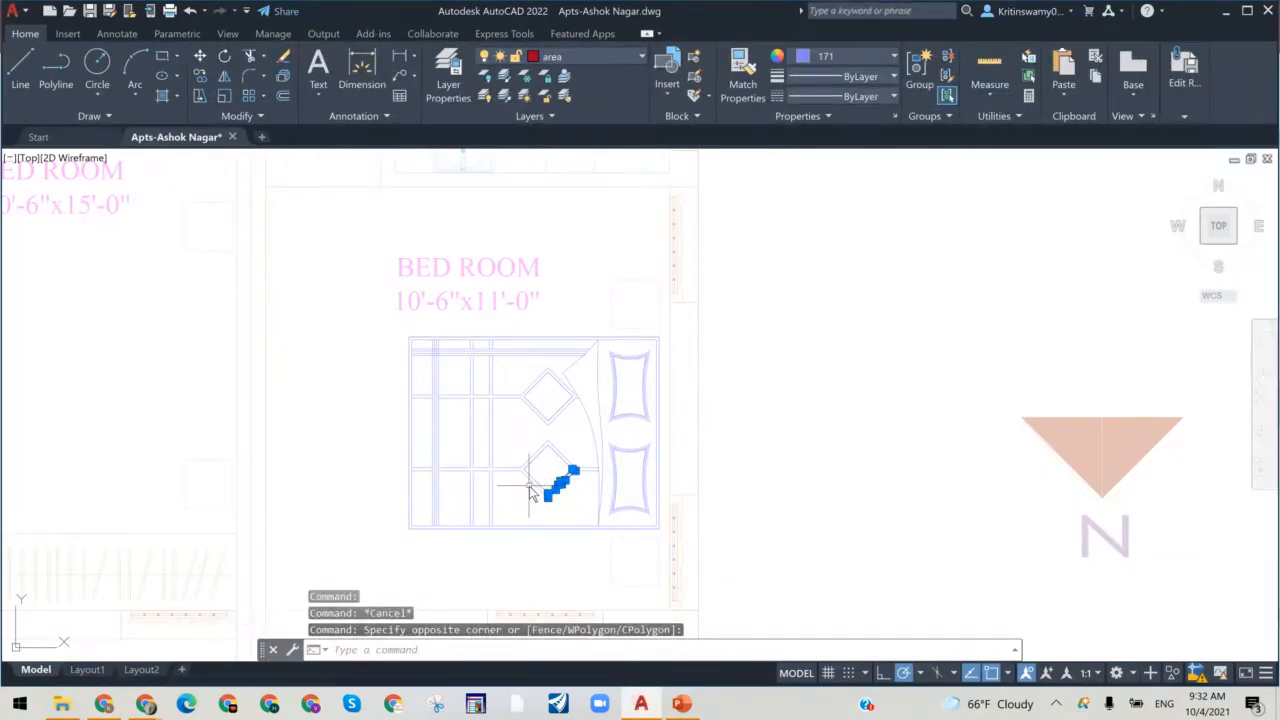
pyautogui.press('Delete')
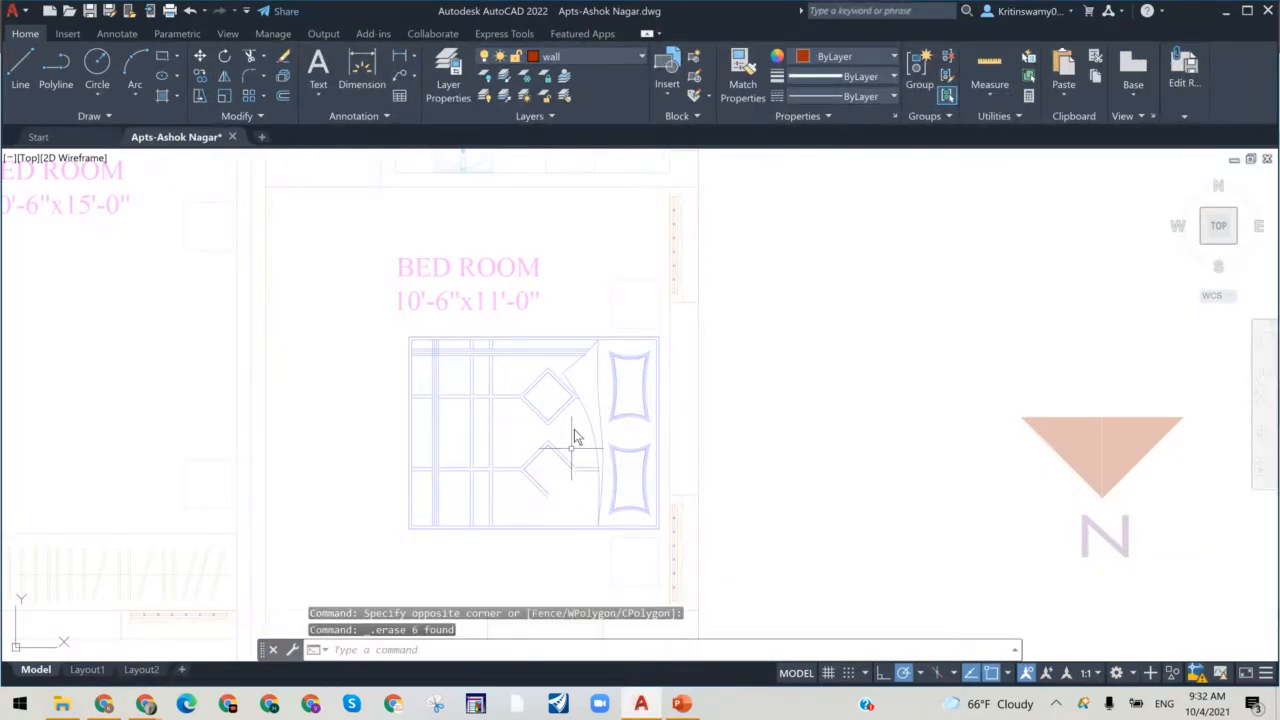
pyautogui.click(575, 430)
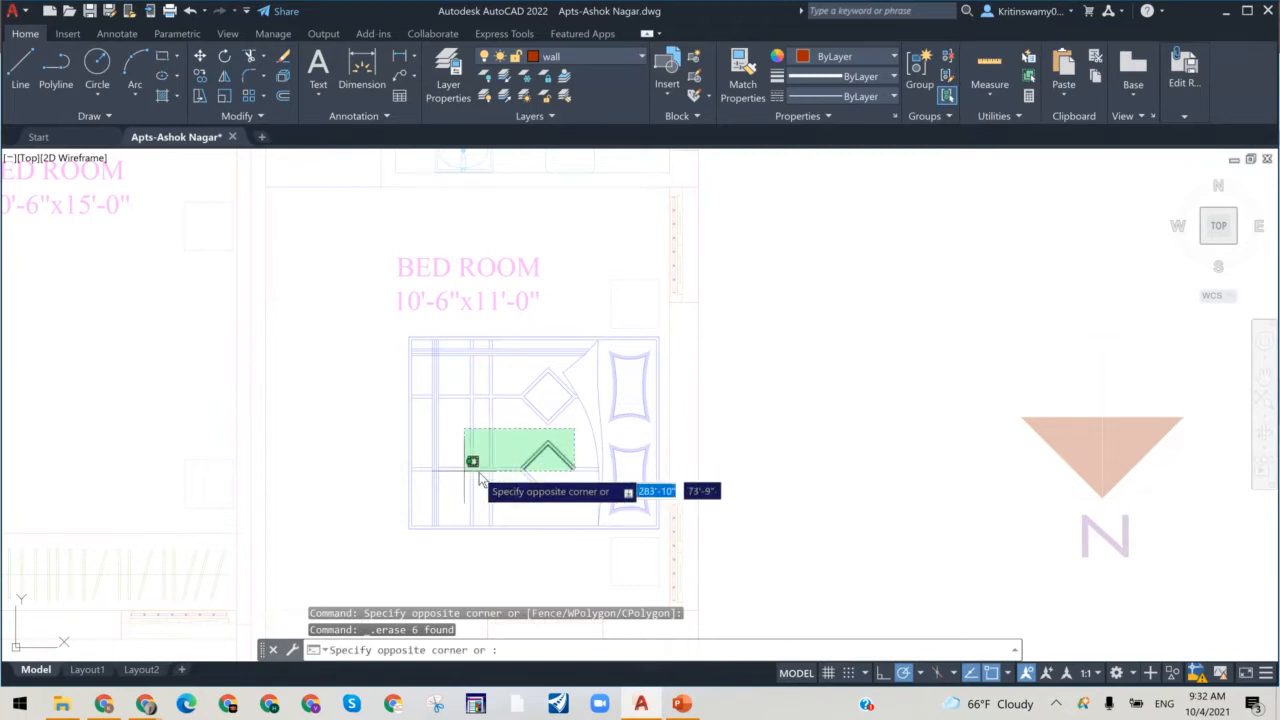
pyautogui.click(549, 470)
pyautogui.press('Delete')
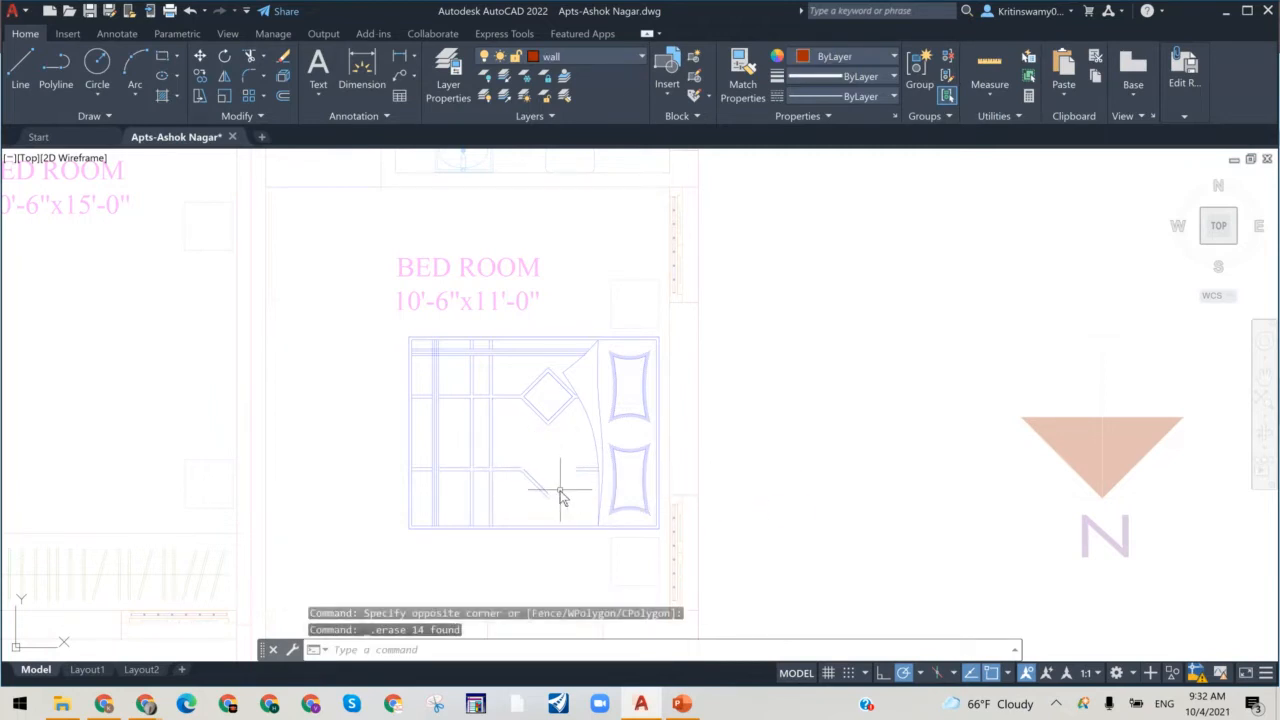
pyautogui.click(560, 490)
pyautogui.click(527, 515)
pyautogui.press('Delete')
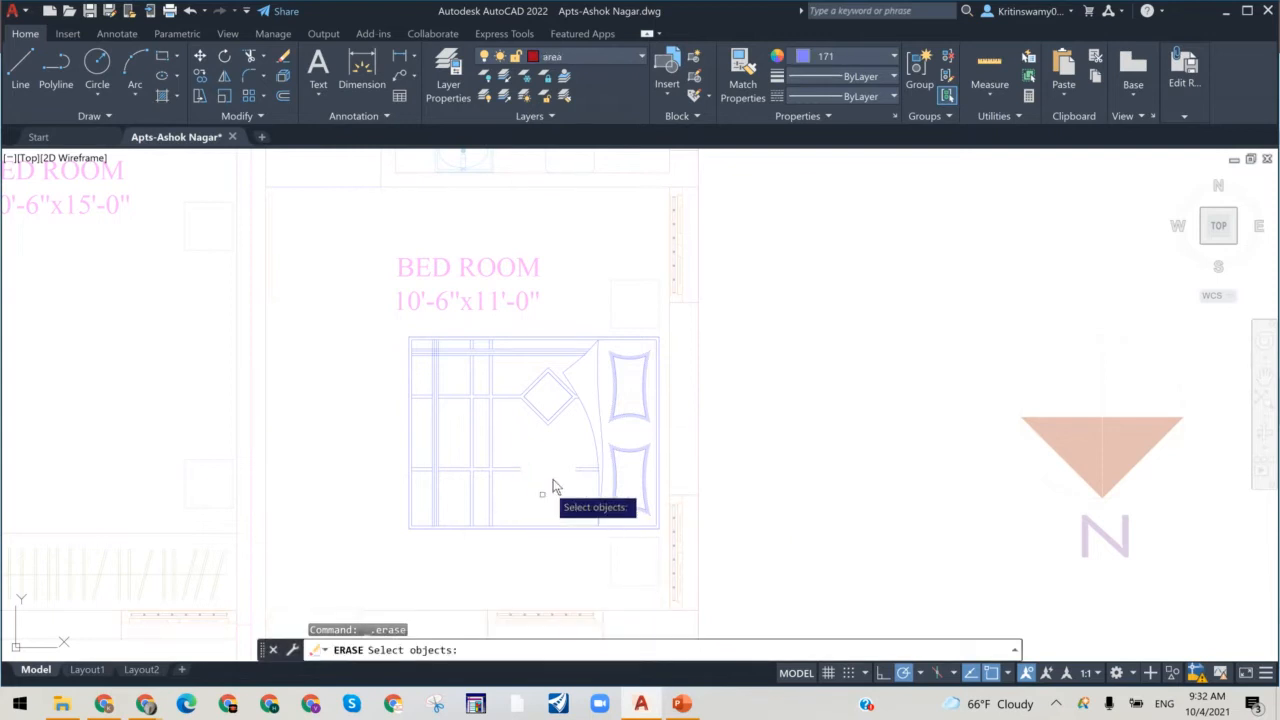
pyautogui.scroll(4, 555, 485)
pyautogui.press('Escape')
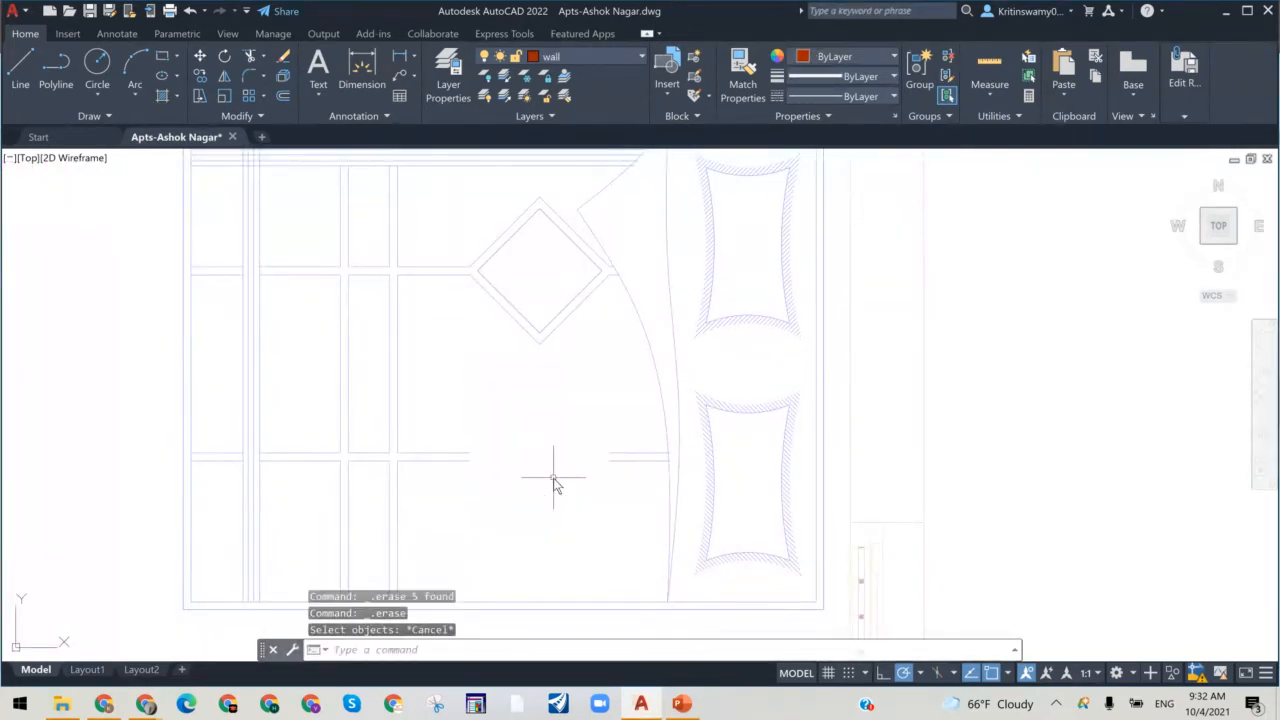
# Step: Try to join the two segments of the lower line across the gap left by the erased diamond on the bed
pyautogui.write('j')
pyautogui.press('Return')
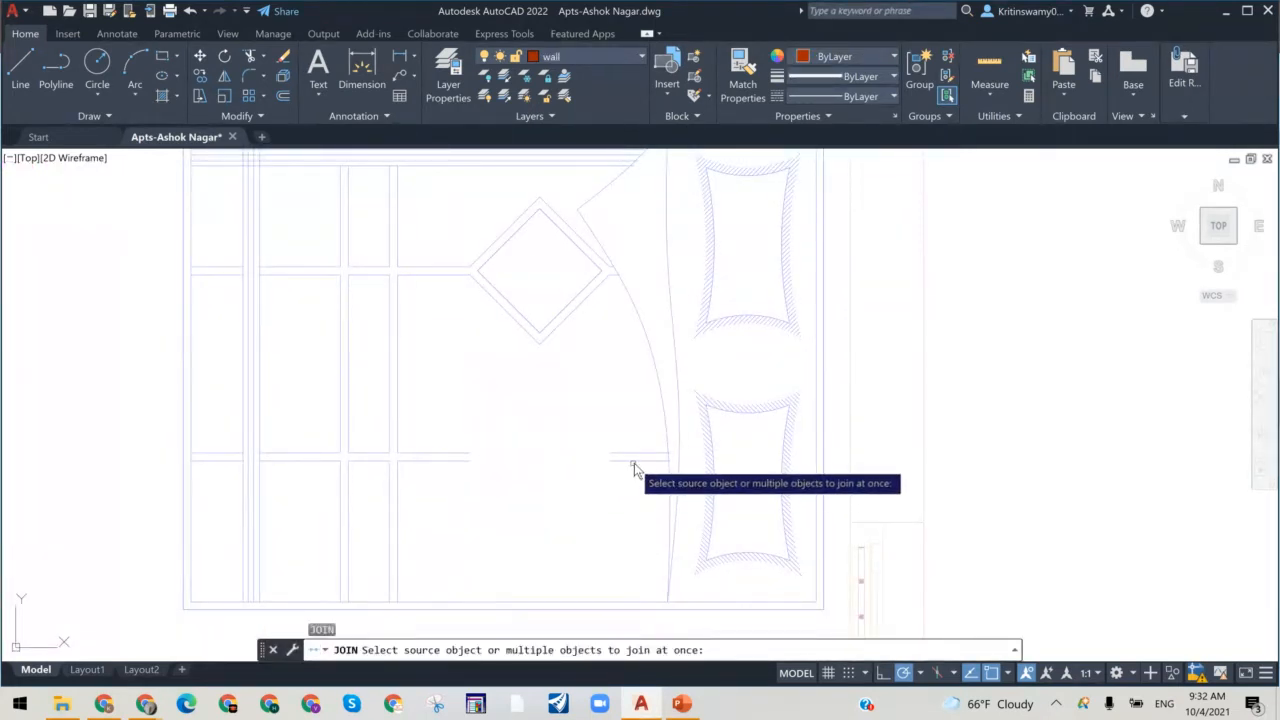
pyautogui.click(634, 460)
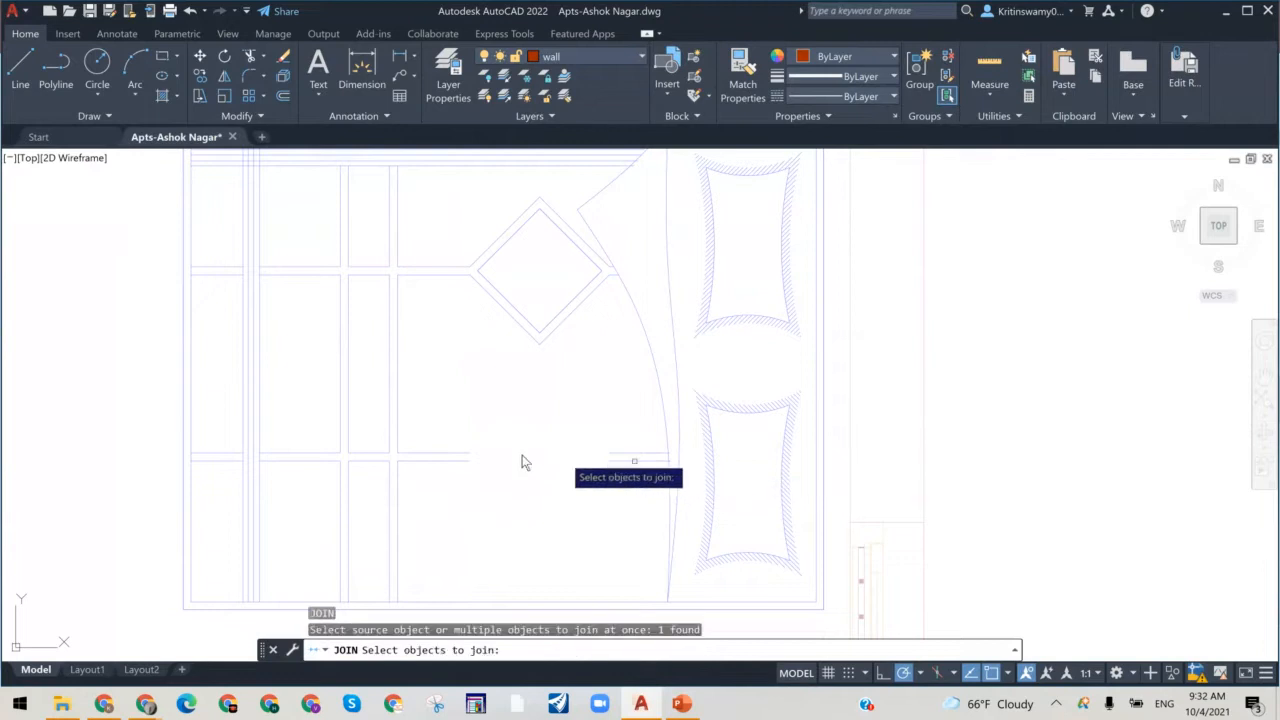
pyautogui.click(448, 464)
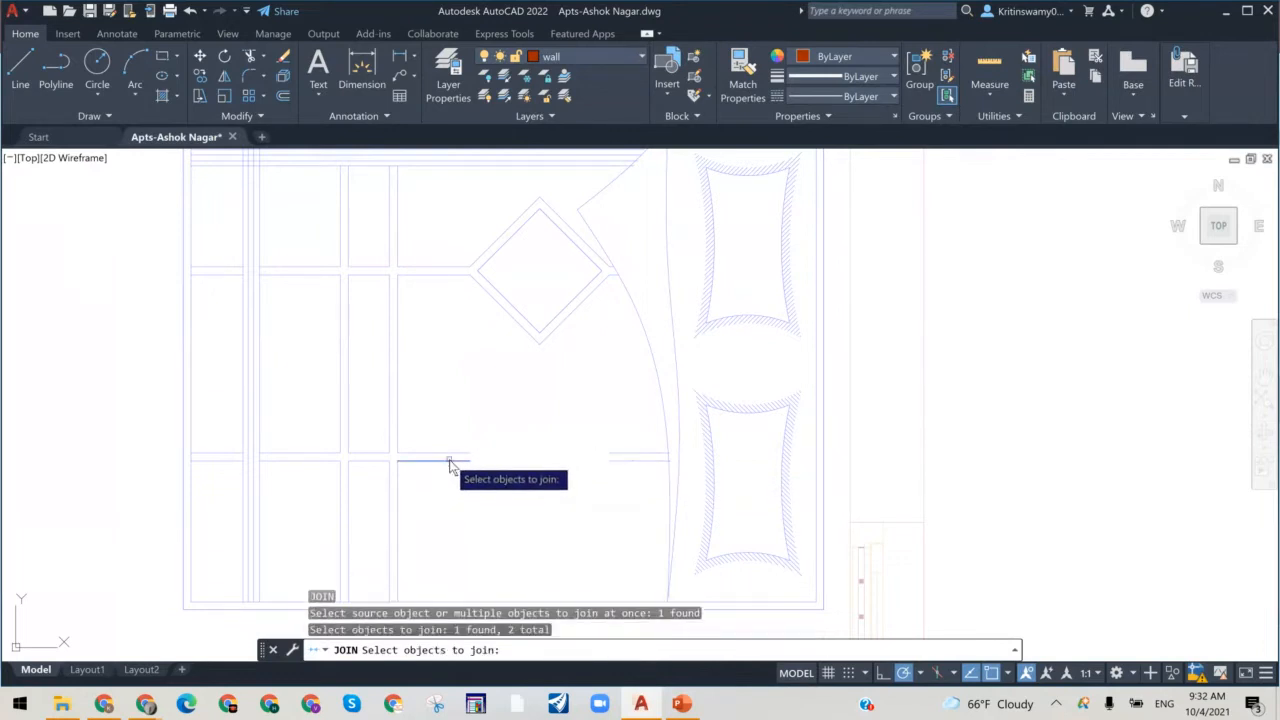
pyautogui.click(652, 456)
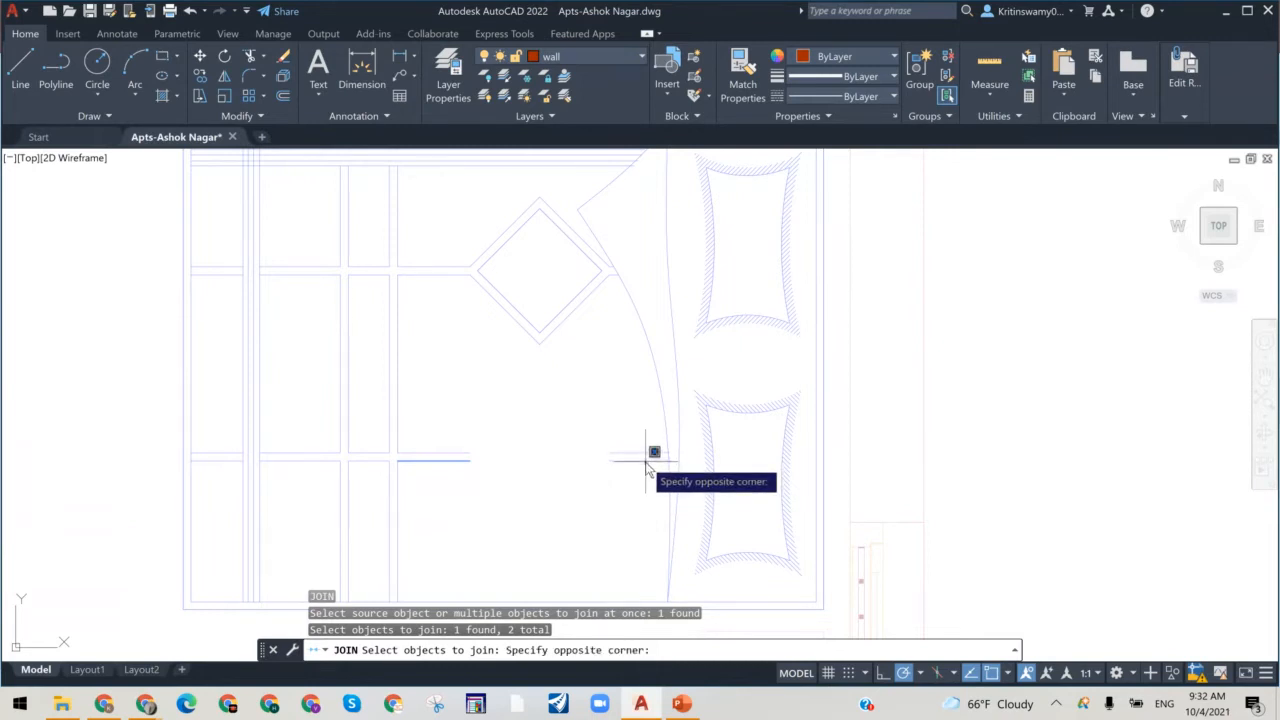
pyautogui.click(646, 467)
pyautogui.press('Escape')
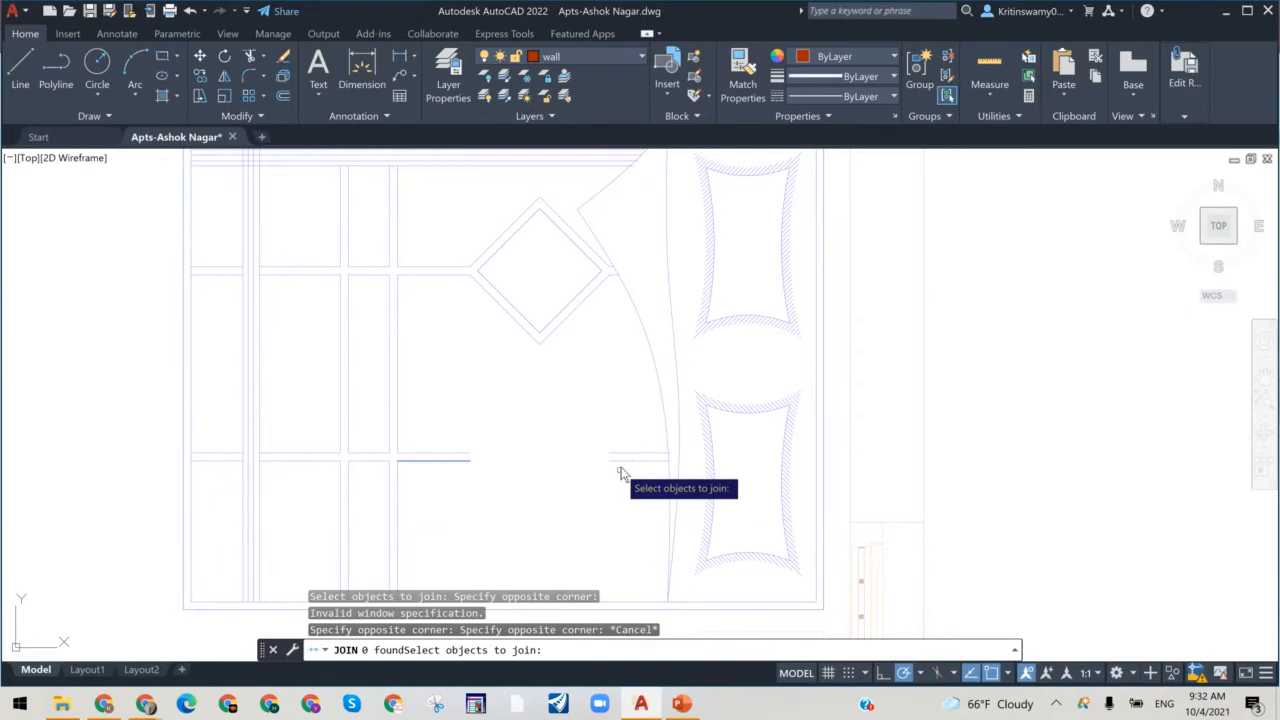
pyautogui.click(620, 466)
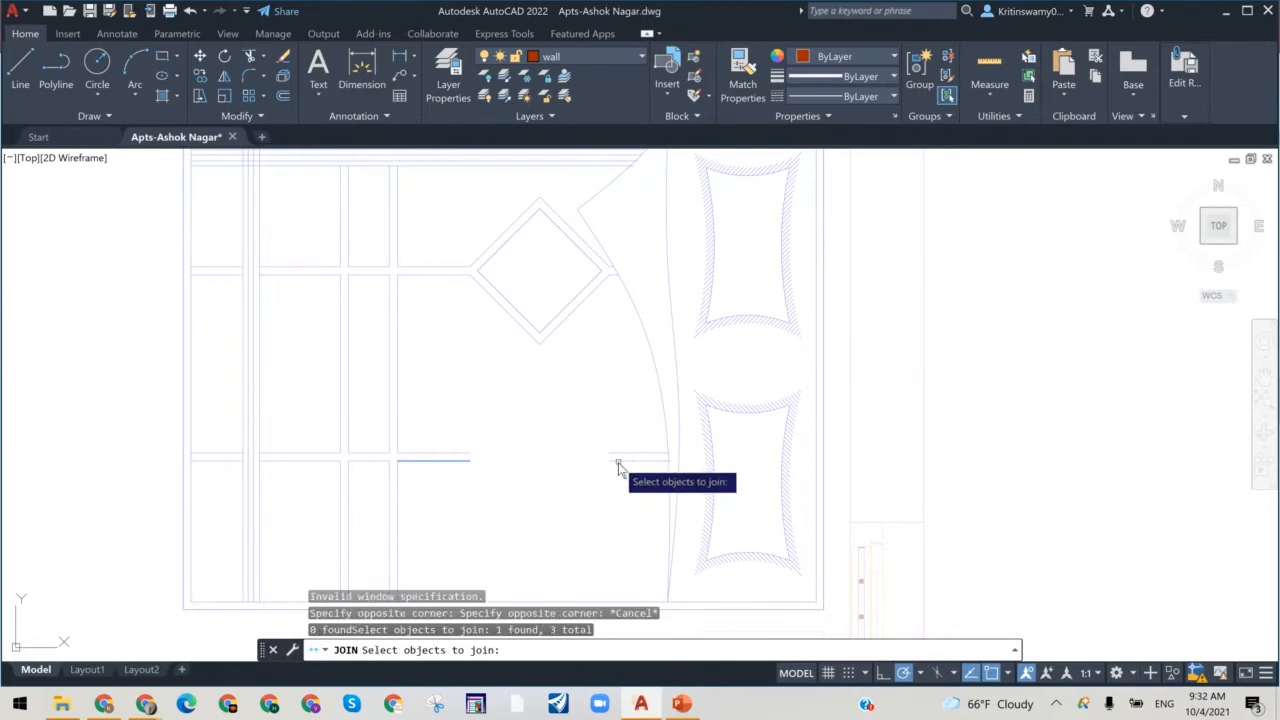
pyautogui.click(615, 466)
pyautogui.press('Return')
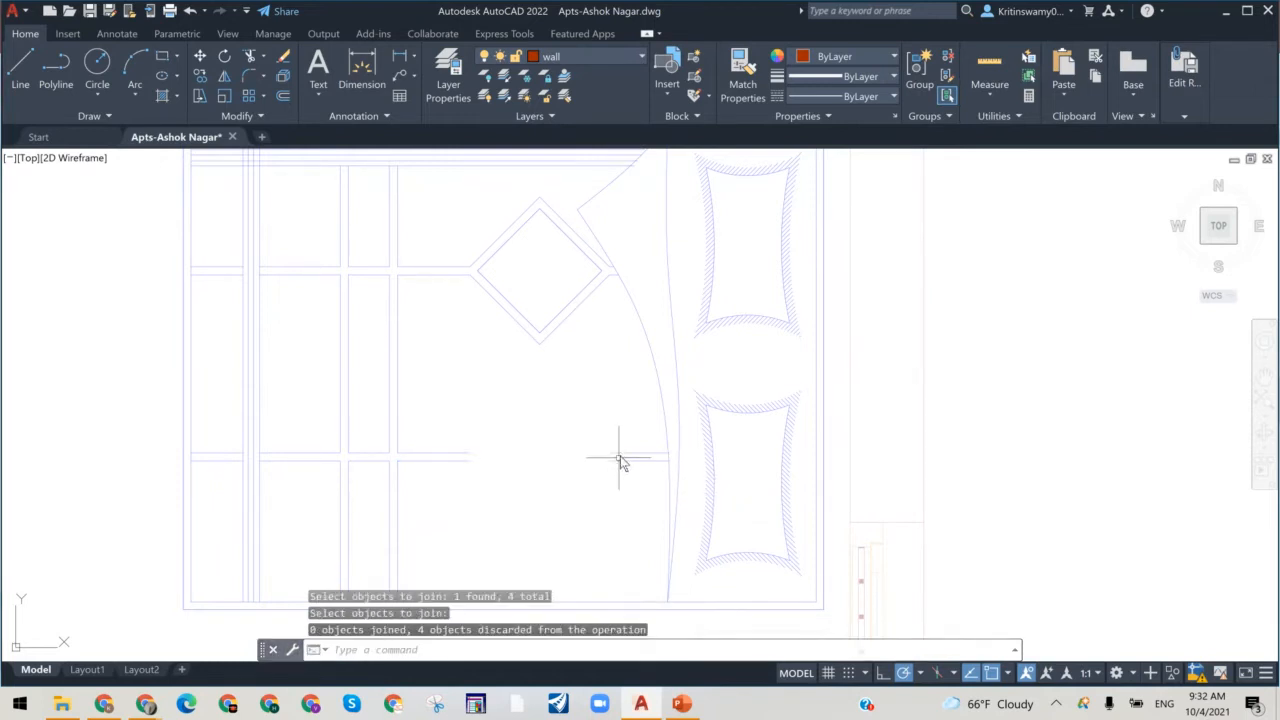
# Step: Join the two segments of the upper line across the erased diamond's gap into one line
pyautogui.press('Return')
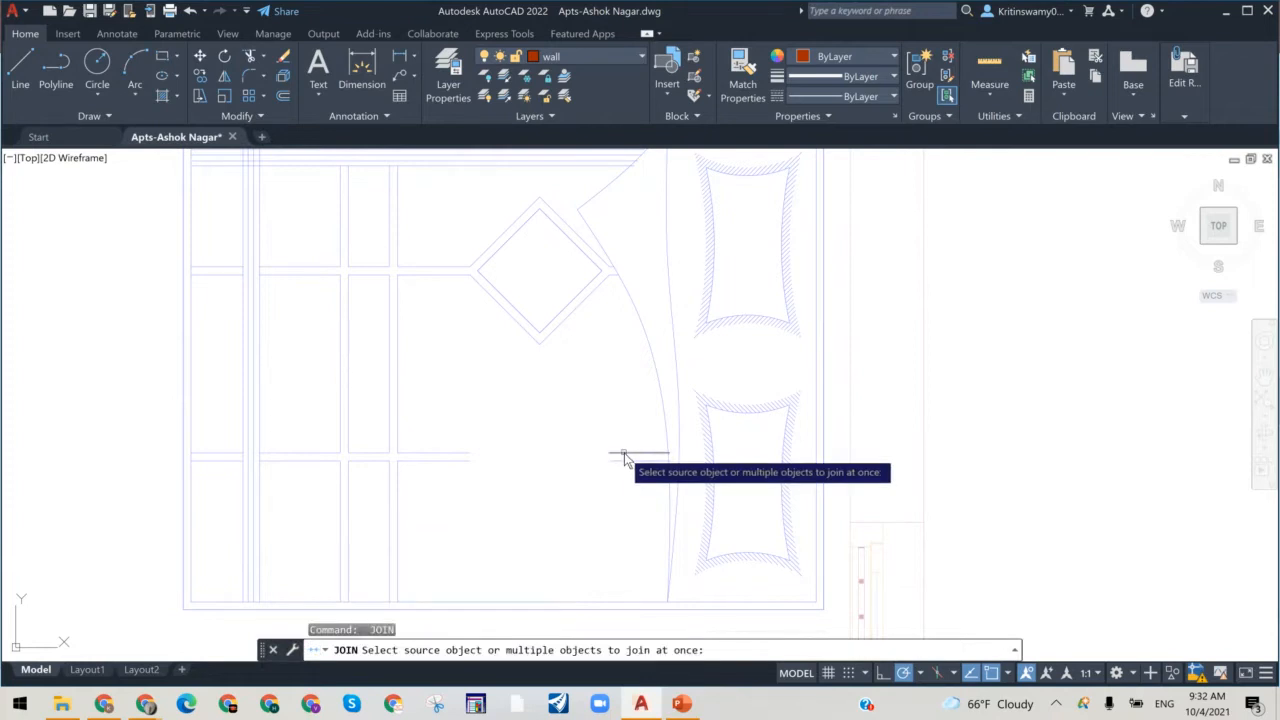
pyautogui.click(623, 455)
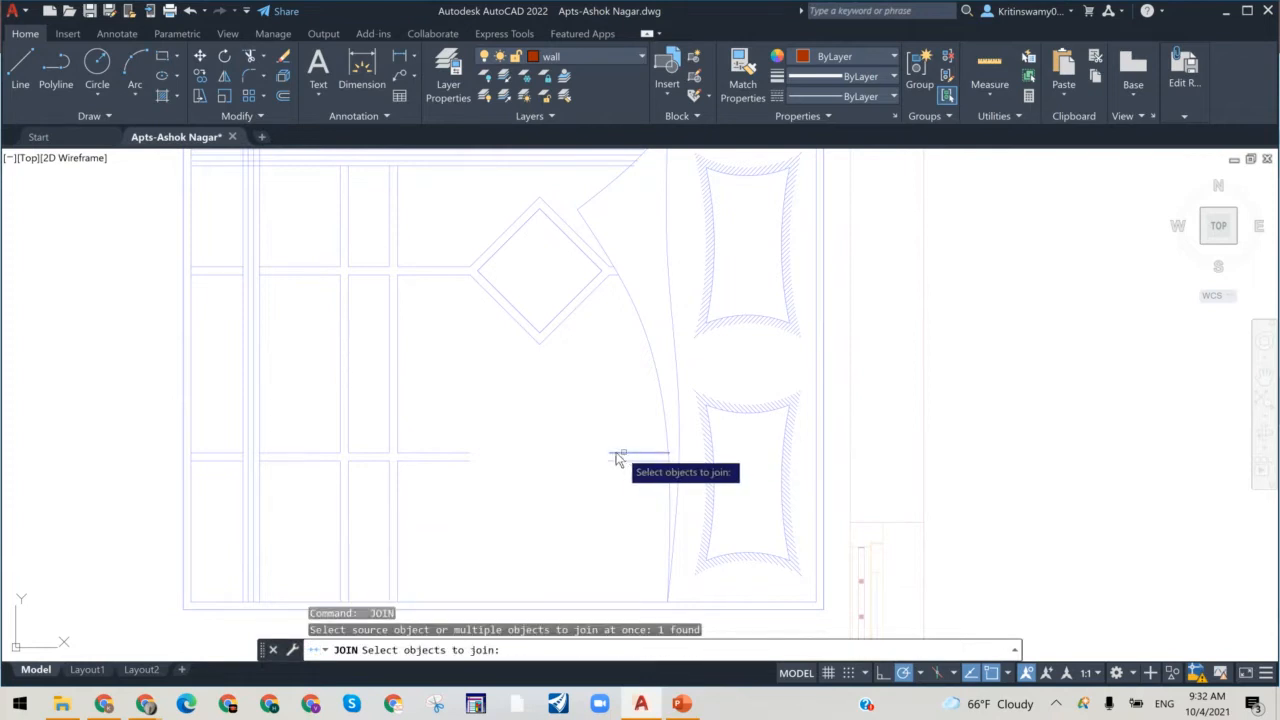
pyautogui.click(447, 456)
pyautogui.press('Return')
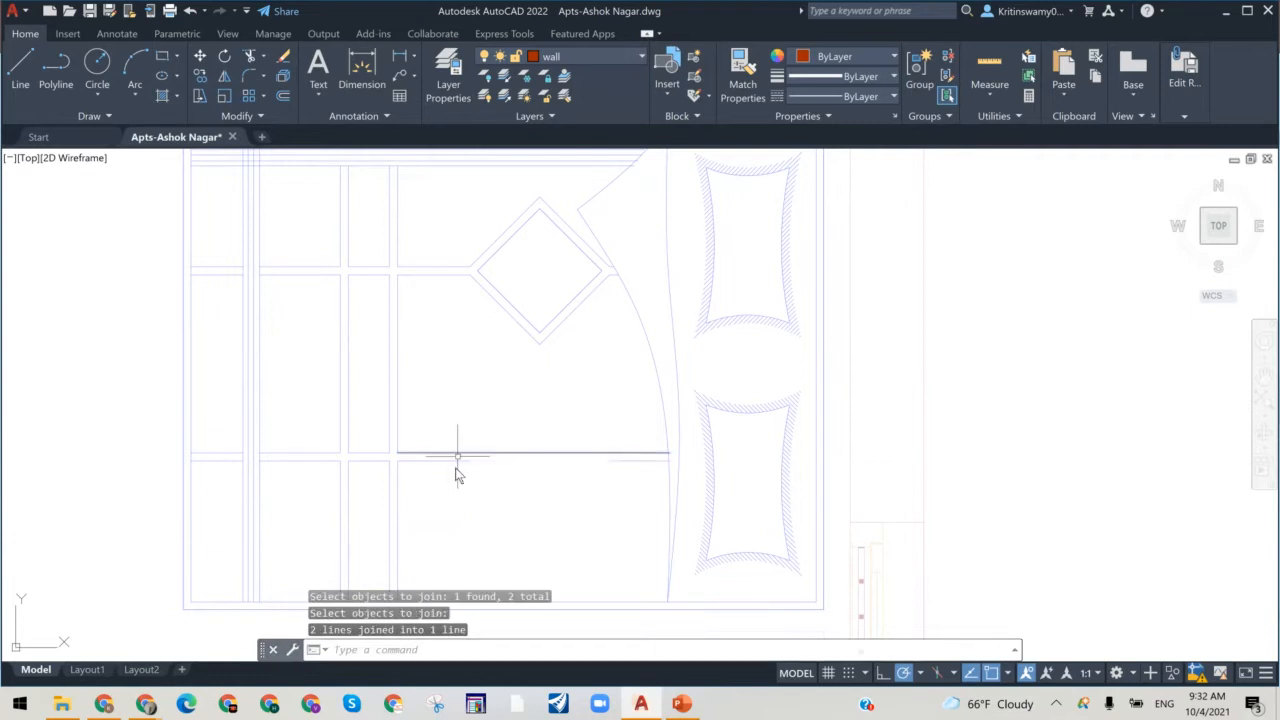
# Step: Try to join the still-broken lower line, using its segment on the side away from the pillows as source
pyautogui.write('join')
pyautogui.press('Return')
pyautogui.click(456, 462)
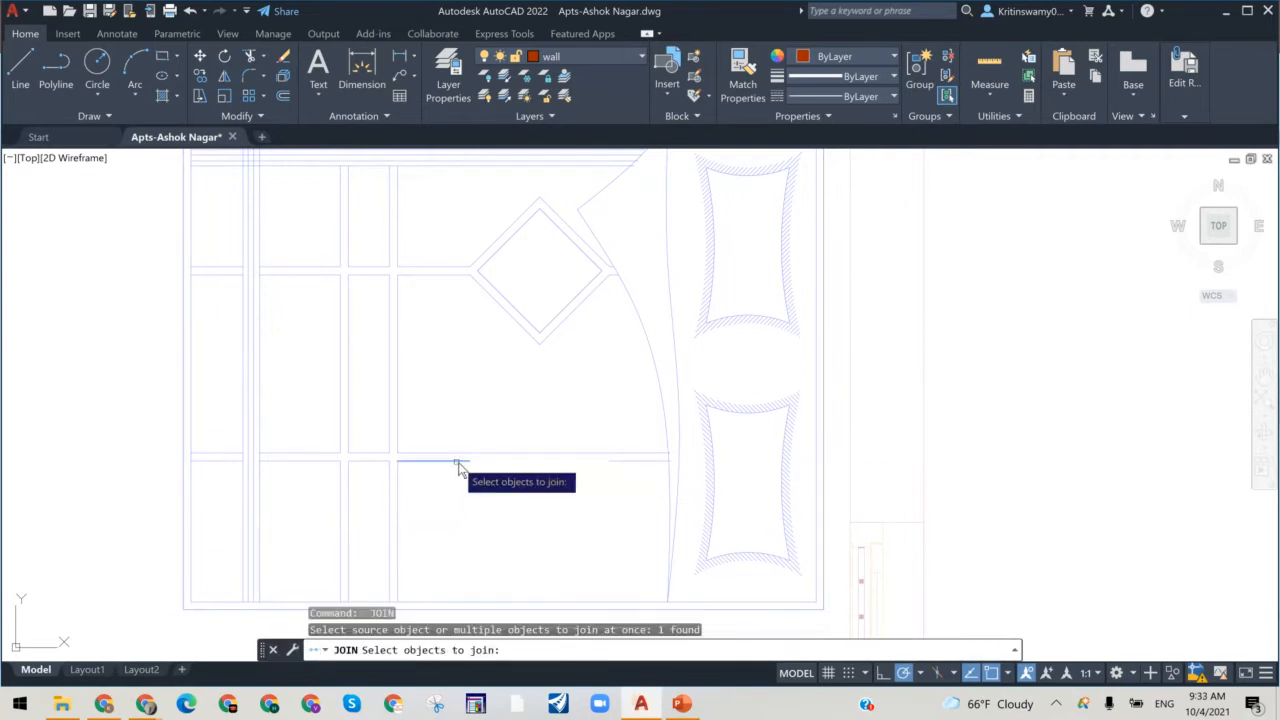
pyautogui.click(630, 462)
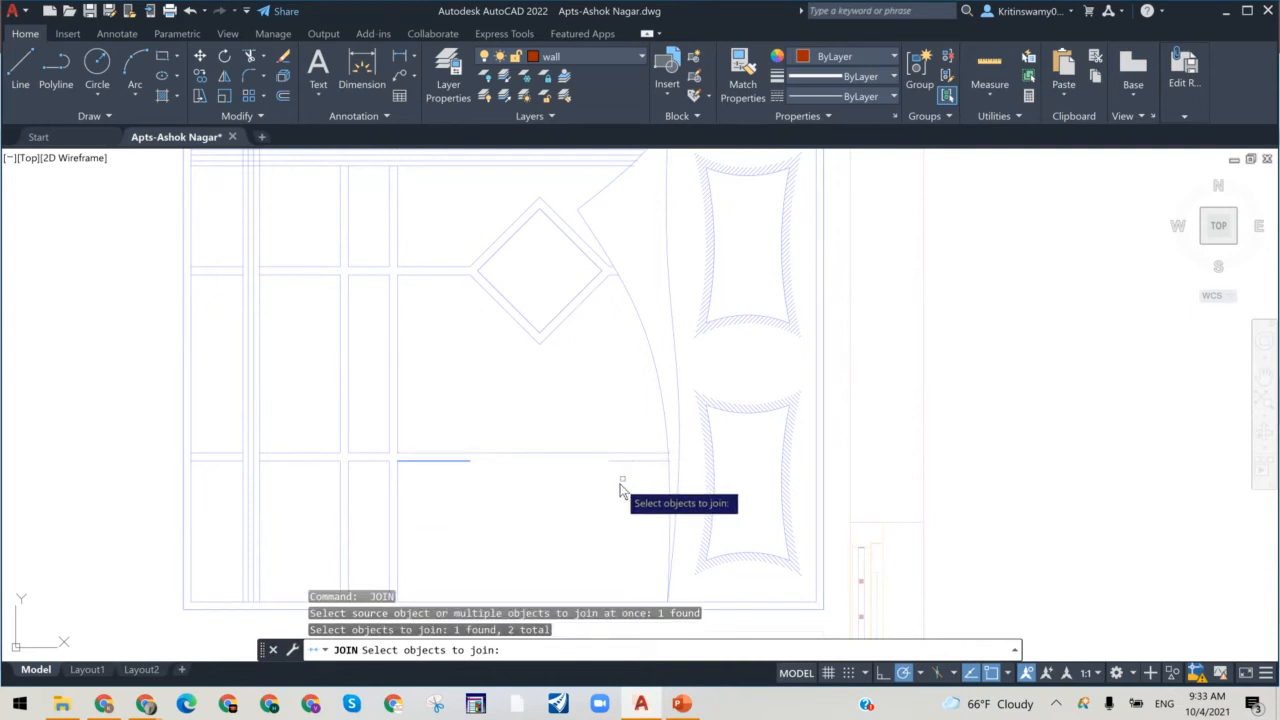
pyautogui.press('Return')
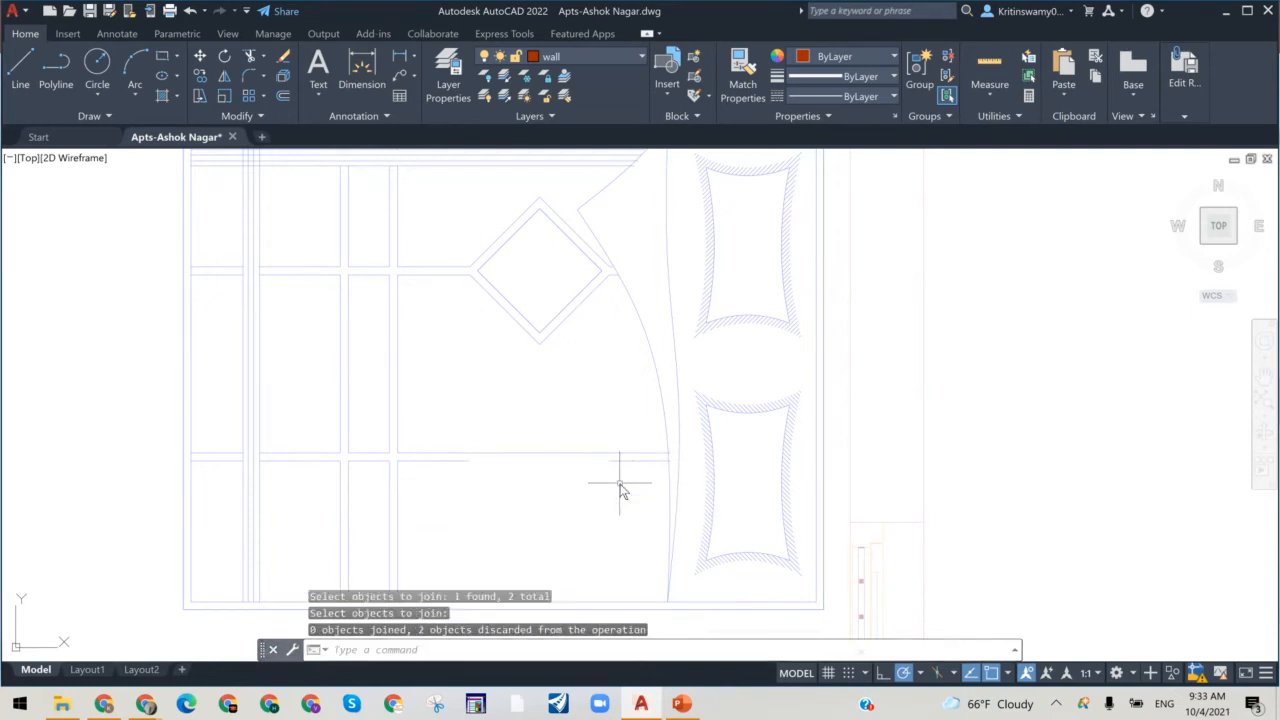
# Step: Try again to join the broken lower line, using its short segment near the pillow as source
pyautogui.scroll(-4, 620, 490)
pyautogui.scroll(-2, 620, 490)
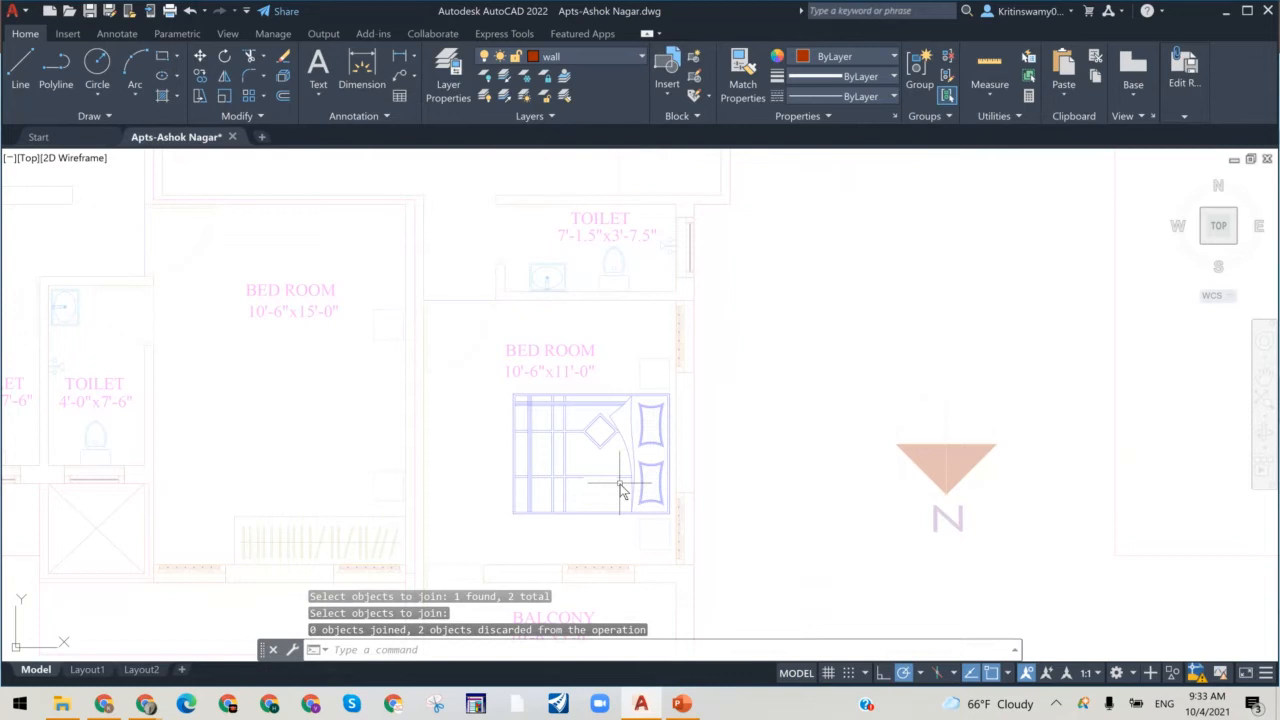
pyautogui.scroll(-2, 620, 490)
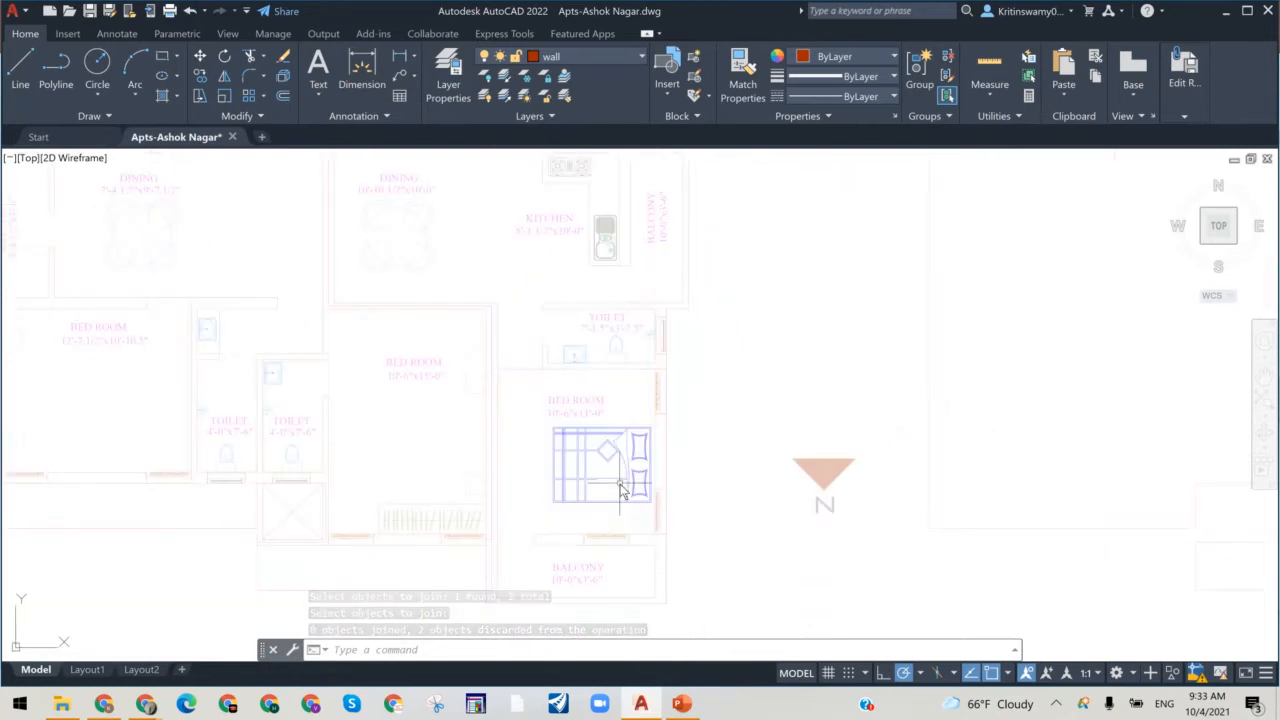
pyautogui.scroll(-2, 620, 490)
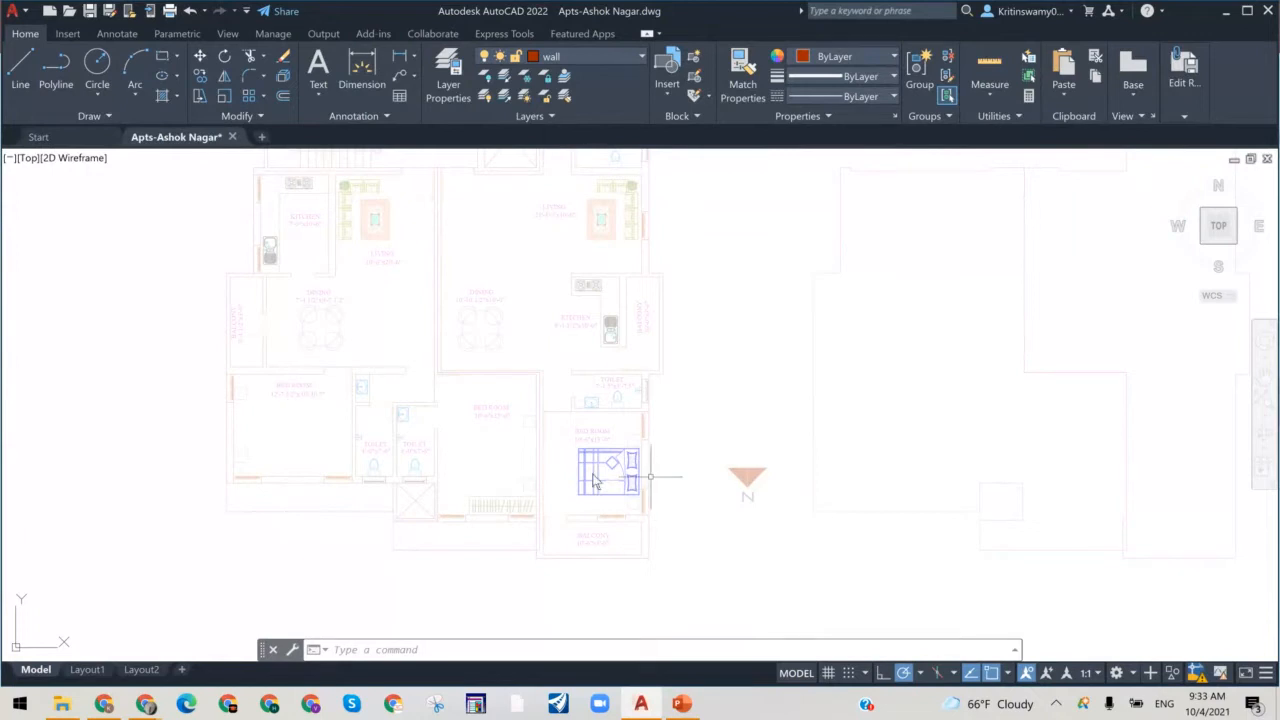
pyautogui.scroll(6, 615, 482)
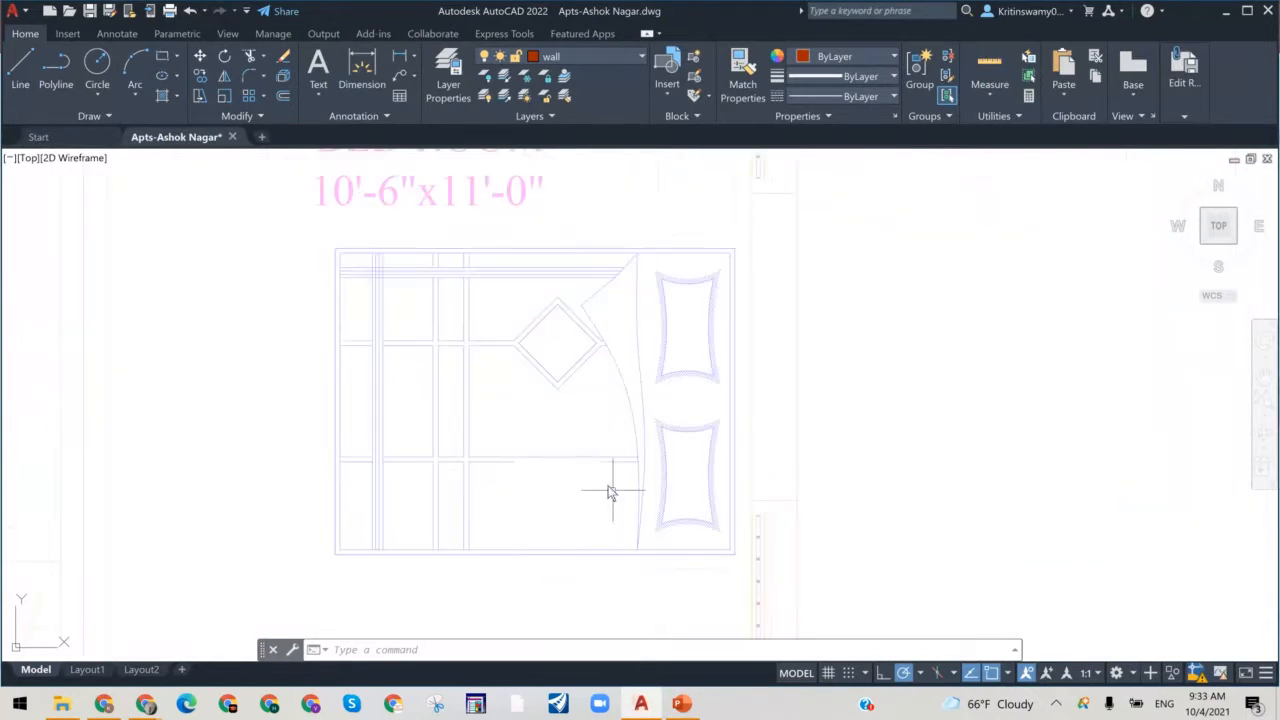
pyautogui.scroll(2, 606, 485)
pyautogui.write('j')
pyautogui.press('Return')
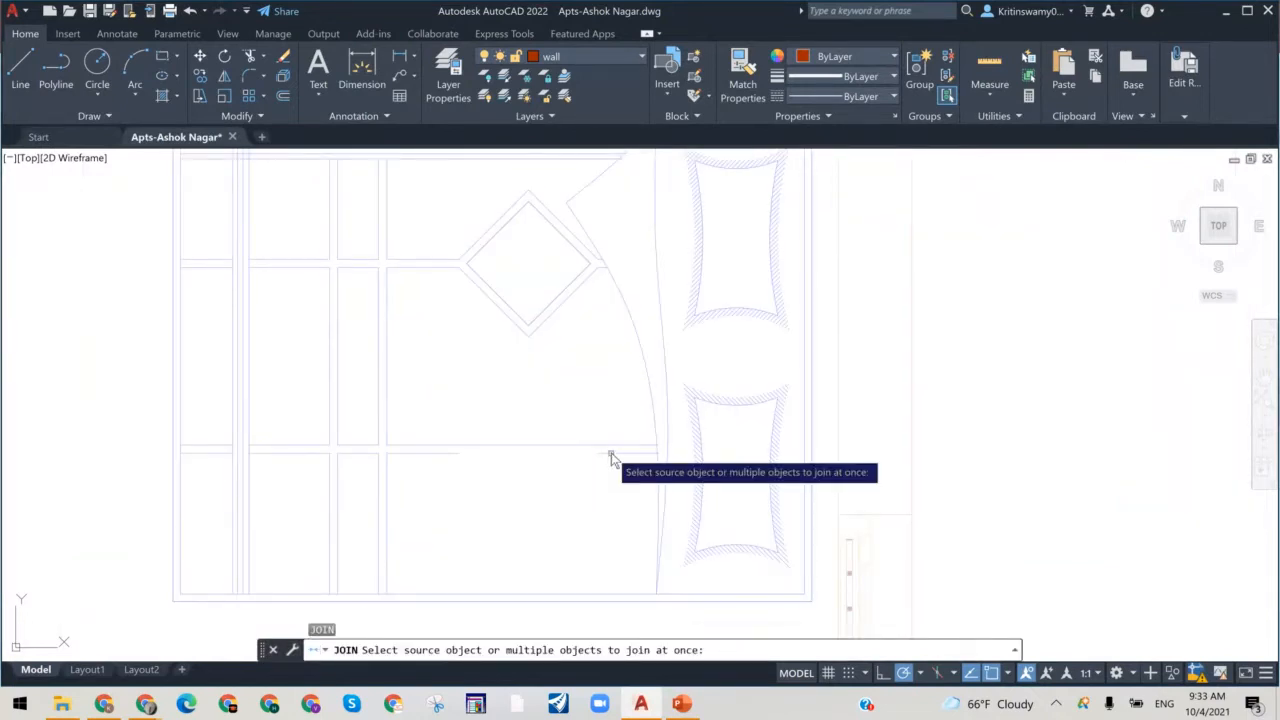
pyautogui.click(611, 453)
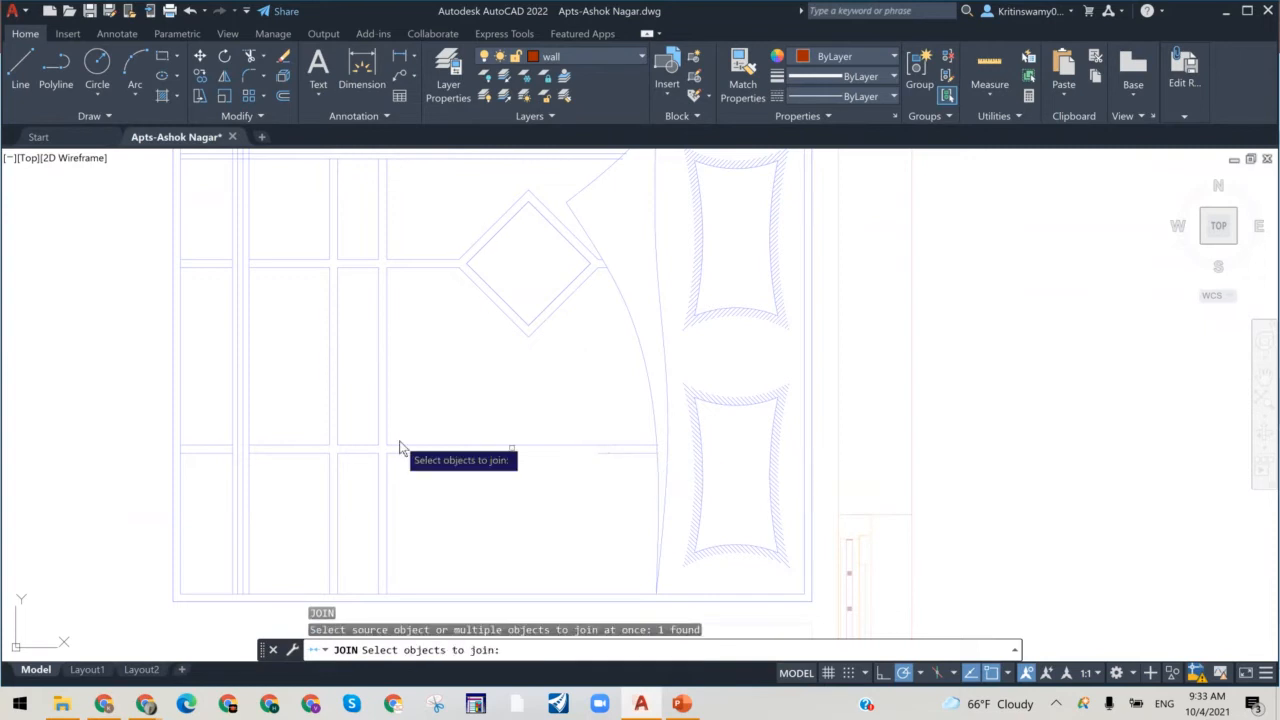
pyautogui.click(446, 453)
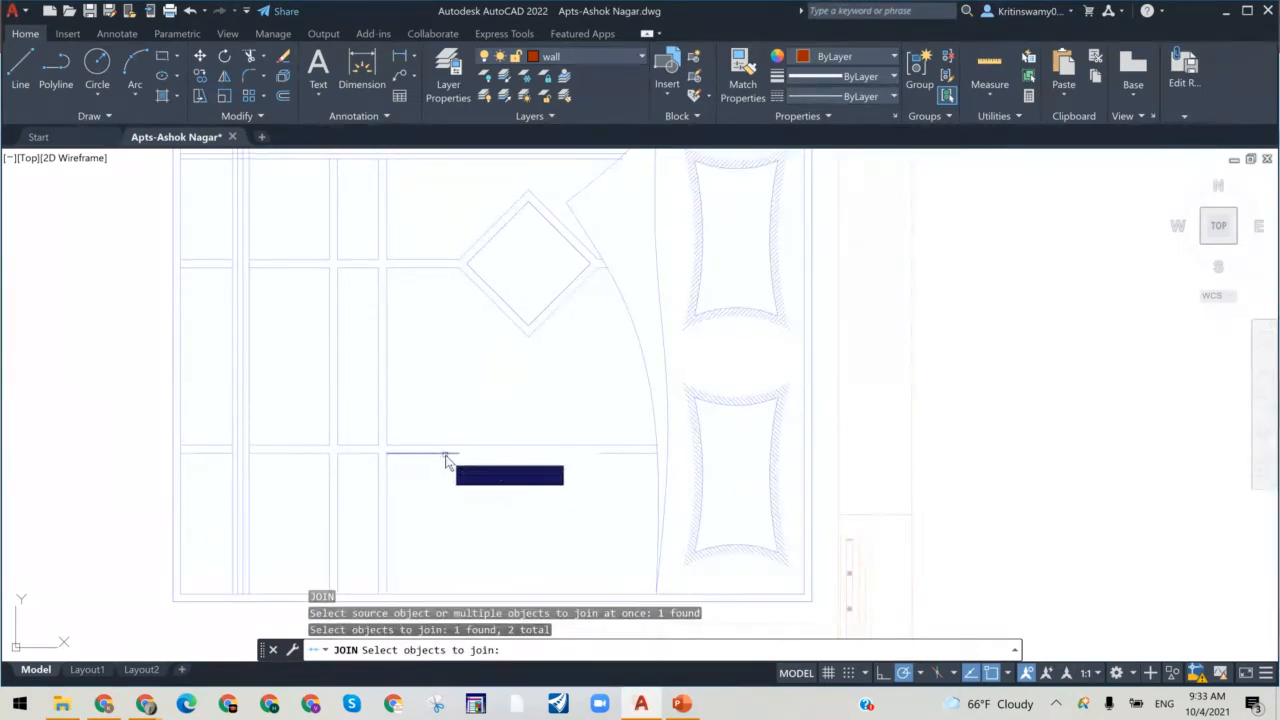
pyautogui.press('Return')
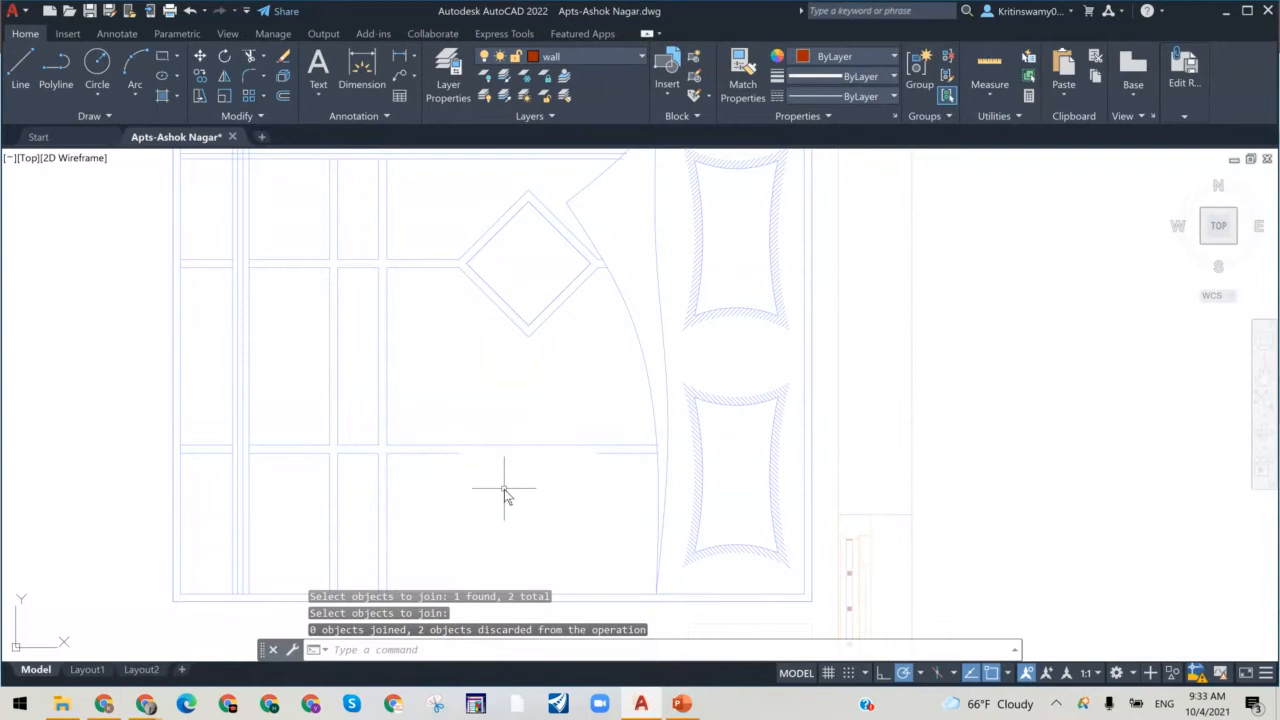
pyautogui.rightClick(571, 500)
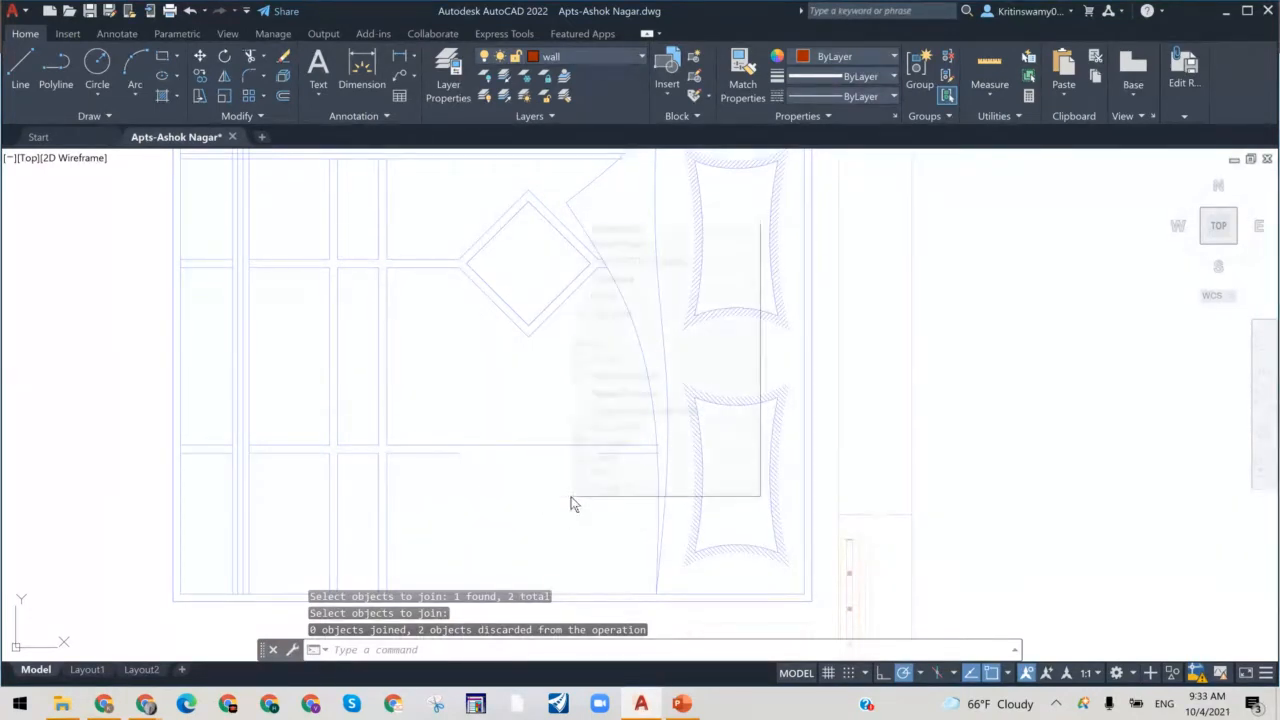
pyautogui.click(1010, 443)
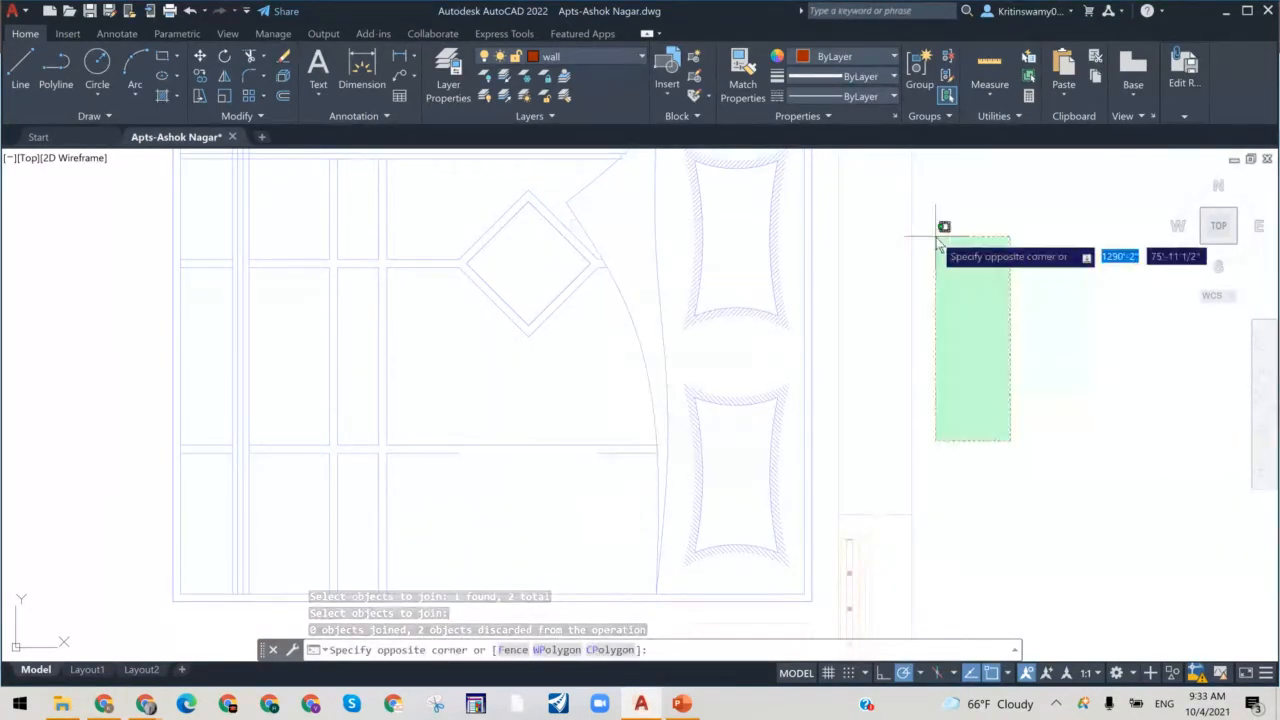
pyautogui.press('Escape')
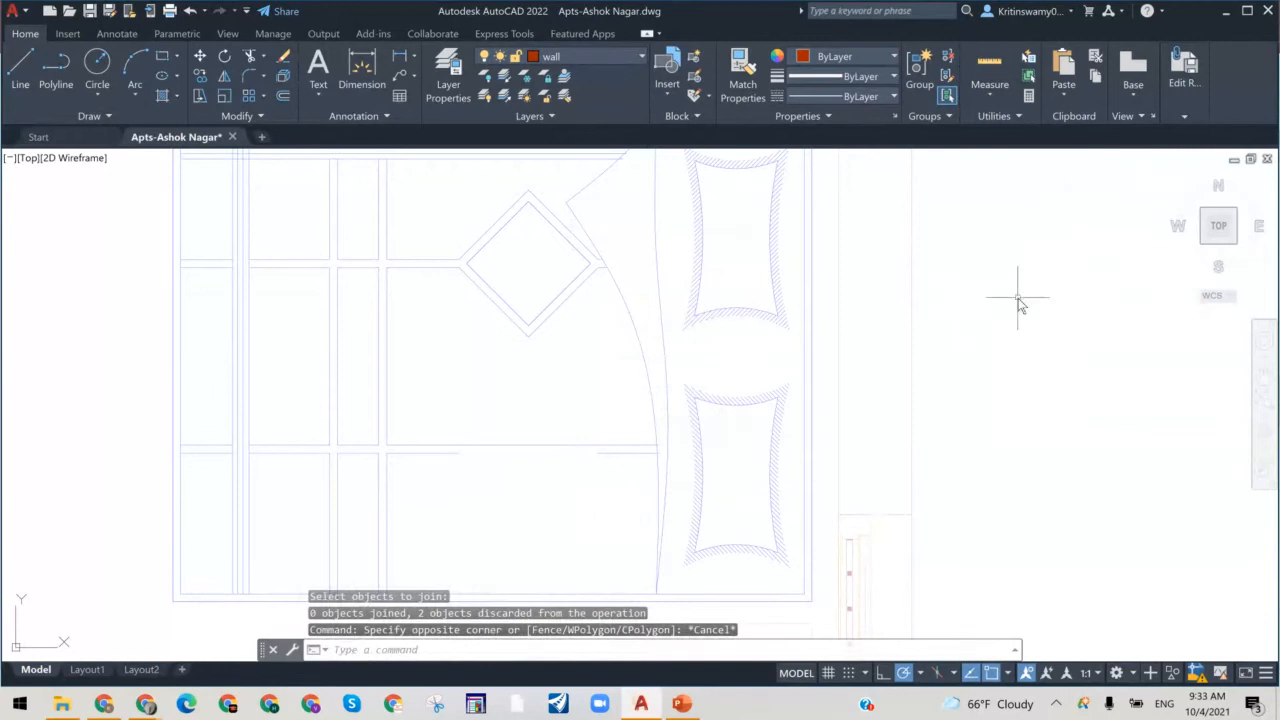
pyautogui.press('Return')
pyautogui.press('Escape')
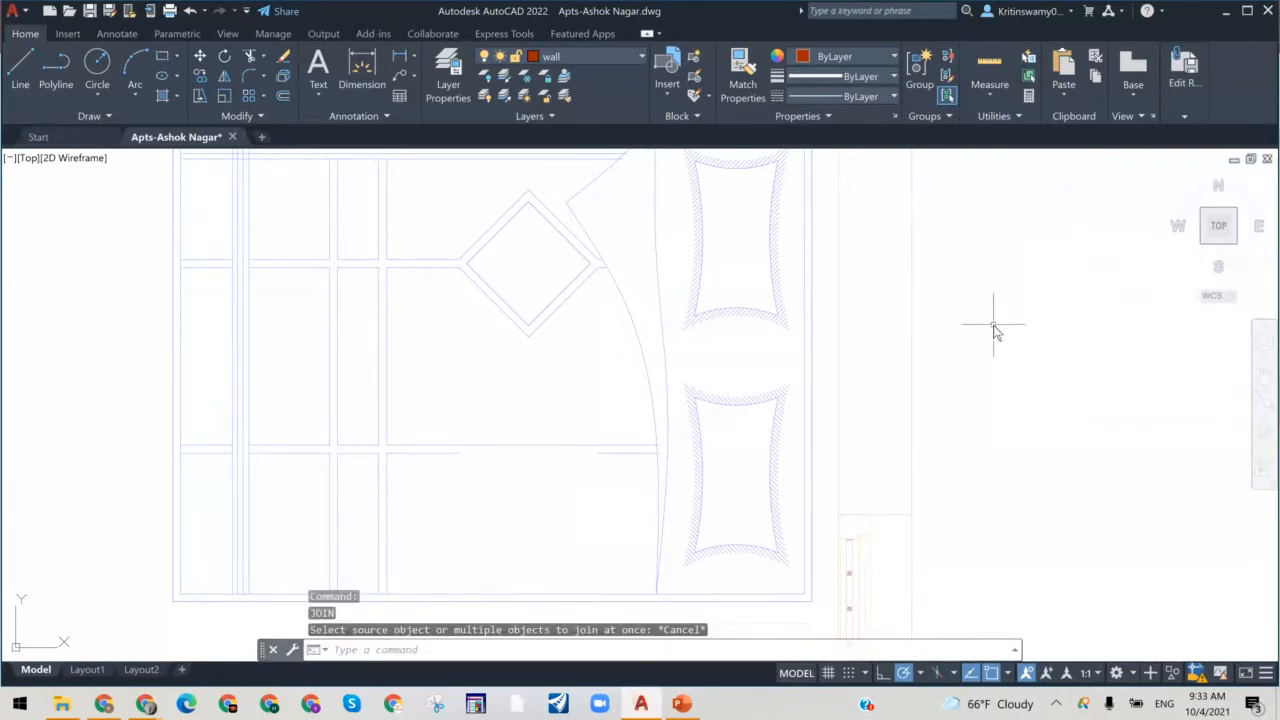
# Step: Save the in-place edits back to the bed block and close the reference editing
pyautogui.click(69, 34)
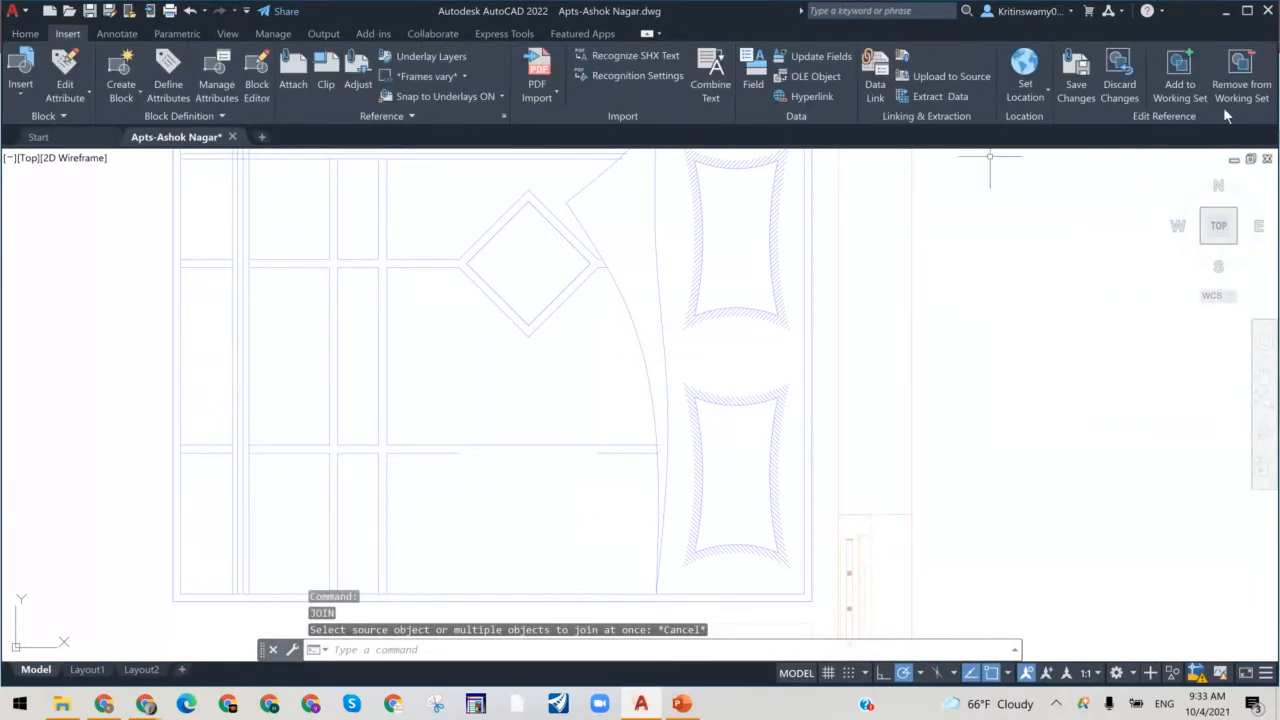
pyautogui.click(1077, 72)
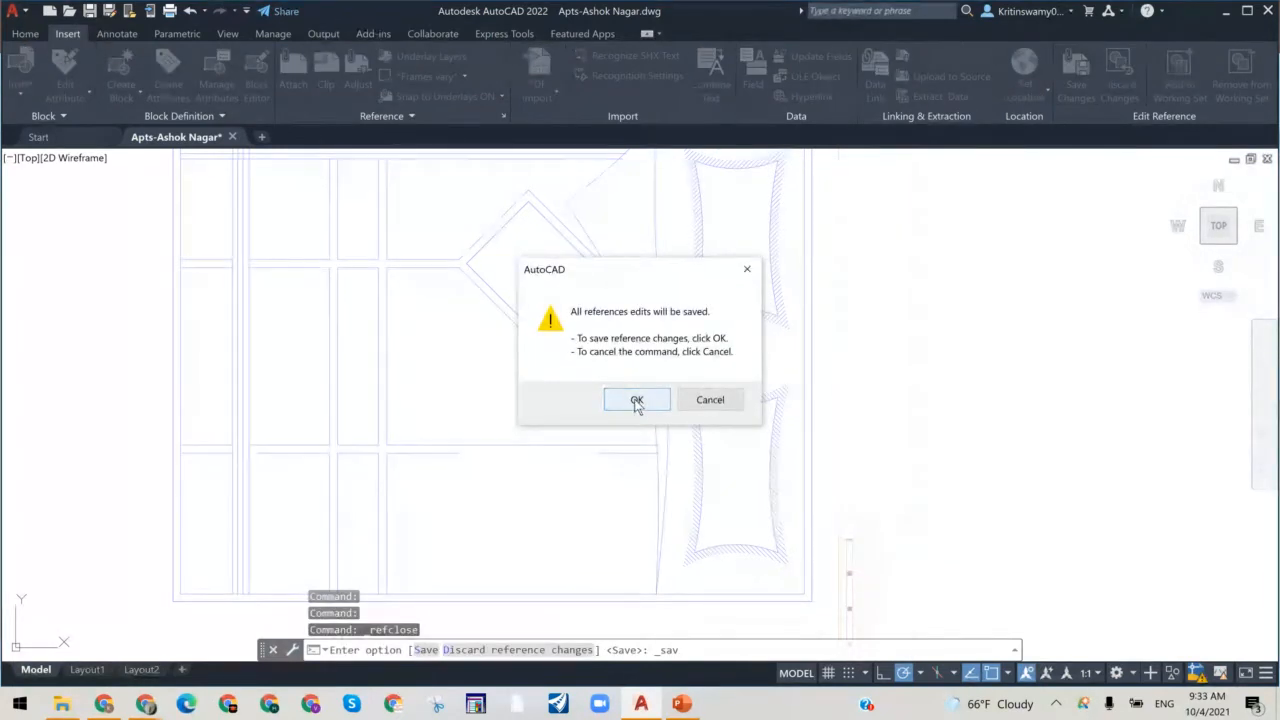
pyautogui.click(636, 399)
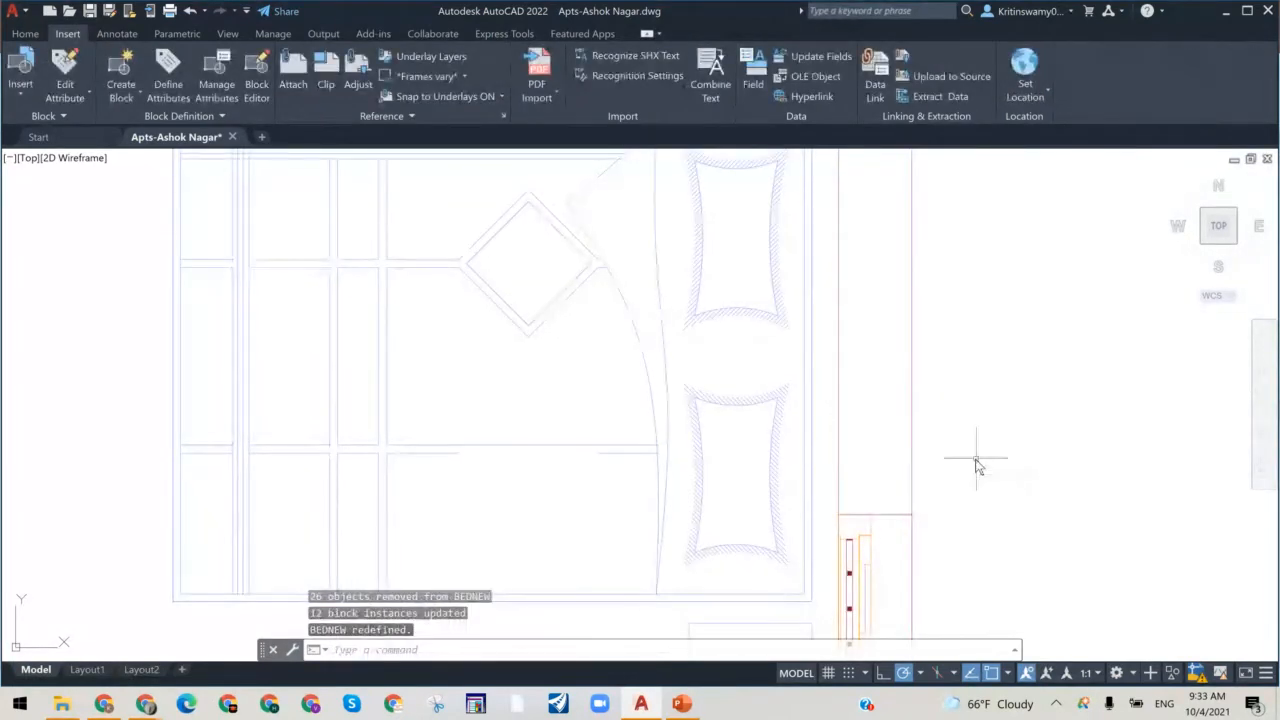
# Step: Examine the bed blocks in the other bedrooms across the floor plan for the edited blanket pattern
pyautogui.scroll(-5, 977, 466)
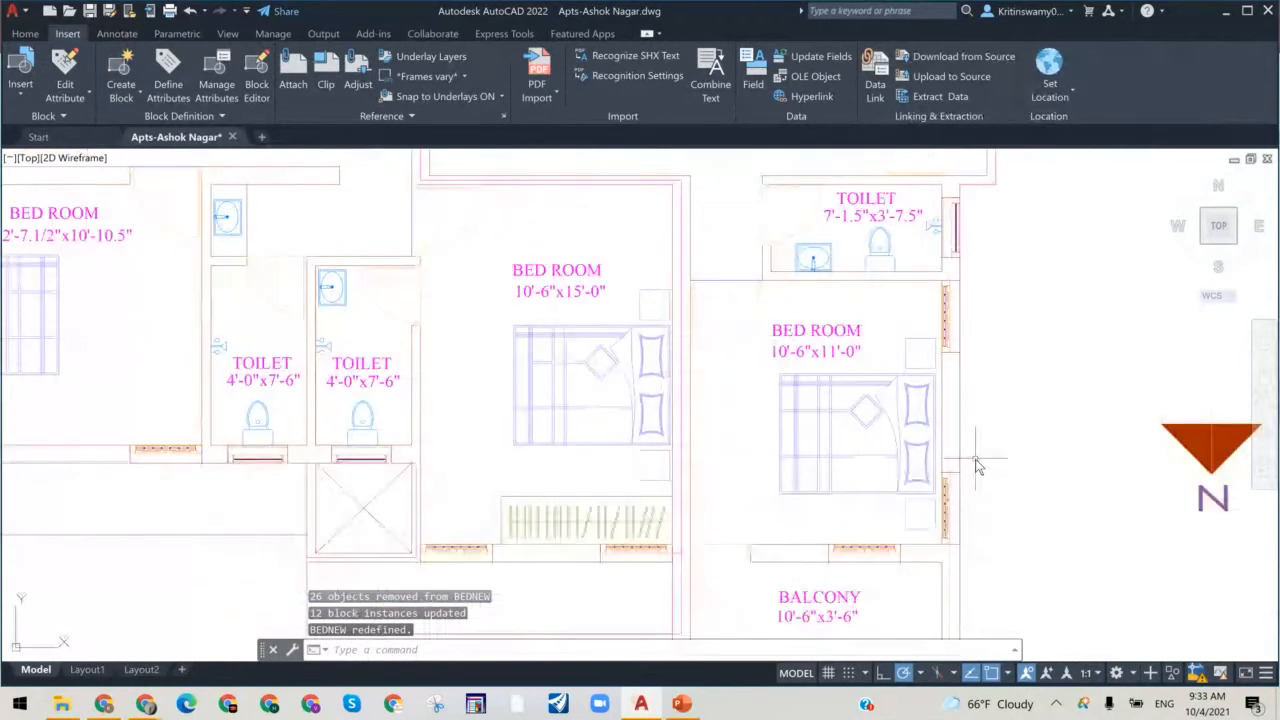
pyautogui.scroll(-2, 977, 466)
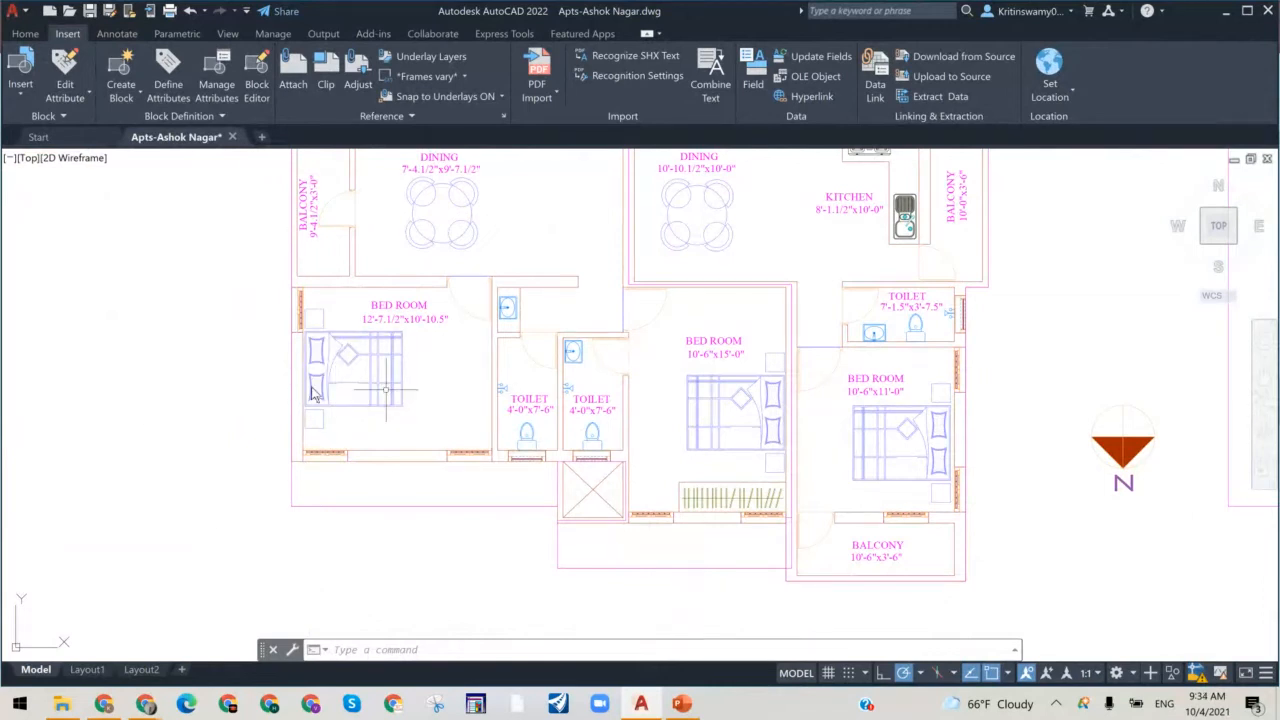
pyautogui.scroll(3, 305, 389)
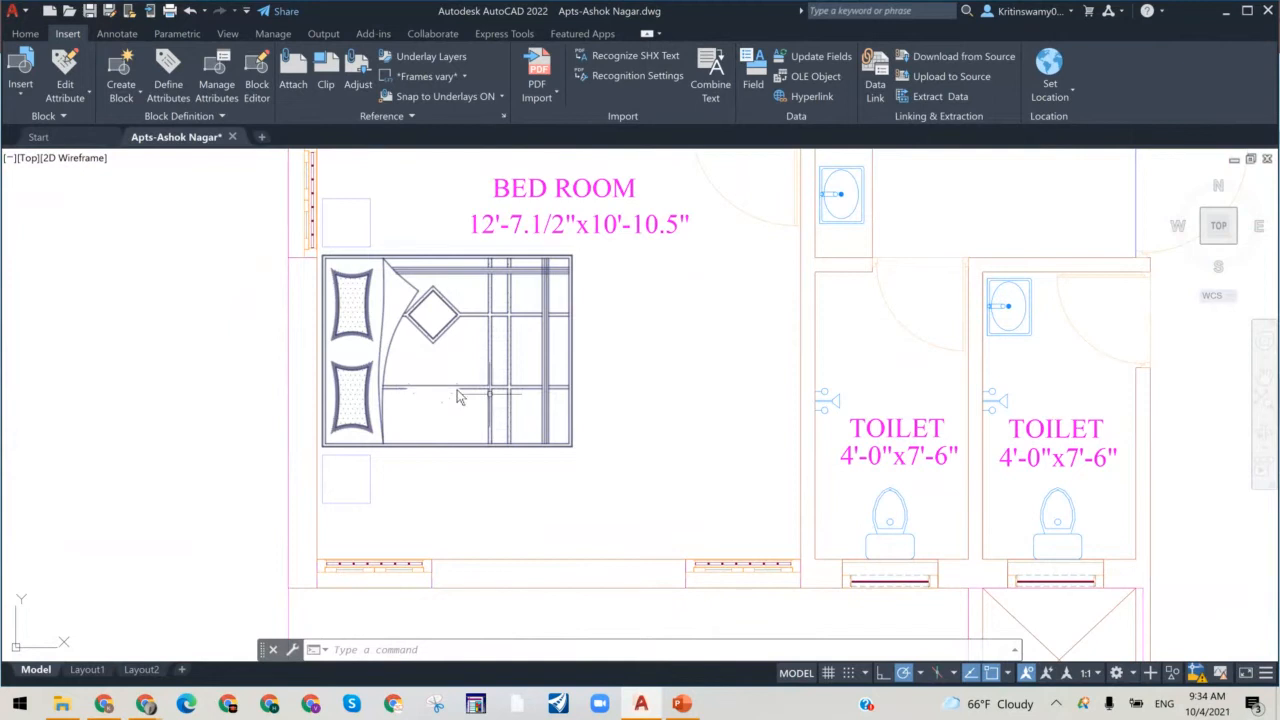
pyautogui.scroll(-4, 368, 525)
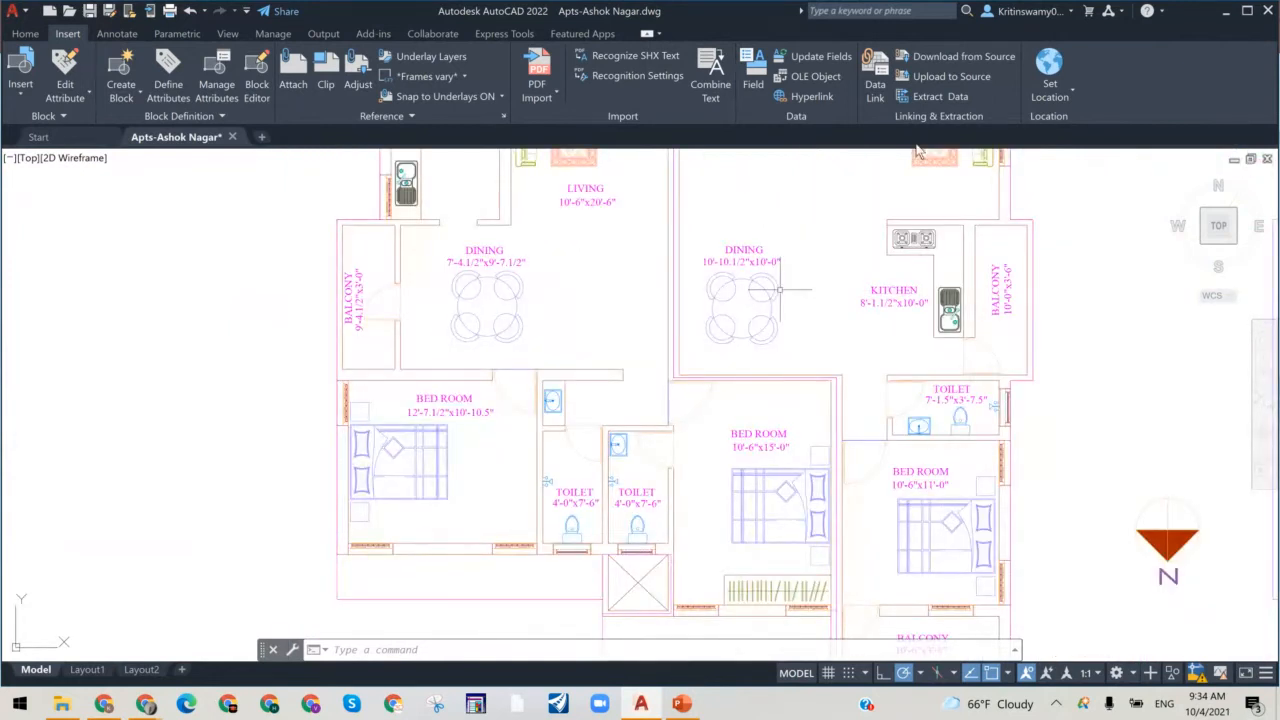
pyautogui.moveTo(758, 232); pyautogui.dragTo(643, 523, button='middle')
pyautogui.moveTo(709, 398); pyautogui.dragTo(599, 597, button='middle')
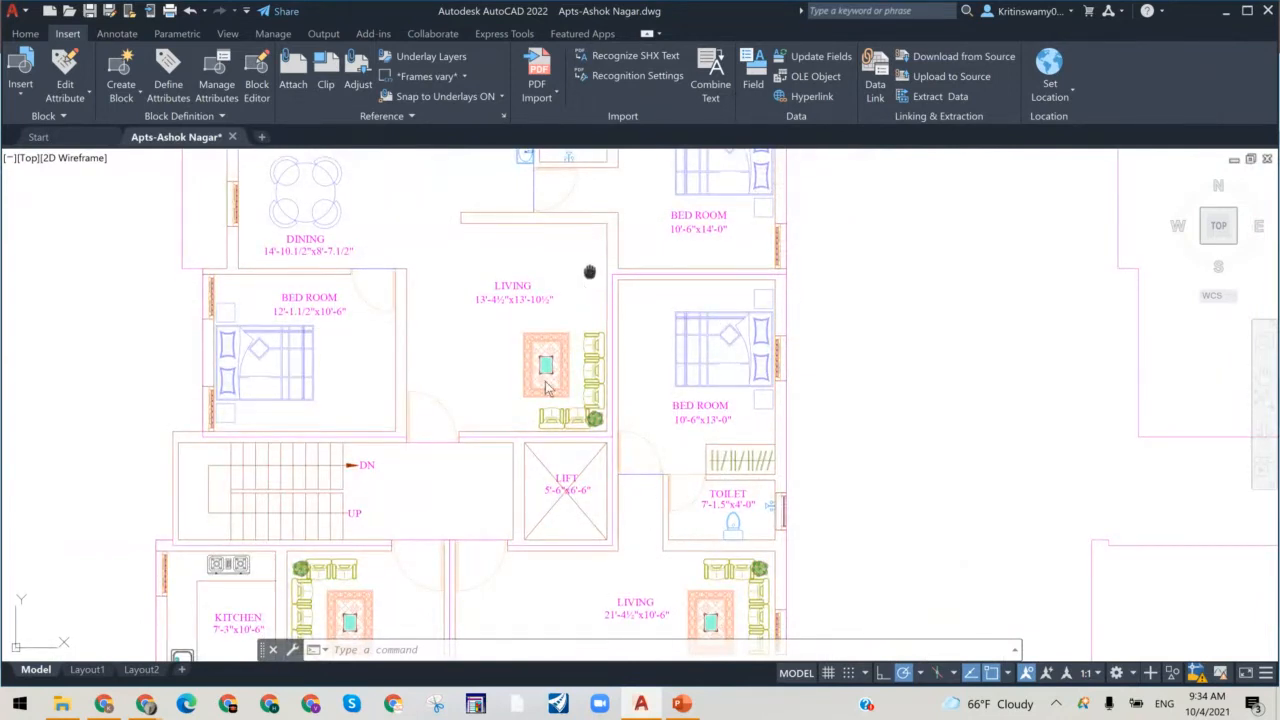
pyautogui.moveTo(588, 271); pyautogui.dragTo(491, 600, button='middle')
pyautogui.scroll(2, 490, 602)
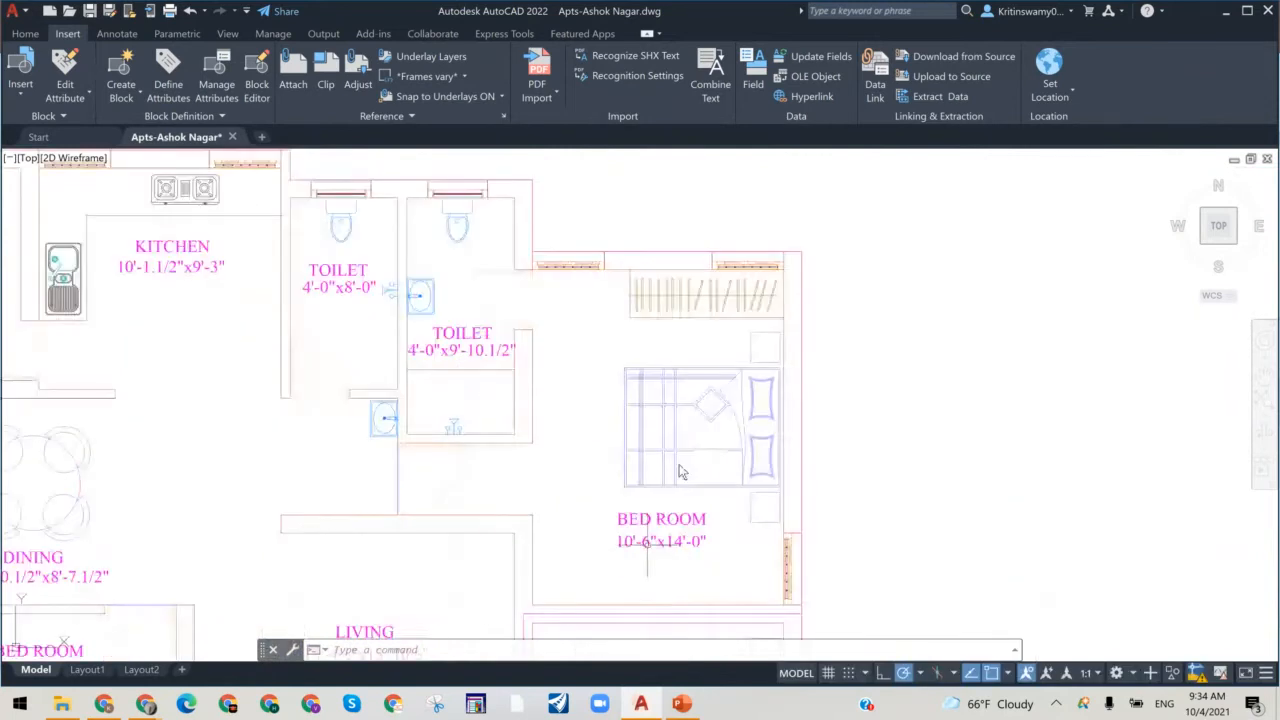
pyautogui.scroll(-2, 872, 319)
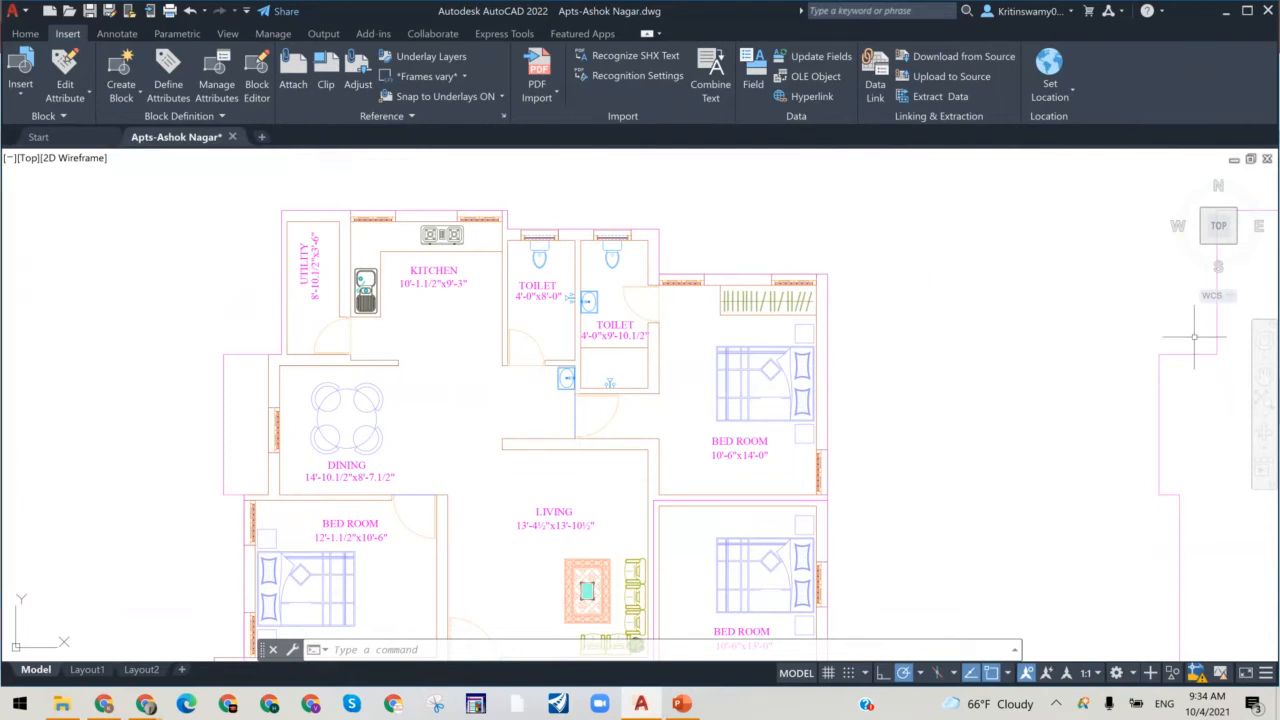
pyautogui.hotkey('alt', 'Tab')
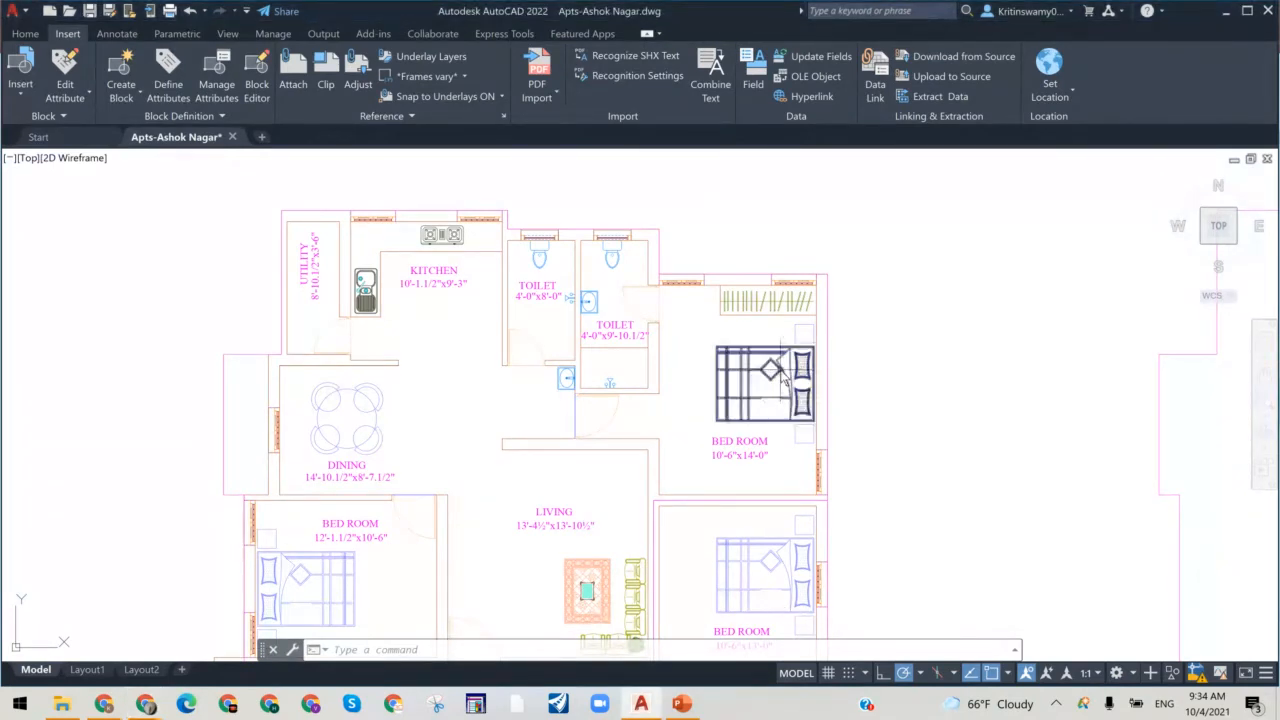
pyautogui.moveTo(784, 380)
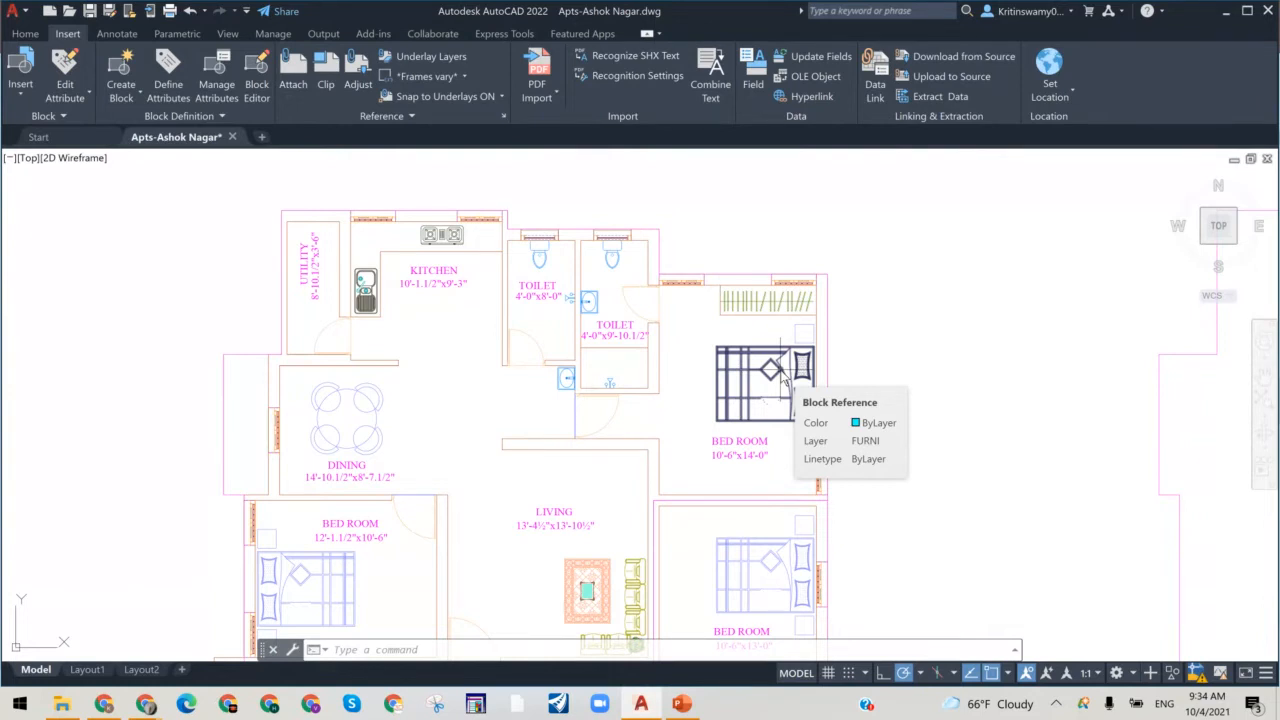
pyautogui.rightClick(782, 376)
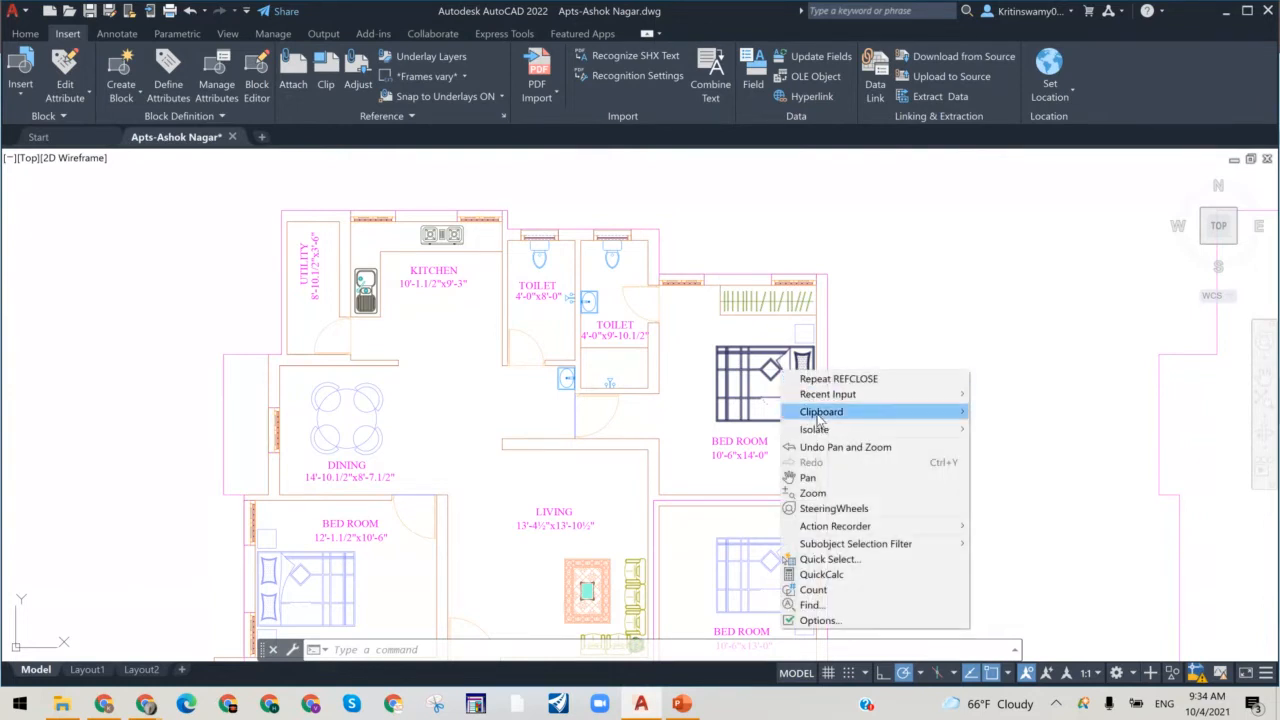
pyautogui.click(968, 311)
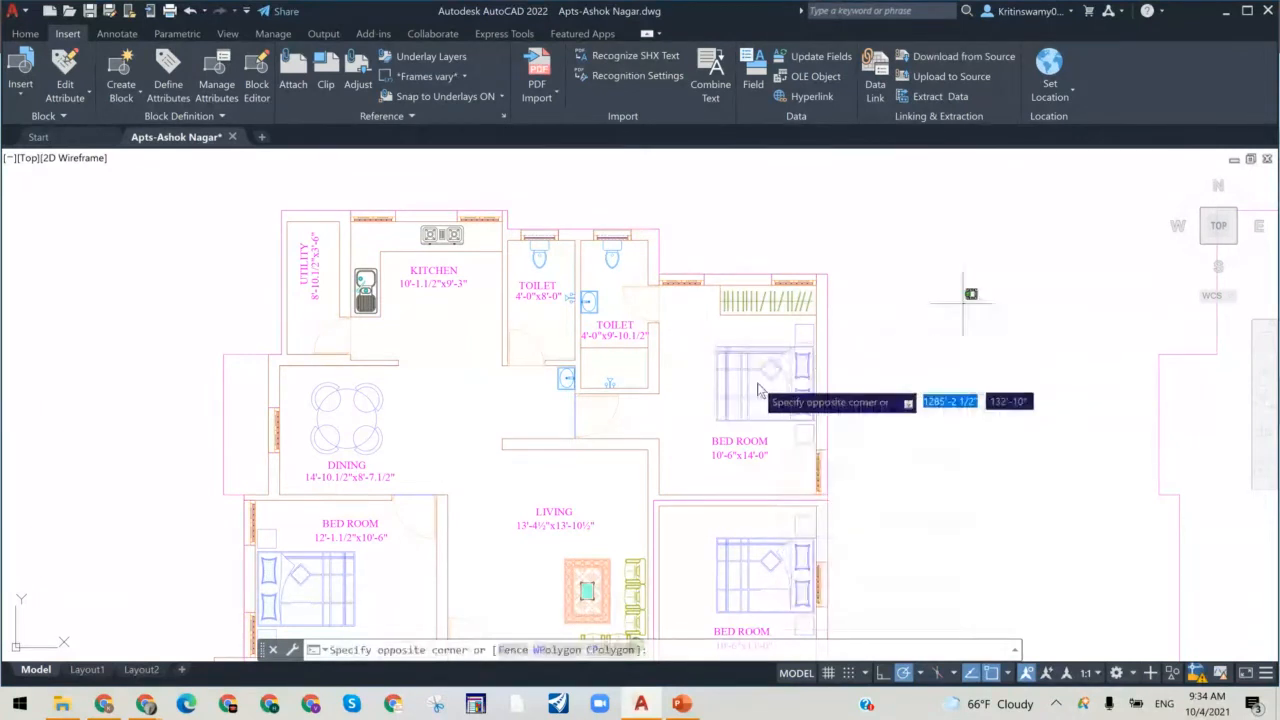
pyautogui.press('Escape')
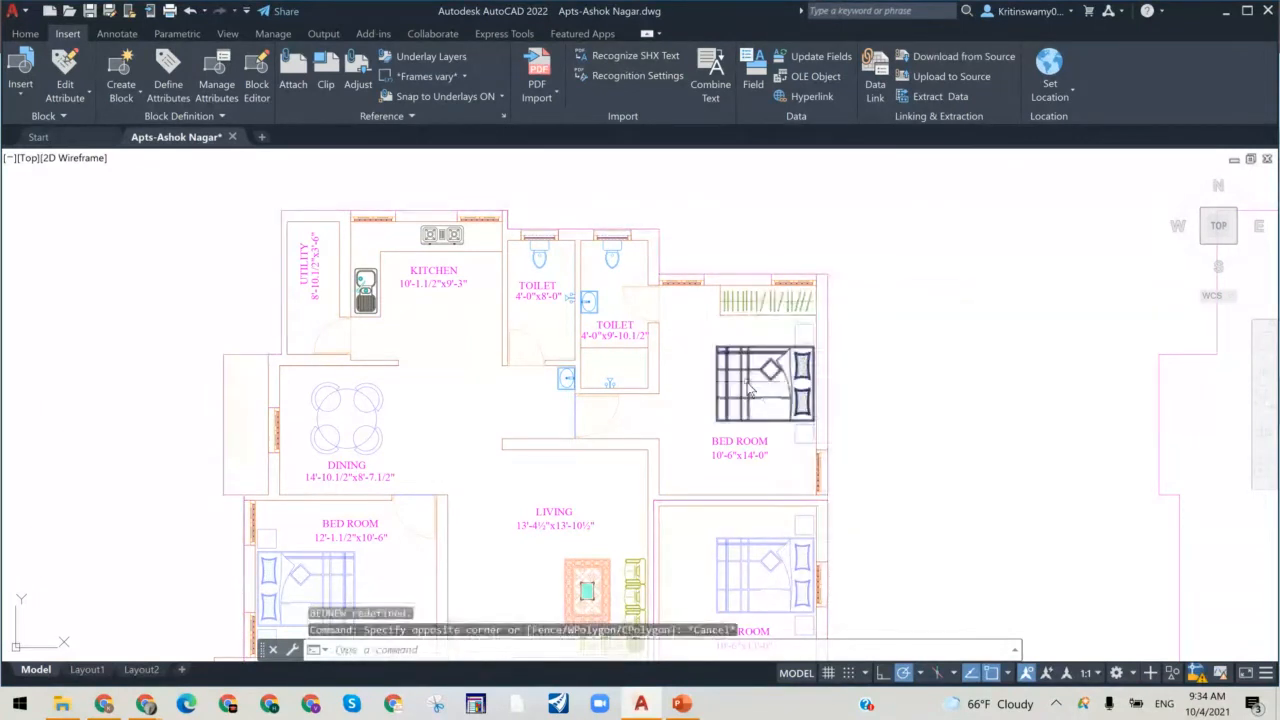
# Step: Open the bed block BEDNEW from the upper bedroom in the Block Editor to view it, and close the editor again
pyautogui.click(748, 390)
pyautogui.doubleClick(748, 390)
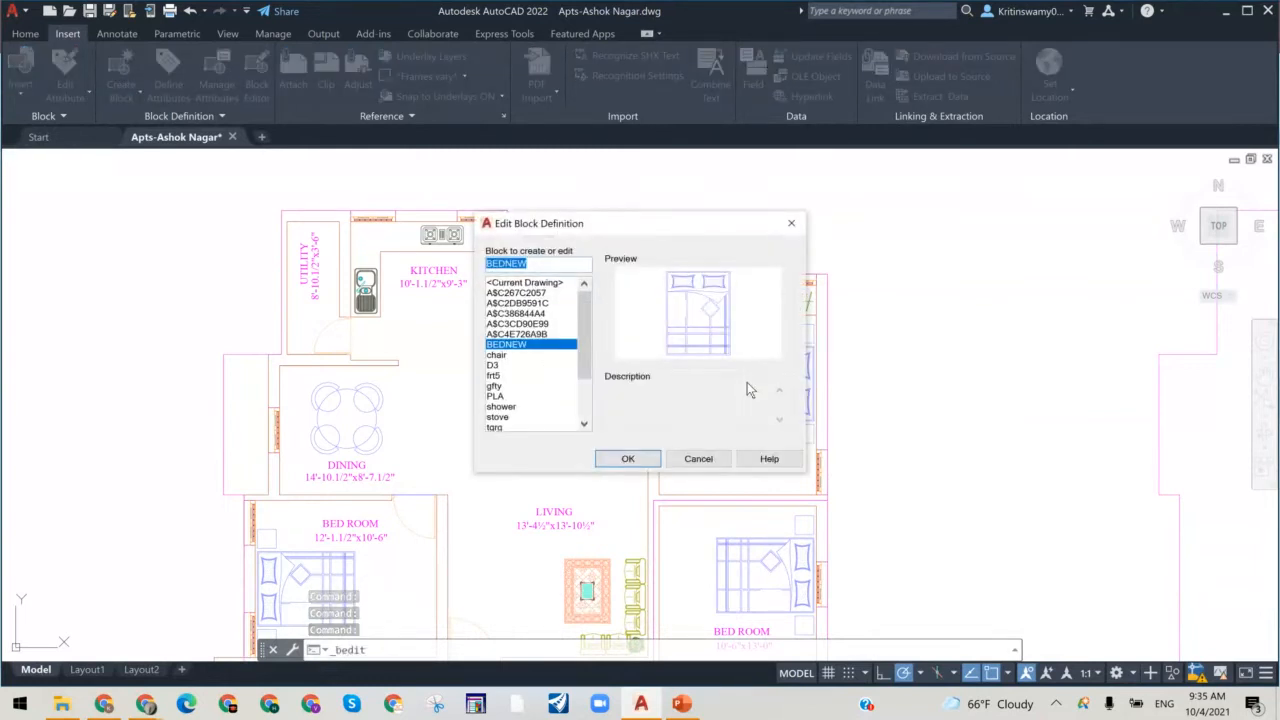
pyautogui.click(628, 462)
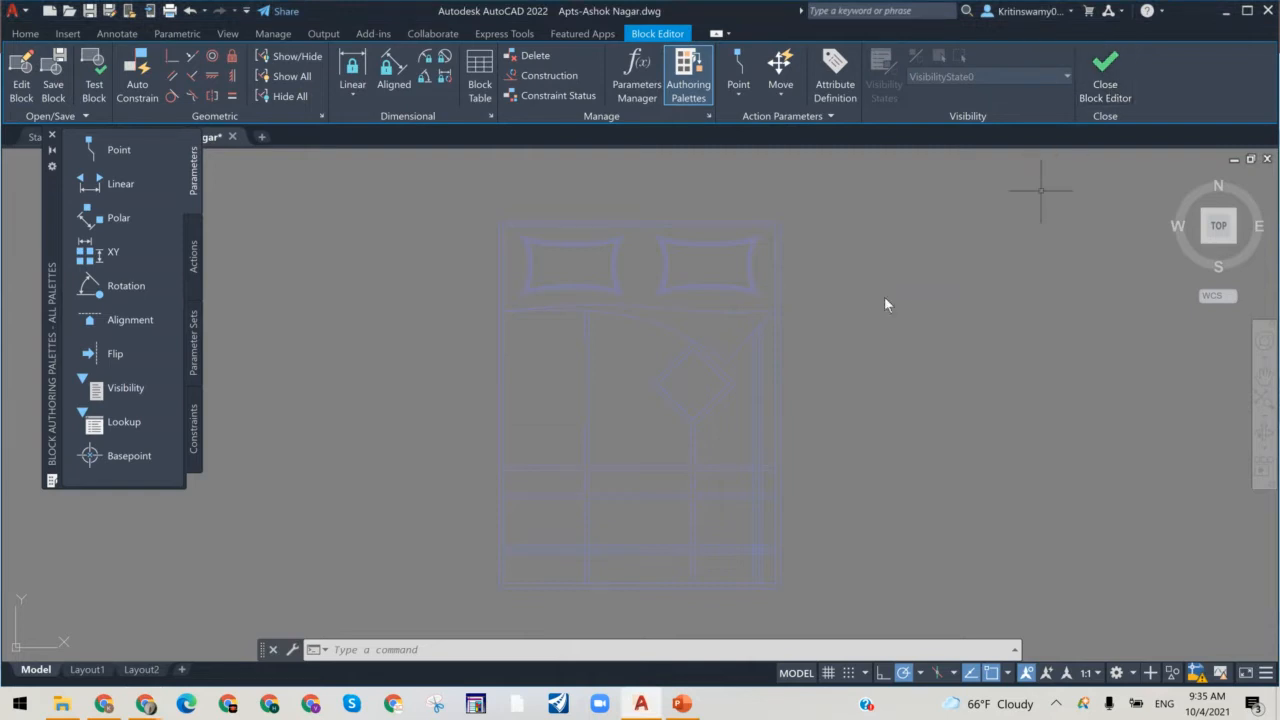
pyautogui.click(1105, 70)
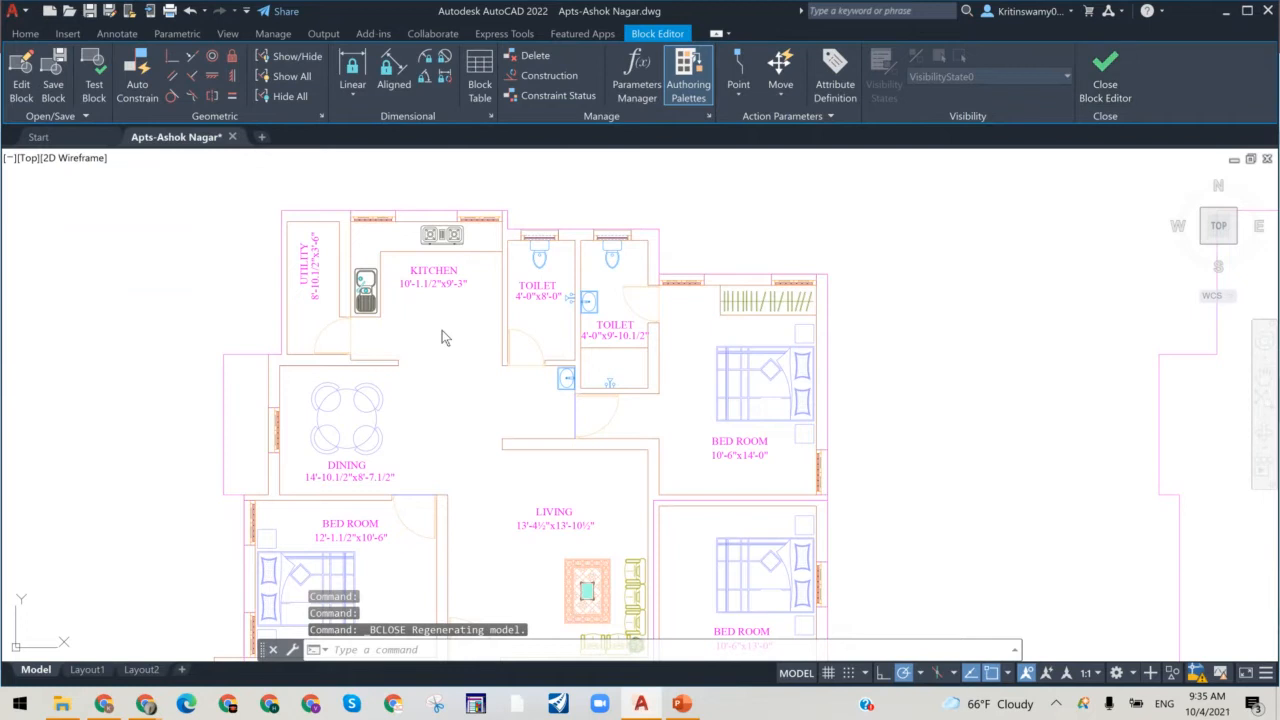
# Step: Undo the Block Editor session and the whole in-place bed edit, including the saved reference, line joins and diamond erasures
pyautogui.scroll(-2, 482, 343)
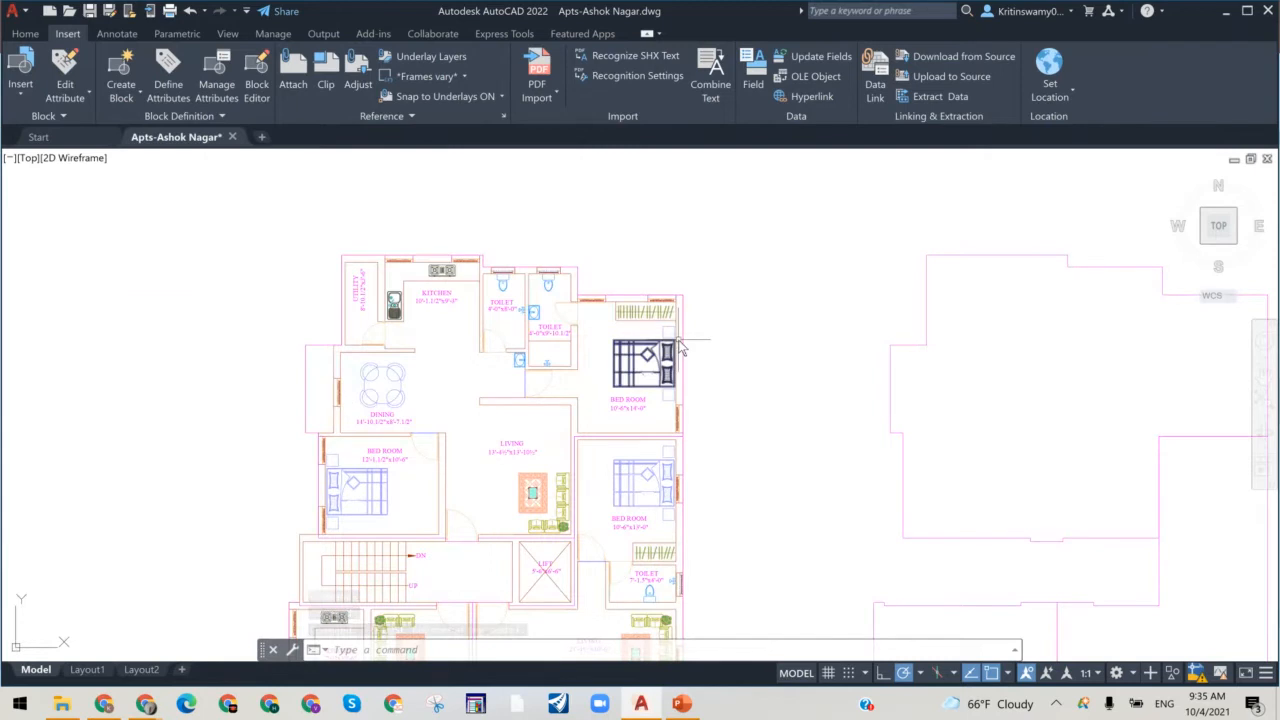
pyautogui.scroll(2, 678, 348)
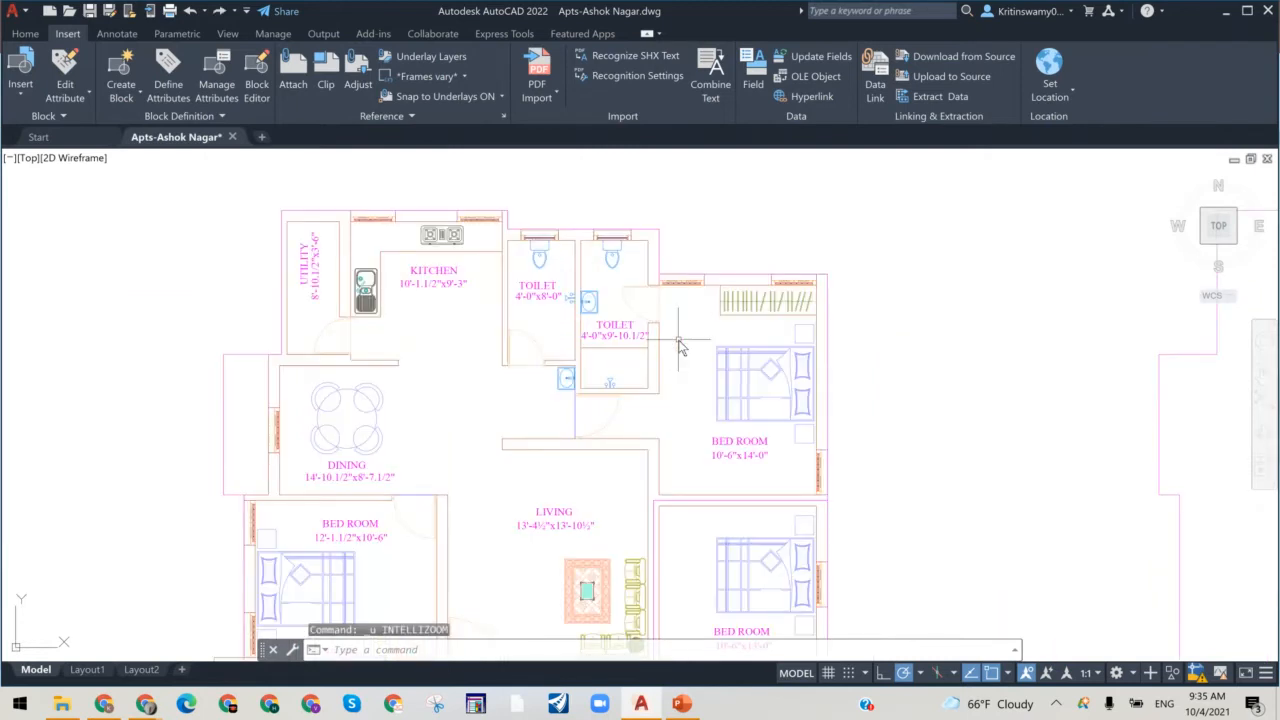
pyautogui.hotkey('ctrl', 'z')
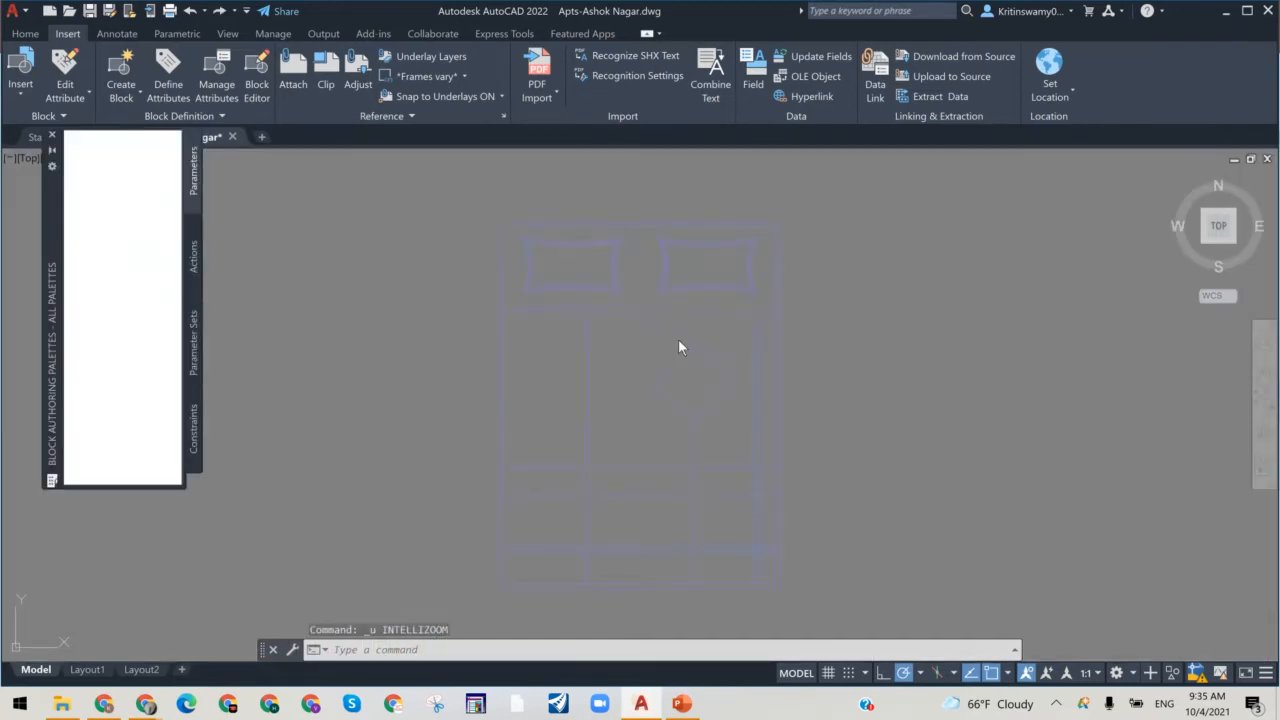
pyautogui.hotkey('ctrl', 'z')
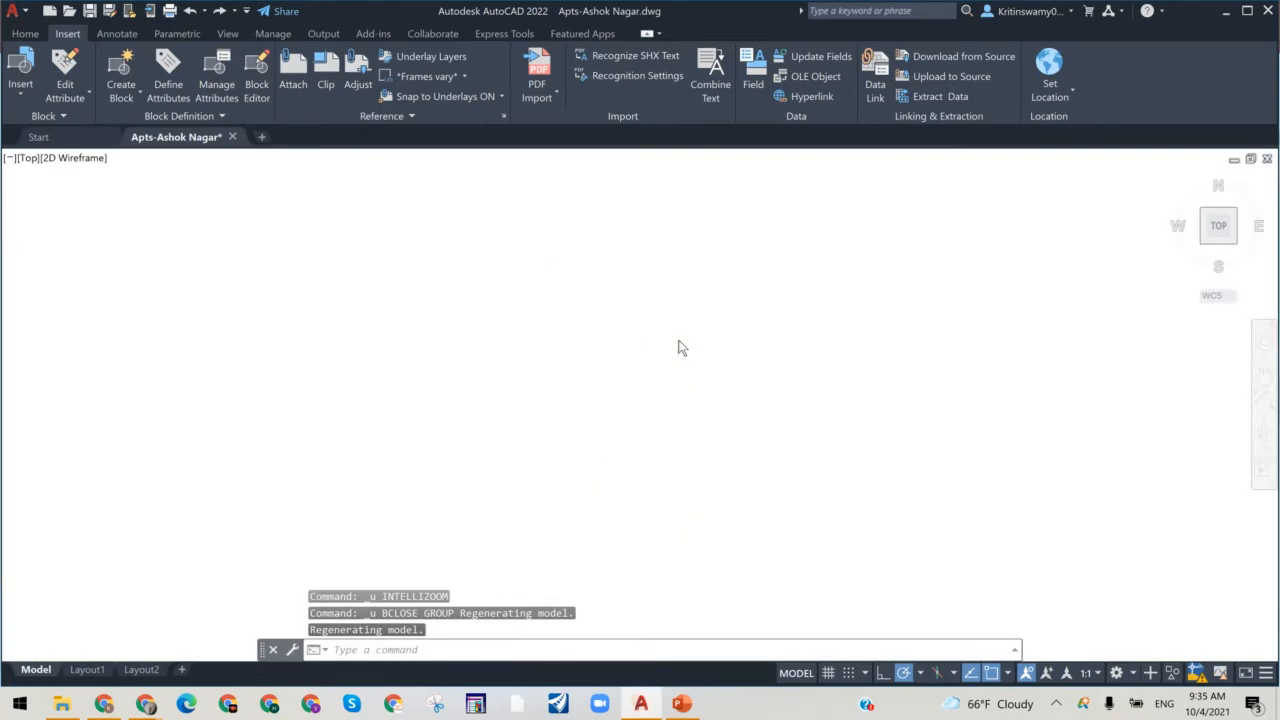
pyautogui.hotkey('ctrl', 'z')
pyautogui.hotkey('ctrl', 'z')
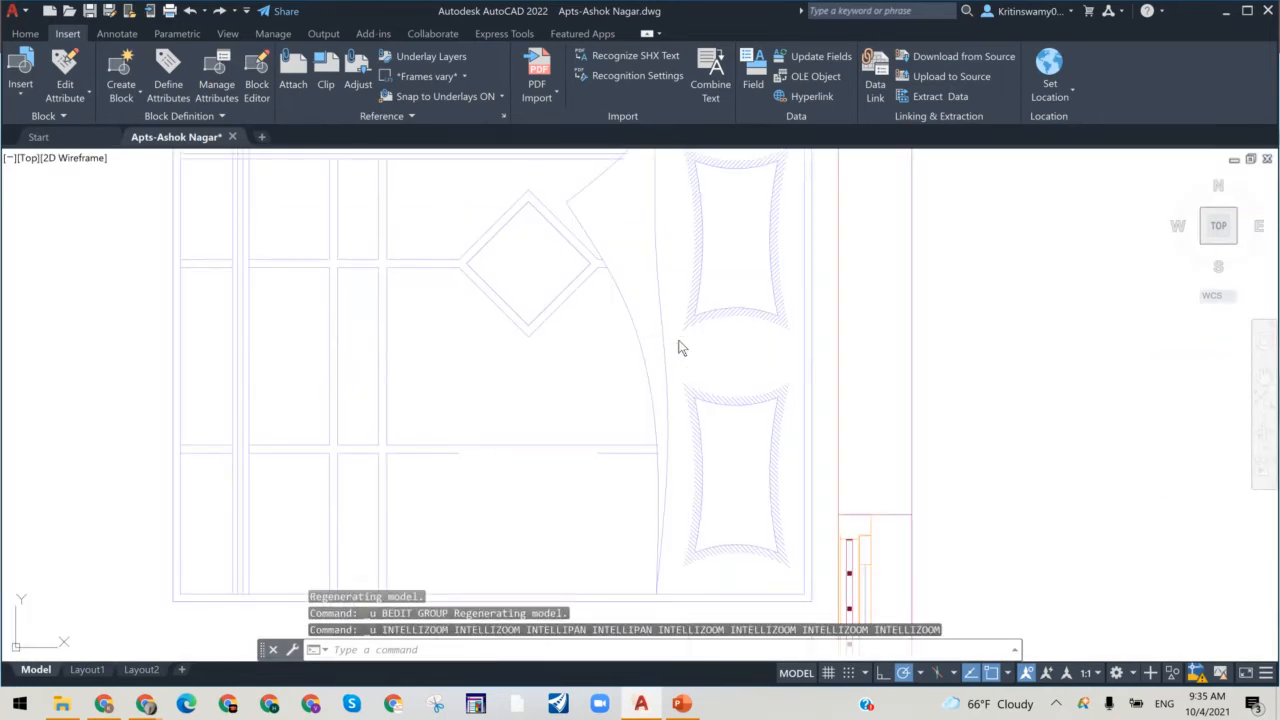
pyautogui.hotkey('ctrl', 'z')
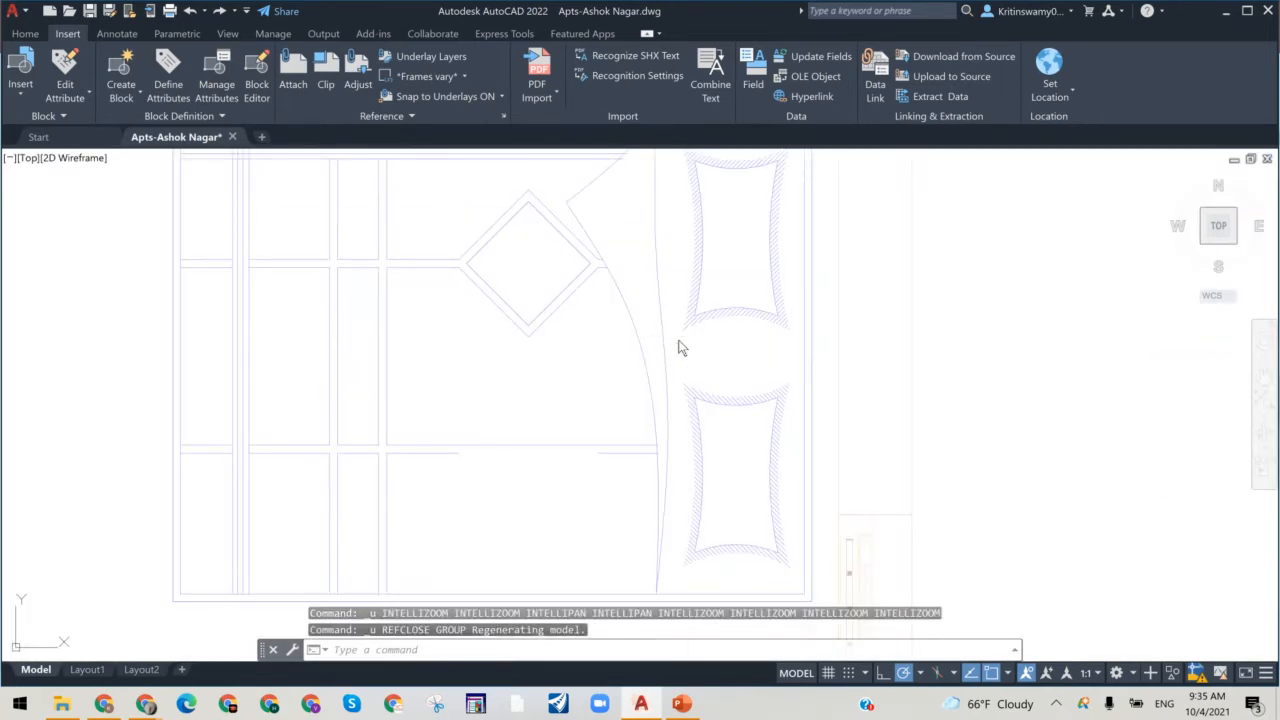
pyautogui.hotkey('ctrl', 'z')
pyautogui.hotkey('ctrl', 'z')
pyautogui.hotkey('ctrl', 'z')
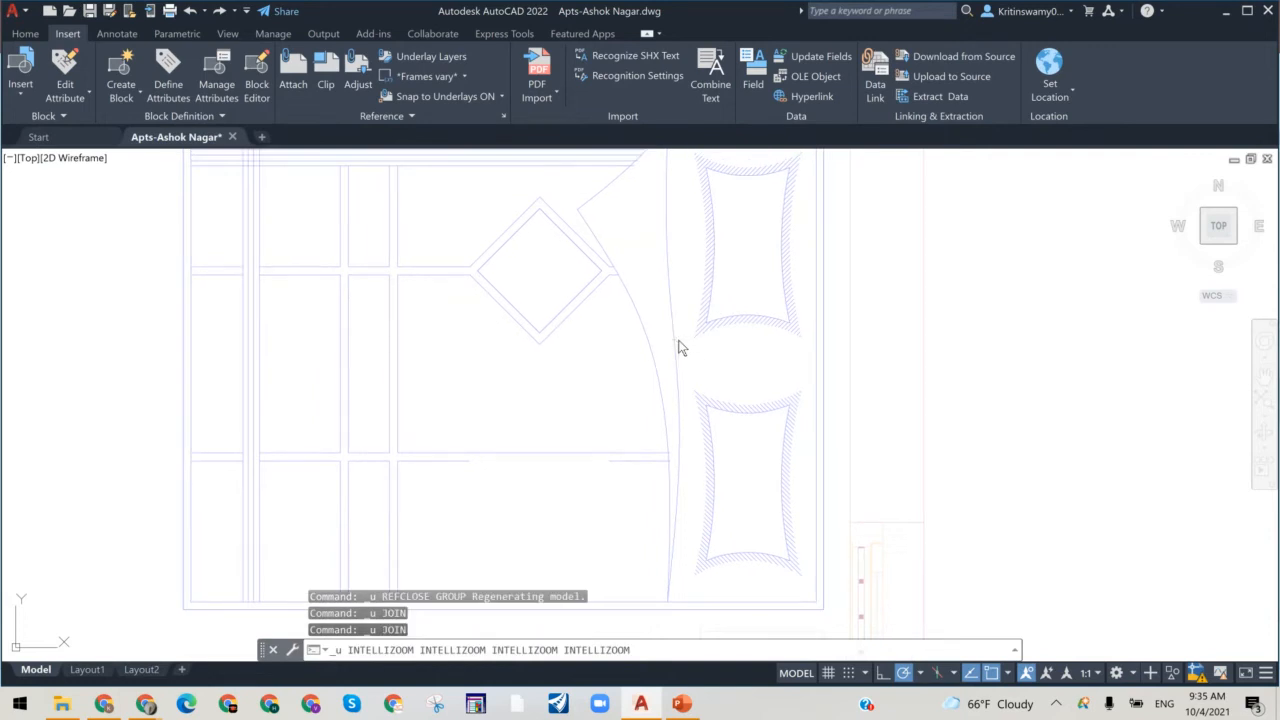
pyautogui.hotkey('ctrl', 'z')
pyautogui.hotkey('ctrl', 'z')
pyautogui.hotkey('ctrl', 'z')
pyautogui.hotkey('ctrl', 'z')
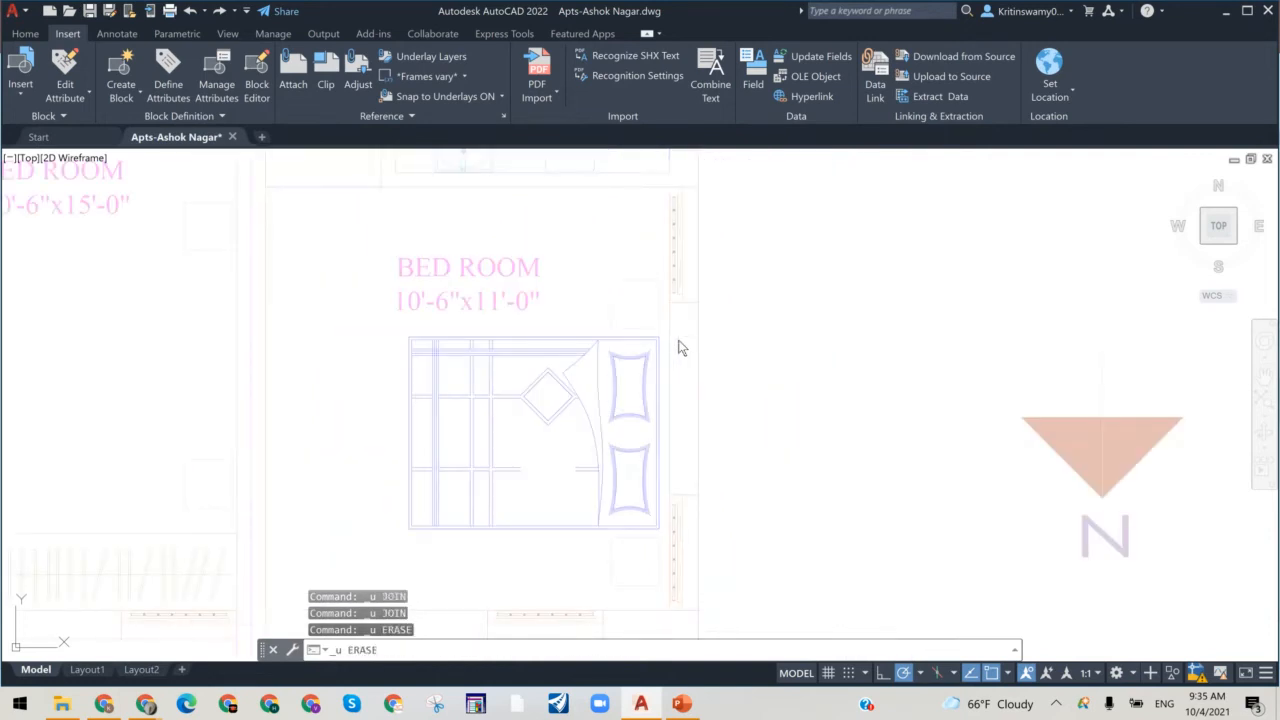
pyautogui.hotkey('ctrl', 'z')
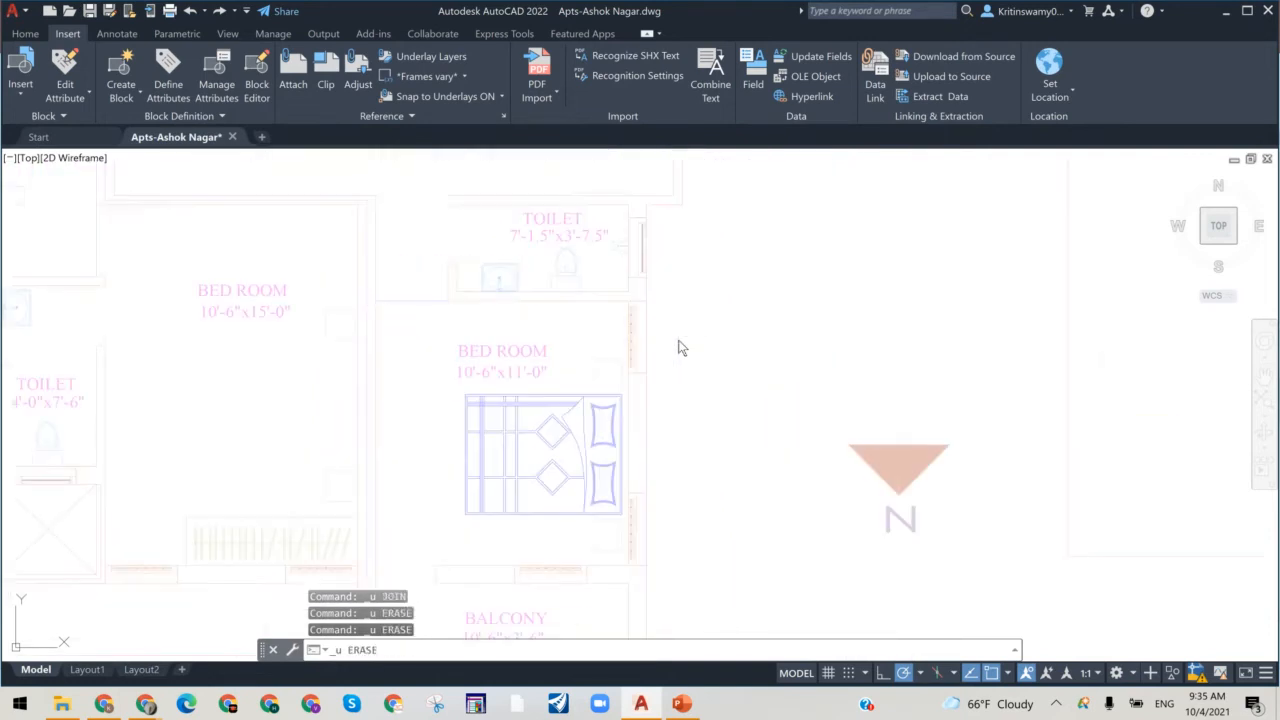
pyautogui.hotkey('ctrl', 'z')
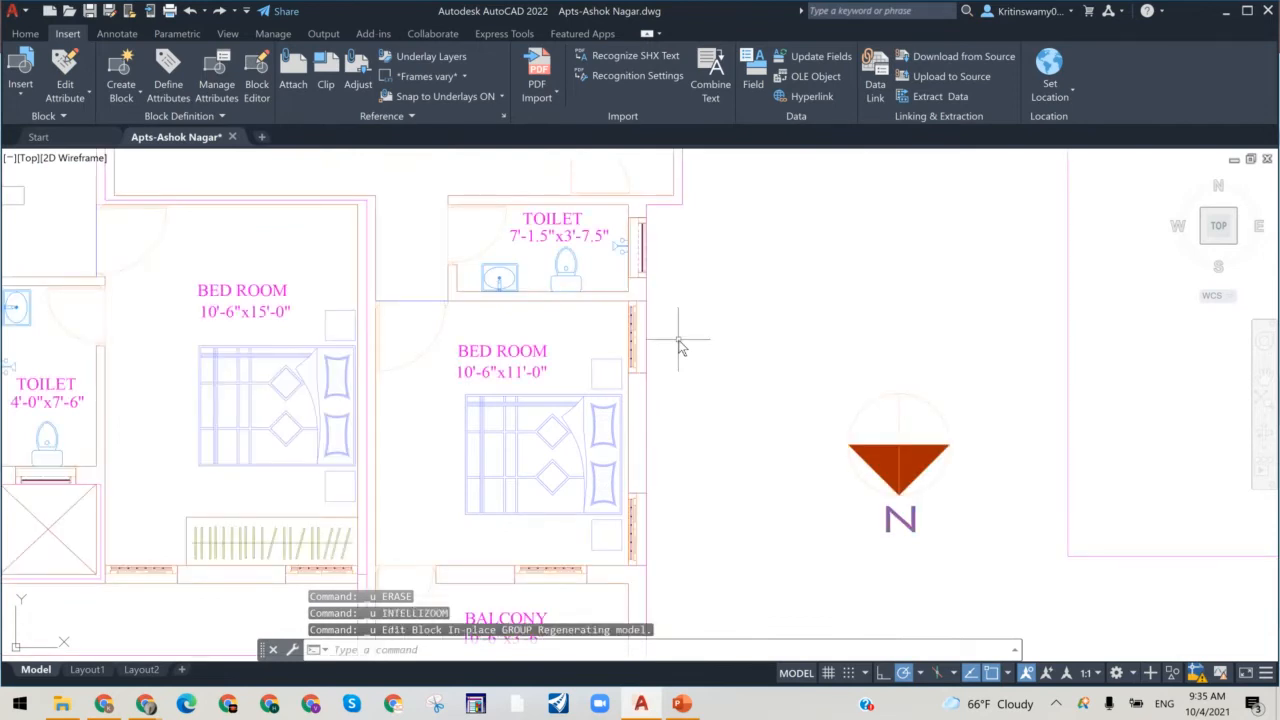
pyautogui.scroll(-2, 680, 347)
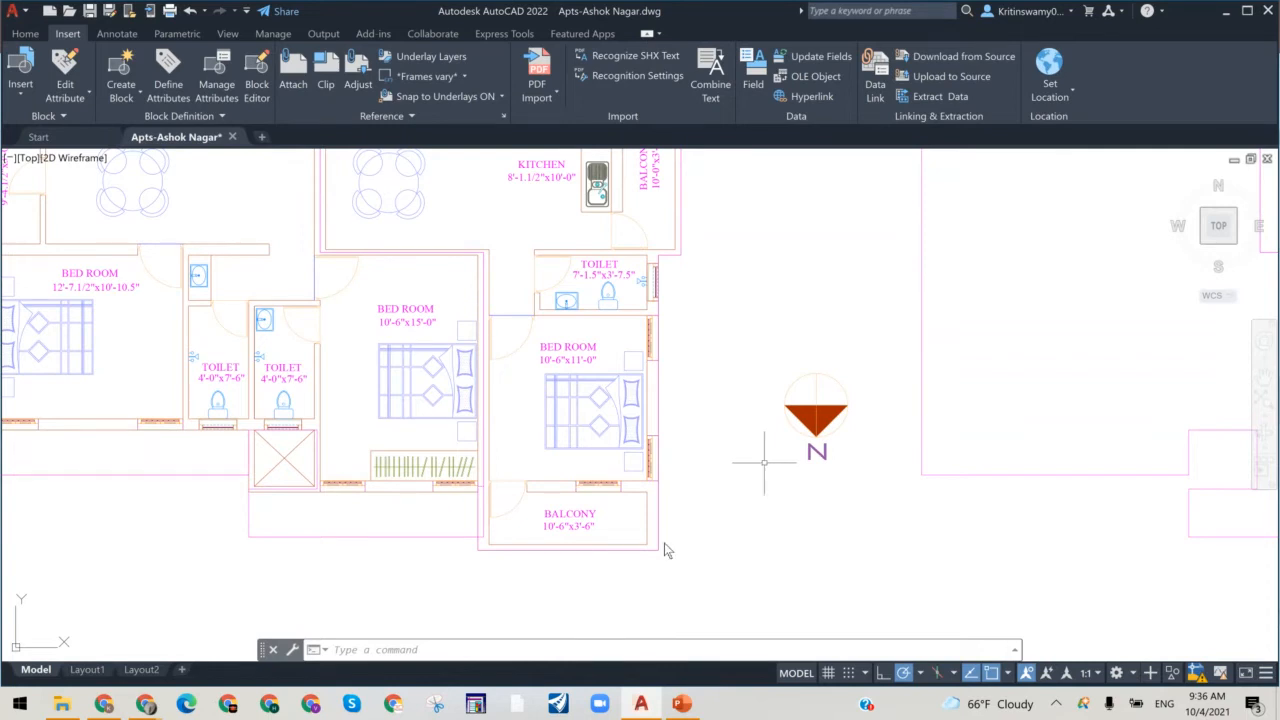
# Step: Switch to the cad blocks presentation in PowerPoint and show slide 5, "CAD Block or Group", full screen
pyautogui.click(682, 705)
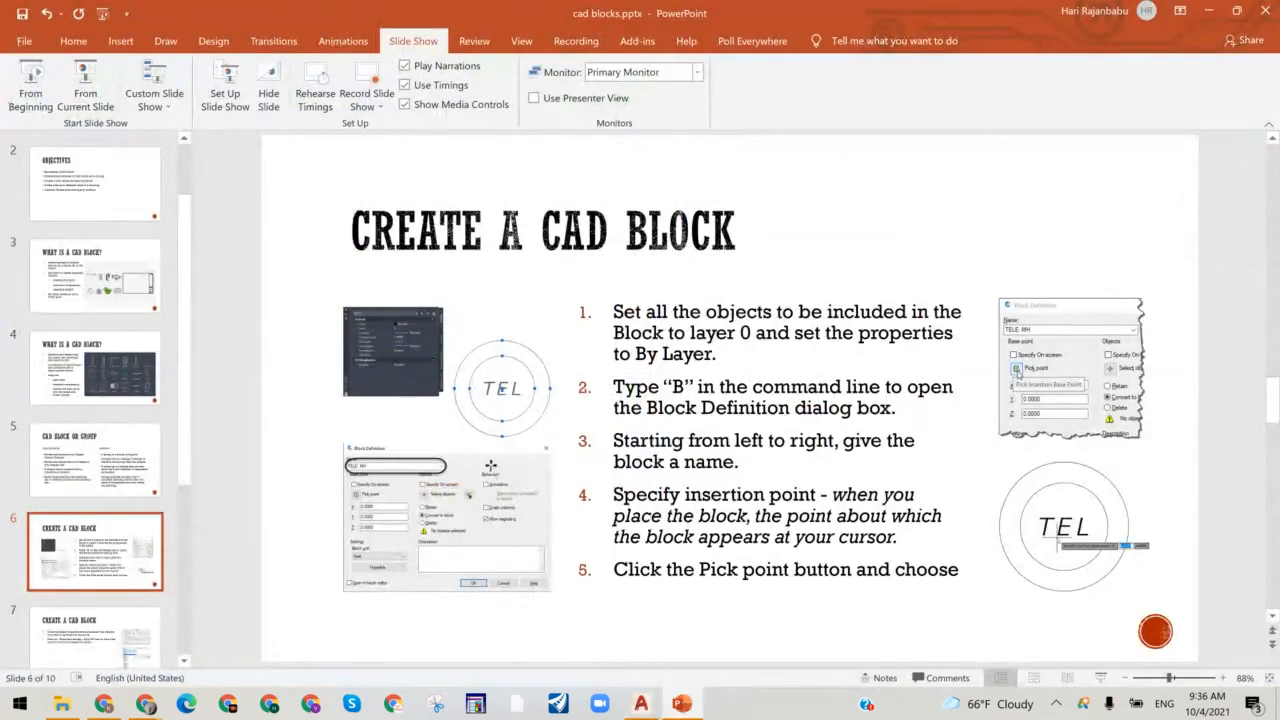
pyautogui.click(150, 462)
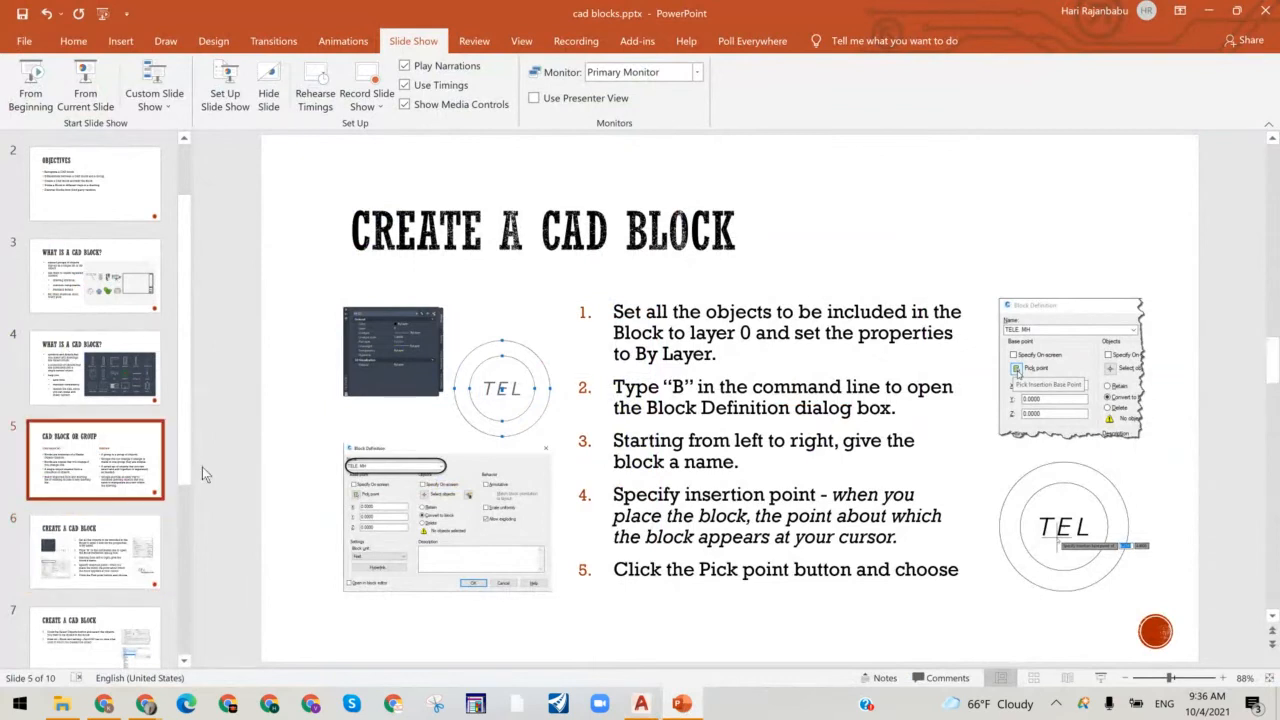
pyautogui.click(1101, 680)
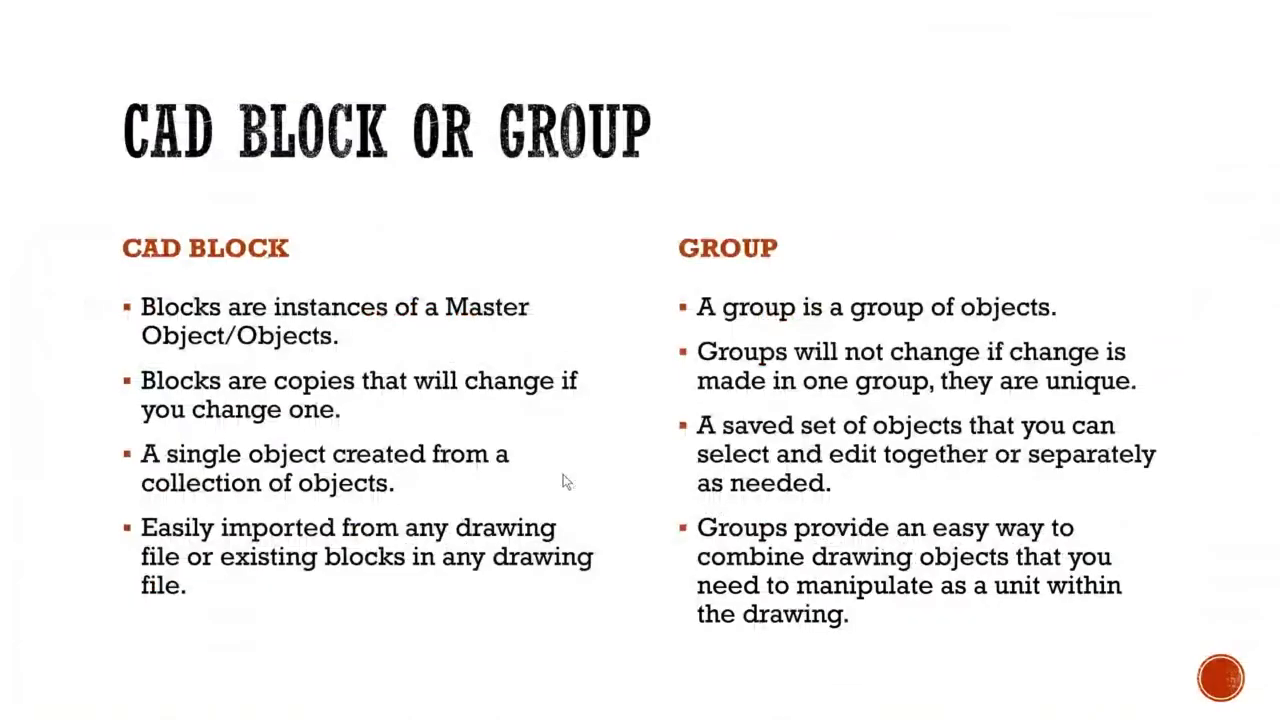
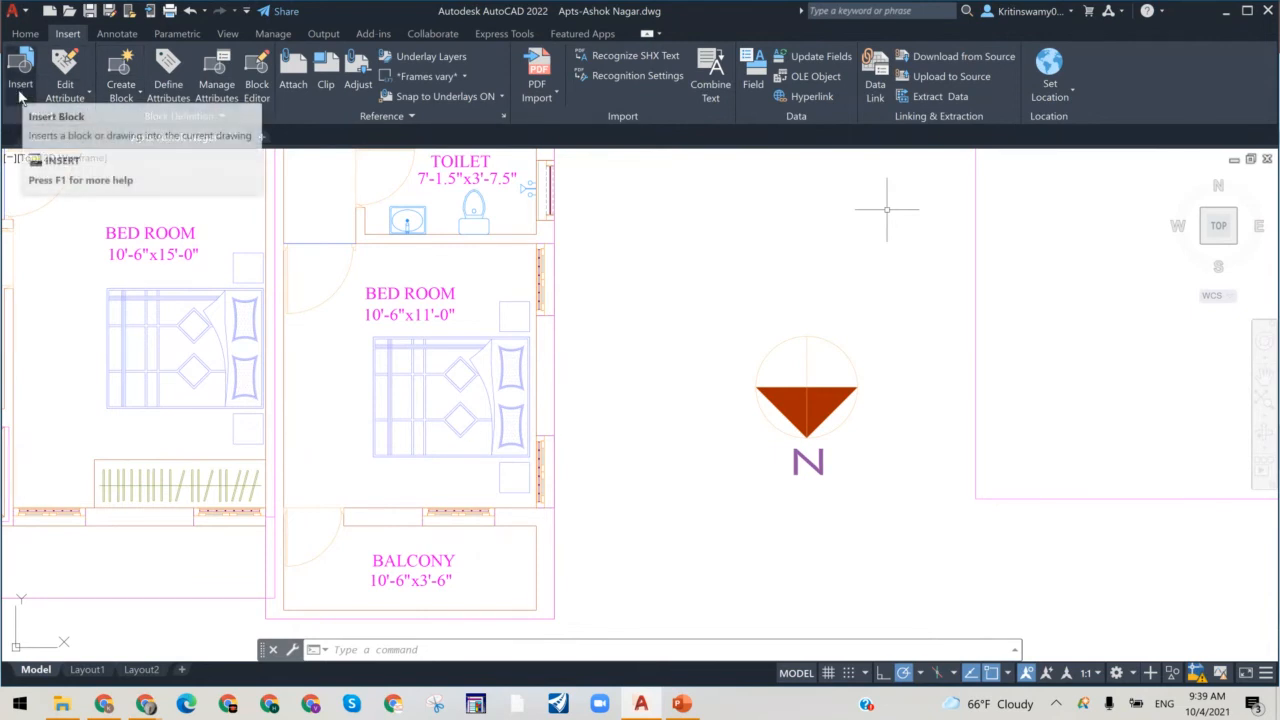
pyautogui.click(20, 85)
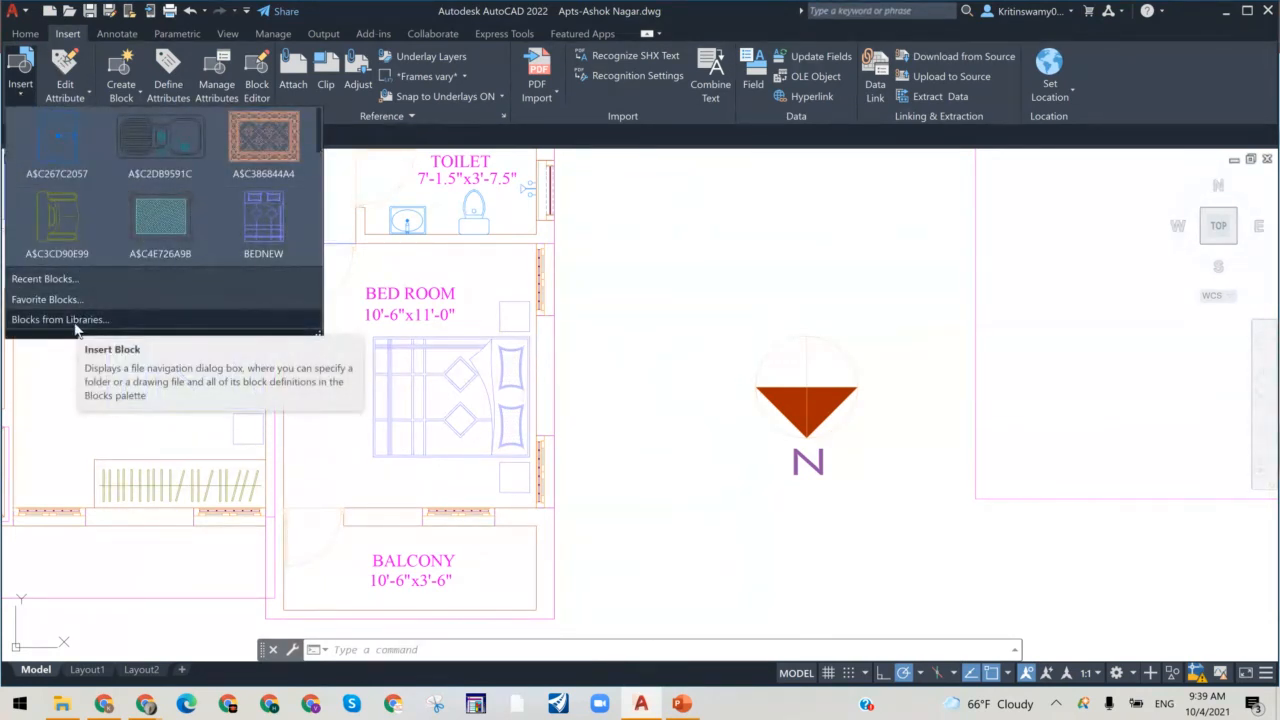
pyautogui.click(595, 290)
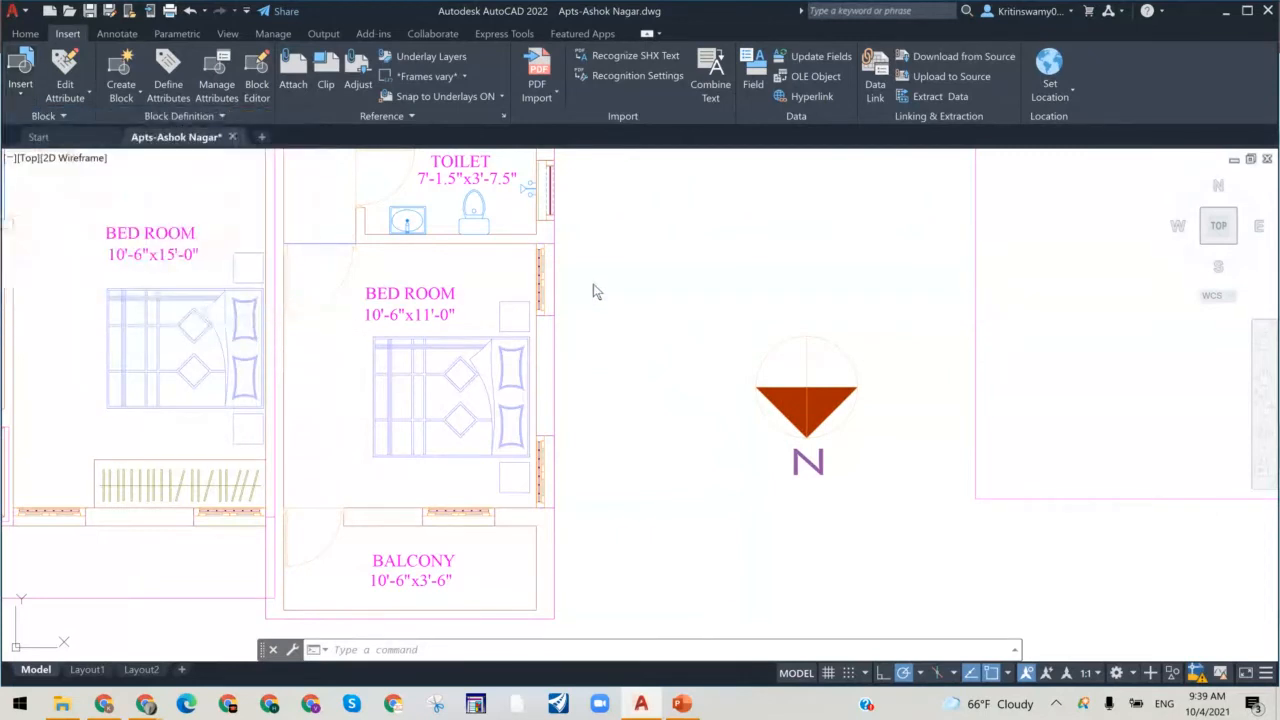
# Step: Start a new block definition and name it True North
pyautogui.click(131, 91)
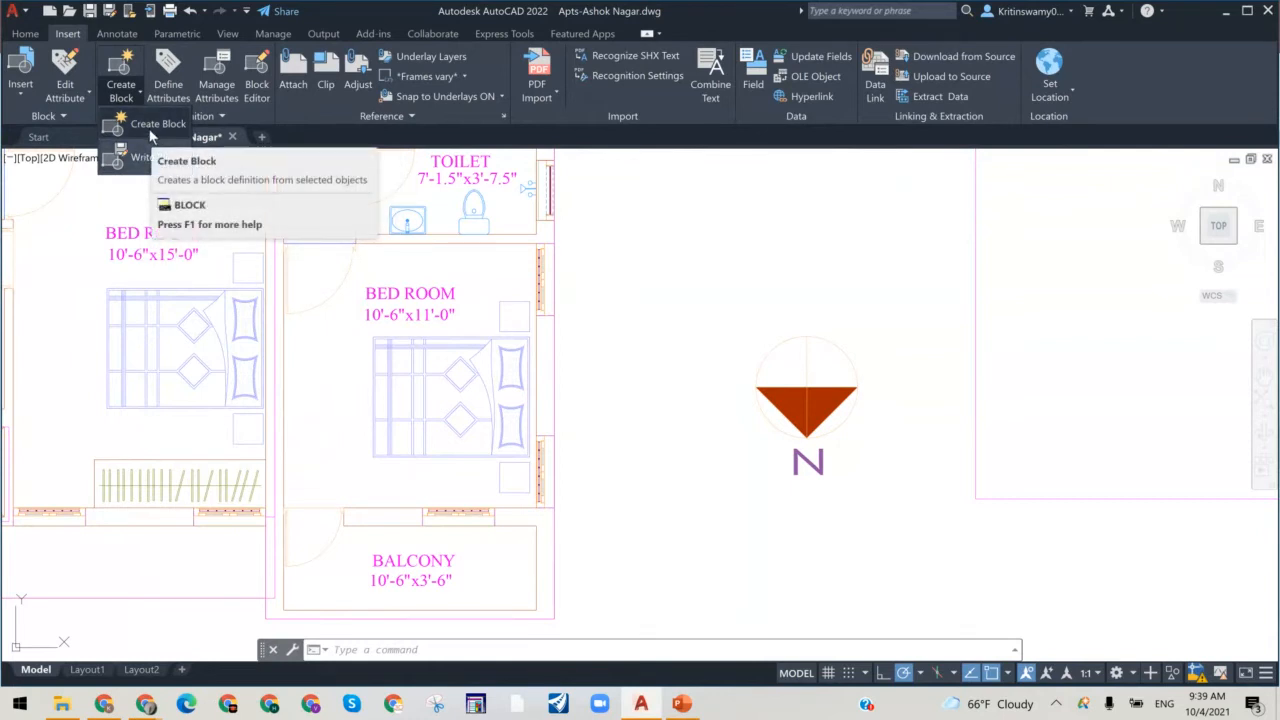
pyautogui.click(306, 178)
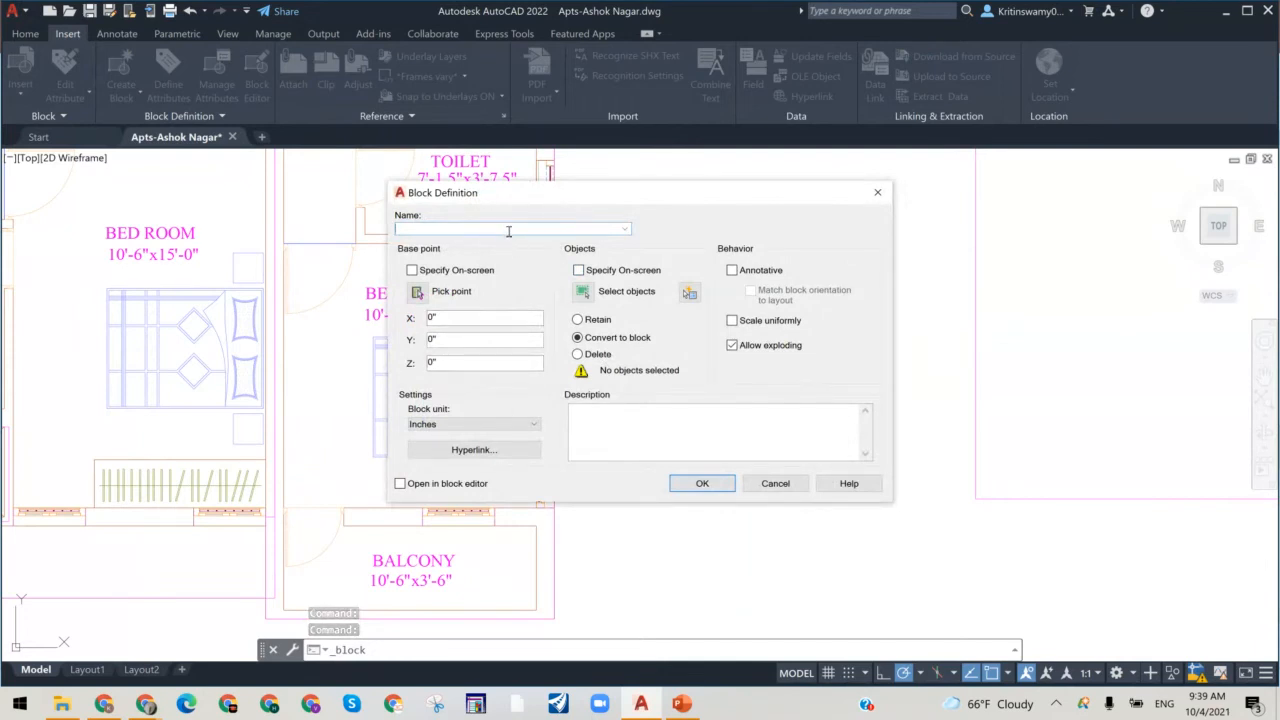
pyautogui.write('N')
pyautogui.press('BackSpace')
pyautogui.write('T')
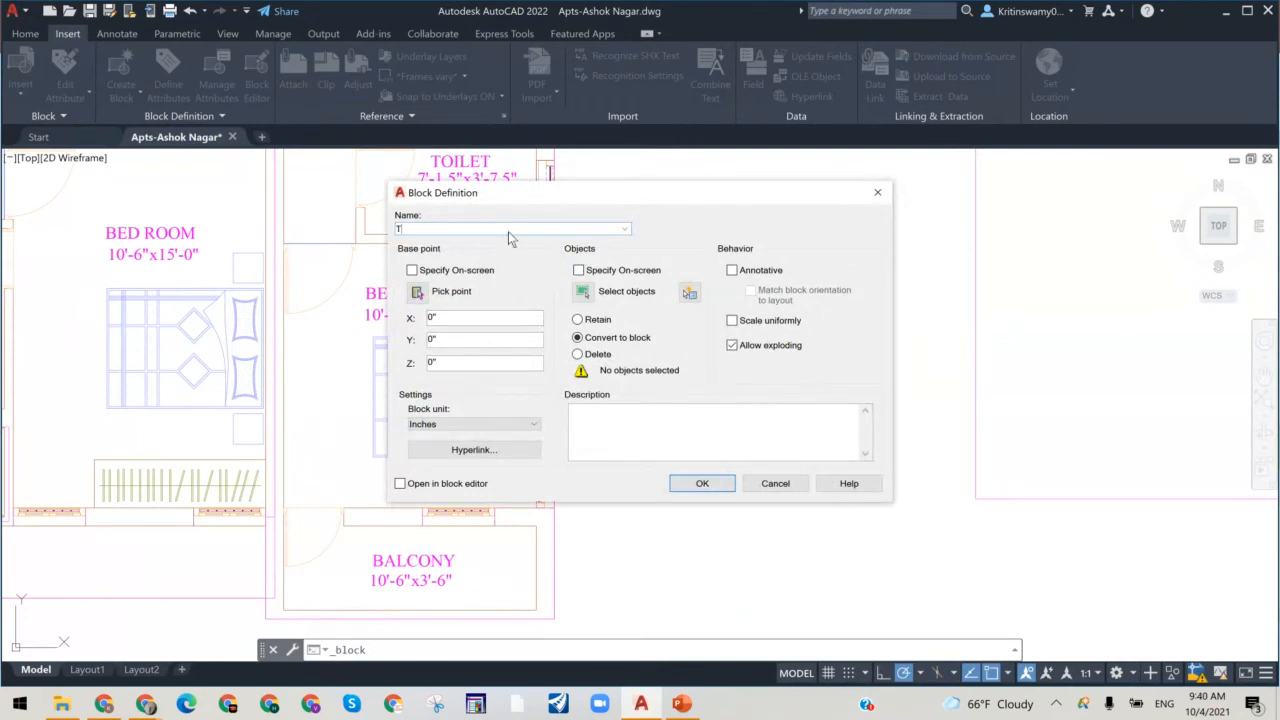
pyautogui.write('rue North')
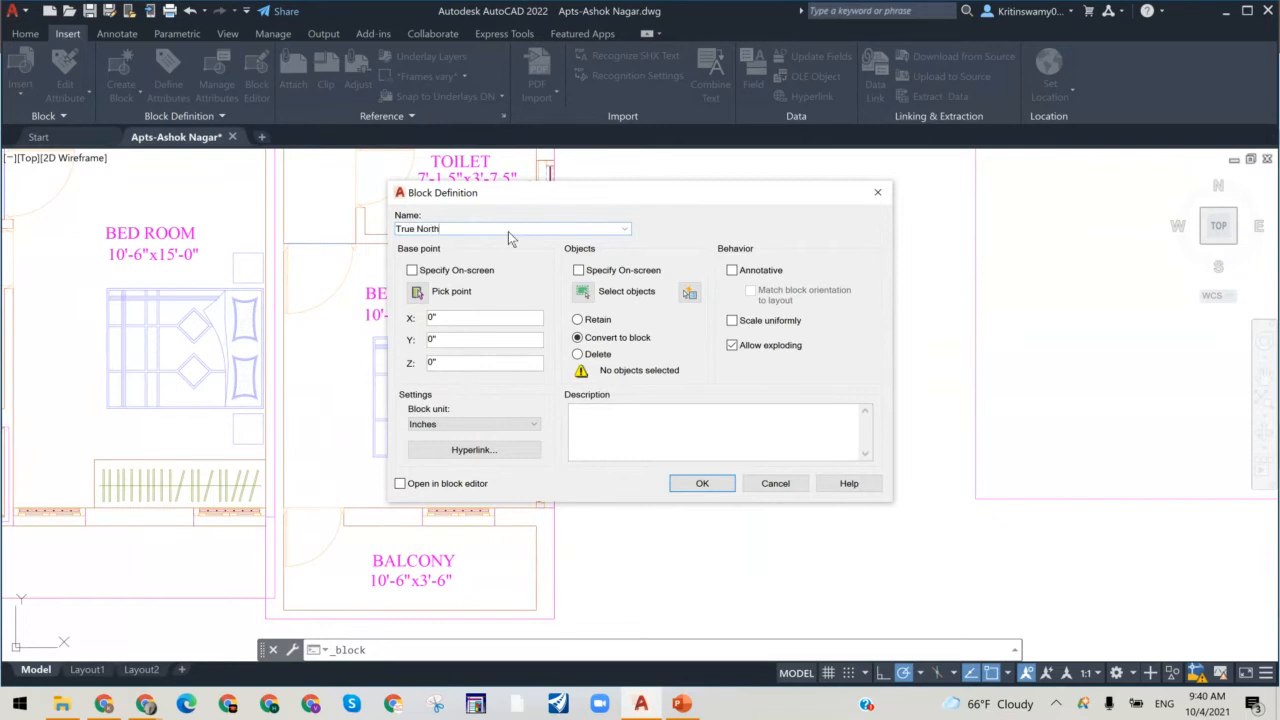
# Step: Place the block's base point at the lower tip of the north arrow's triangle and select the whole north symbol as its objects
pyautogui.click(417, 293)
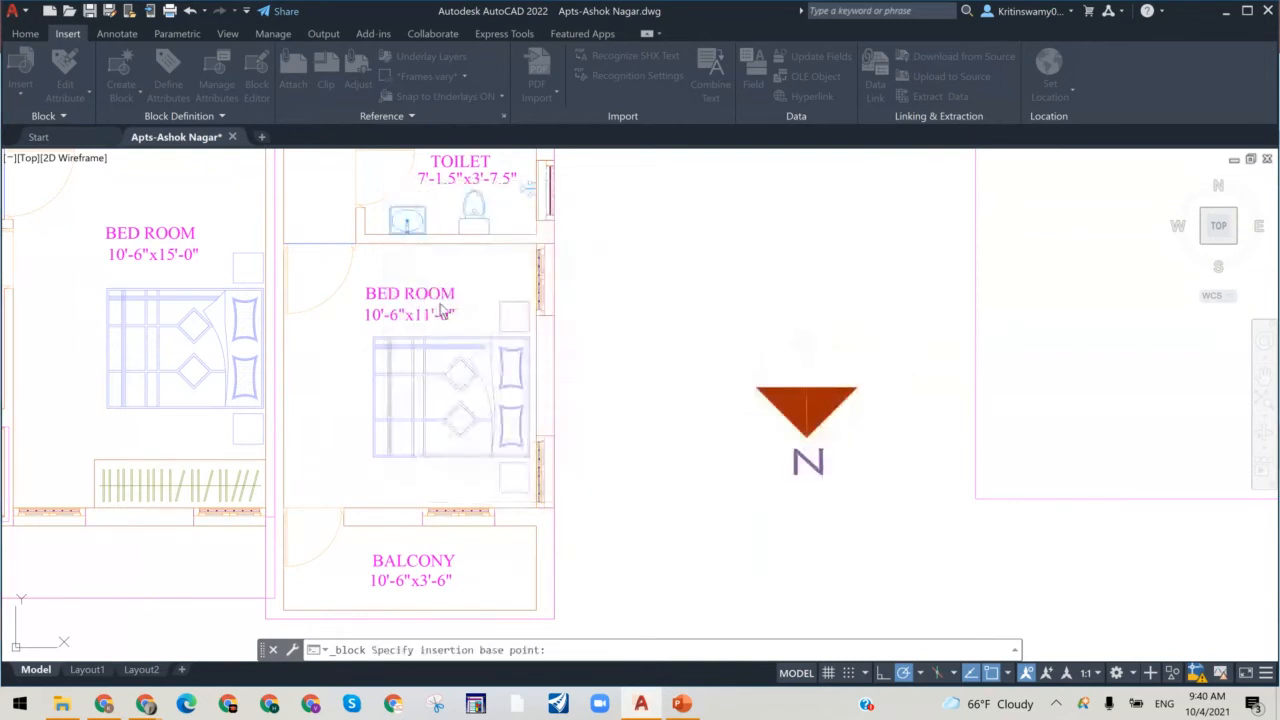
pyautogui.click(808, 441)
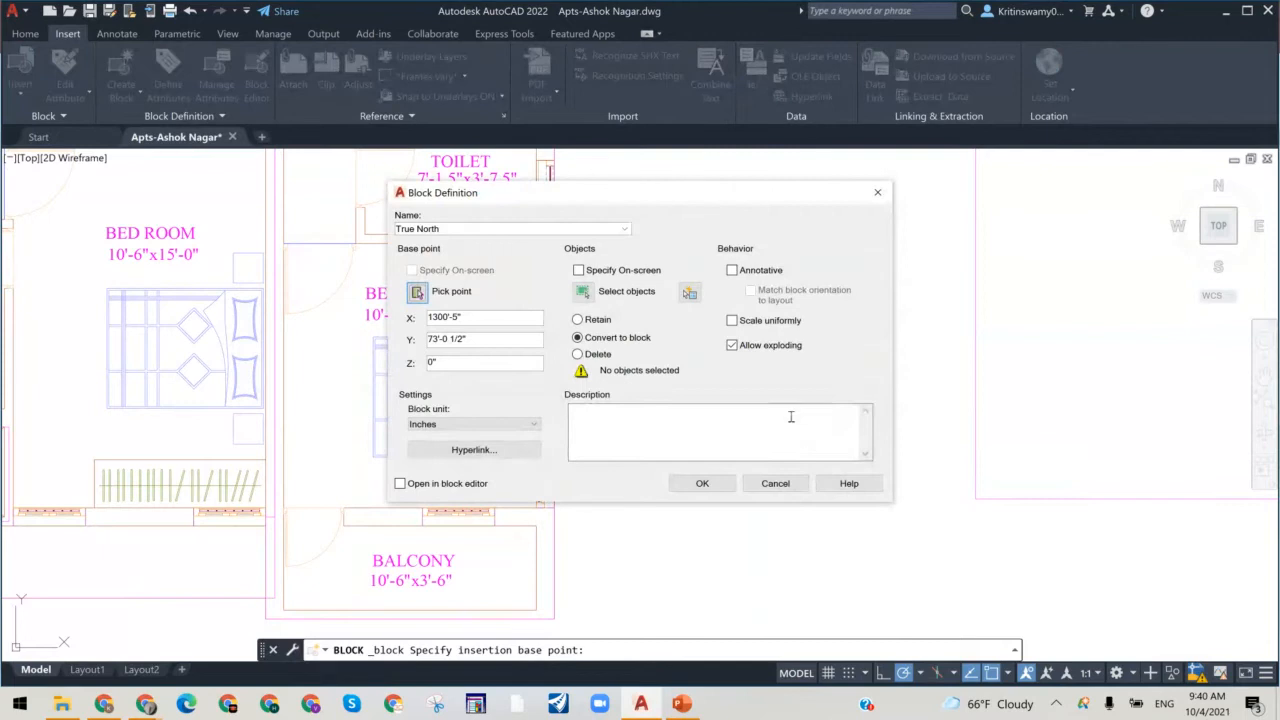
pyautogui.click(583, 292)
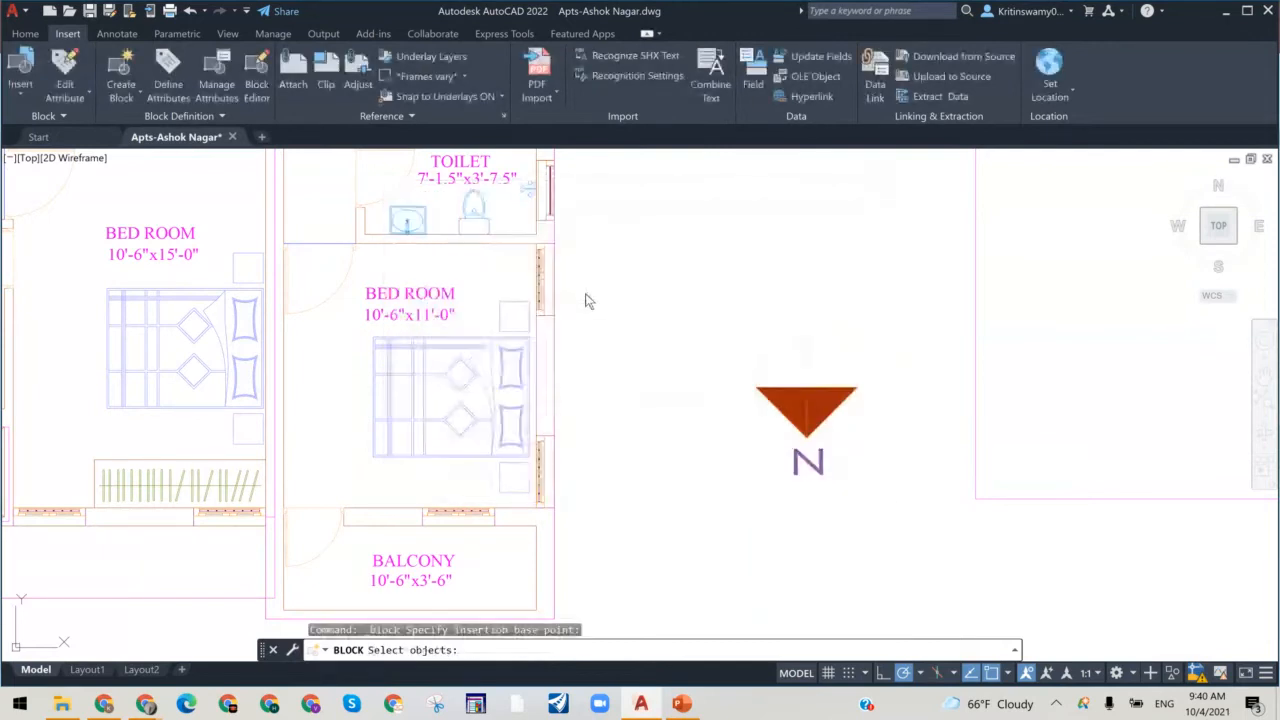
pyautogui.click(691, 307)
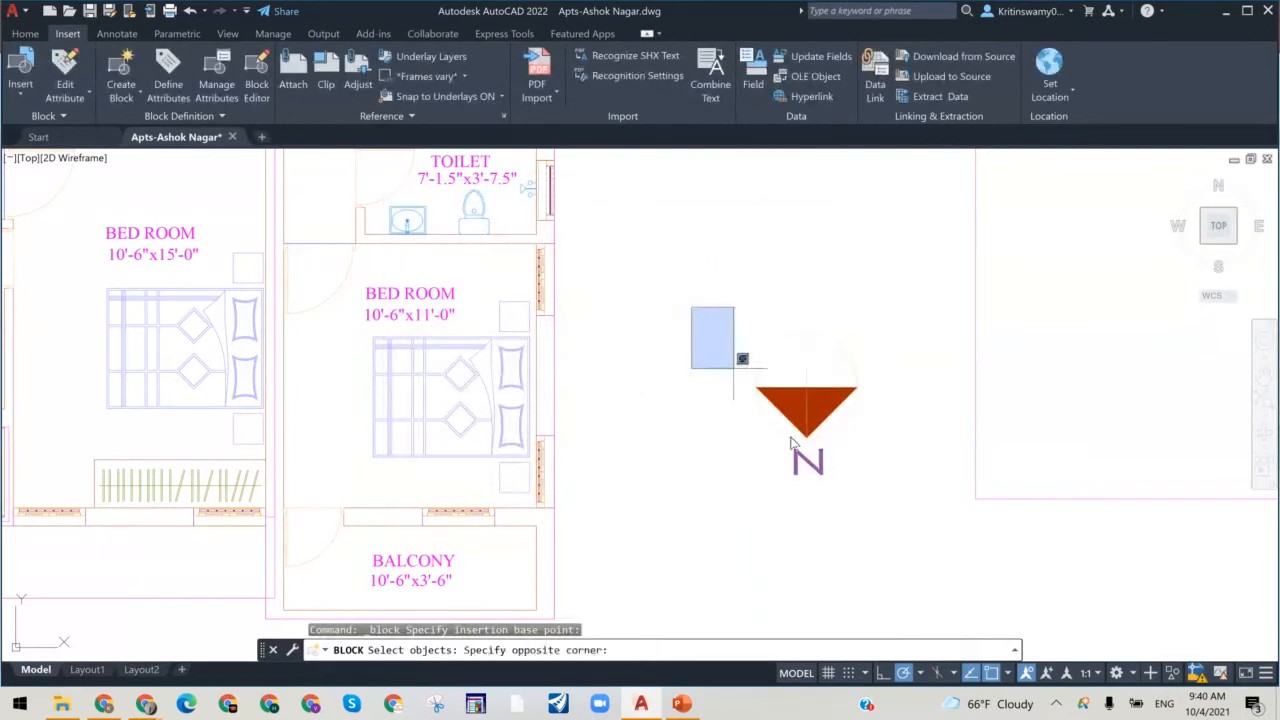
pyautogui.click(904, 513)
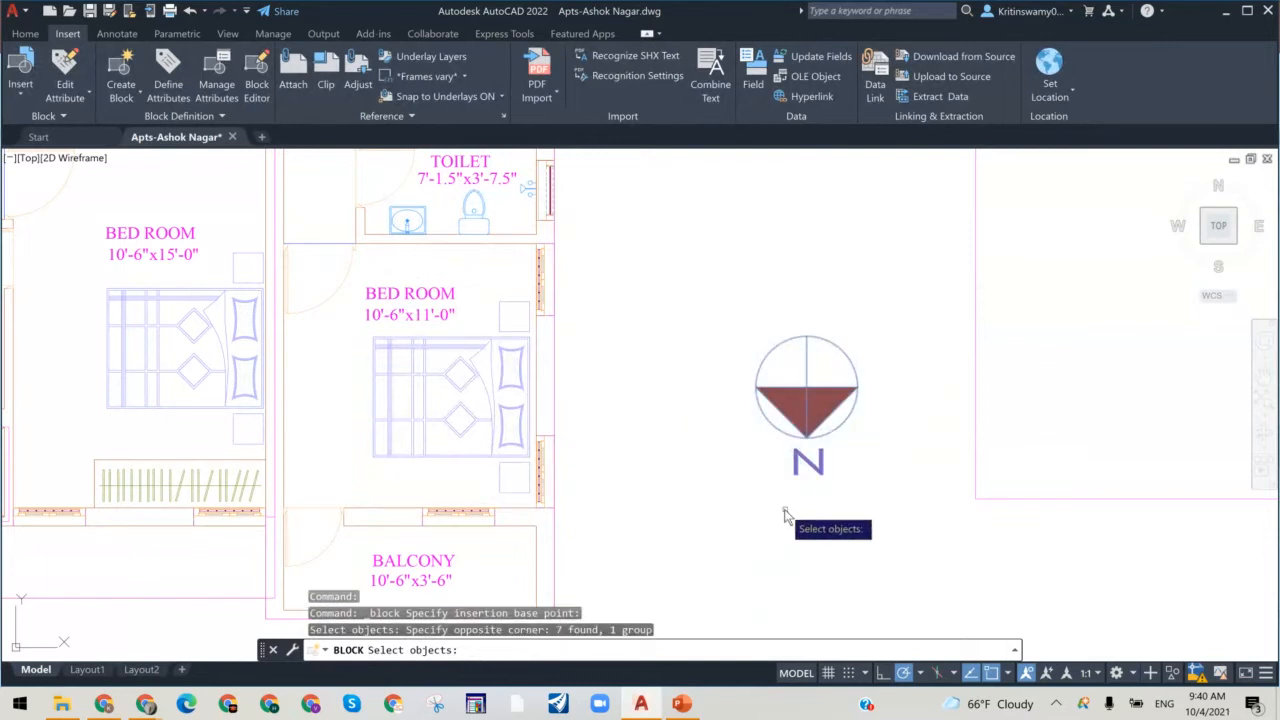
pyautogui.press('Return')
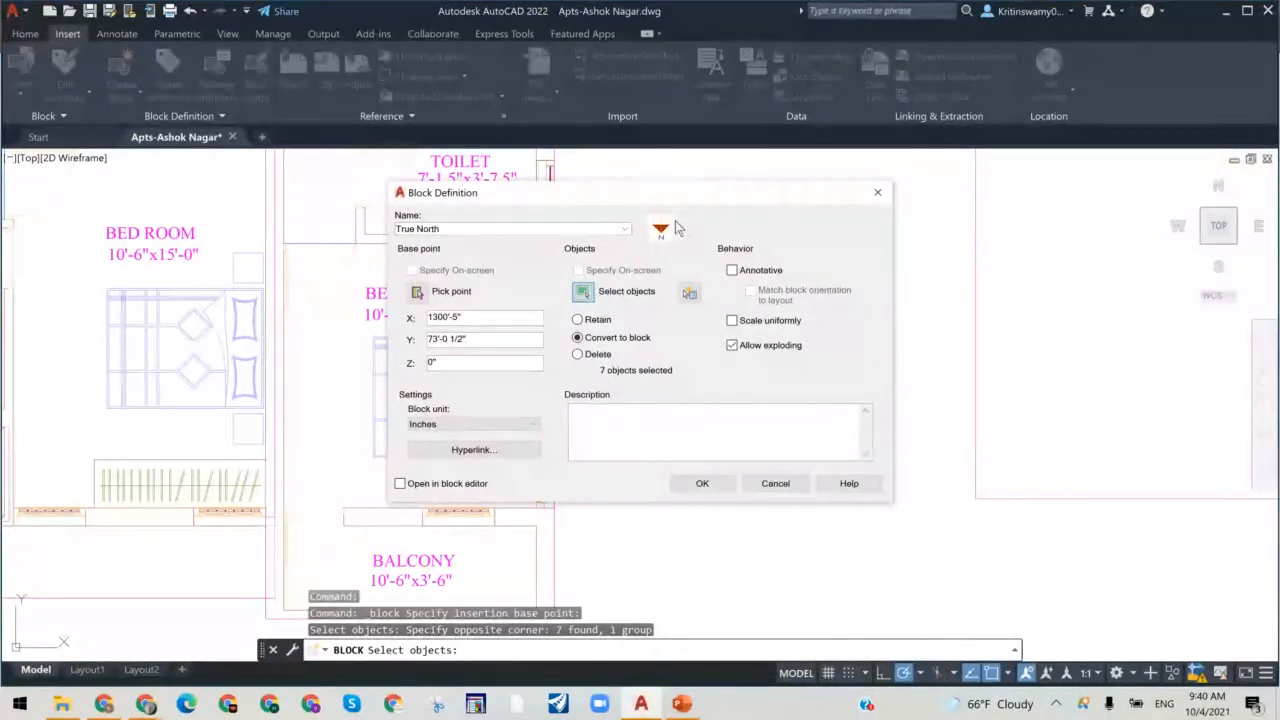
# Step: Finish the True North block definition with inches as its block unit and check that the north symbol selects as one object
pyautogui.click(470, 426)
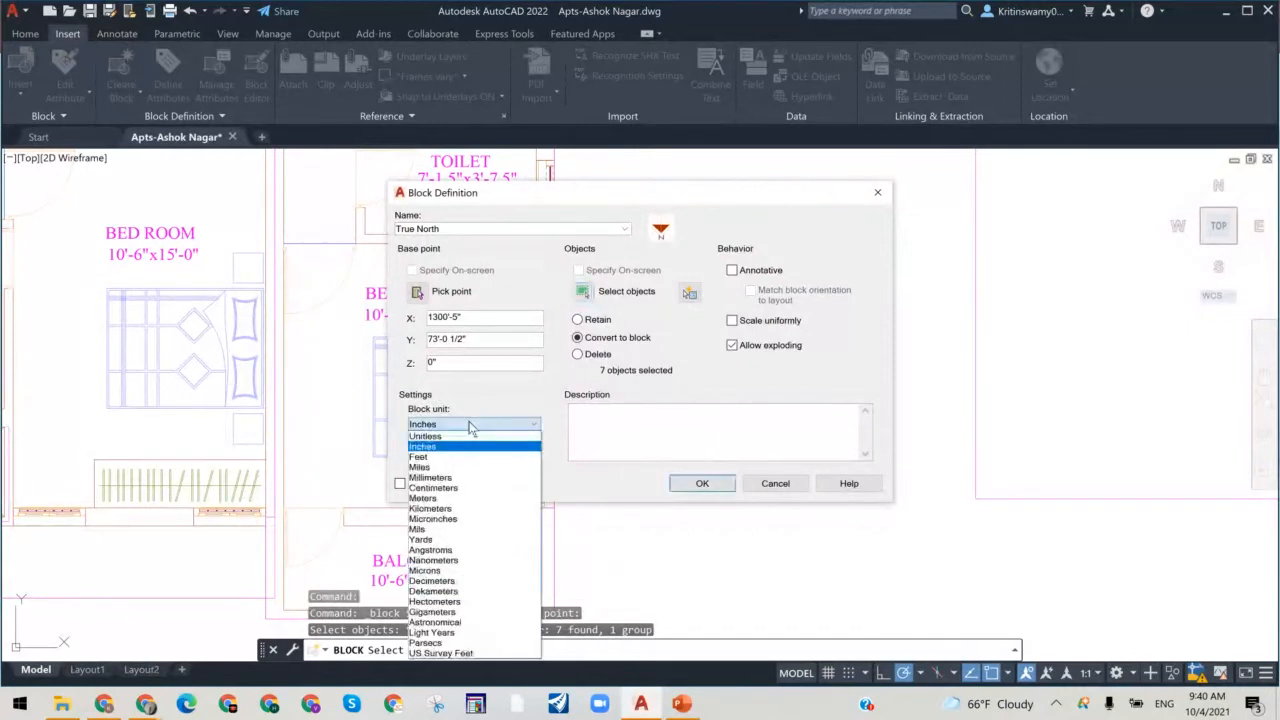
pyautogui.click(453, 438)
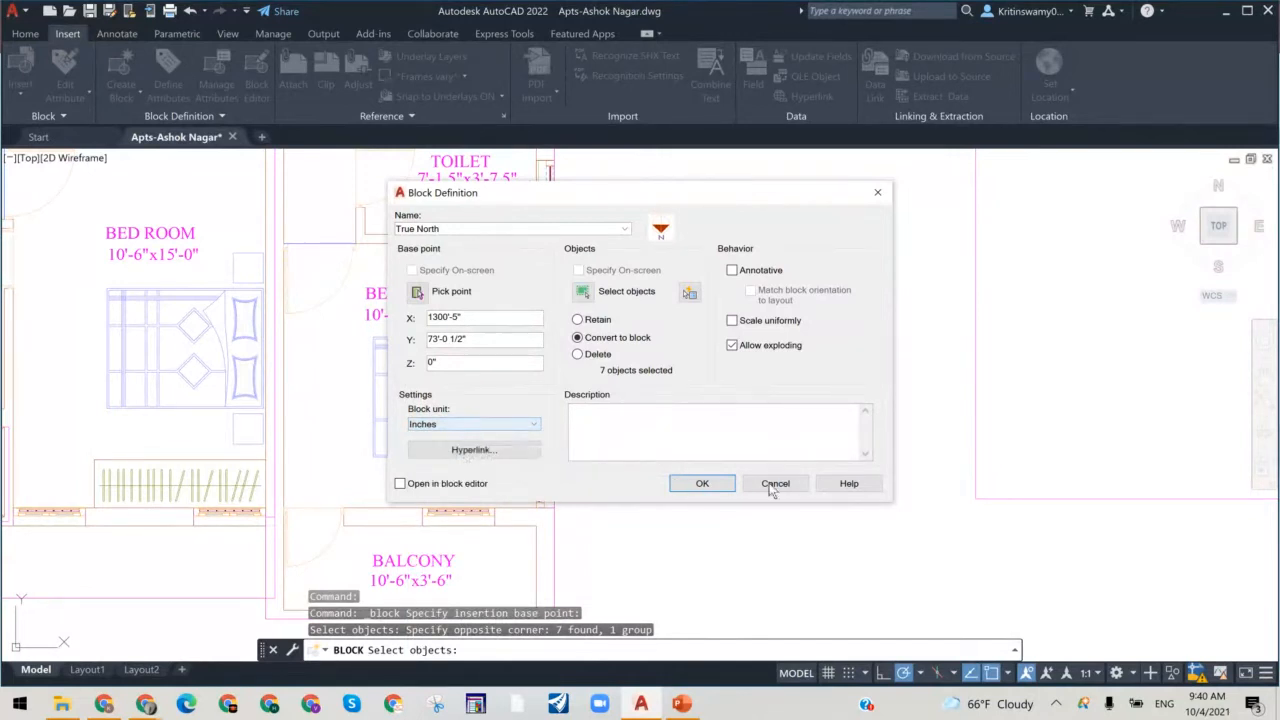
pyautogui.click(703, 483)
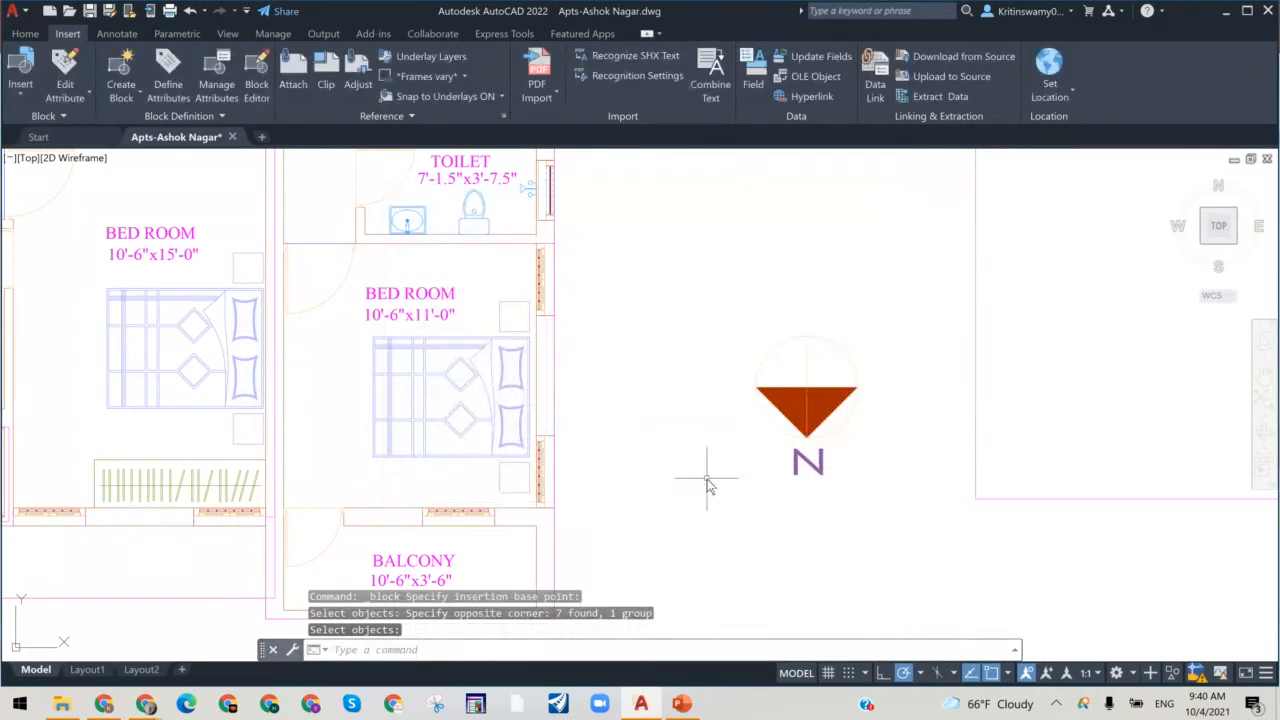
pyautogui.click(785, 340)
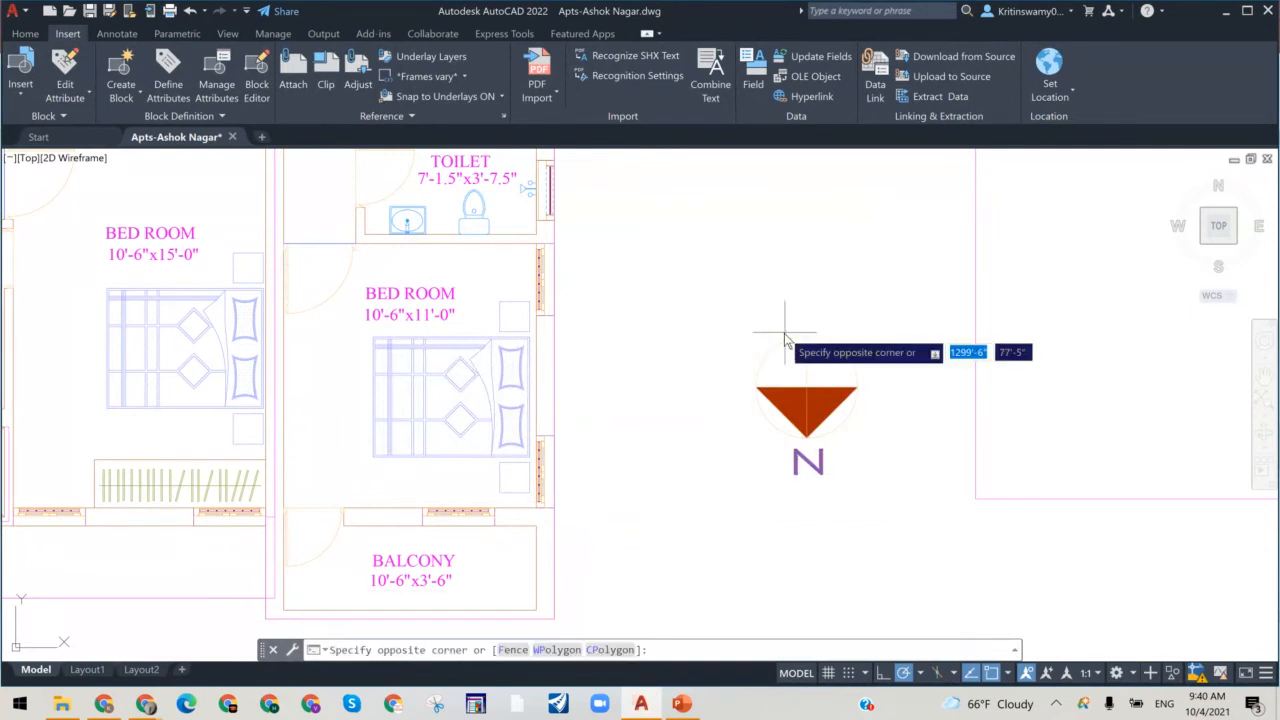
pyautogui.click(761, 364)
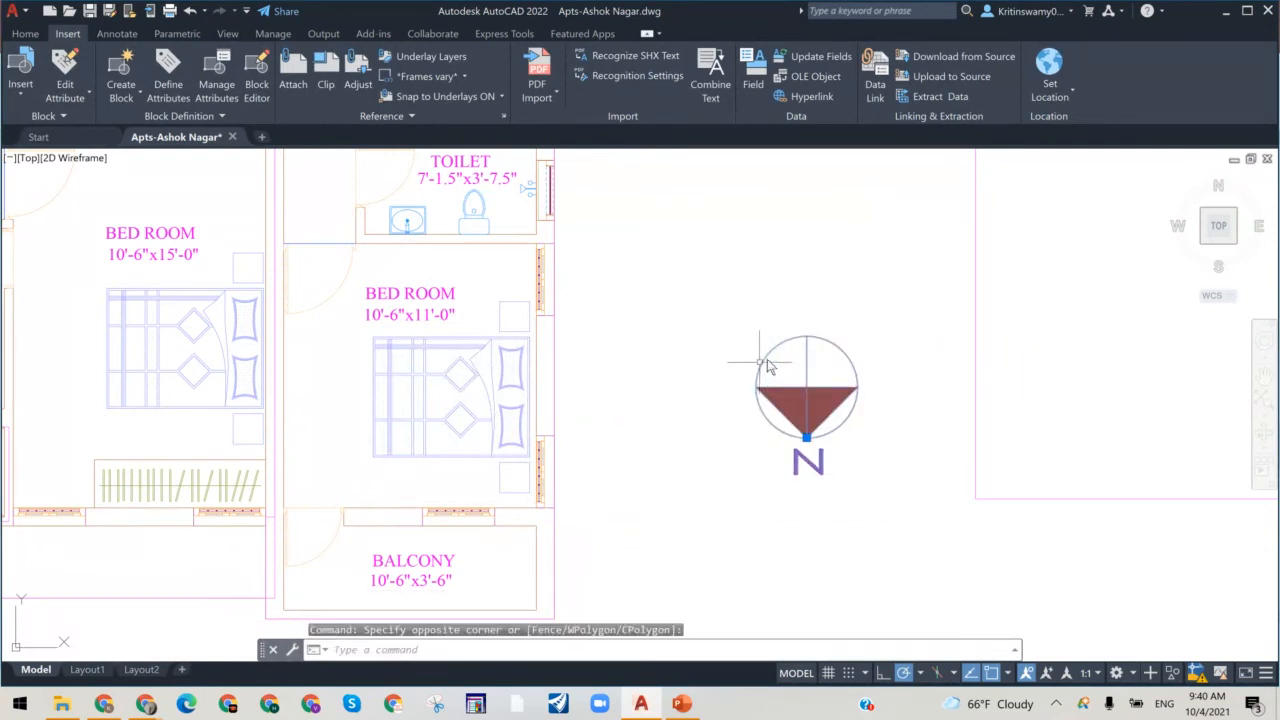
pyautogui.press('Escape')
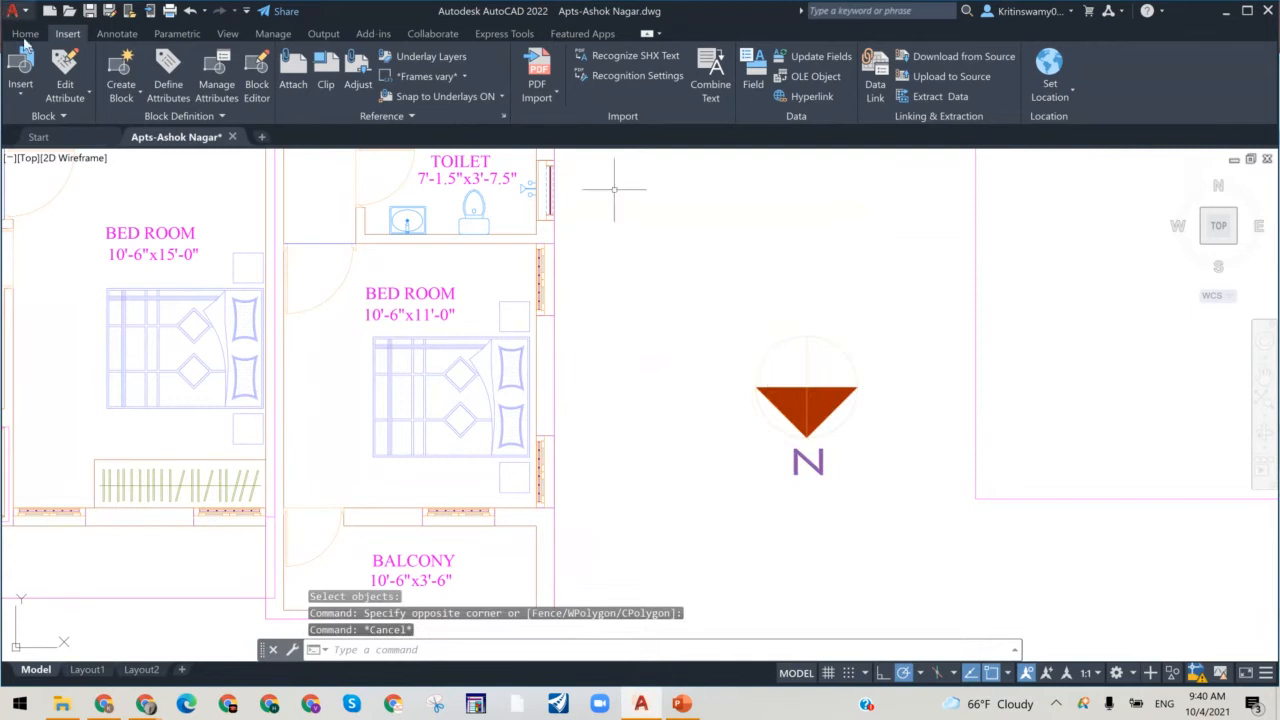
# Step: Insert a copy of True North from the recent blocks, below and left of the original symbol, and undo the insertion
pyautogui.click(25, 94)
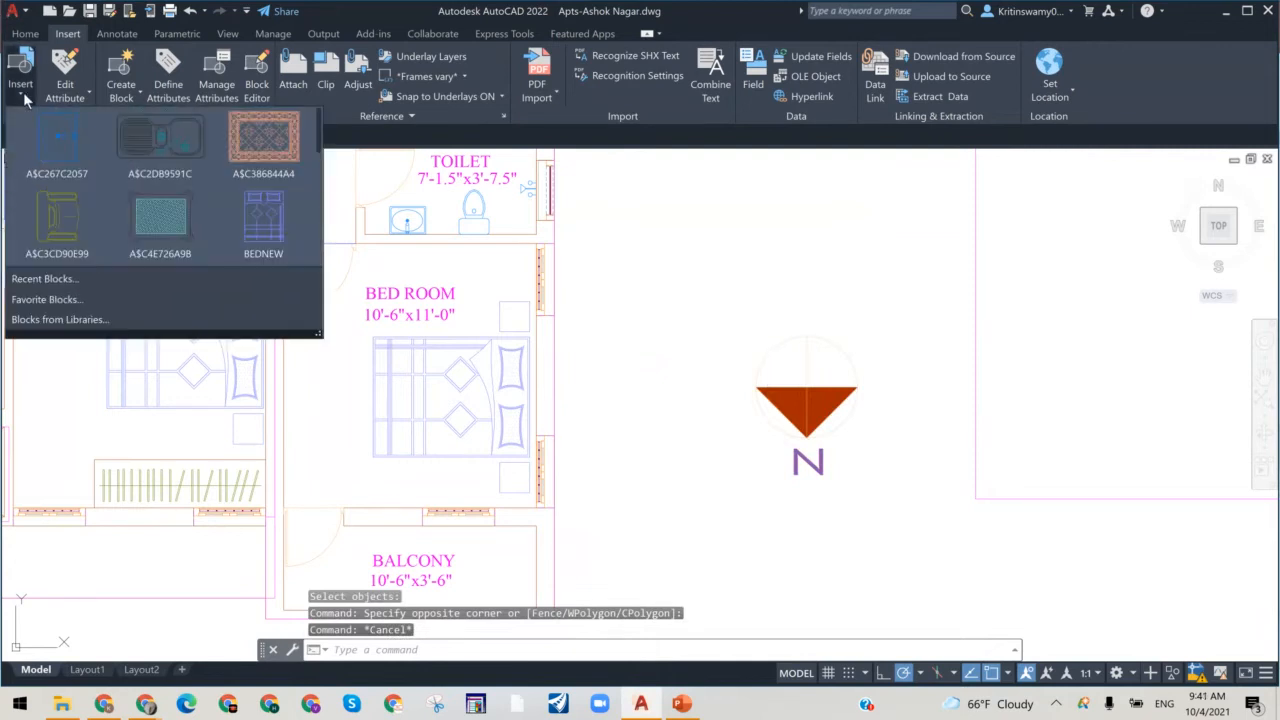
pyautogui.click(35, 287)
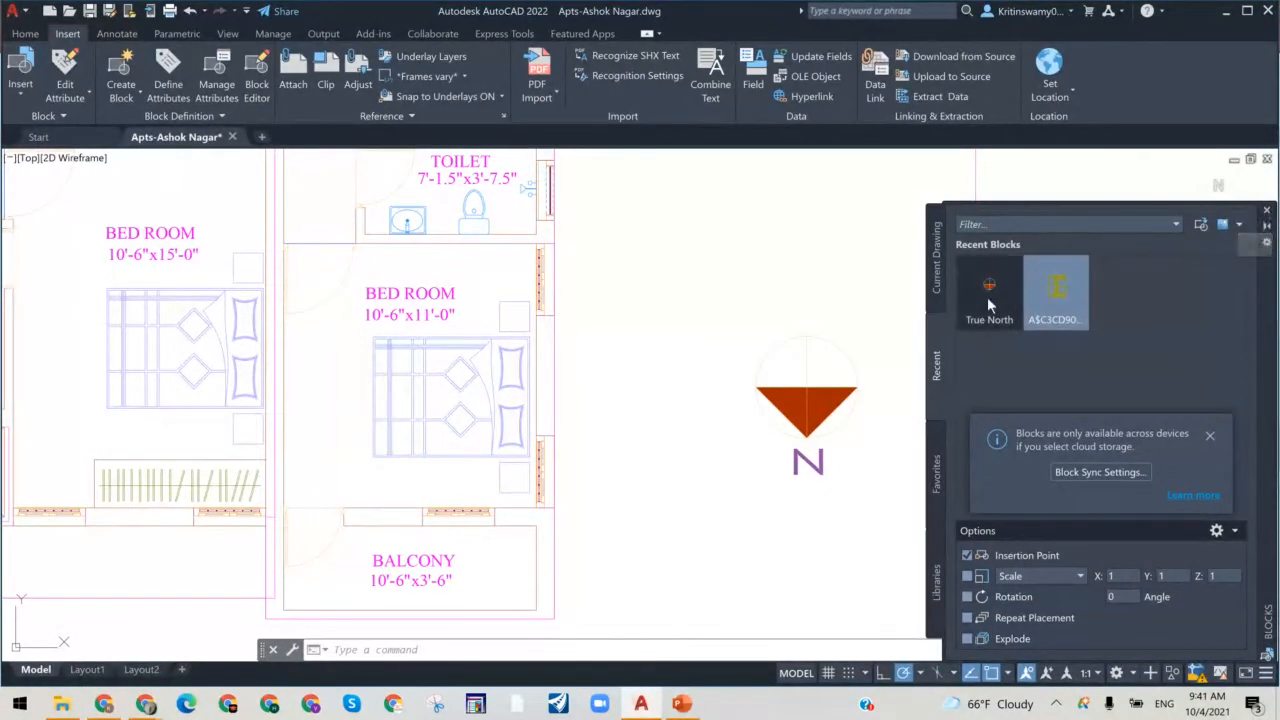
pyautogui.click(988, 304)
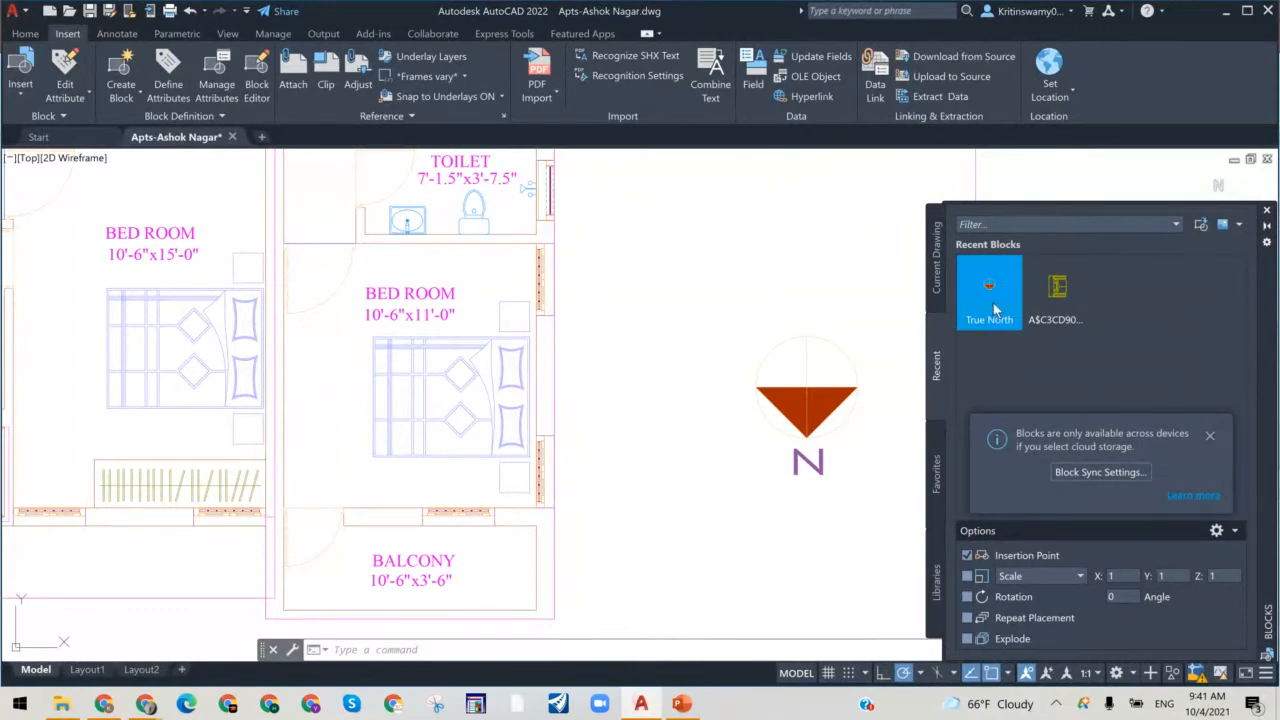
pyautogui.rightClick(993, 304)
pyautogui.click(1040, 314)
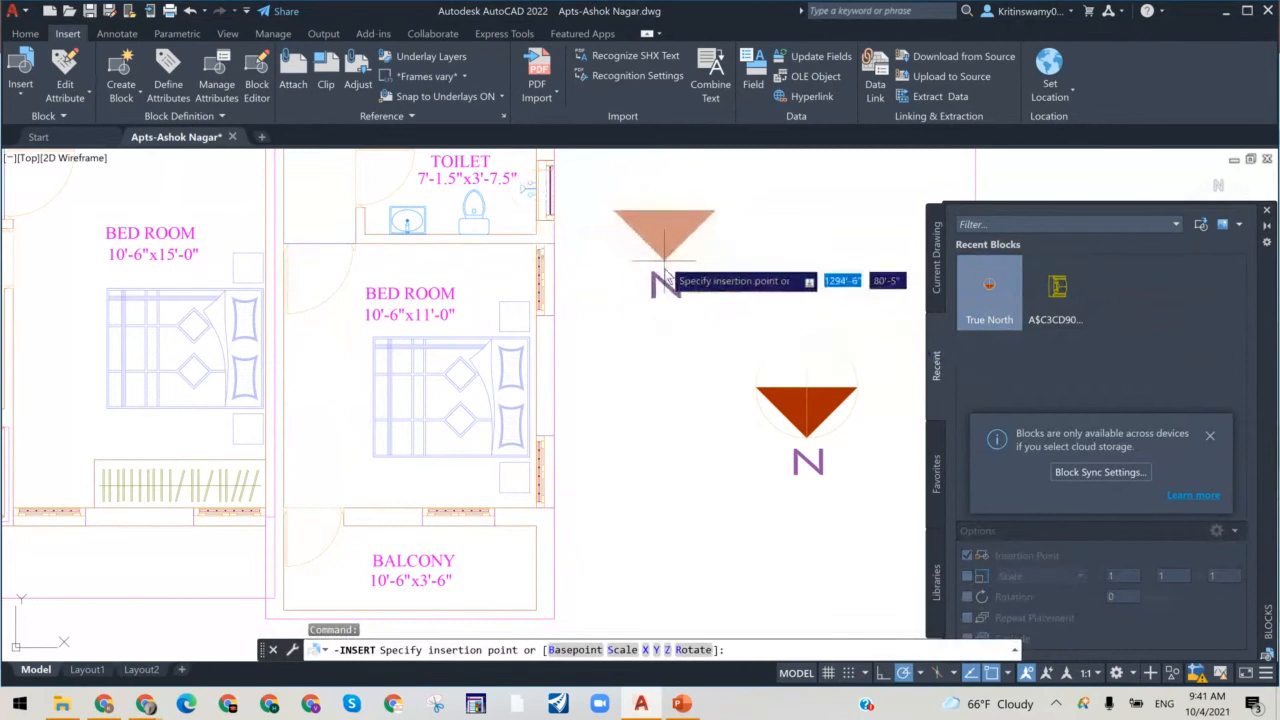
pyautogui.click(1266, 212)
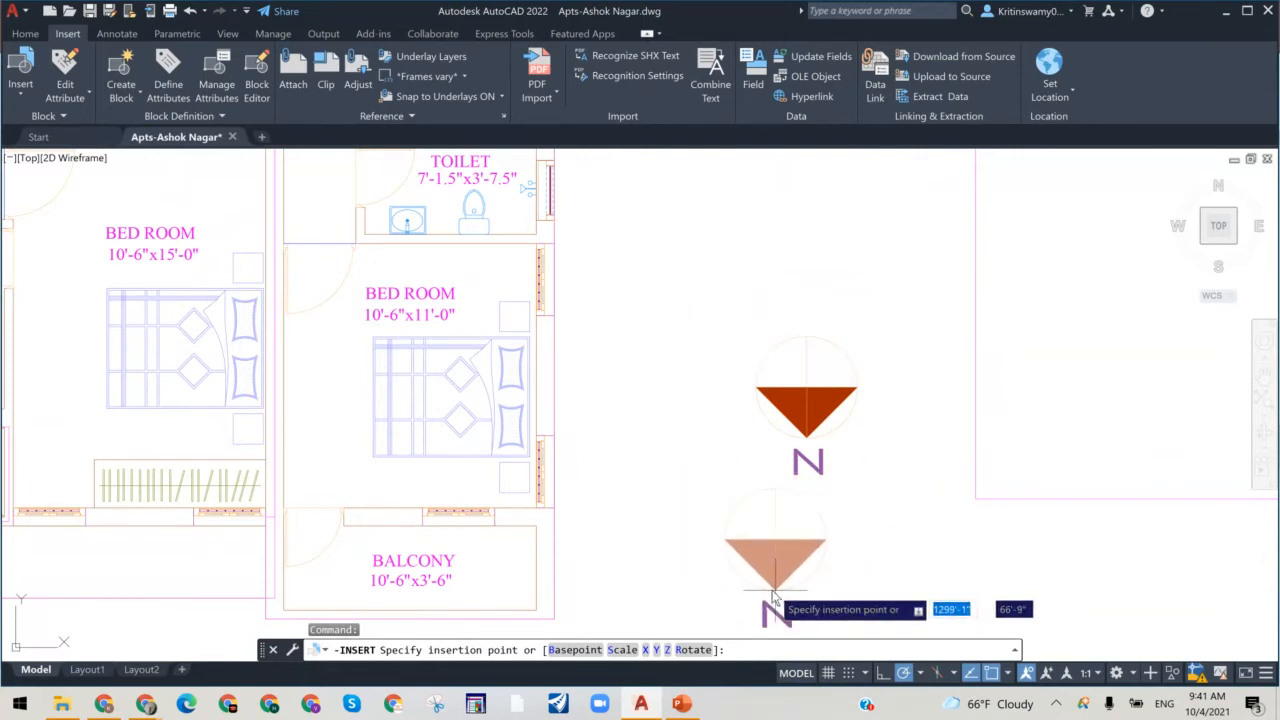
pyautogui.click(689, 553)
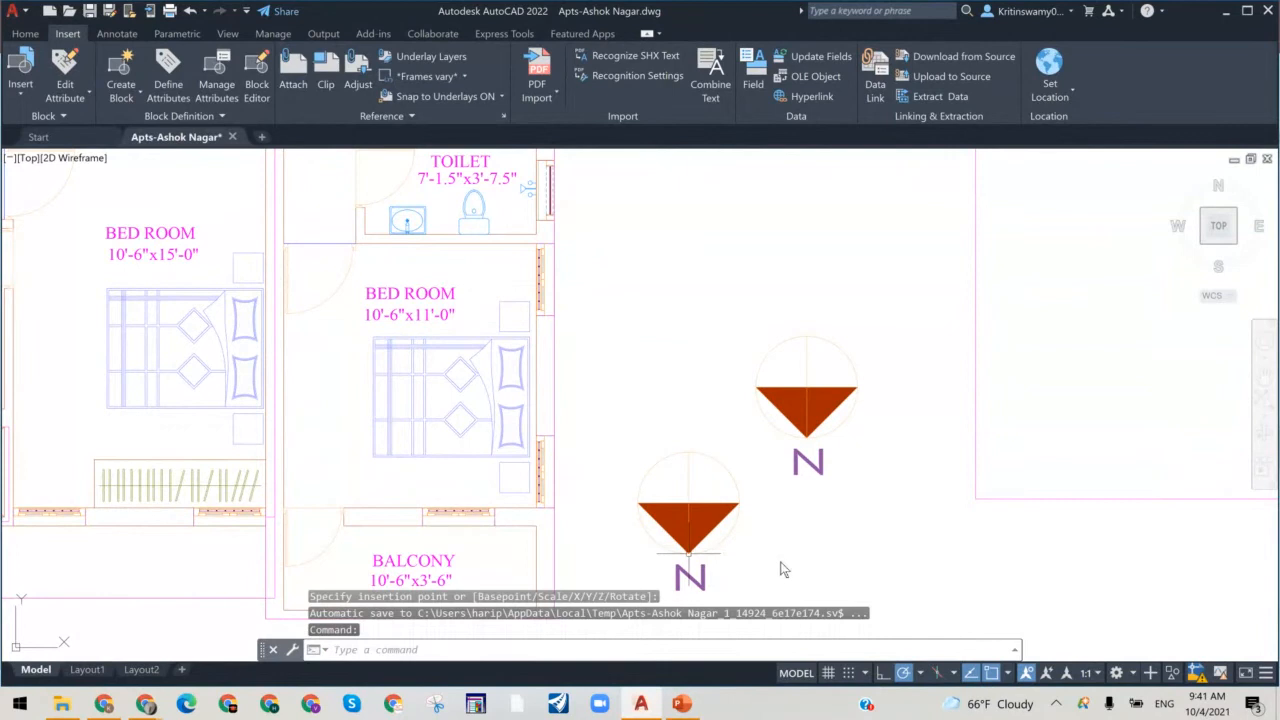
pyautogui.press('Escape')
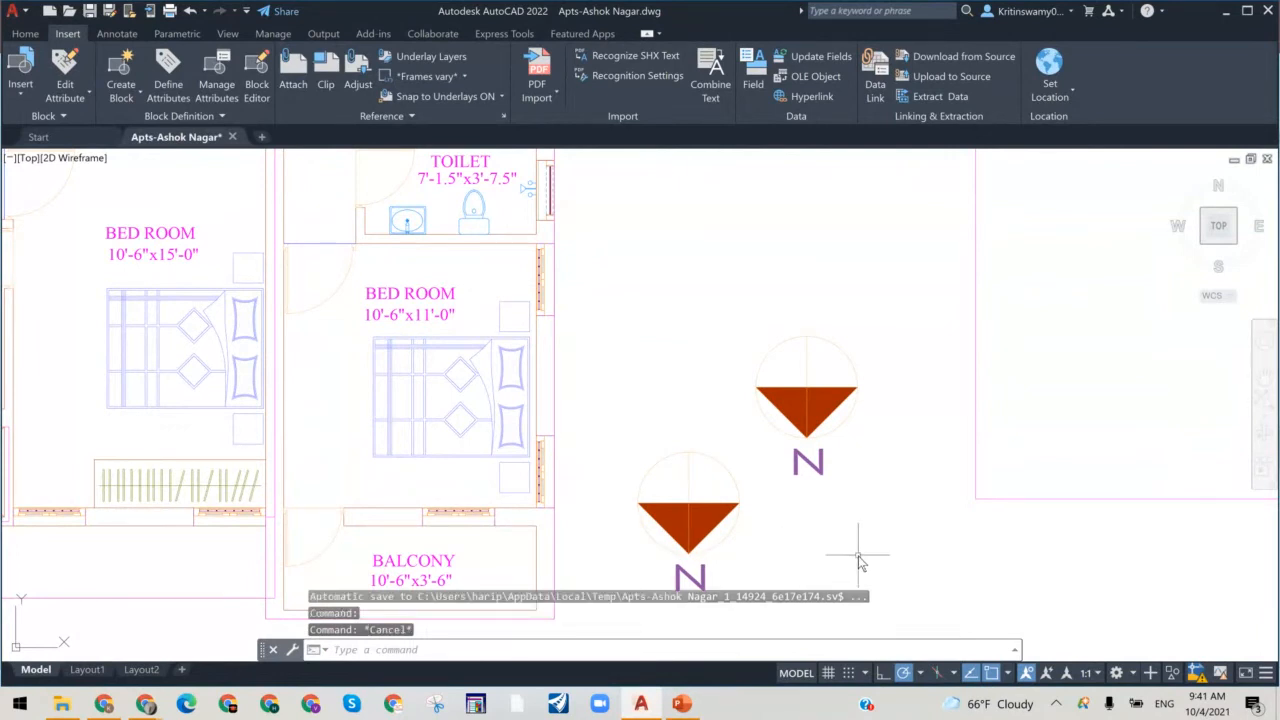
pyautogui.hotkey('ctrl', 'z')
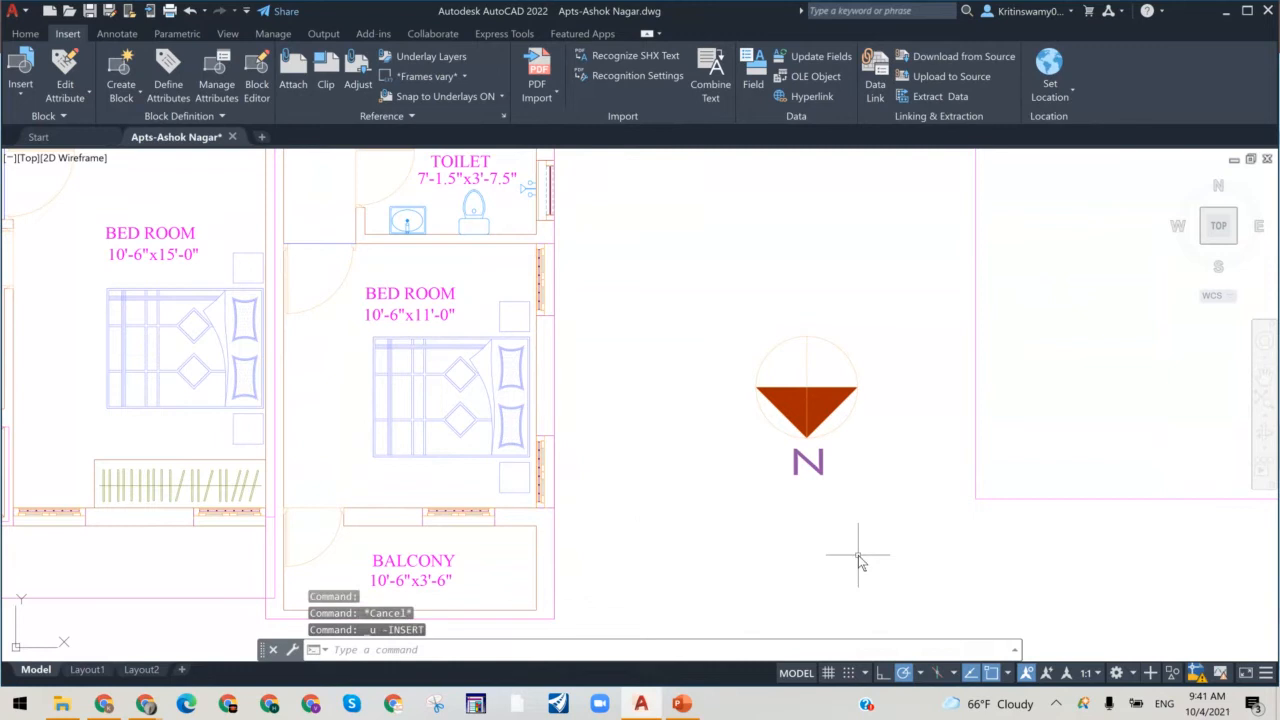
# Step: Examine the Write Block source, base point, objects and destination options, and cancel without writing a block file
pyautogui.click(140, 94)
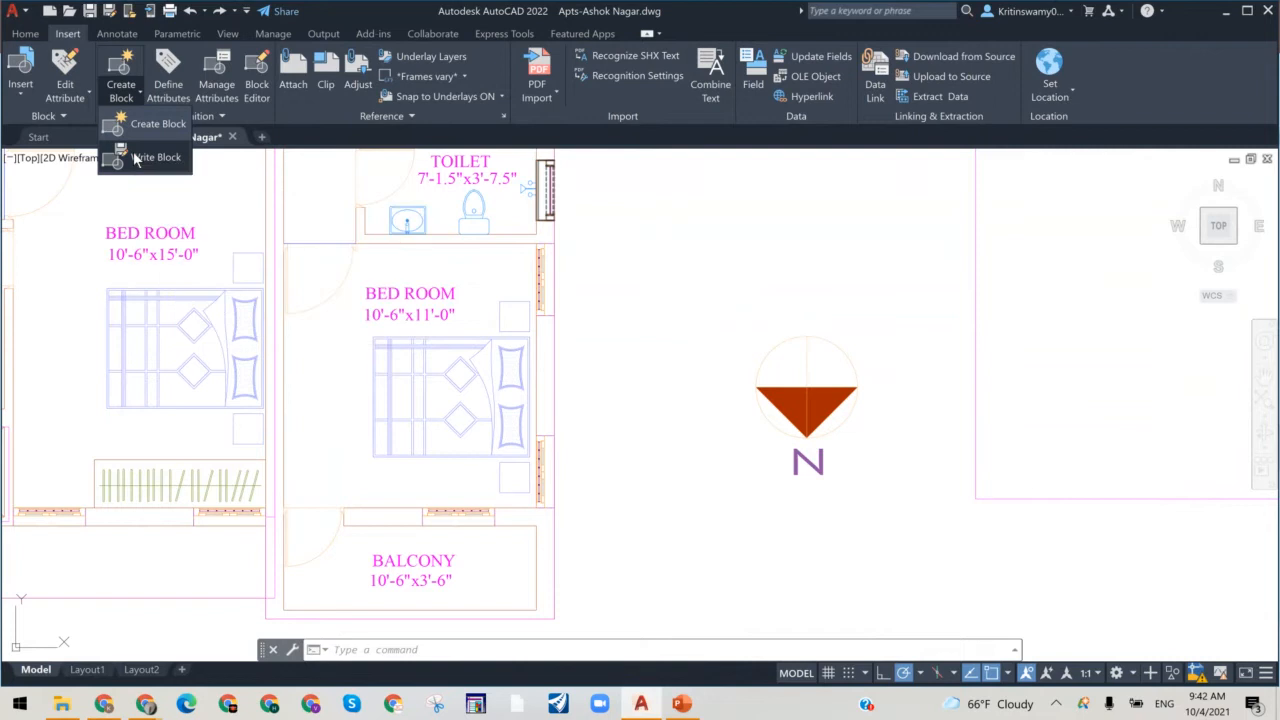
pyautogui.click(140, 157)
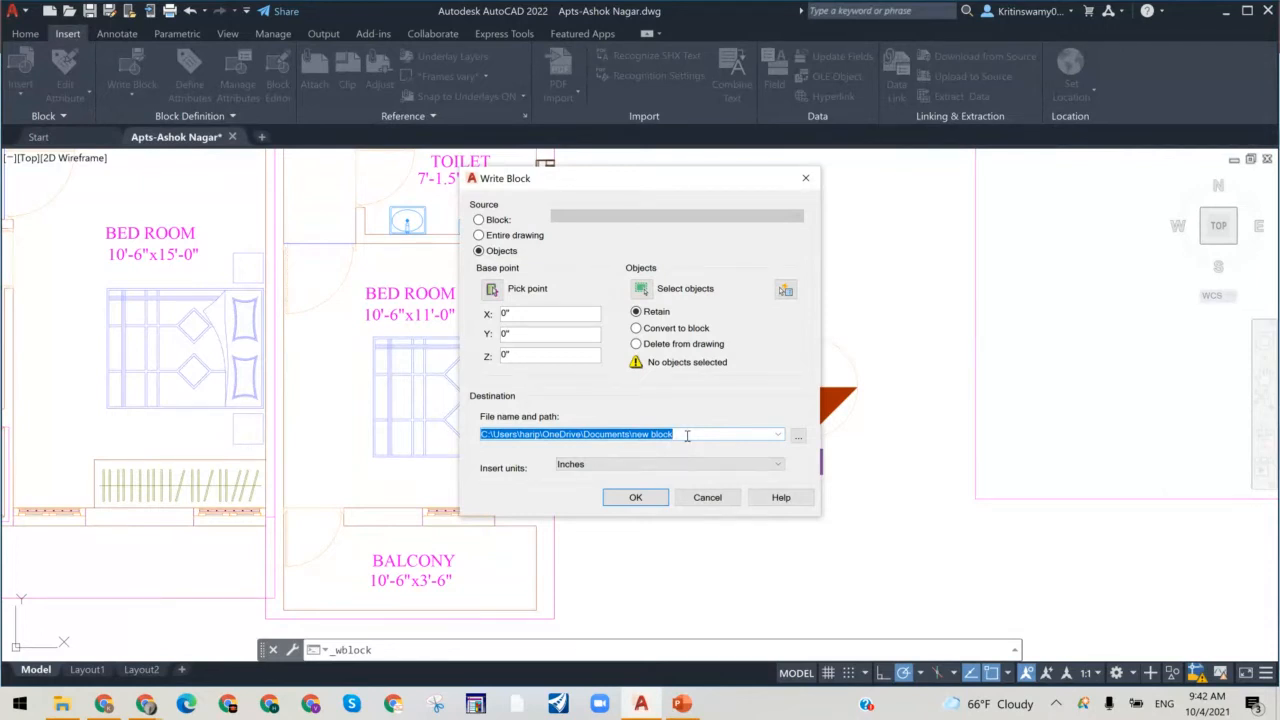
pyautogui.click(708, 497)
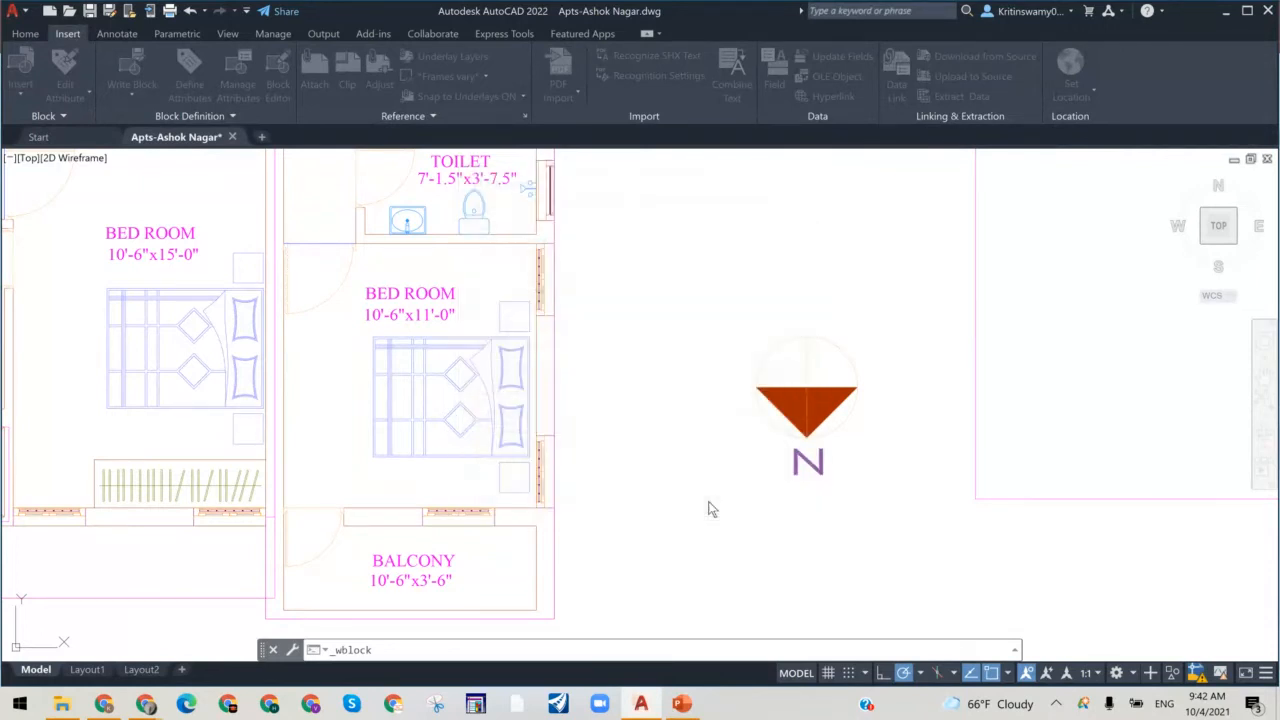
pyautogui.click(137, 93)
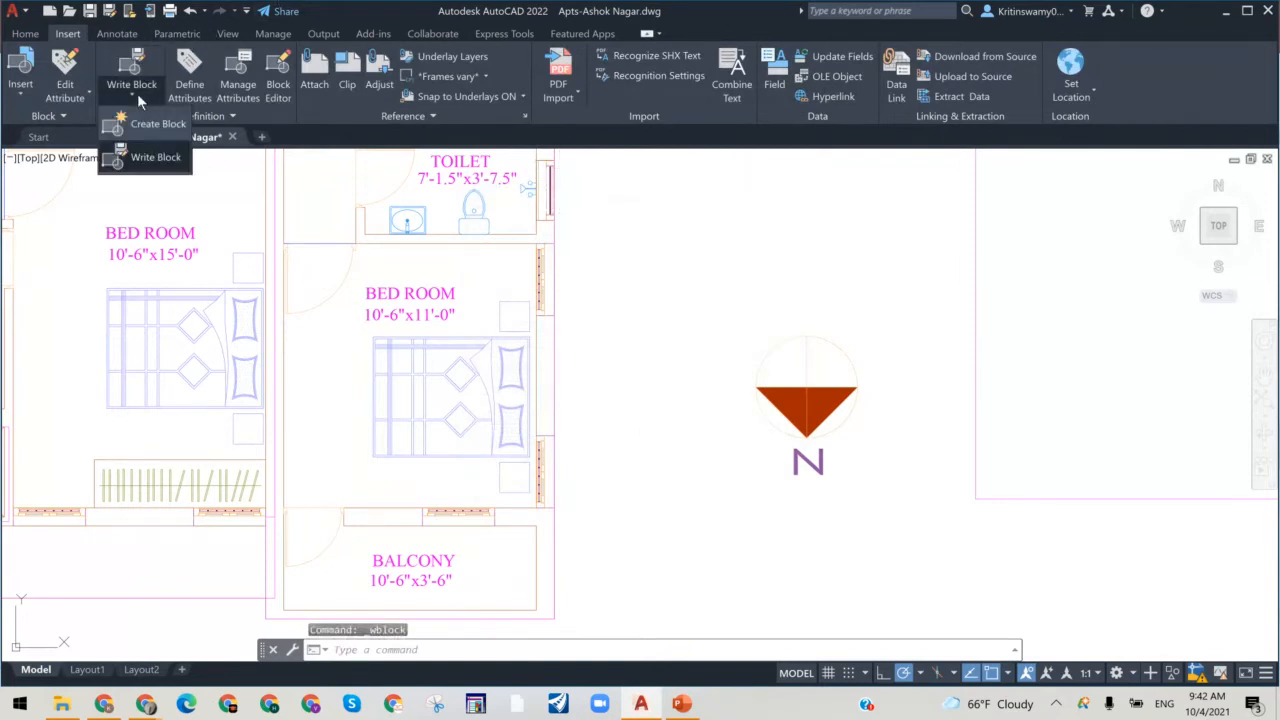
pyautogui.click(140, 157)
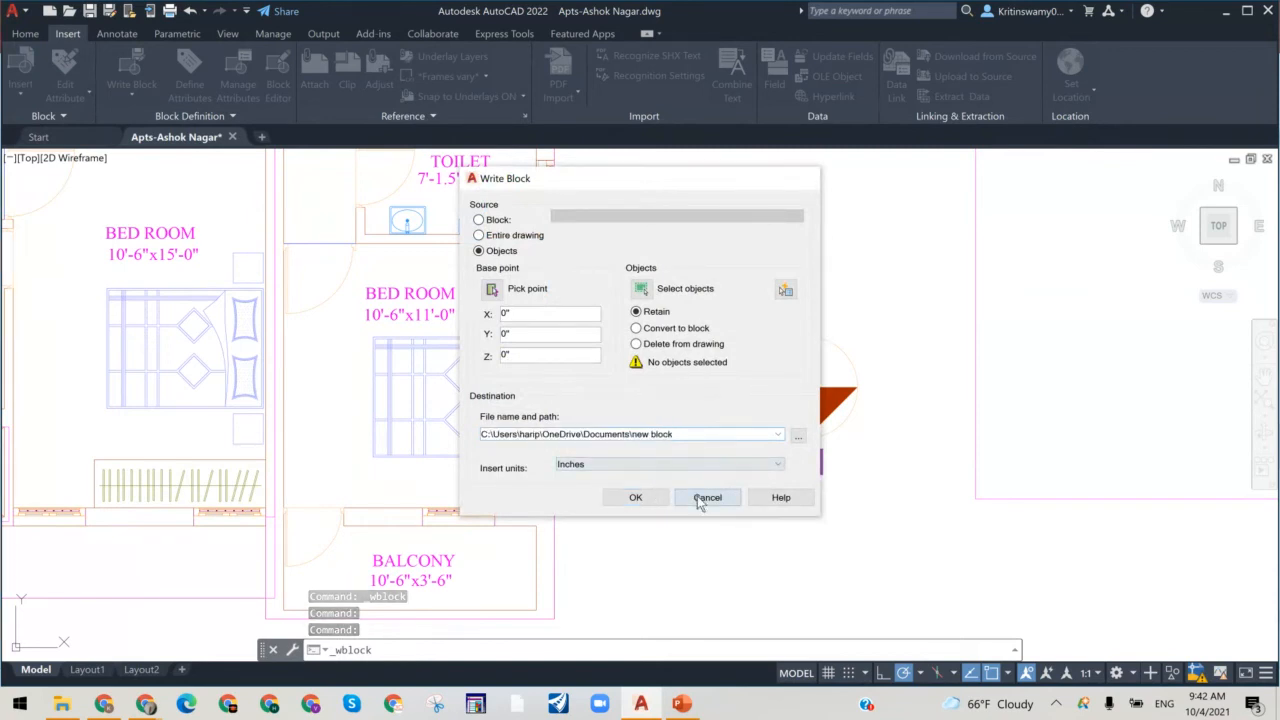
pyautogui.click(700, 494)
pyautogui.click(697, 528)
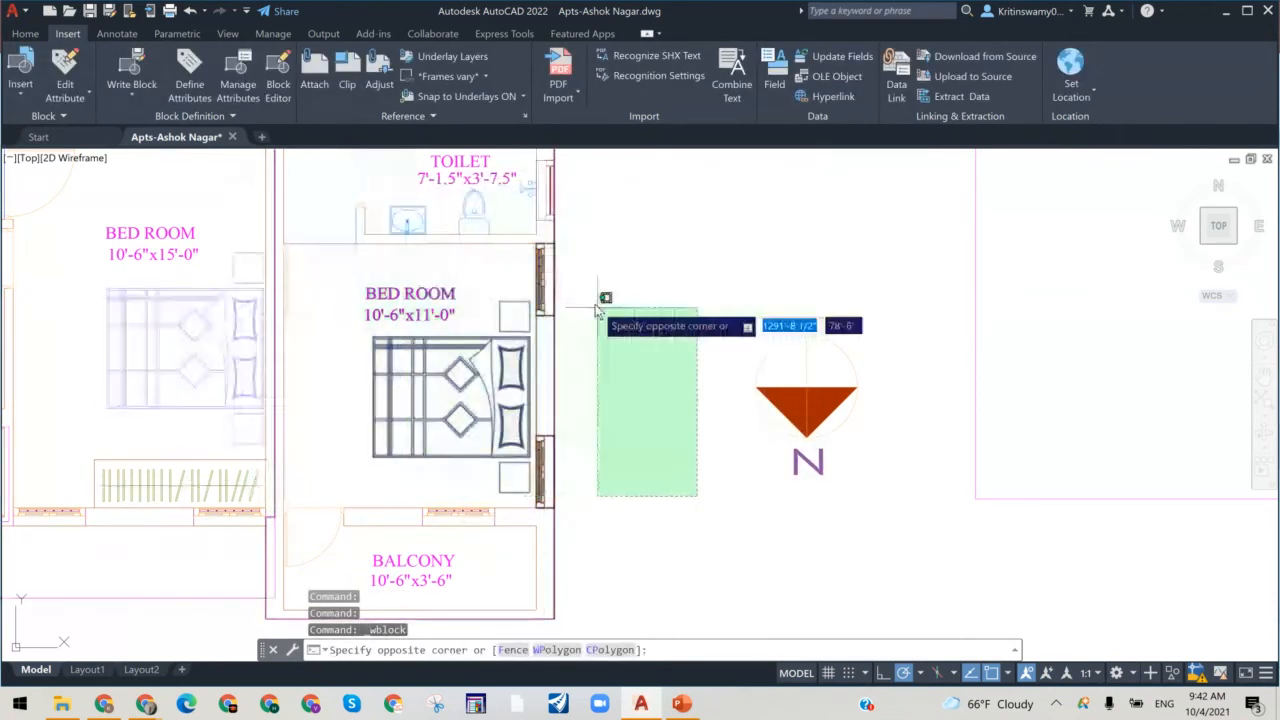
pyautogui.press('Escape')
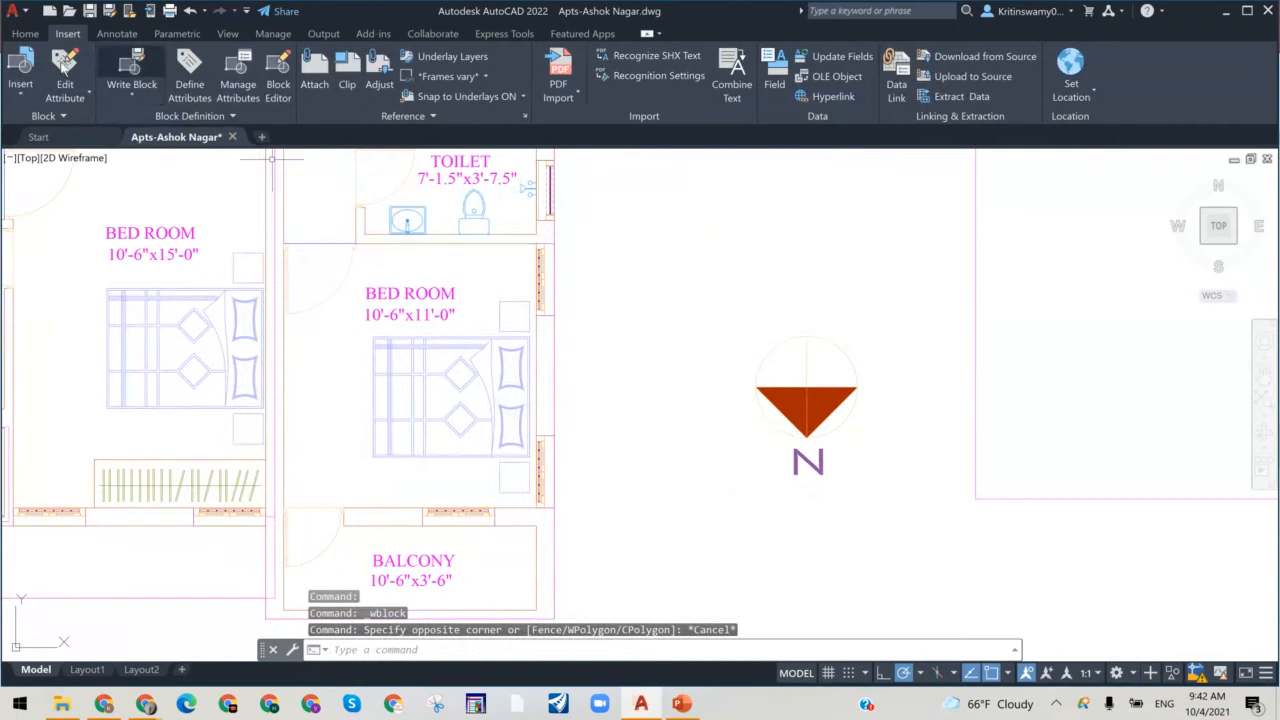
# Step: Start choosing a block library and look through OneDrive, the user folder, the dialog history, Documents and Desktop for a library folder
pyautogui.click(21, 80)
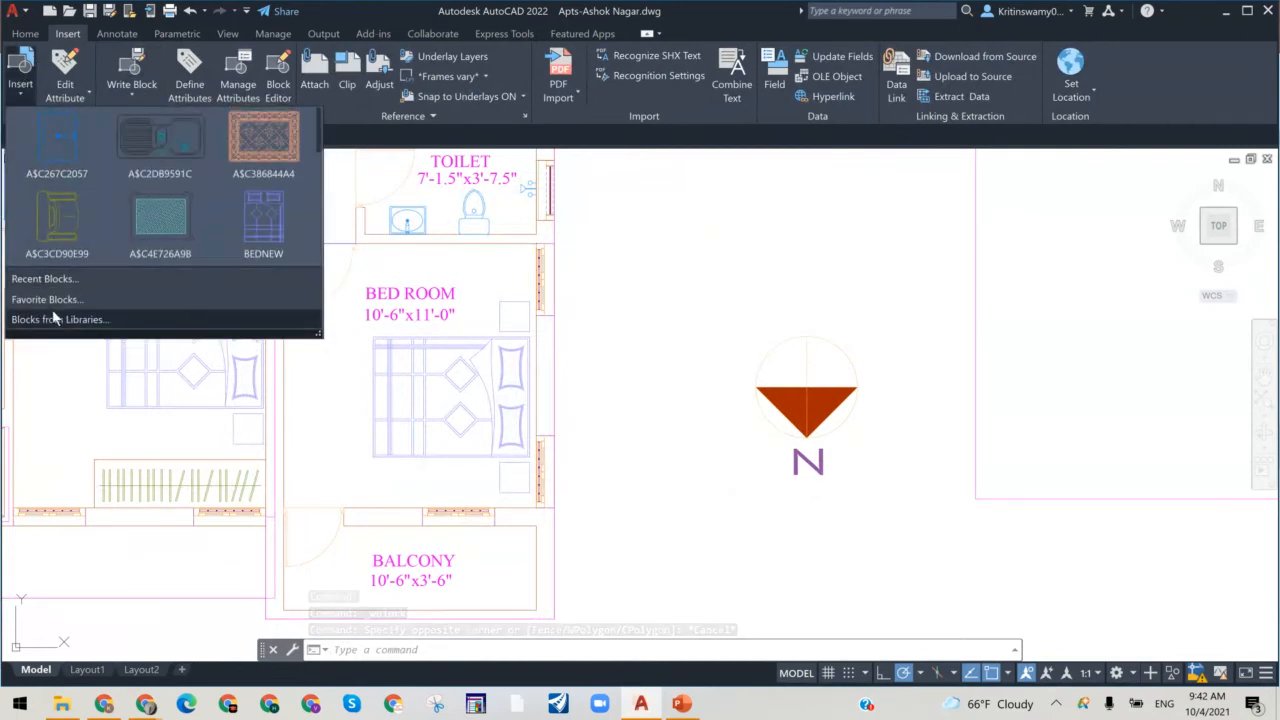
pyautogui.click(55, 319)
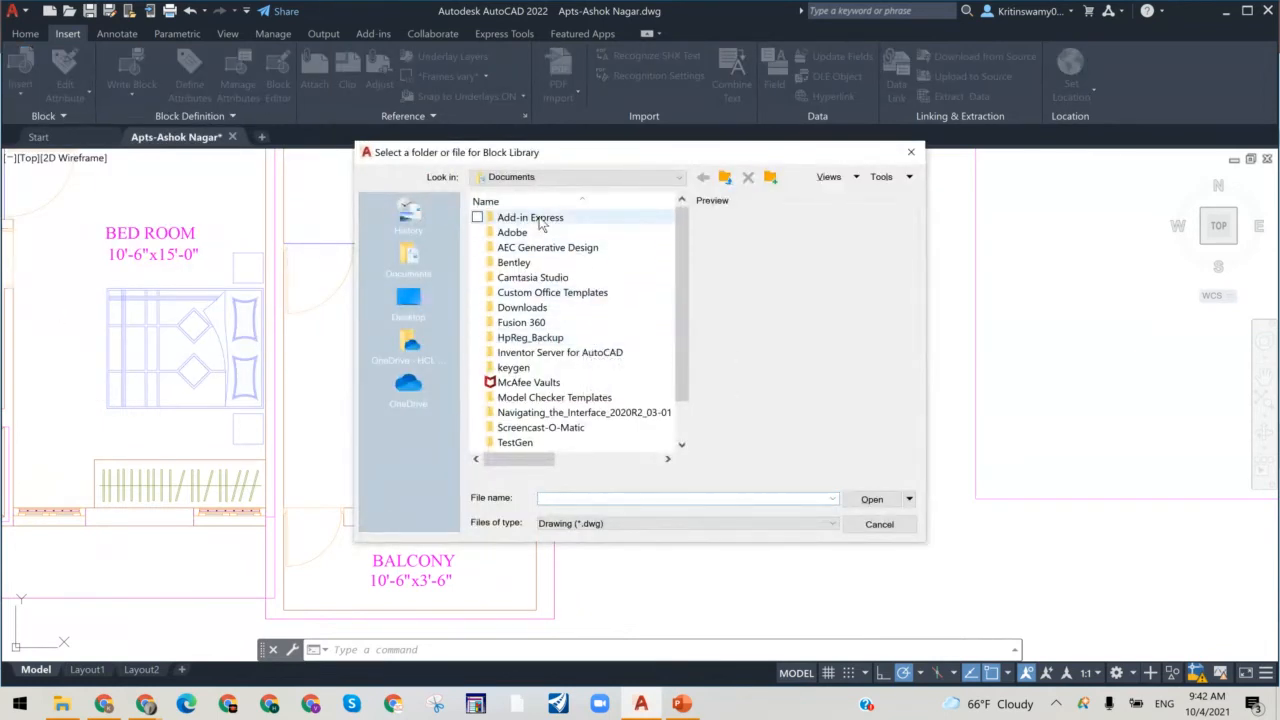
pyautogui.click(726, 178)
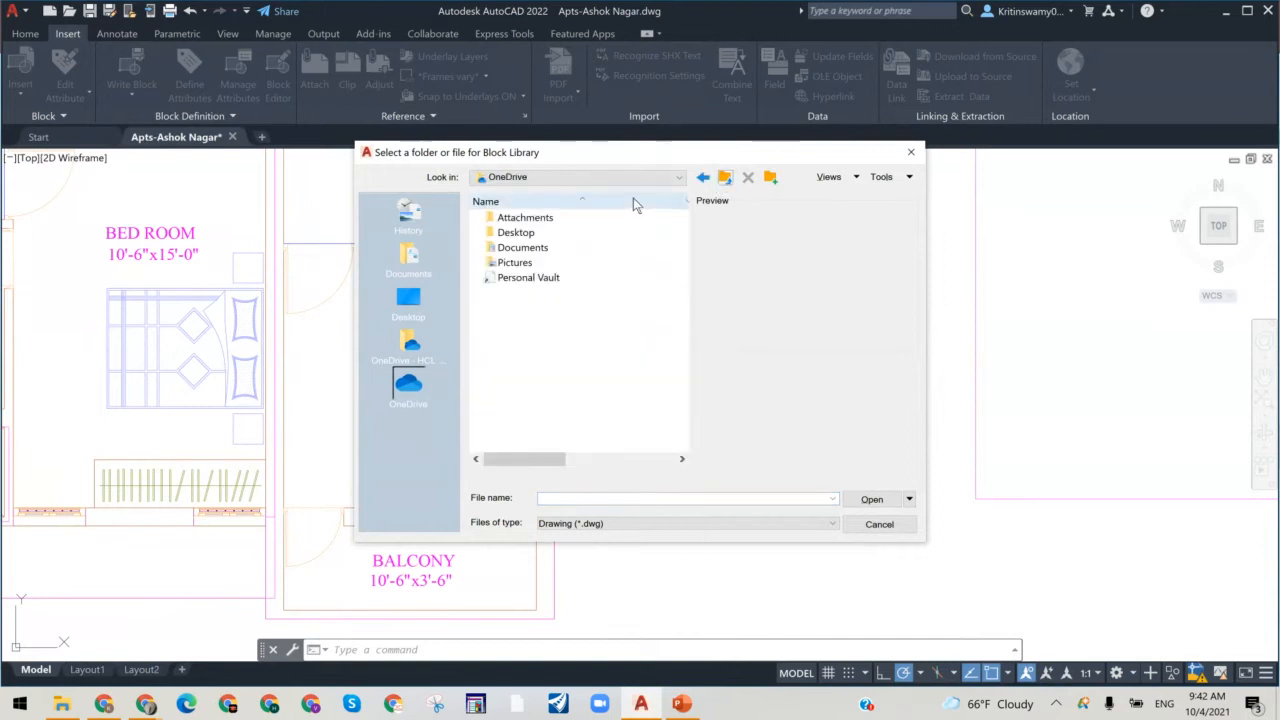
pyautogui.click(728, 180)
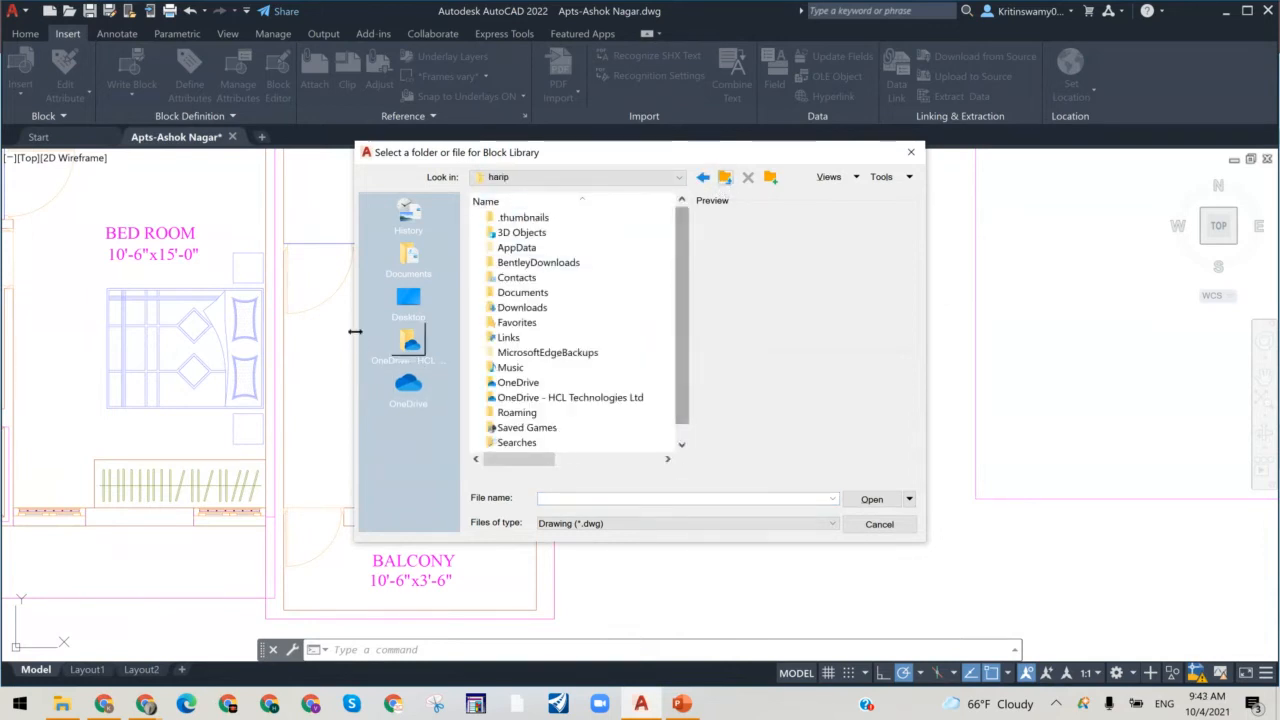
pyautogui.click(408, 213)
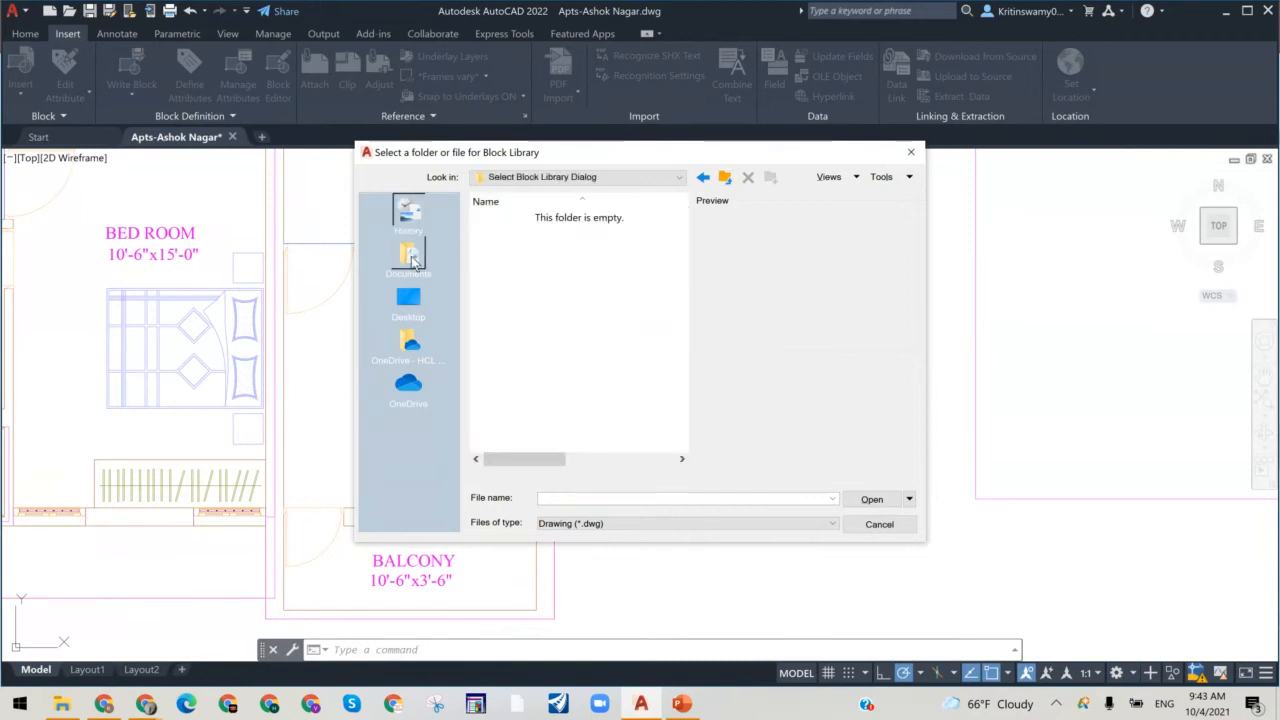
pyautogui.click(411, 258)
pyautogui.click(408, 298)
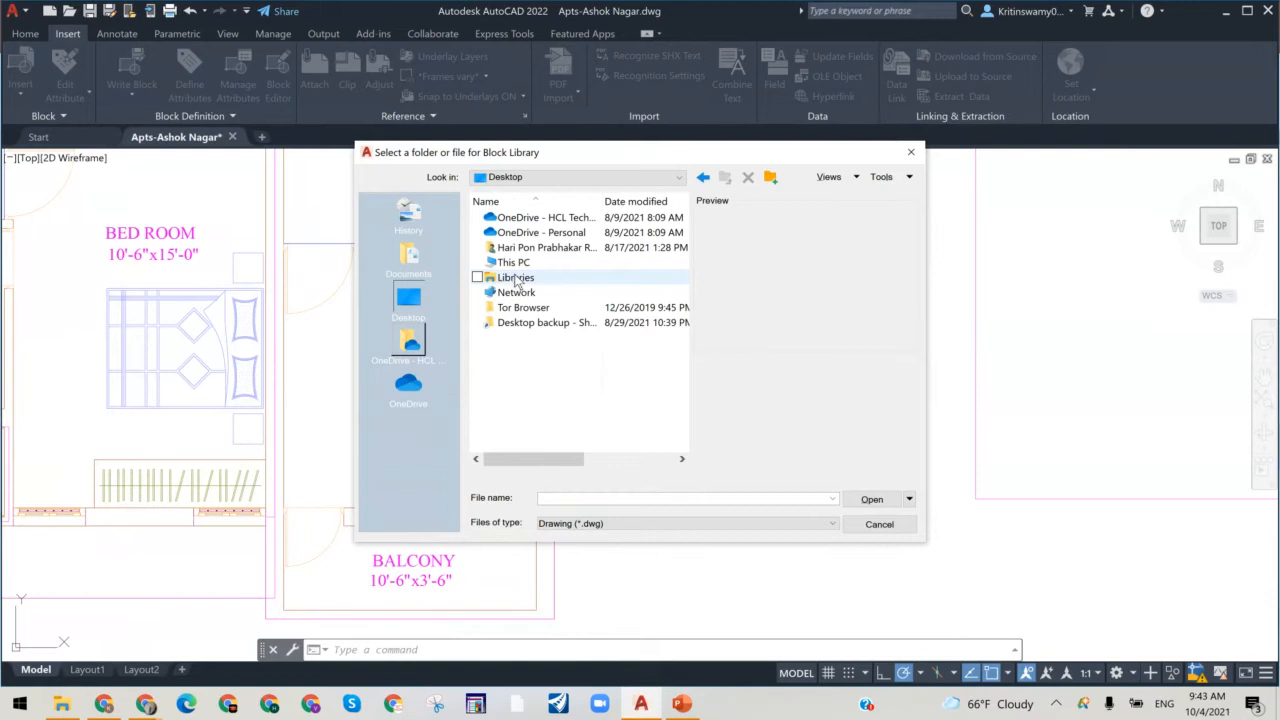
# Step: Look through the Autodesk folders on Windows (C:) down to ADSKMaterials for a block library, and cancel the library selection
pyautogui.click(682, 177)
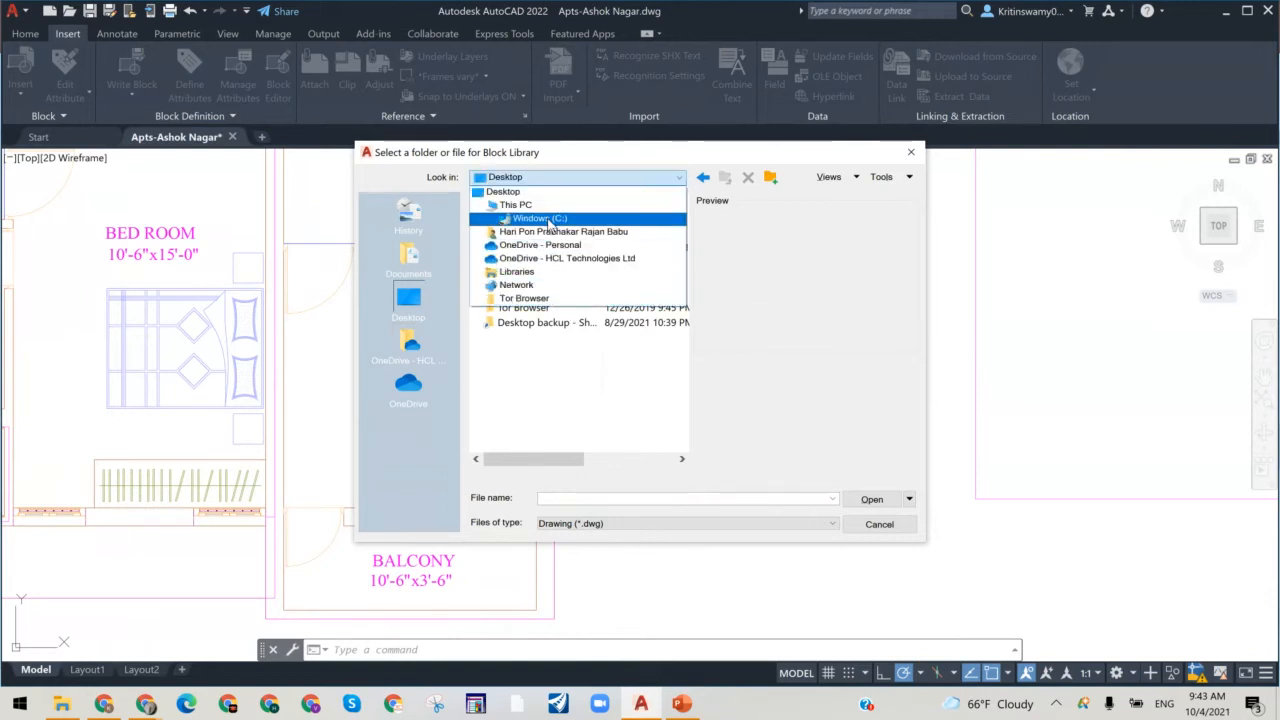
pyautogui.click(549, 222)
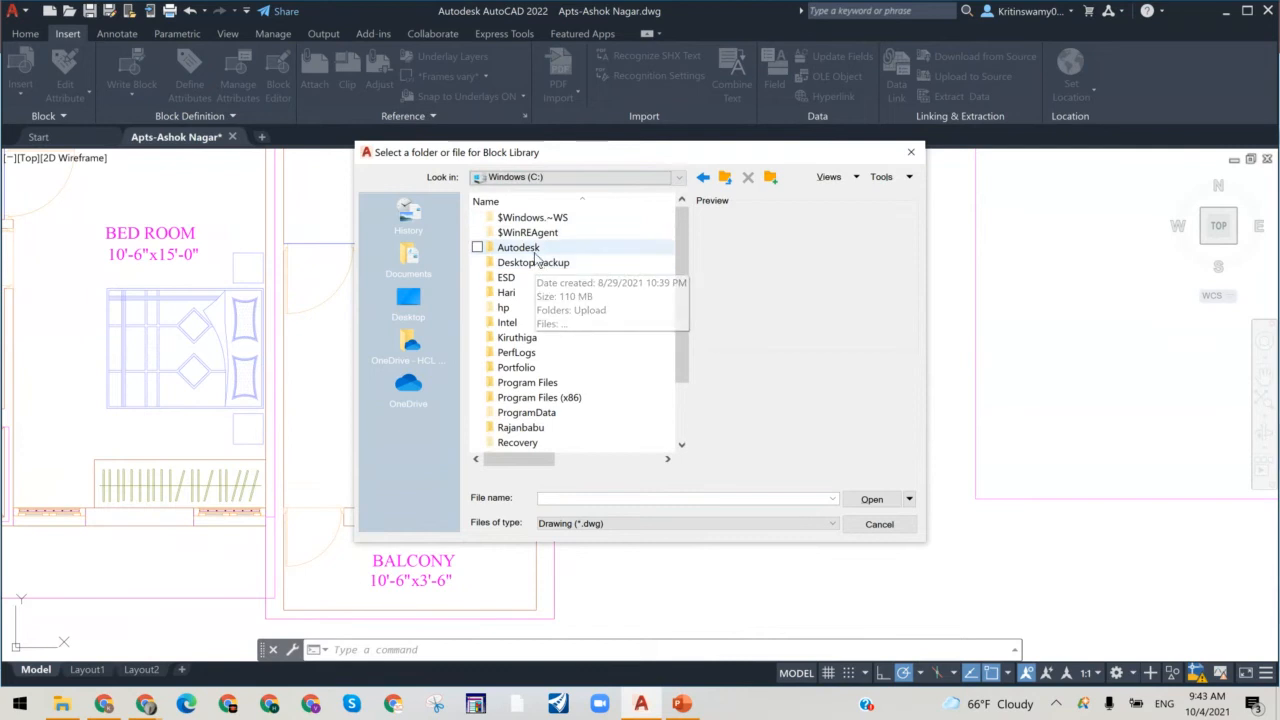
pyautogui.doubleClick(530, 248)
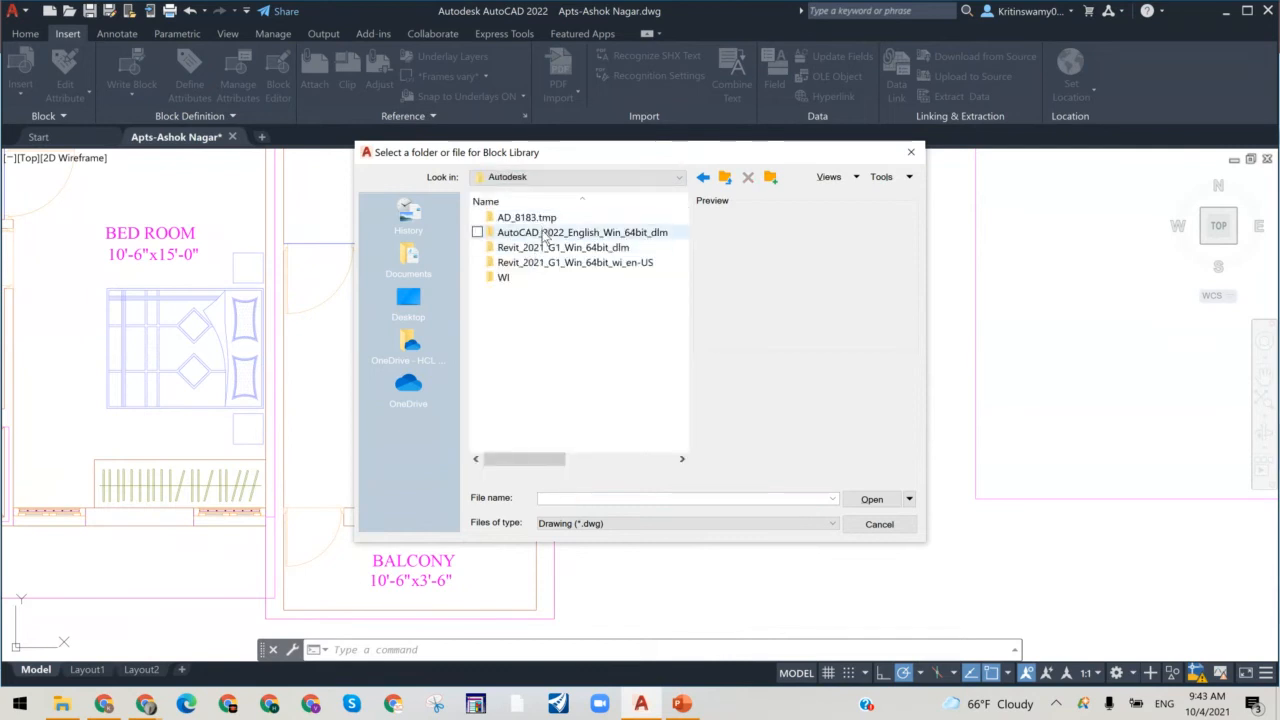
pyautogui.doubleClick(545, 233)
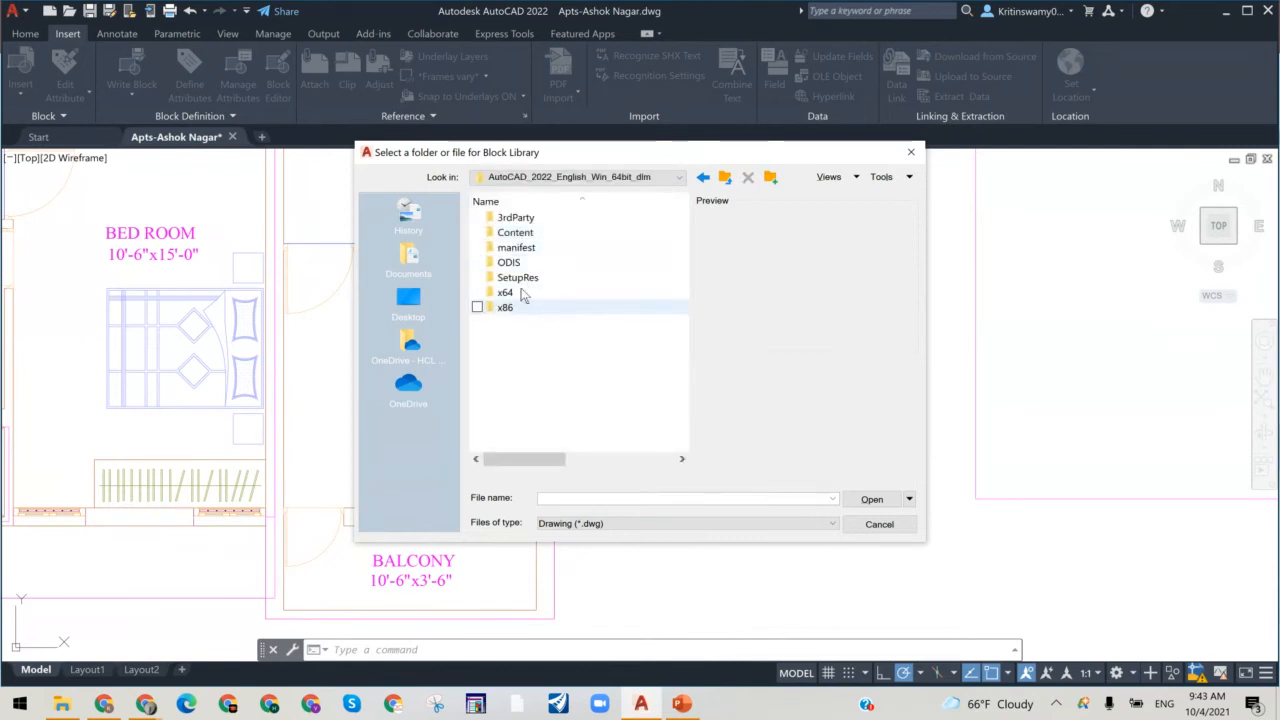
pyautogui.doubleClick(515, 232)
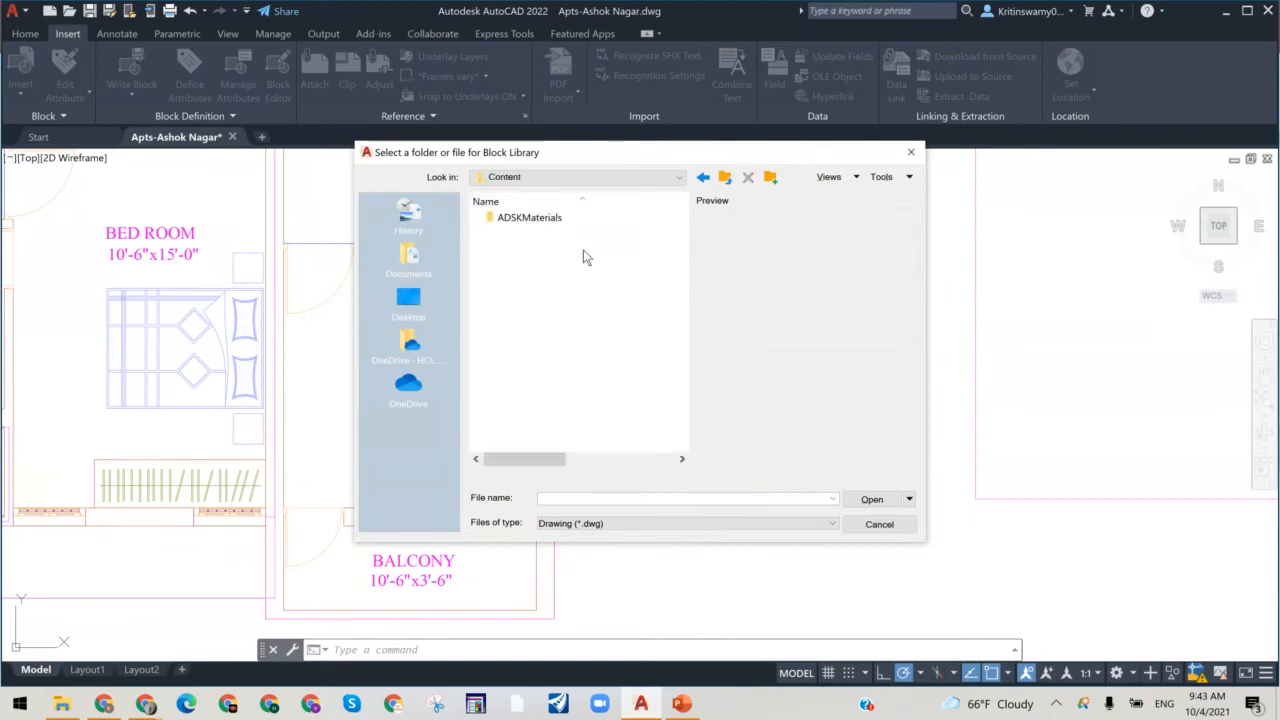
pyautogui.doubleClick(556, 218)
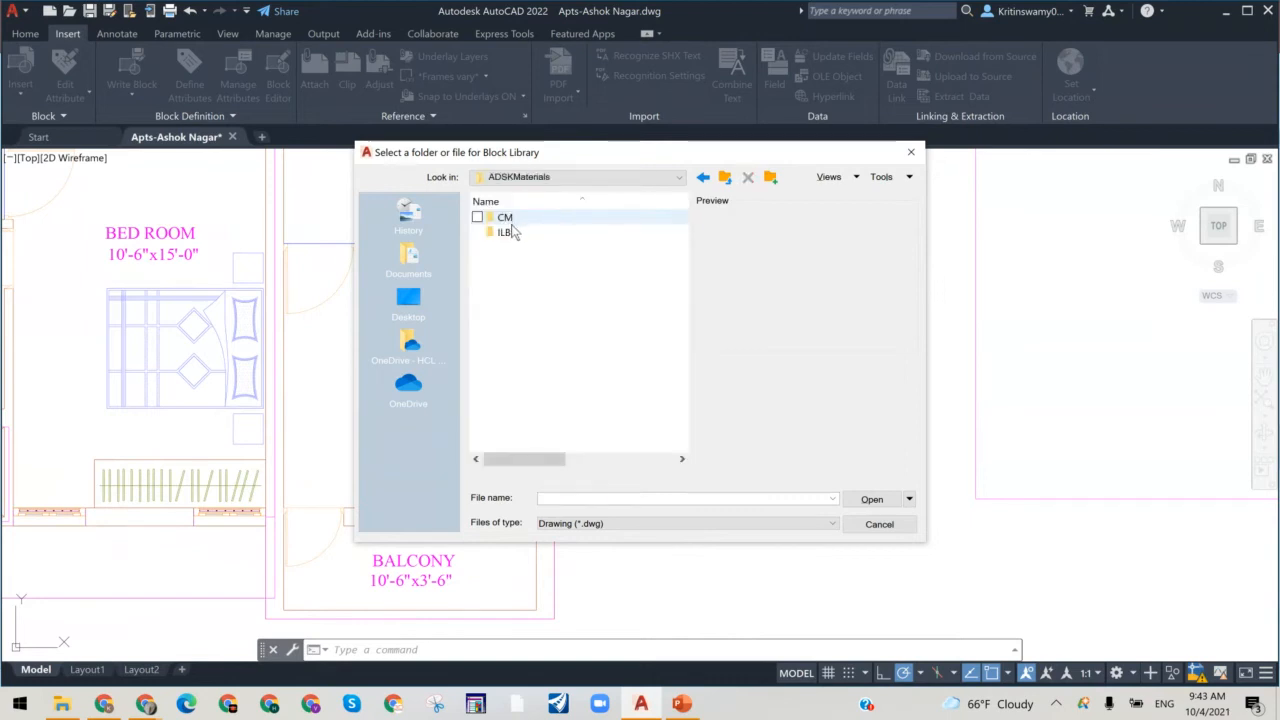
pyautogui.doubleClick(507, 232)
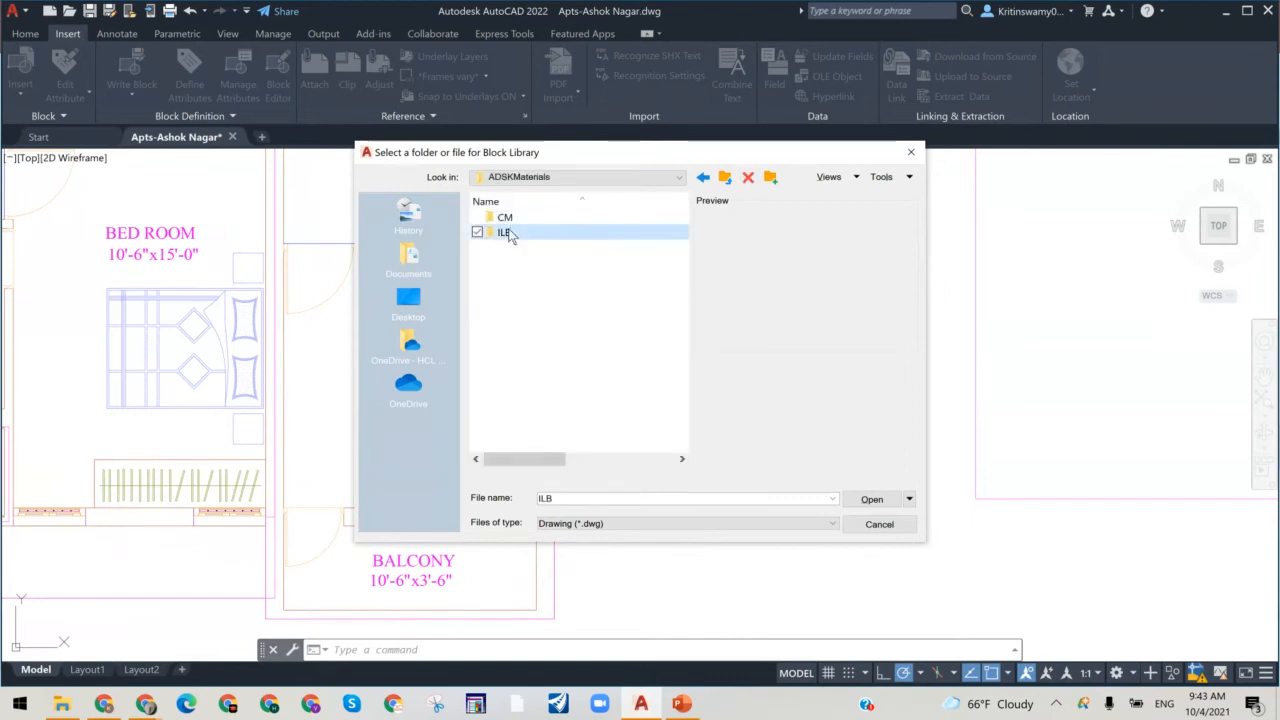
pyautogui.click(703, 178)
pyautogui.click(703, 178)
pyautogui.click(703, 178)
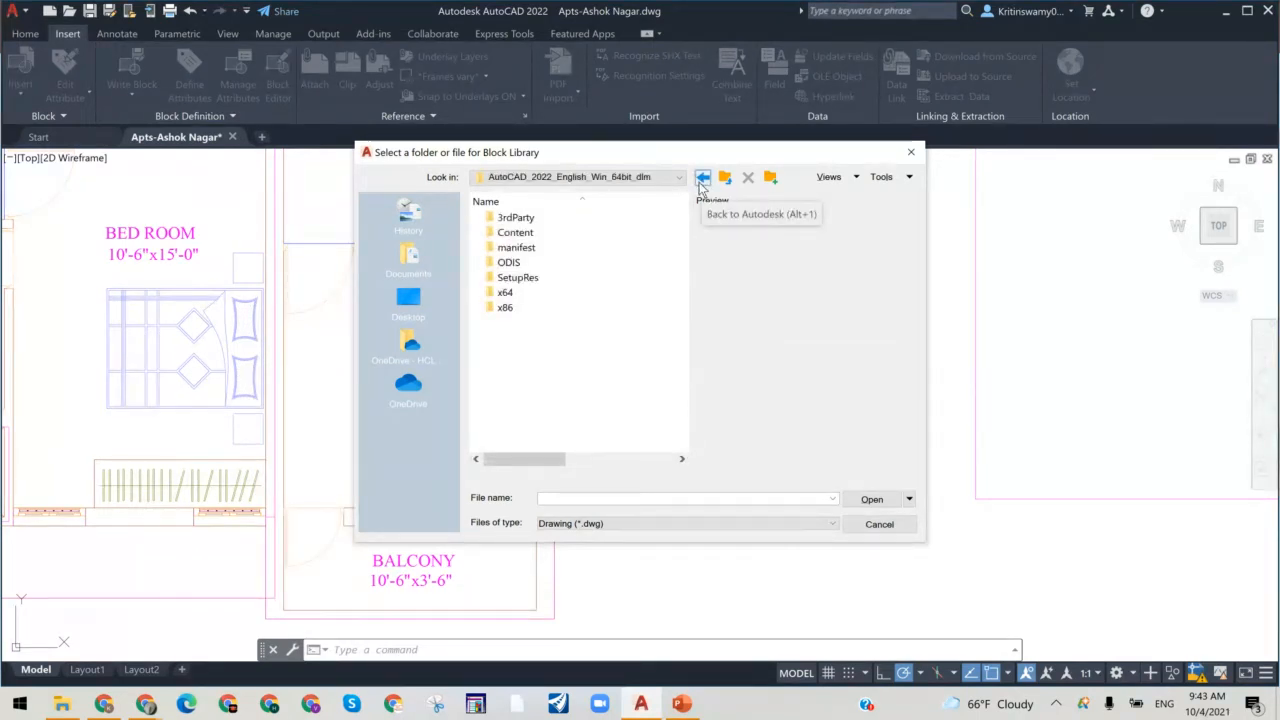
pyautogui.click(868, 524)
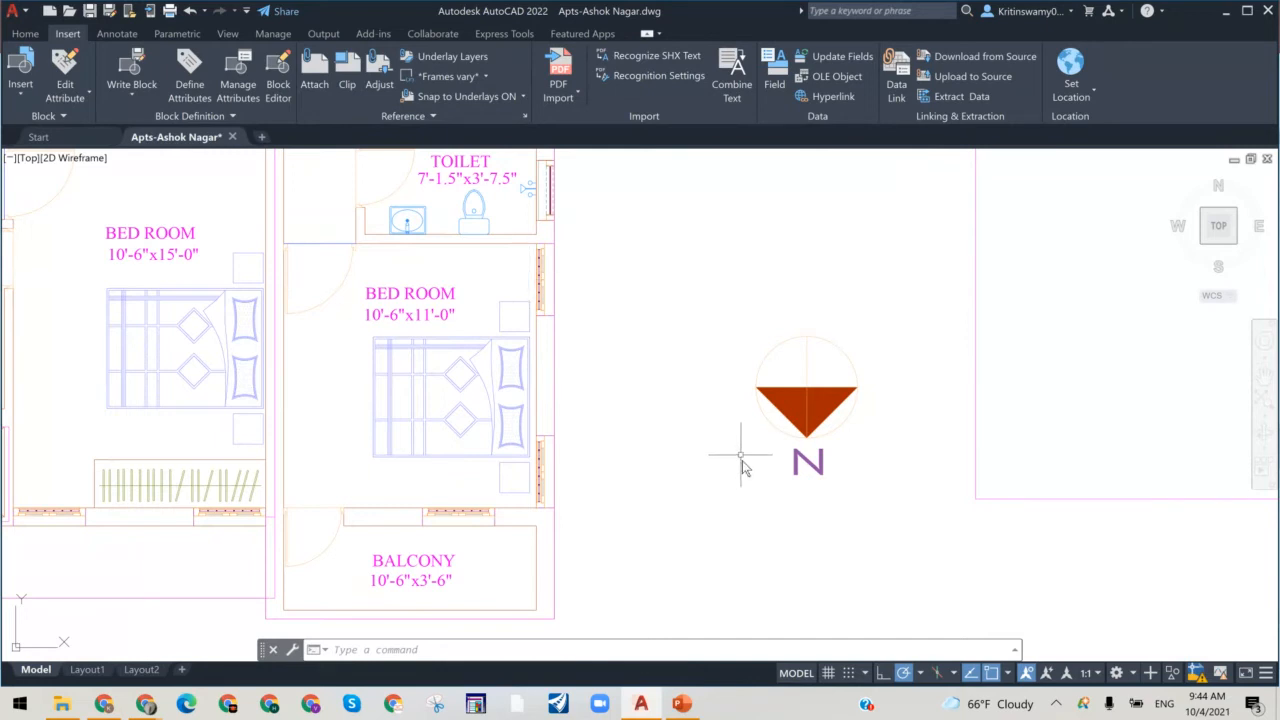
# Step: Switch to the cad blocks.pptx presentation in PowerPoint and review the slides on creating a CAD block
pyautogui.moveTo(680, 705)
pyautogui.click(686, 708)
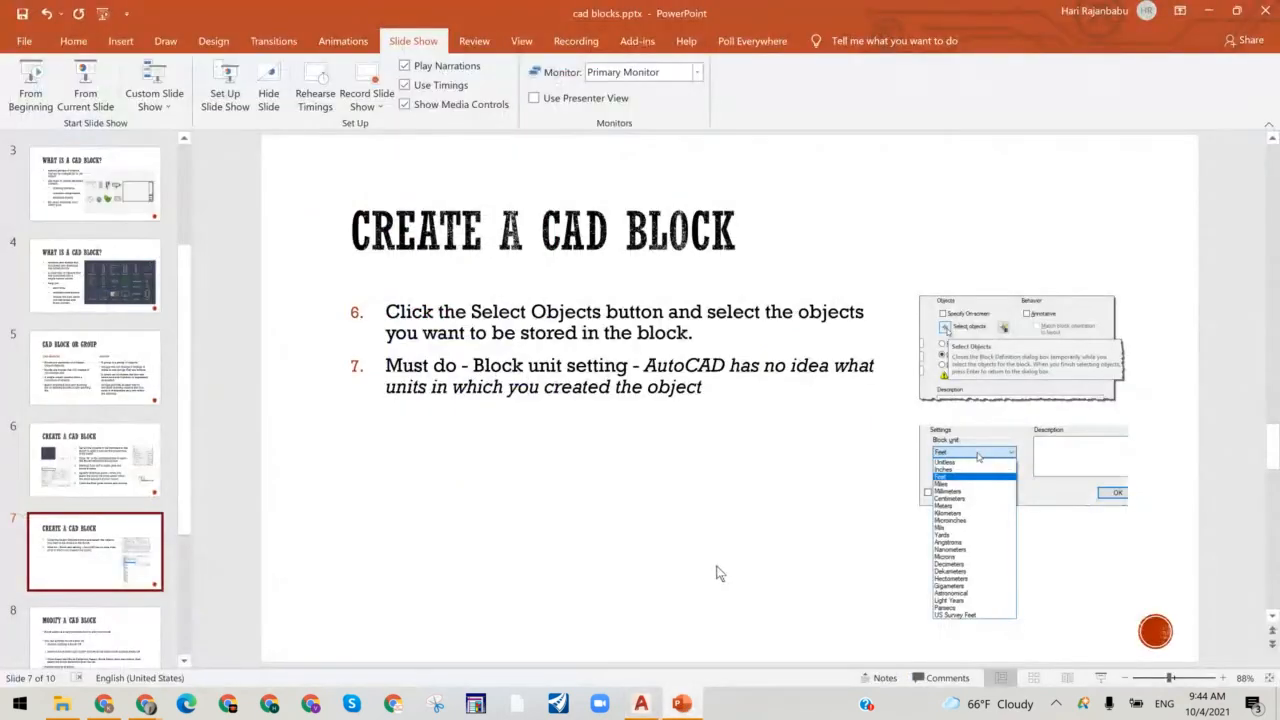
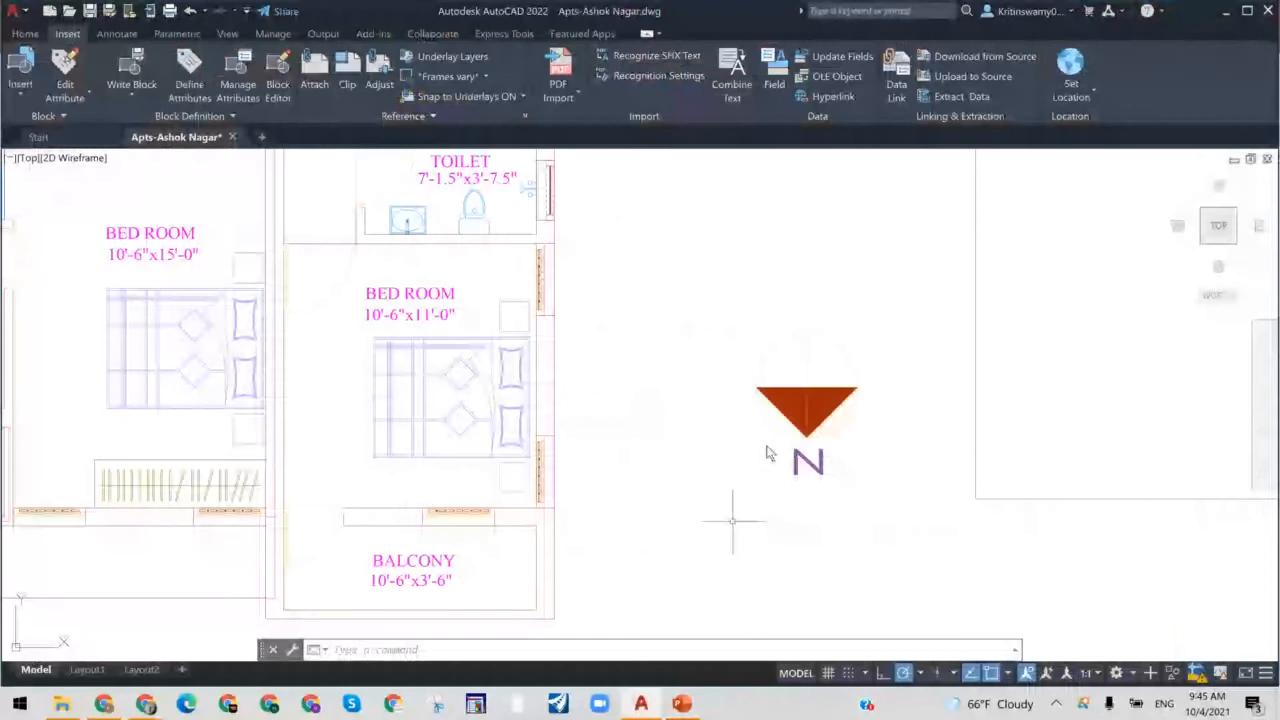
# Step: Open the BEDNEW block from the 10'-6"x11'-0" bedroom in the Block Editor, examine its tools, and close it unchanged
pyautogui.click(440, 392)
pyautogui.press('Escape')
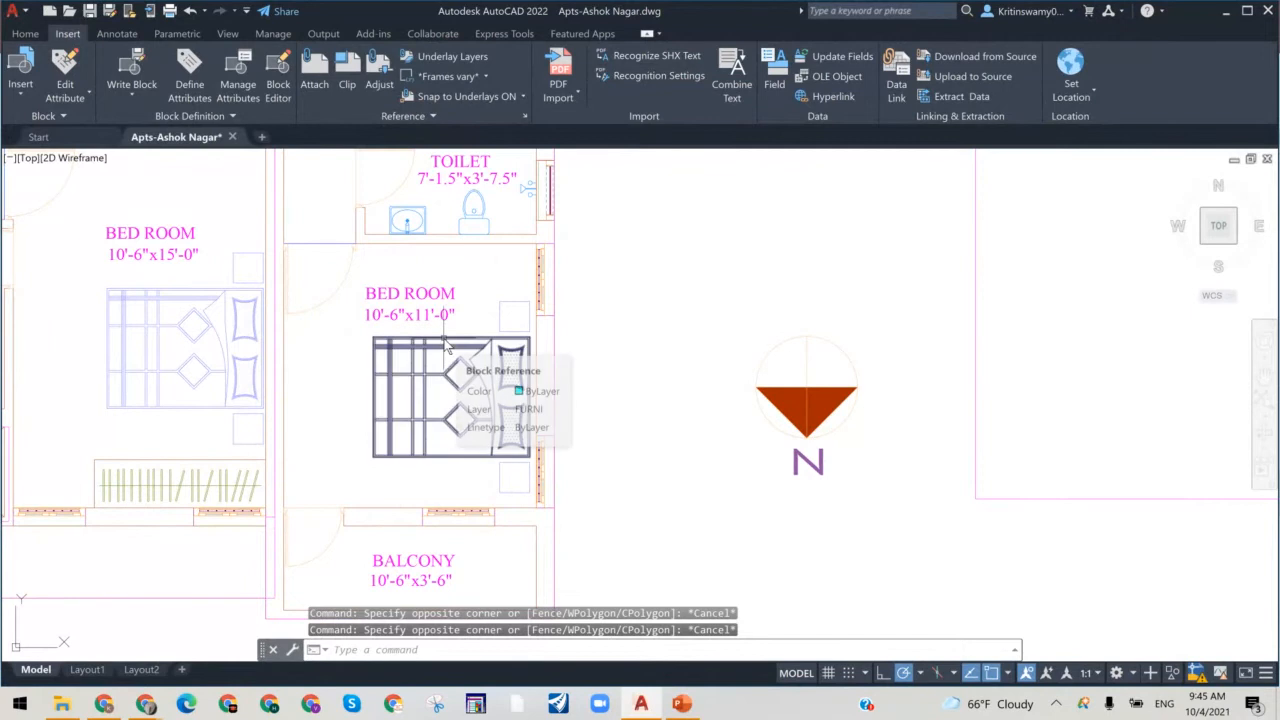
pyautogui.doubleClick(447, 345)
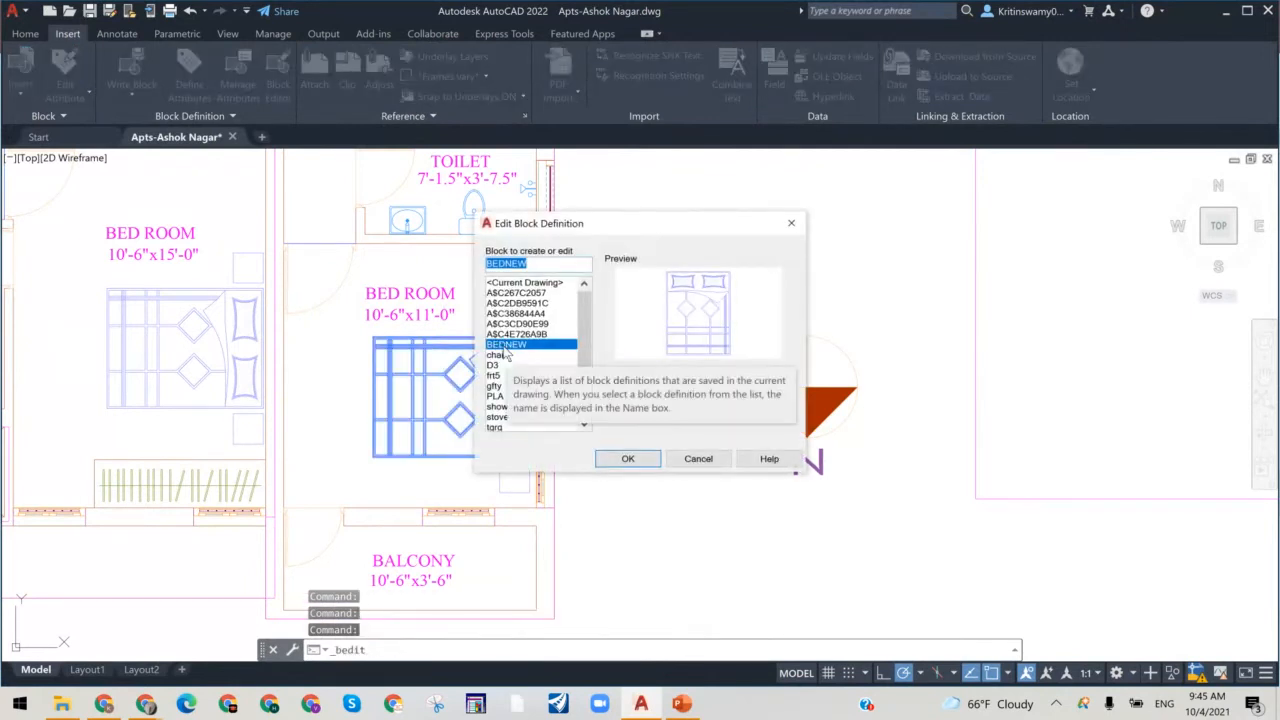
pyautogui.click(627, 459)
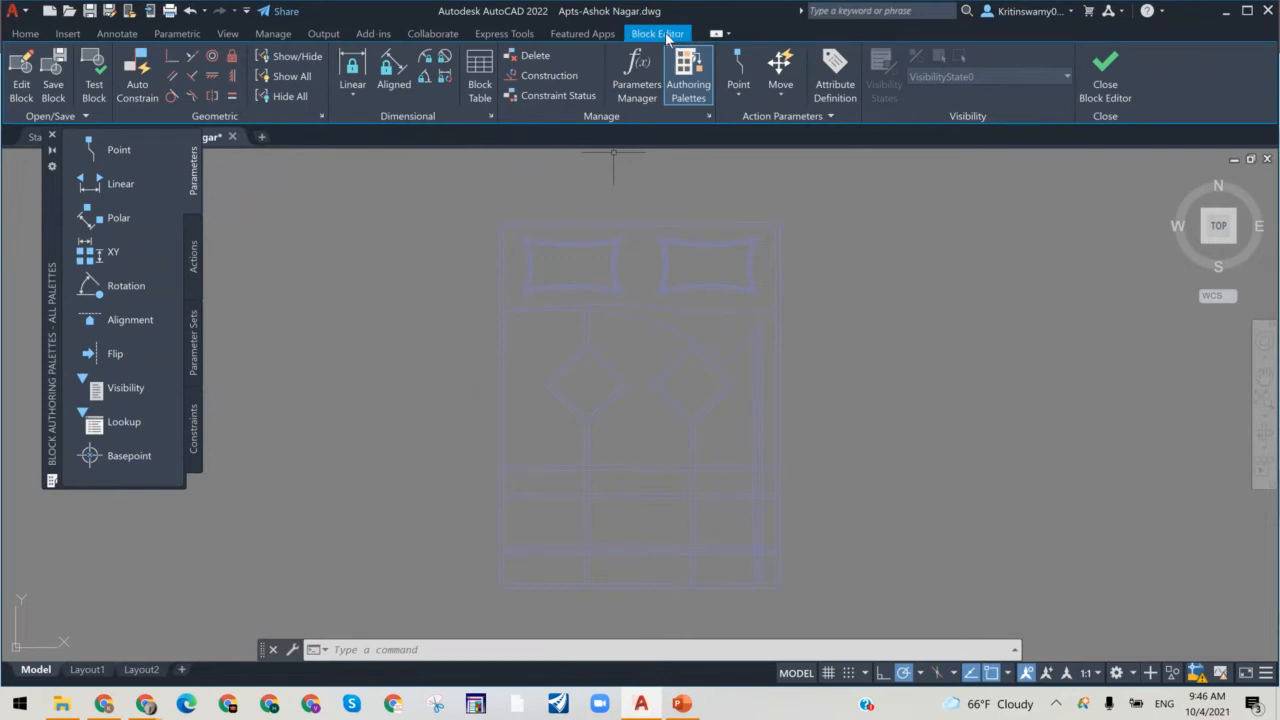
pyautogui.click(1103, 87)
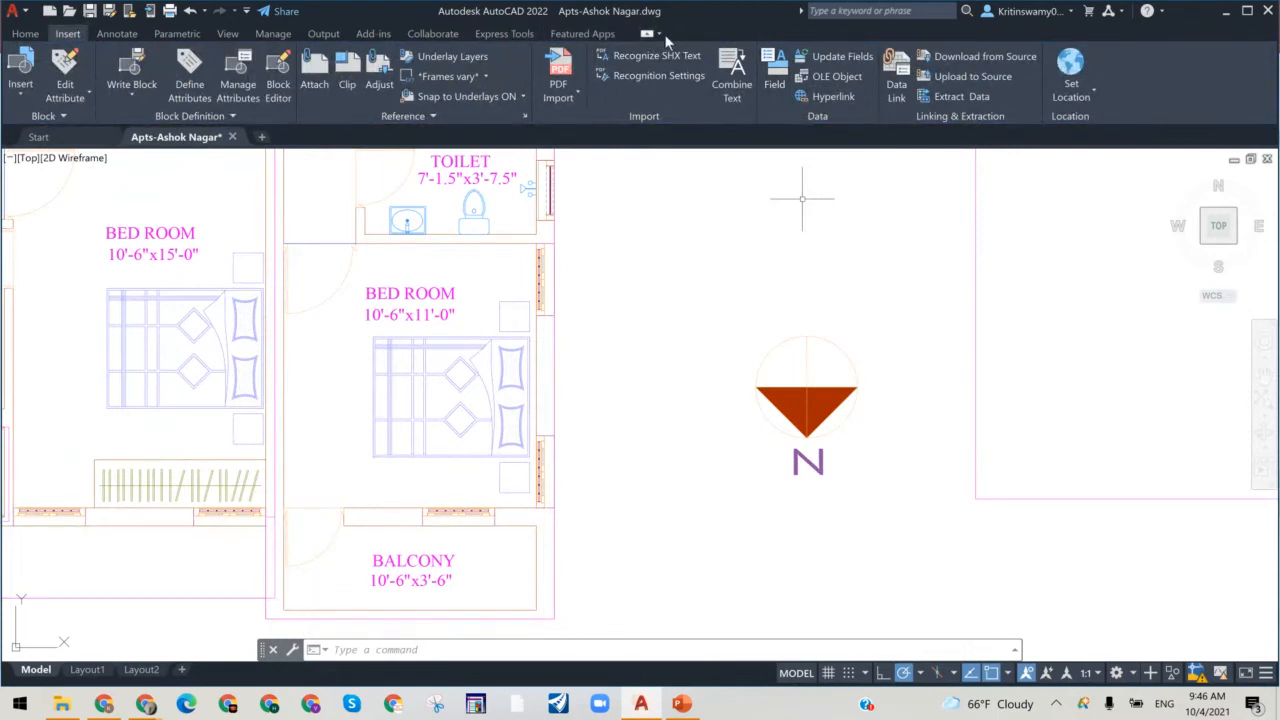
# Step: Erase the long vertical double line along the right side of the BEDNEW block, save the changes, and inspect the beds in the other bedrooms
pyautogui.doubleClick(447, 423)
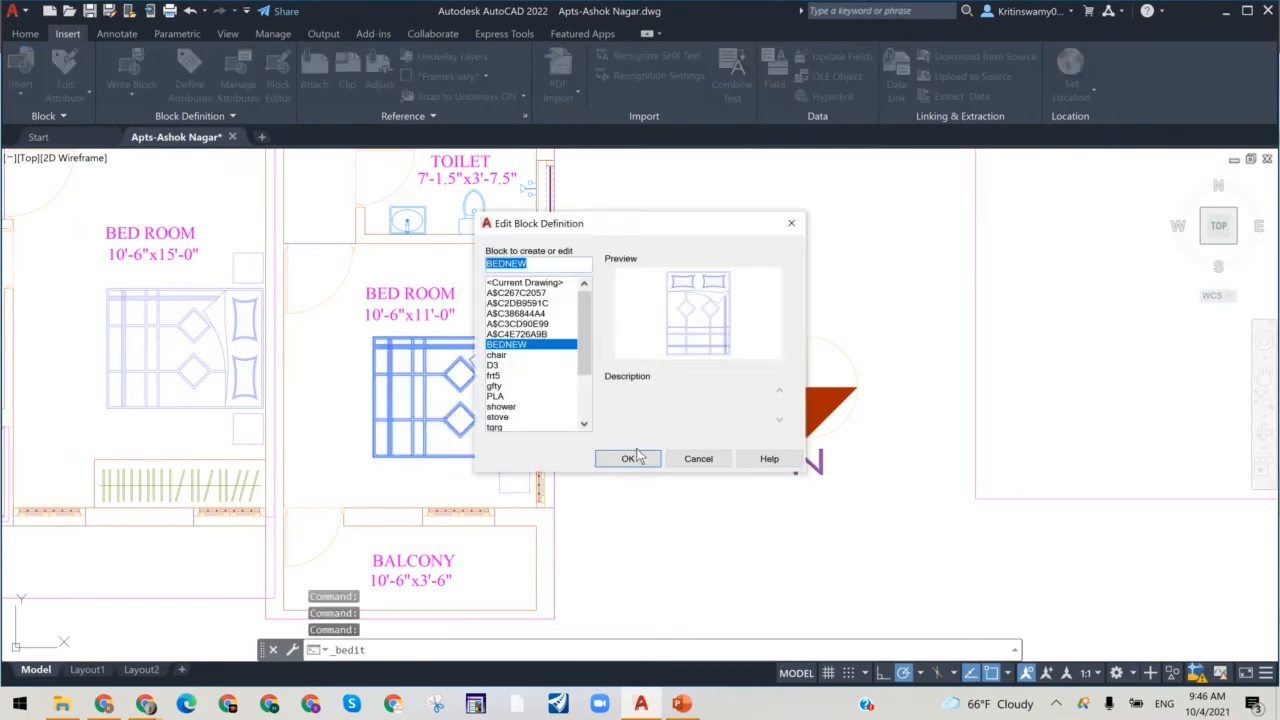
pyautogui.click(628, 458)
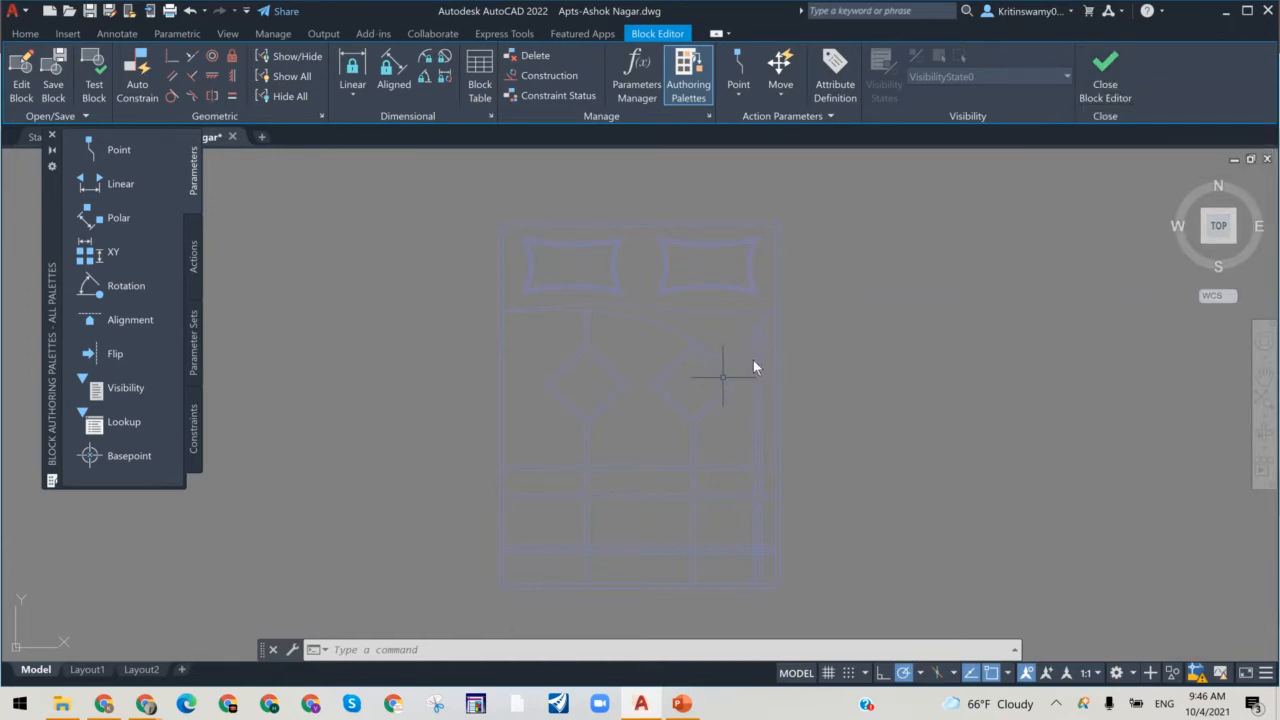
pyautogui.click(769, 450)
pyautogui.click(741, 431)
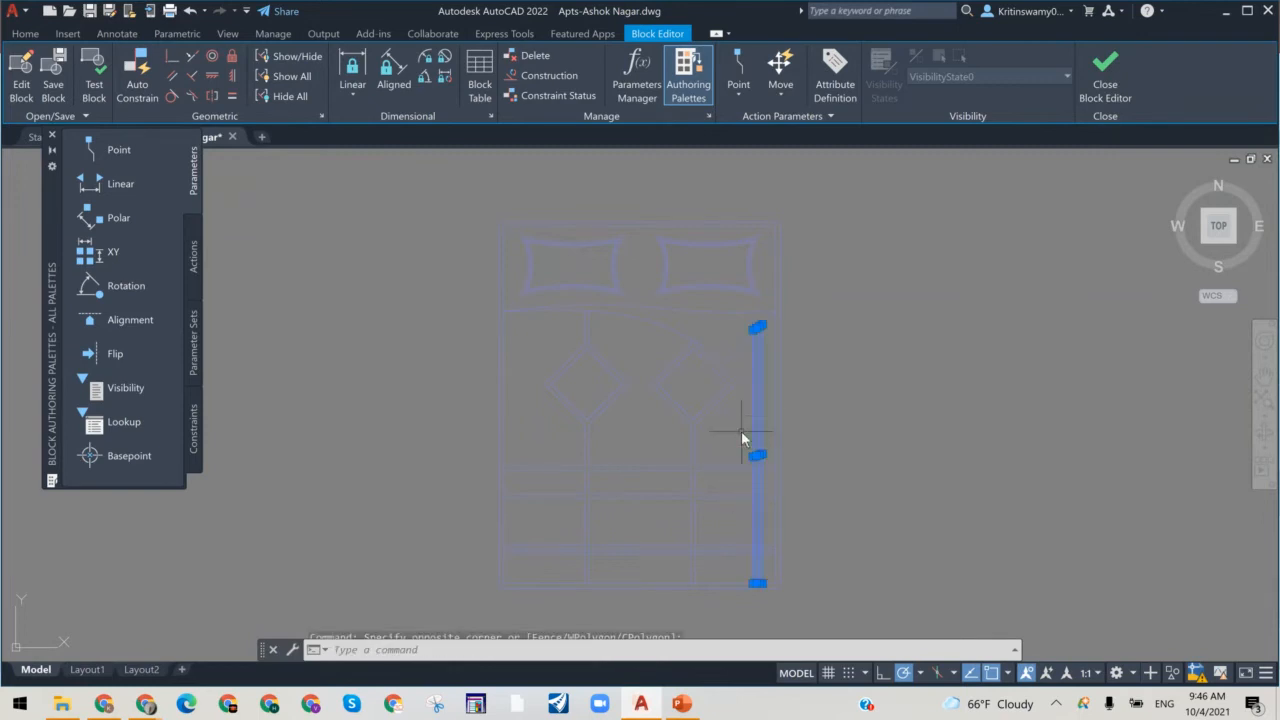
pyautogui.press('Delete')
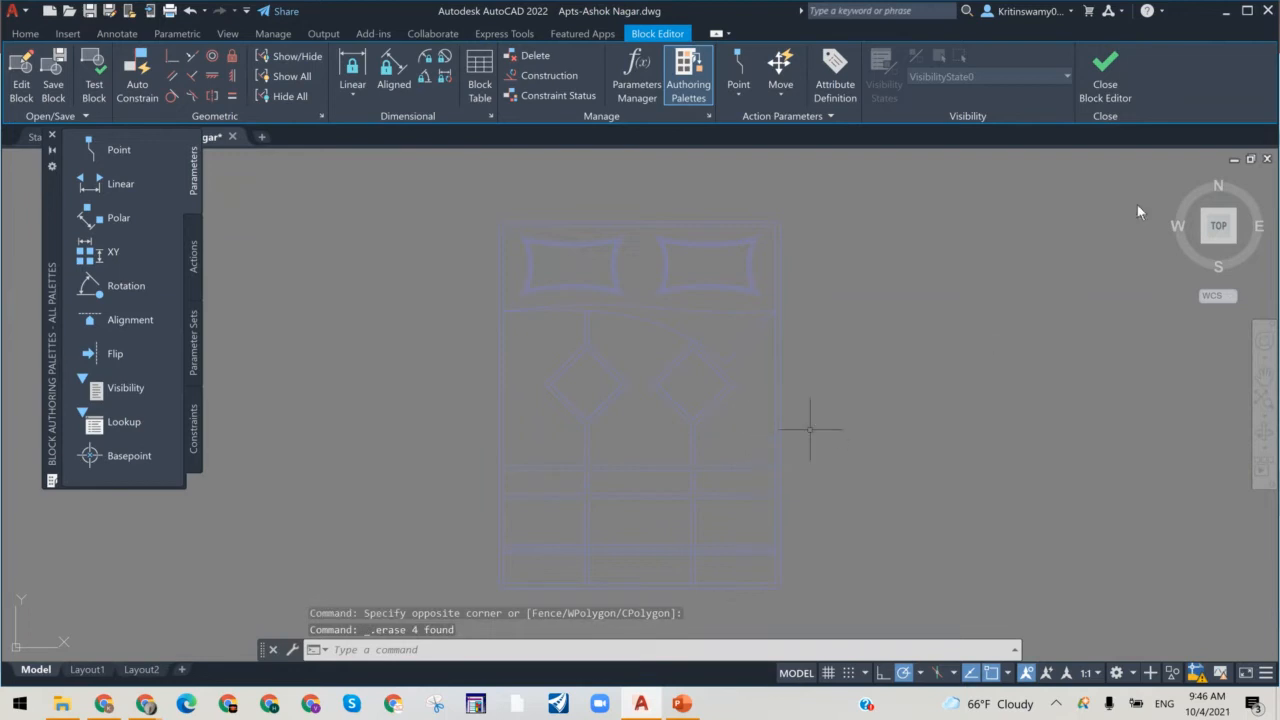
pyautogui.click(1106, 88)
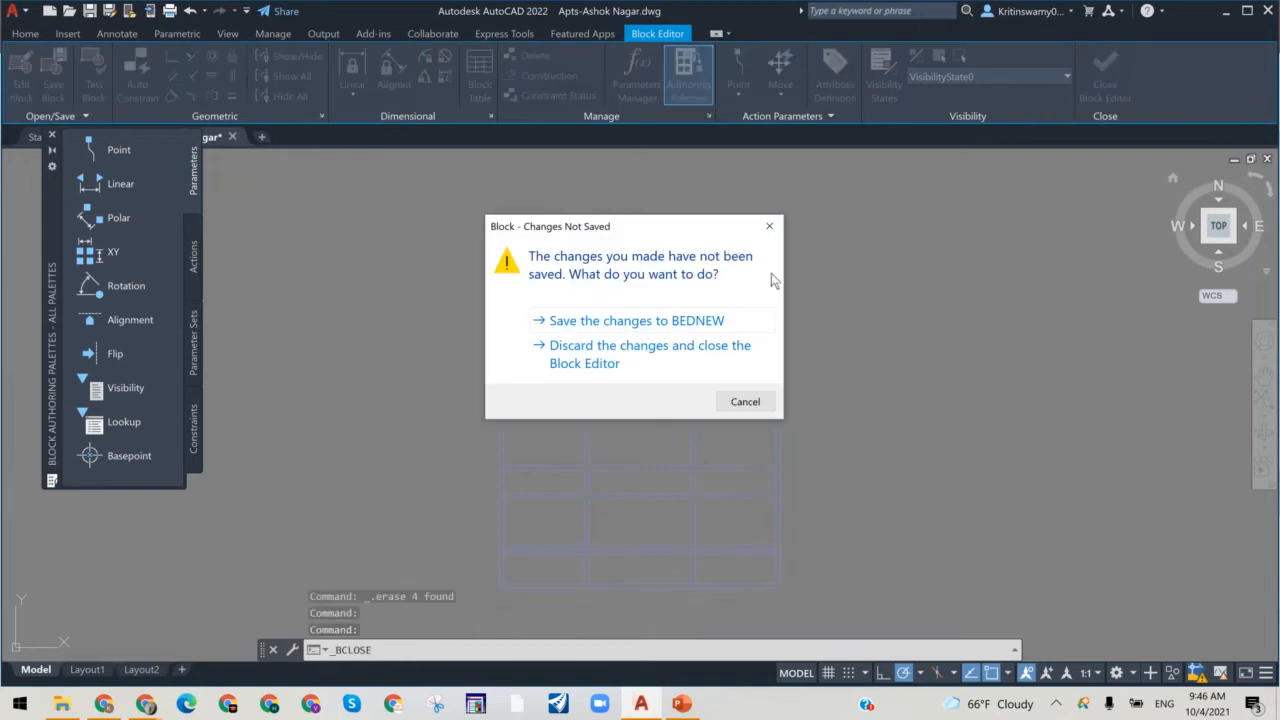
pyautogui.click(643, 322)
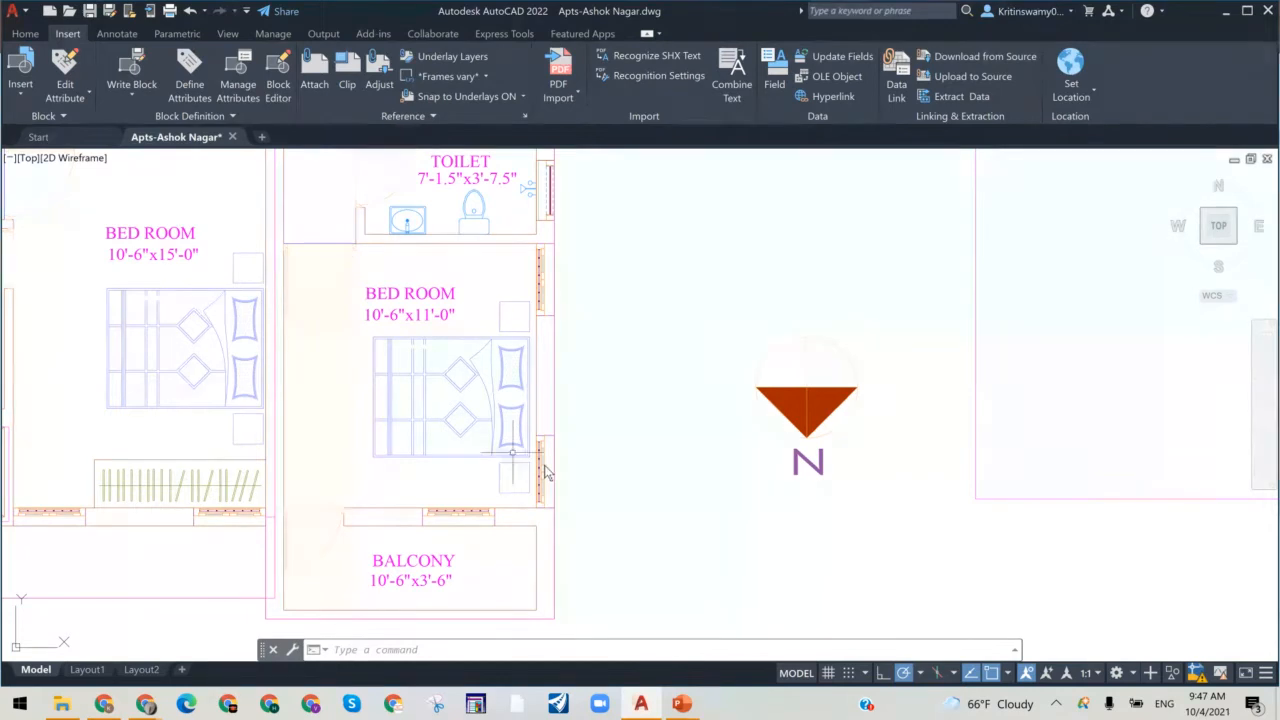
pyautogui.moveTo(546, 465); pyautogui.dragTo(1090, 494, button='middle')
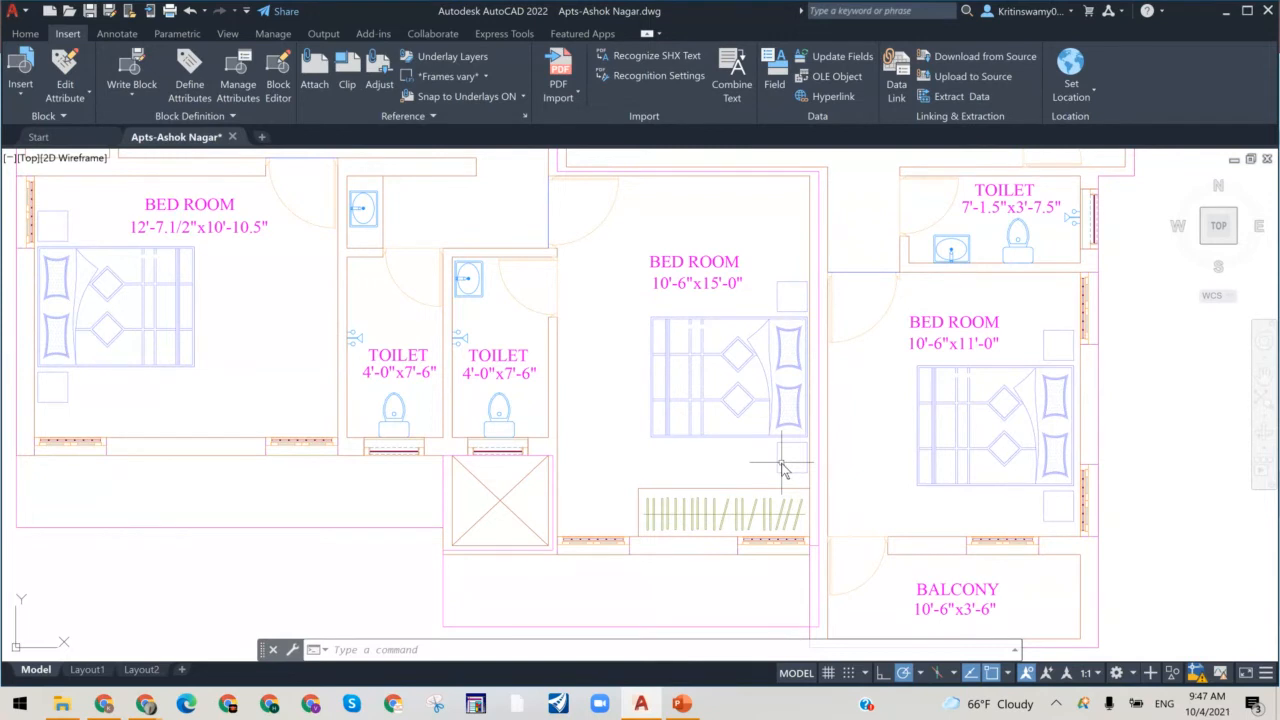
# Step: Undo the view pan, the saved BEDNEW change, the line erasure and the block editing session
pyautogui.hotkey('ctrl', 'z')
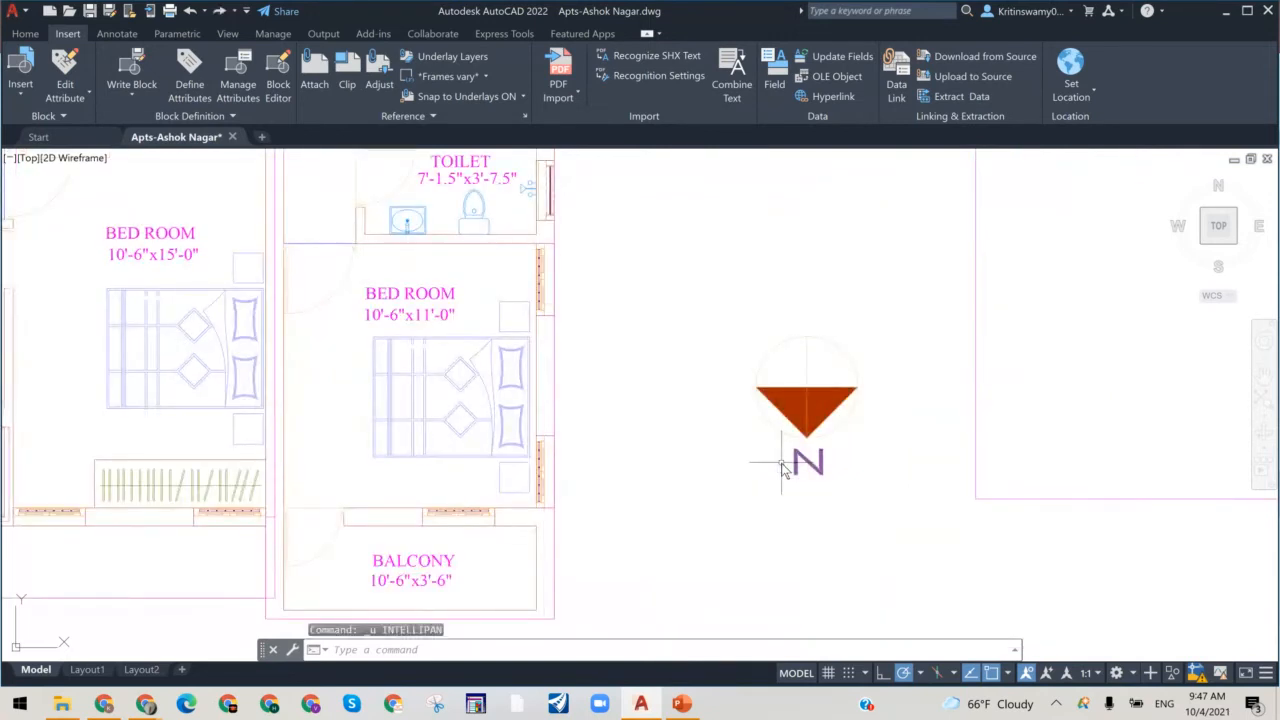
pyautogui.hotkey('ctrl', 'z')
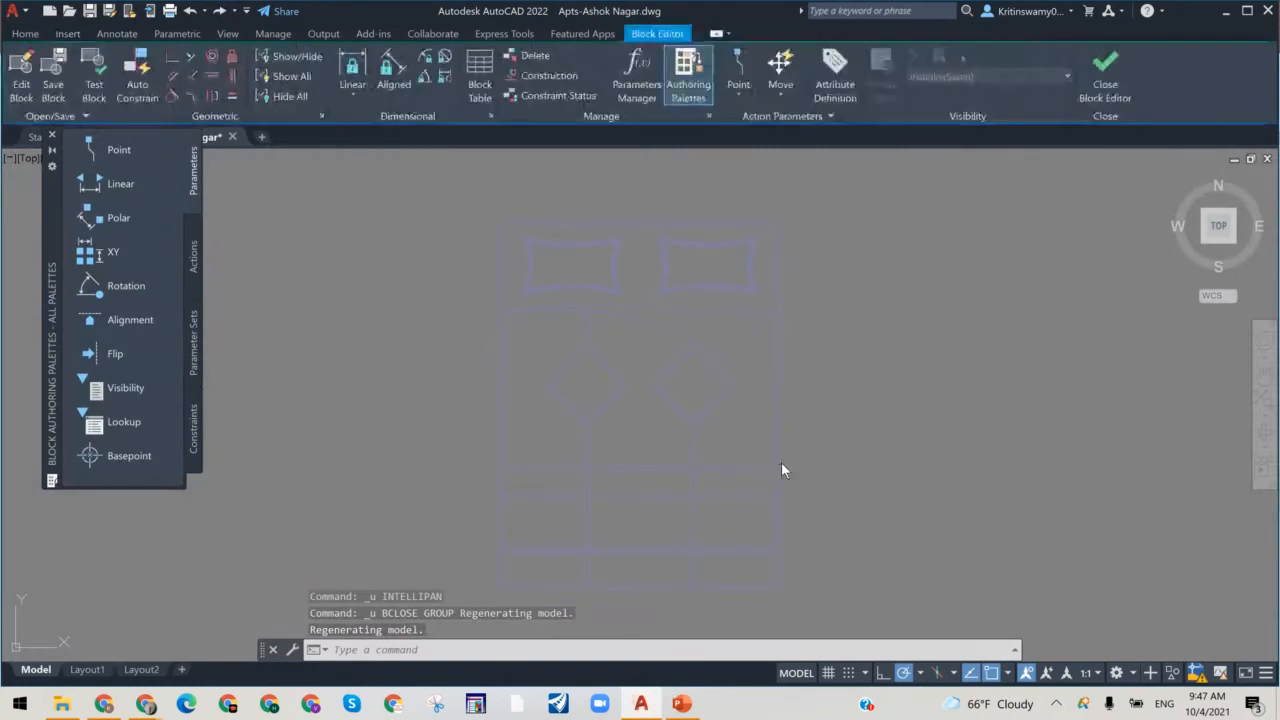
pyautogui.hotkey('ctrl', 'z')
pyautogui.hotkey('ctrl', 'z')
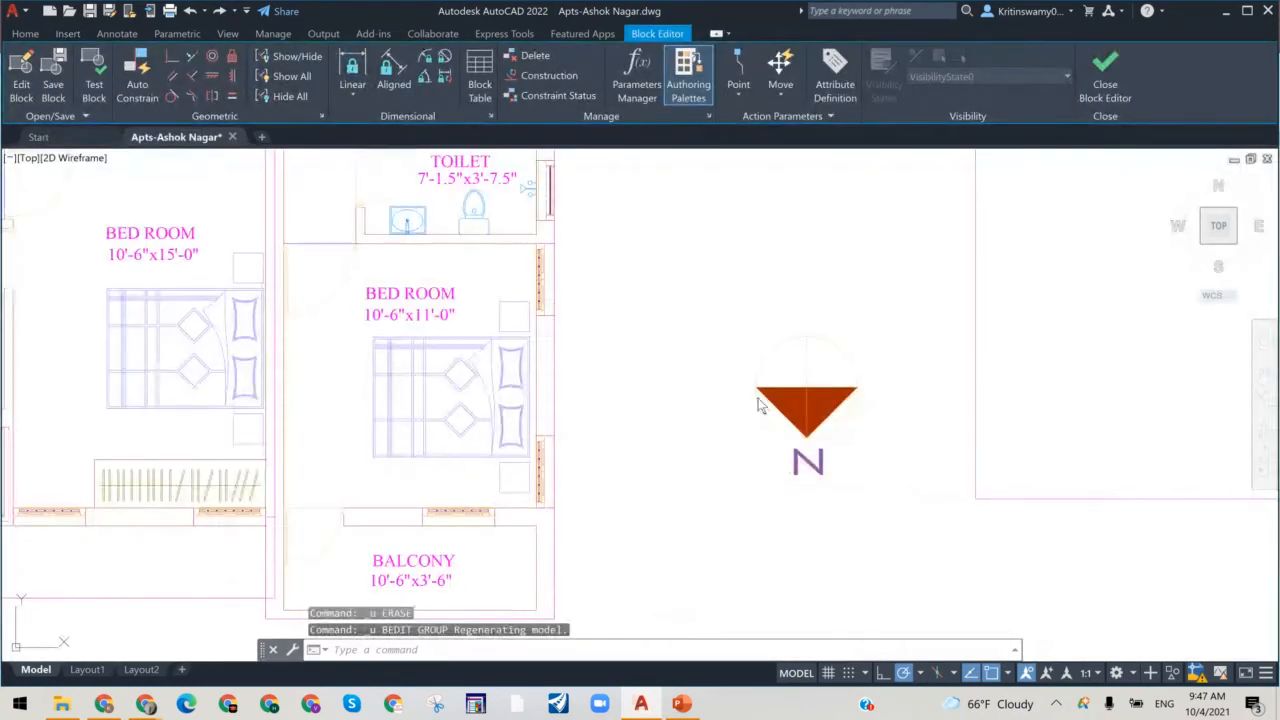
# Step: Open the bed block of the 10'-6"x11'-0" bedroom directly in the Block Editor, view it, and close the editor unchanged
pyautogui.click(477, 357)
pyautogui.rightClick(477, 357)
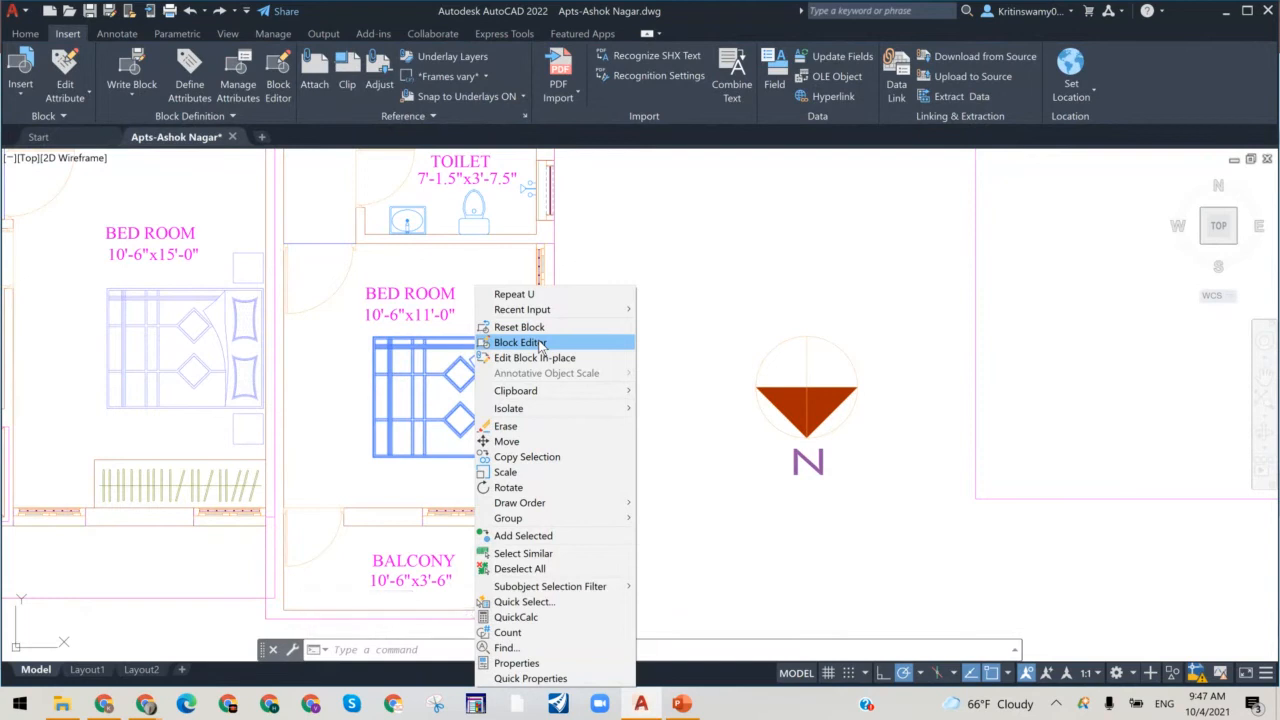
pyautogui.click(541, 343)
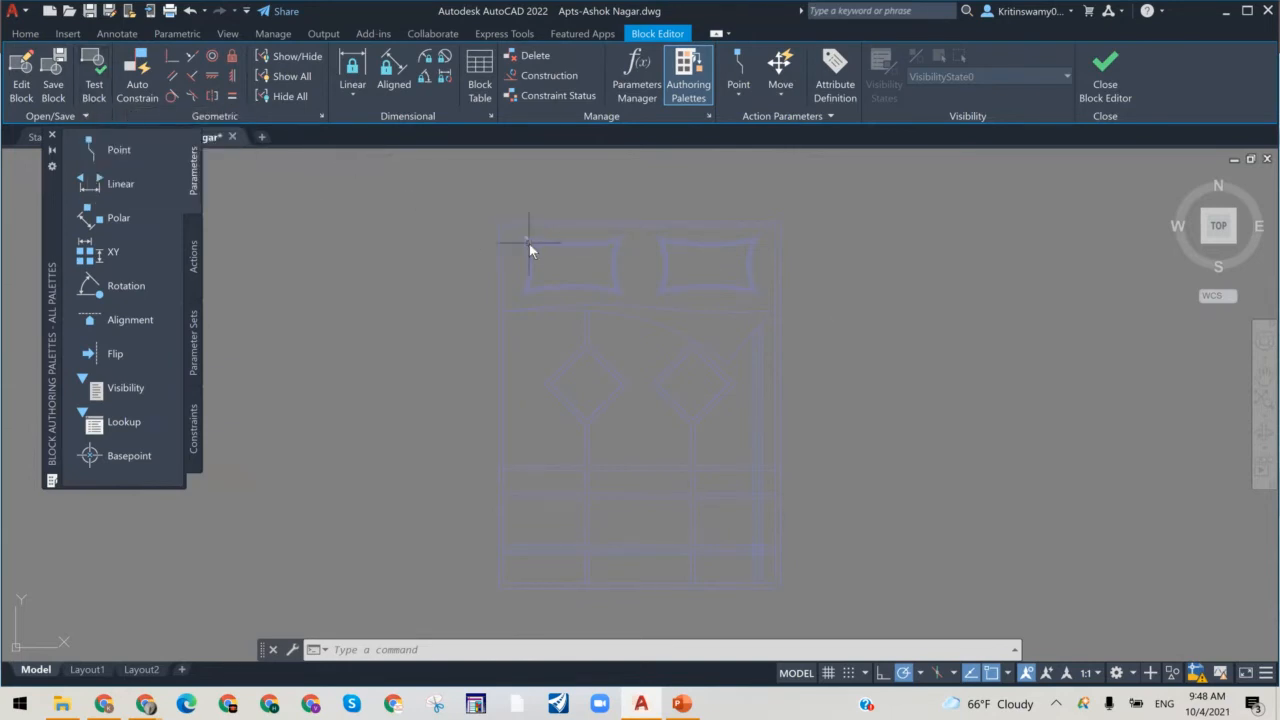
pyautogui.click(1105, 85)
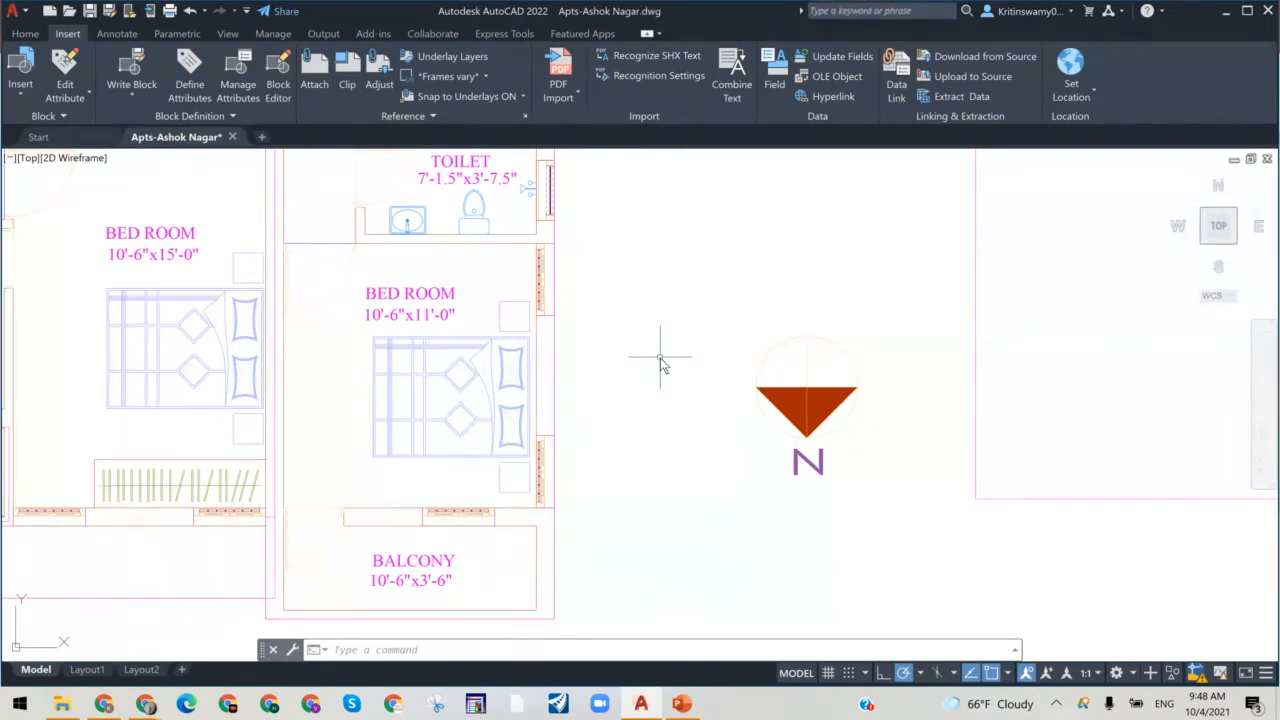
# Step: Select the same bed block and view its block editing options without choosing any
pyautogui.click(380, 360)
pyautogui.rightClick(382, 360)
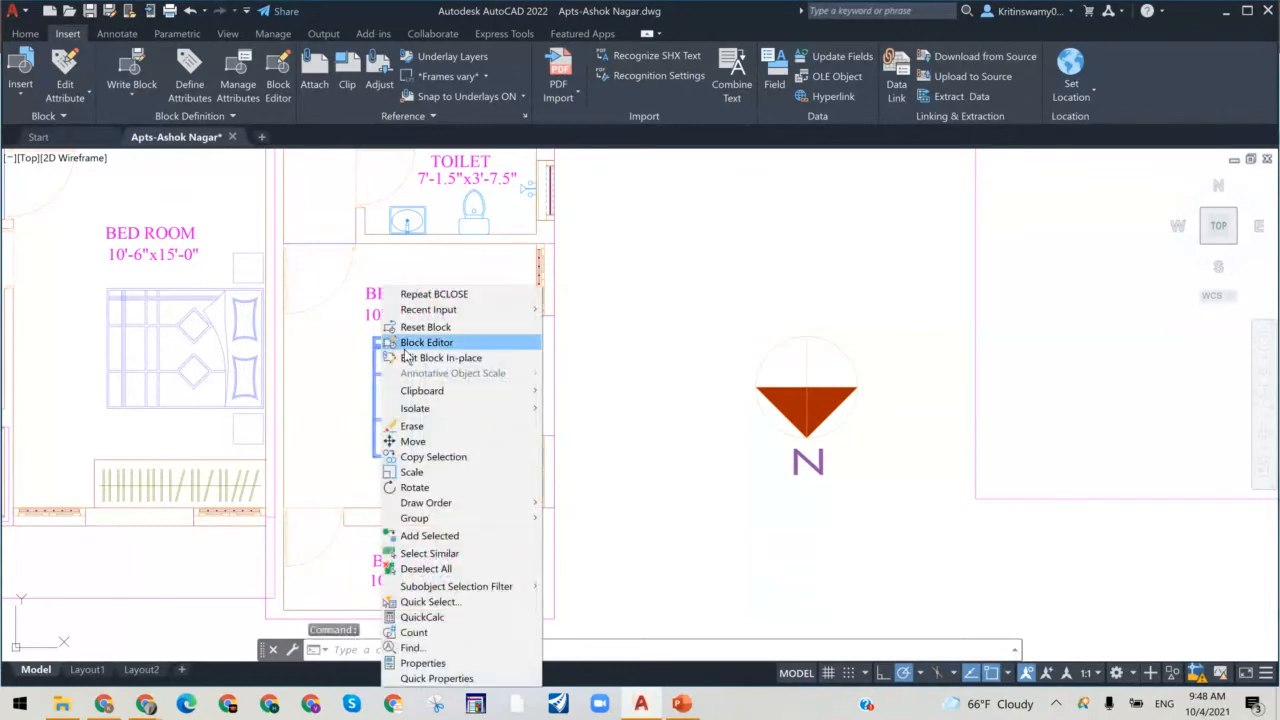
pyautogui.click(721, 312)
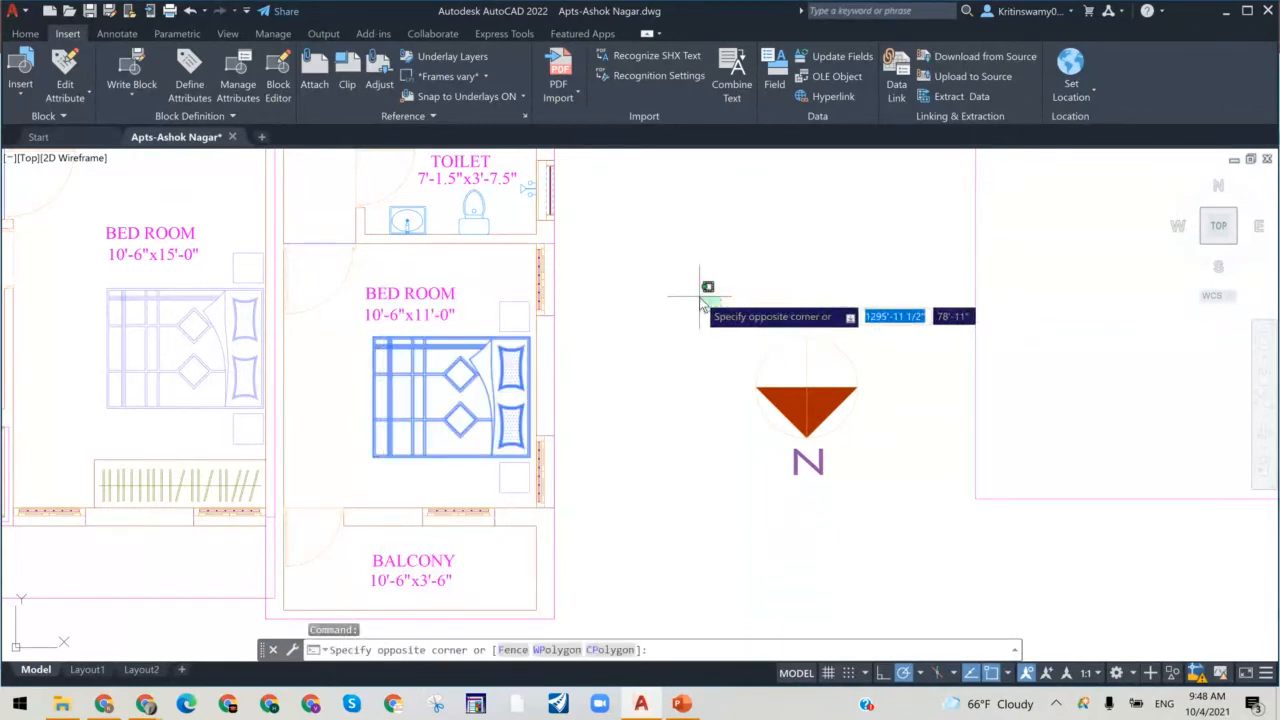
pyautogui.press('Escape')
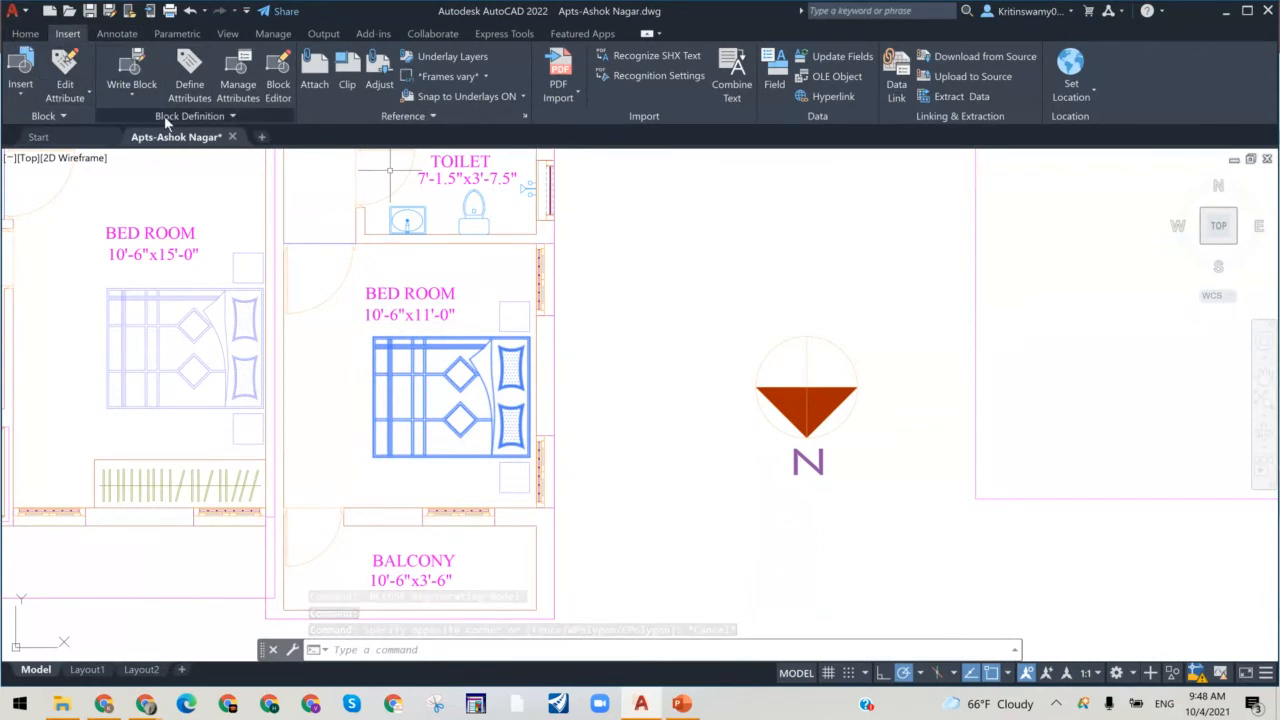
# Step: Open the list of block definitions for editing, browse it, and preview the True North block
pyautogui.click(279, 82)
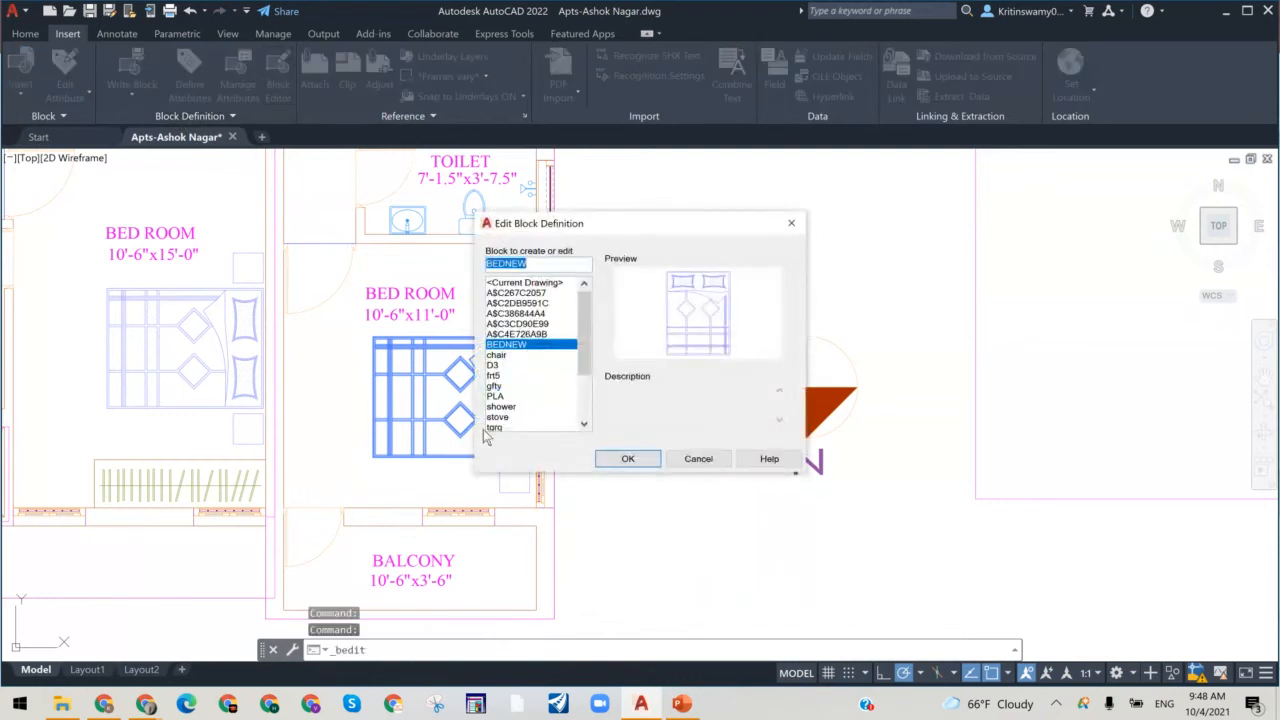
pyautogui.scroll(-3, 514, 340)
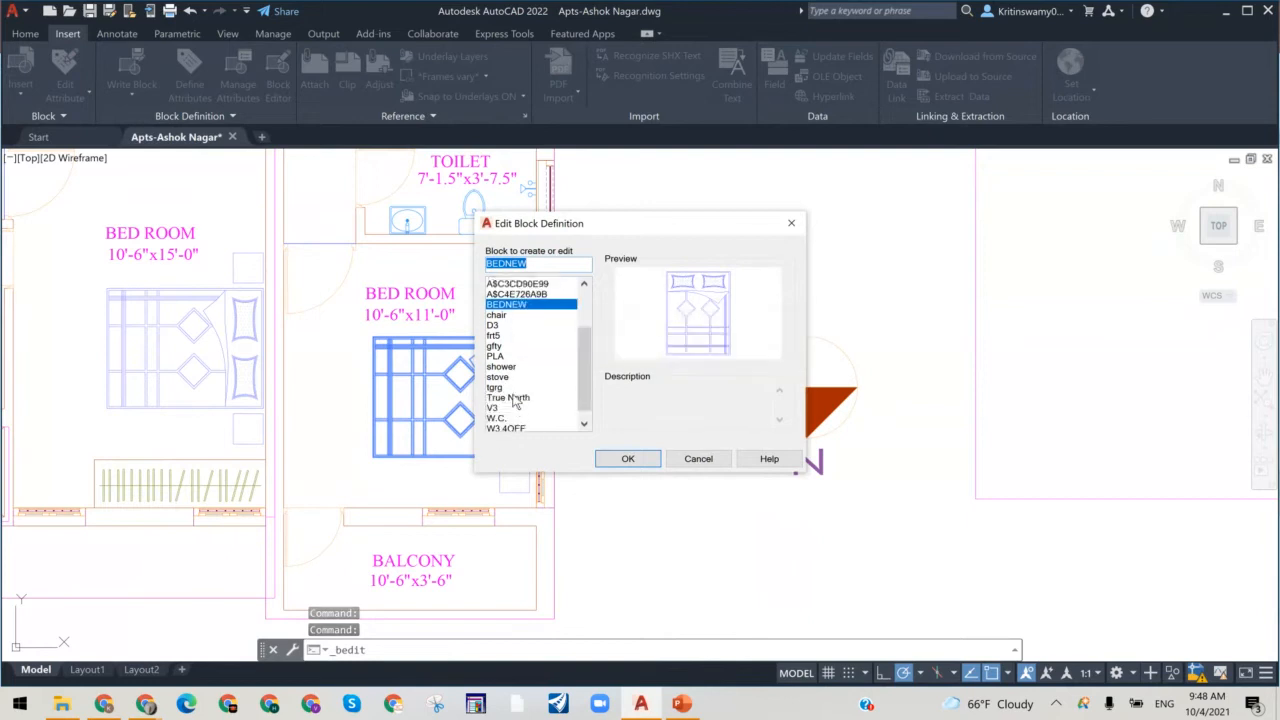
pyautogui.scroll(5, 514, 400)
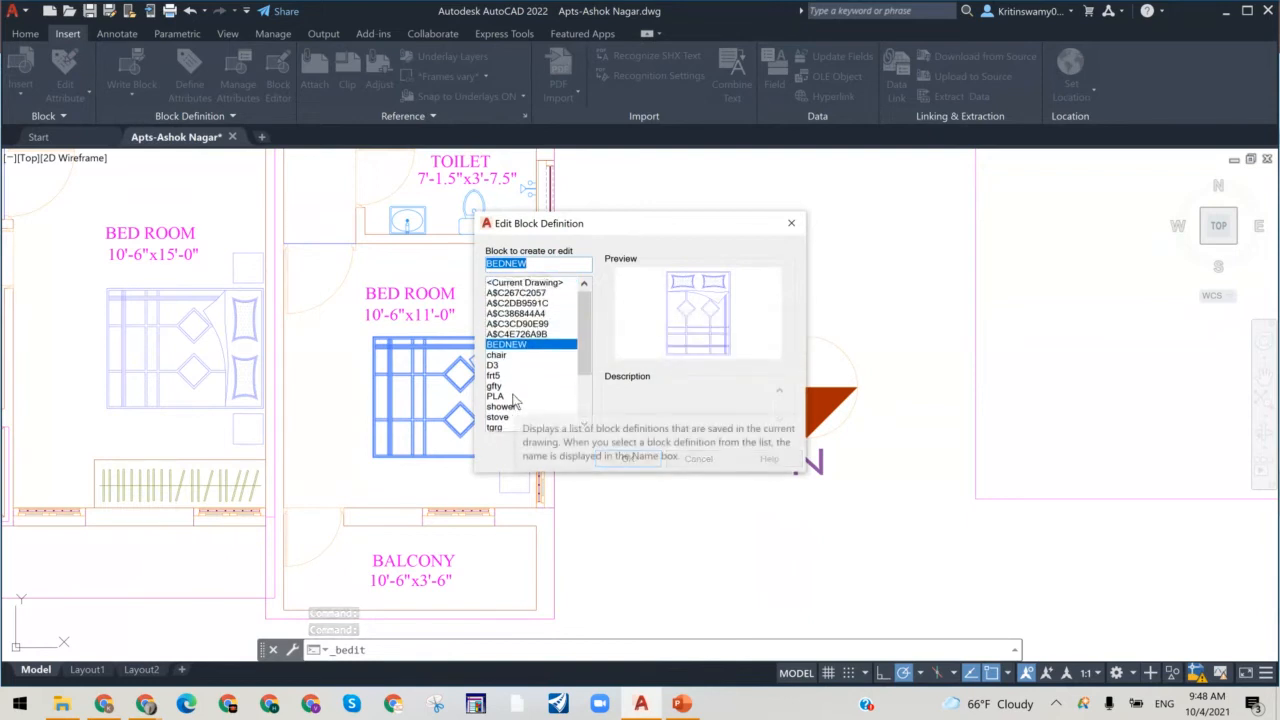
pyautogui.scroll(-5, 514, 400)
pyautogui.click(516, 366)
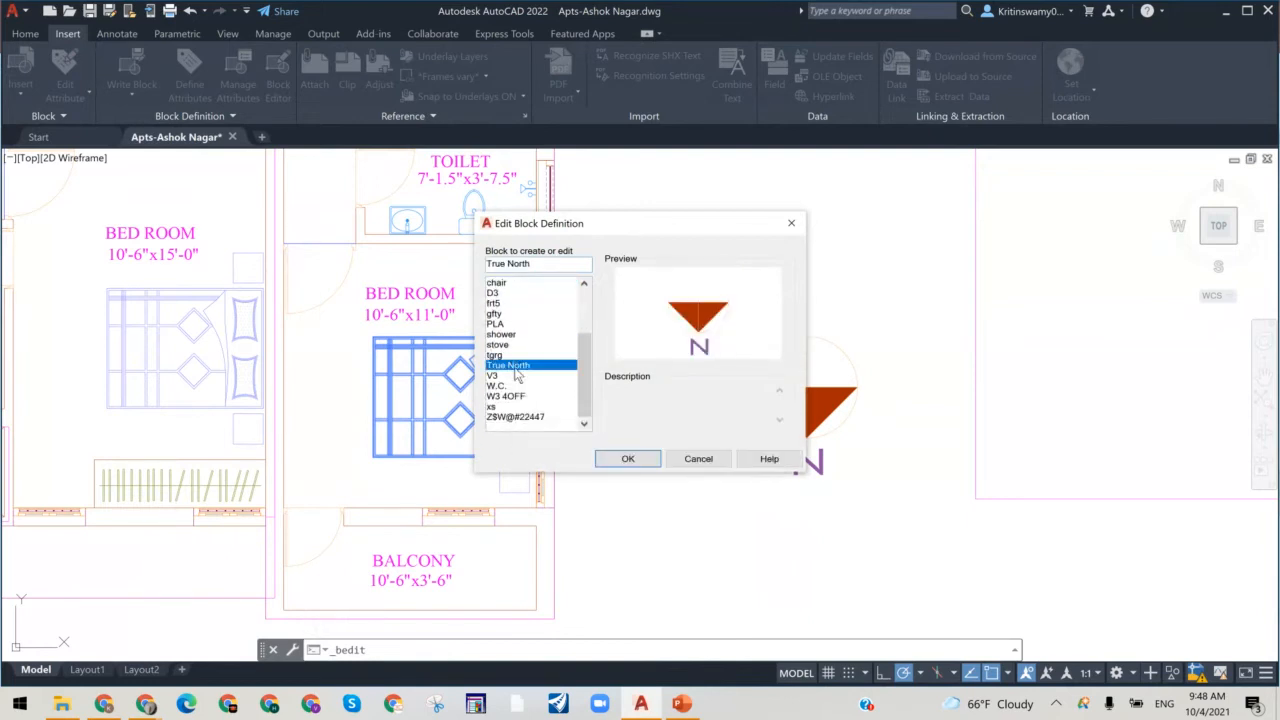
pyautogui.scroll(1, 515, 373)
pyautogui.scroll(3, 516, 373)
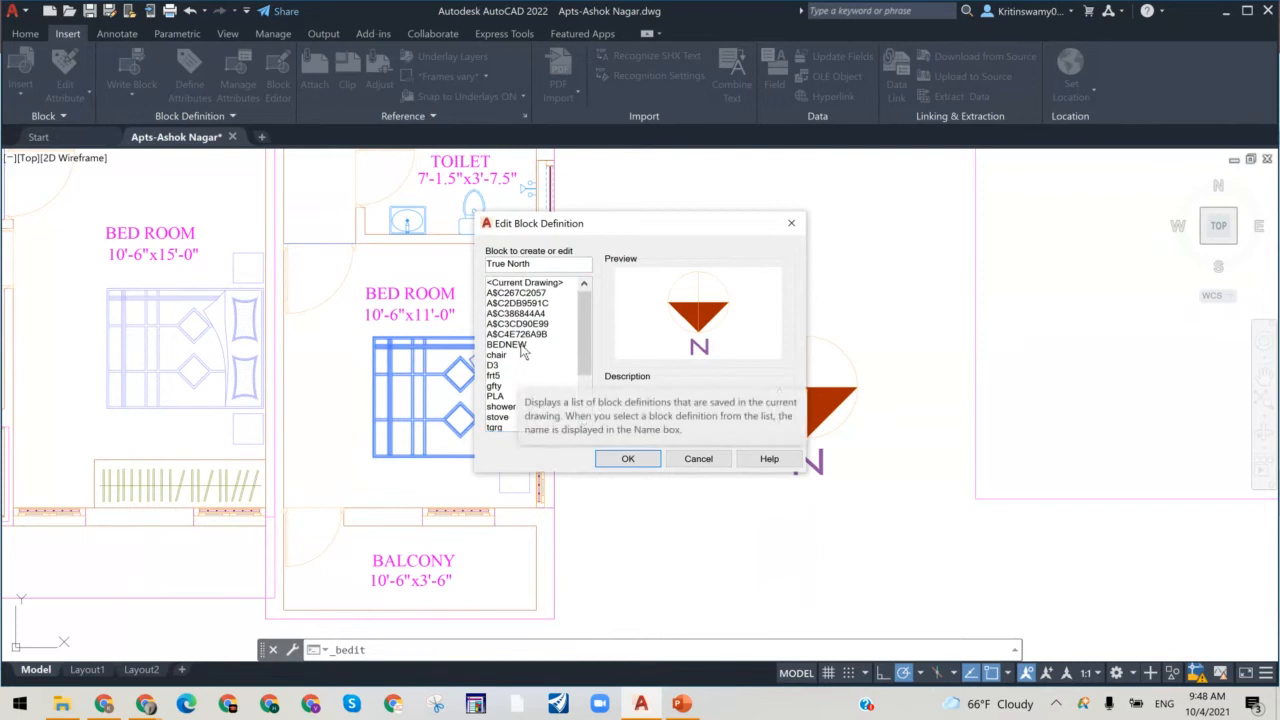
# Step: Open the BEDNEW definition from the list in the Block Editor, view it, and close the editor unchanged
pyautogui.click(507, 344)
pyautogui.click(624, 460)
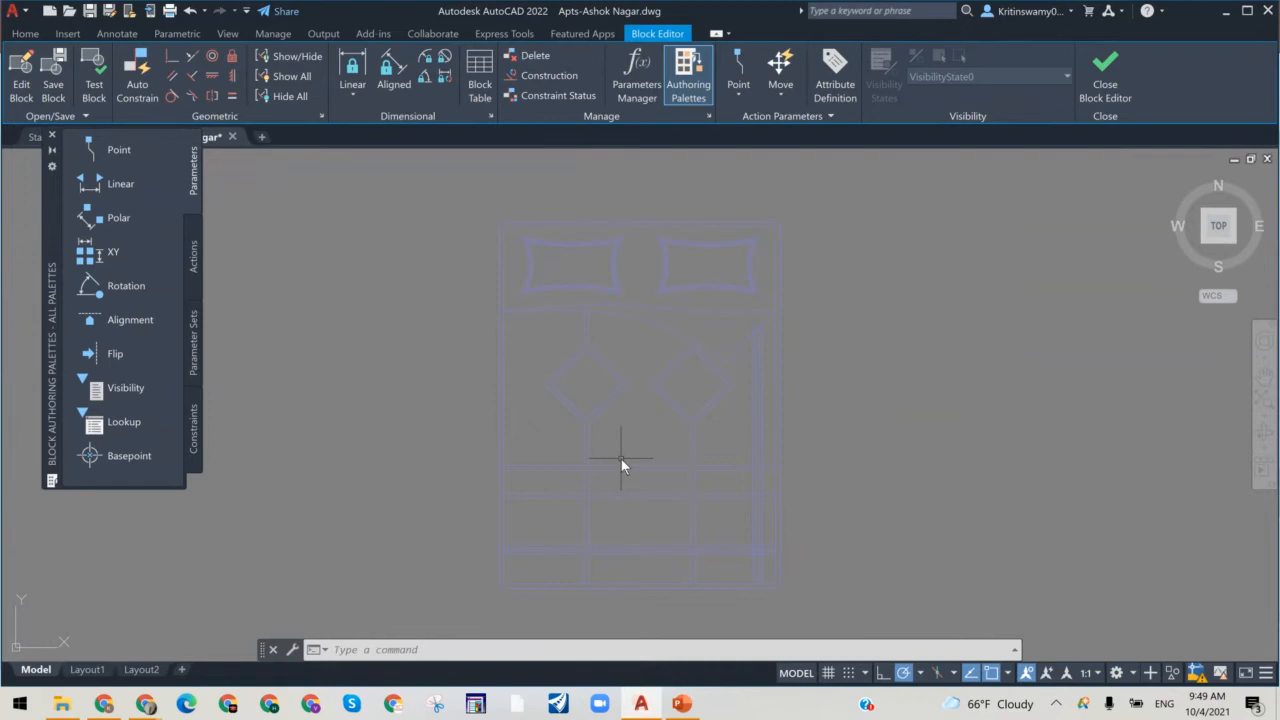
pyautogui.click(1104, 88)
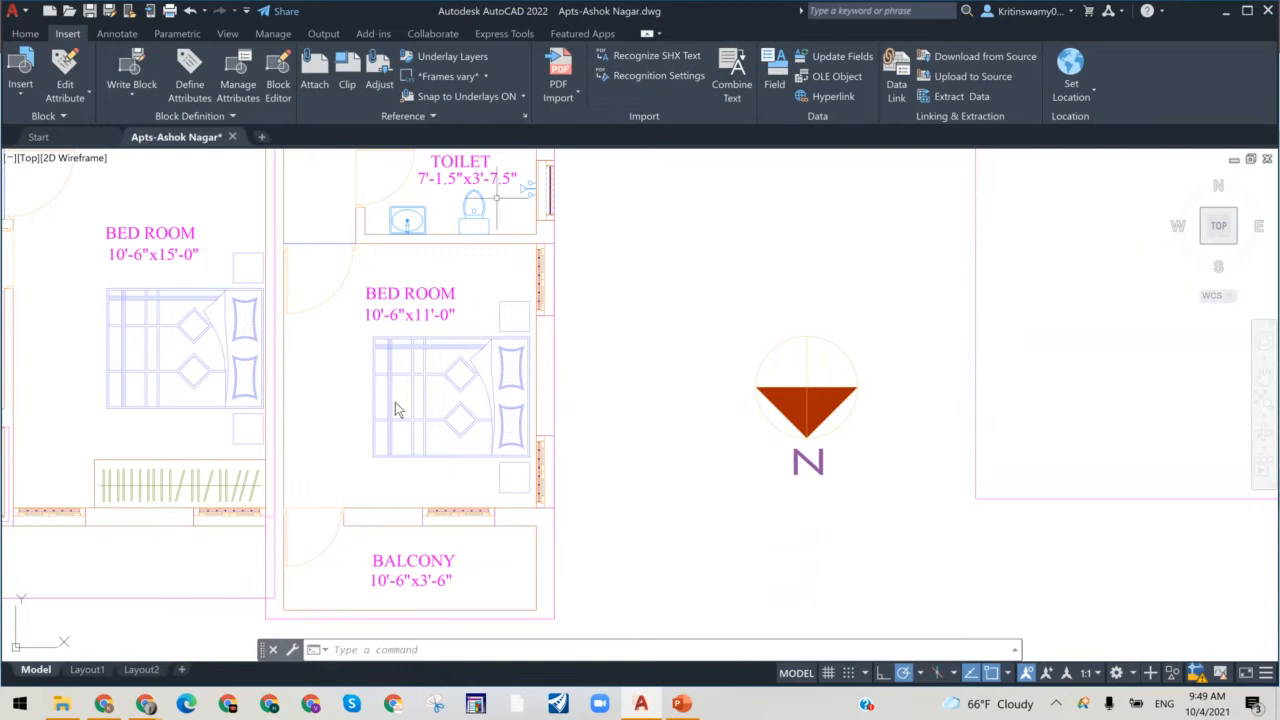
# Step: Switch to PowerPoint to view the "Modify a CAD Block" slide and return to the AutoCAD drawing
pyautogui.click(682, 704)
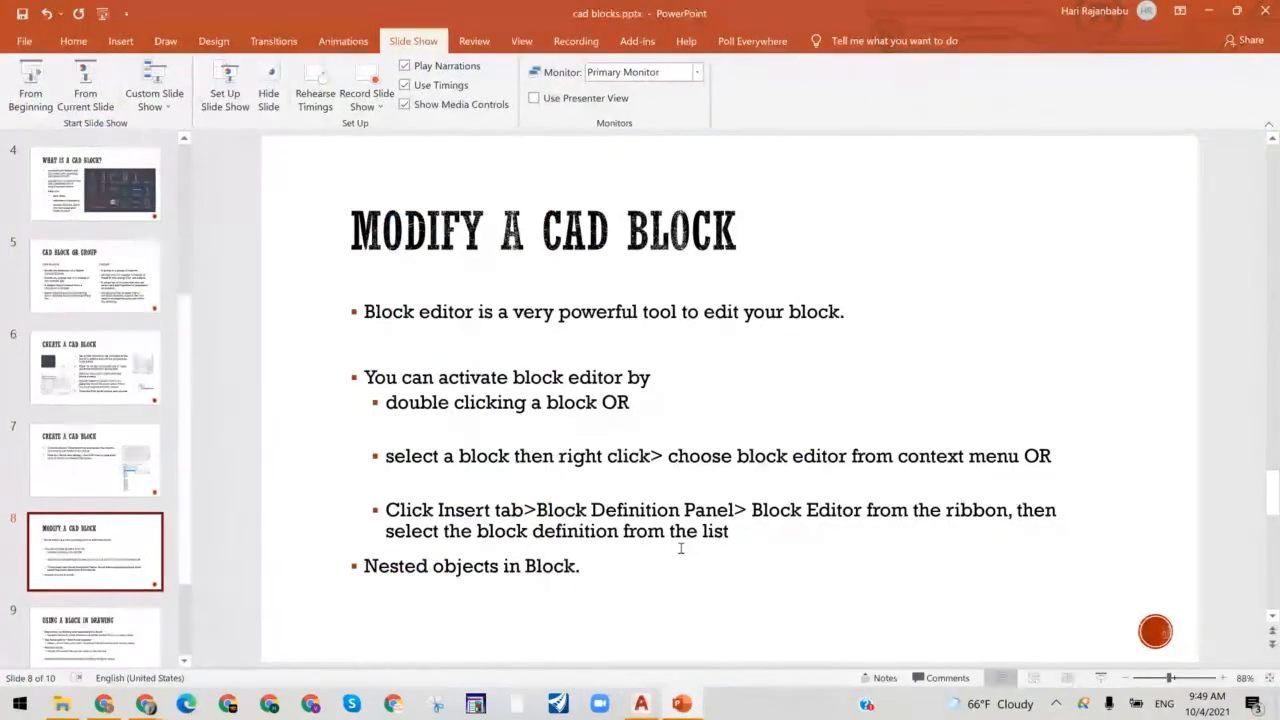
pyautogui.click(640, 703)
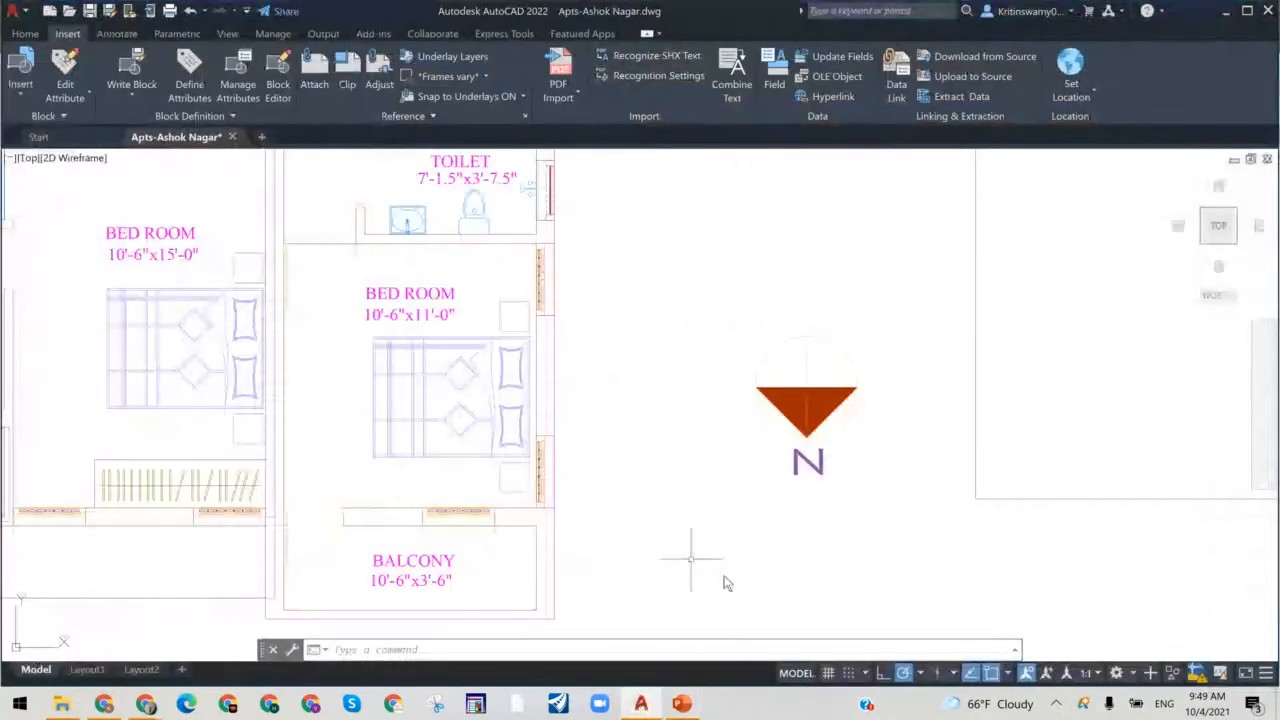
# Step: Start in-place editing of the table-and-chairs block in the 10'-10.1/2"x10'-0" dining room and toggle its nested reference tree
pyautogui.scroll(-3, 723, 580)
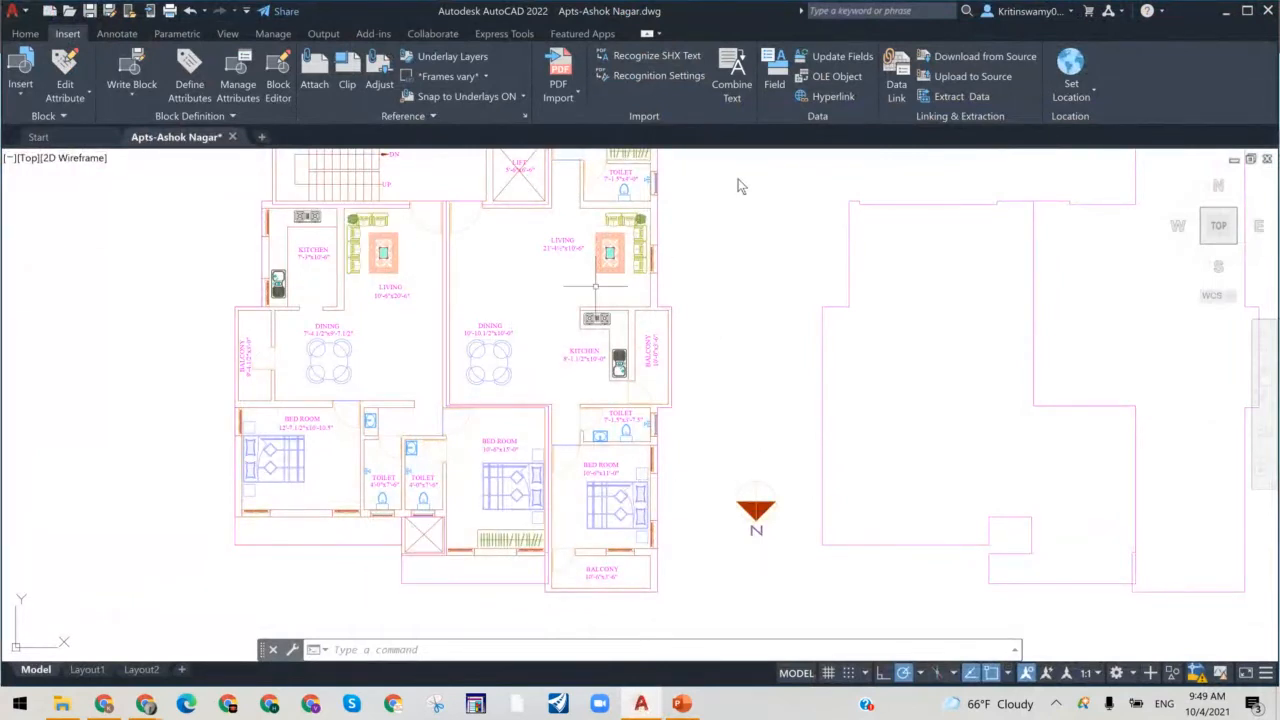
pyautogui.scroll(2, 702, 186)
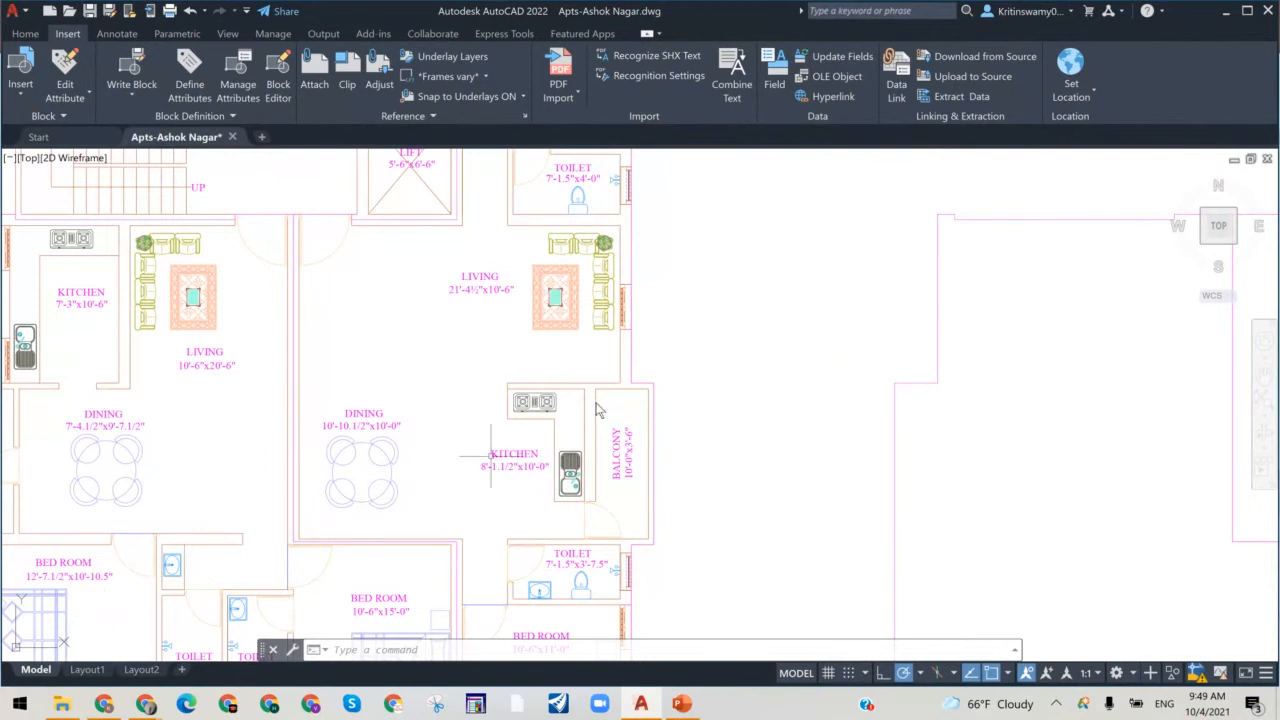
pyautogui.click(336, 488)
pyautogui.rightClick(334, 488)
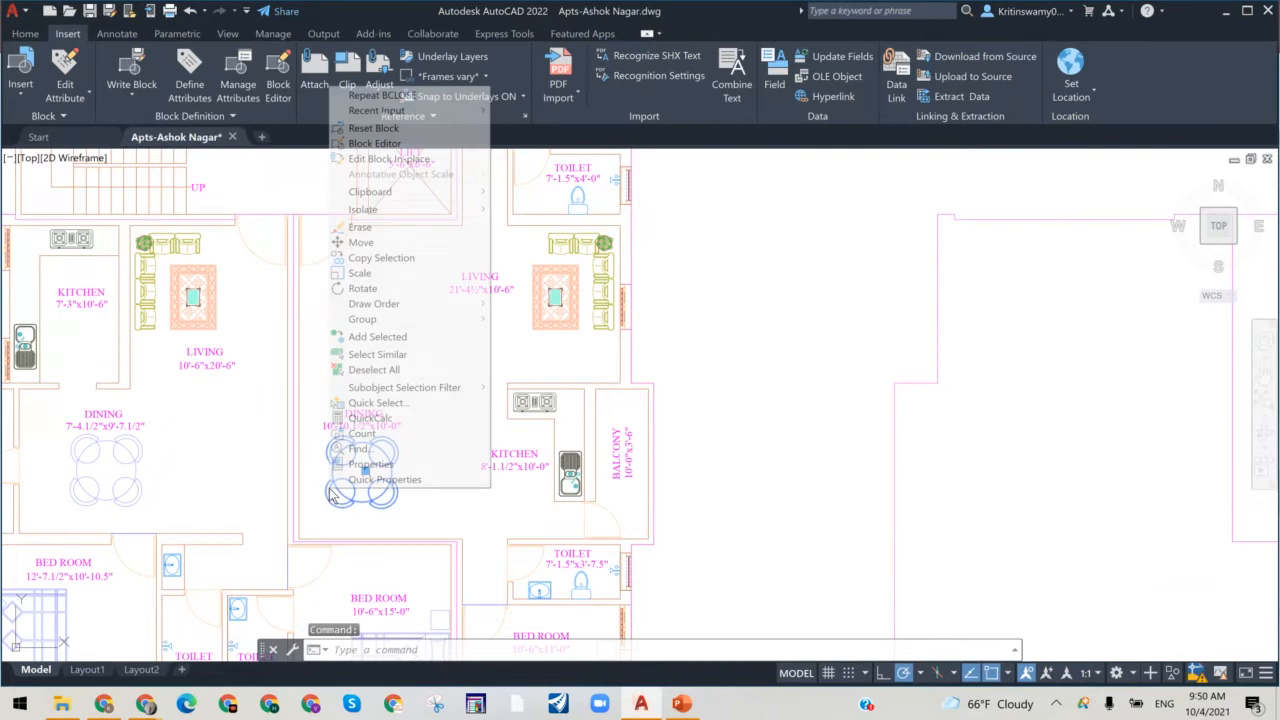
pyautogui.click(461, 158)
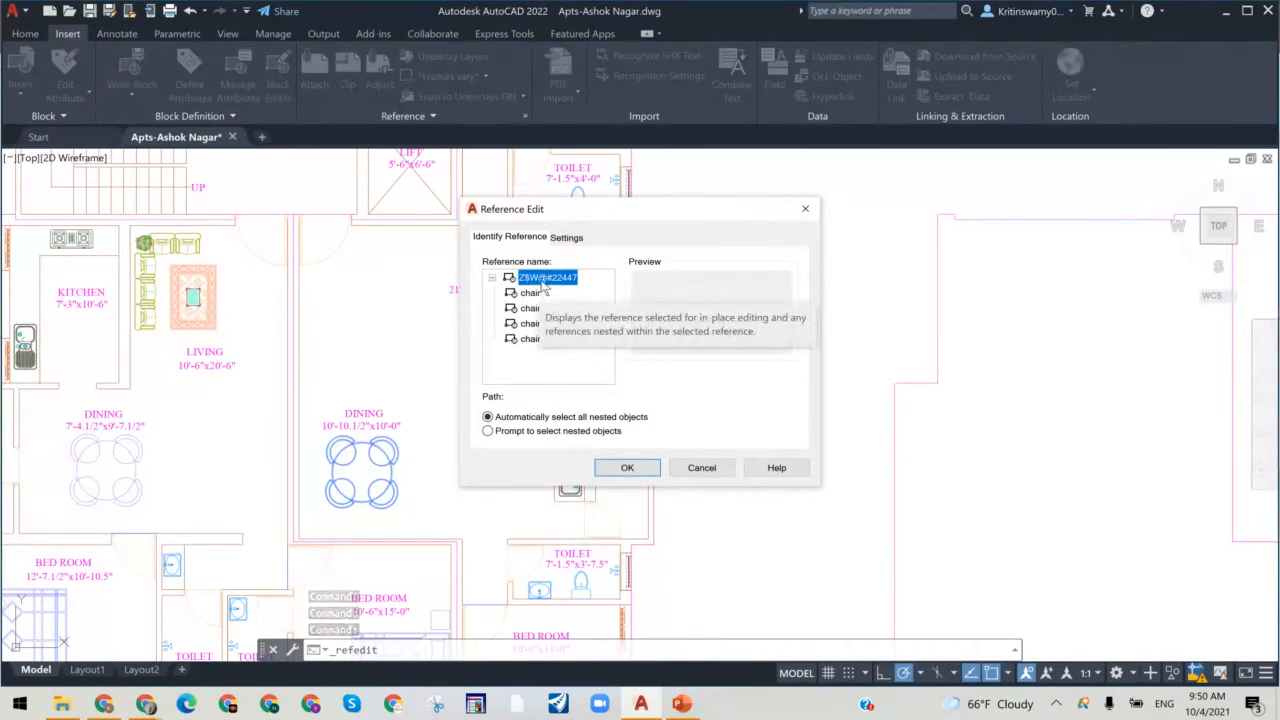
pyautogui.click(491, 277)
pyautogui.click(491, 277)
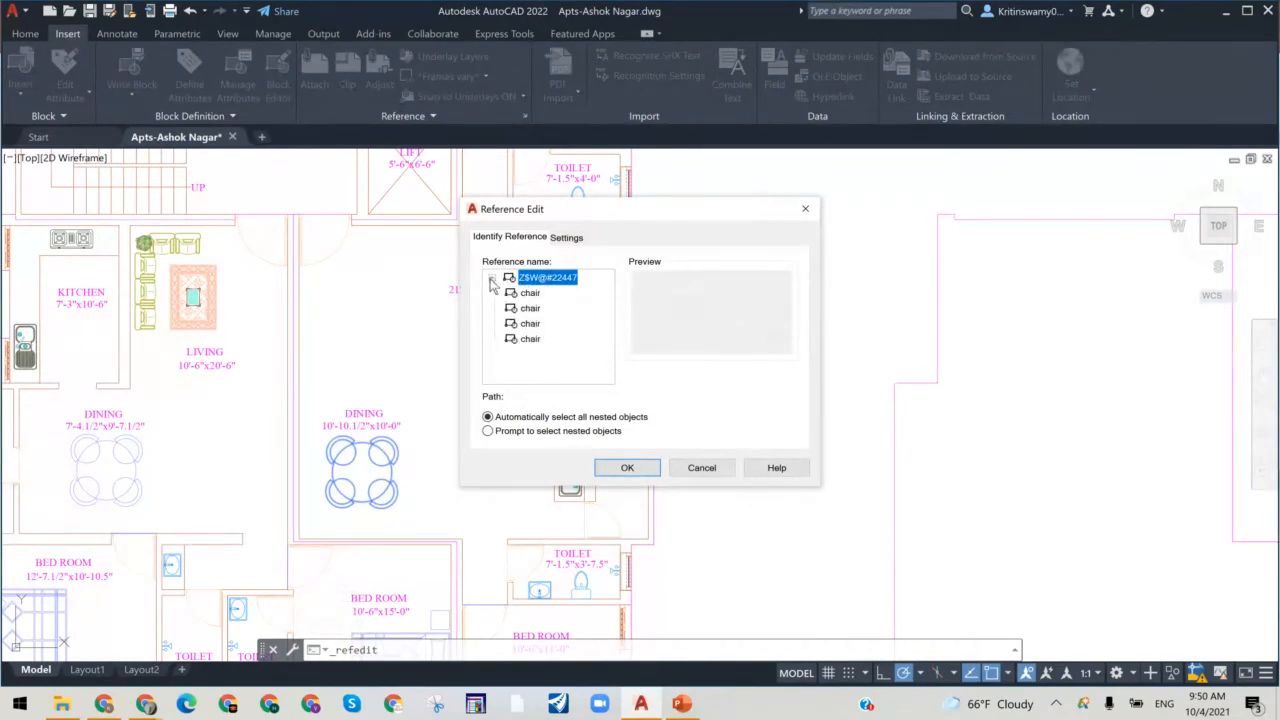
# Step: Highlight the nested chair references of the dining block one after another, and reselect the parent reference
pyautogui.click(522, 293)
pyautogui.click(528, 308)
pyautogui.click(529, 323)
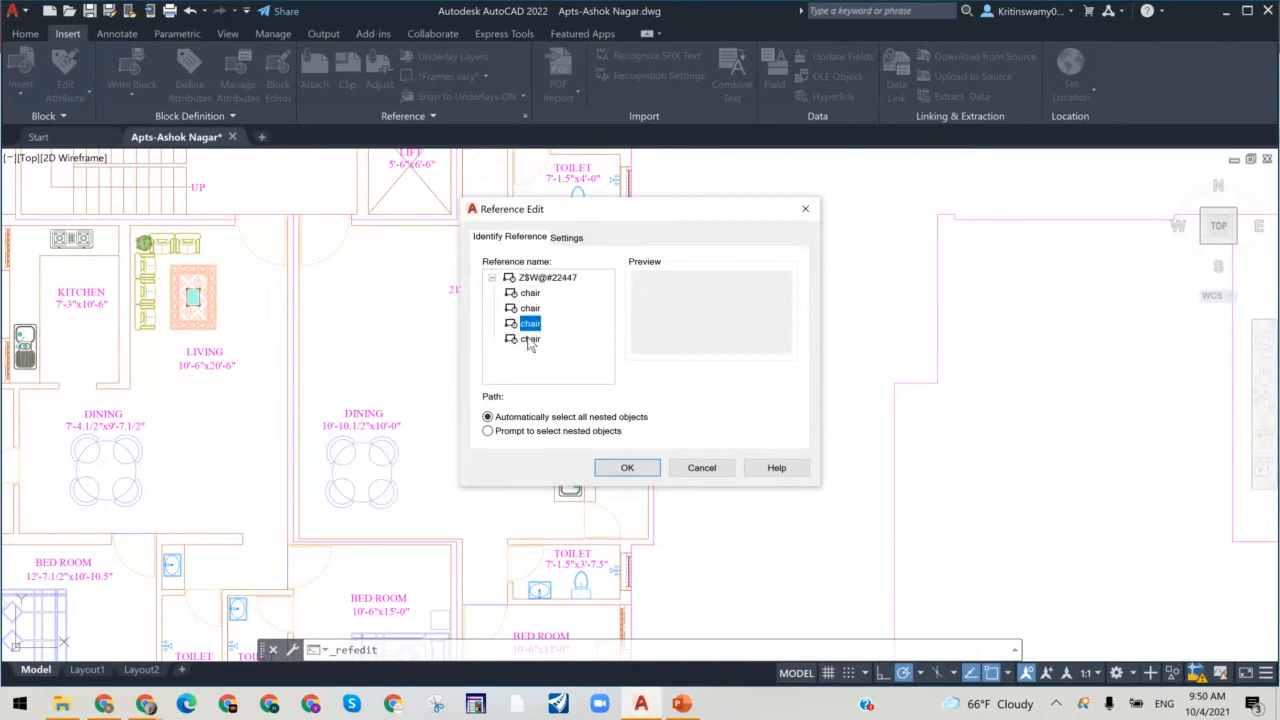
pyautogui.click(529, 339)
pyautogui.click(529, 323)
pyautogui.click(531, 308)
pyautogui.click(541, 280)
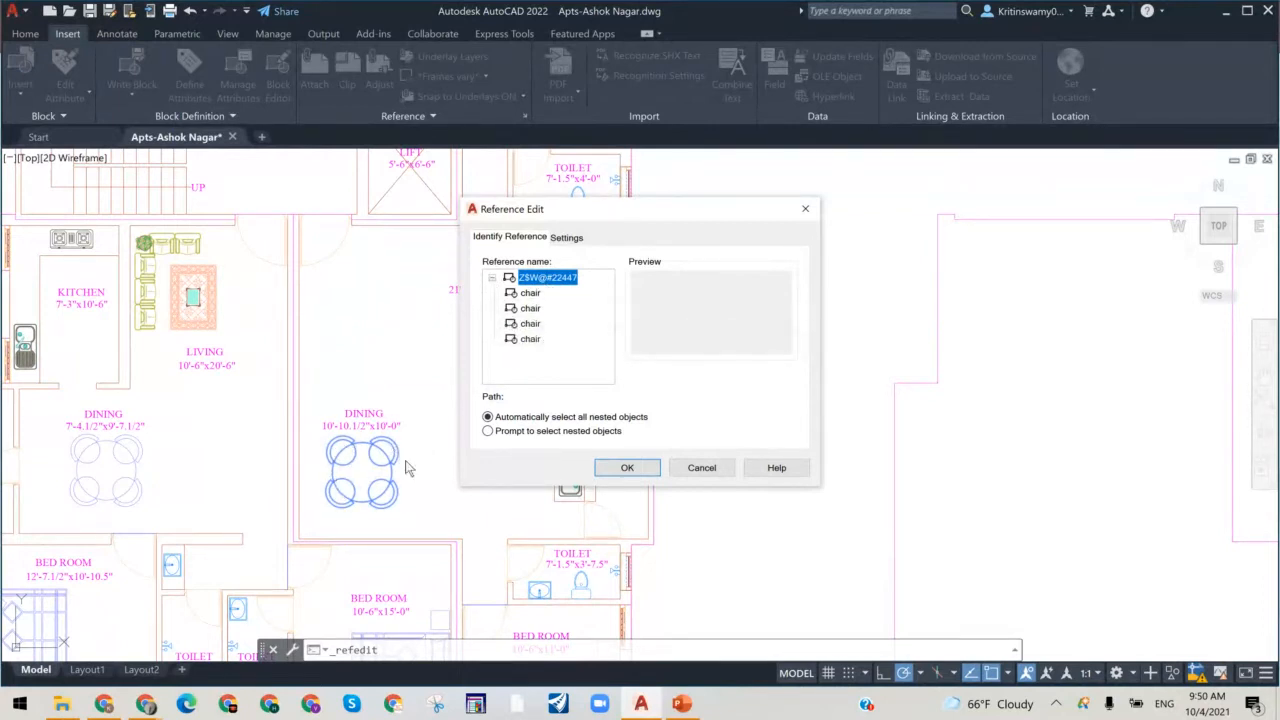
# Step: Collapse and expand the parent reference, highlight the first three nested chairs again, and cancel the in-place edit
pyautogui.click(492, 278)
pyautogui.click(492, 278)
pyautogui.click(529, 293)
pyautogui.click(530, 309)
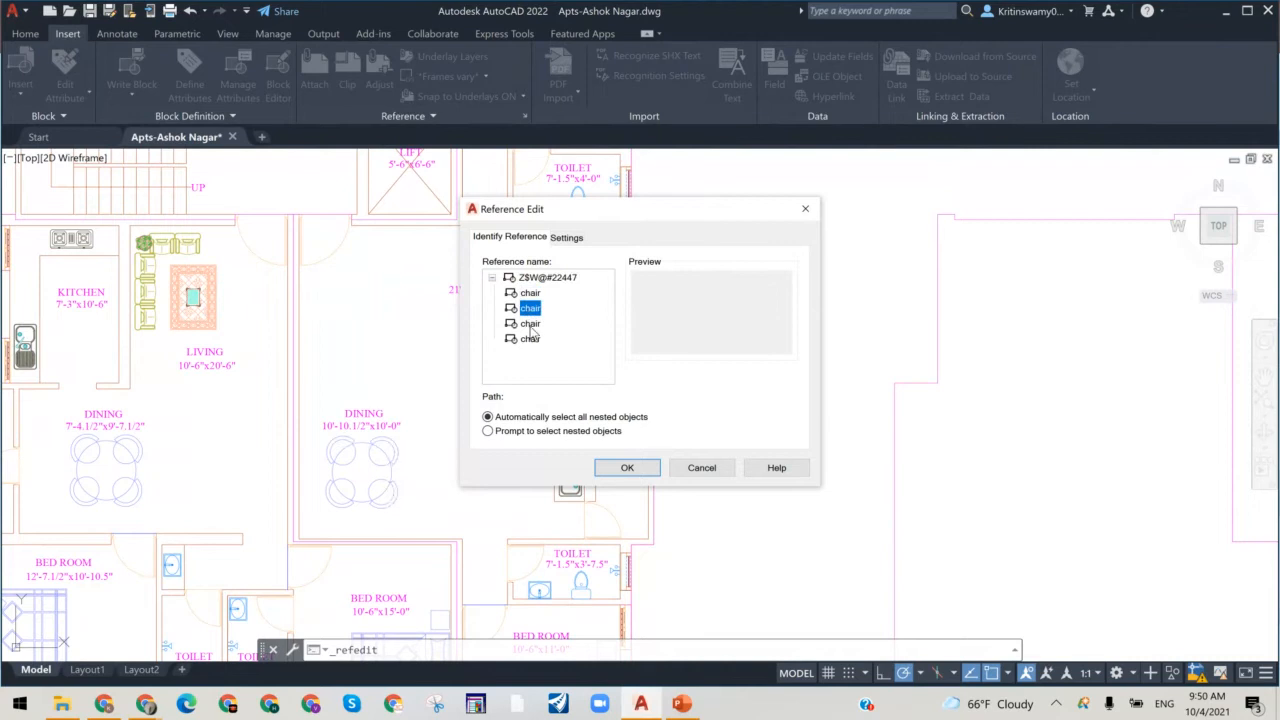
pyautogui.click(530, 324)
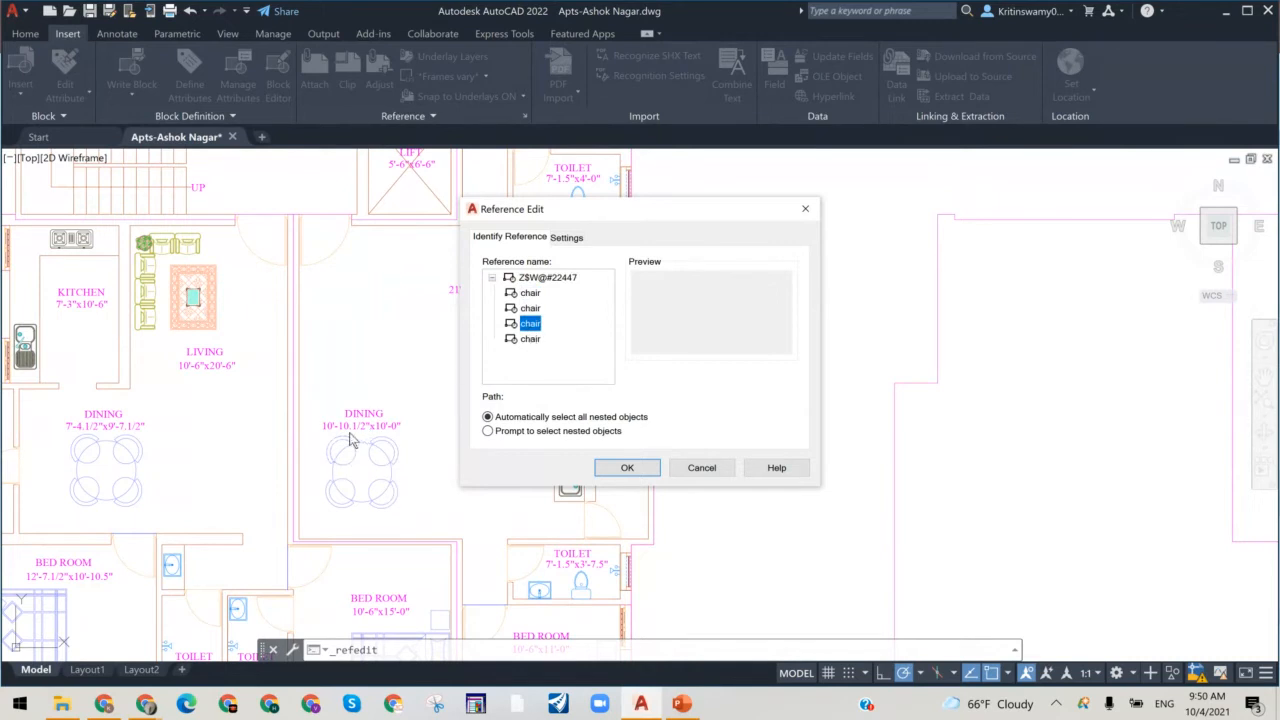
pyautogui.click(690, 470)
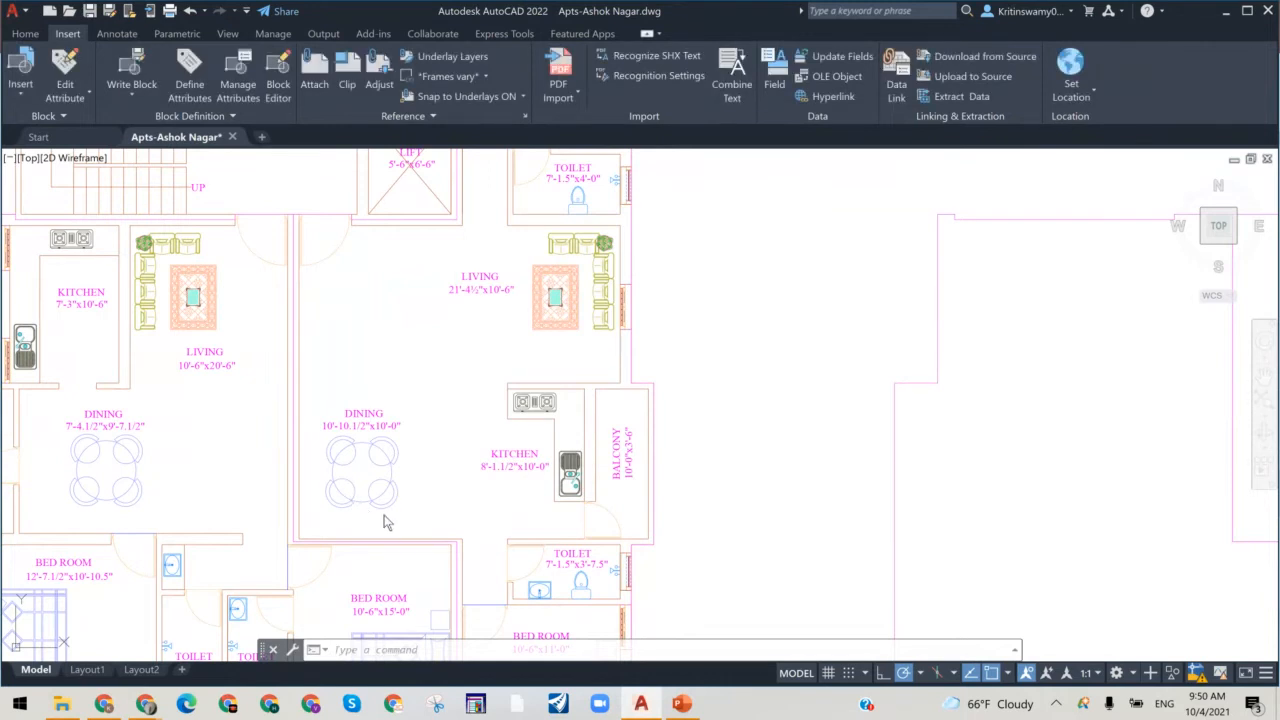
# Step: Select the same dining block at close range and open it again for in-place editing
pyautogui.scroll(2, 386, 522)
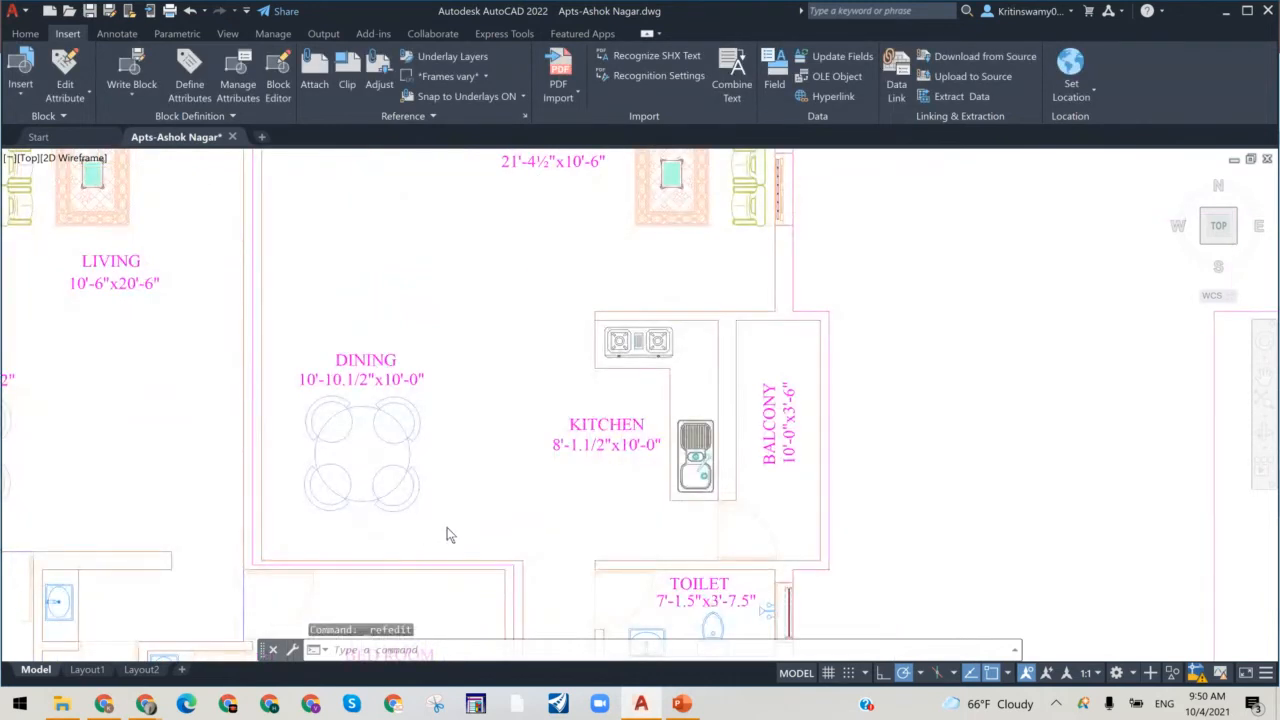
pyautogui.scroll(2, 447, 527)
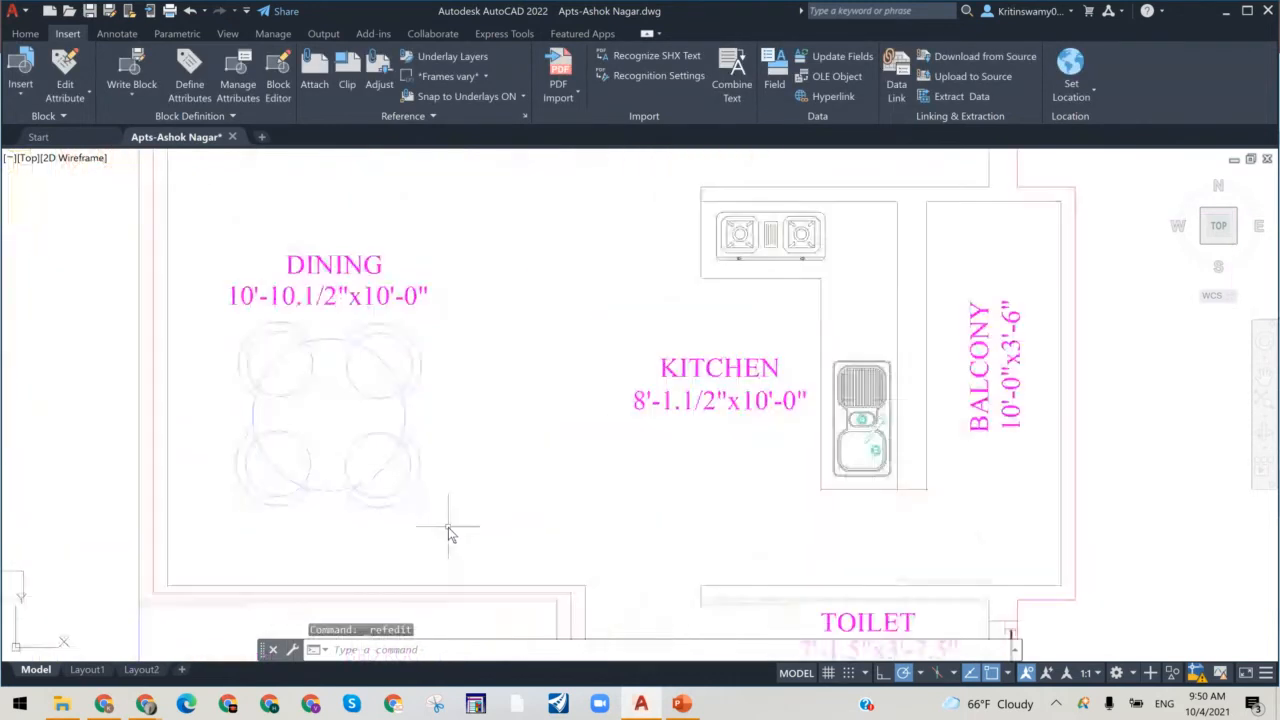
pyautogui.click(364, 356)
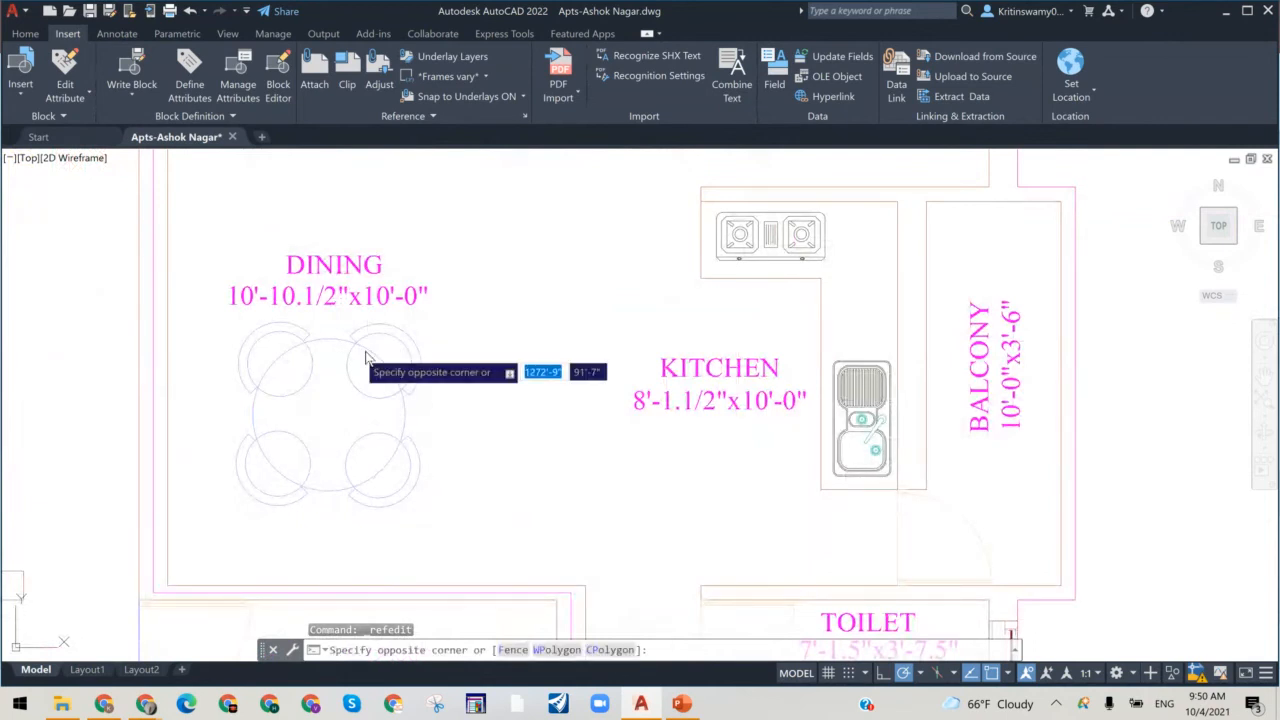
pyautogui.click(408, 369)
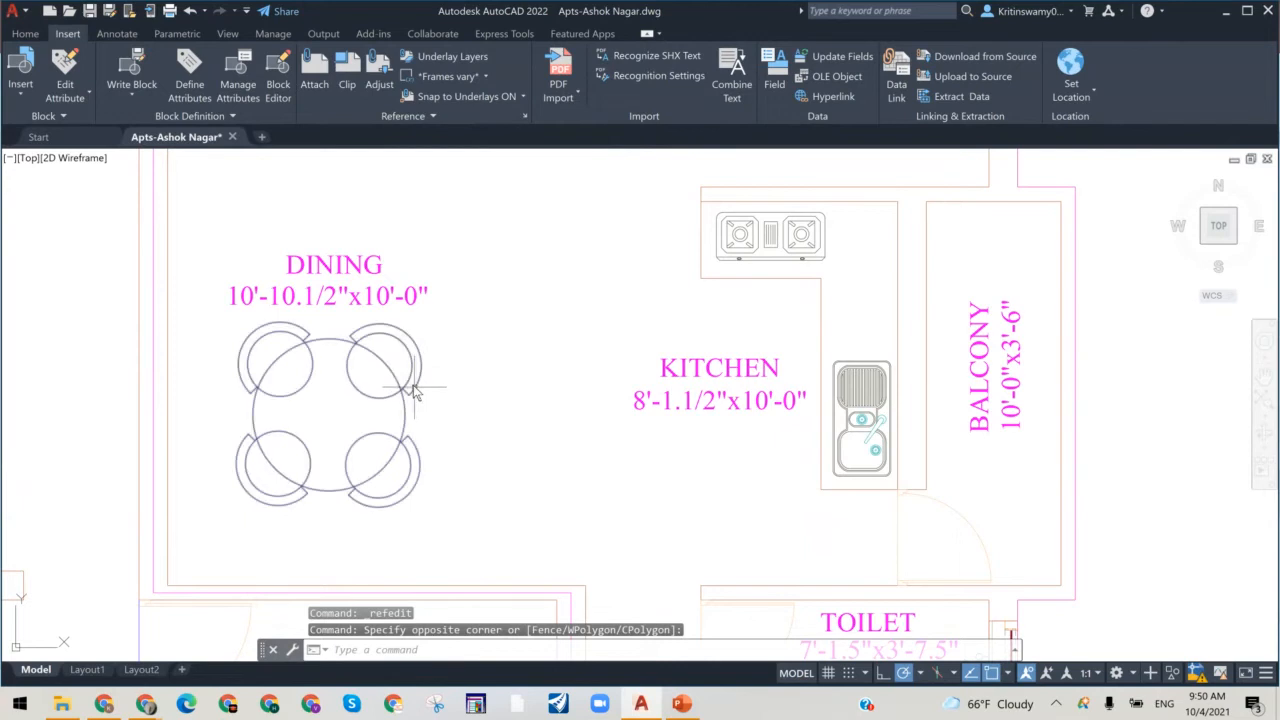
pyautogui.click(415, 392)
pyautogui.rightClick(415, 392)
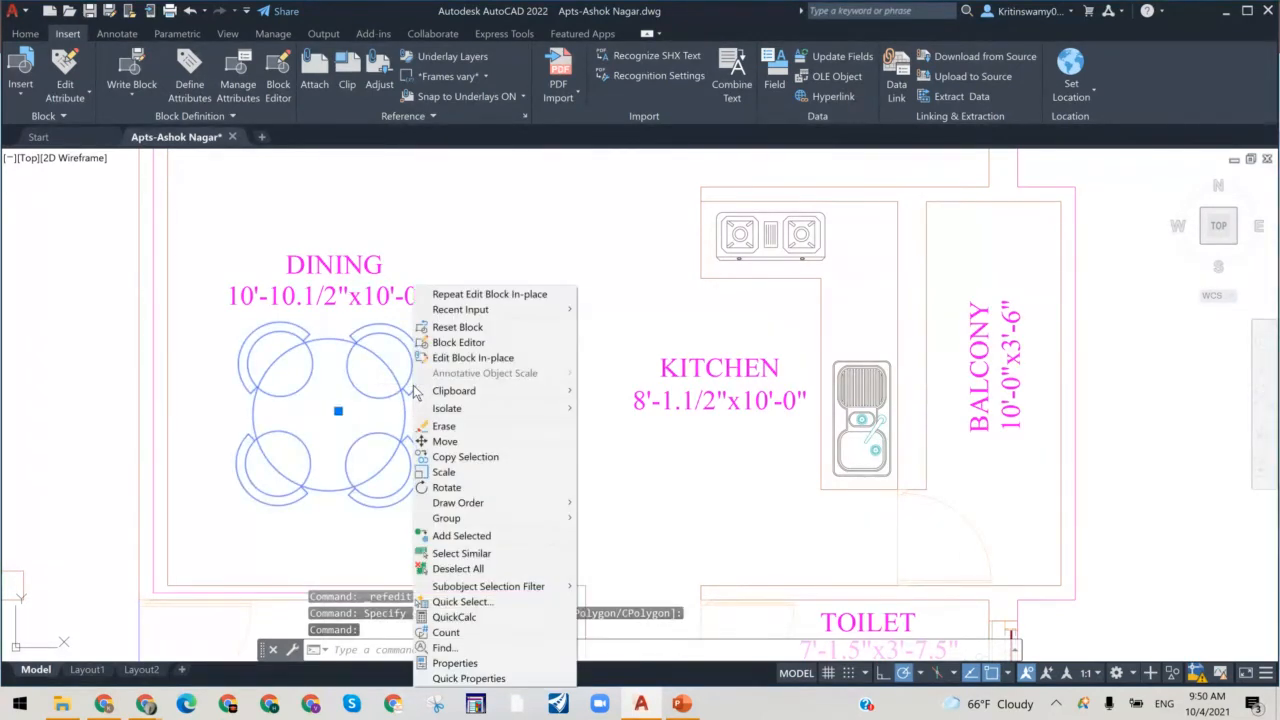
pyautogui.click(490, 360)
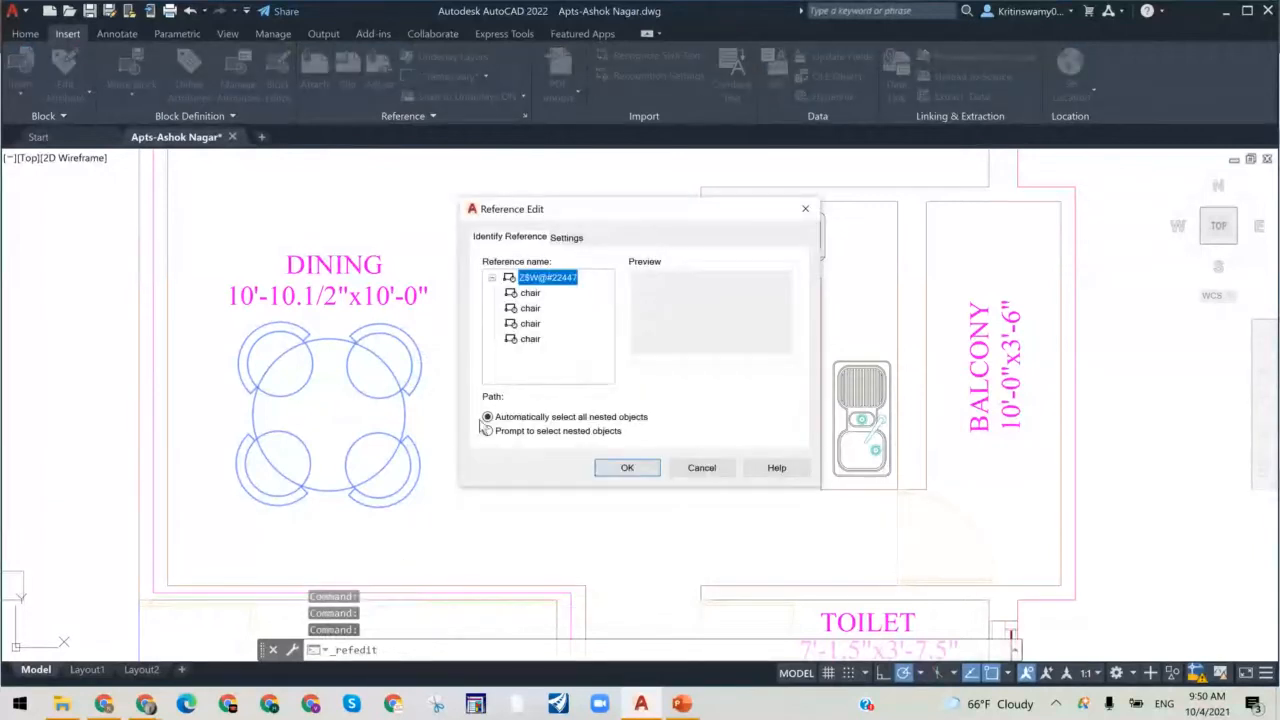
# Step: Collapse and expand the parent reference repeatedly to examine the chair blocks nested in the dining block
pyautogui.click(491, 278)
pyautogui.click(491, 278)
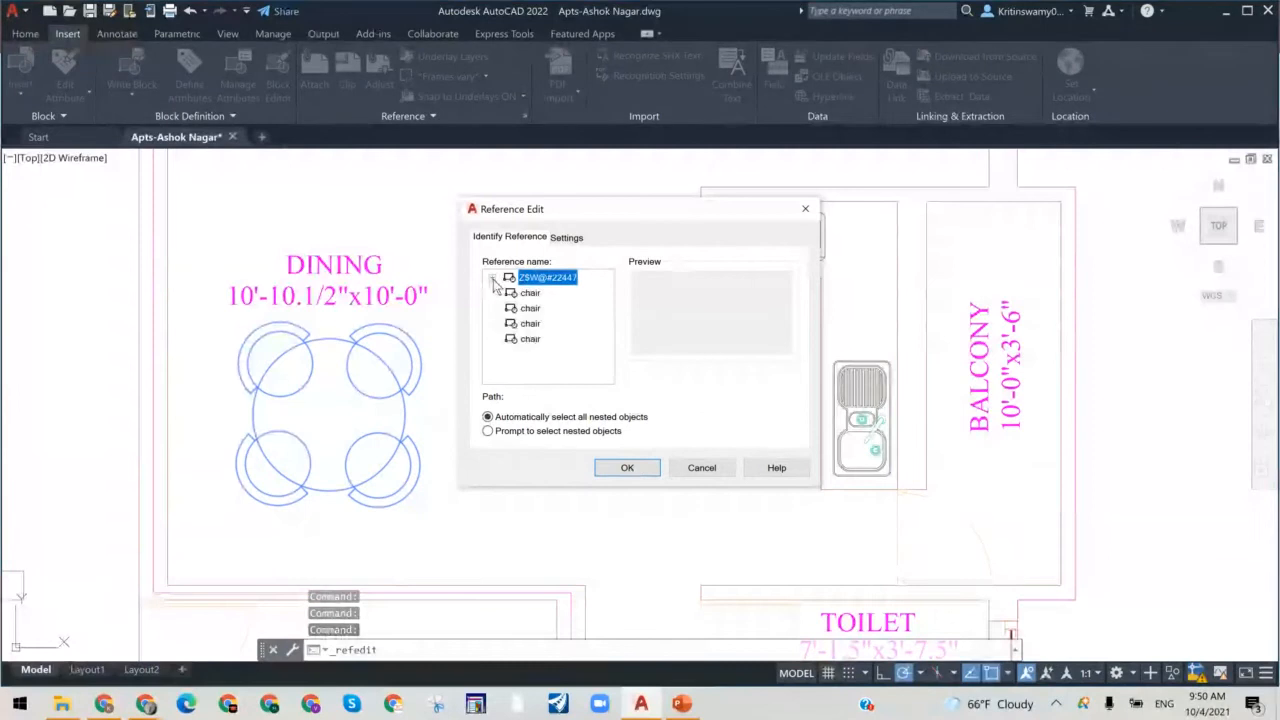
pyautogui.click(491, 278)
pyautogui.click(491, 278)
pyautogui.click(491, 278)
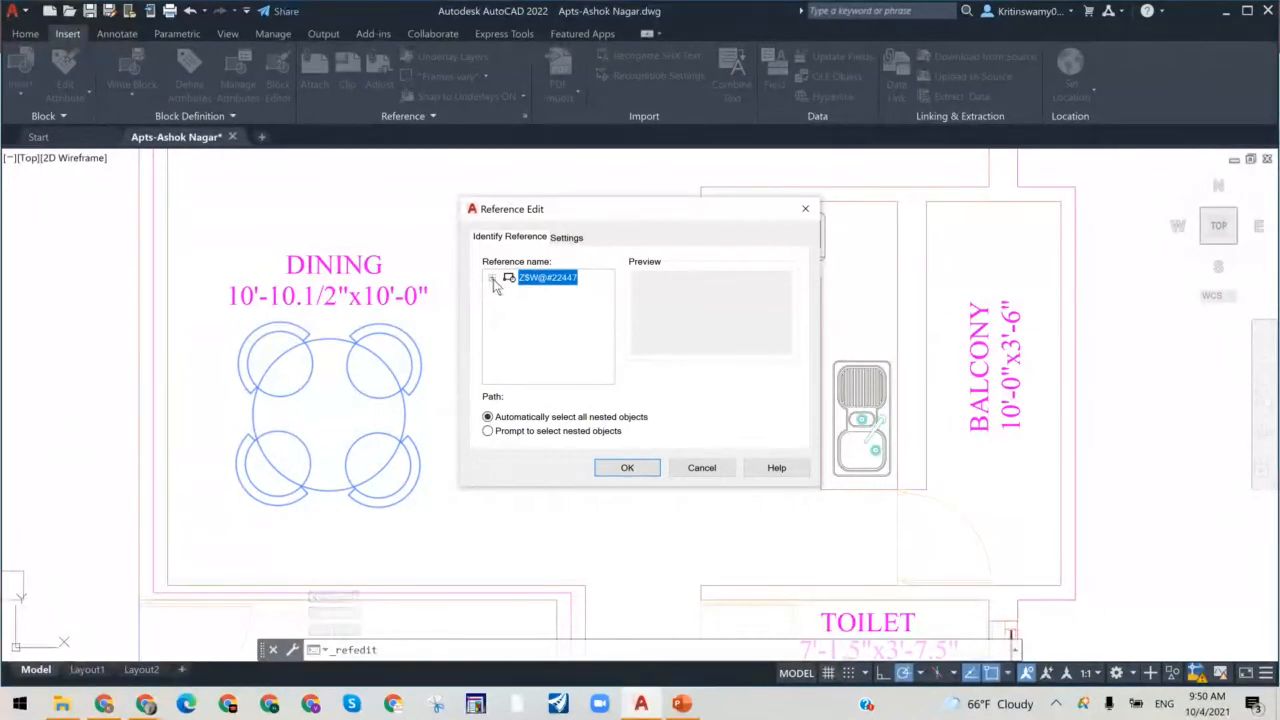
pyautogui.click(491, 278)
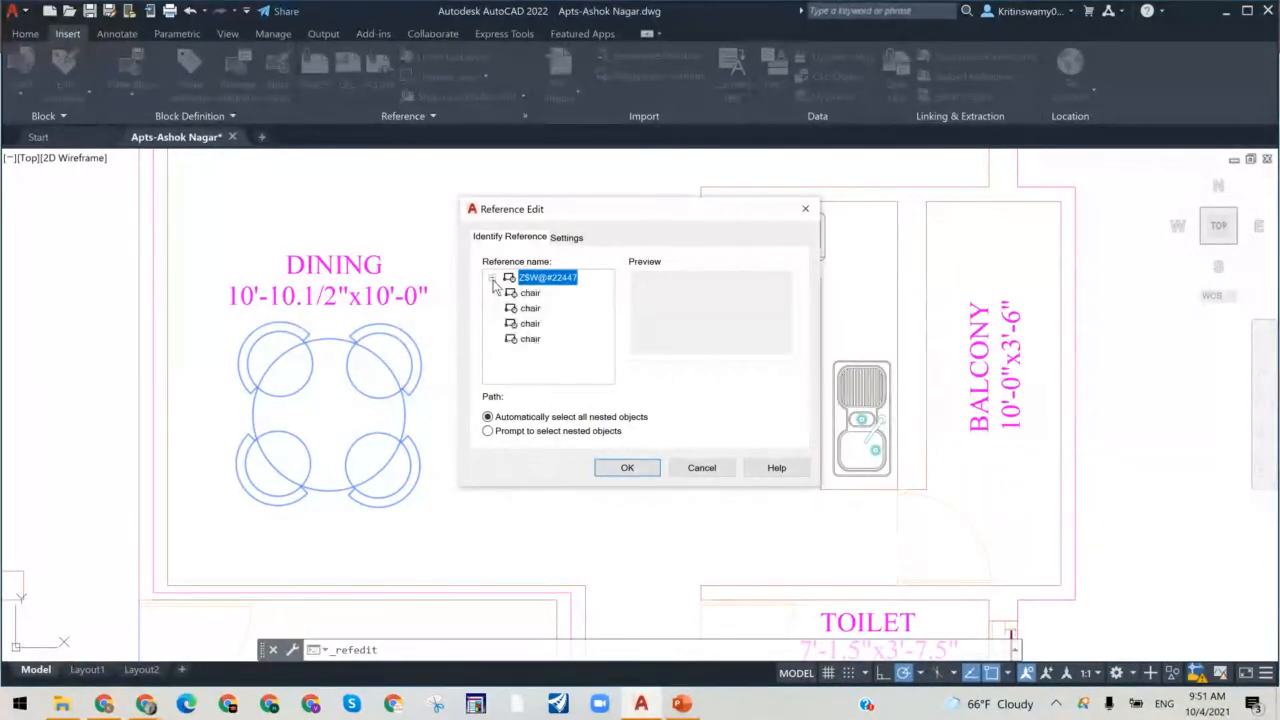
pyautogui.click(491, 278)
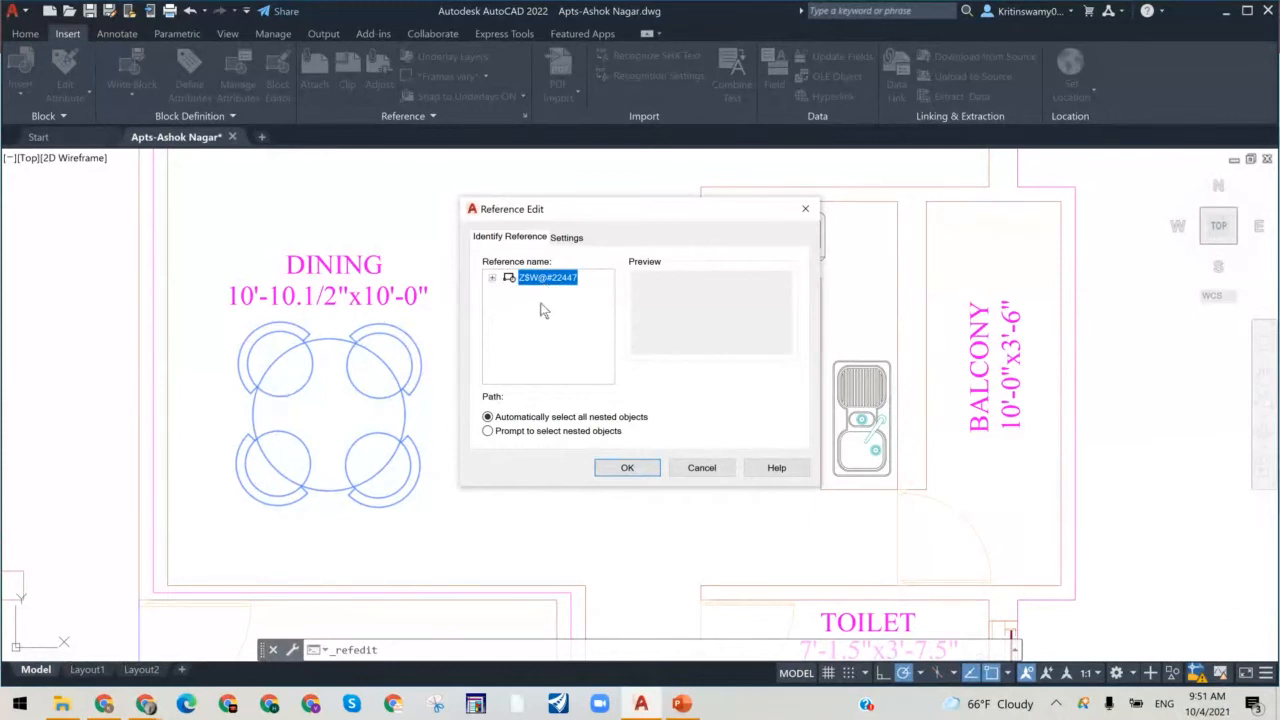
pyautogui.click(491, 278)
# Step: Highlight all four nested chairs in turn to identify each in the drawing, reselect the parent, and cancel the in-place edit
pyautogui.click(530, 294)
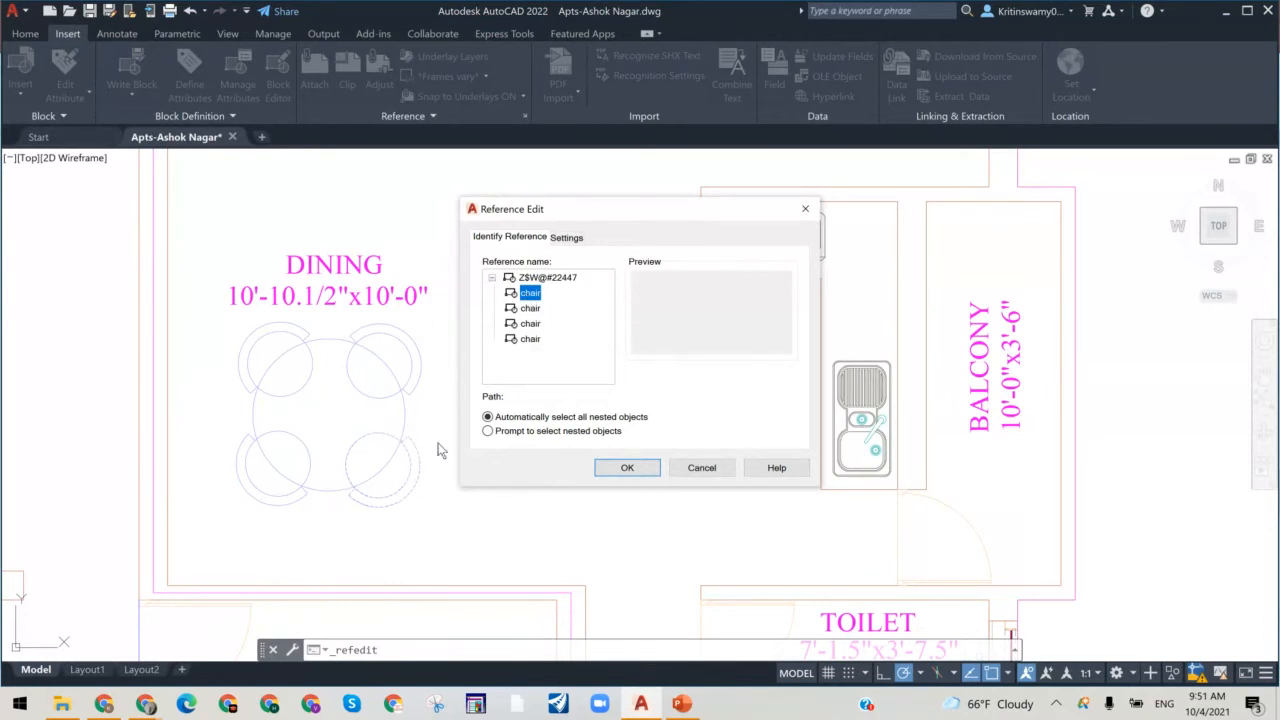
pyautogui.click(530, 308)
pyautogui.click(530, 323)
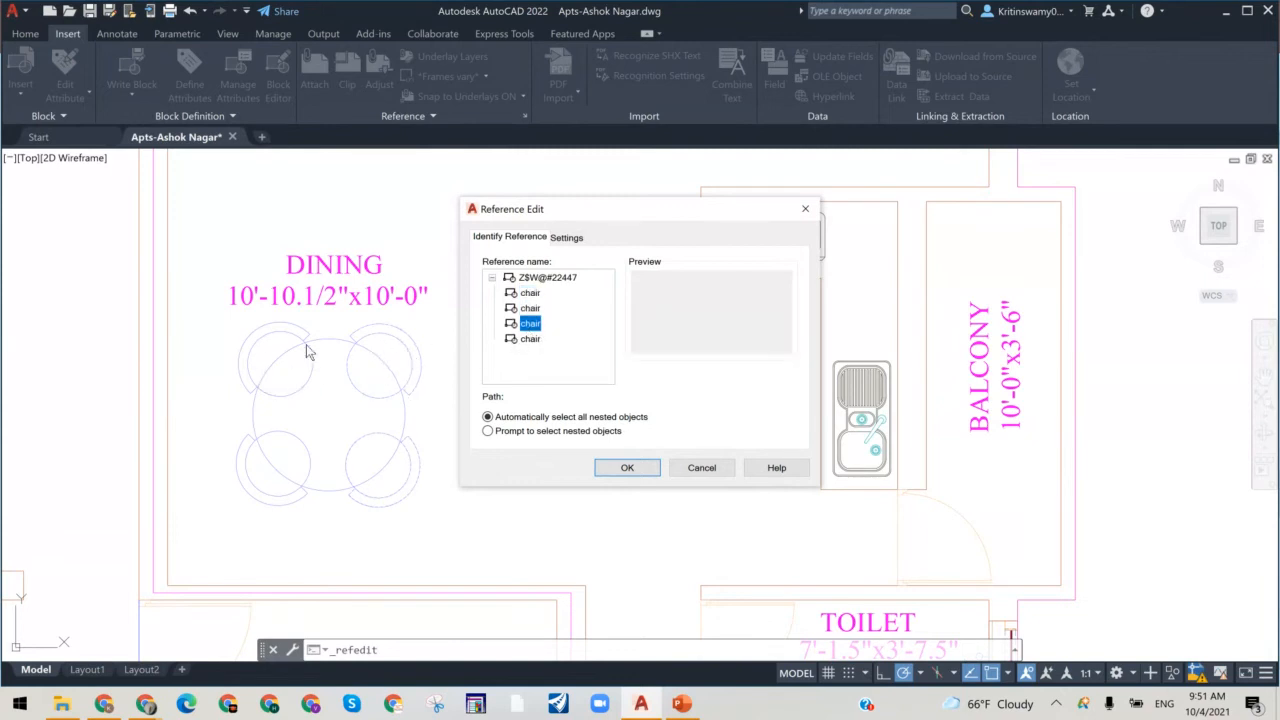
pyautogui.press('Down')
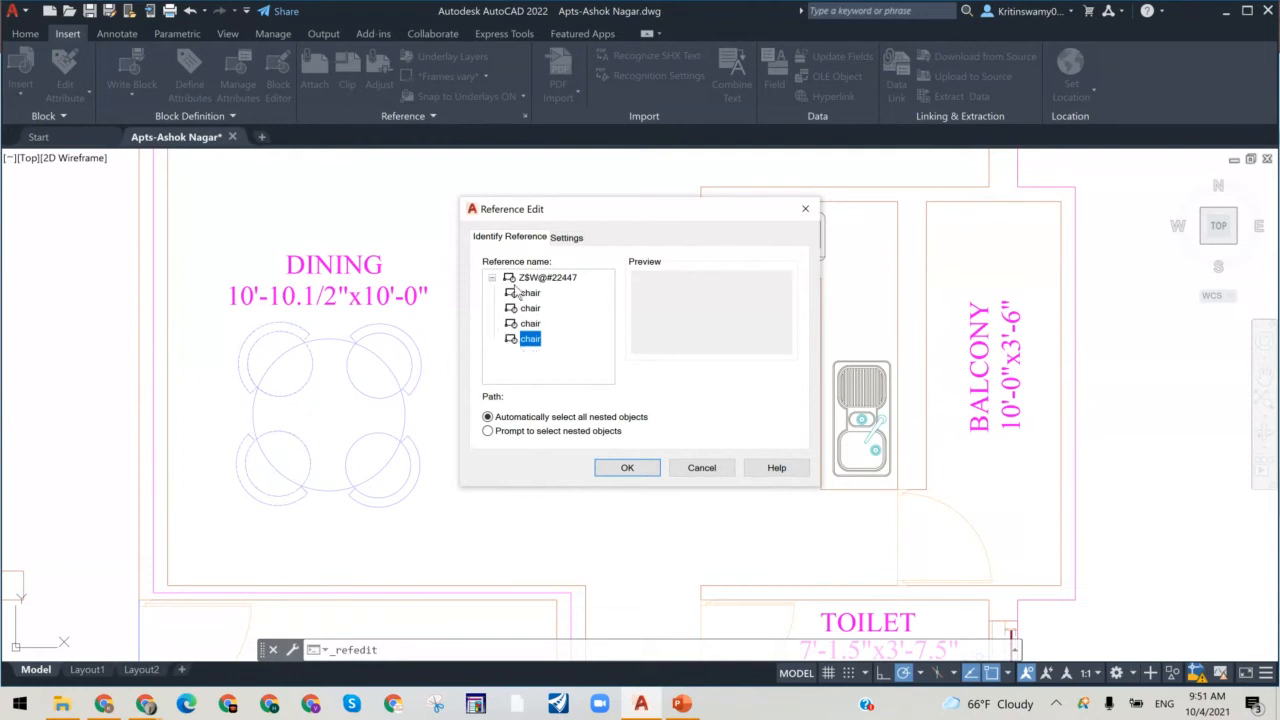
pyautogui.click(556, 278)
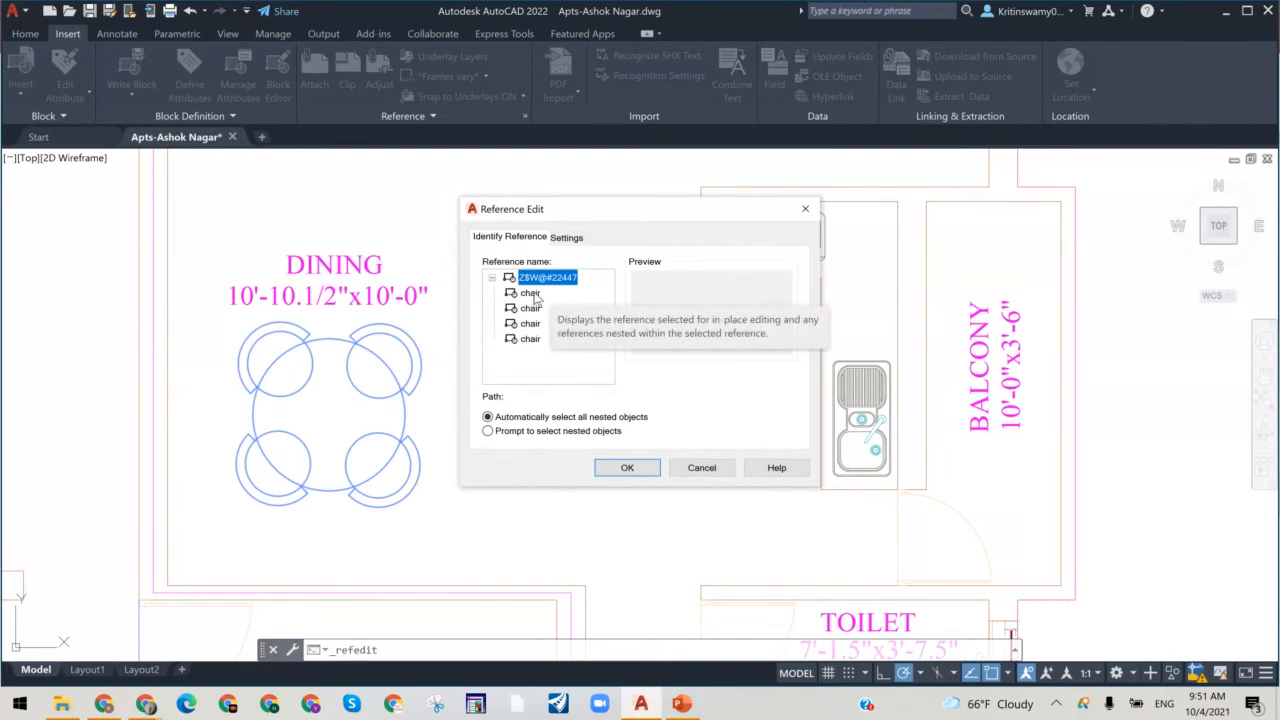
pyautogui.click(704, 468)
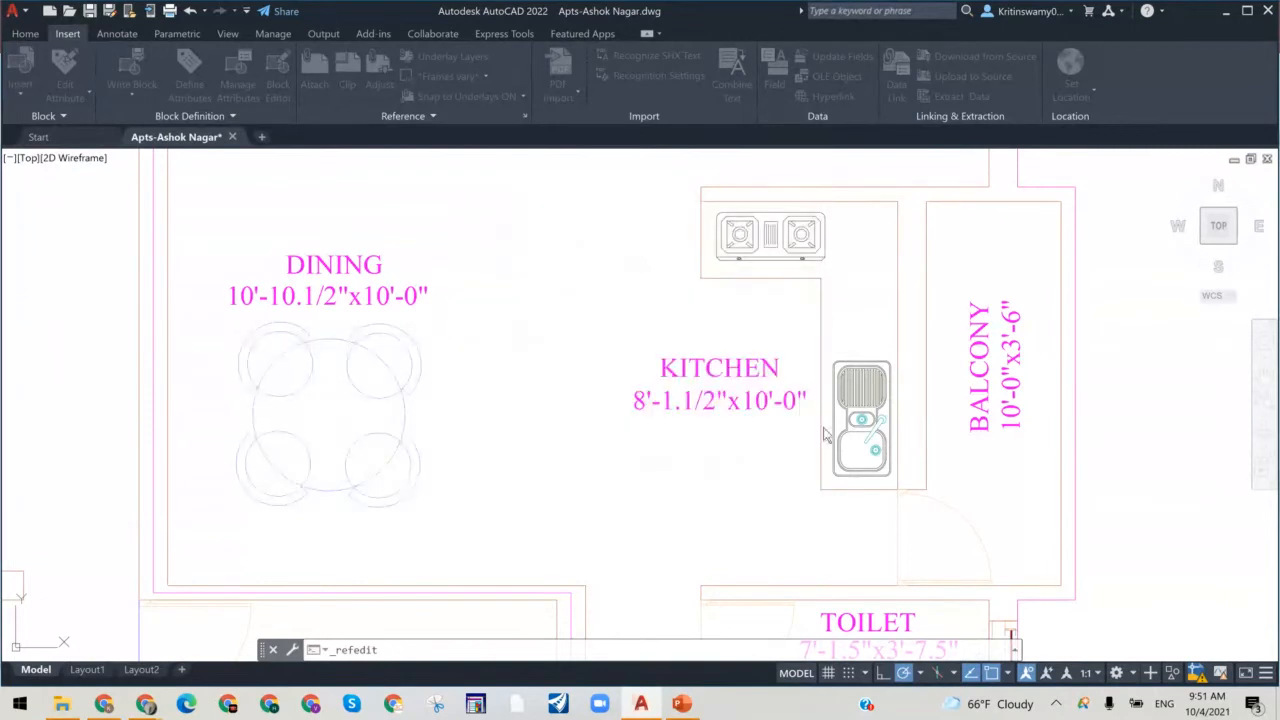
# Step: Open the kitchen sink block for in-place editing to check for nested blocks, and cancel the edit
pyautogui.click(874, 400)
pyautogui.rightClick(874, 398)
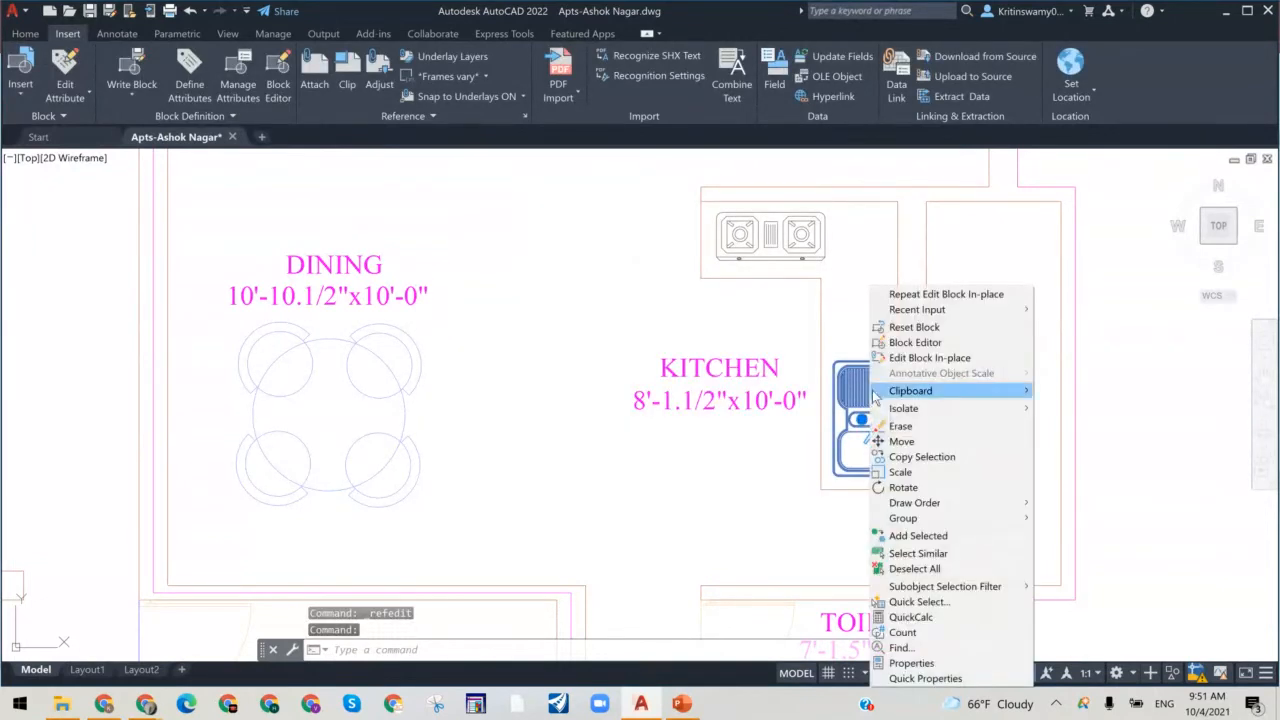
pyautogui.click(940, 358)
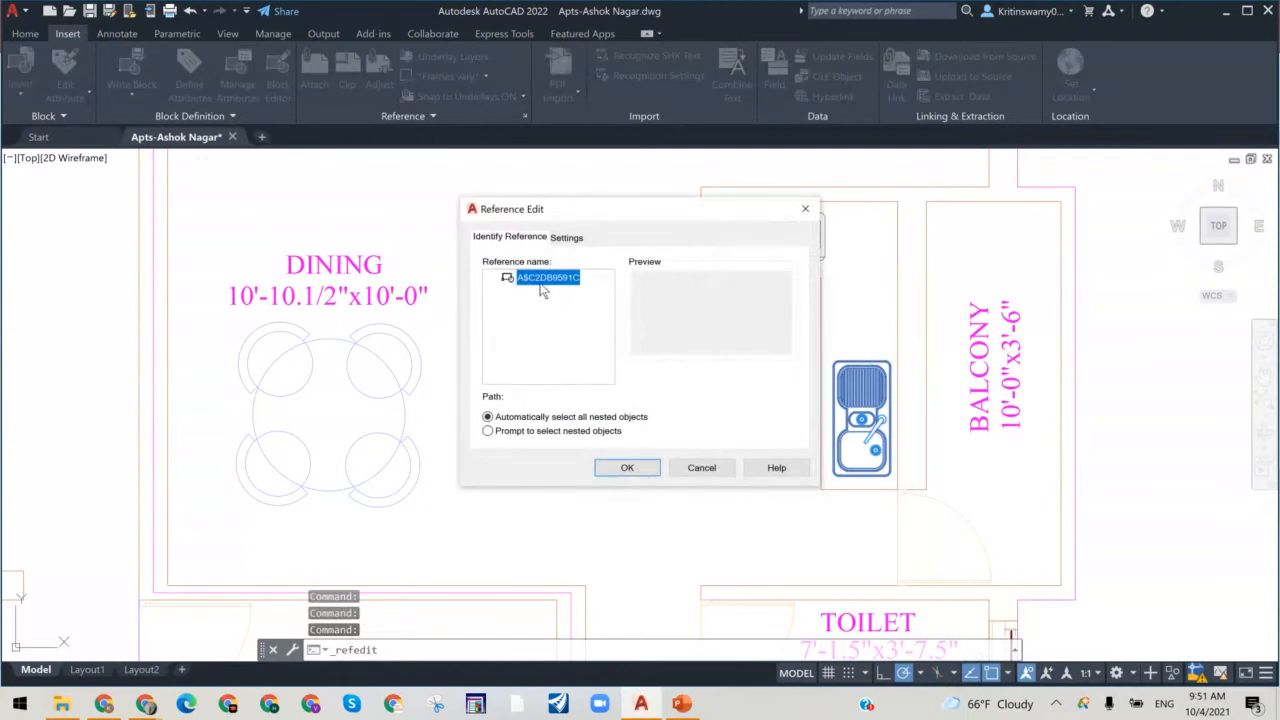
pyautogui.click(696, 470)
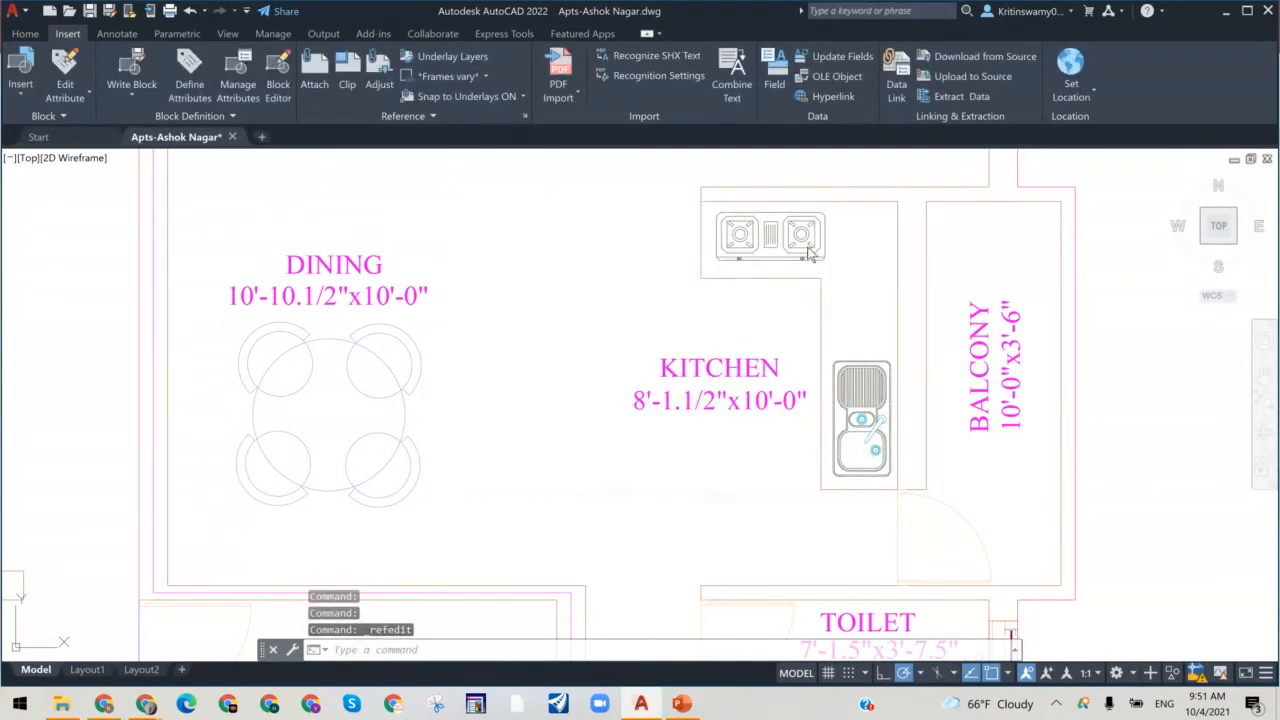
# Step: Open the kitchen stove block for in-place editing to check its reference structure, and cancel the edit
pyautogui.click(798, 261)
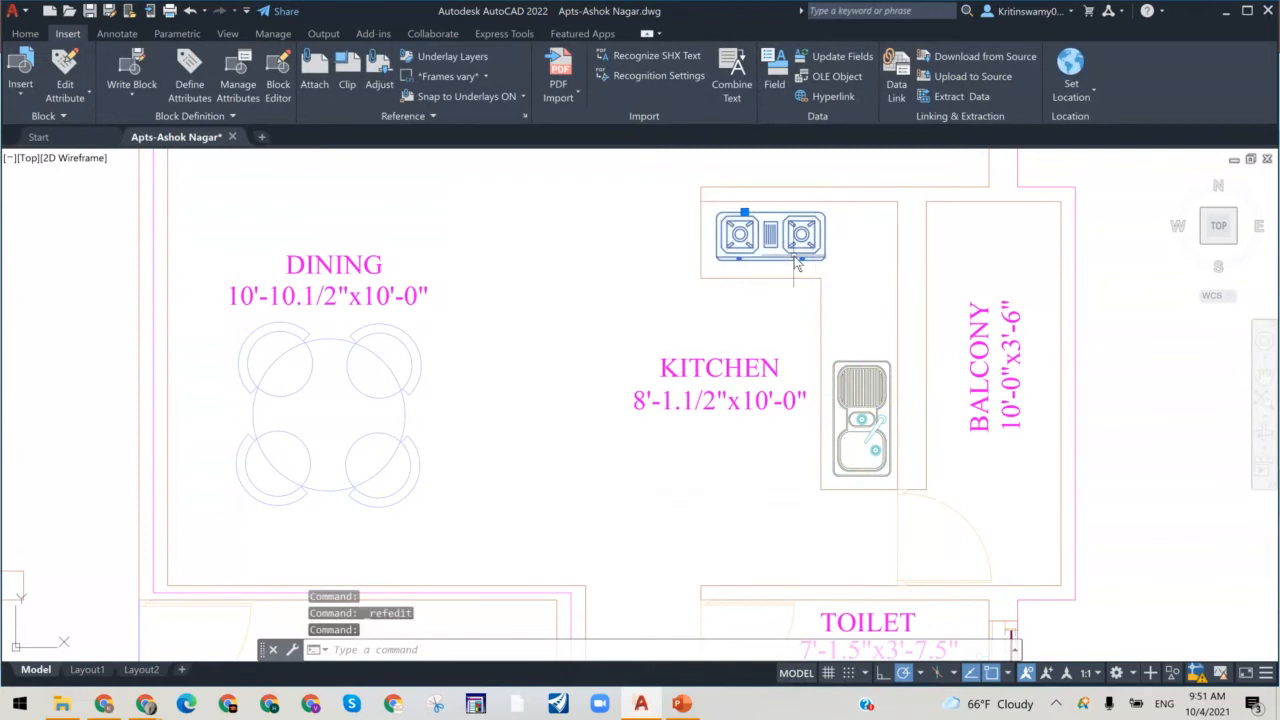
pyautogui.rightClick(796, 260)
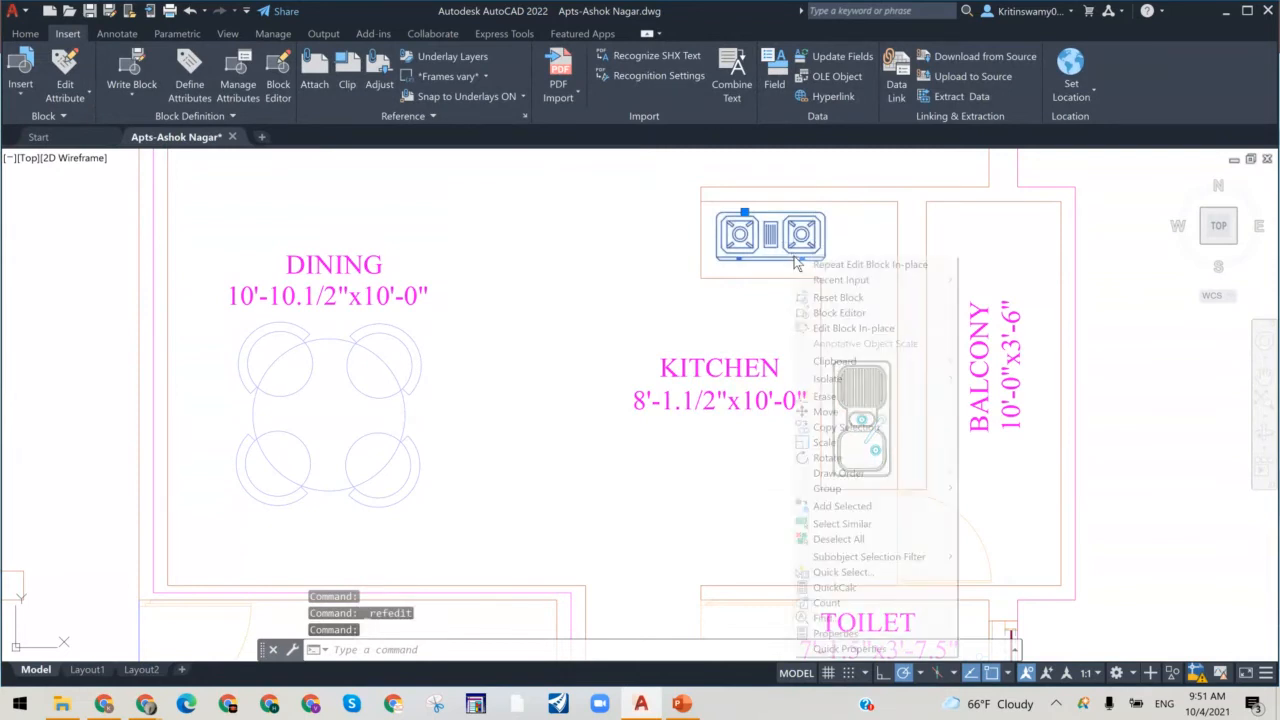
pyautogui.click(840, 328)
pyautogui.click(701, 468)
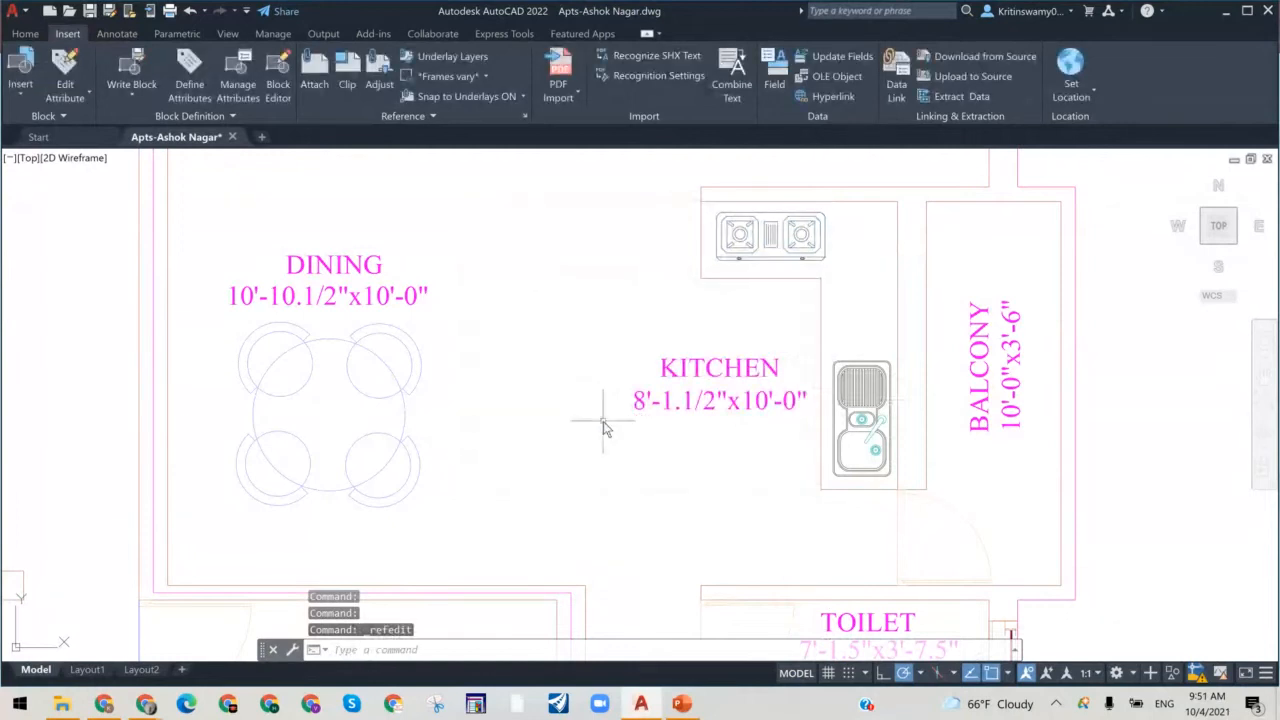
# Step: Select the living room sofa-and-rug block above the kitchen and open it in the Block Editor
pyautogui.scroll(-2, 603, 428)
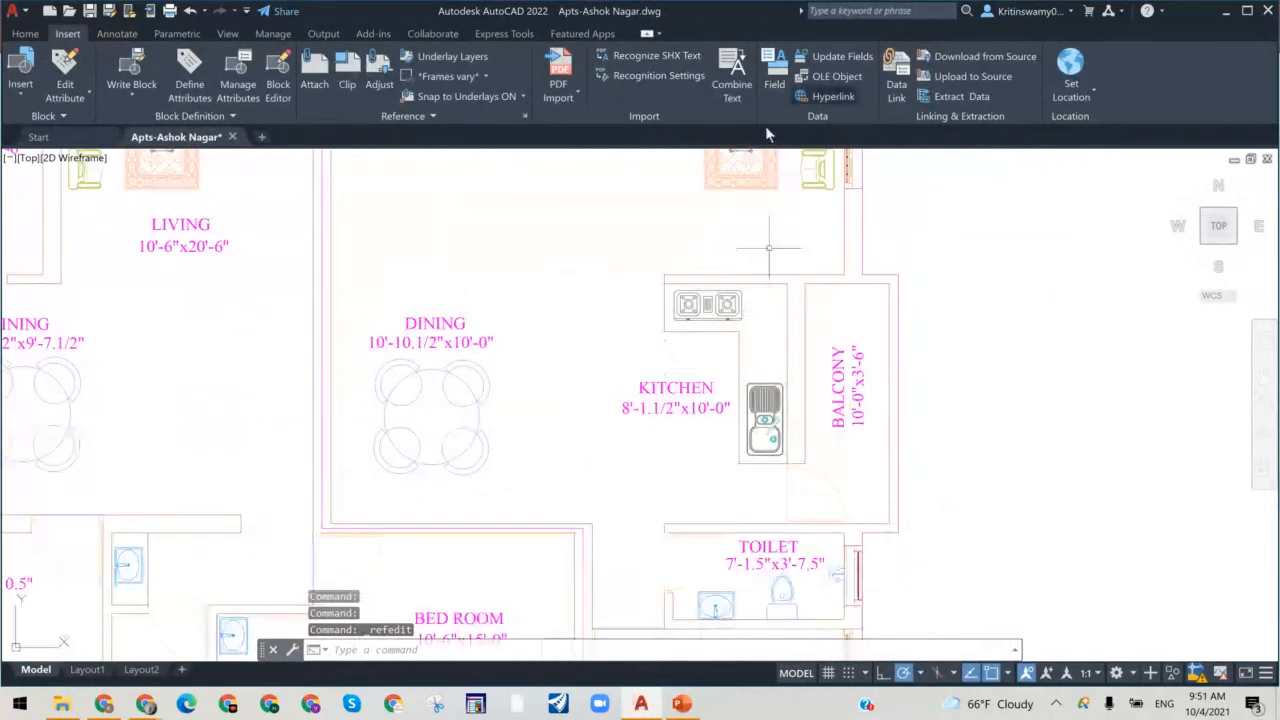
pyautogui.click(763, 190)
pyautogui.rightClick(763, 190)
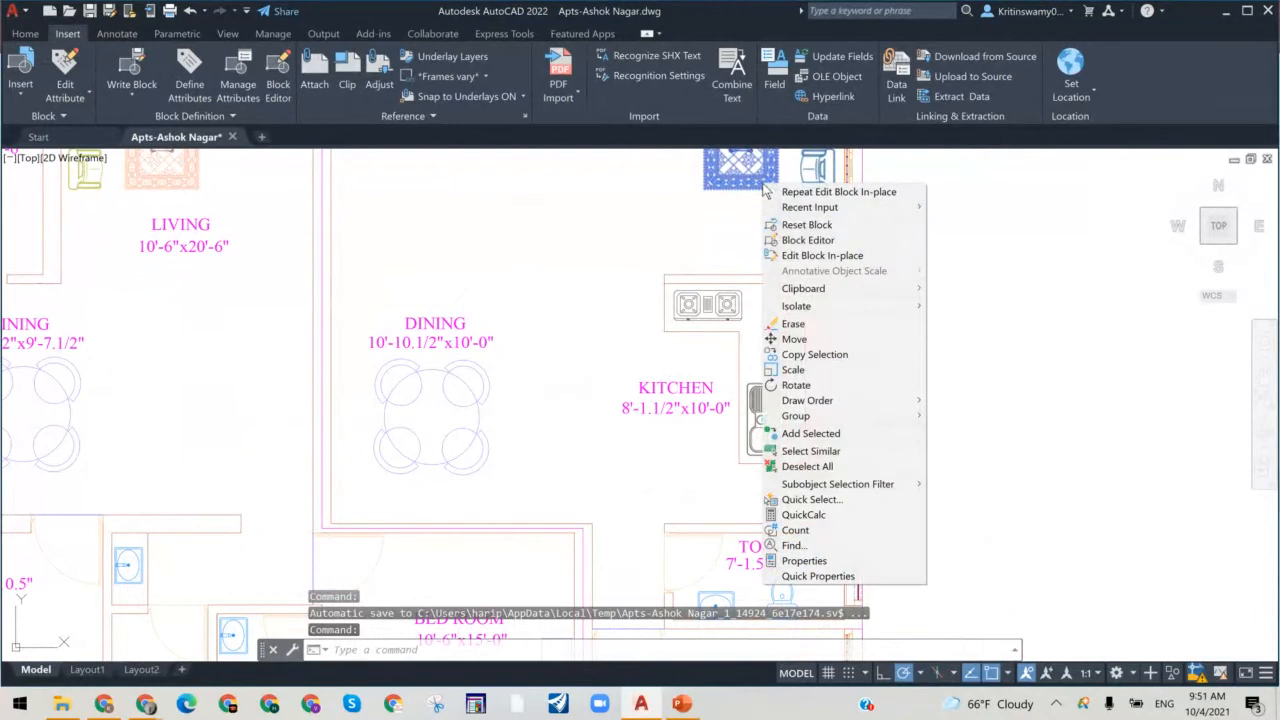
pyautogui.click(797, 241)
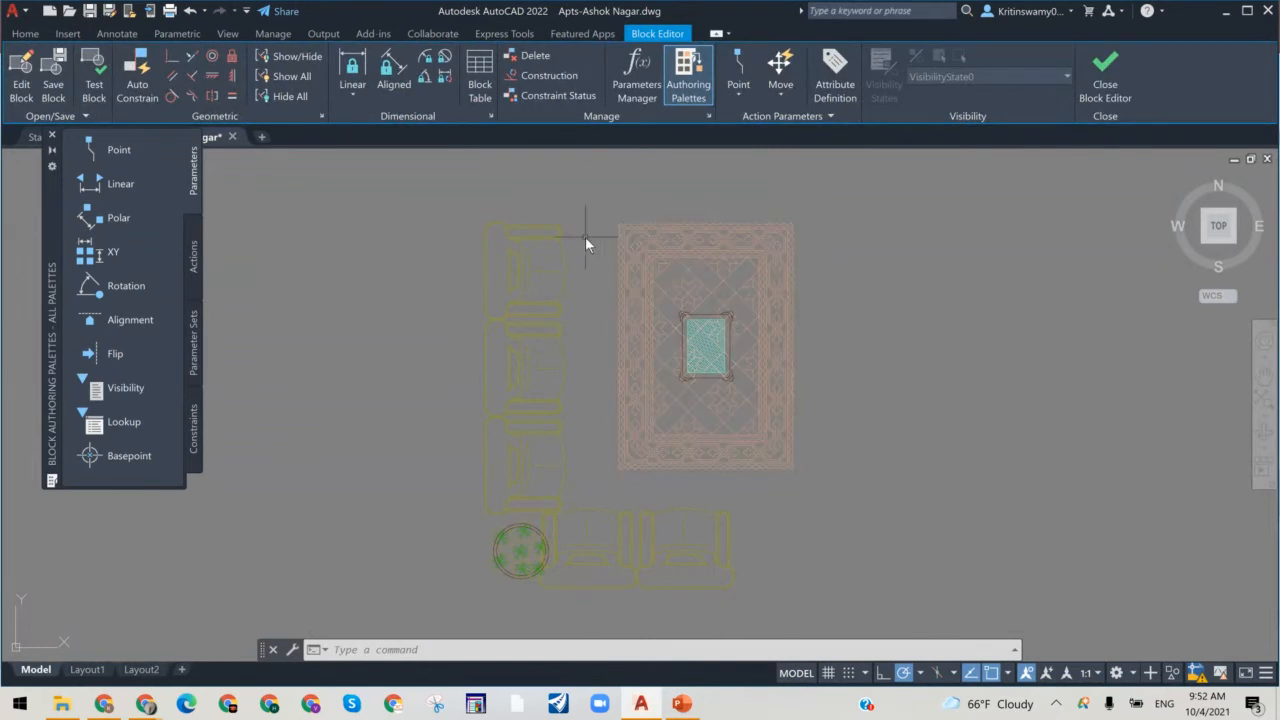
# Step: Select the rug inside the living room block, view its available block editing options, and dismiss them
pyautogui.click(666, 236)
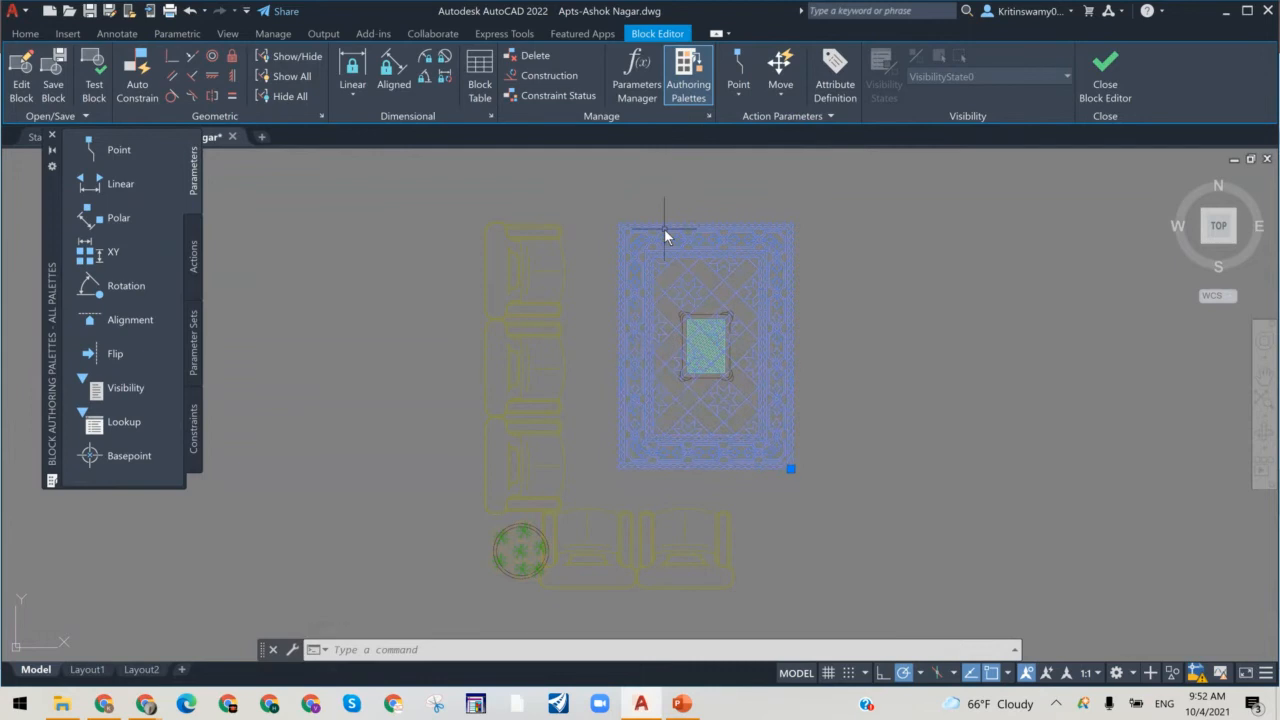
pyautogui.rightClick(664, 229)
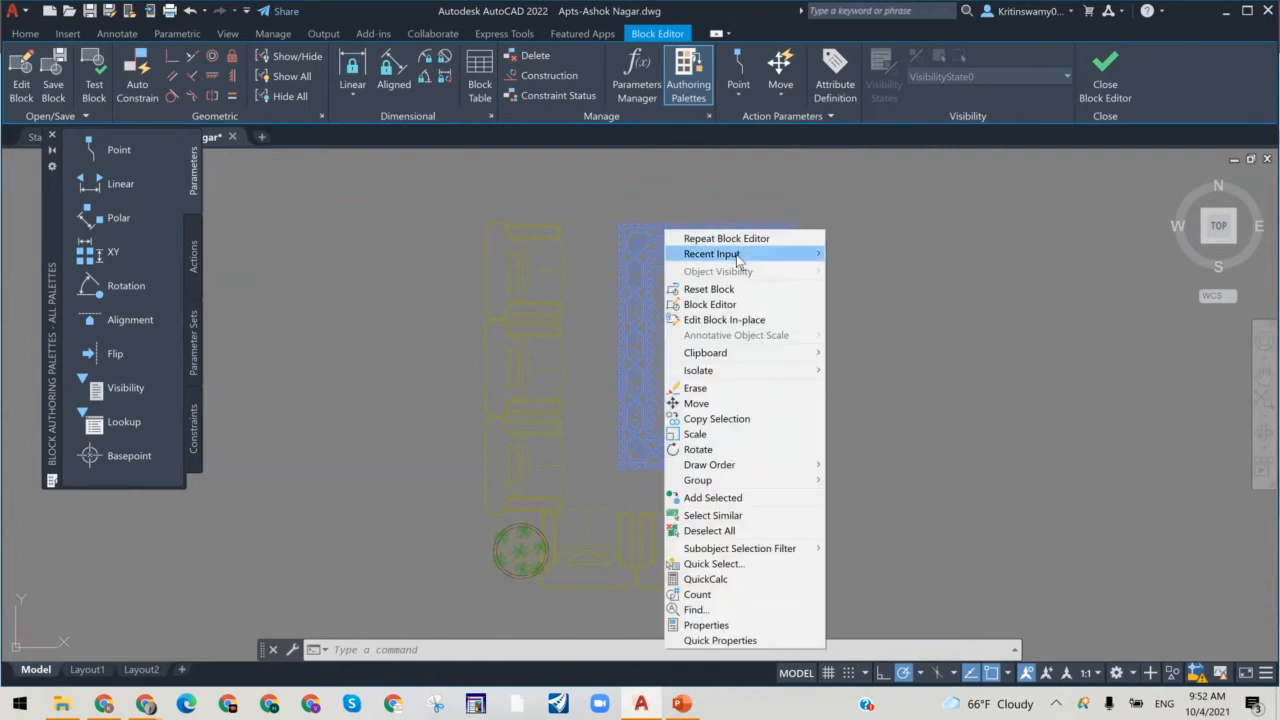
pyautogui.moveTo(740, 260)
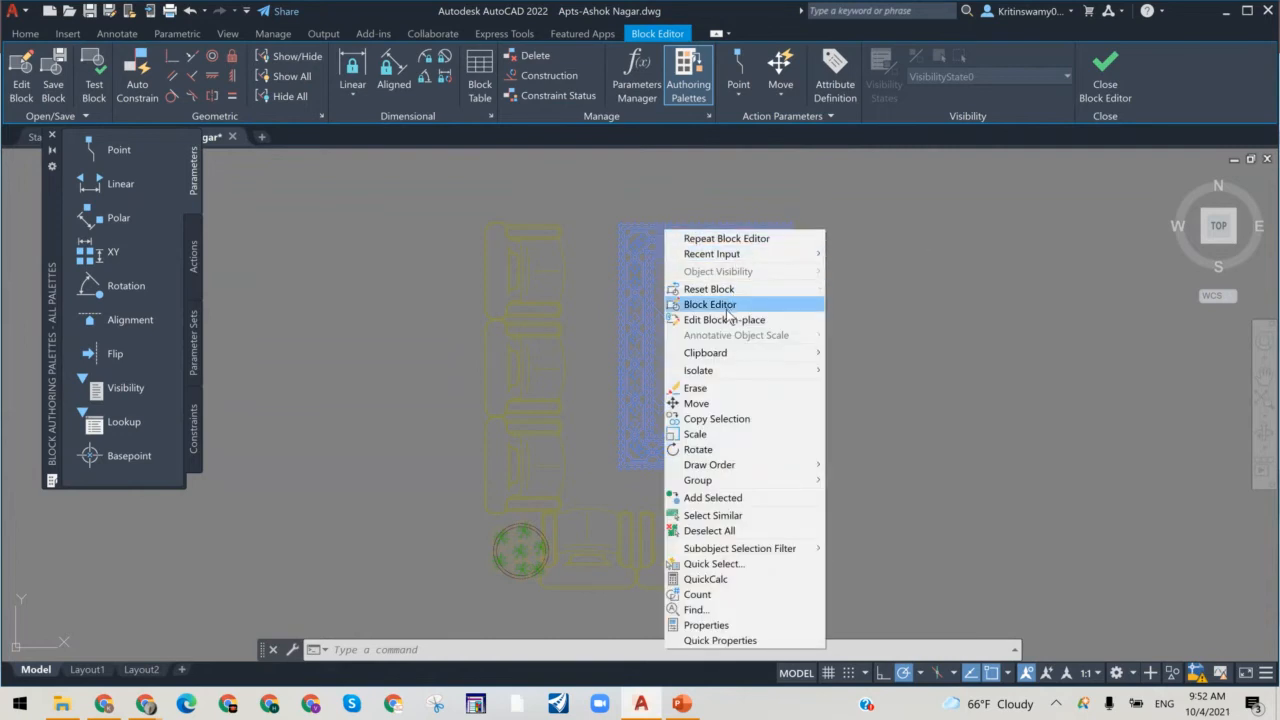
pyautogui.click(551, 253)
# Step: Add the three vertically aligned sofa seats to the selection to identify them as separate nested blocks, and clear the selection
pyautogui.click(546, 237)
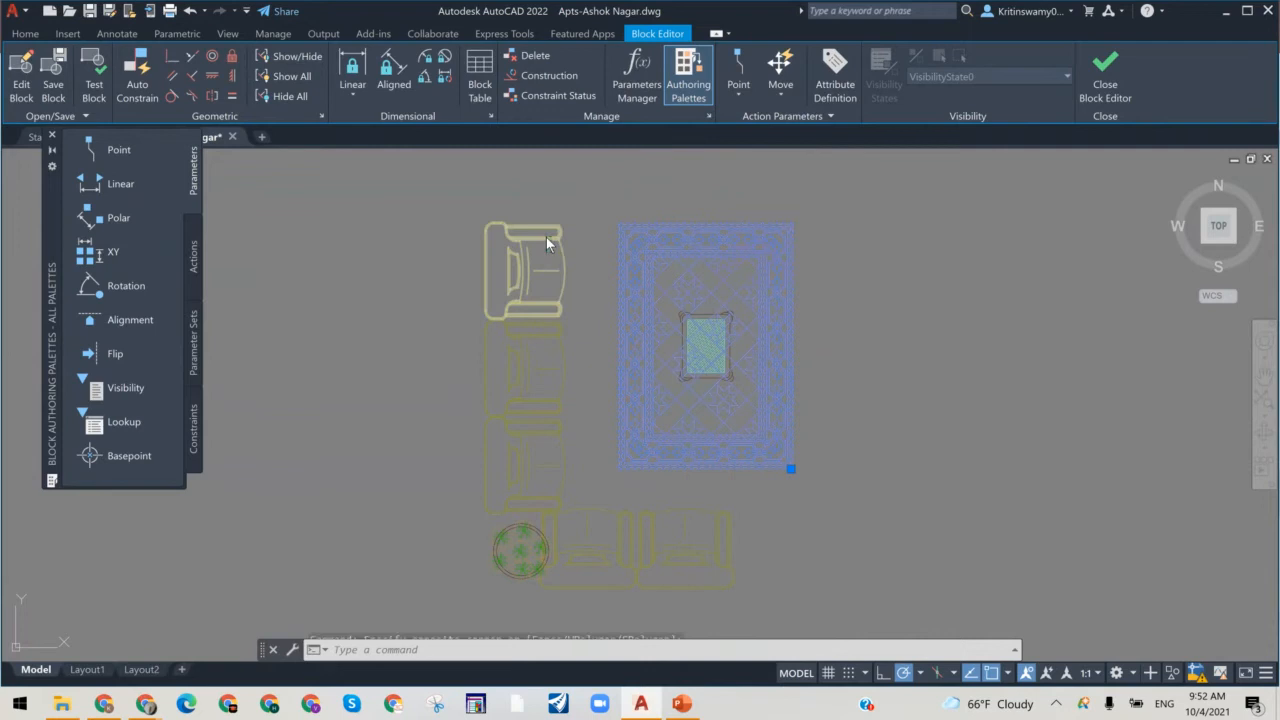
pyautogui.click(519, 393)
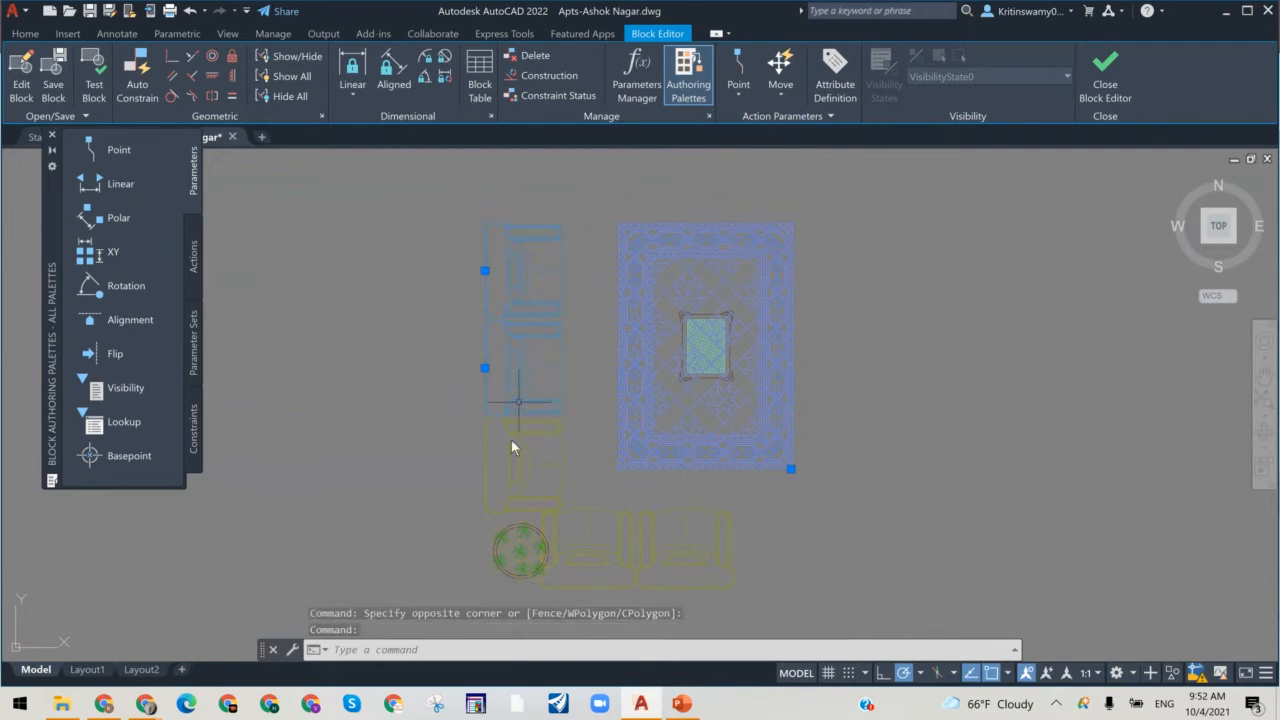
pyautogui.click(504, 490)
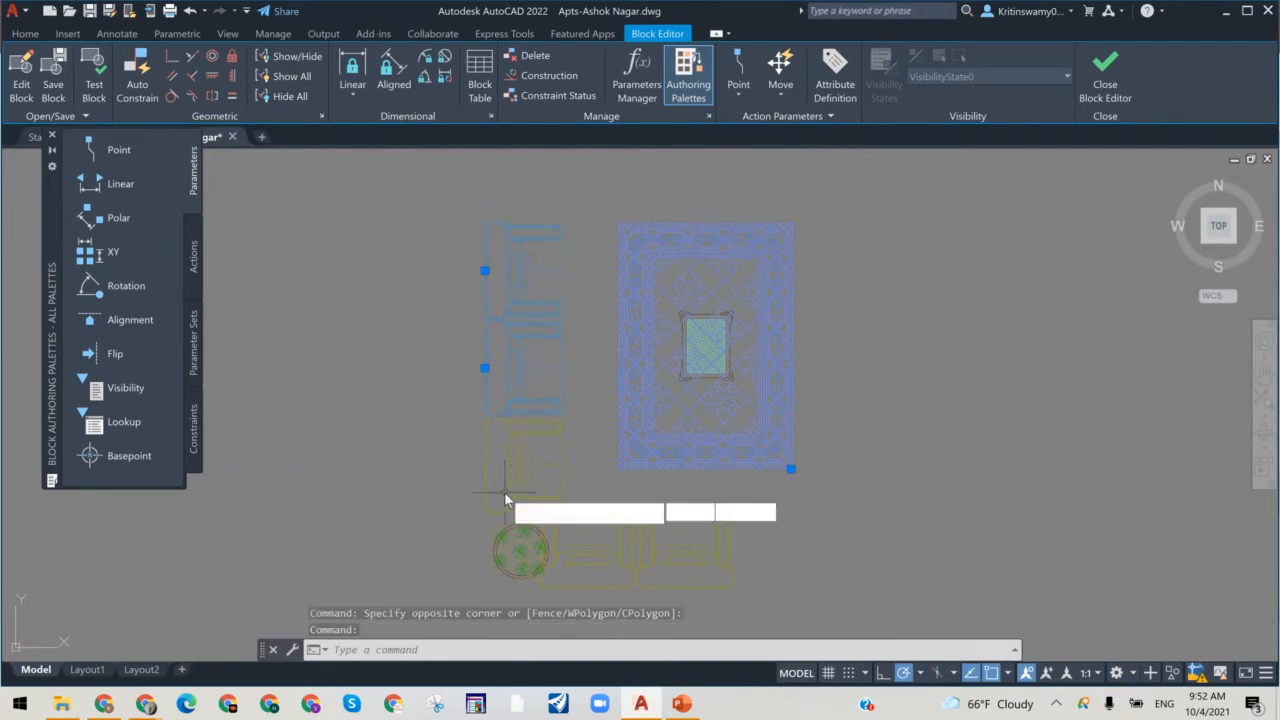
pyautogui.click(452, 470)
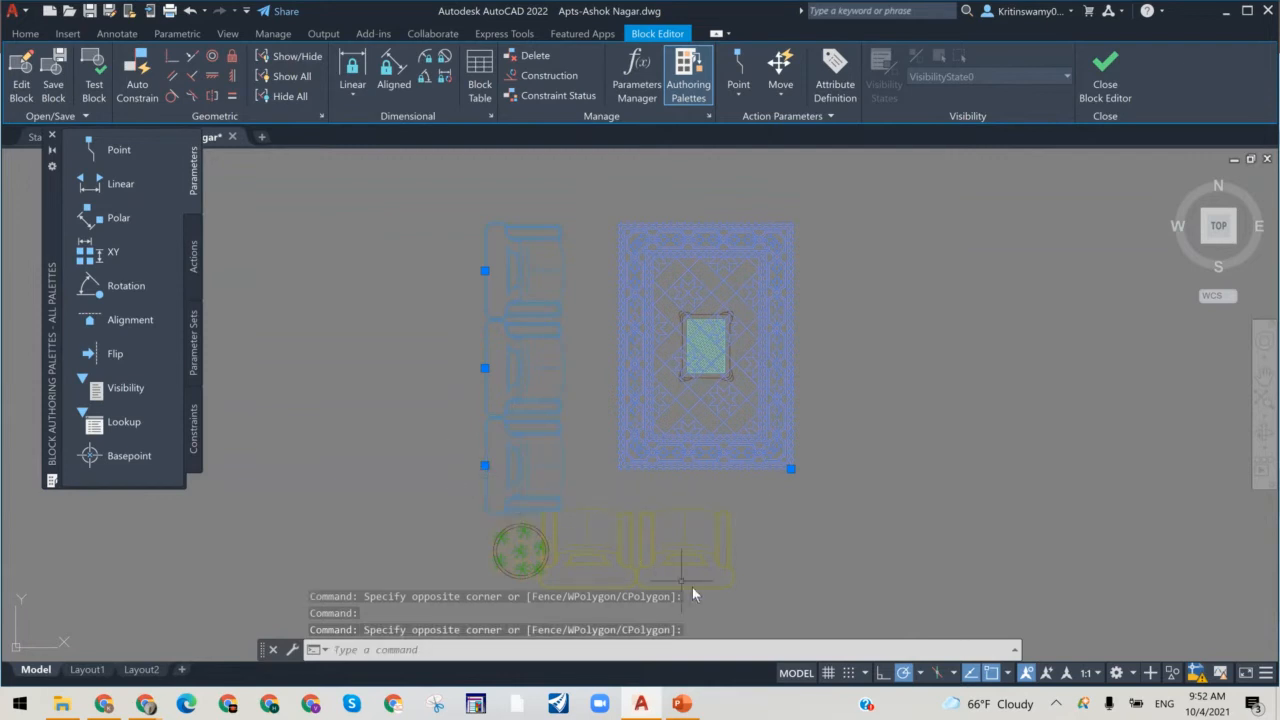
pyautogui.press('Escape')
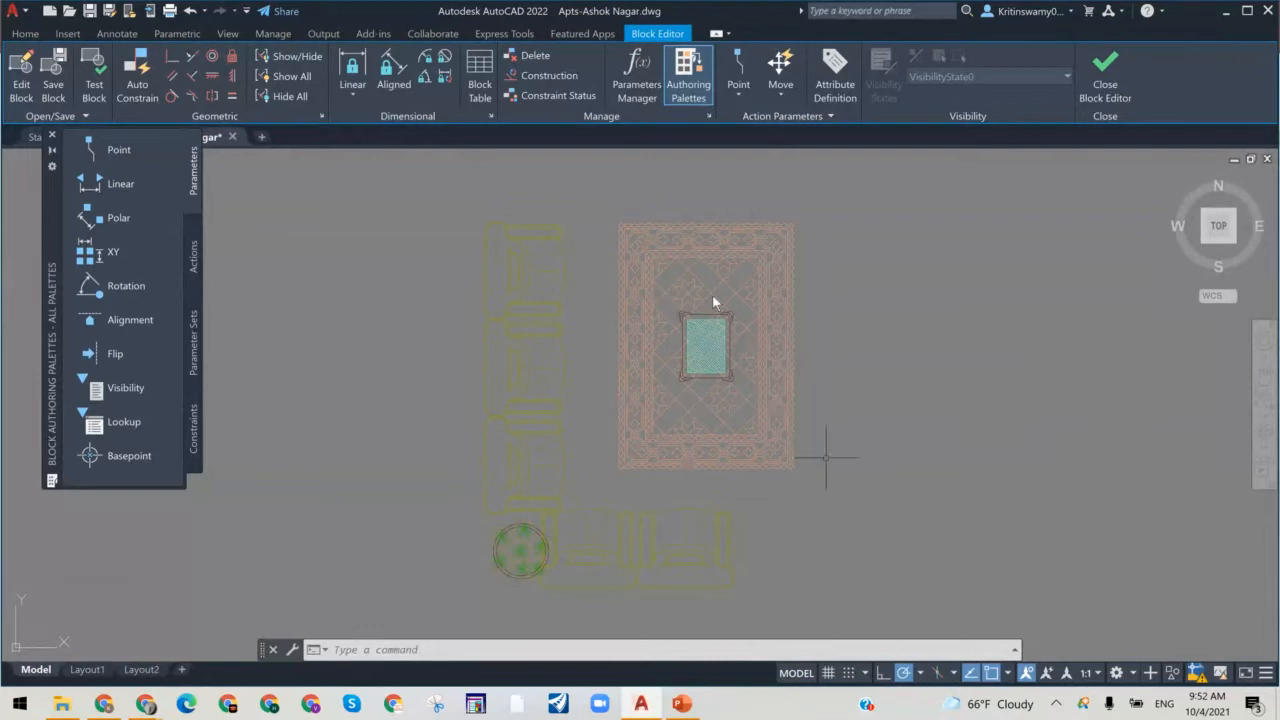
# Step: Close the Block Editor without editing the living room block and return to the living room area of the plan
pyautogui.moveTo(643, 242)
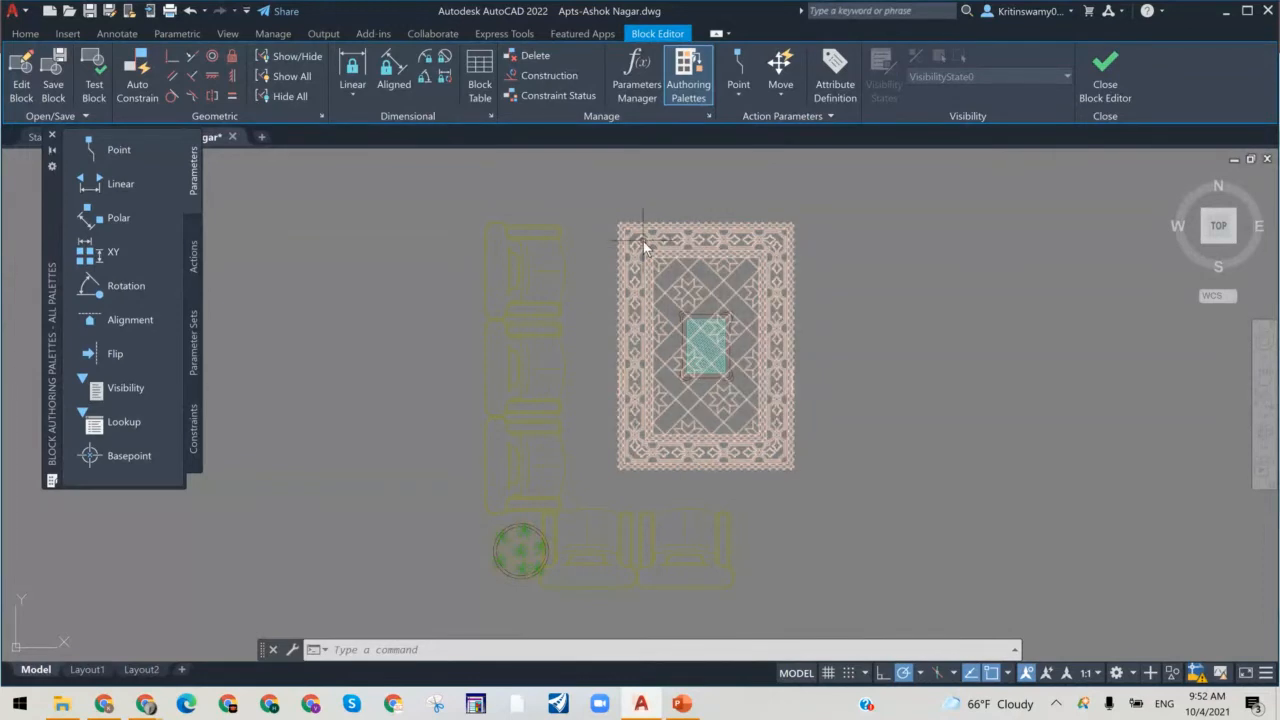
pyautogui.click(1103, 80)
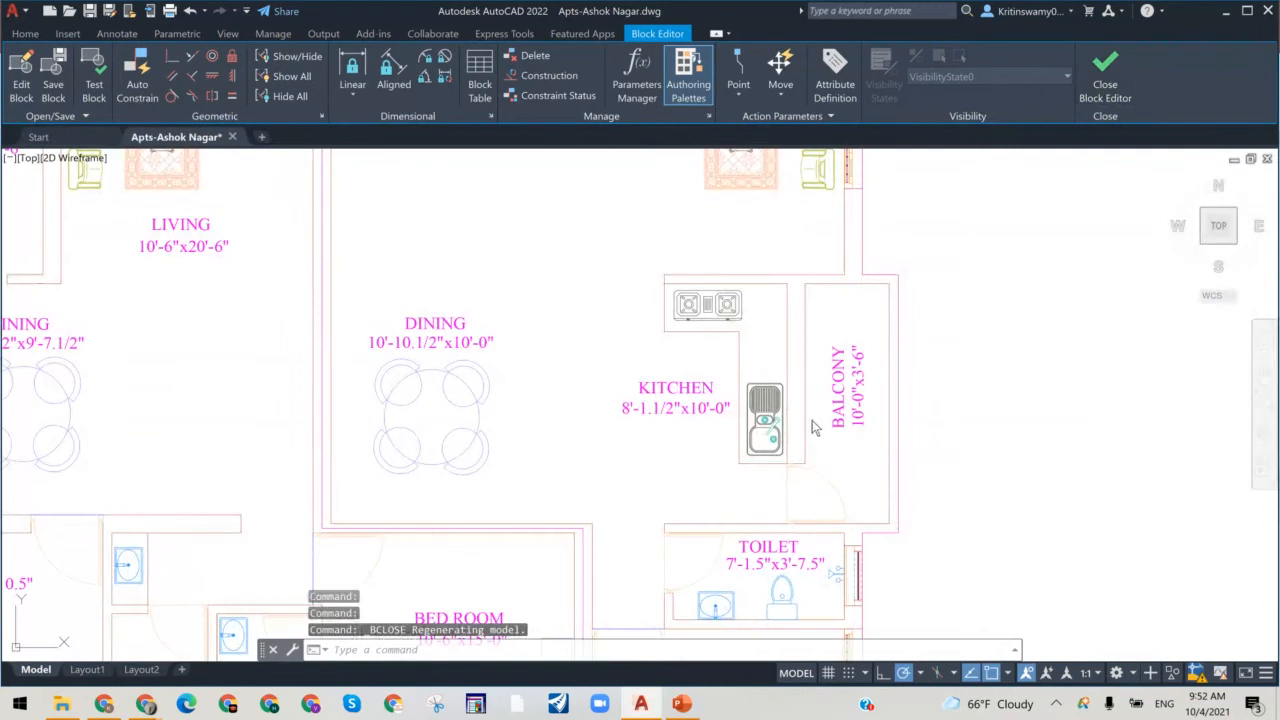
pyautogui.moveTo(940, 357); pyautogui.dragTo(817, 655, button='middle')
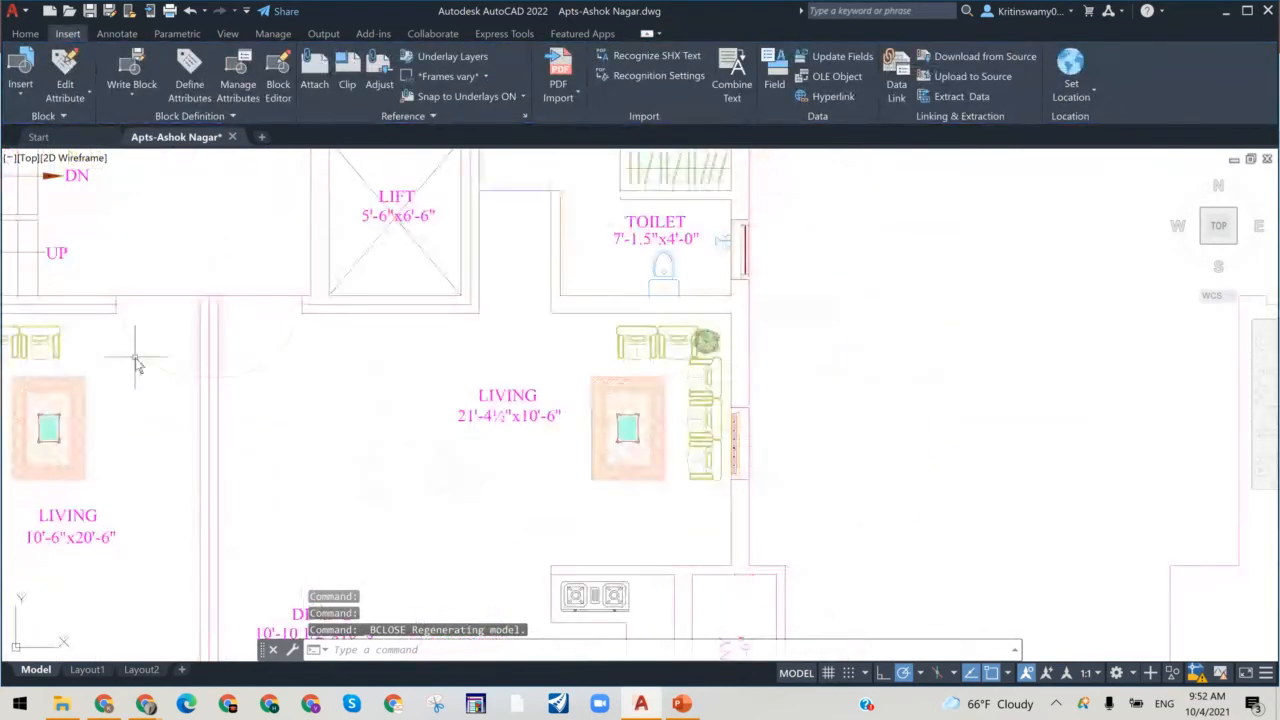
# Step: Call up in-place editing for the W.C. block in the toilet below the right-hand kitchen, and cancel it
pyautogui.moveTo(137, 358); pyautogui.dragTo(468, 371, button='middle')
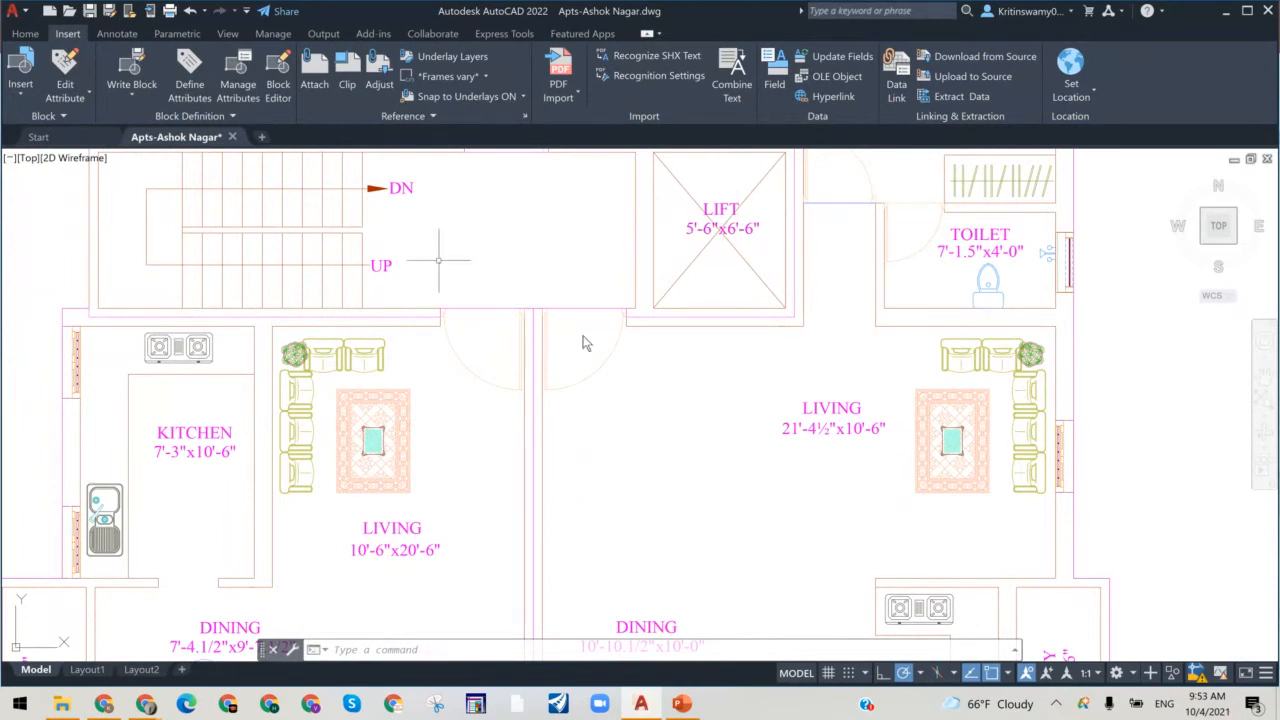
pyautogui.moveTo(830, 604); pyautogui.dragTo(706, 269, button='middle')
pyautogui.scroll(4, 697, 263)
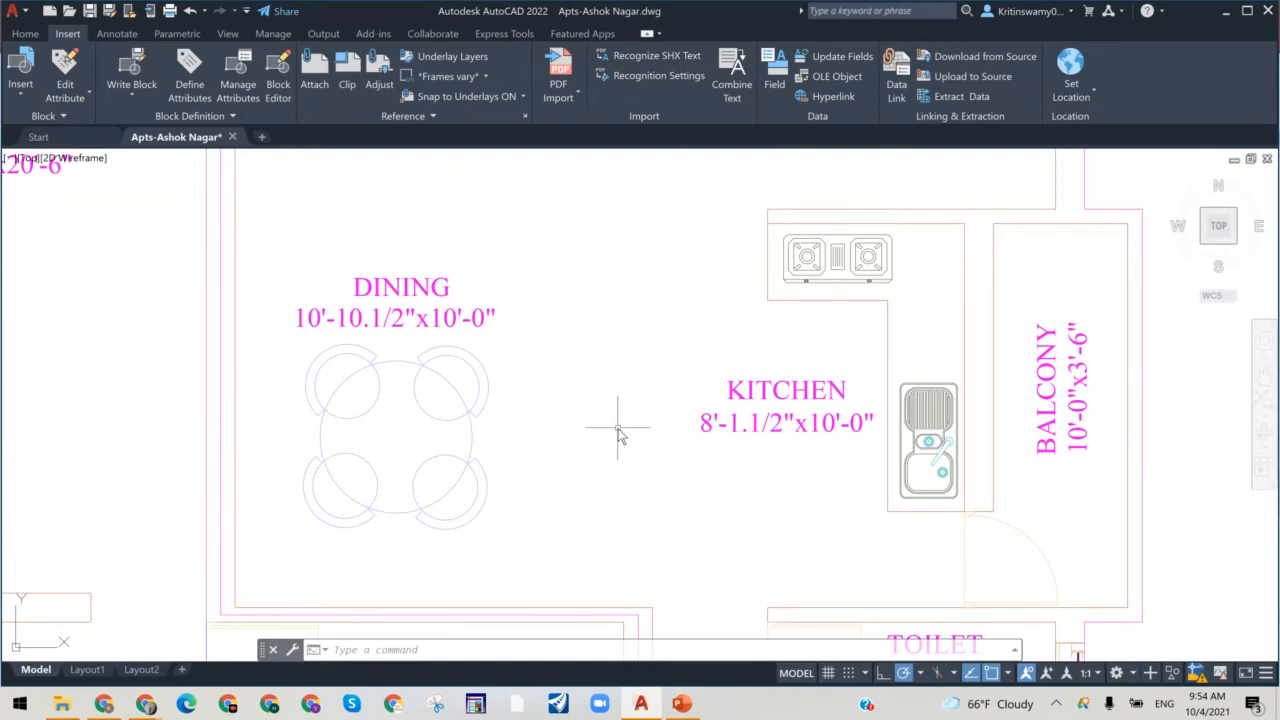
pyautogui.scroll(-2, 618, 432)
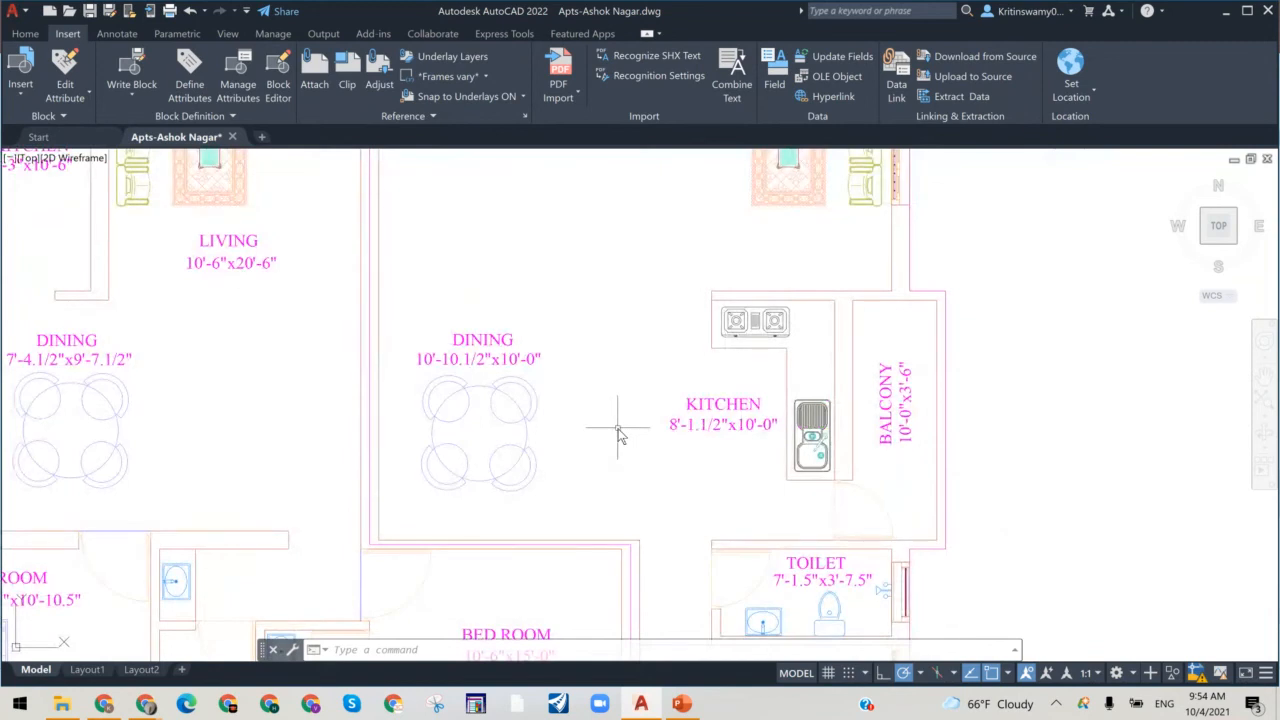
pyautogui.scroll(-1, 618, 432)
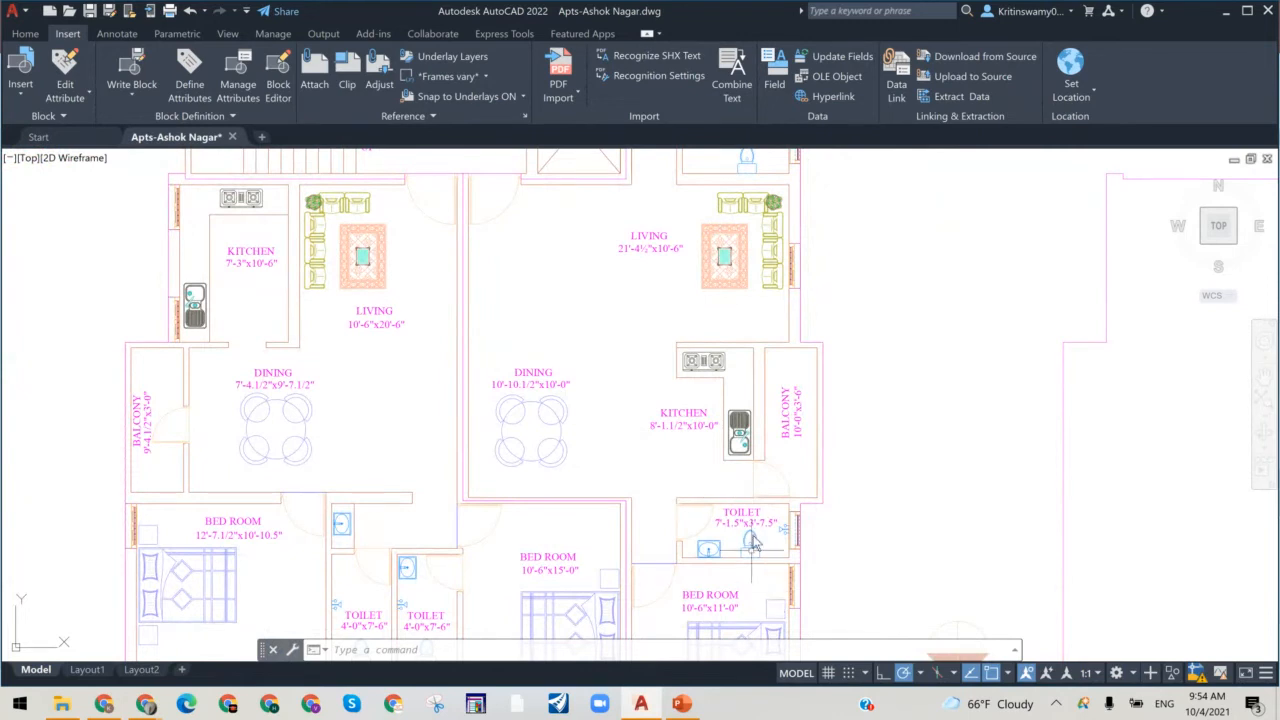
pyautogui.click(751, 540)
pyautogui.rightClick(759, 542)
pyautogui.click(846, 210)
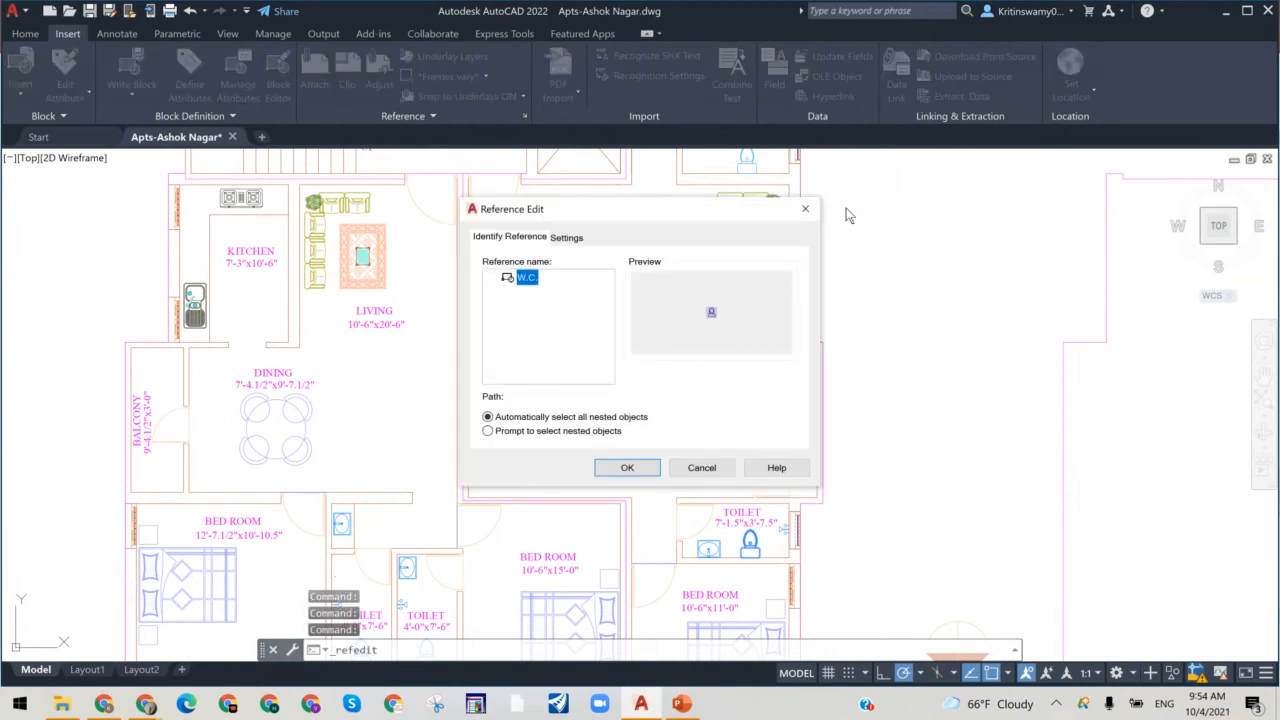
pyautogui.click(702, 467)
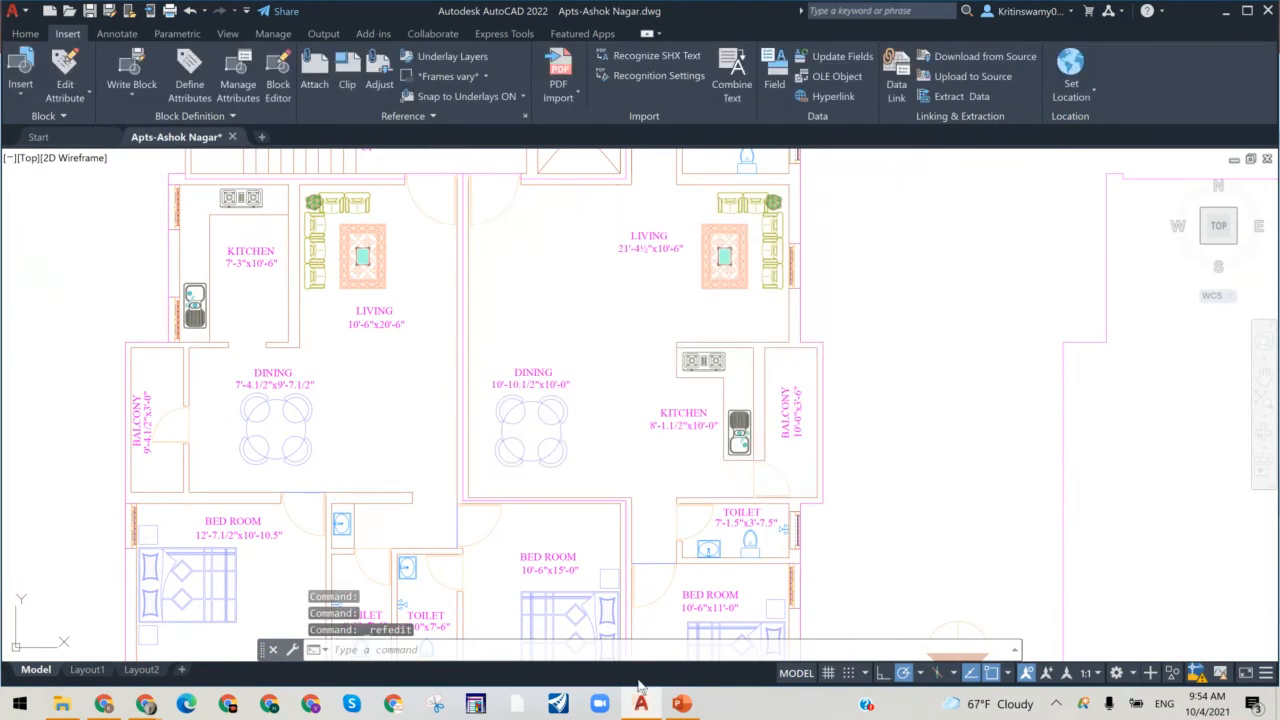
# Step: Switch to the PowerPoint presentation and review the slide on modifying a CAD block
pyautogui.click(681, 703)
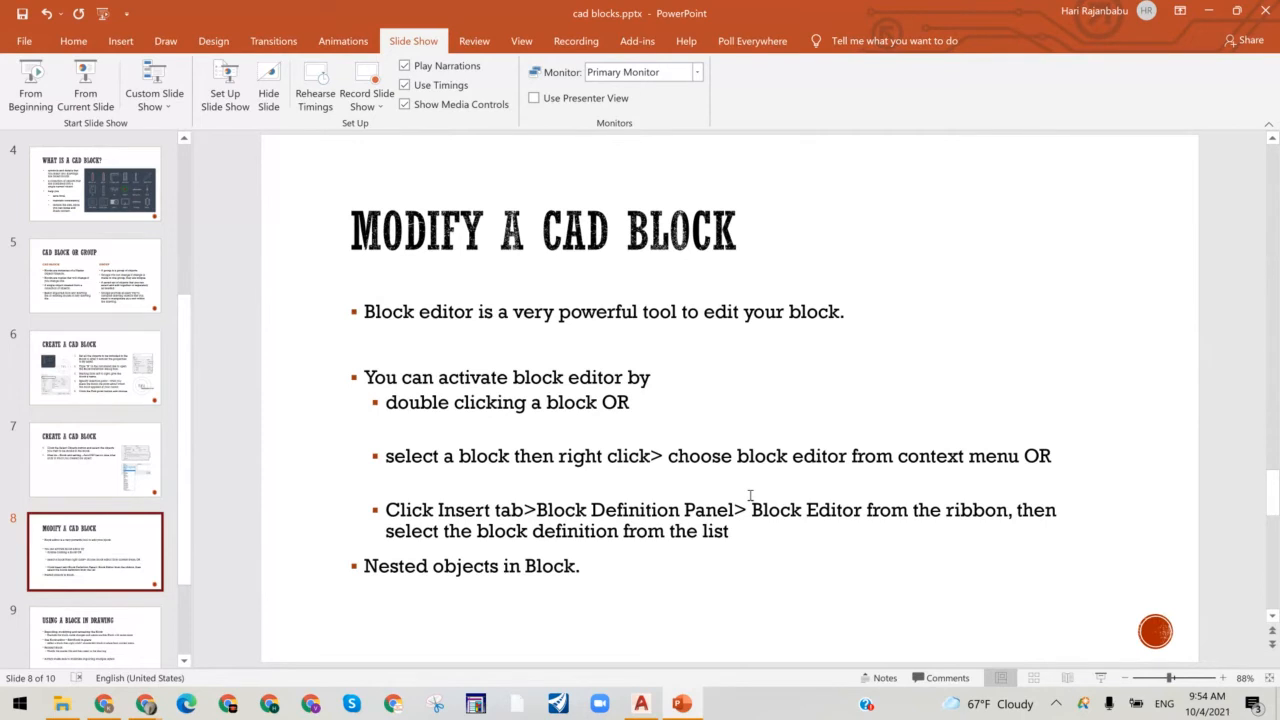
pyautogui.click(752, 486)
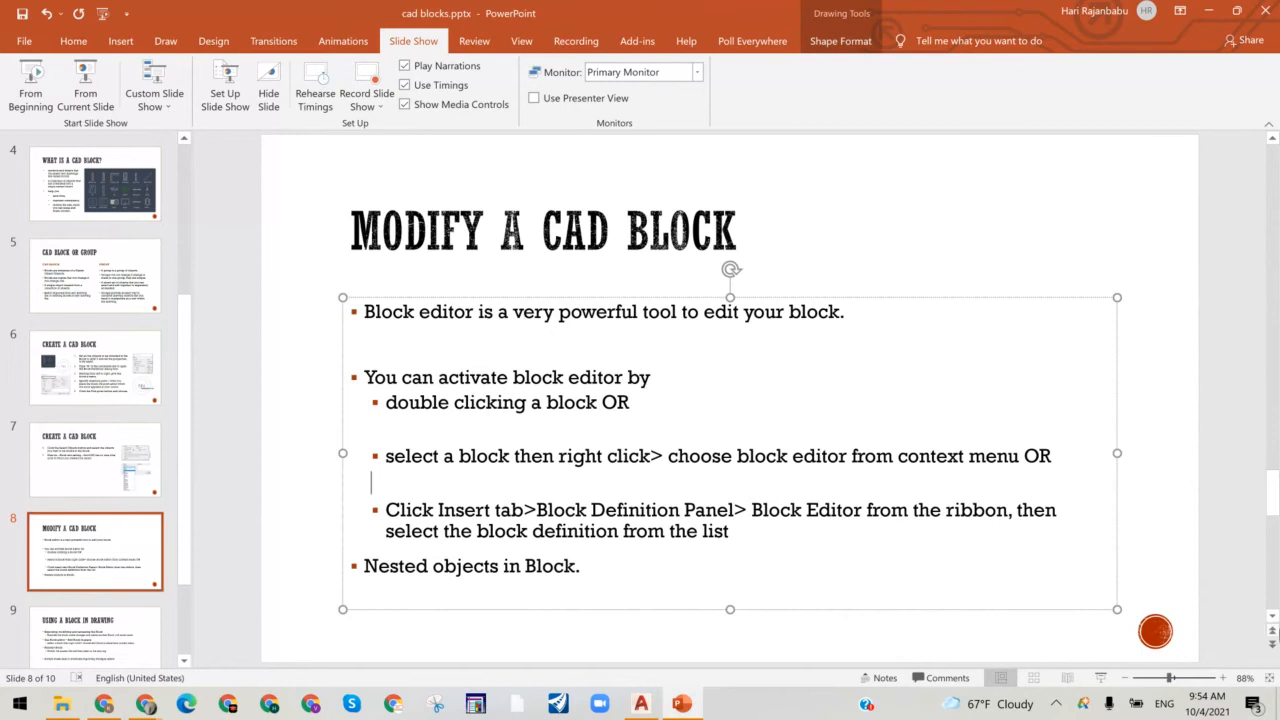
pyautogui.click(1234, 570)
pyautogui.scroll(-1, 1231, 564)
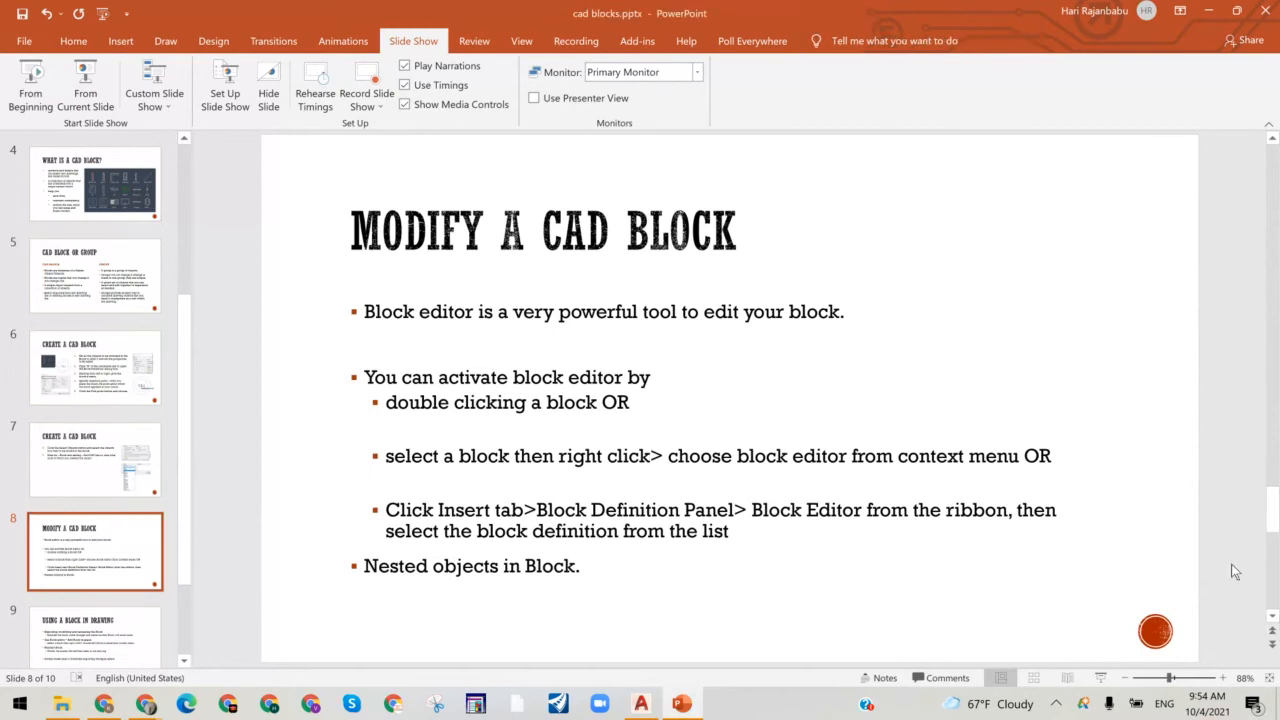
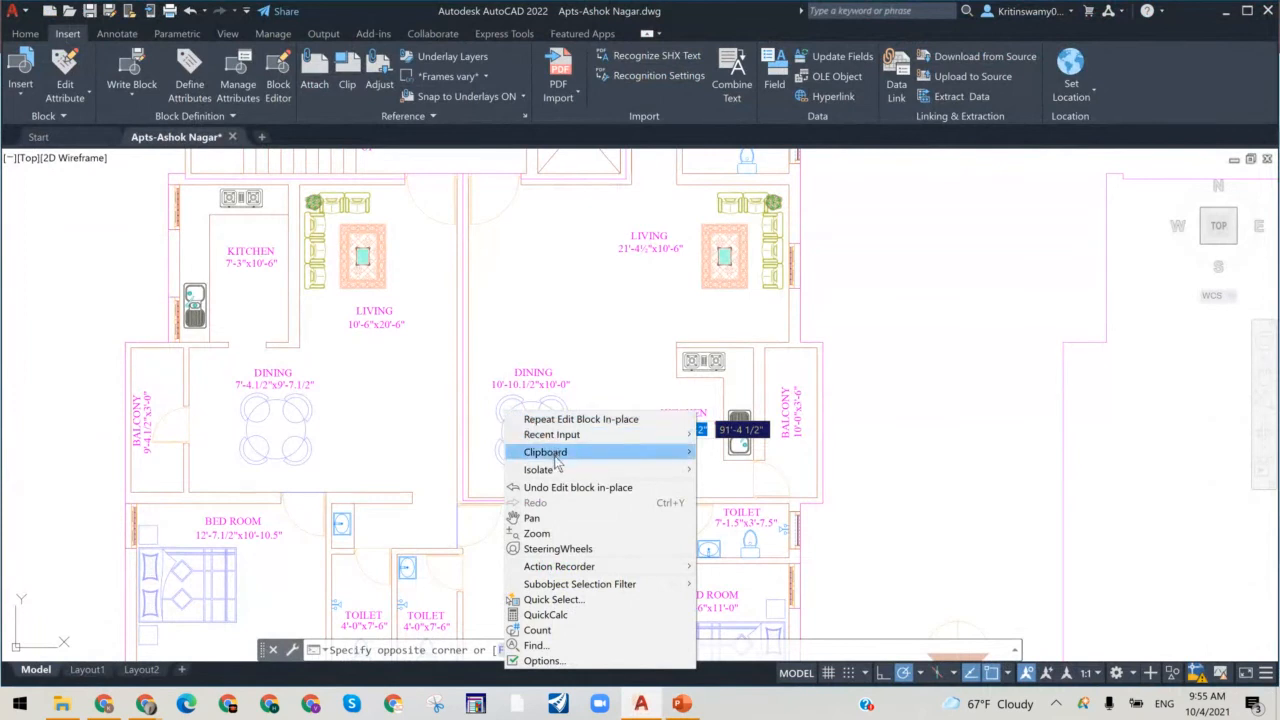
# Step: Back in the AutoCAD drawing, clear the selection and undo the last in-place block edit
pyautogui.click(619, 372)
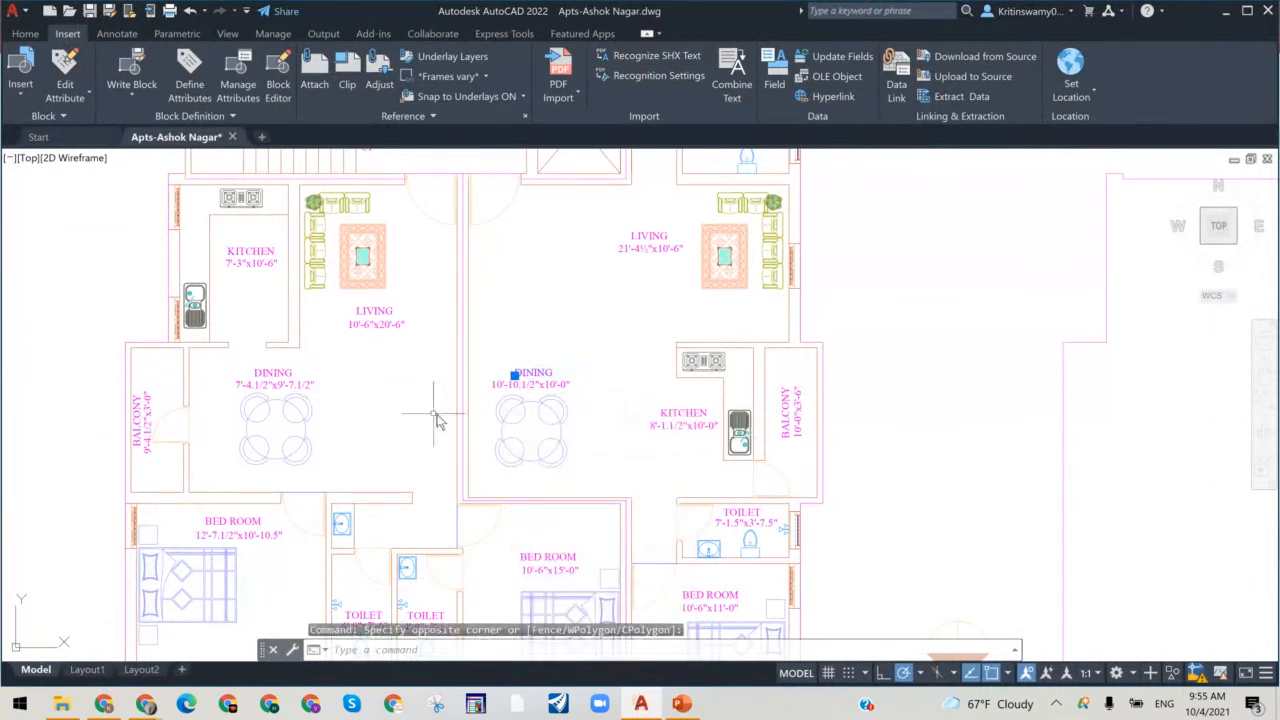
pyautogui.press('Escape')
pyautogui.hotkey('ctrl', 'z')
# Step: Open the dining table block beside the kitchen for in-place editing, with all nested objects selected automatically
pyautogui.scroll(3, 507, 413)
pyautogui.moveTo(611, 428); pyautogui.dragTo(500, 406, button='middle')
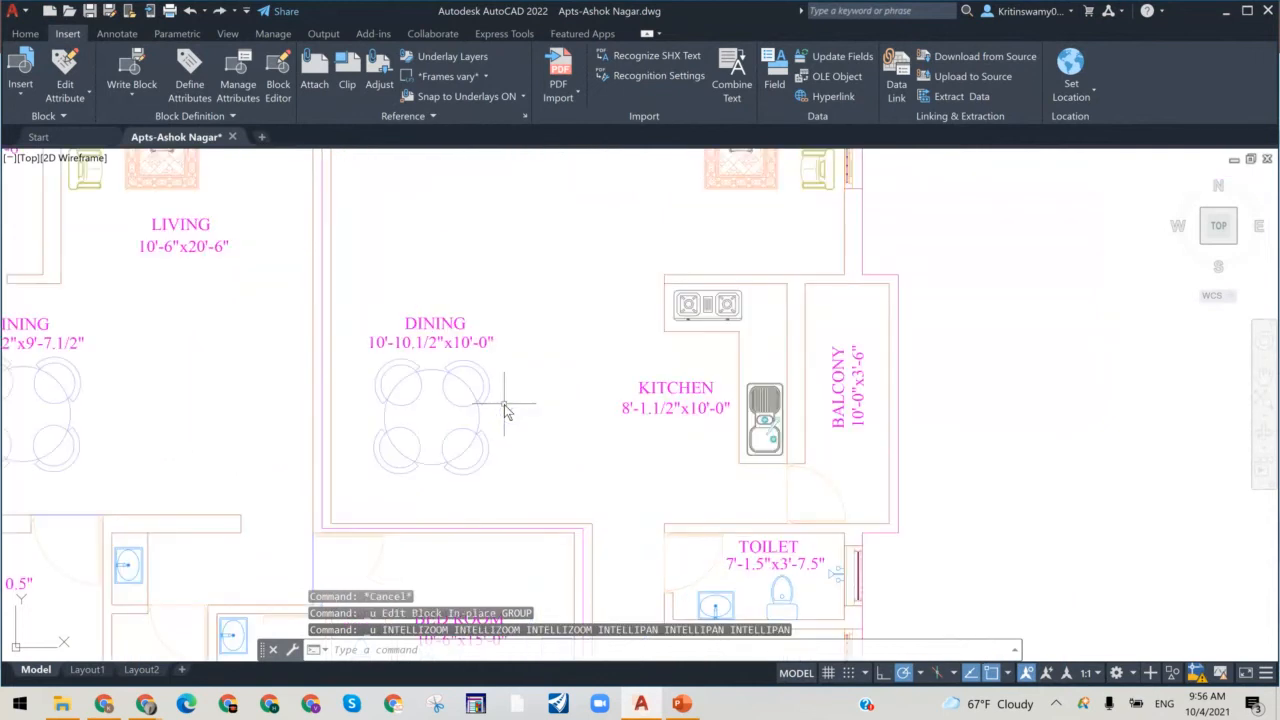
pyautogui.click(482, 401)
pyautogui.rightClick(479, 399)
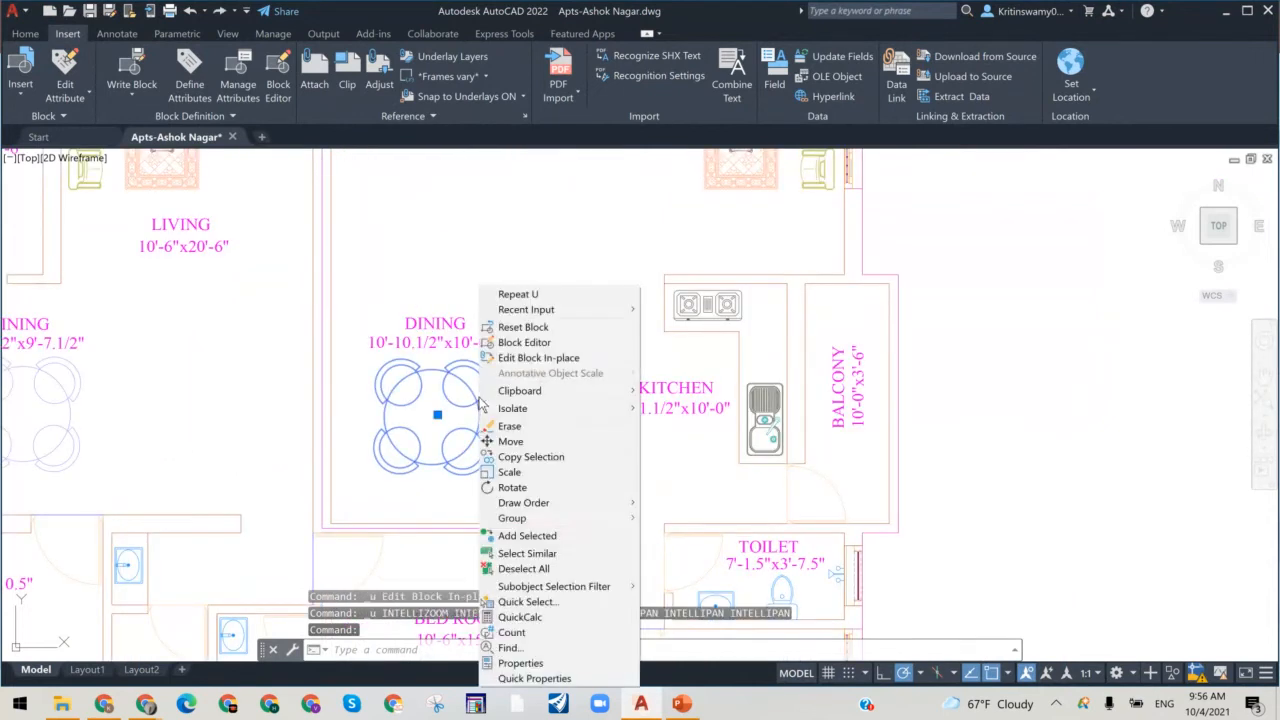
pyautogui.click(535, 358)
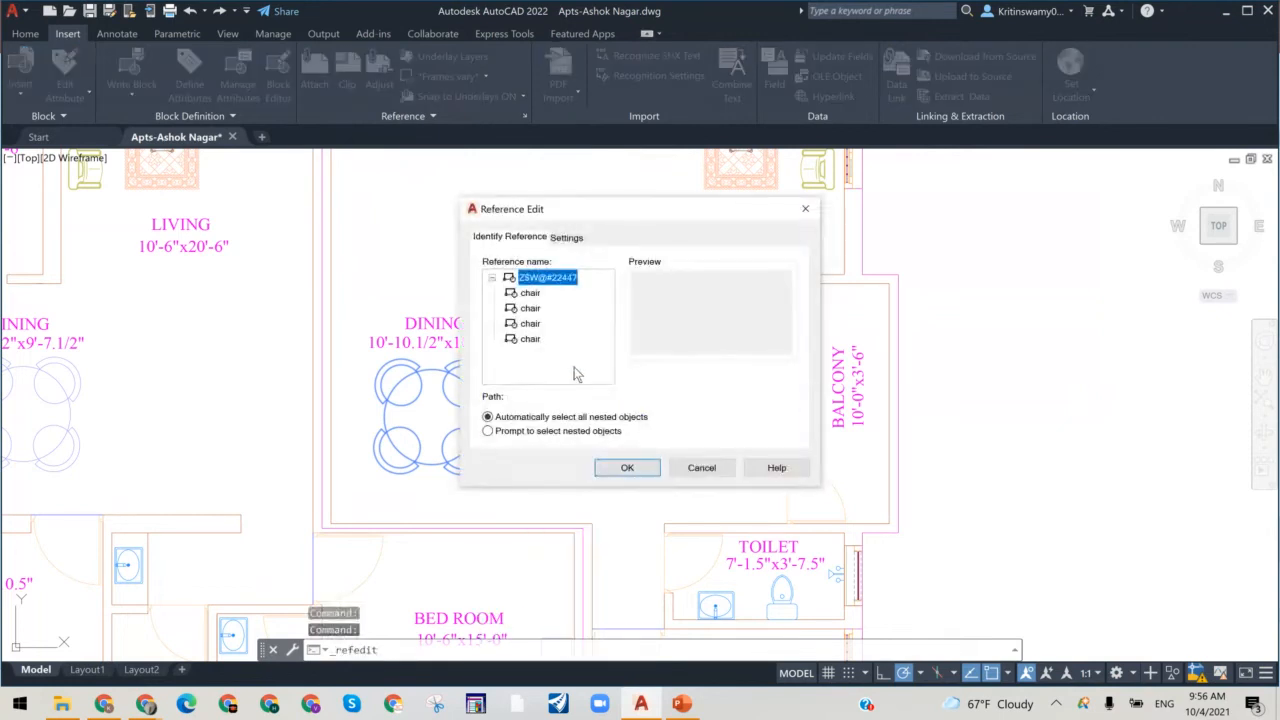
pyautogui.click(627, 467)
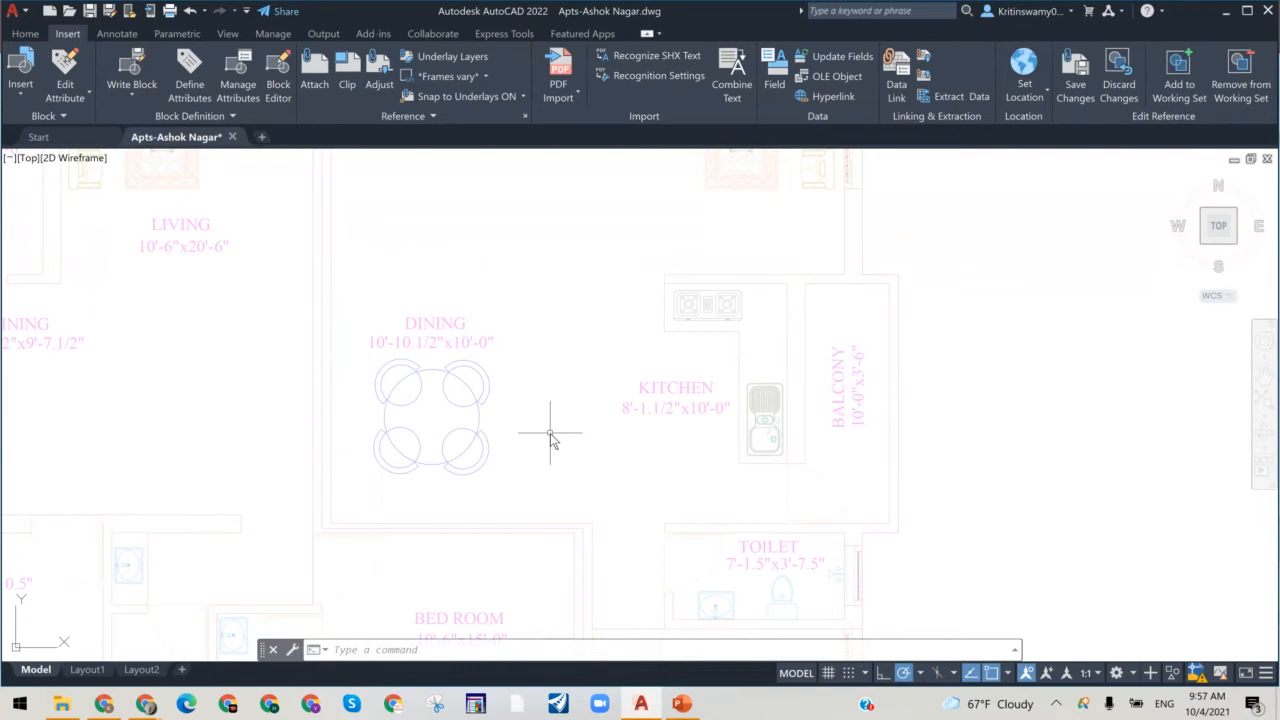
# Step: End the in-place editing session of the dining table block, discarding the reference changes
pyautogui.press('Escape')
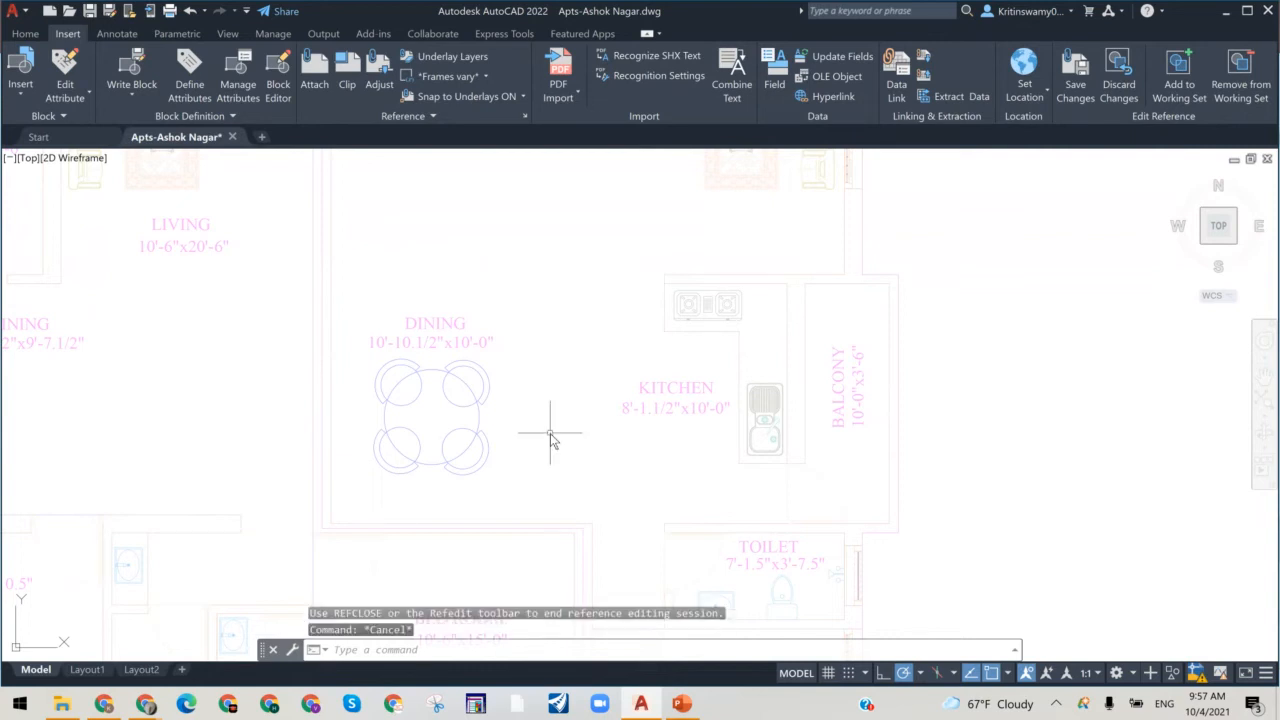
pyautogui.press('Escape')
pyautogui.press('Escape')
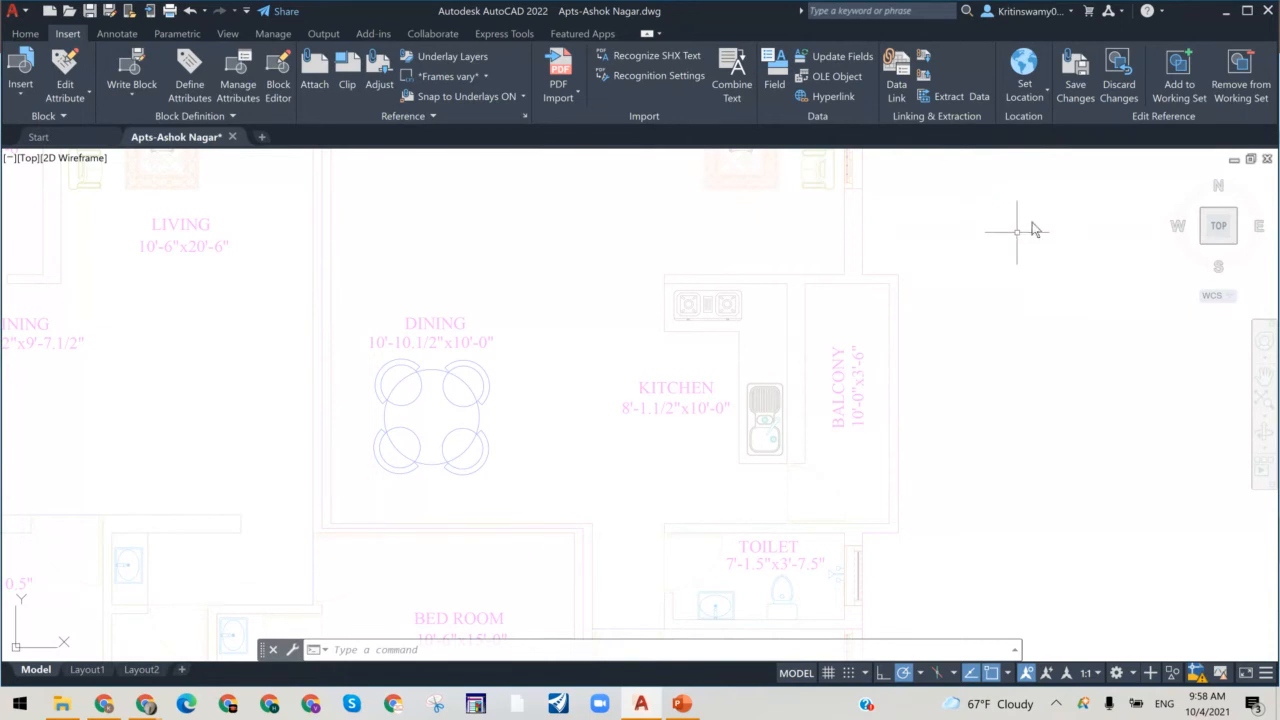
pyautogui.click(1122, 90)
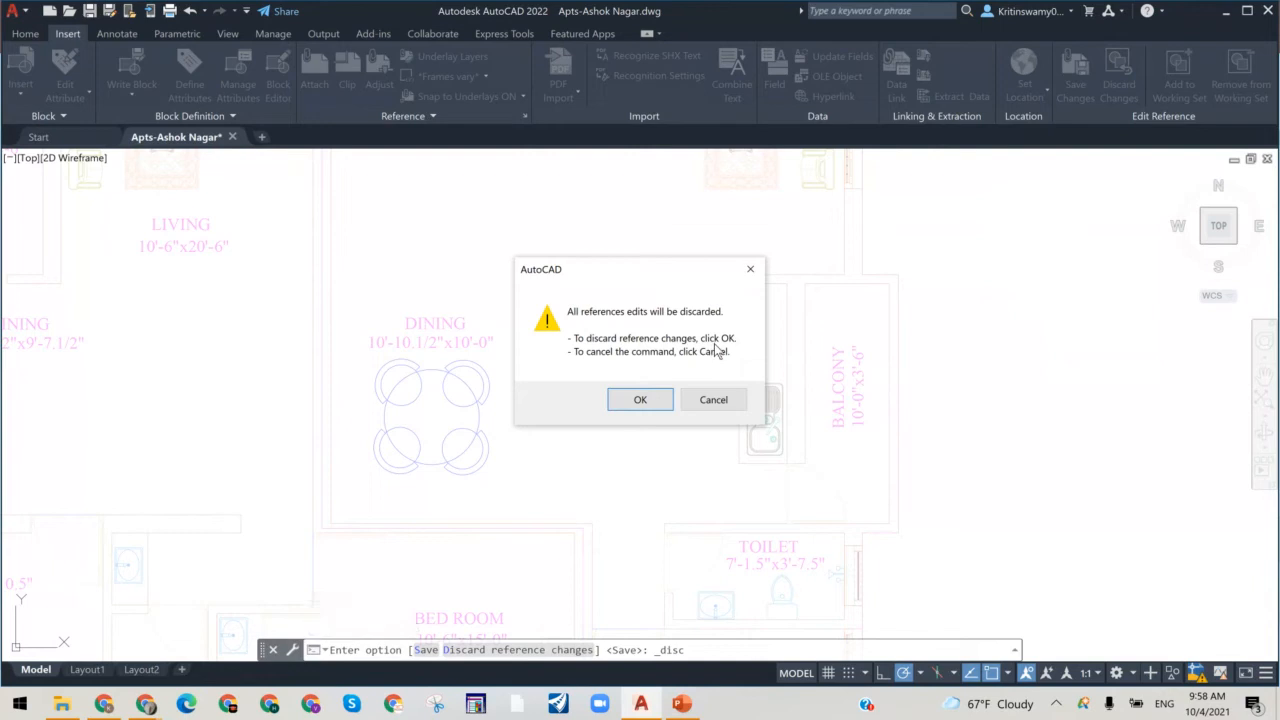
pyautogui.click(638, 400)
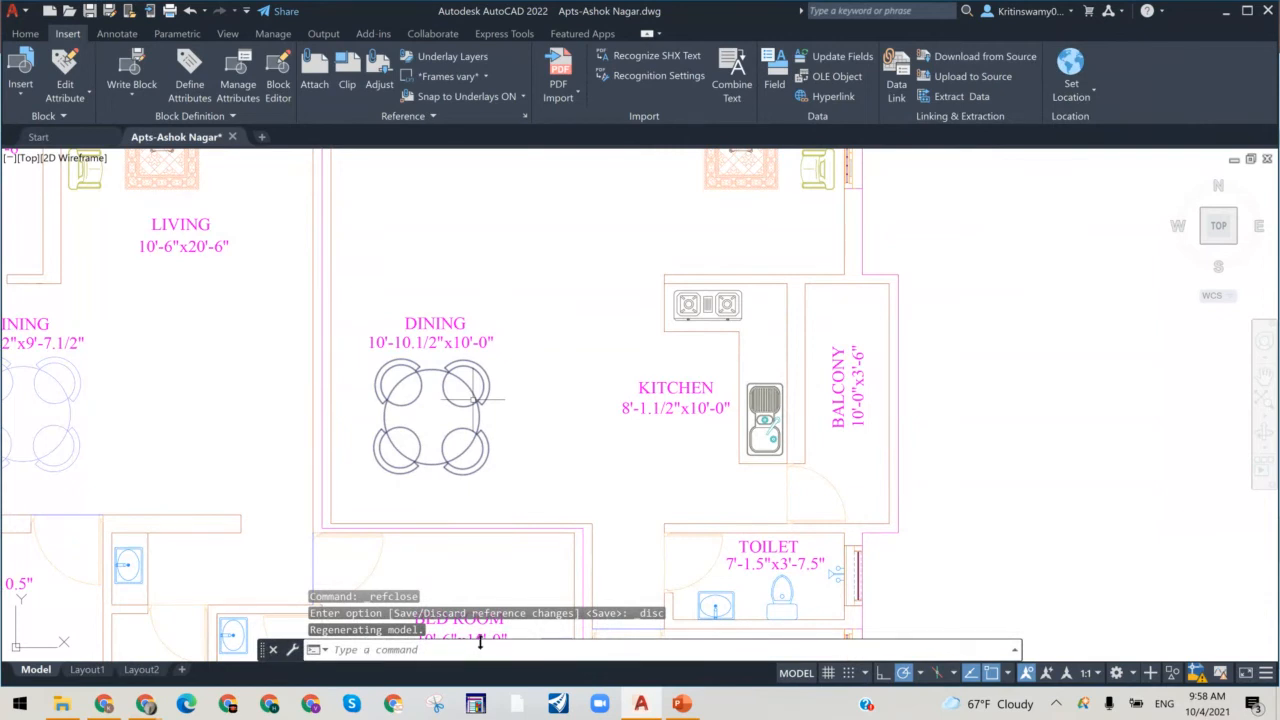
# Step: With the command history enlarged, start in-place editing of the dining table block again and discard the reference changes
pyautogui.moveTo(482, 641); pyautogui.dragTo(511, 512)
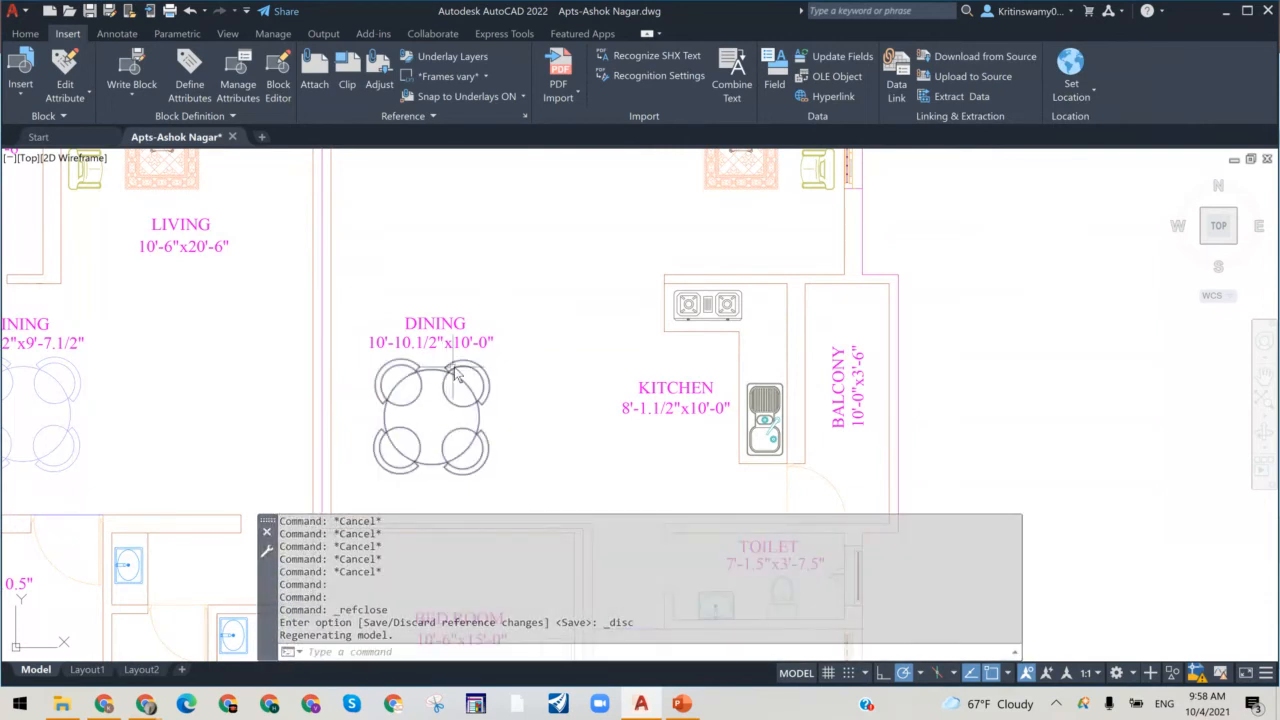
pyautogui.click(452, 375)
pyautogui.rightClick(455, 375)
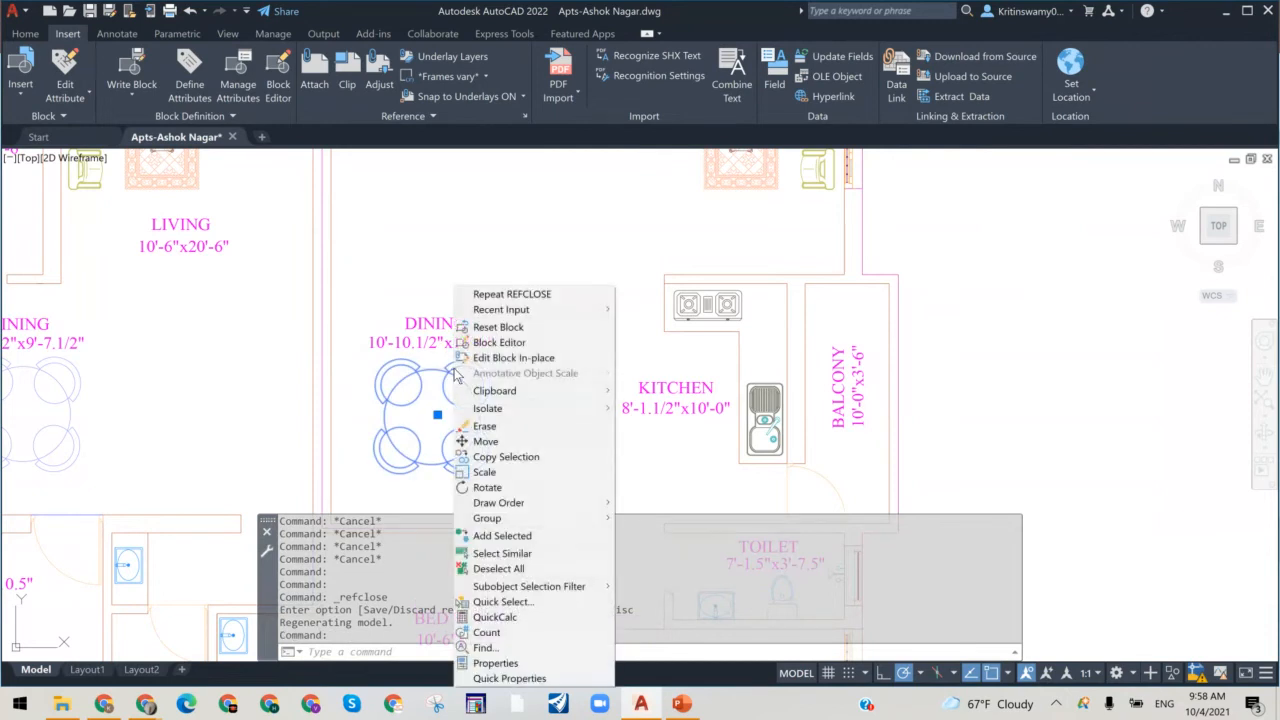
pyautogui.click(528, 358)
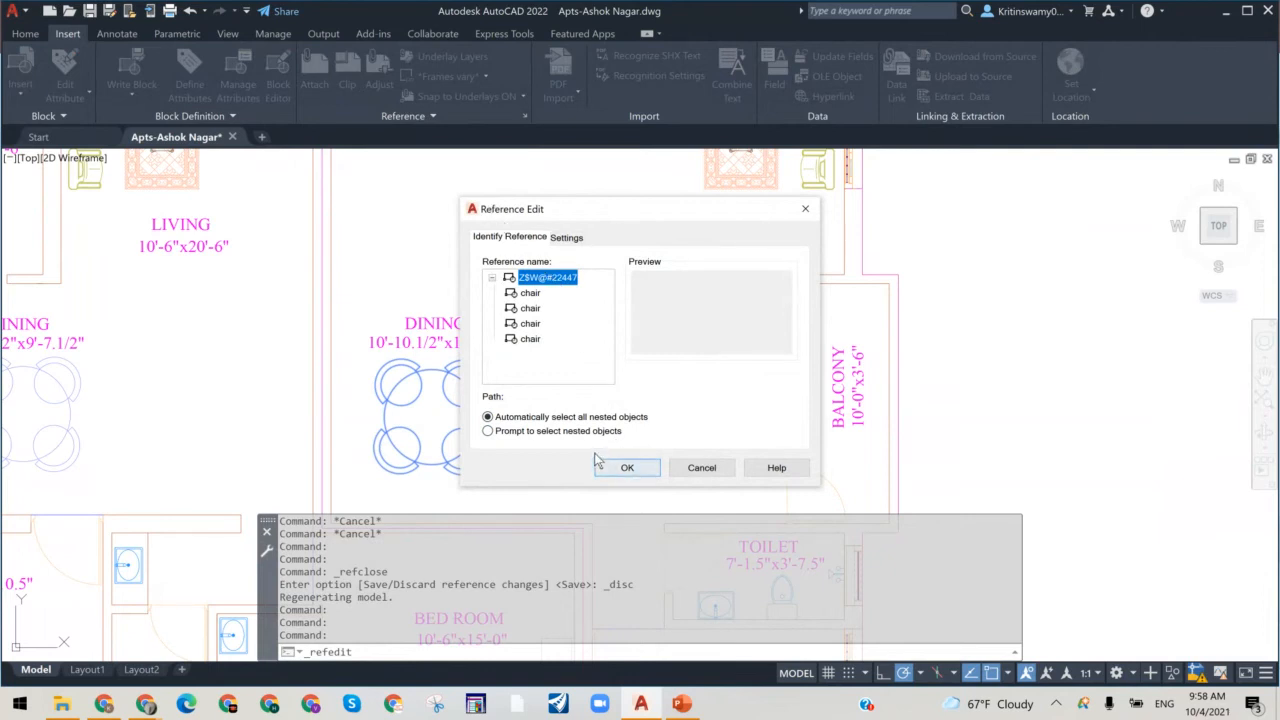
pyautogui.click(628, 469)
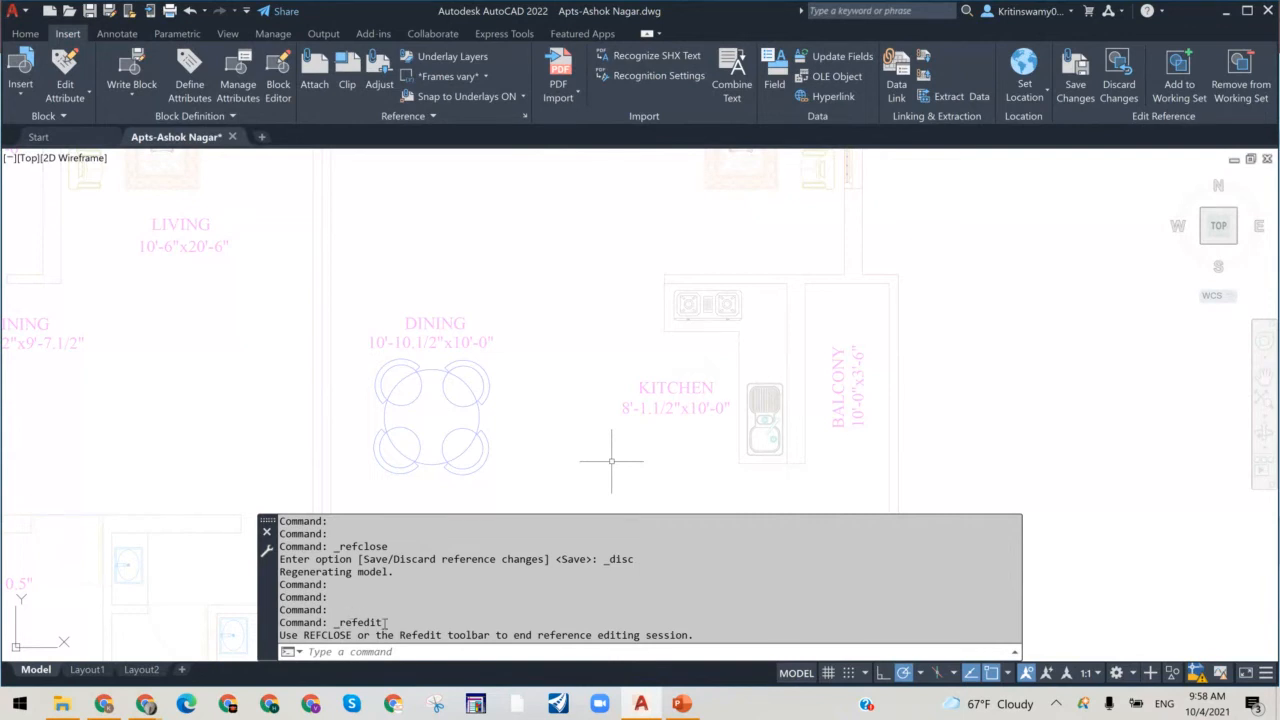
pyautogui.press('Escape')
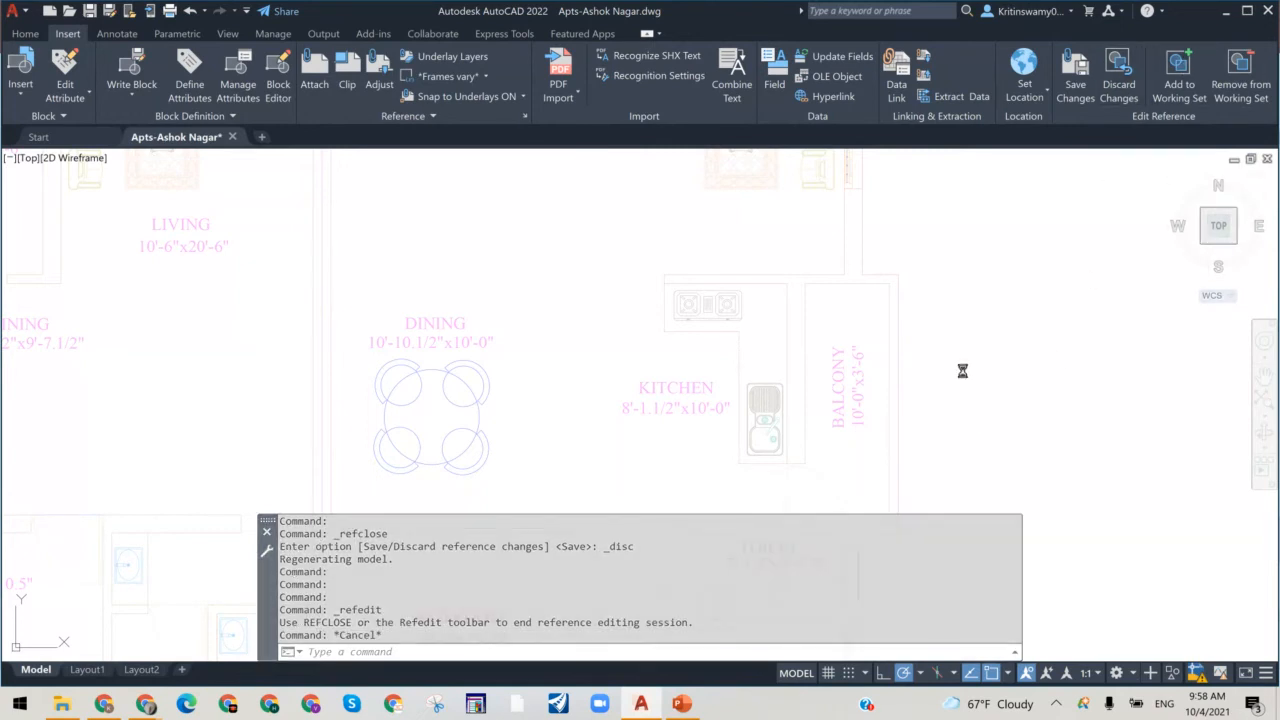
pyautogui.click(640, 399)
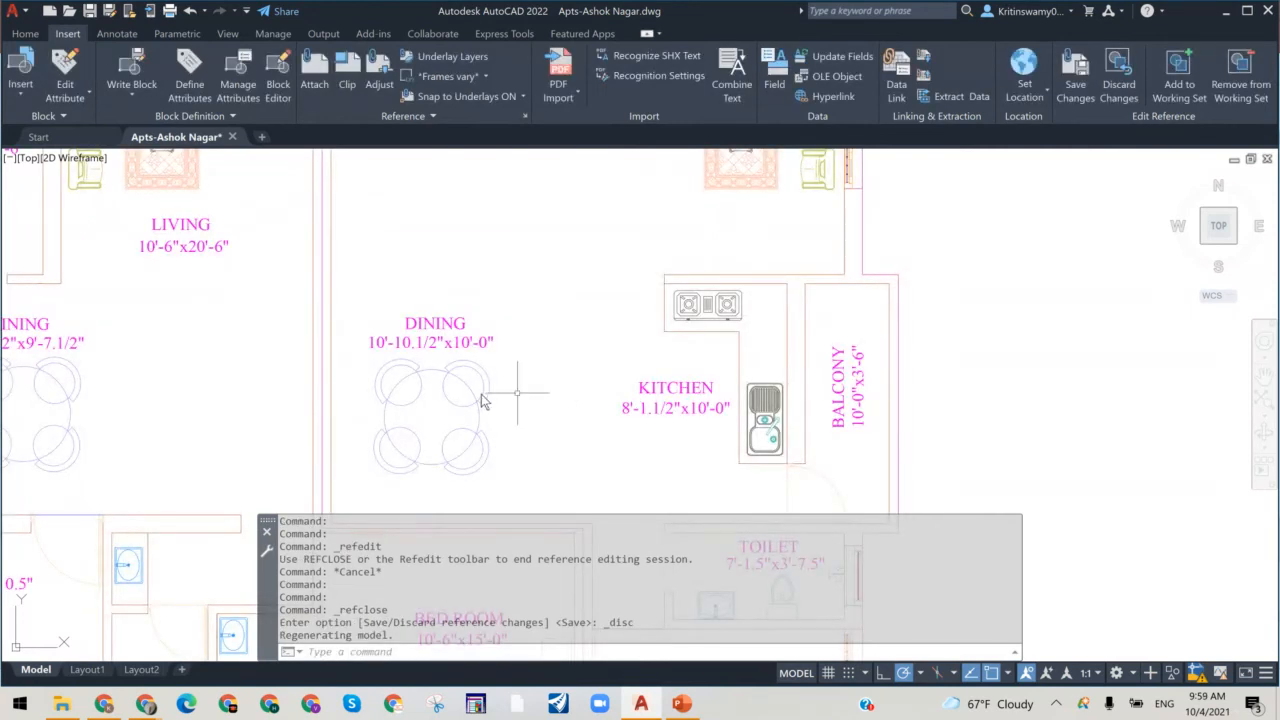
# Step: Open the dining table block in the Block Editor and close the editor without making changes
pyautogui.click(485, 399)
pyautogui.rightClick(485, 400)
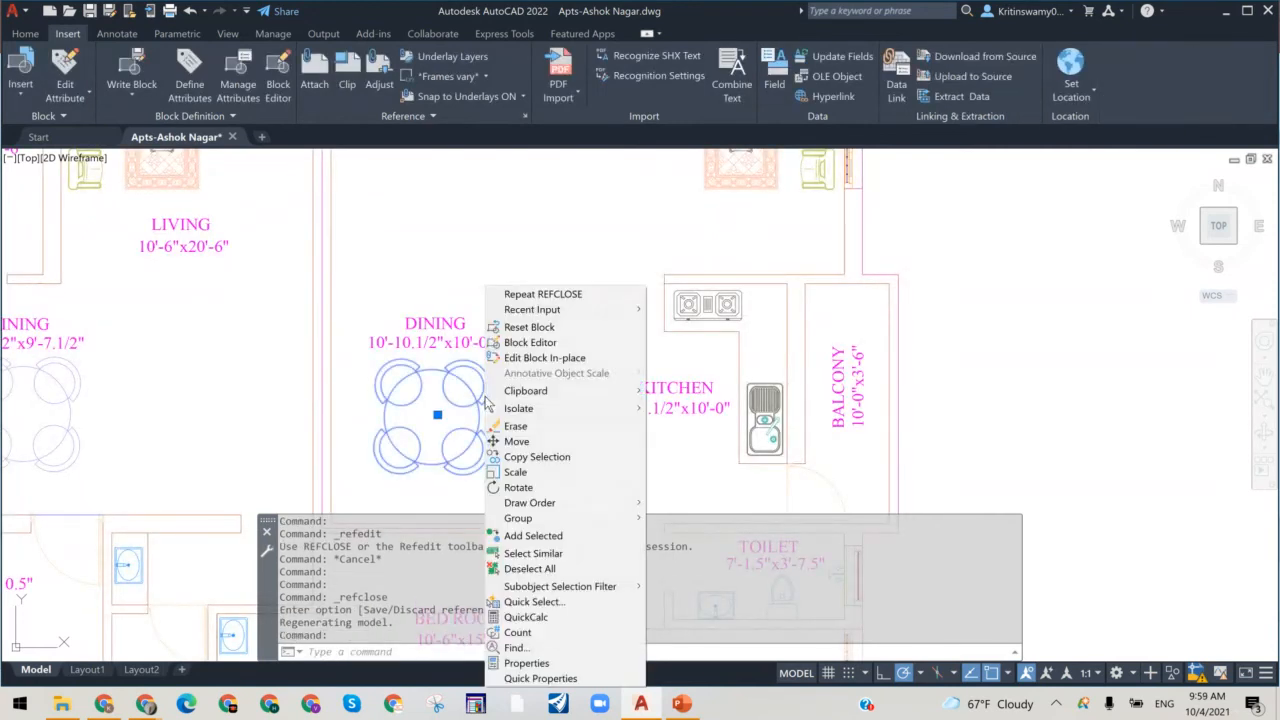
pyautogui.click(554, 343)
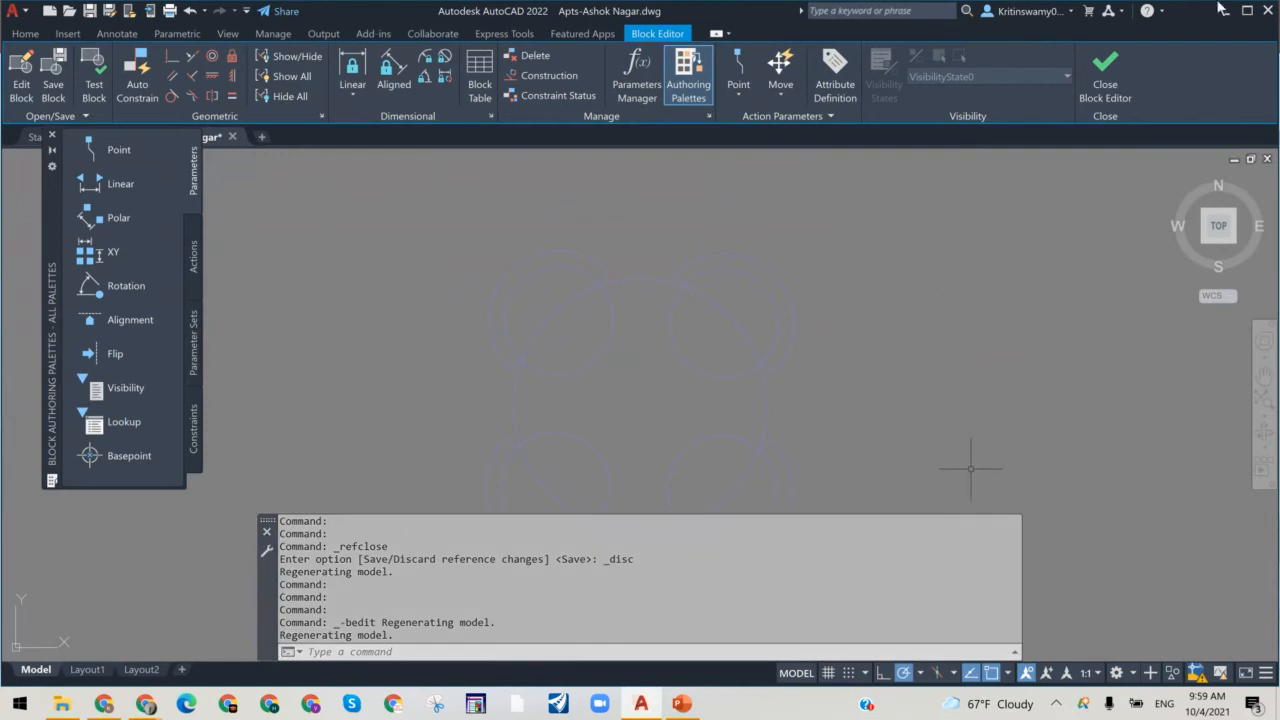
pyautogui.click(1108, 78)
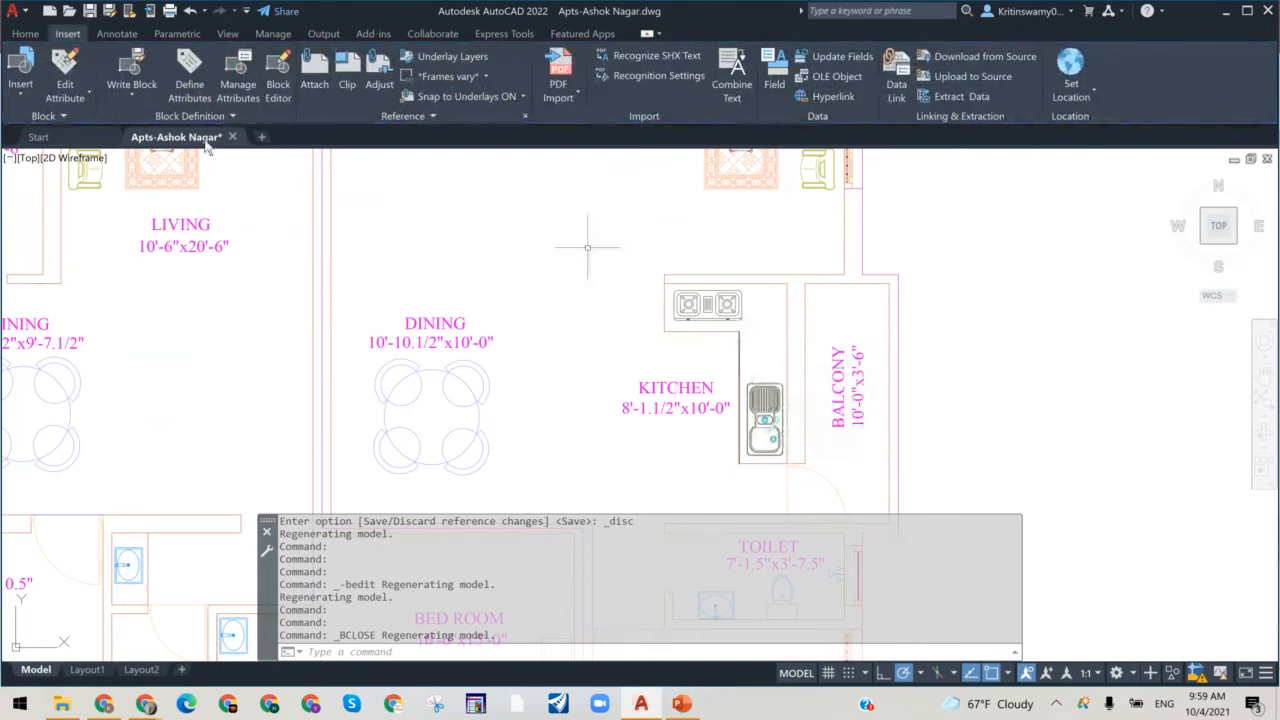
# Step: Start Create Block, try to confirm the block definition without a name, and cancel it
pyautogui.click(132, 98)
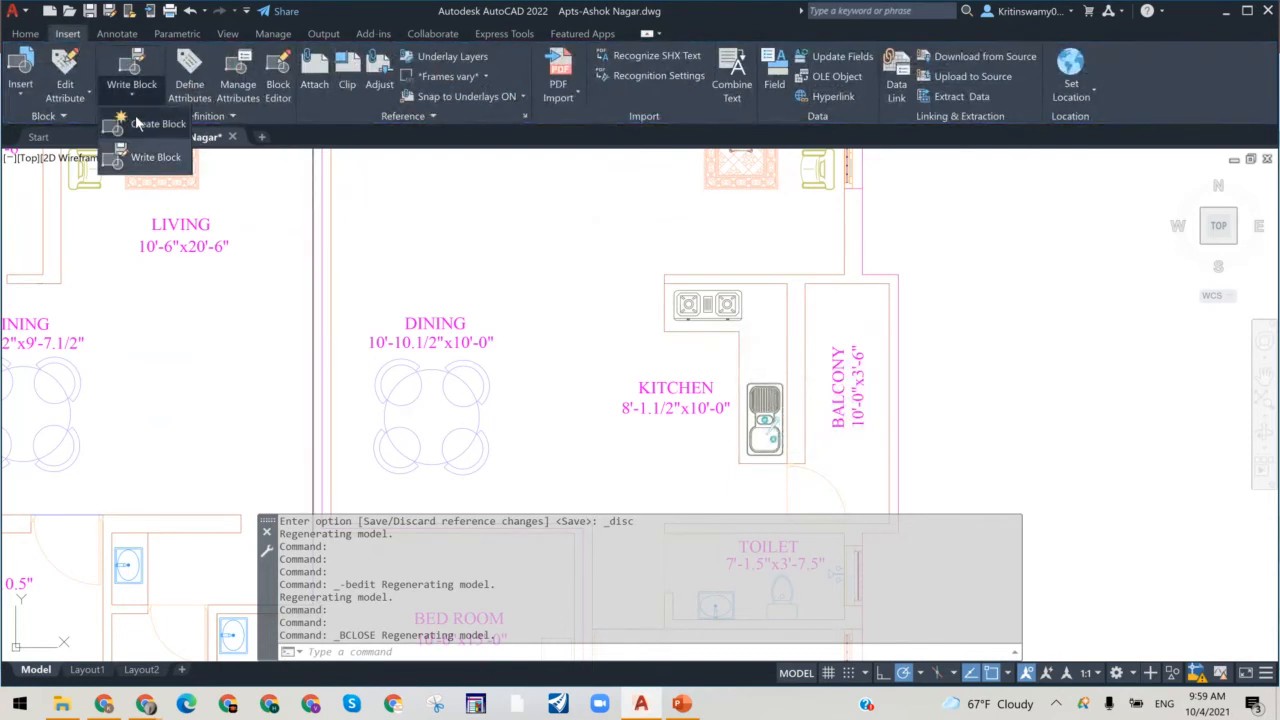
pyautogui.click(140, 123)
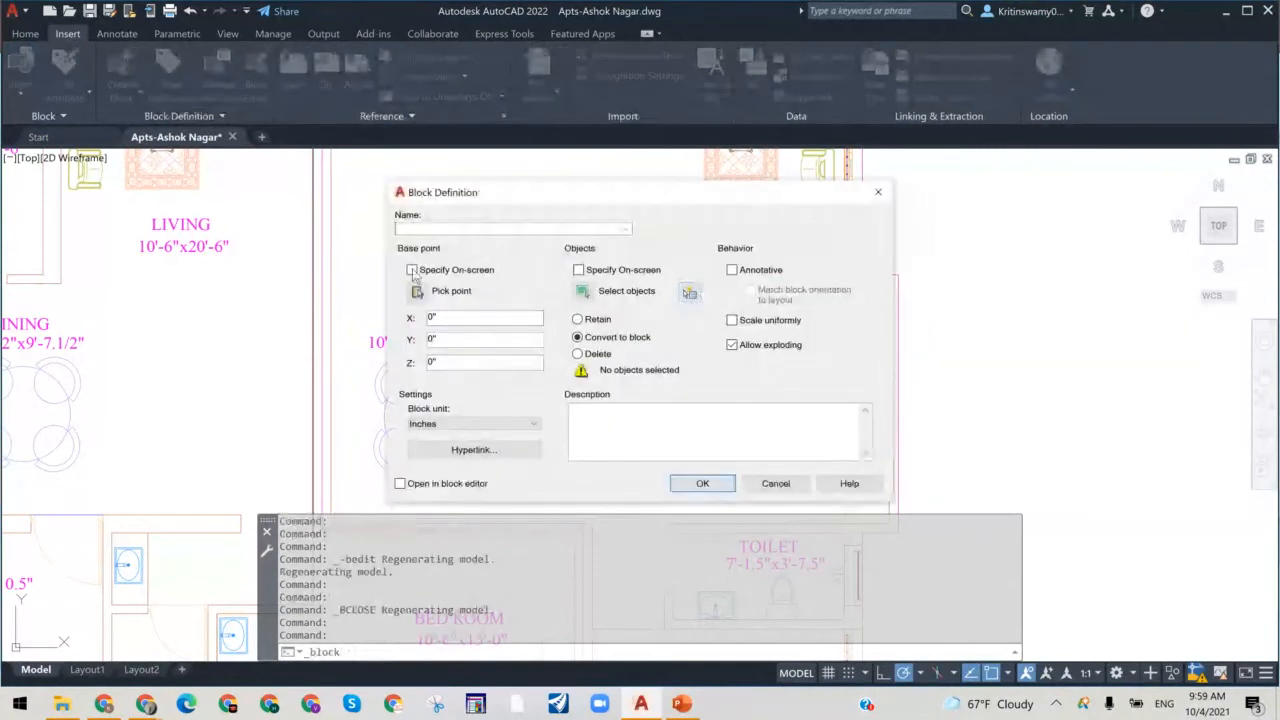
pyautogui.click(682, 487)
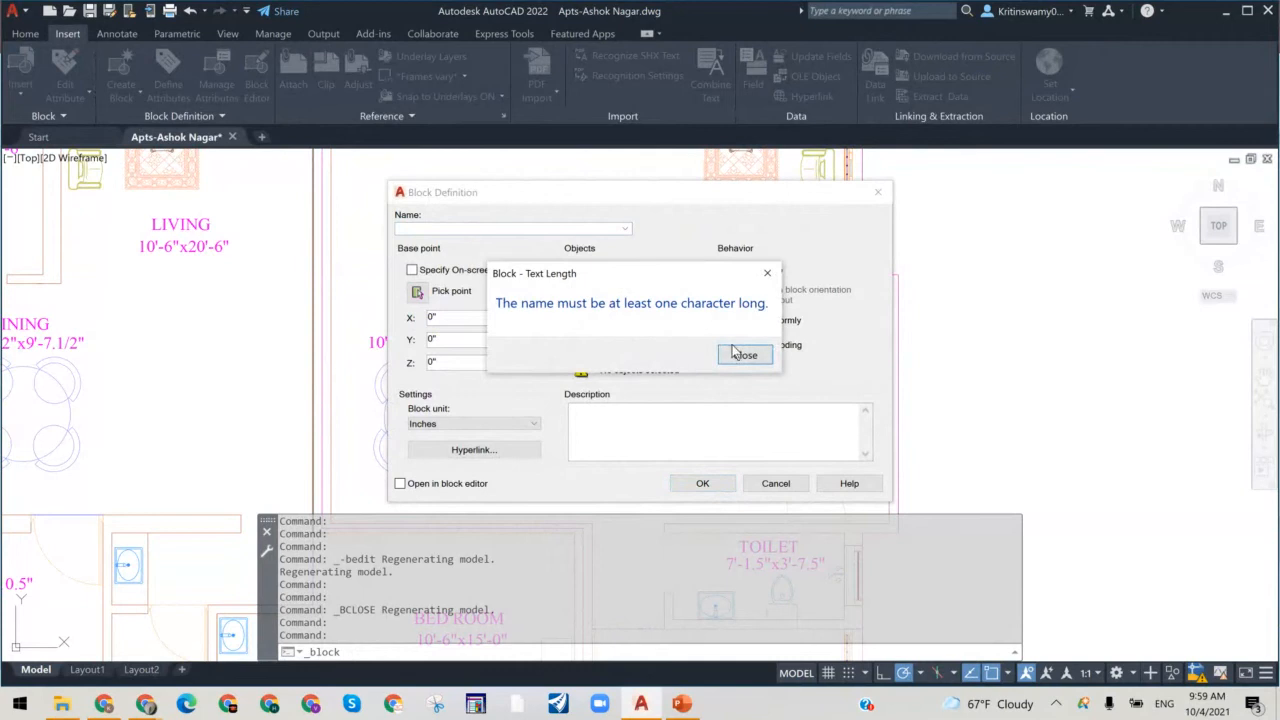
pyautogui.click(744, 357)
pyautogui.click(775, 483)
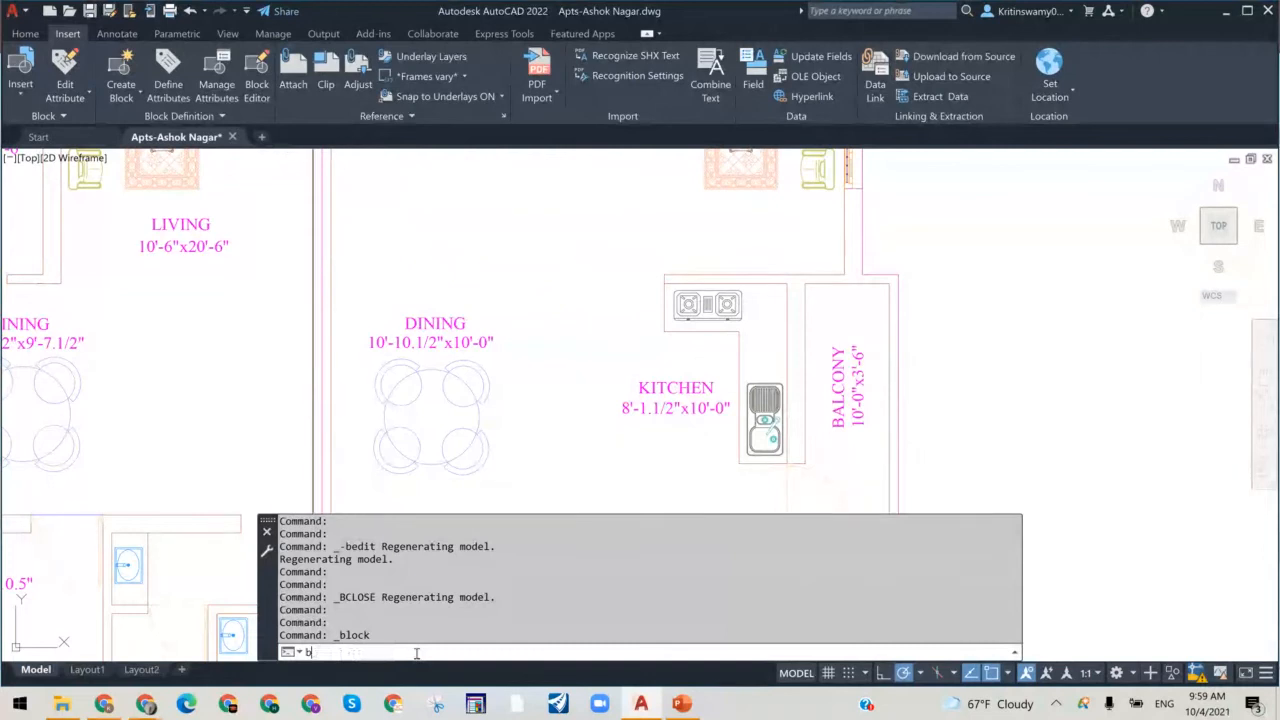
# Step: Start a block definition with the B command alias and cancel it
pyautogui.write('B')
pyautogui.press('Return')
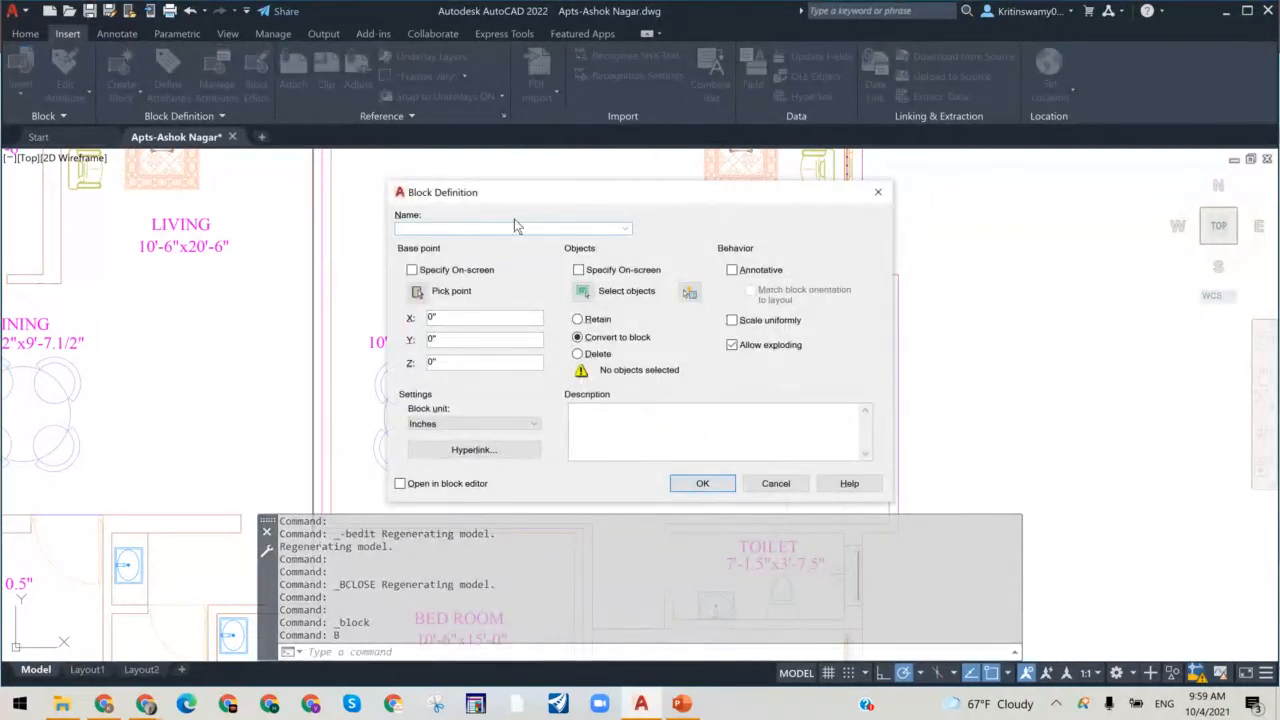
pyautogui.click(783, 484)
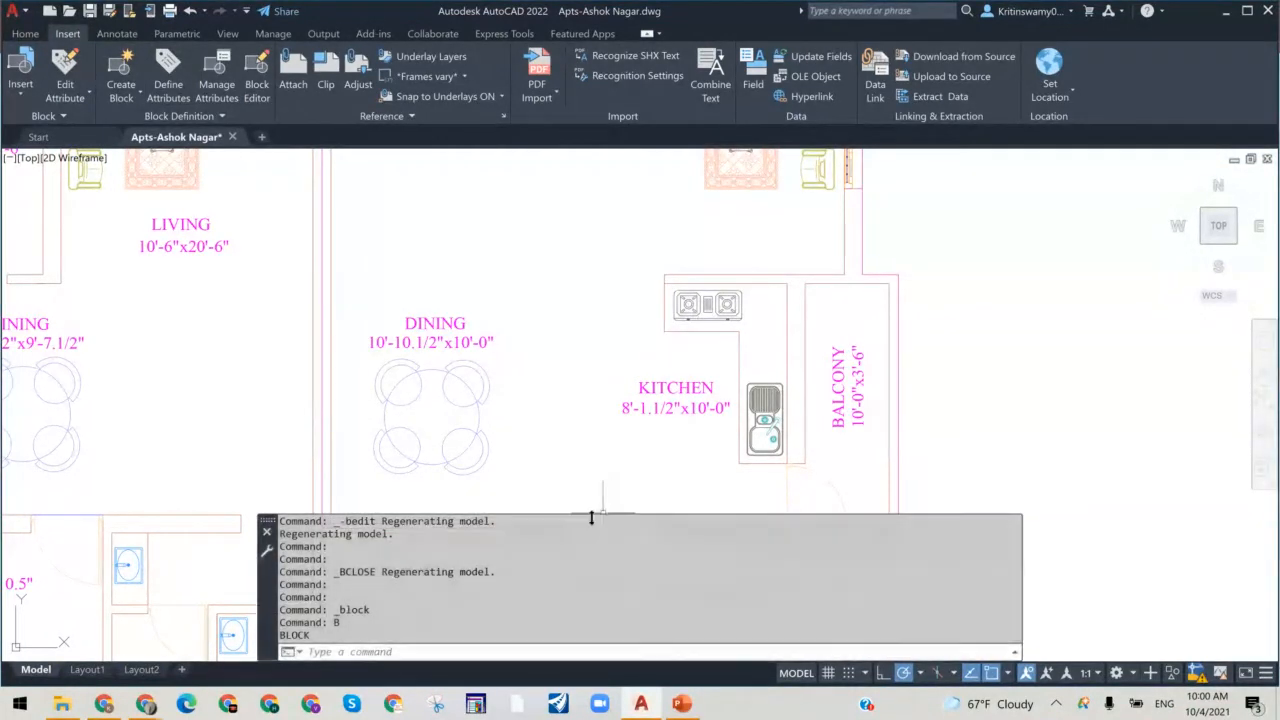
# Step: Shrink the command history so that it shows three lines
pyautogui.moveTo(592, 516); pyautogui.dragTo(592, 532)
pyautogui.moveTo(586, 589)
pyautogui.mouseDown()
pyautogui.moveTo(583, 623)
pyautogui.moveTo(589, 602)
pyautogui.mouseUp()
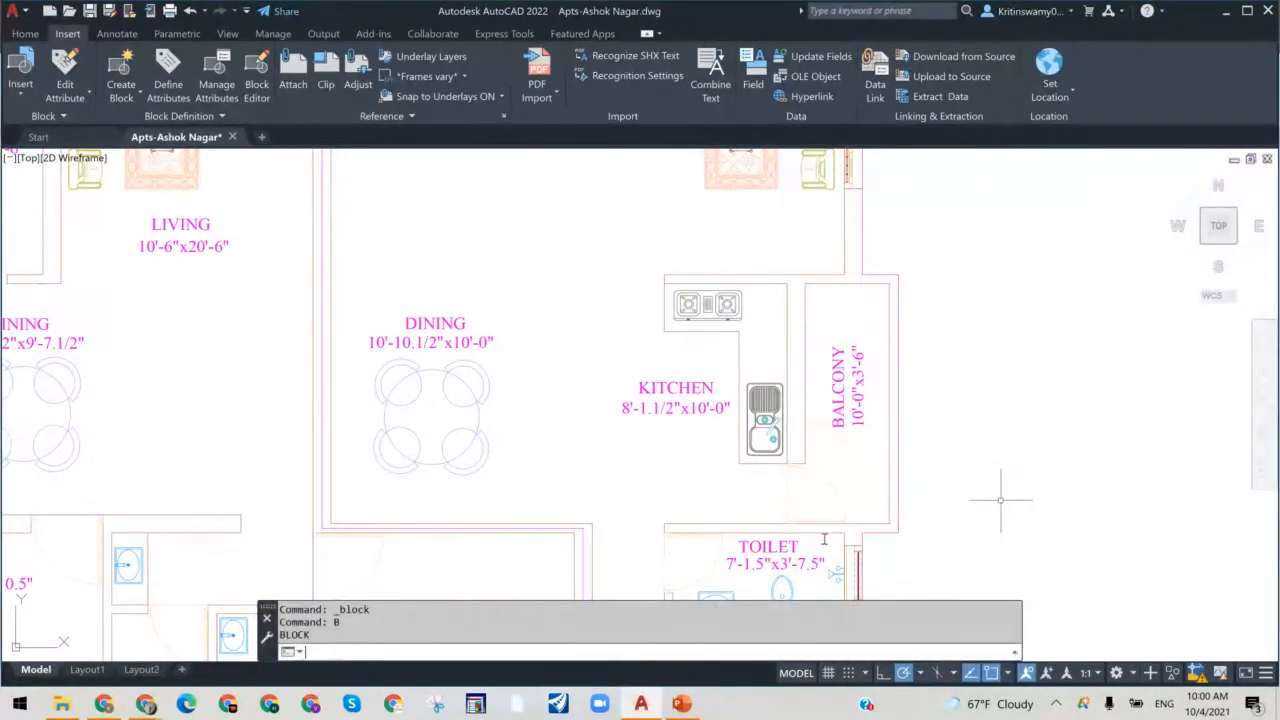
pyautogui.click(987, 450)
pyautogui.press('Escape')
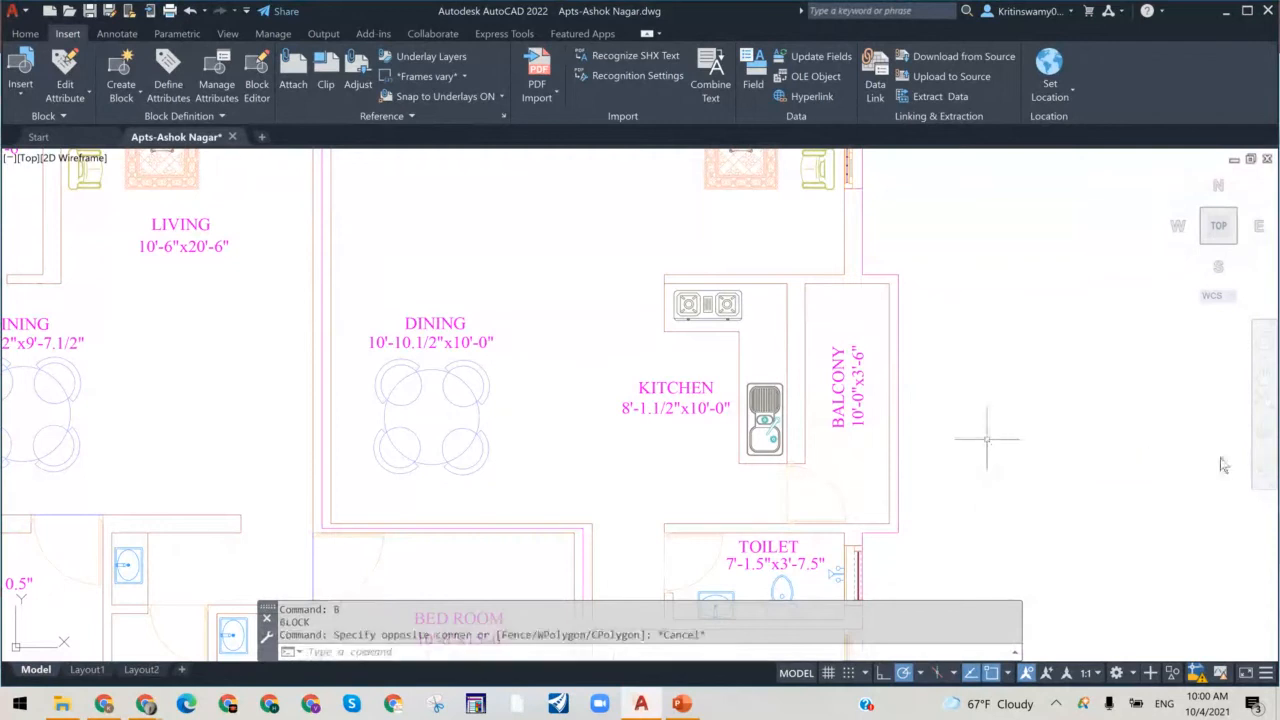
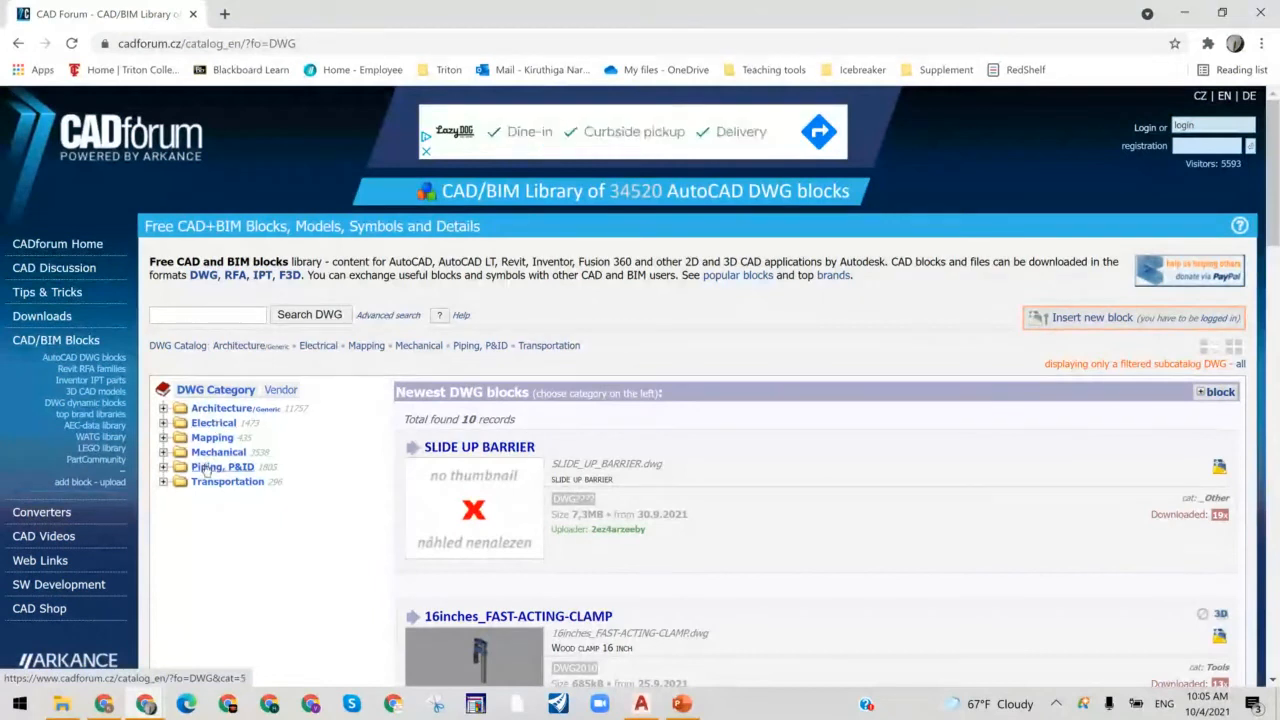
# Step: Open the Bedroom category under Architecture in the CADforum DWG catalog and look through the listed blocks
pyautogui.click(163, 408)
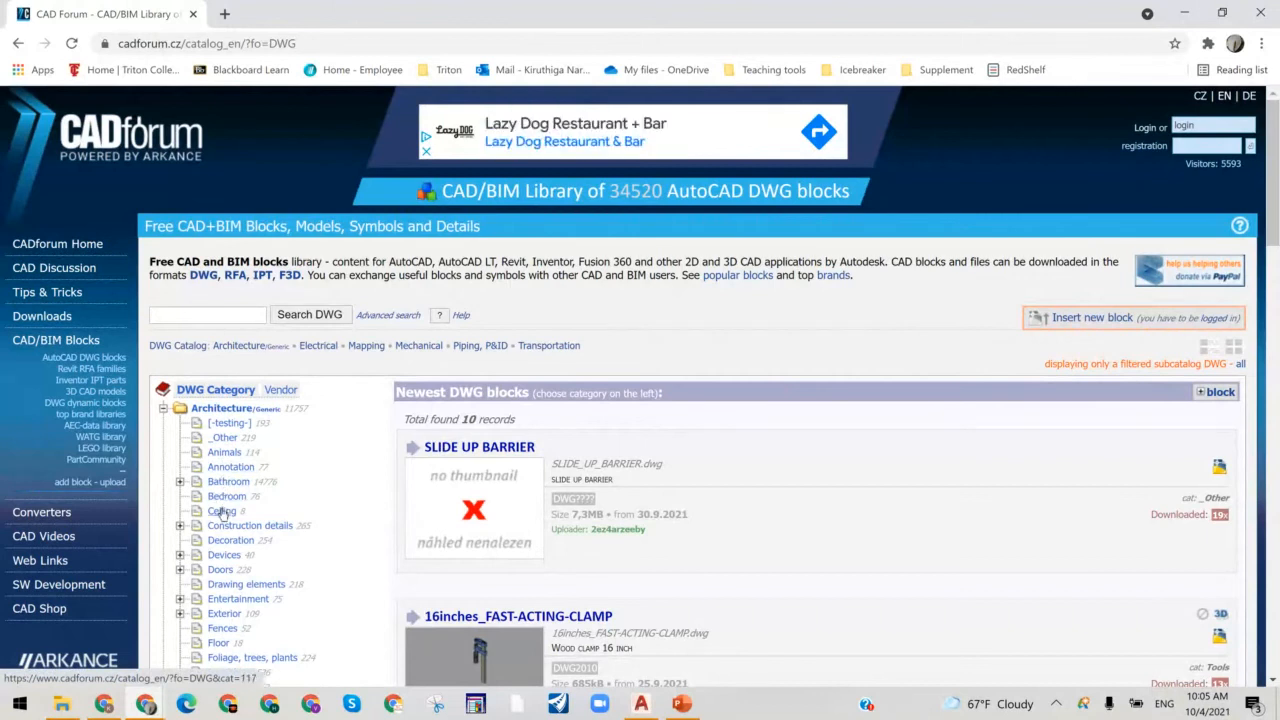
pyautogui.click(220, 497)
pyautogui.scroll(-5, 289, 417)
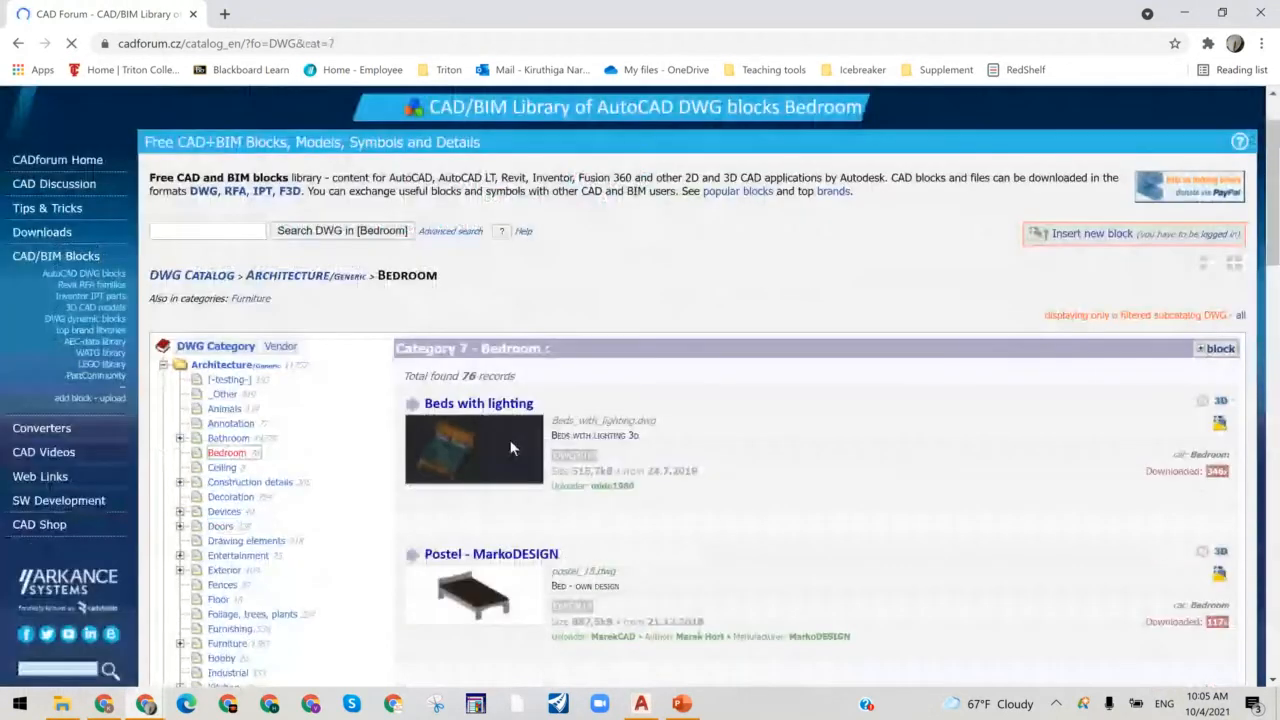
pyautogui.scroll(-2, 548, 457)
pyautogui.scroll(-6, 548, 457)
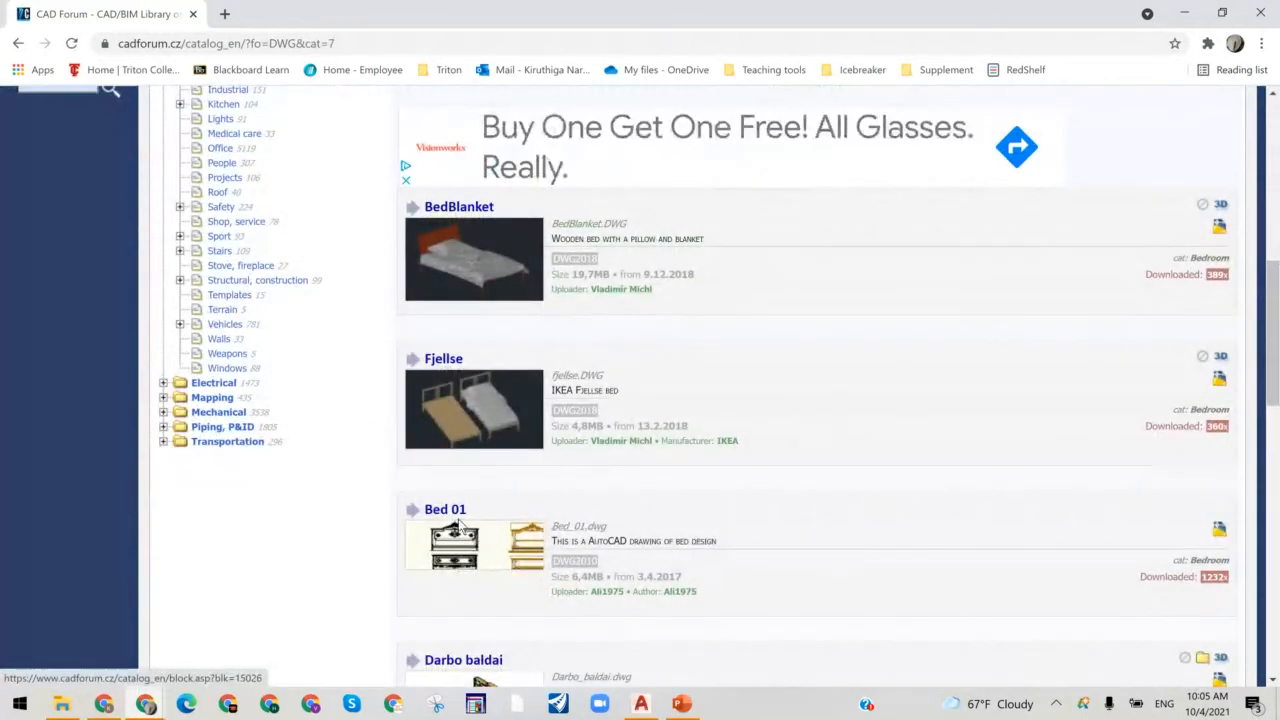
pyautogui.scroll(-3, 458, 522)
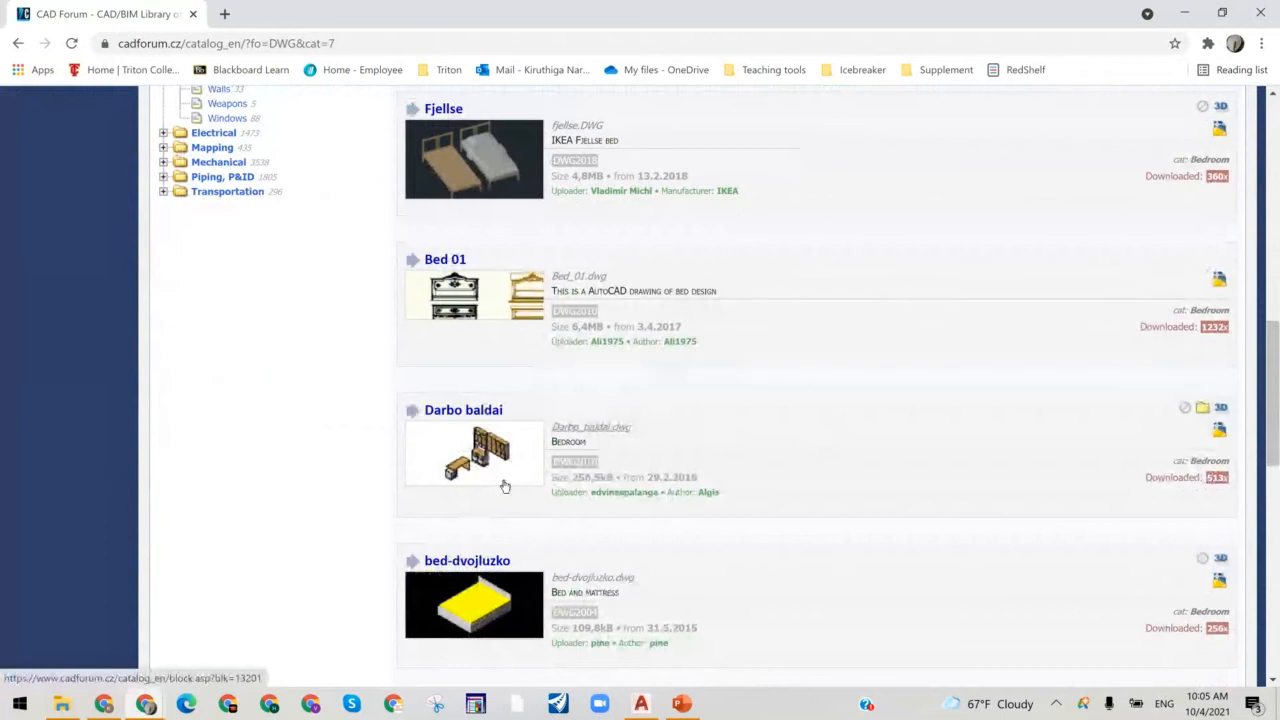
pyautogui.scroll(-3, 505, 487)
pyautogui.scroll(-3, 505, 487)
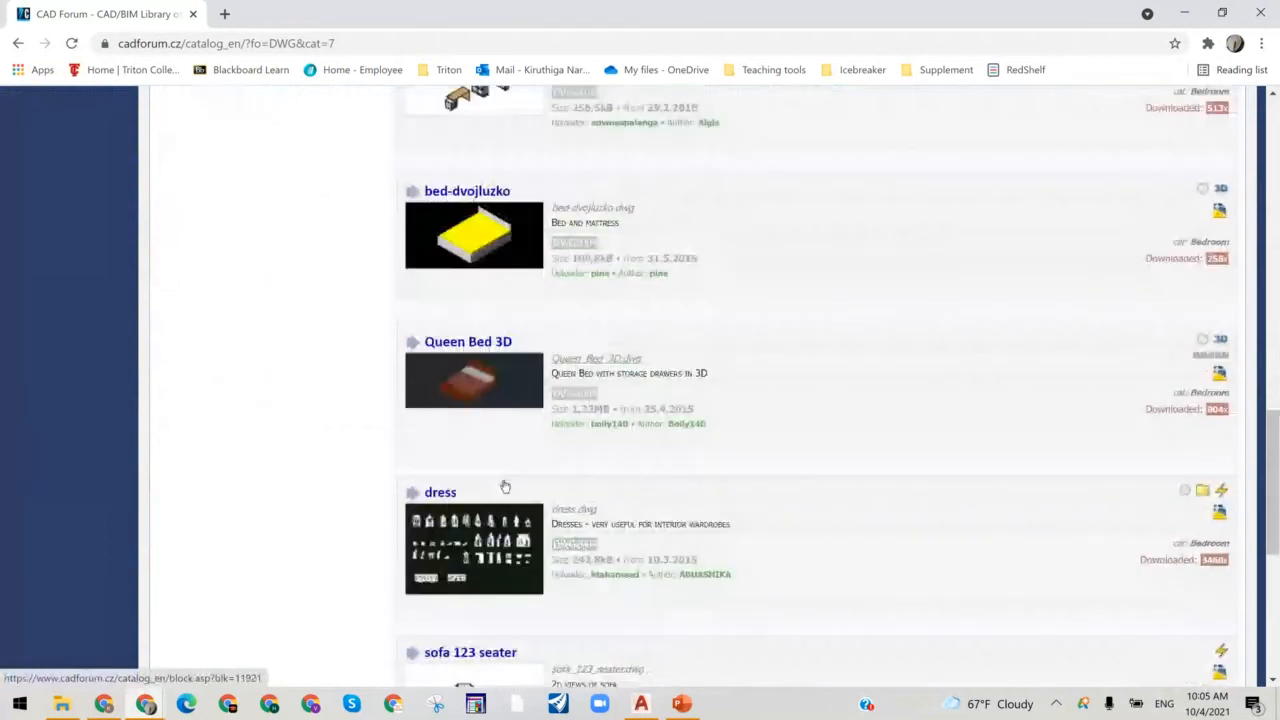
pyautogui.scroll(3, 505, 487)
pyautogui.scroll(15, 504, 487)
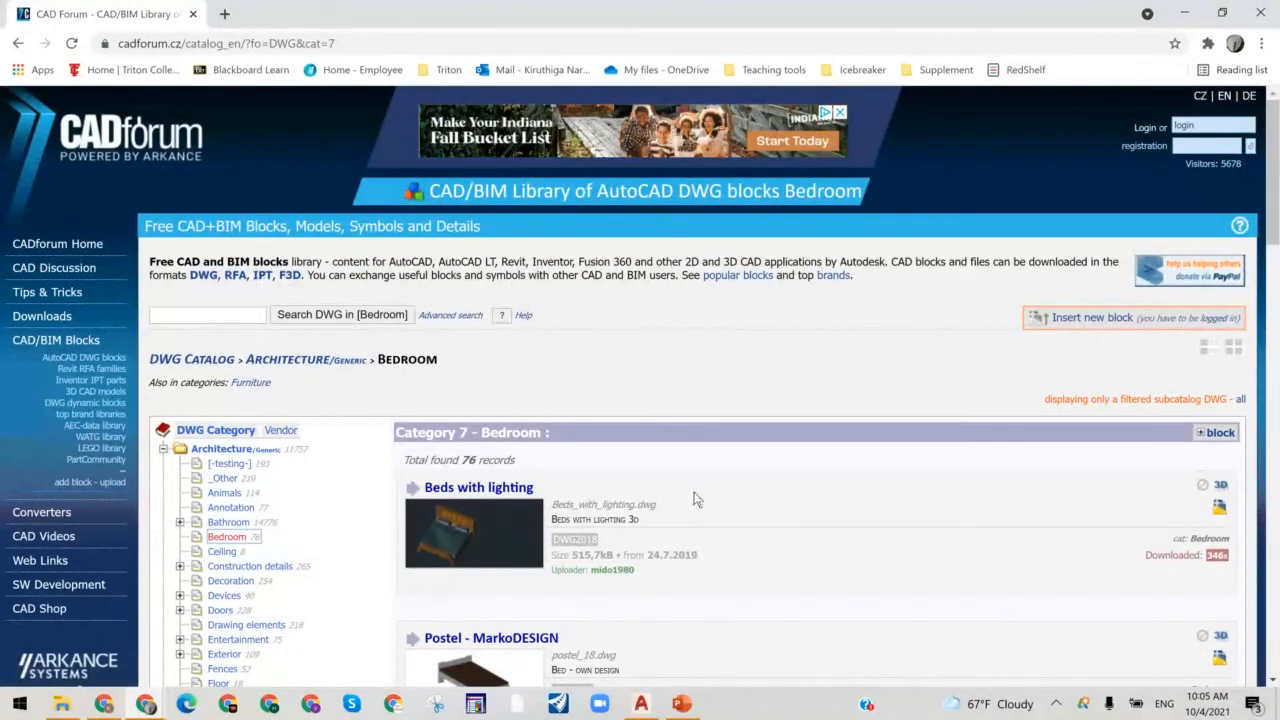
pyautogui.scroll(-1, 694, 492)
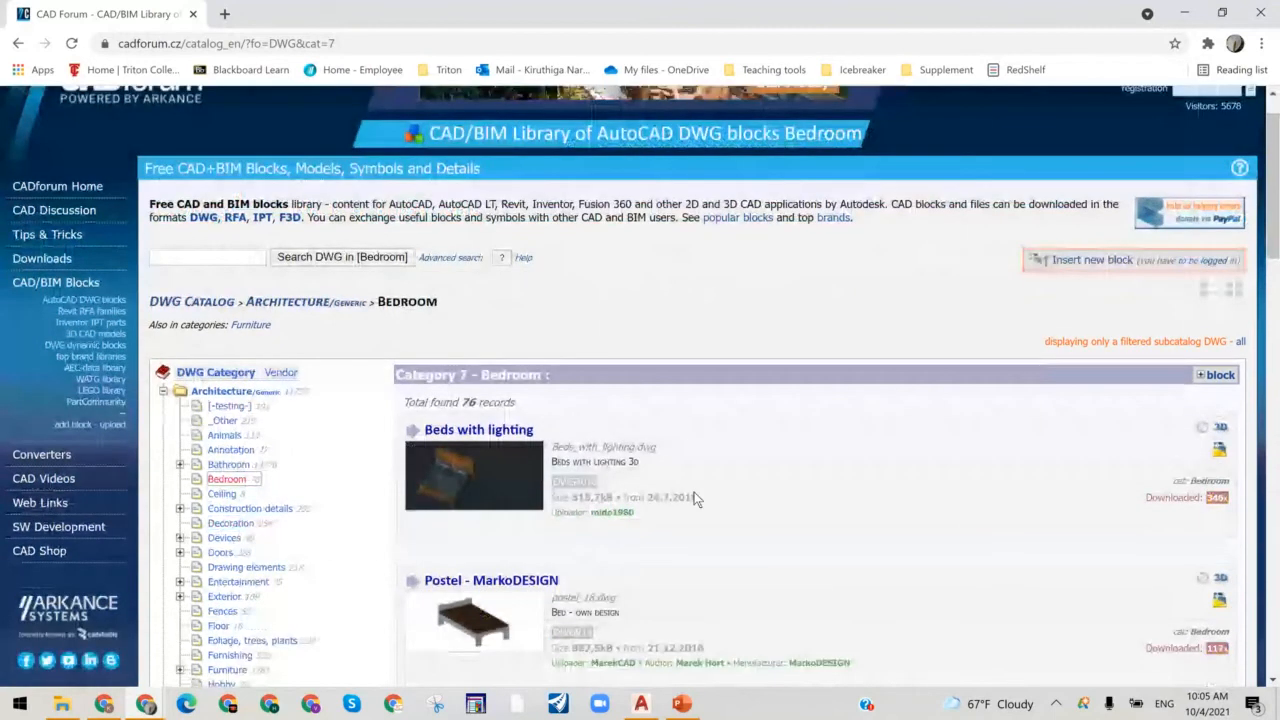
pyautogui.scroll(-10, 670, 450)
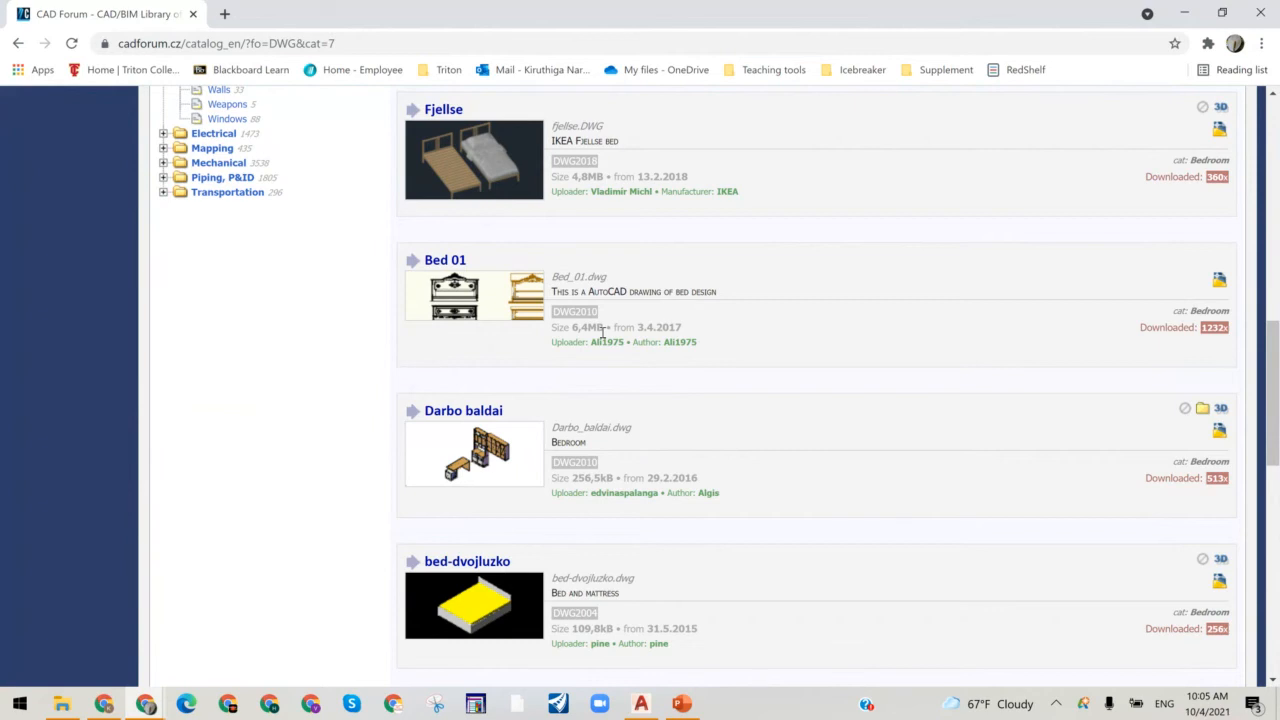
pyautogui.scroll(3, 603, 330)
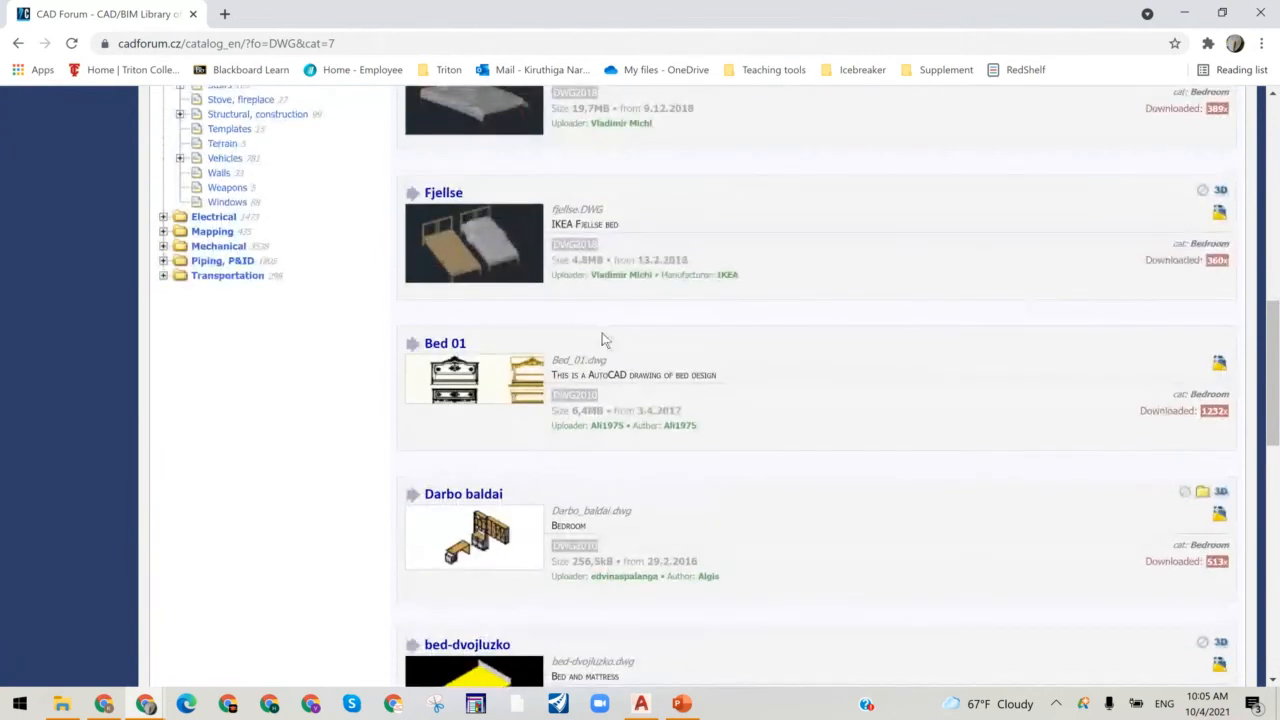
pyautogui.scroll(4, 603, 340)
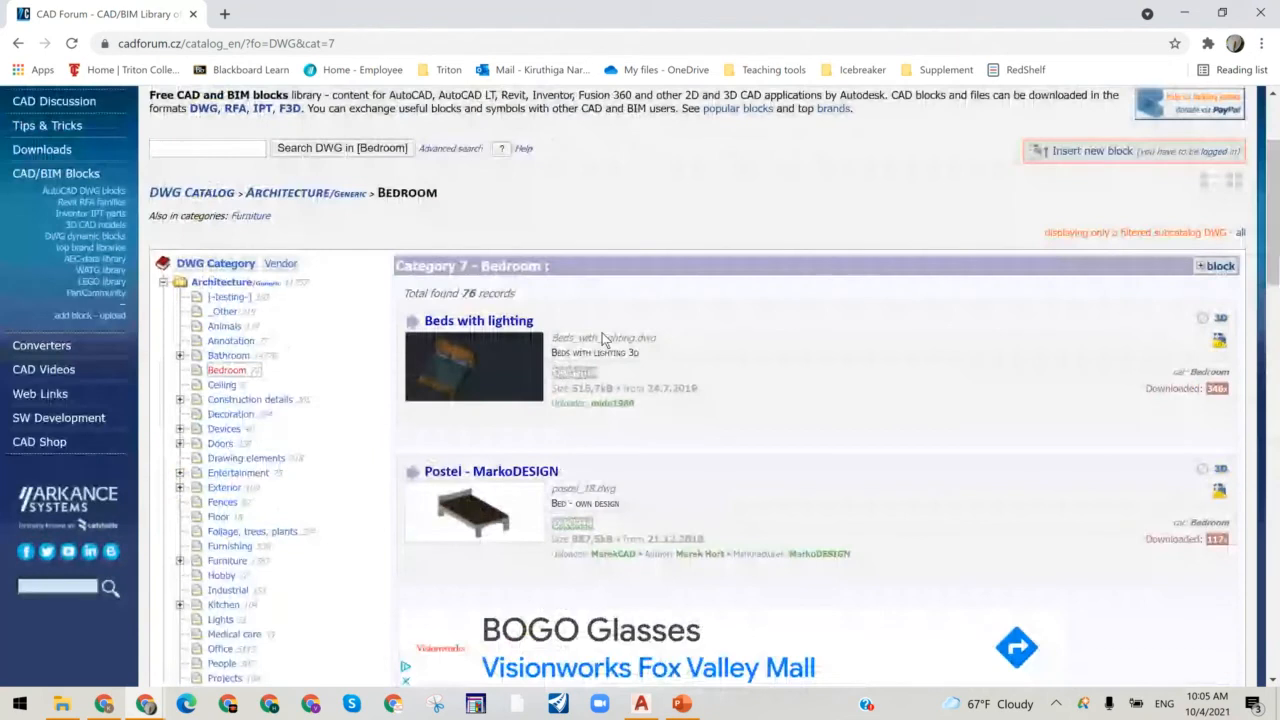
pyautogui.scroll(2, 603, 340)
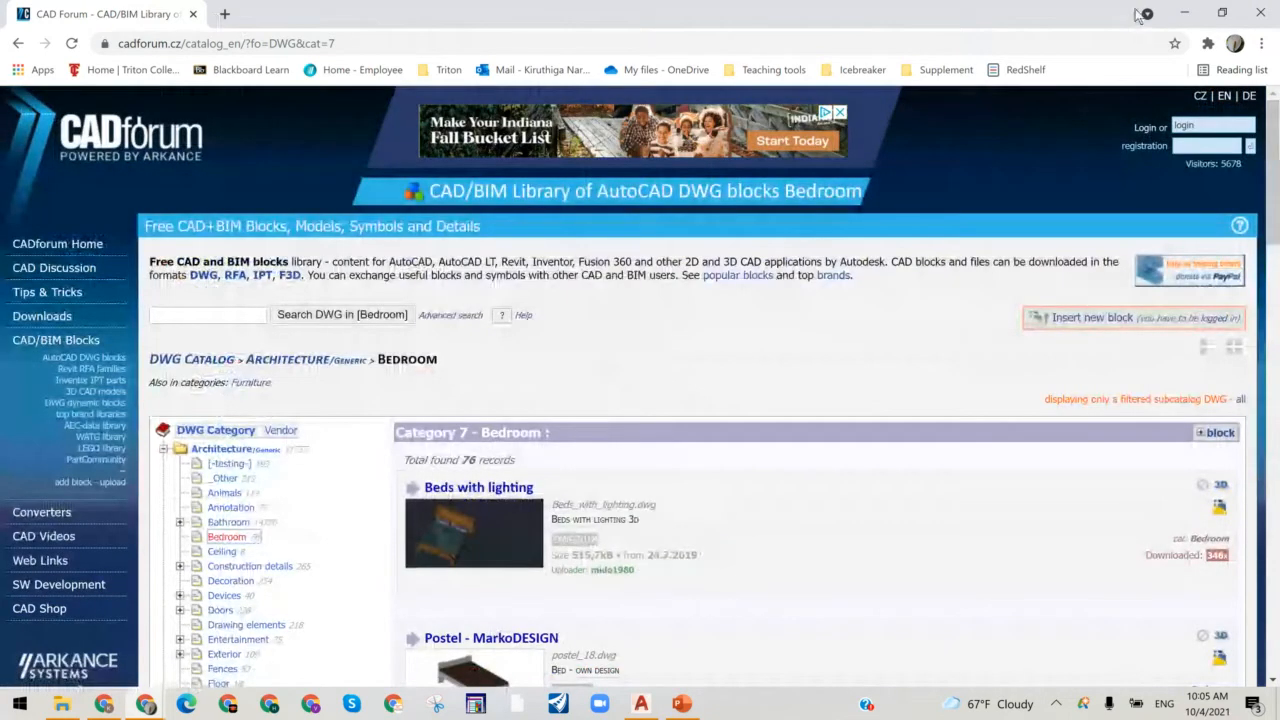
# Step: Switch to the Pre-Made Blocks slide in PowerPoint, open its Steelcase 3D models link in a maximized browser window and accept all cookies
pyautogui.click(1184, 13)
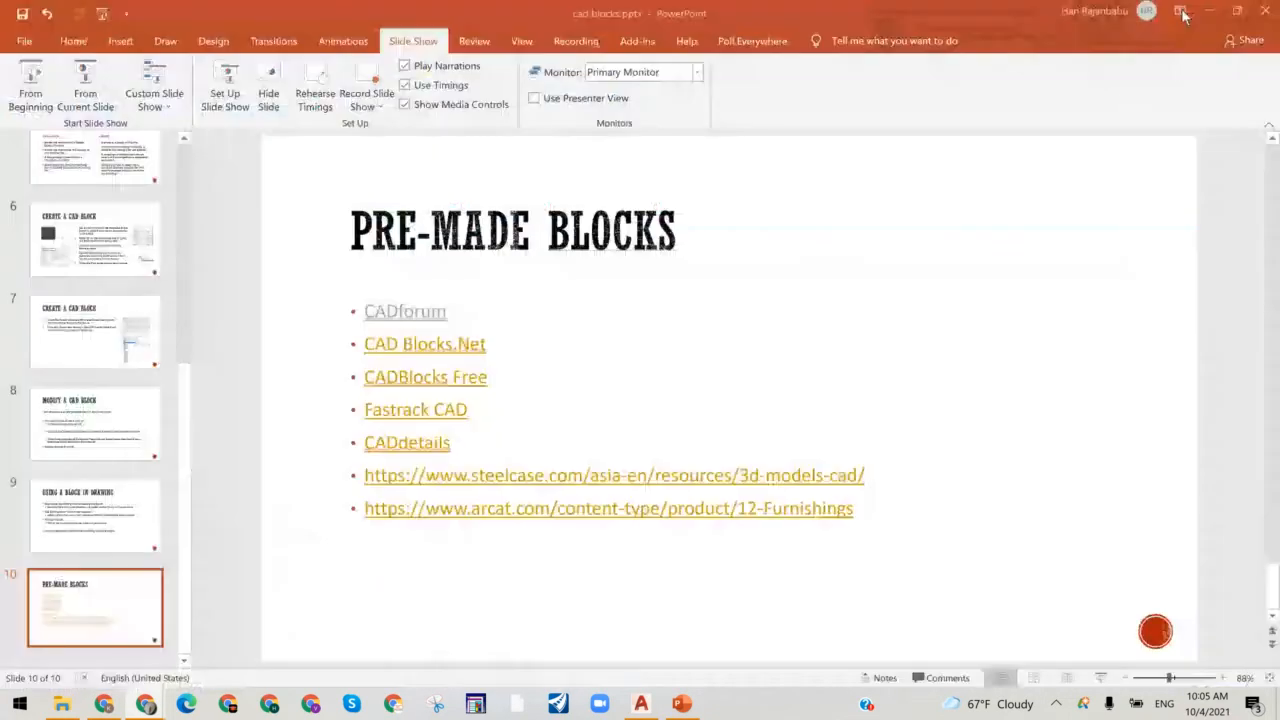
pyautogui.keyDown('ctrl'); pyautogui.click(524, 477); pyautogui.keyUp('ctrl')
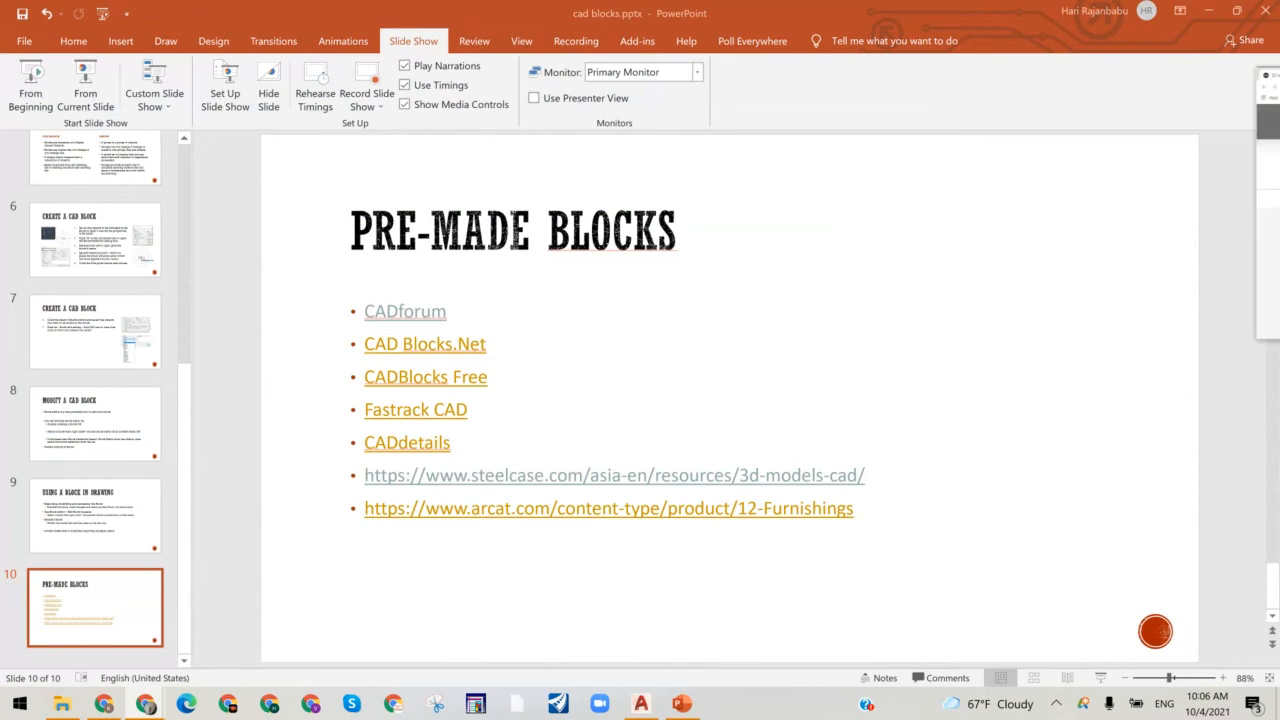
pyautogui.moveTo(1279, 209); pyautogui.dragTo(1061, 243)
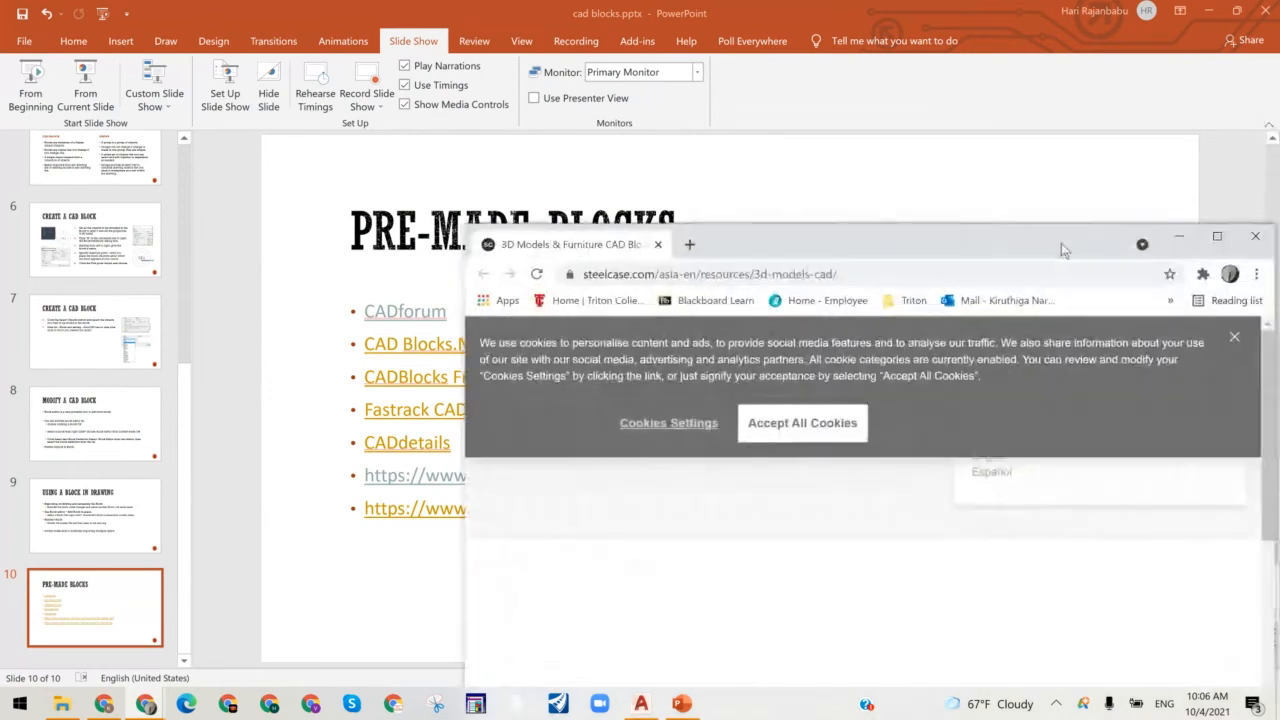
pyautogui.click(1216, 238)
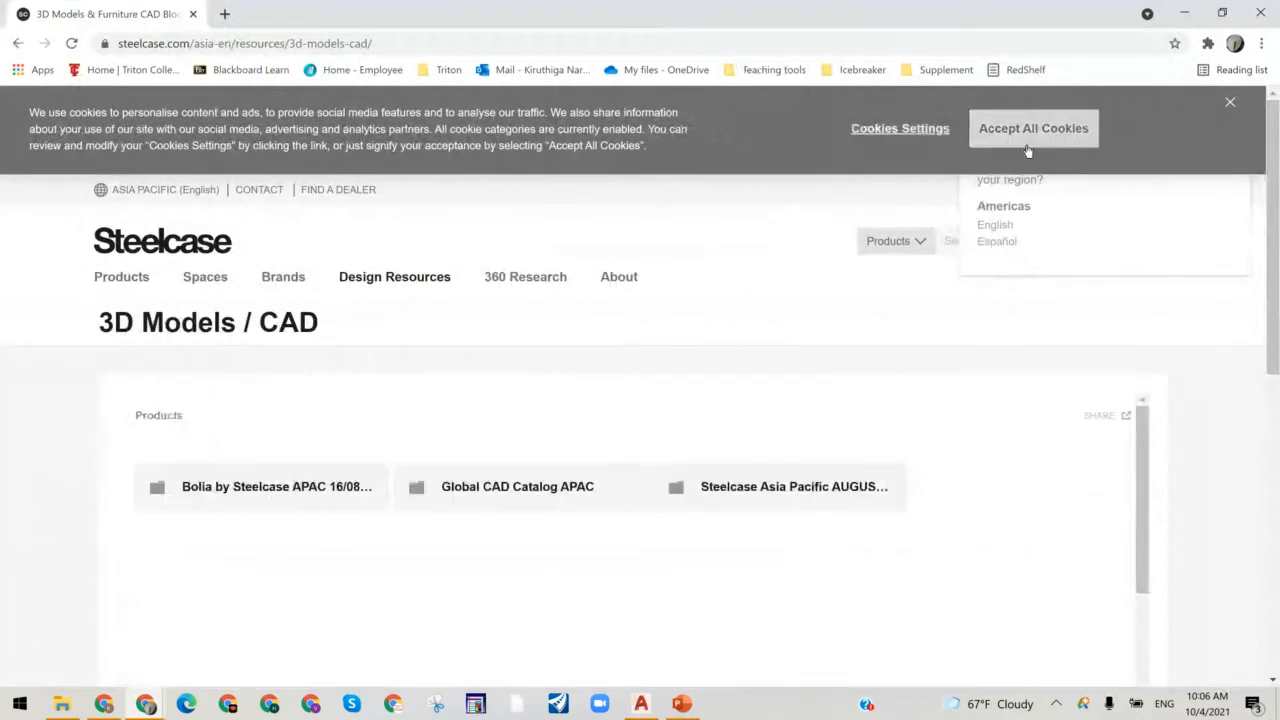
pyautogui.click(1027, 138)
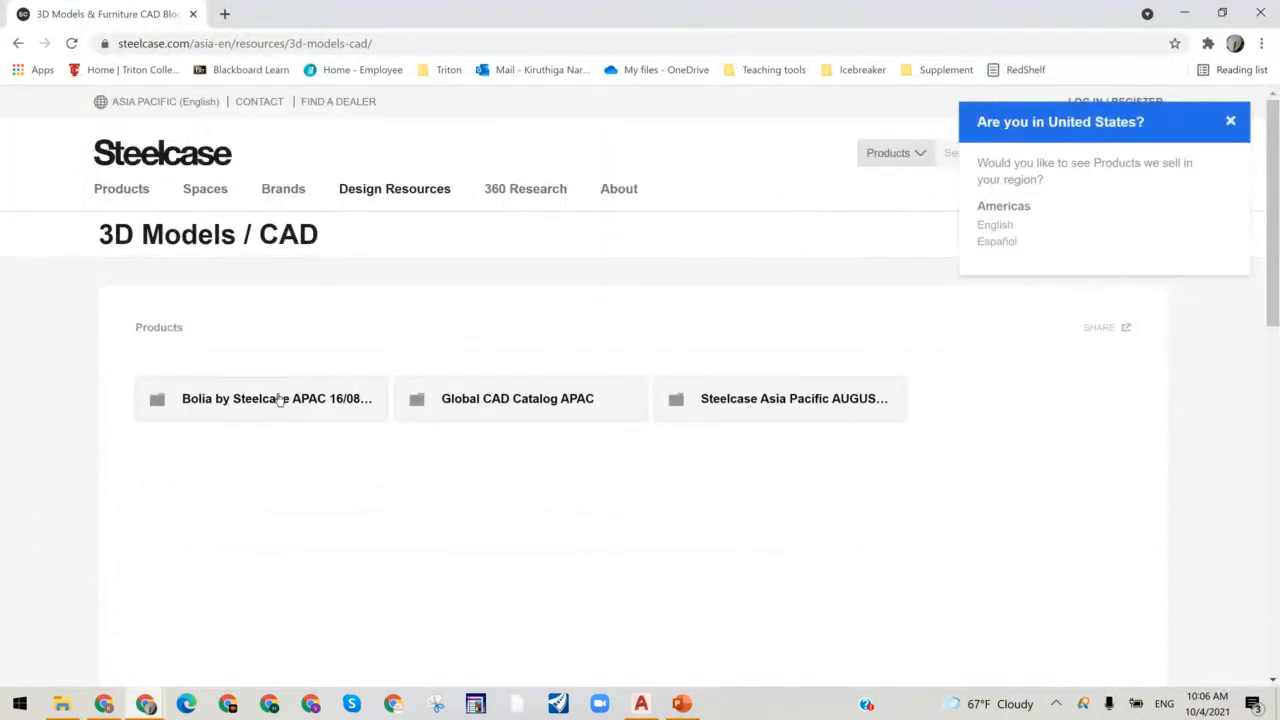
pyautogui.click(140, 195)
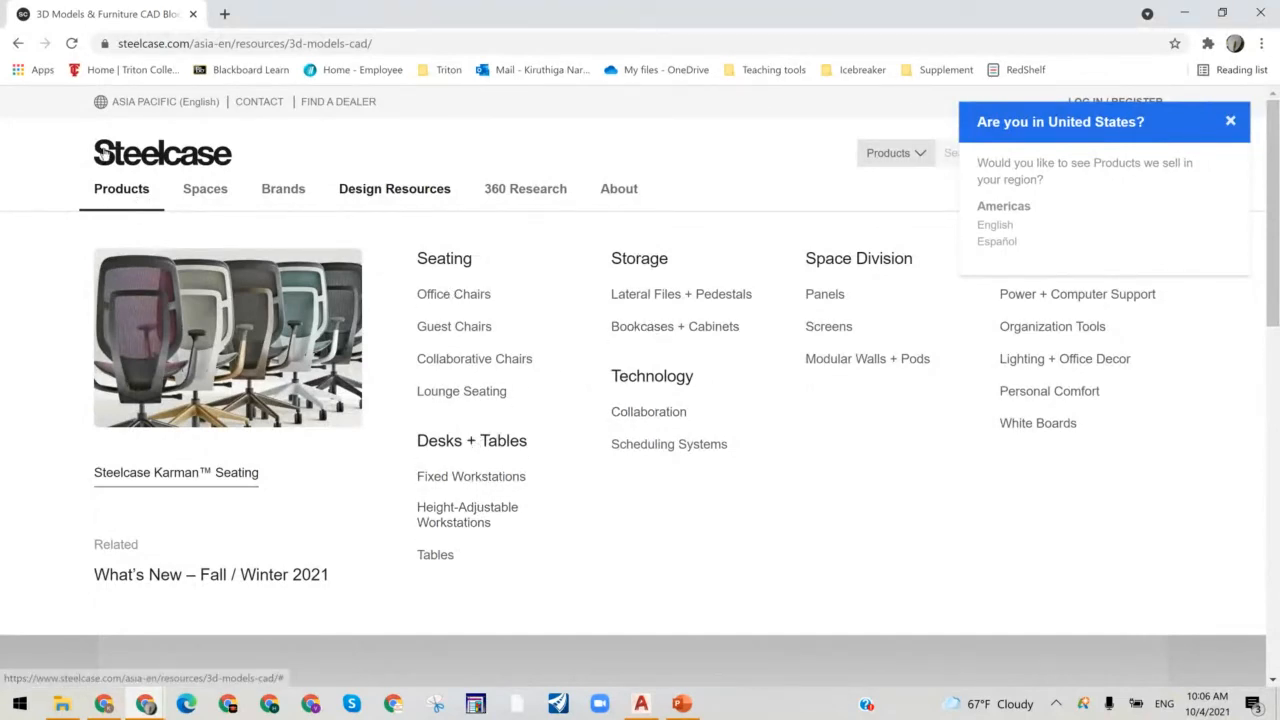
pyautogui.click(18, 44)
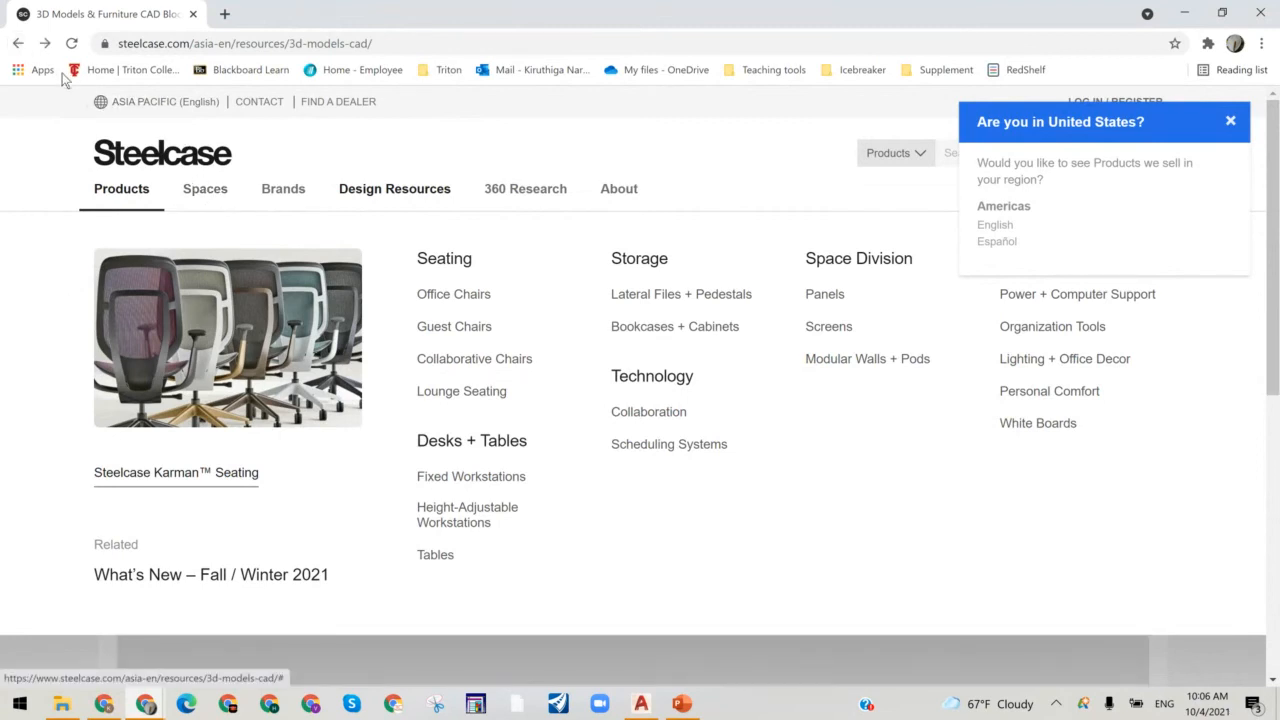
pyautogui.click(15, 48)
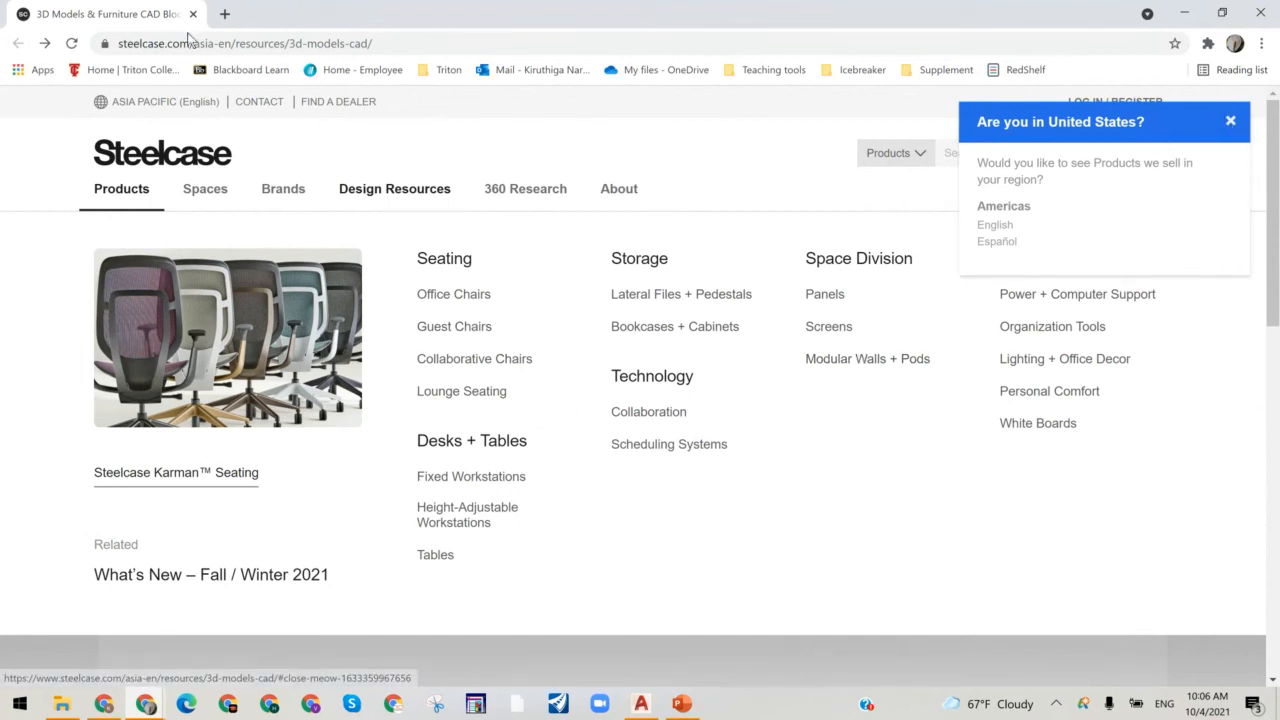
pyautogui.click(71, 43)
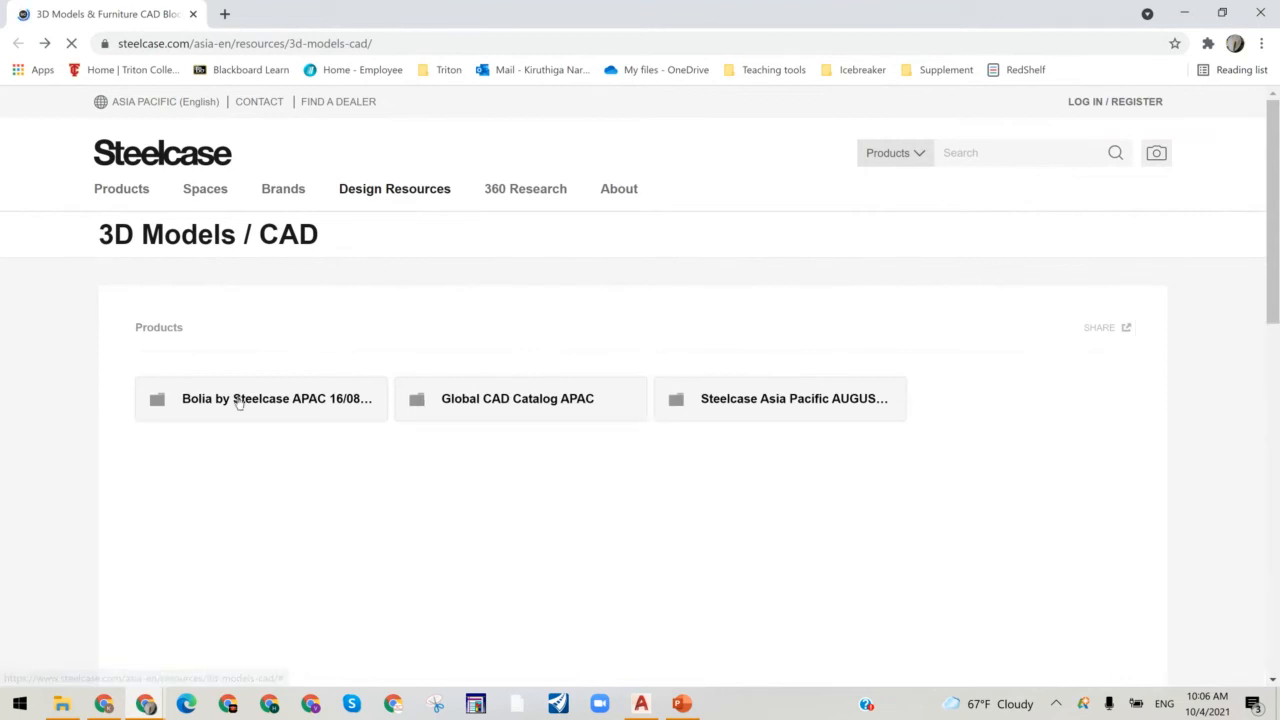
# Step: Browse the Bolia by Steelcase APAC catalog through Steelcase x Bolia, Standard and Dining Tables to the New Mood models
pyautogui.click(239, 404)
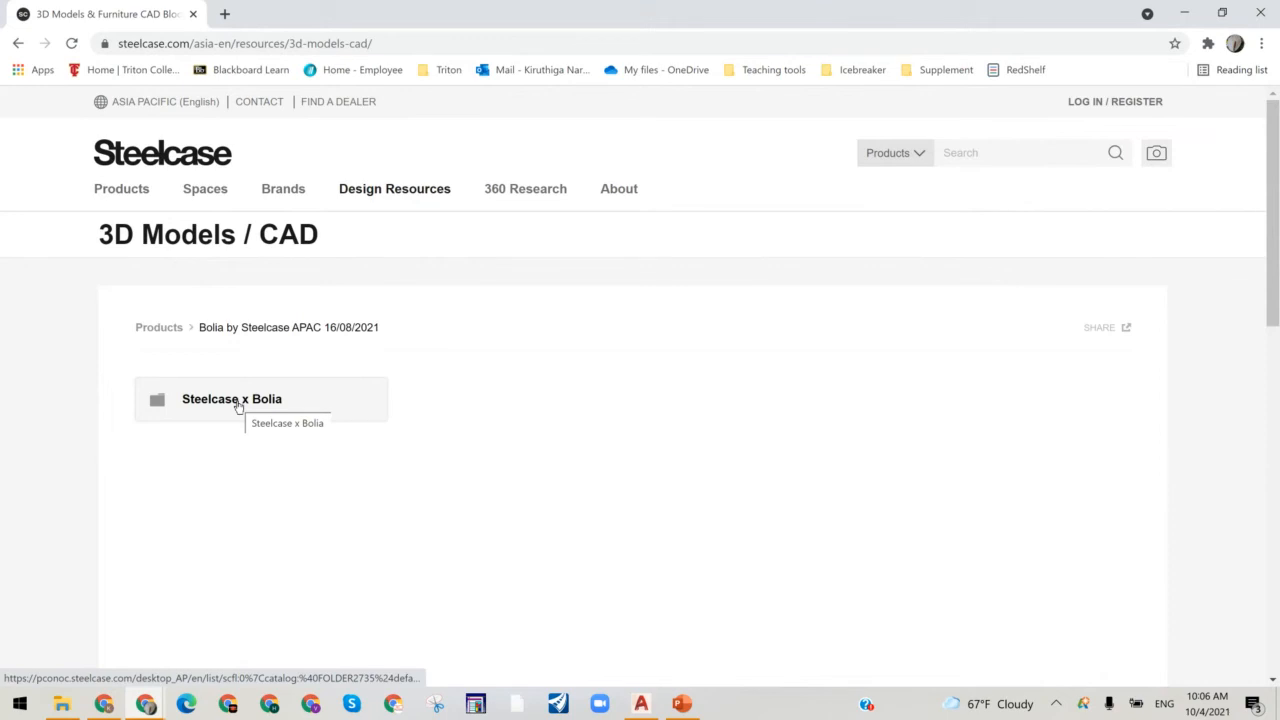
pyautogui.click(222, 407)
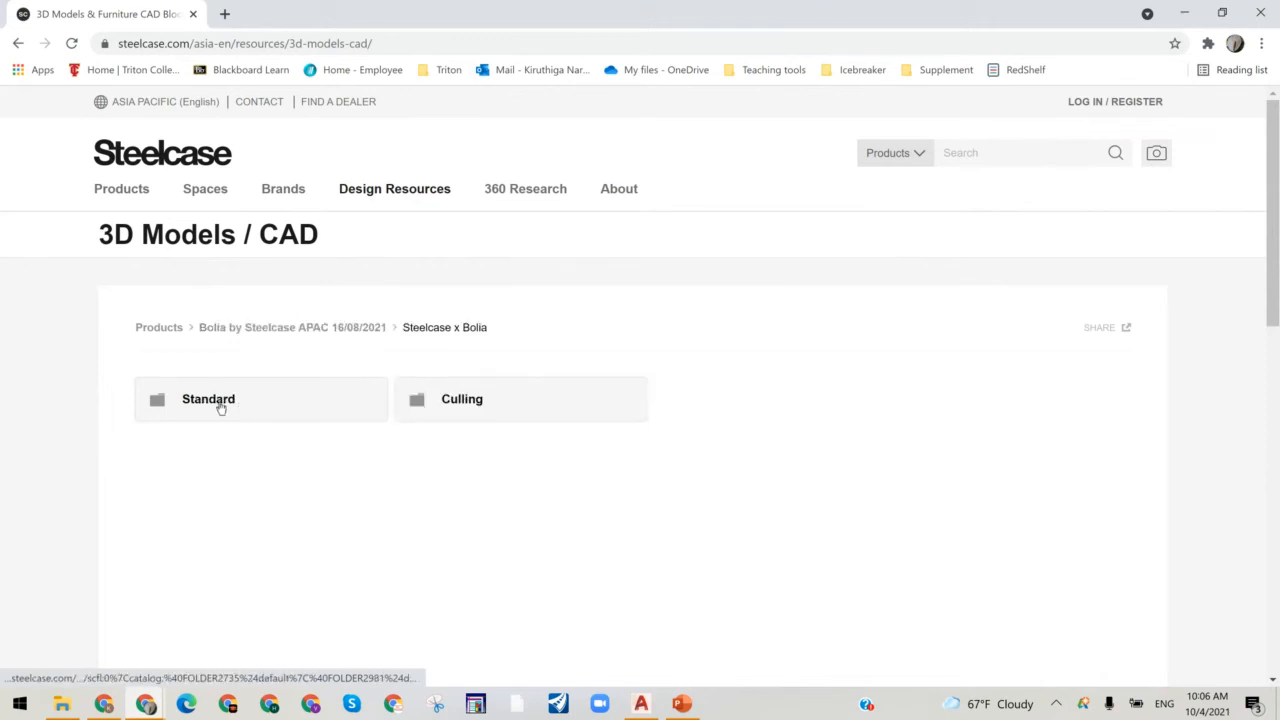
pyautogui.click(222, 407)
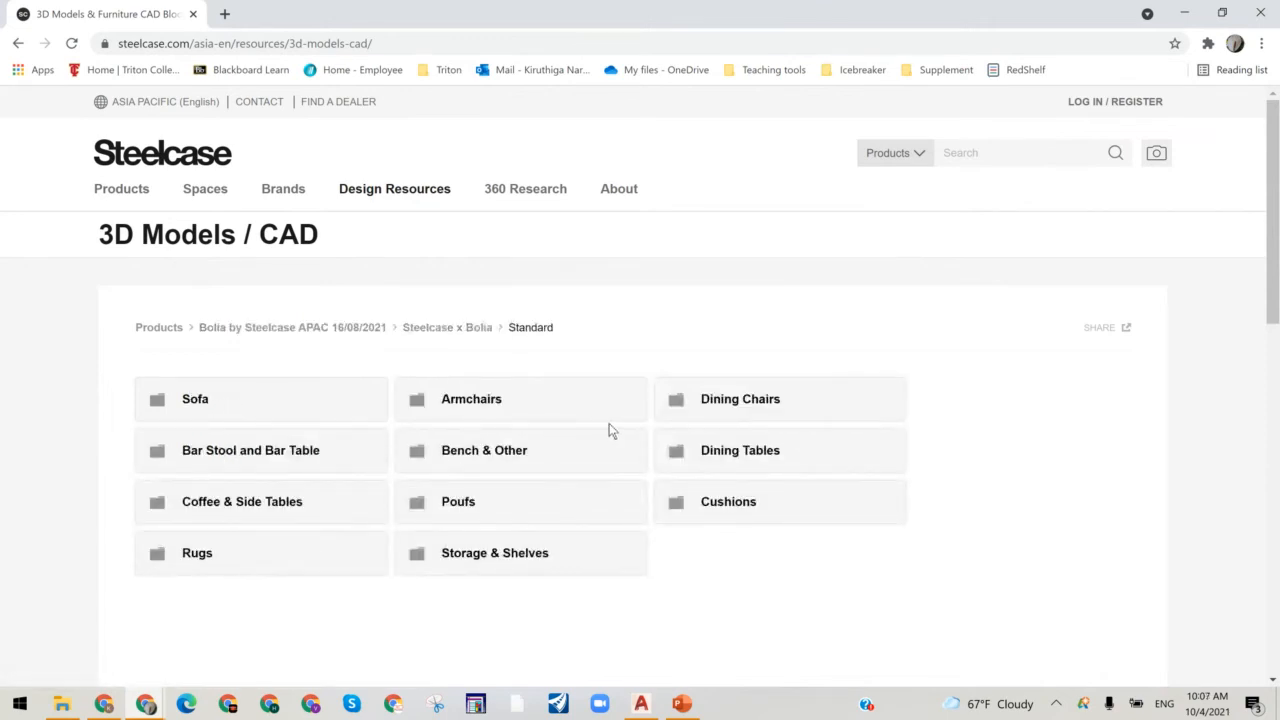
pyautogui.click(701, 452)
pyautogui.click(453, 455)
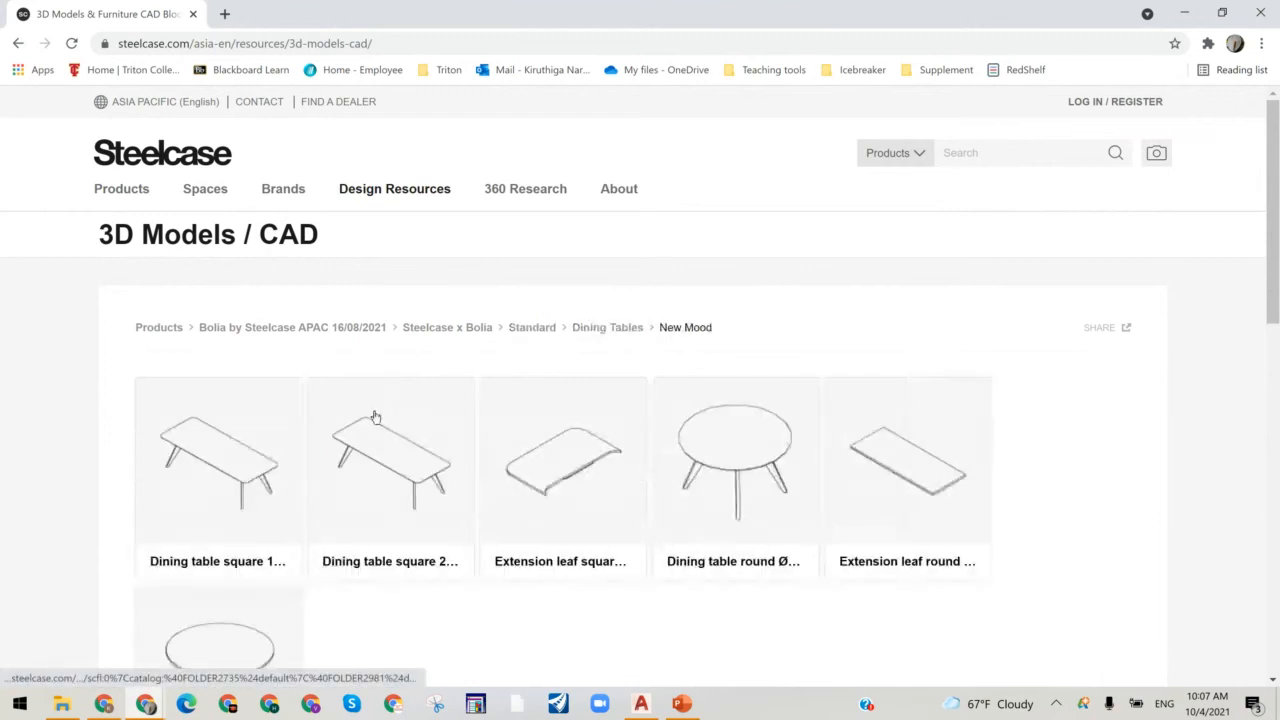
# Step: Open the first square dining table model and preview it in the front, back, side and 3D views
pyautogui.scroll(-2, 622, 342)
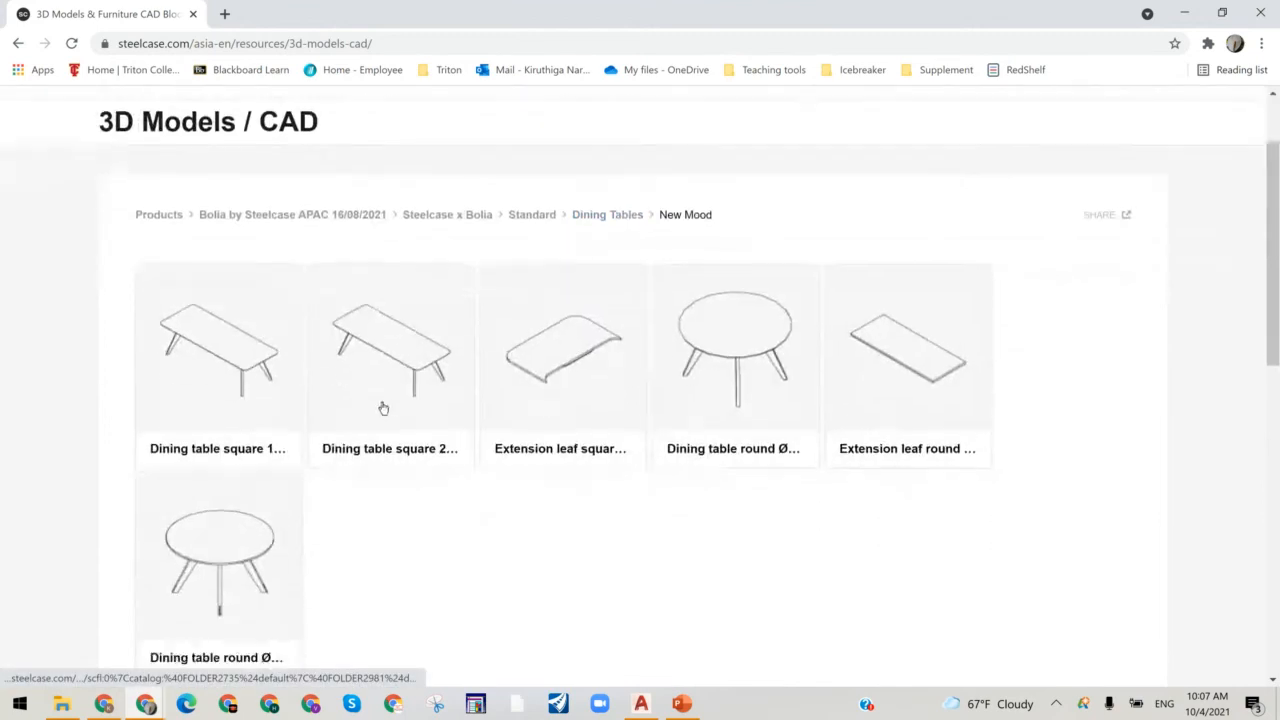
pyautogui.click(244, 299)
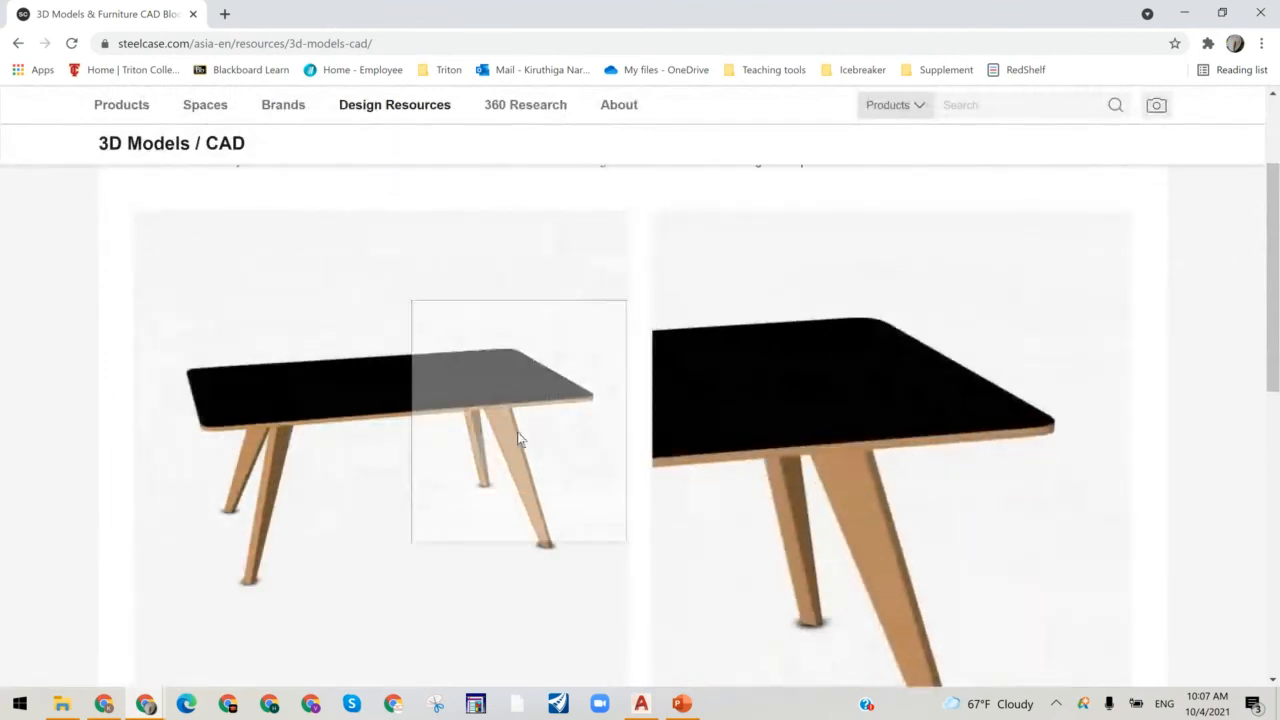
pyautogui.scroll(-1, 264, 468)
pyautogui.scroll(-2, 264, 470)
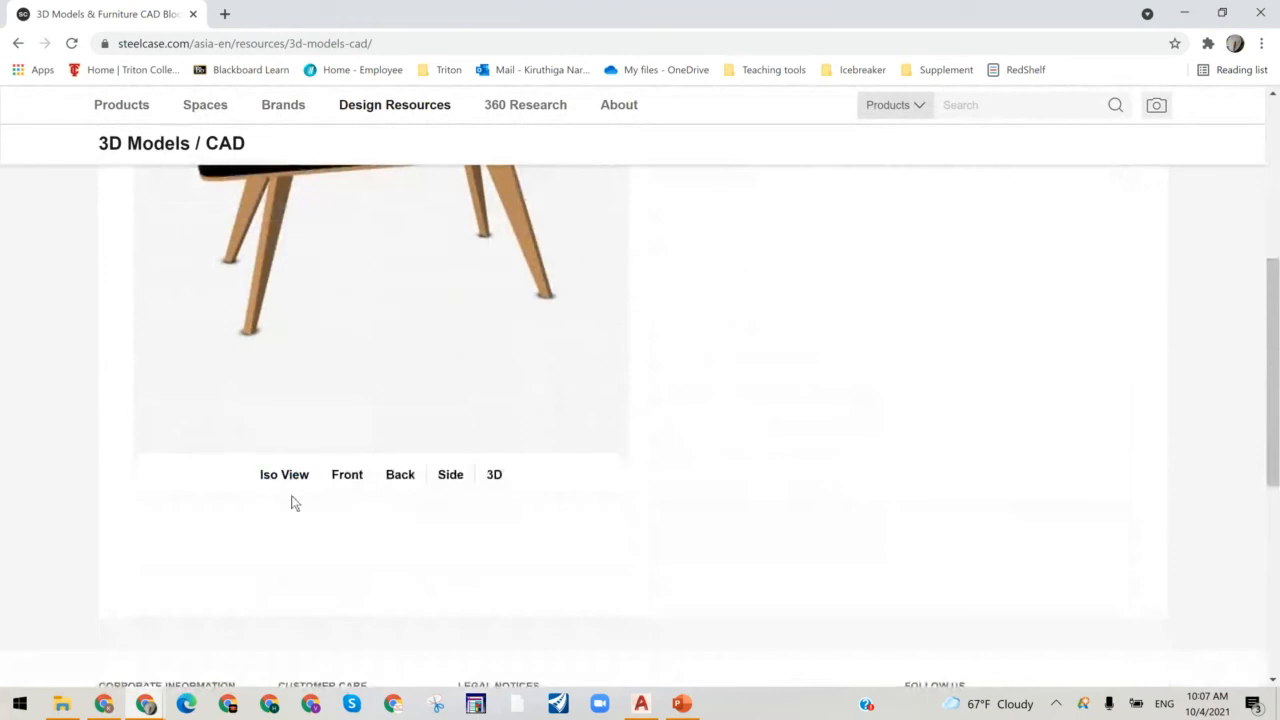
pyautogui.click(451, 483)
pyautogui.scroll(1, 451, 483)
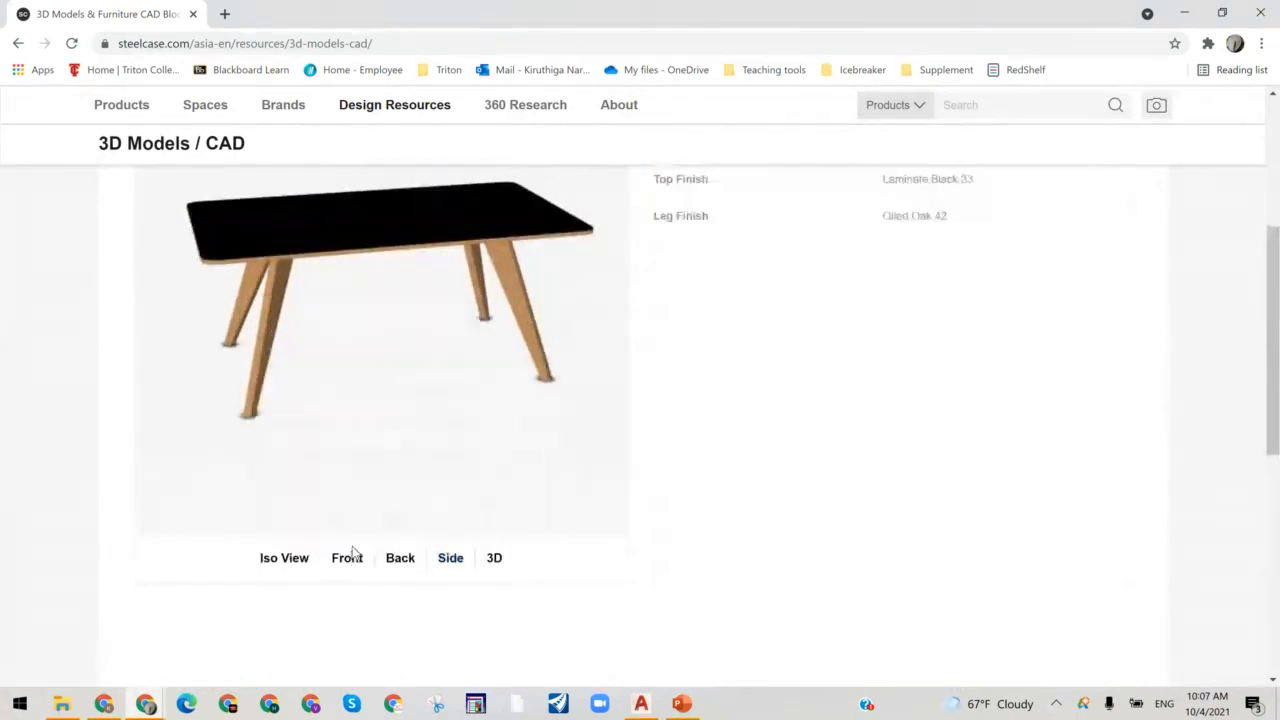
pyautogui.click(350, 558)
pyautogui.click(401, 559)
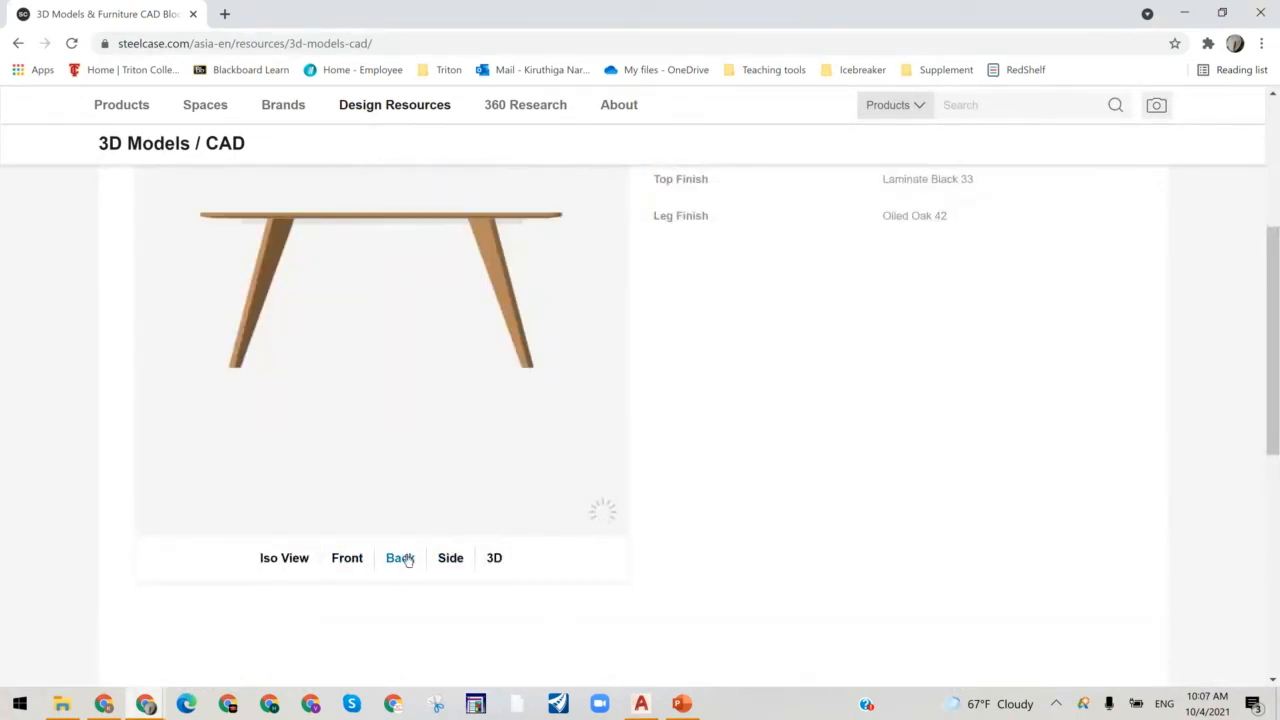
pyautogui.click(450, 559)
pyautogui.click(494, 560)
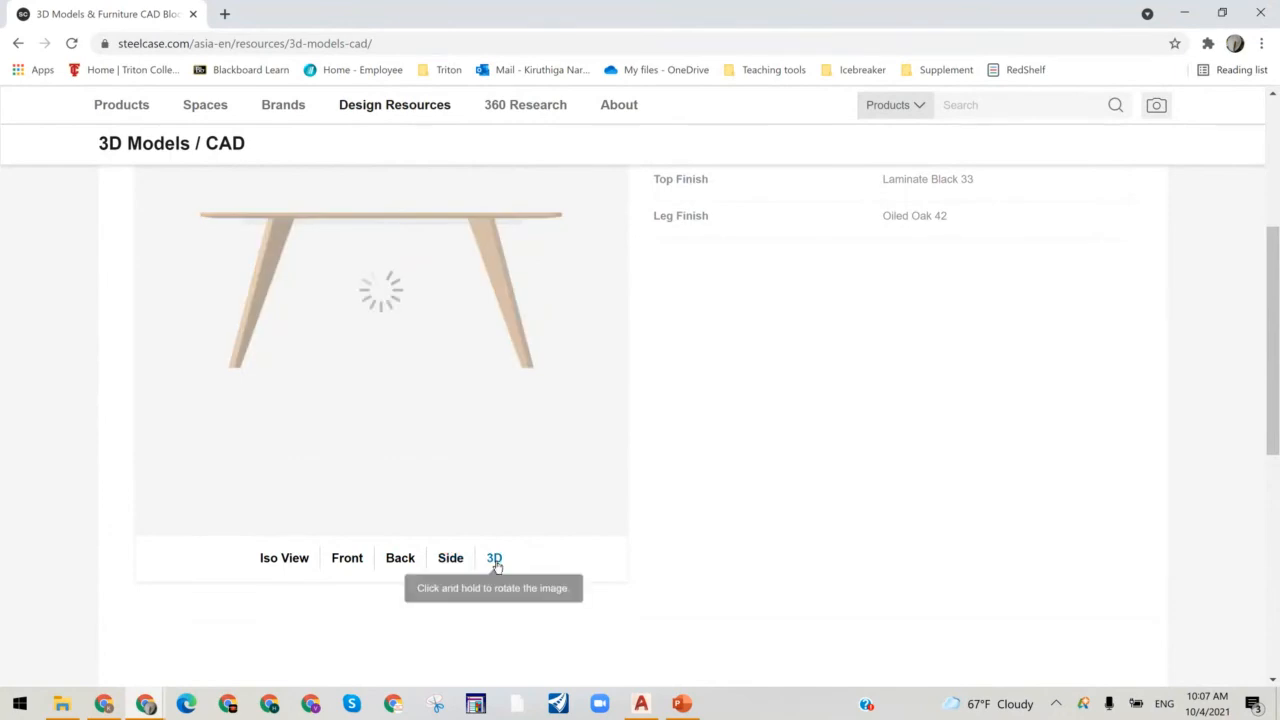
# Step: Show the dining table's download options and review the available image and CAD symbol formats
pyautogui.scroll(2, 714, 428)
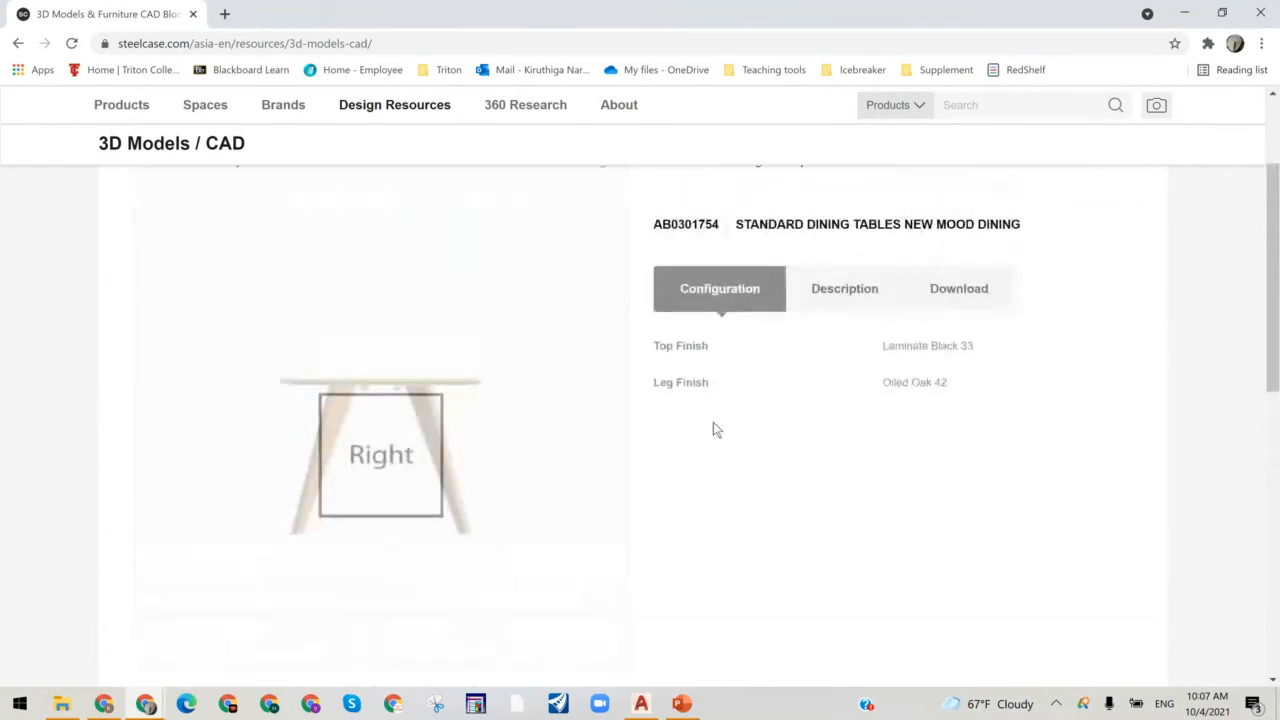
pyautogui.click(945, 299)
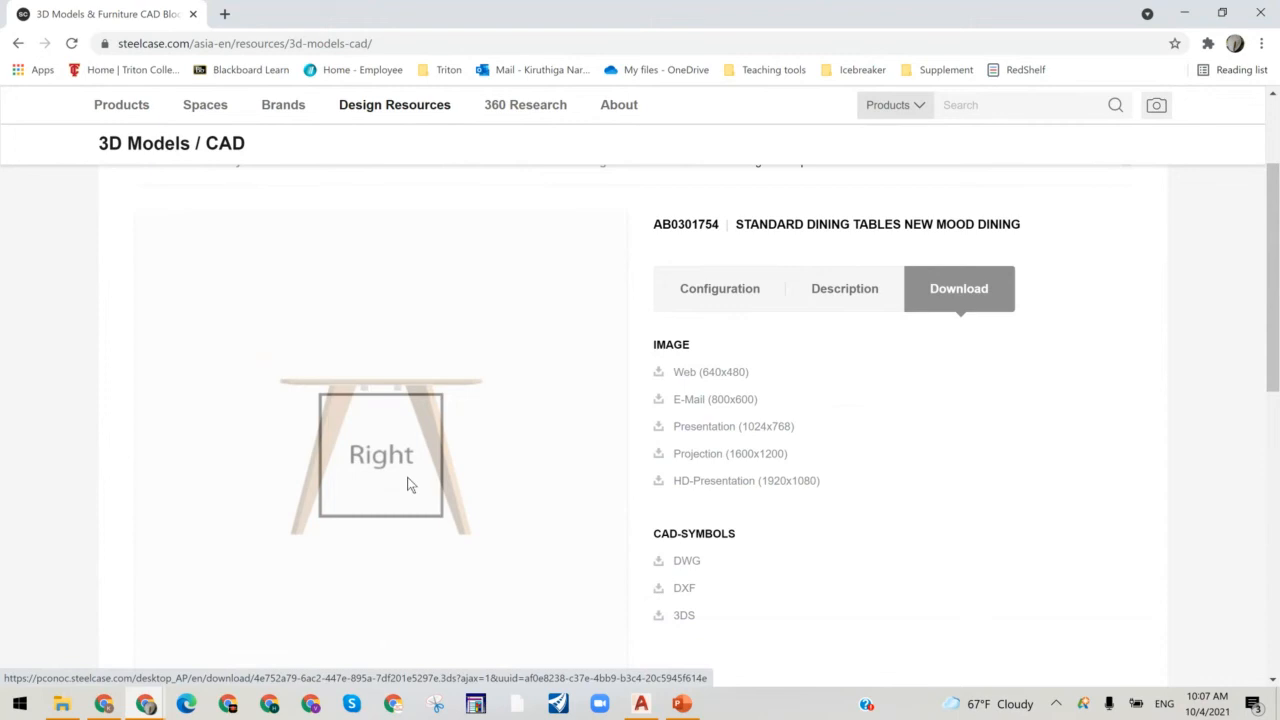
pyautogui.scroll(-2, 826, 572)
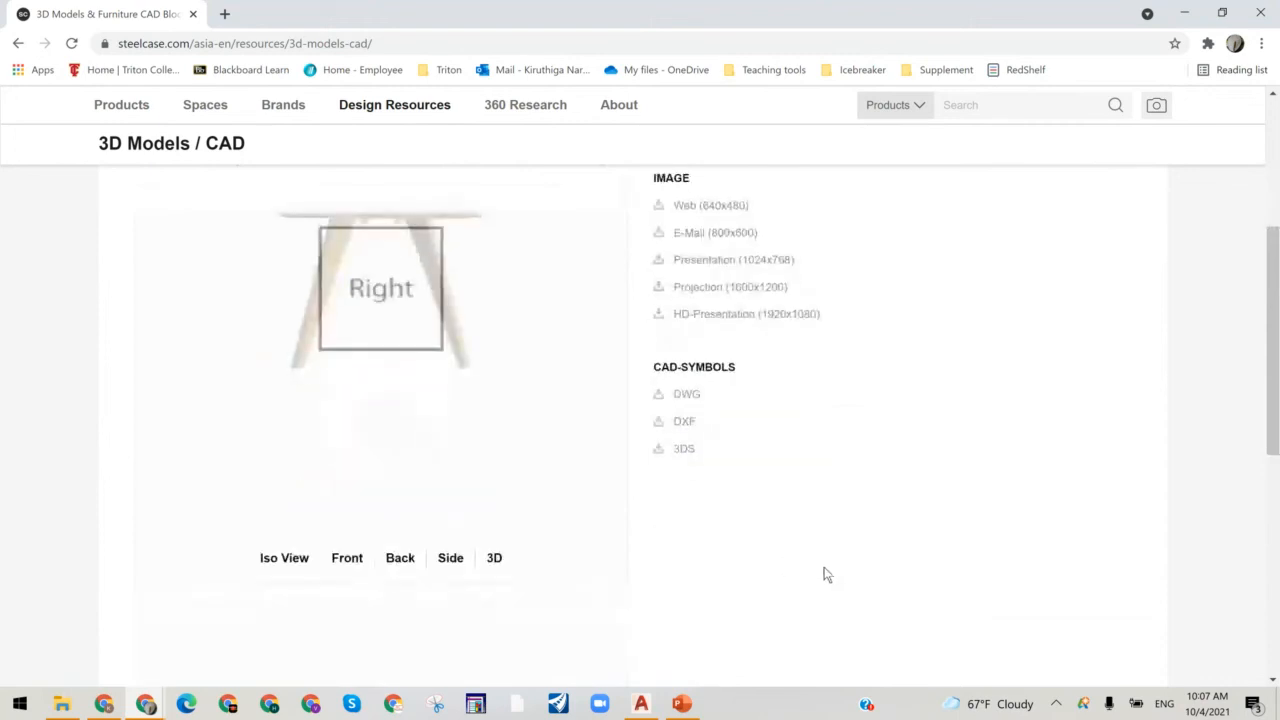
# Step: Preview the dining table in the 3D and Iso views and review its image and CAD symbol download formats
pyautogui.click(494, 558)
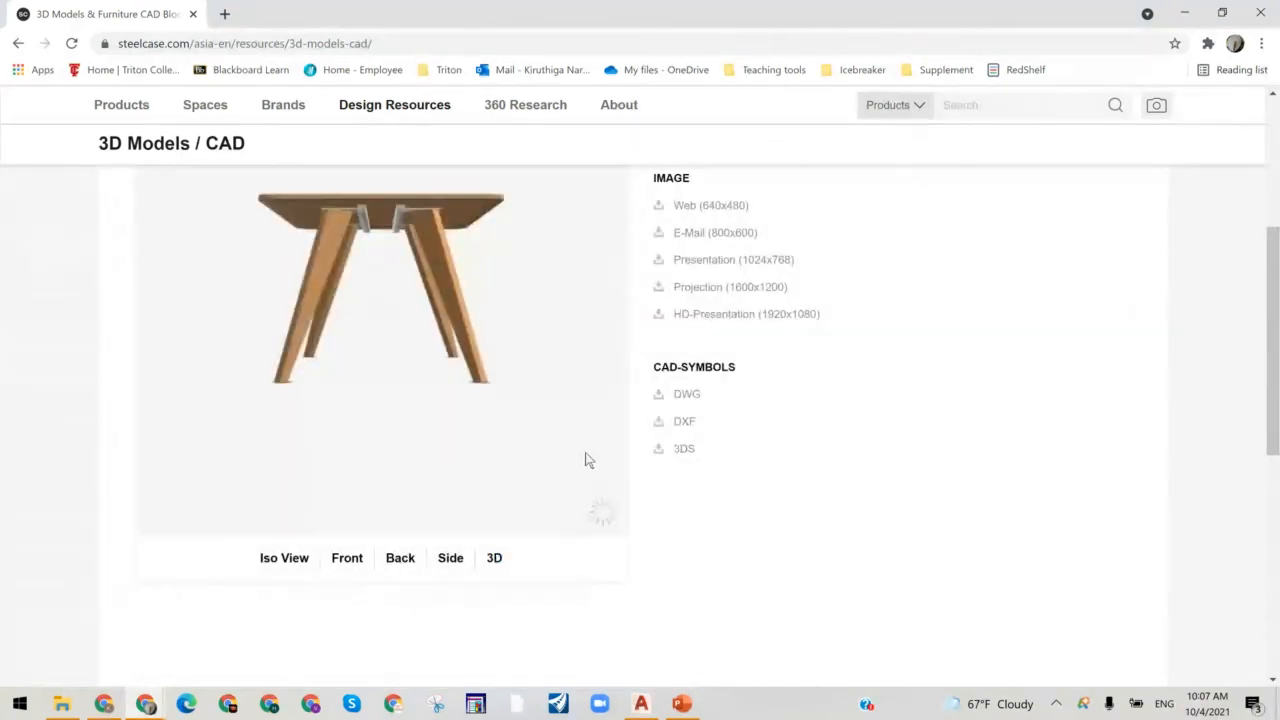
pyautogui.scroll(3, 586, 457)
pyautogui.scroll(-2, 586, 460)
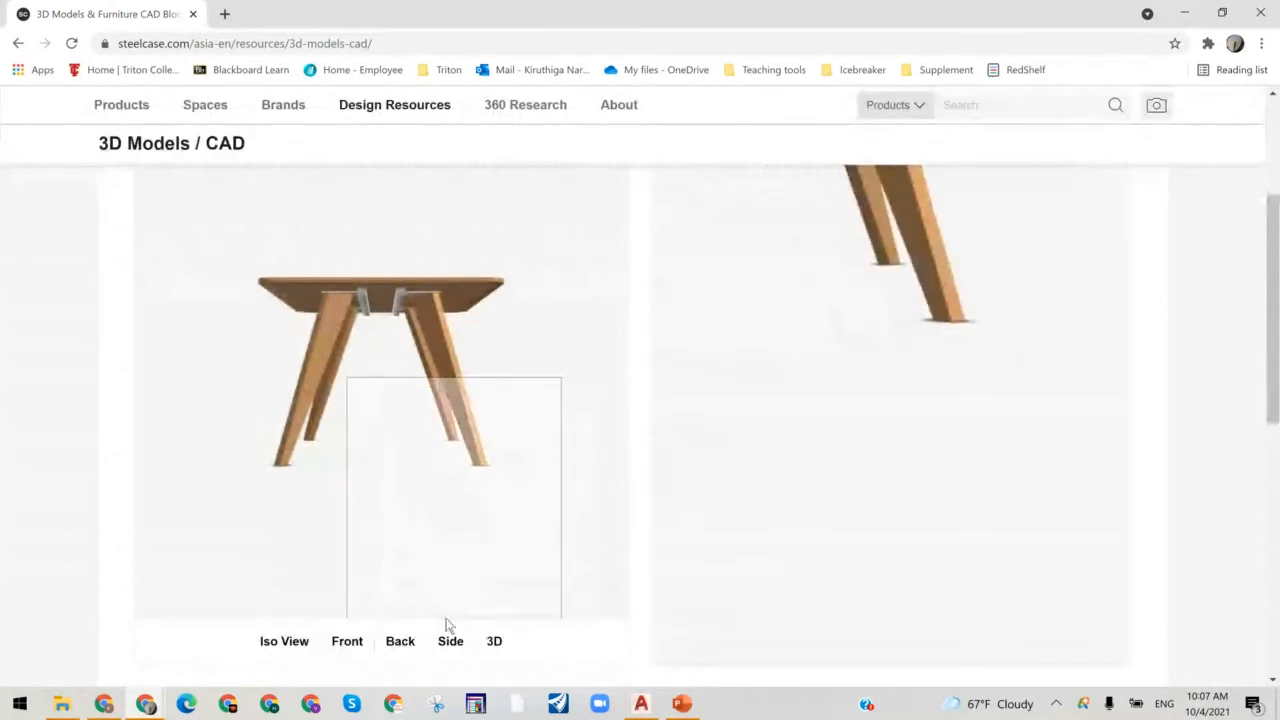
pyautogui.click(272, 645)
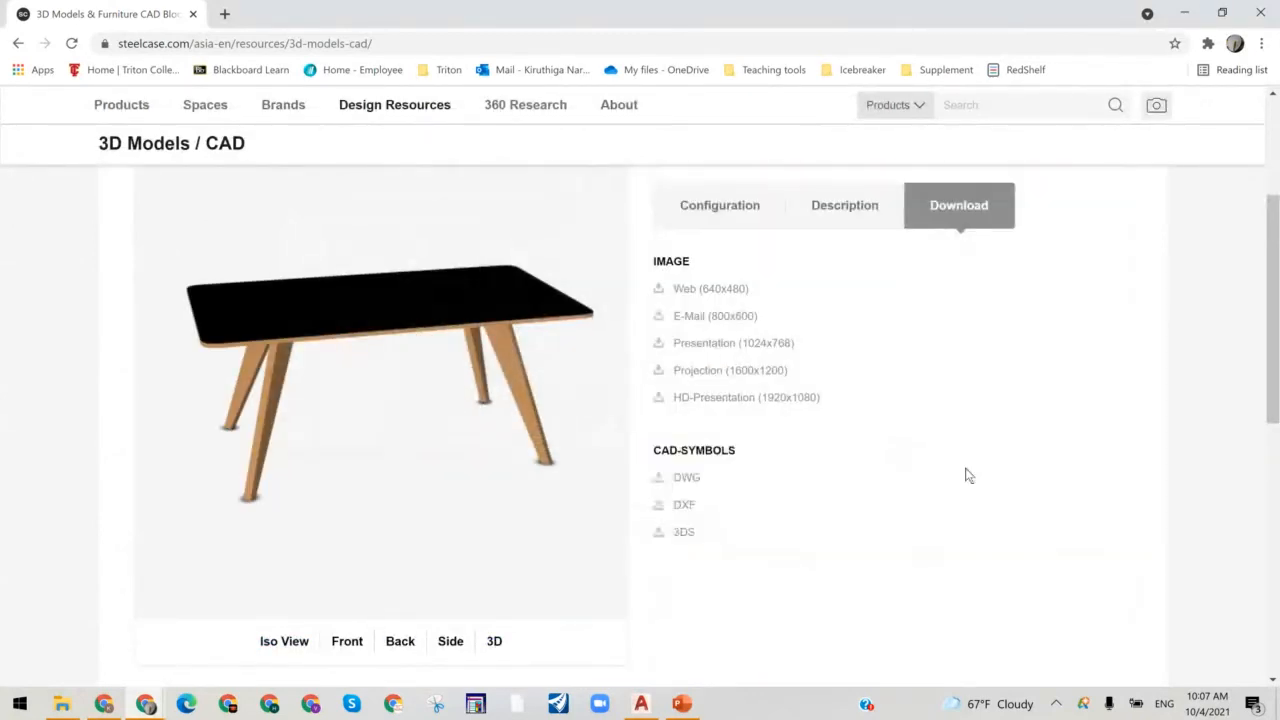
pyautogui.scroll(2, 966, 475)
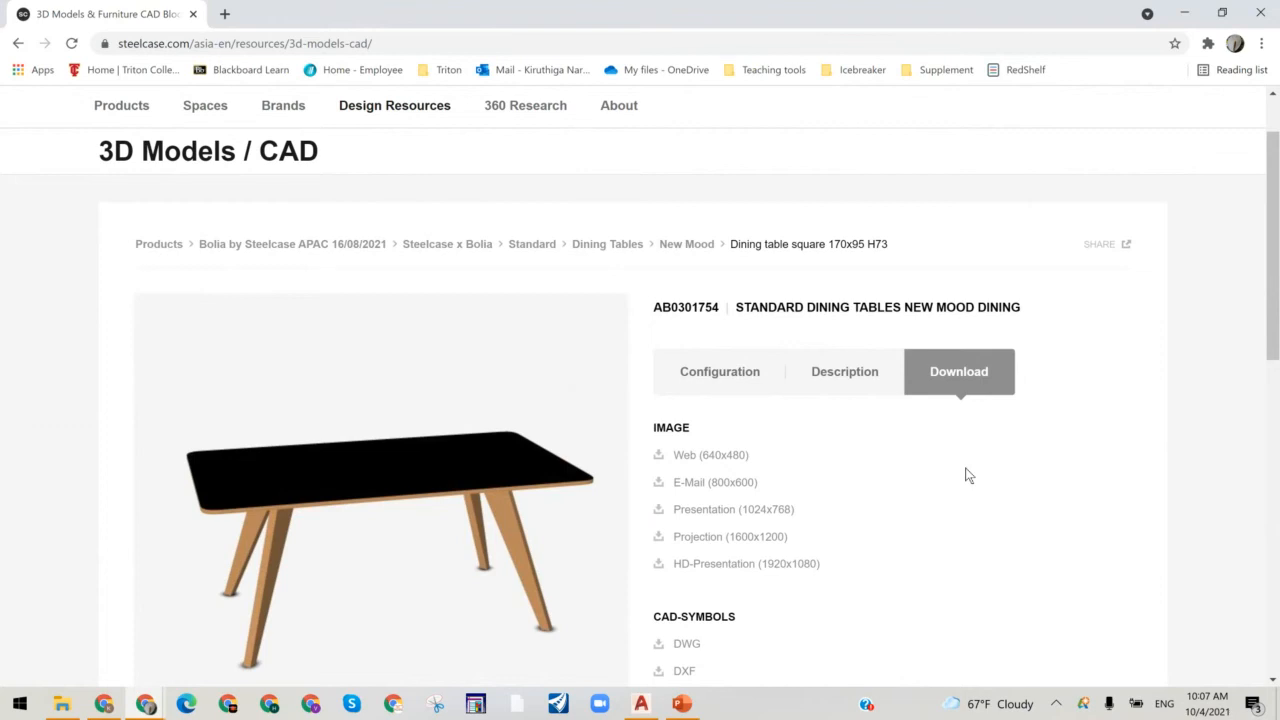
pyautogui.scroll(-2, 889, 280)
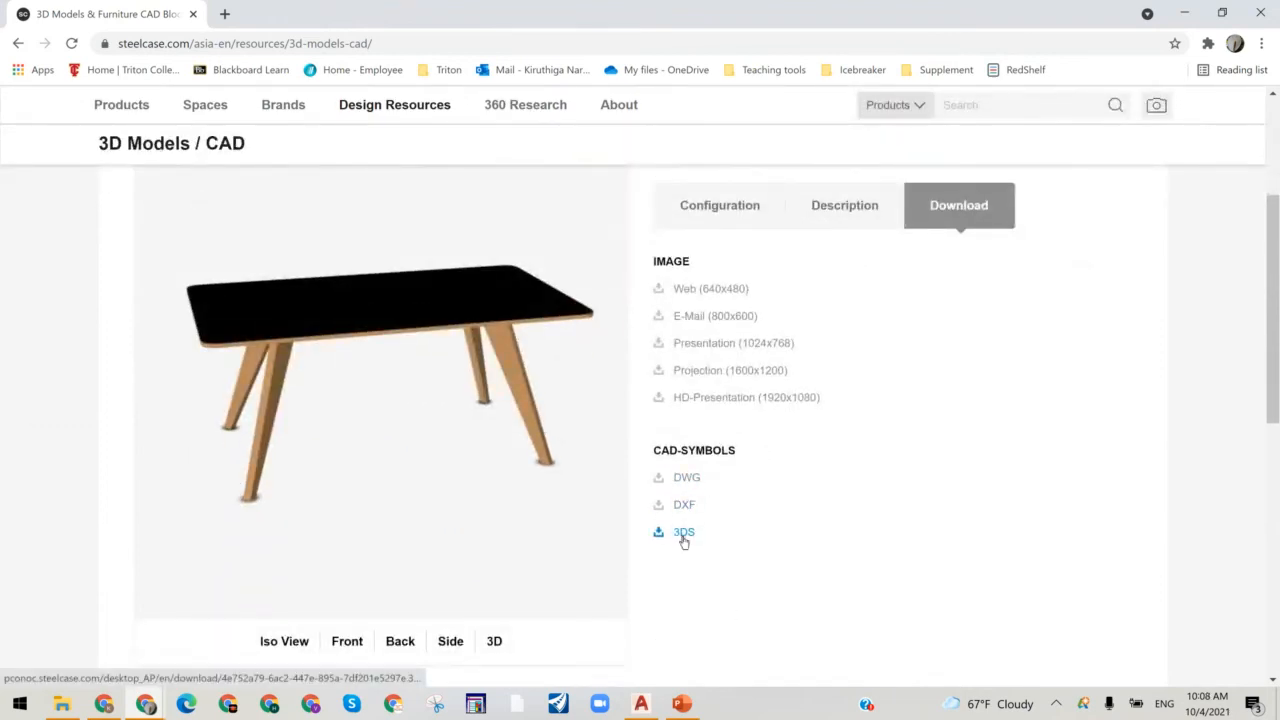
pyautogui.scroll(2, 684, 542)
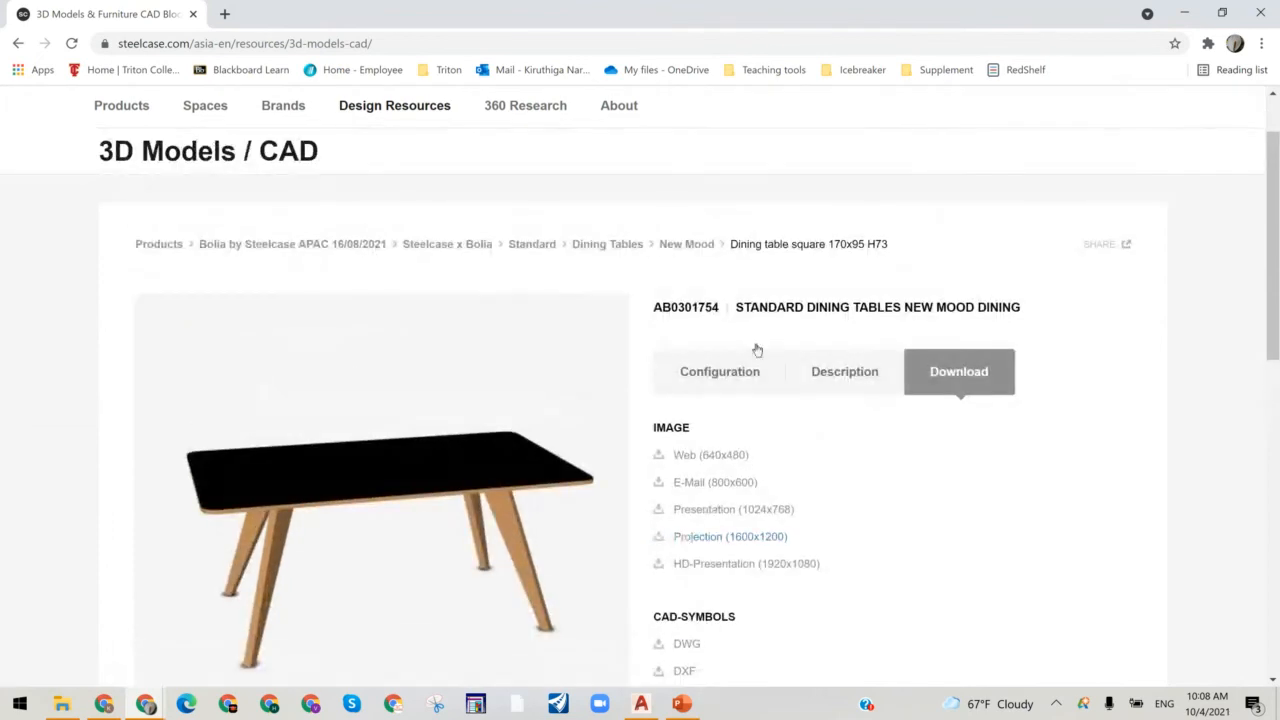
# Step: Check the dining table's top and leg finish configuration and return to its CAD symbol download options
pyautogui.click(711, 374)
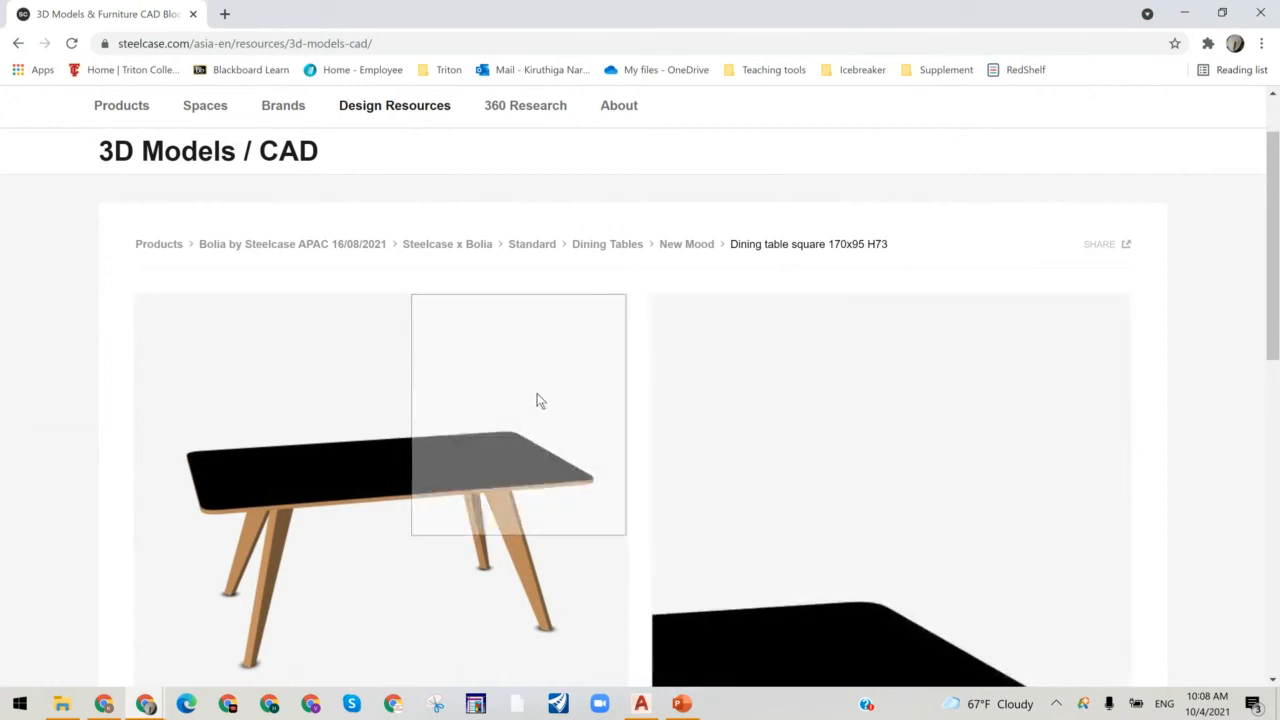
pyautogui.scroll(-3, 871, 334)
pyautogui.scroll(2, 945, 262)
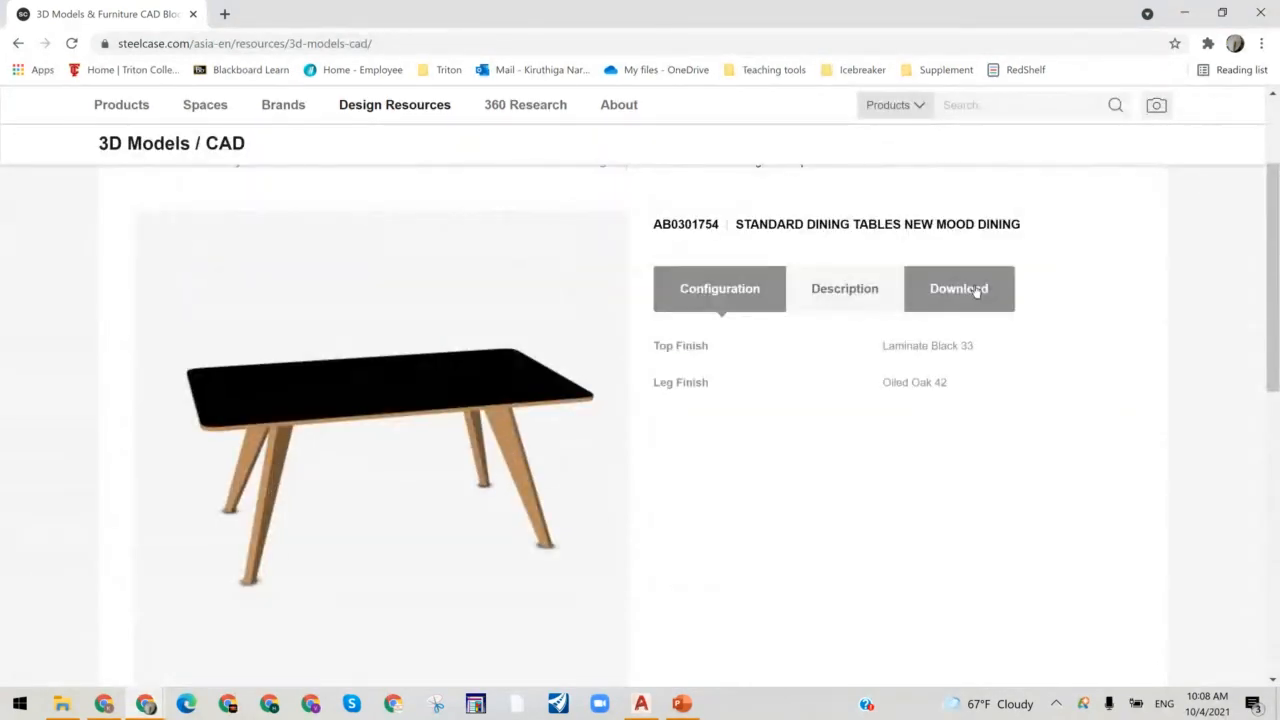
pyautogui.click(958, 289)
pyautogui.scroll(-3, 700, 350)
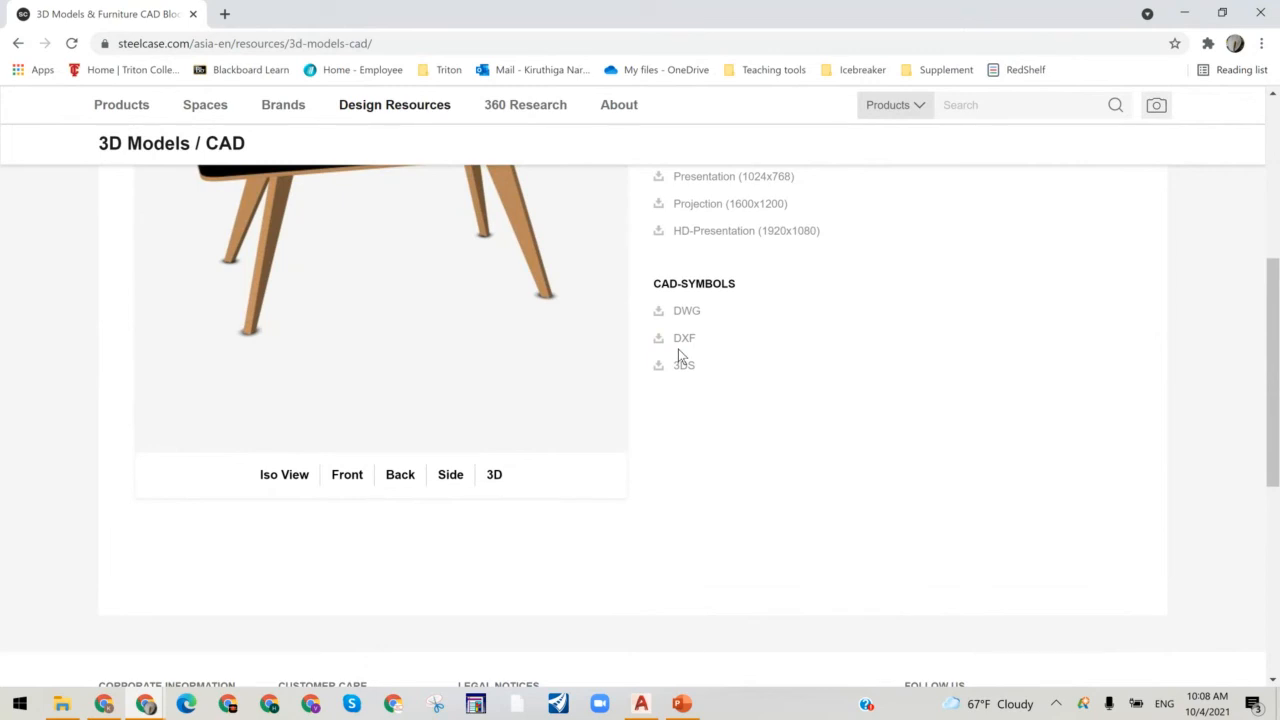
# Step: Switch to AutoCAD and show the gallery of blocks available for insertion in the apartment drawing
pyautogui.click(650, 706)
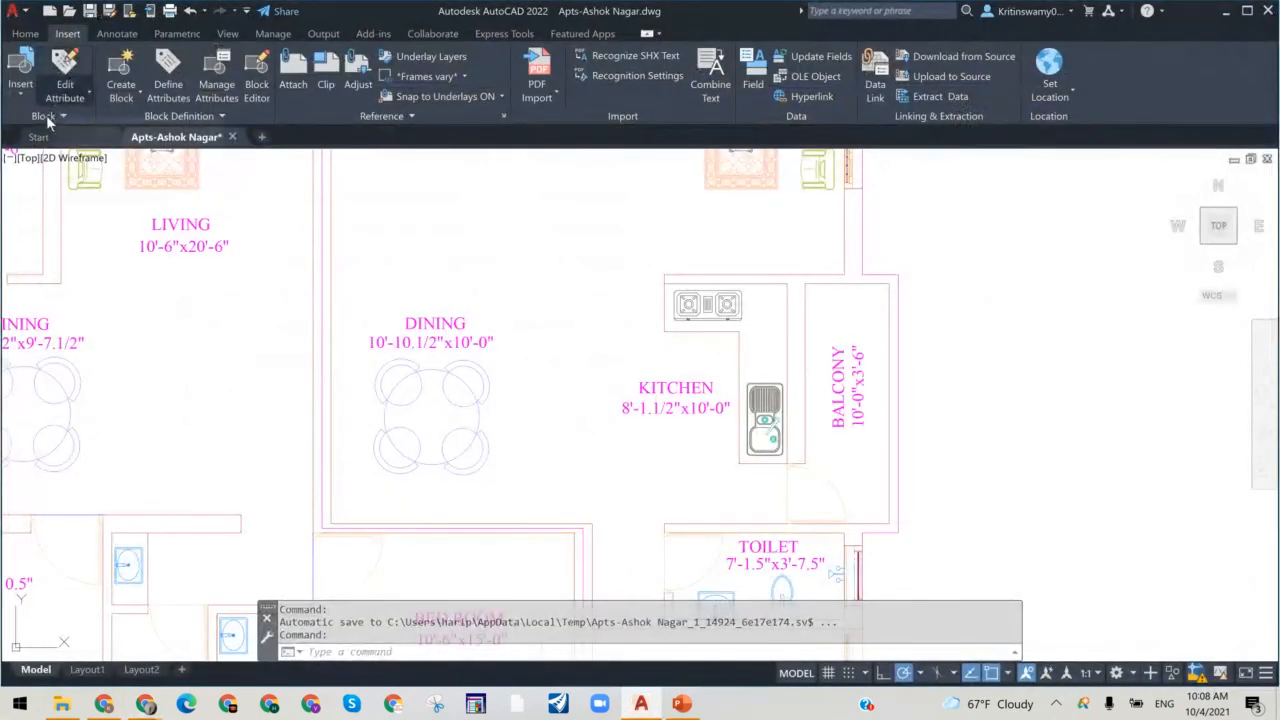
pyautogui.click(19, 91)
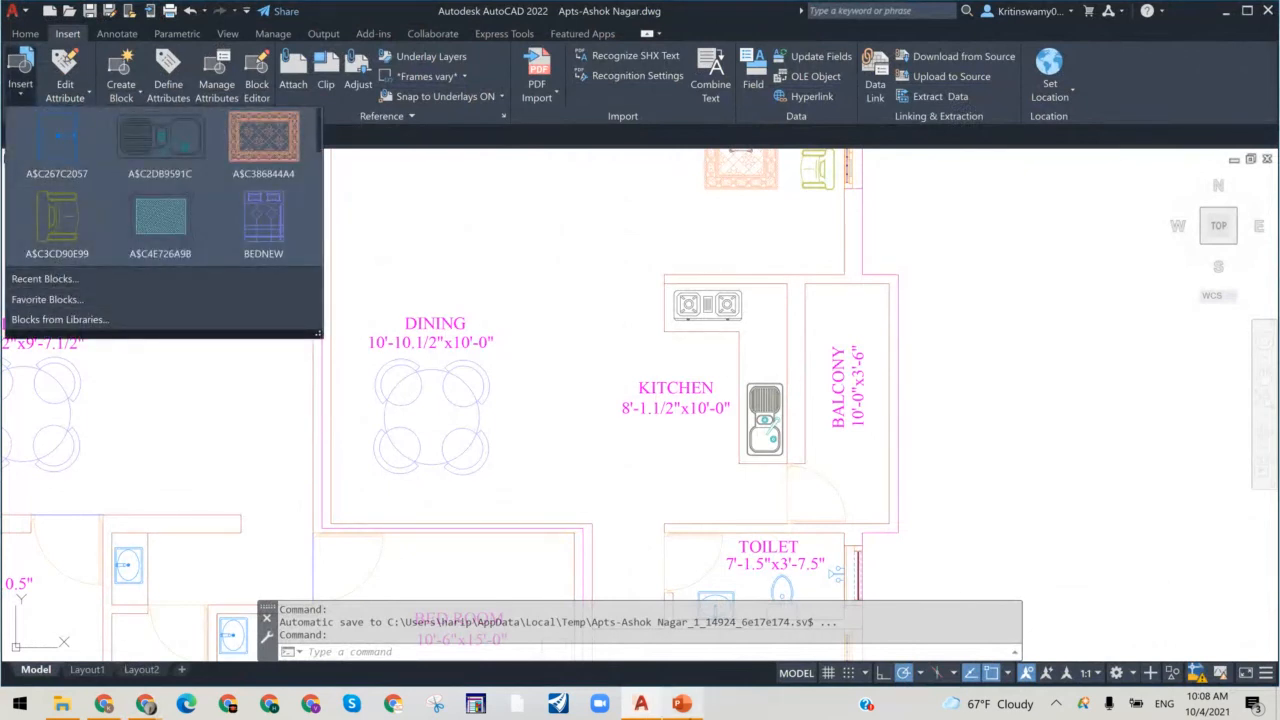
# Step: Return to the Steelcase page in the browser and download the dining table's CAD symbol as DWG
pyautogui.click(152, 708)
pyautogui.click(652, 626)
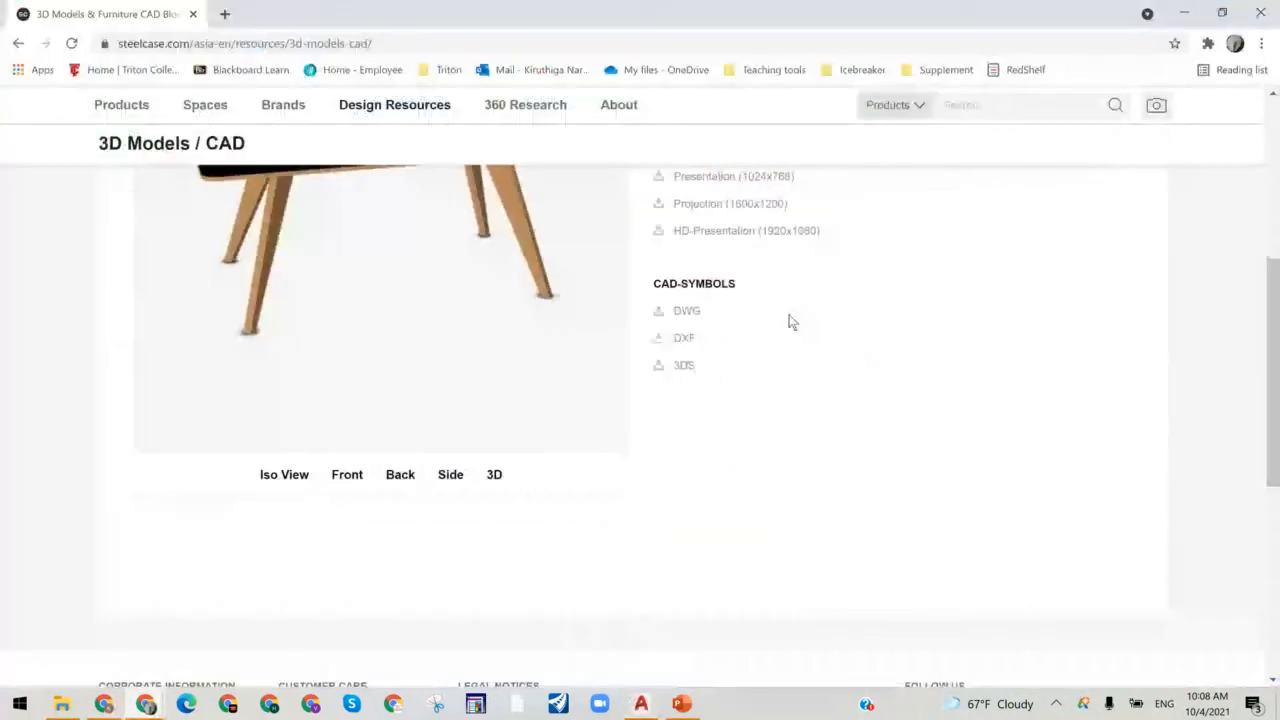
pyautogui.click(690, 312)
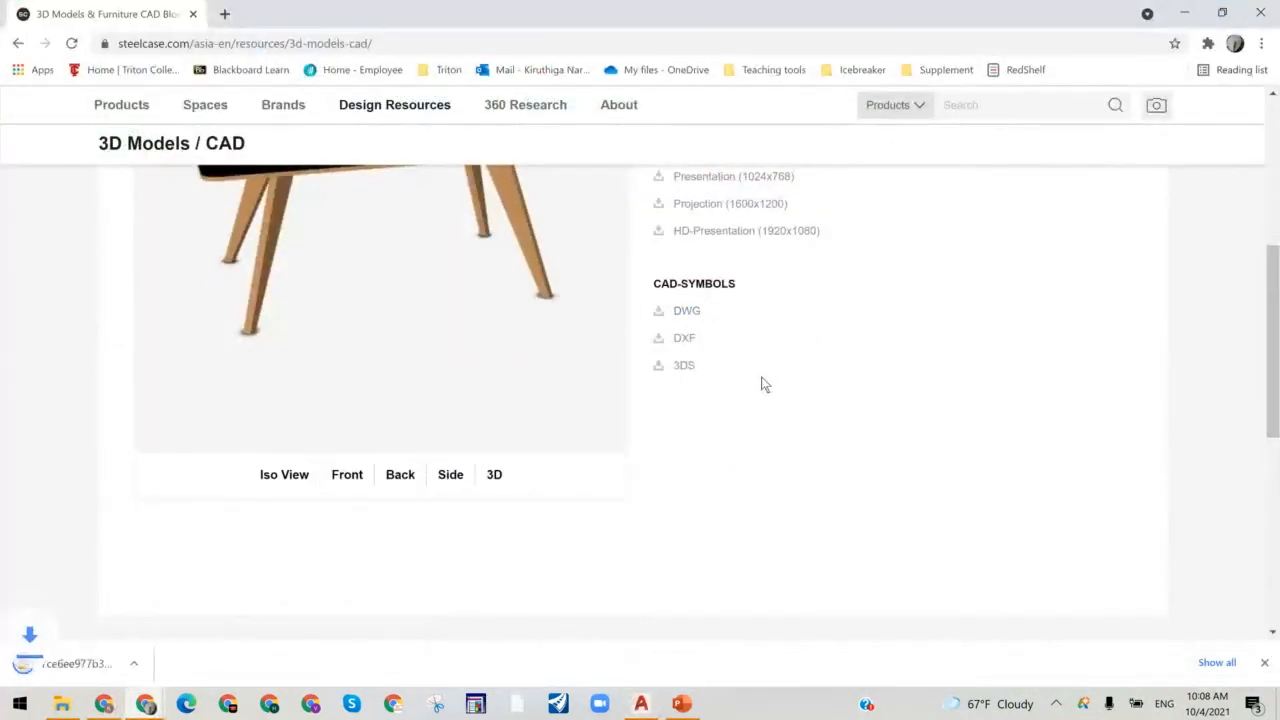
pyautogui.scroll(-1, 765, 385)
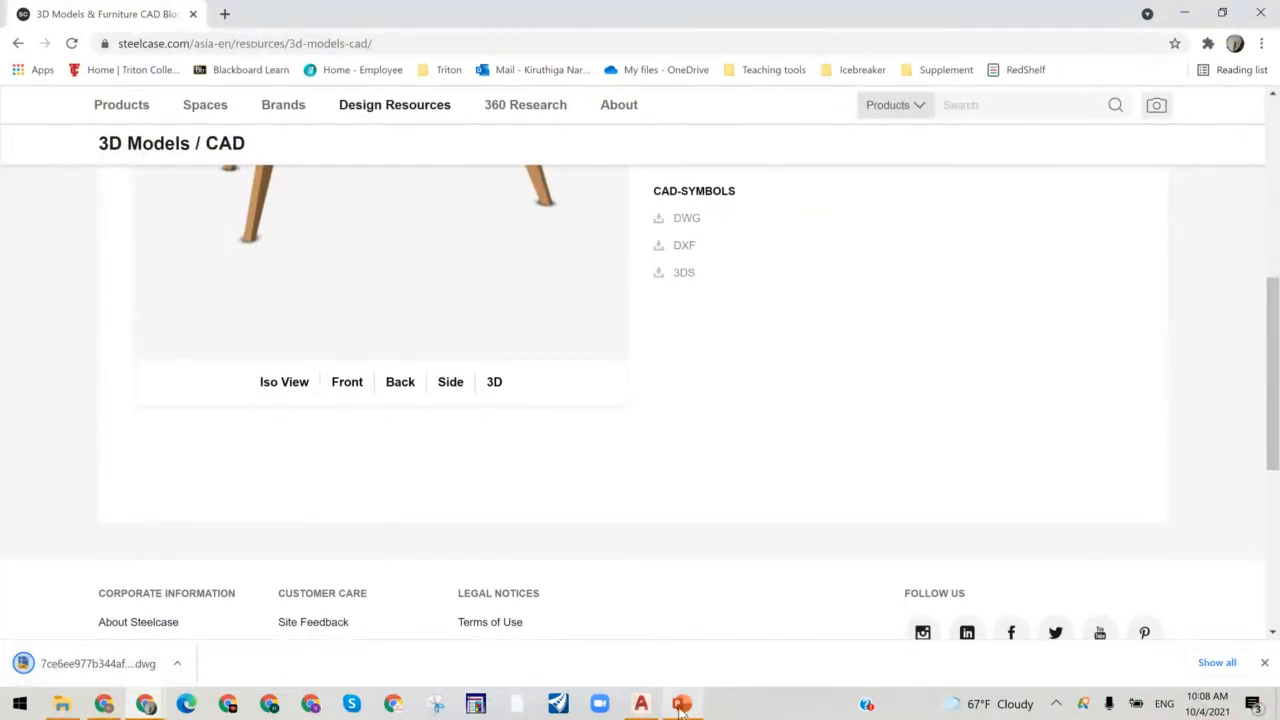
pyautogui.moveTo(680, 706)
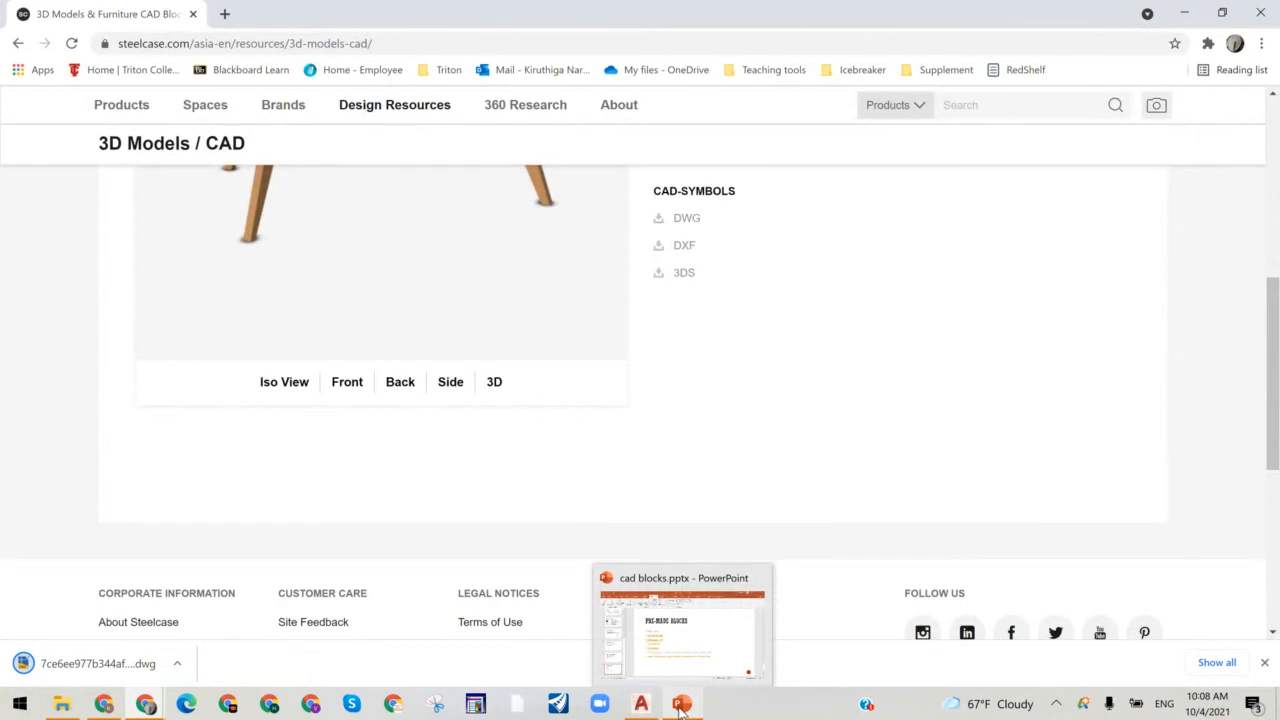
pyautogui.click(641, 704)
pyautogui.click(28, 97)
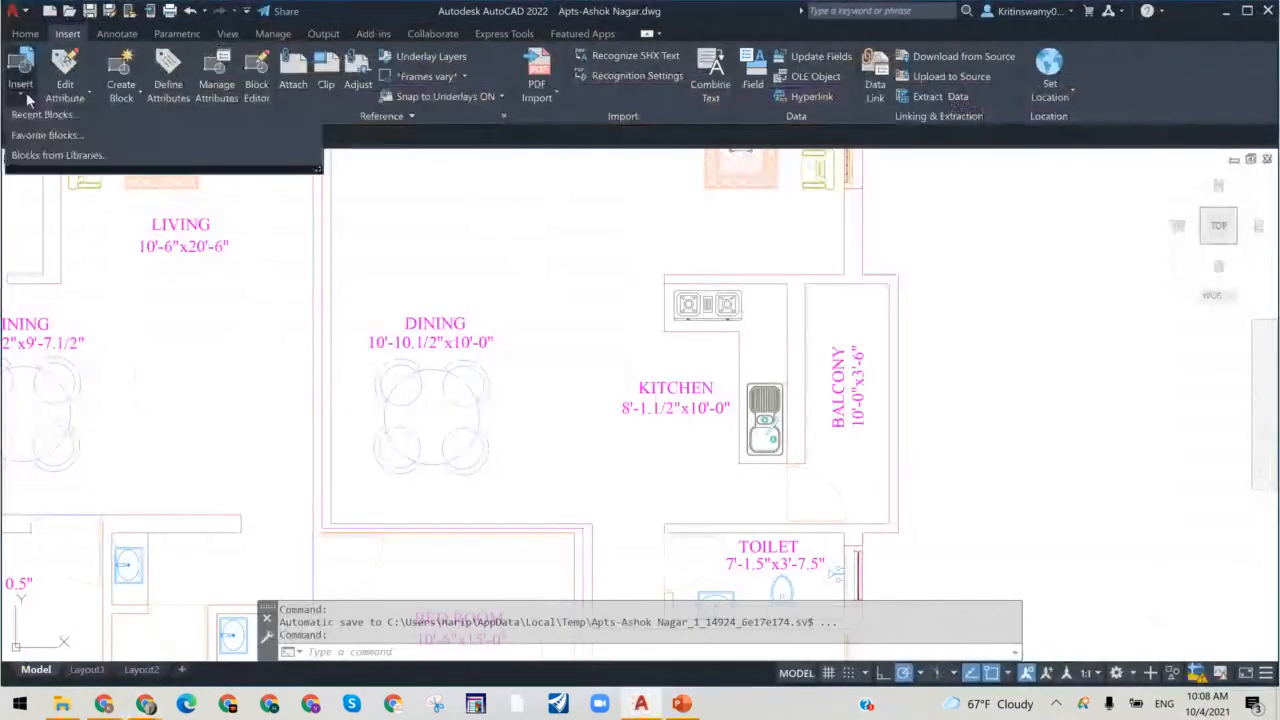
pyautogui.click(46, 320)
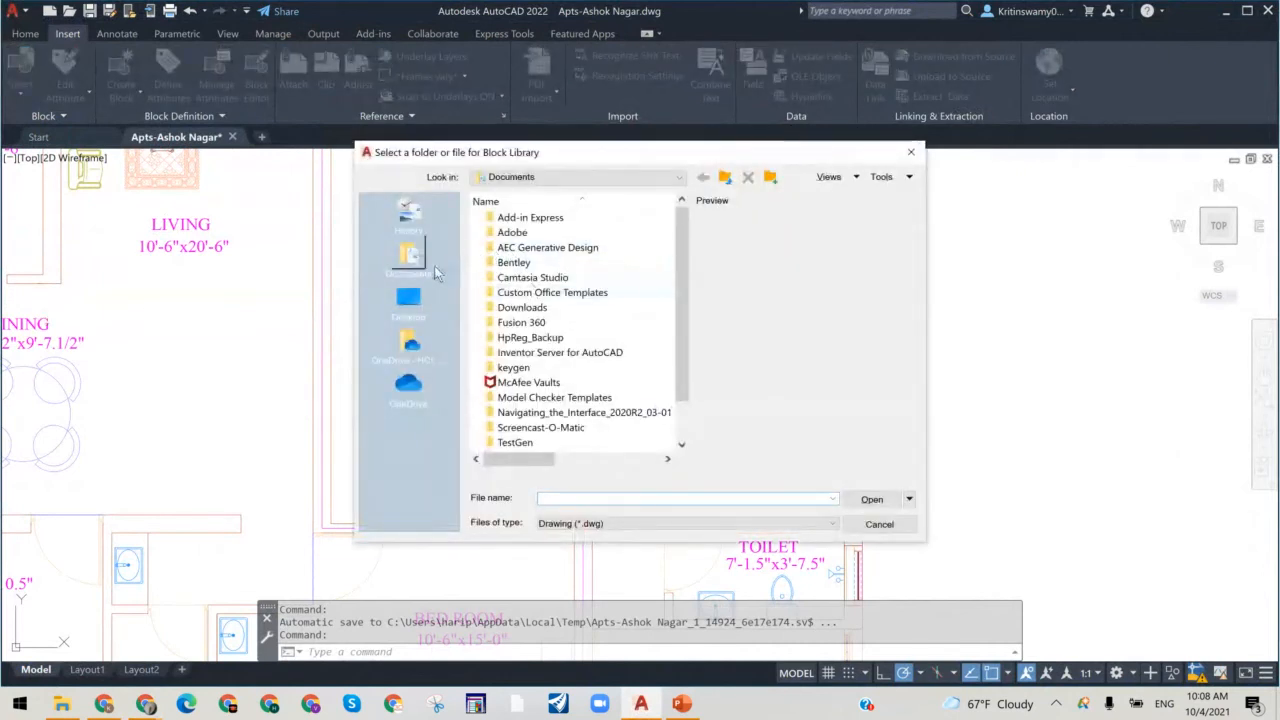
pyautogui.click(410, 262)
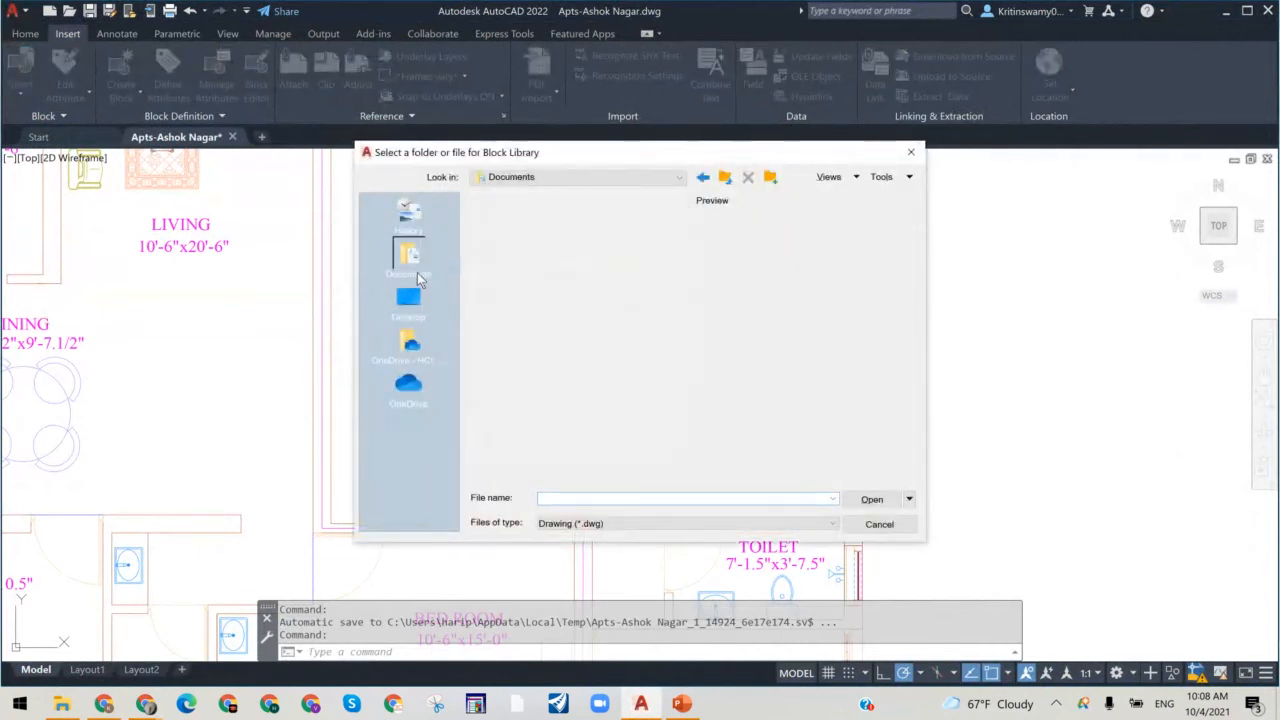
pyautogui.click(682, 178)
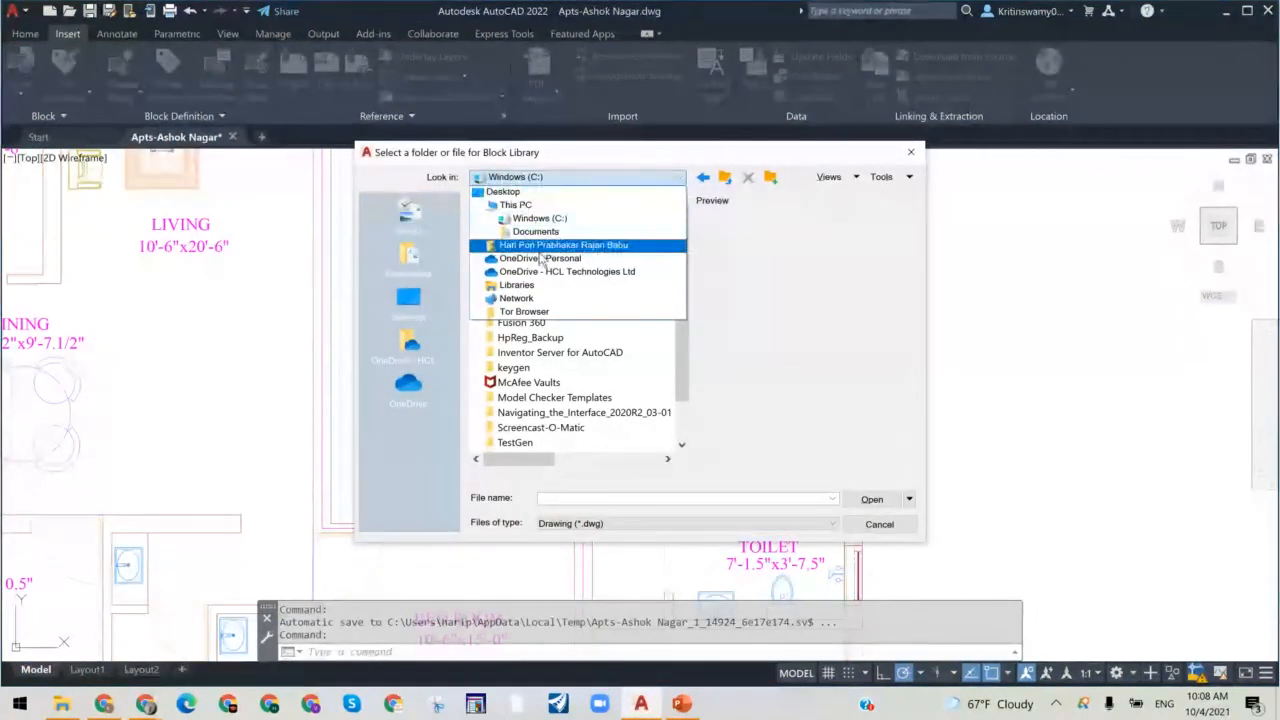
pyautogui.click(540, 218)
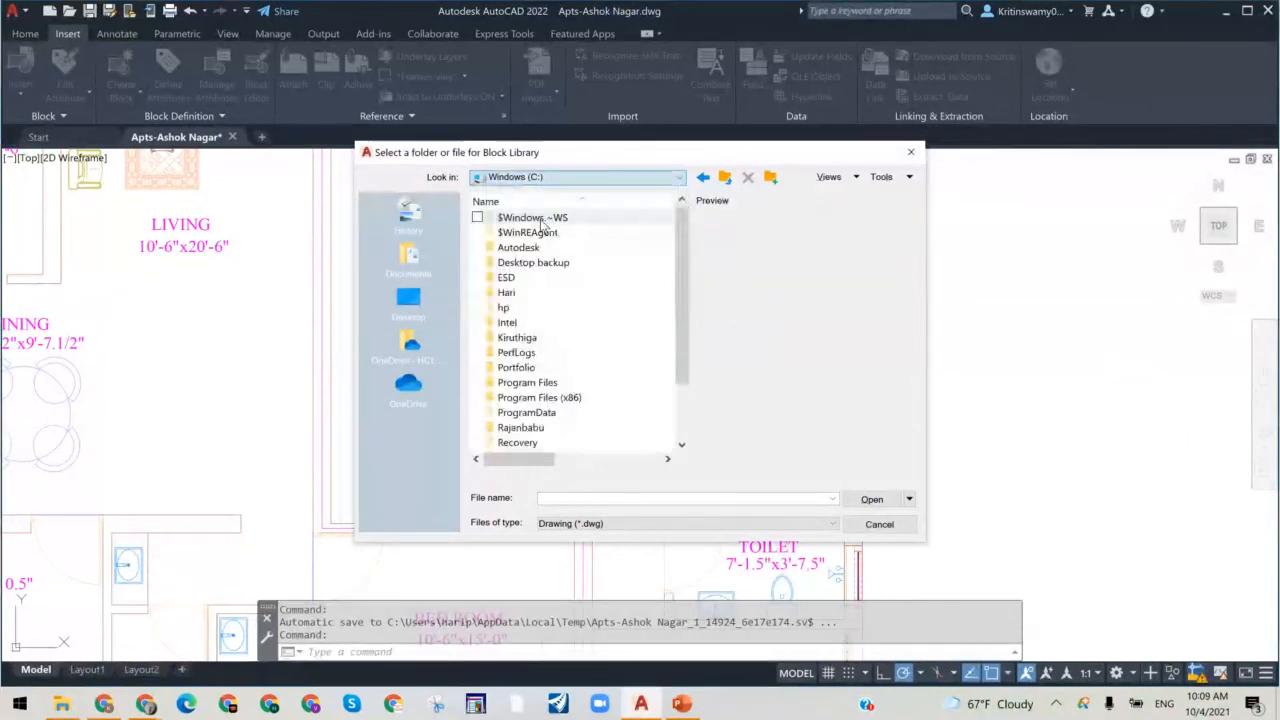
pyautogui.click(680, 177)
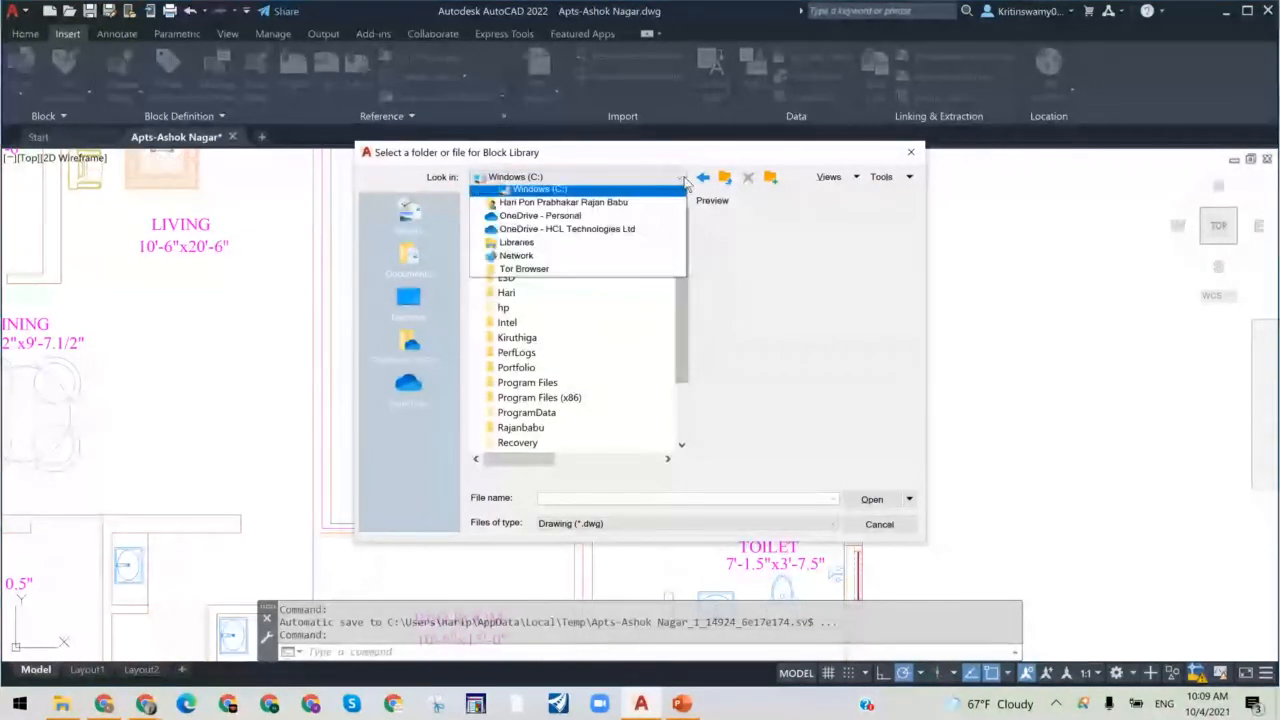
pyautogui.click(518, 193)
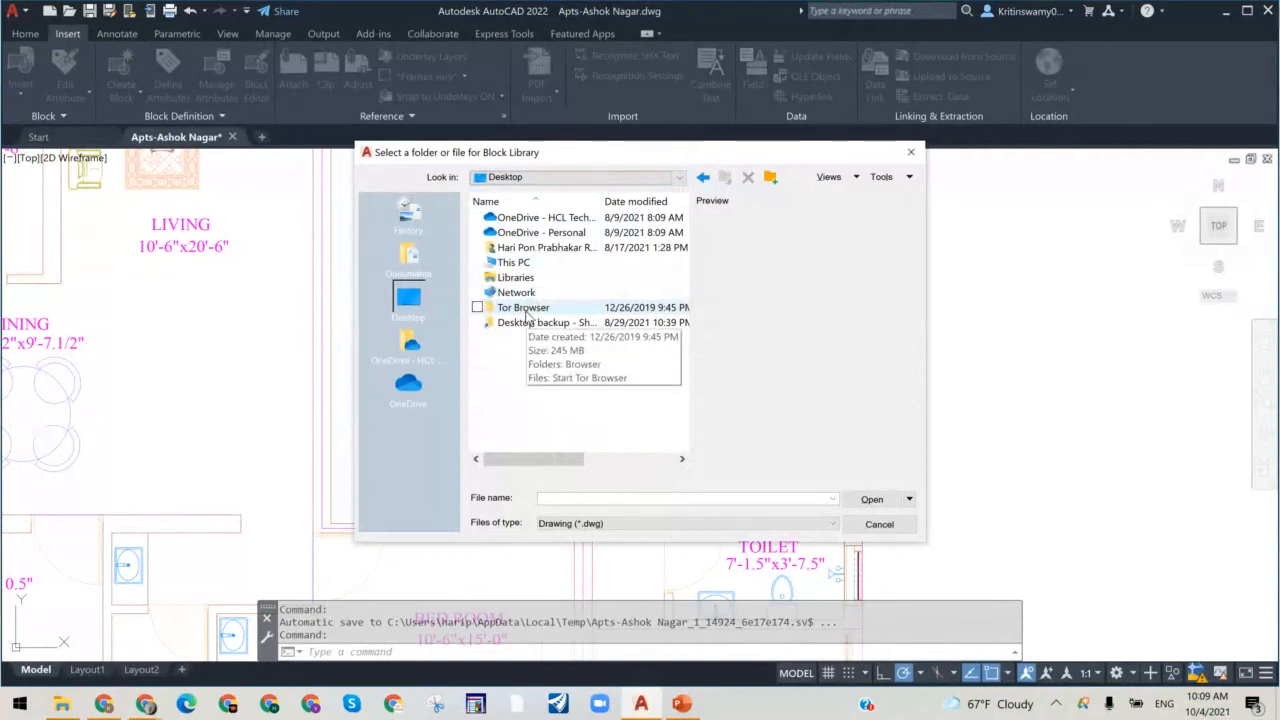
pyautogui.click(412, 258)
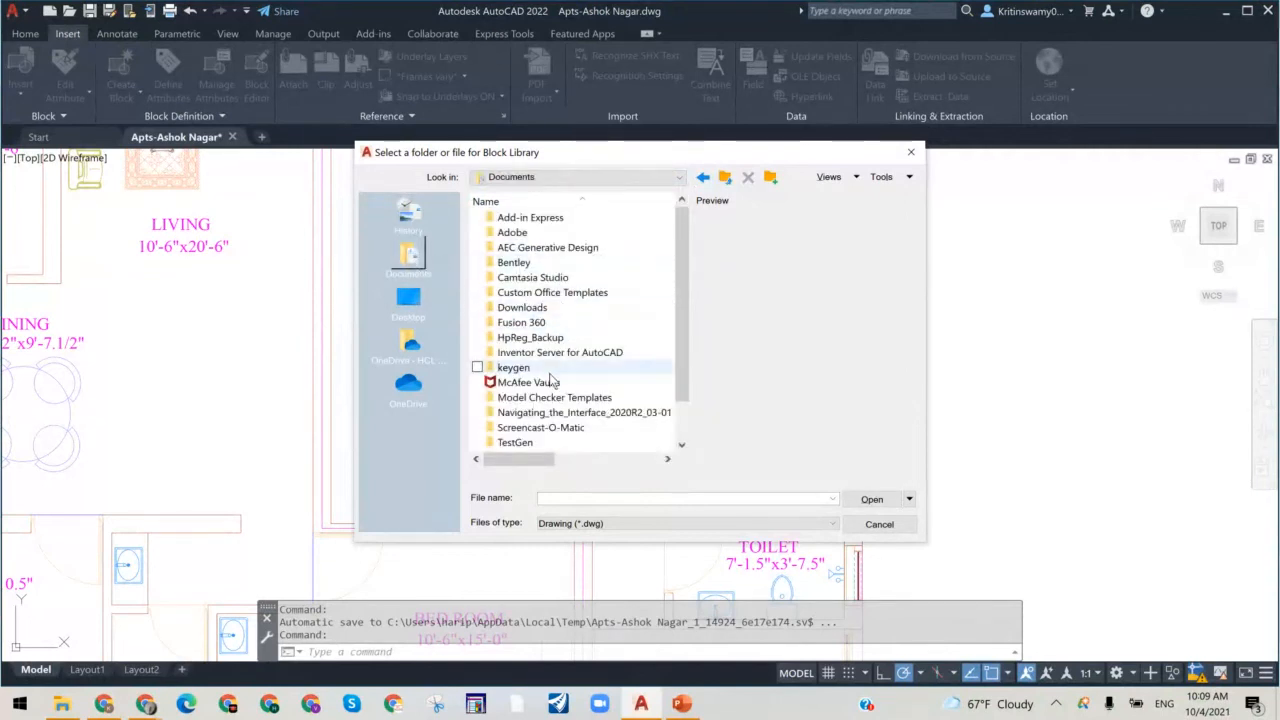
pyautogui.scroll(-1, 474, 350)
pyautogui.scroll(1, 474, 337)
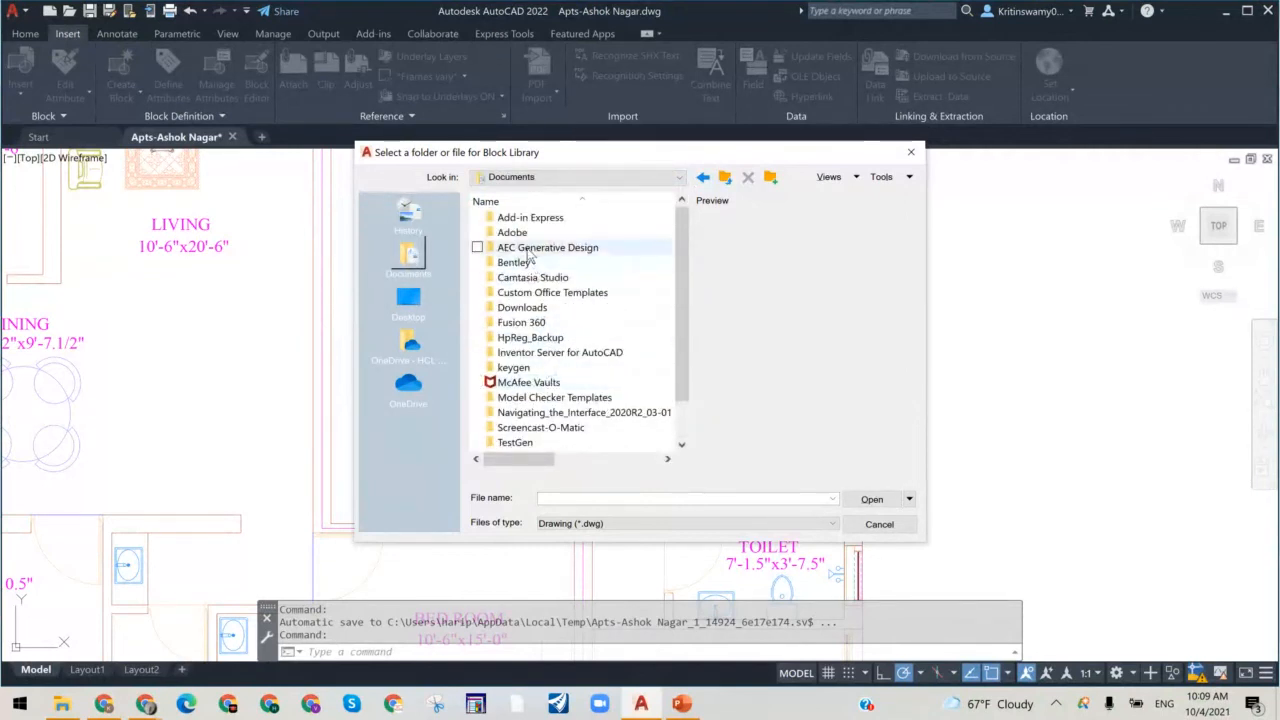
pyautogui.click(523, 309)
pyautogui.doubleClick(523, 309)
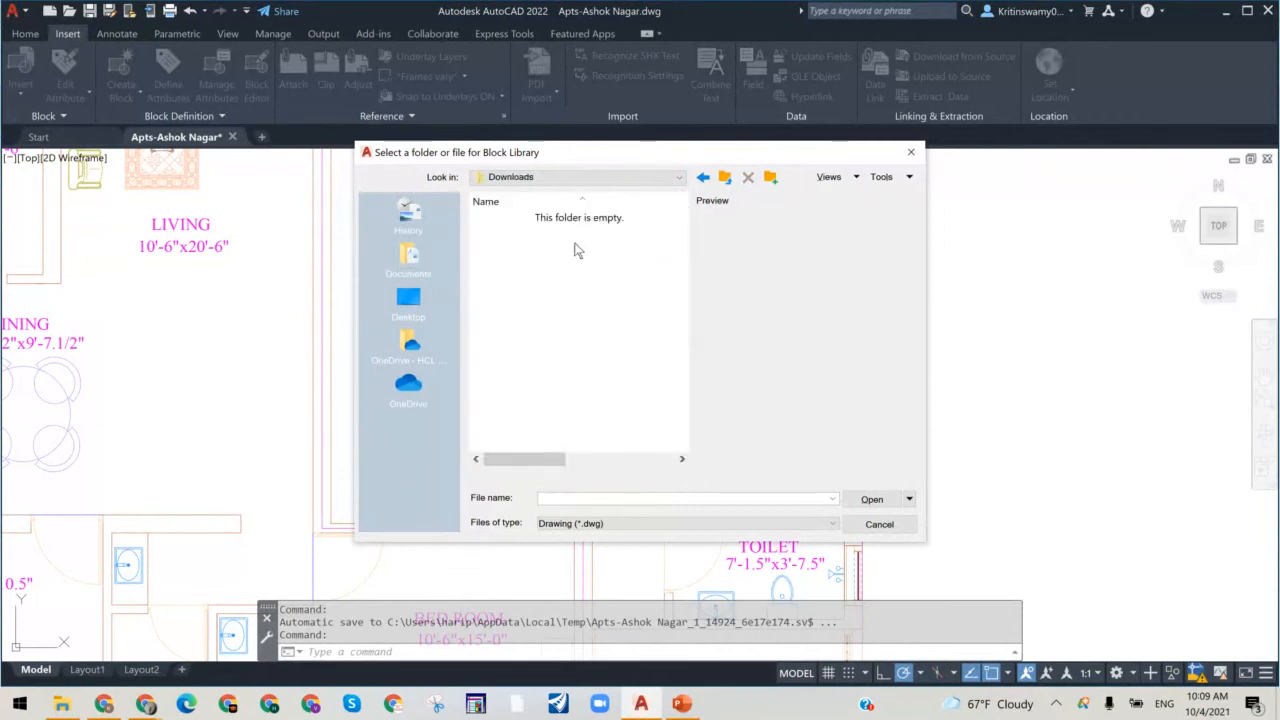
pyautogui.click(729, 526)
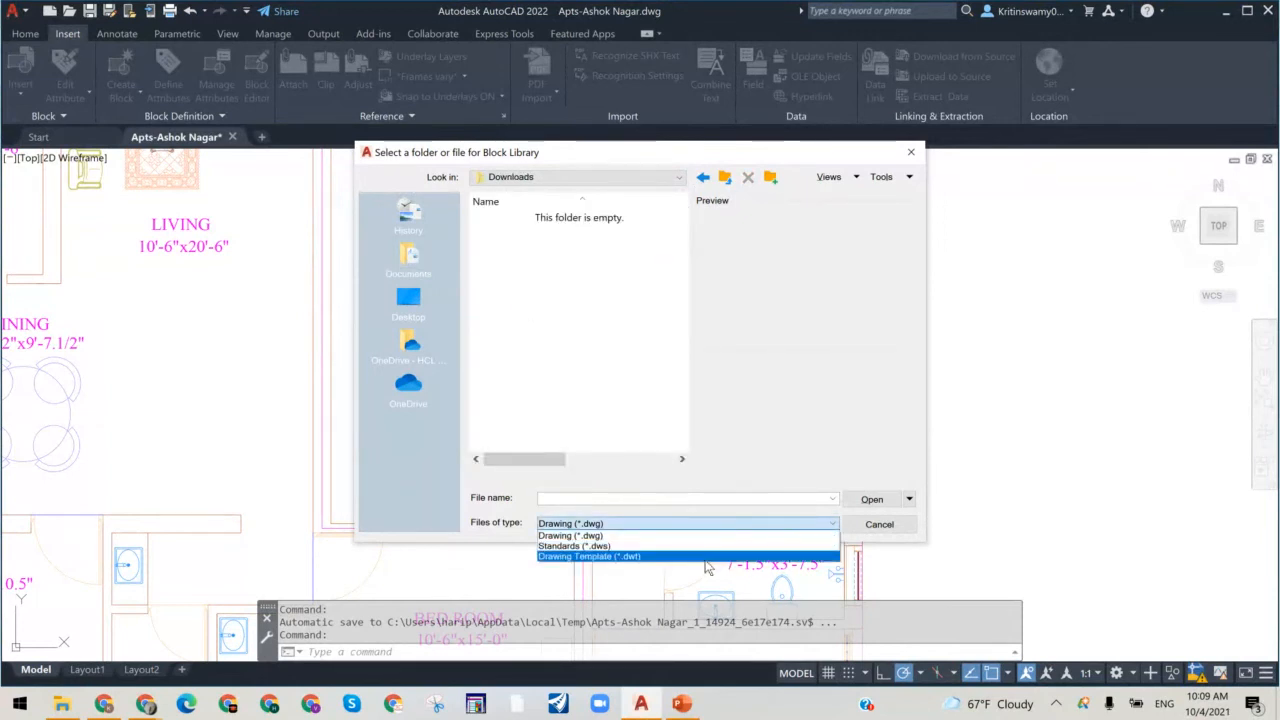
pyautogui.click(894, 530)
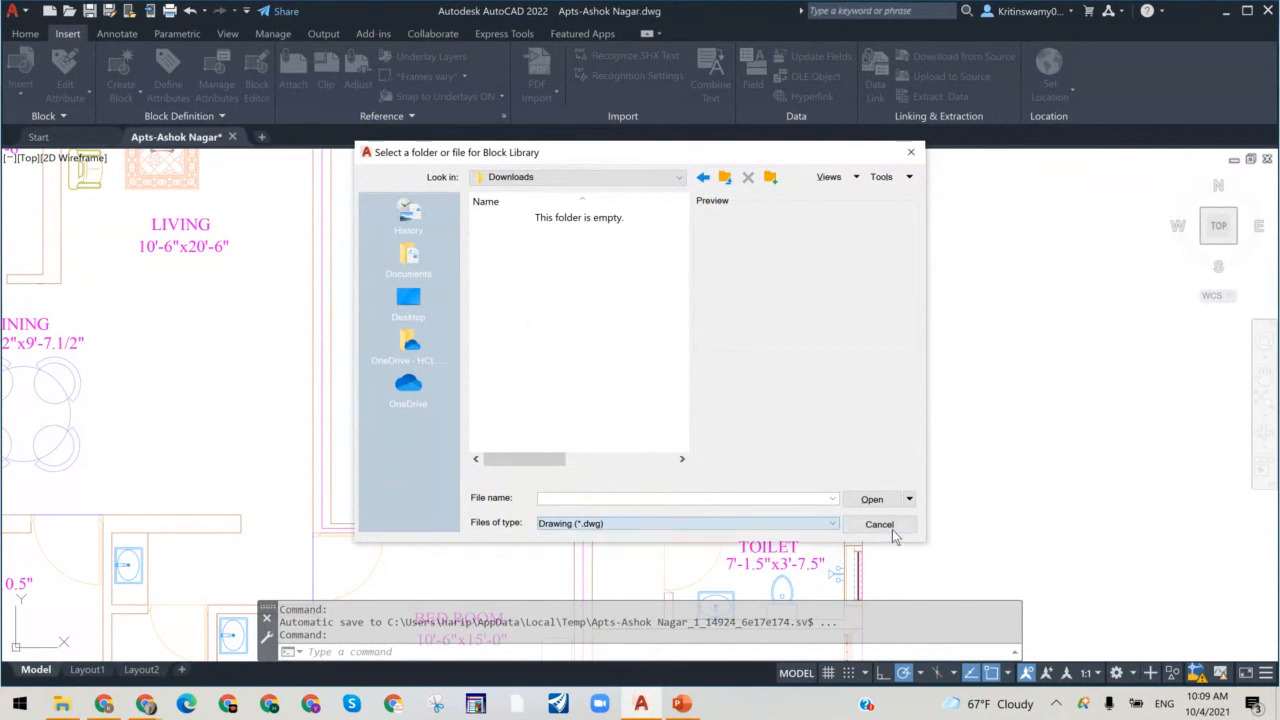
pyautogui.click(895, 532)
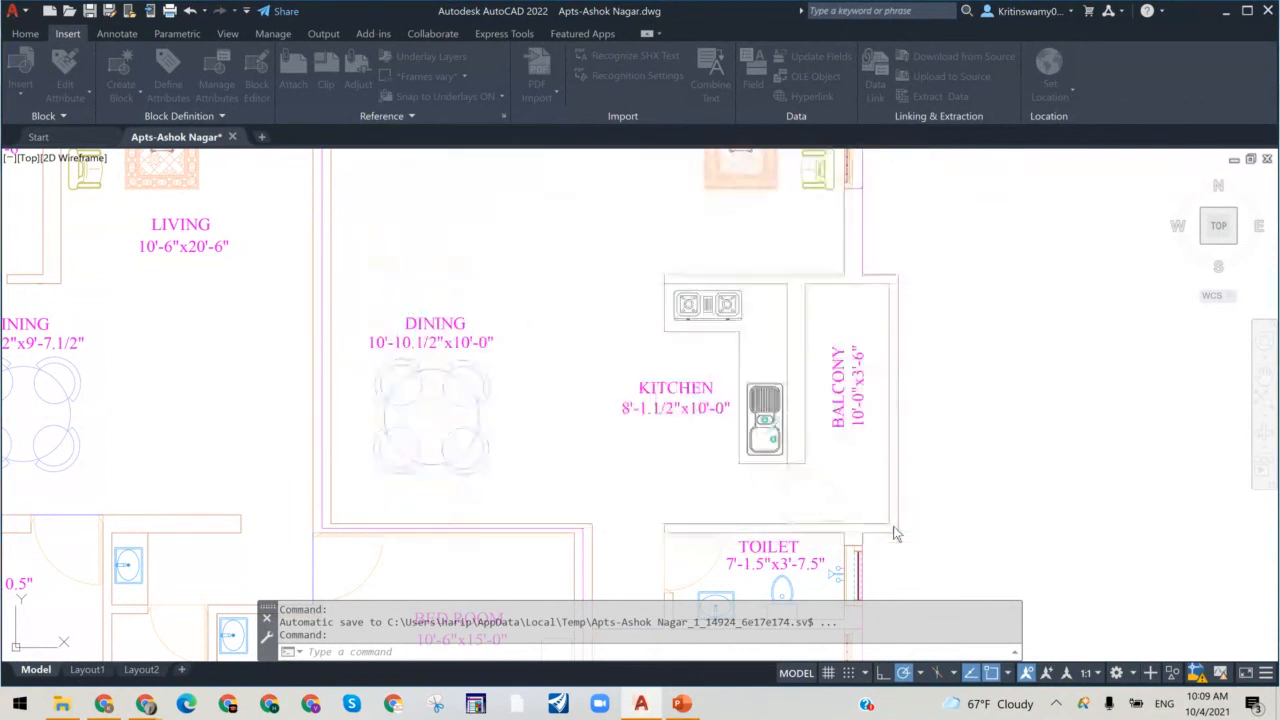
# Step: In File Explorer, copy the newly downloaded table DWG from Downloads into the Downloads folder inside Documents
pyautogui.click(62, 704)
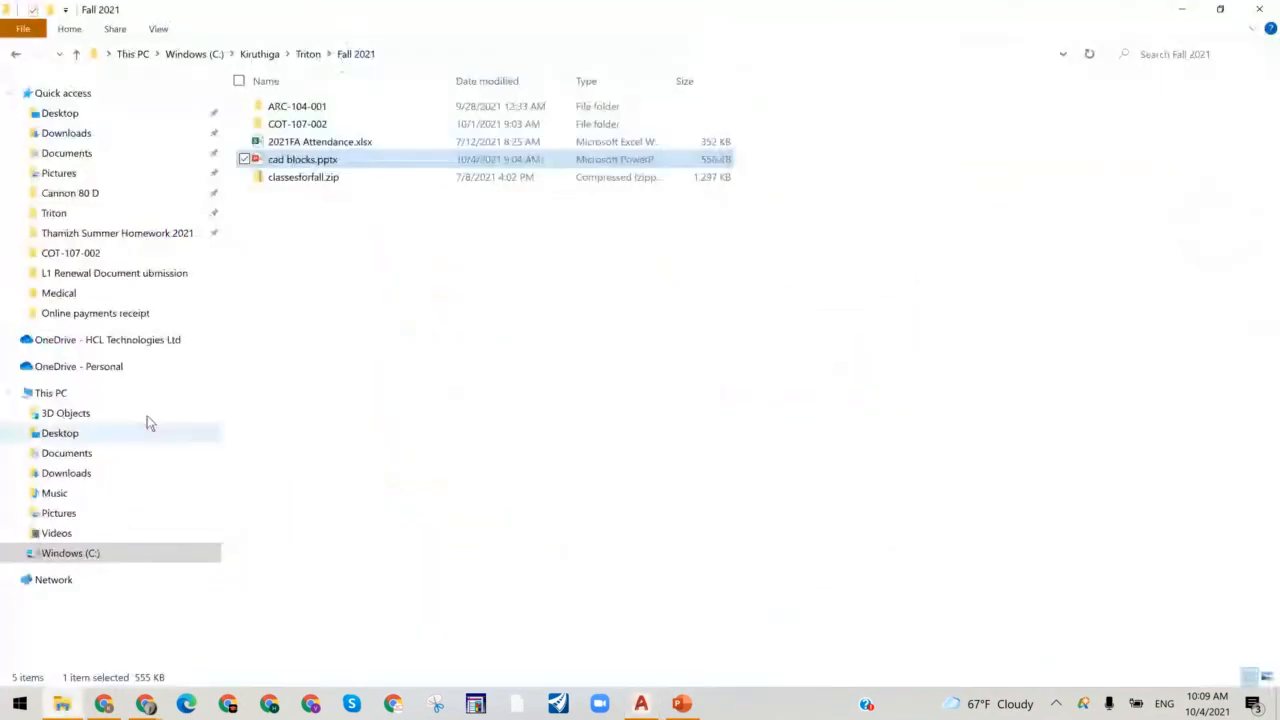
pyautogui.click(60, 133)
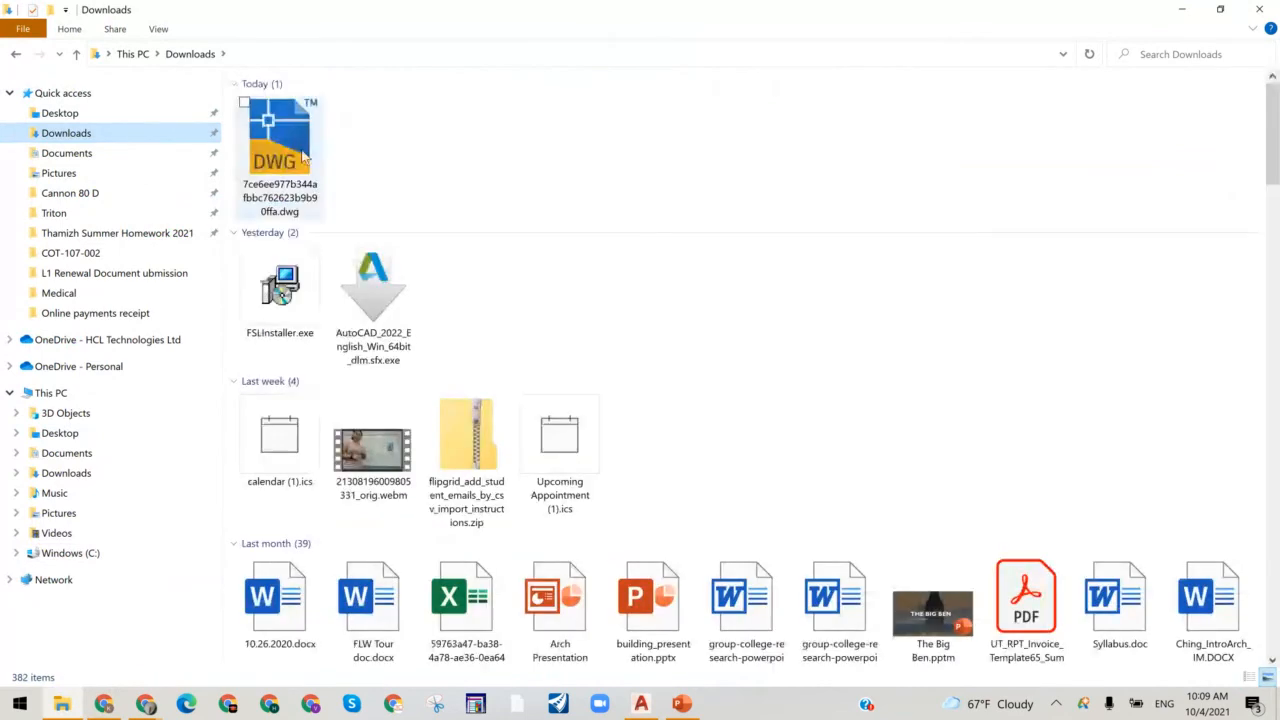
pyautogui.click(305, 158)
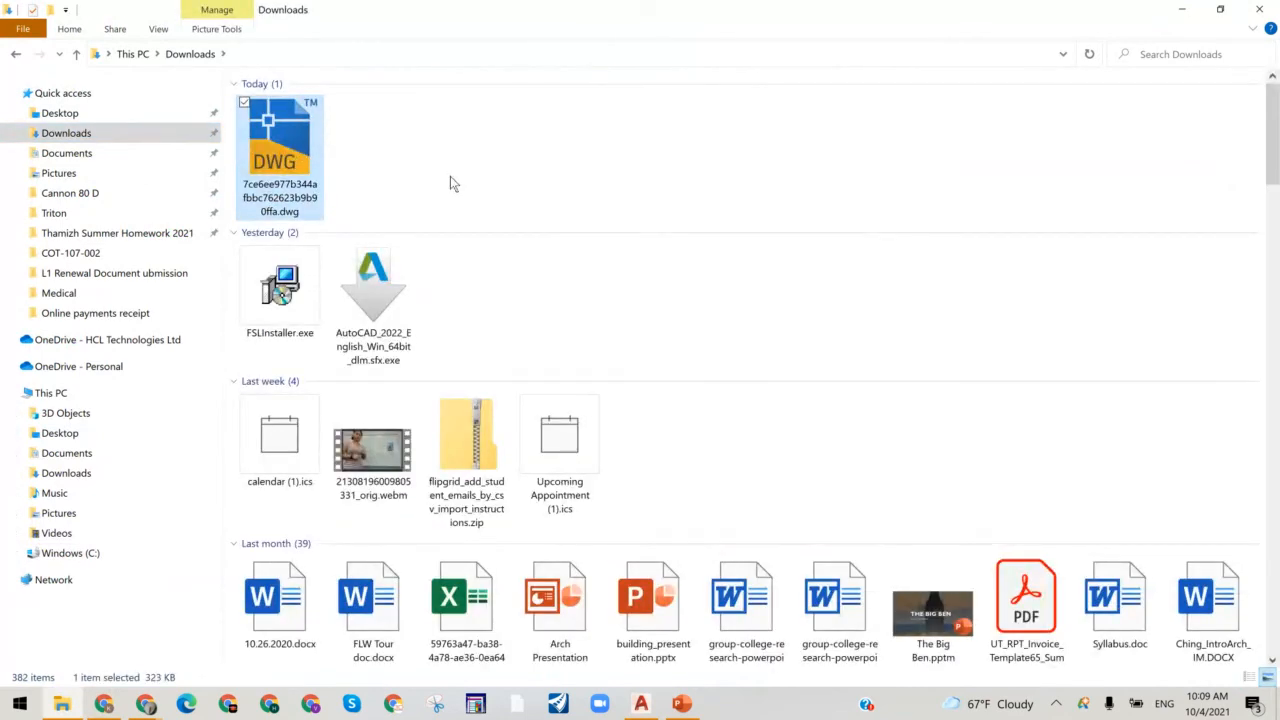
pyautogui.click(72, 155)
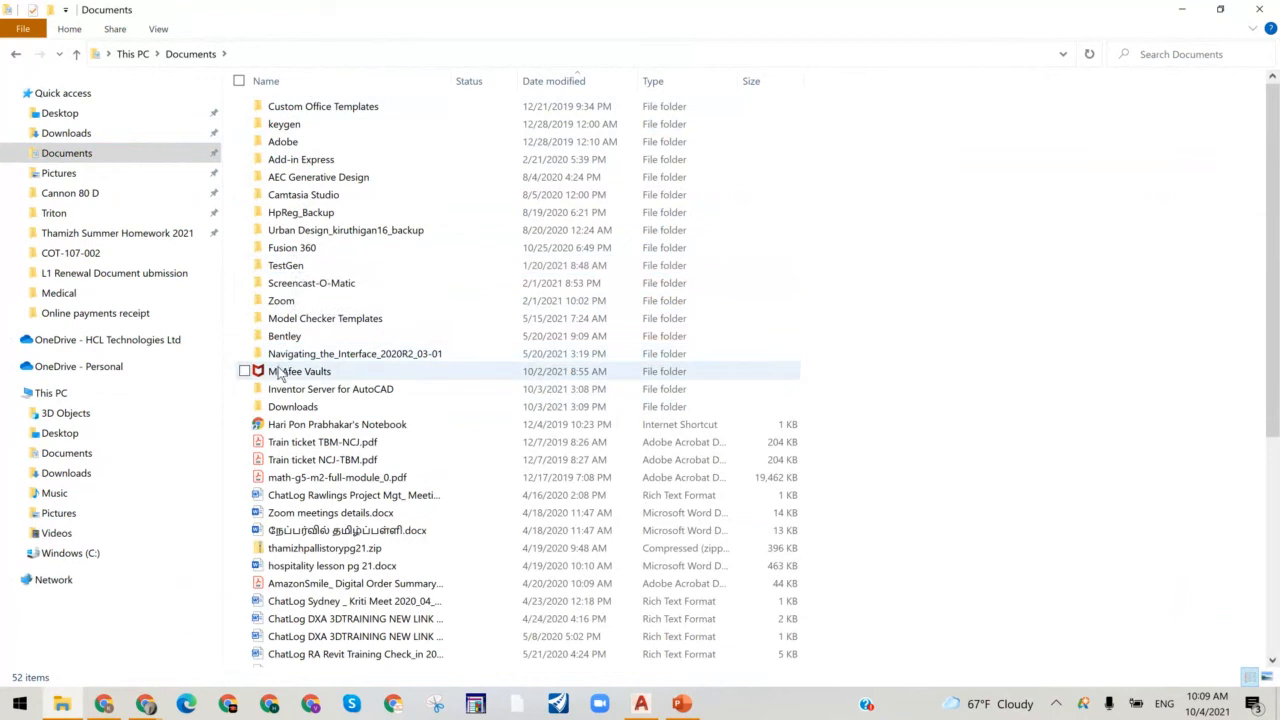
pyautogui.doubleClick(294, 408)
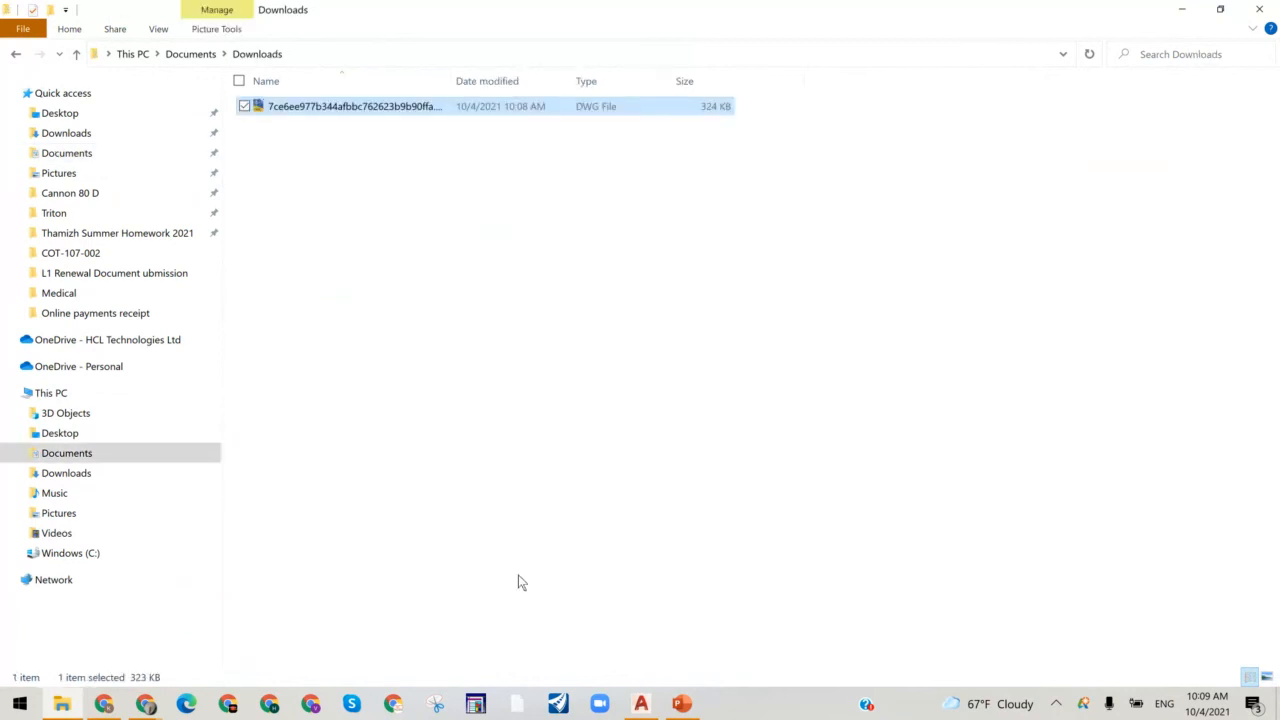
# Step: Switch to AutoCAD and load 7ce6ee977b344afbbc762623b9b90ffa.dwg from the Documents Downloads folder as a block library
pyautogui.click(641, 704)
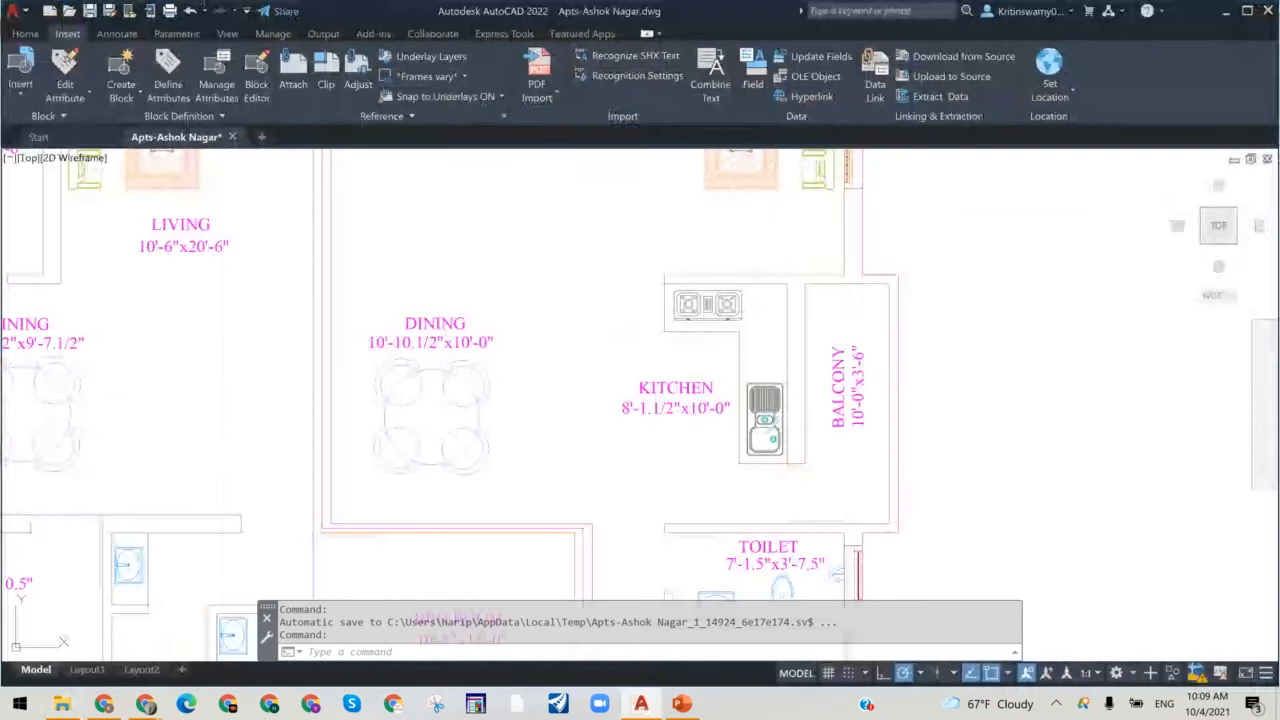
pyautogui.click(20, 93)
pyautogui.click(37, 325)
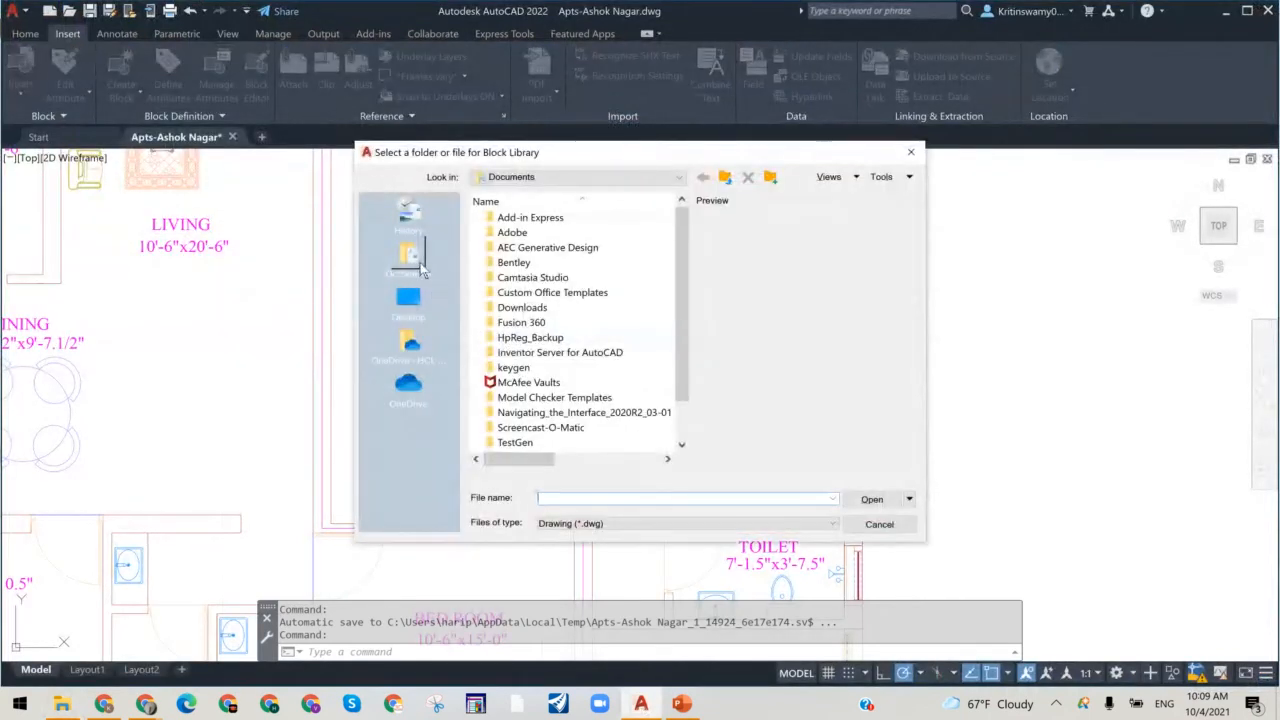
pyautogui.doubleClick(536, 310)
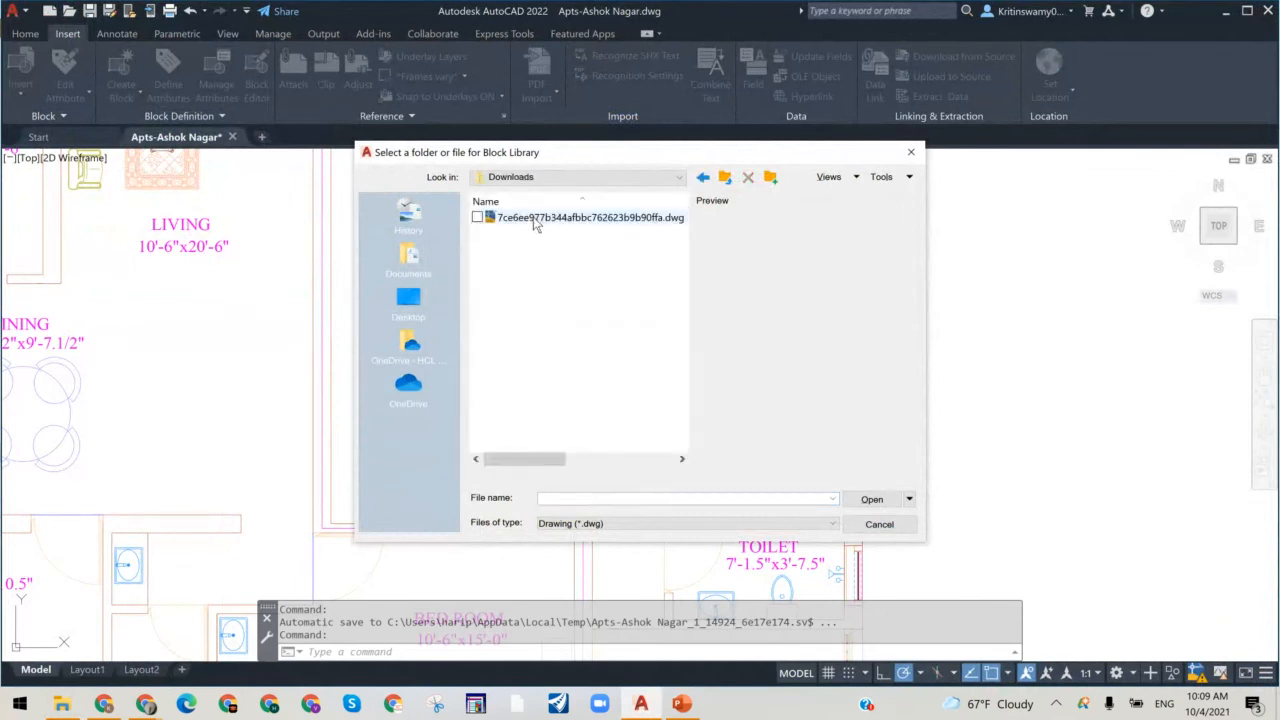
pyautogui.click(590, 217)
pyautogui.click(864, 499)
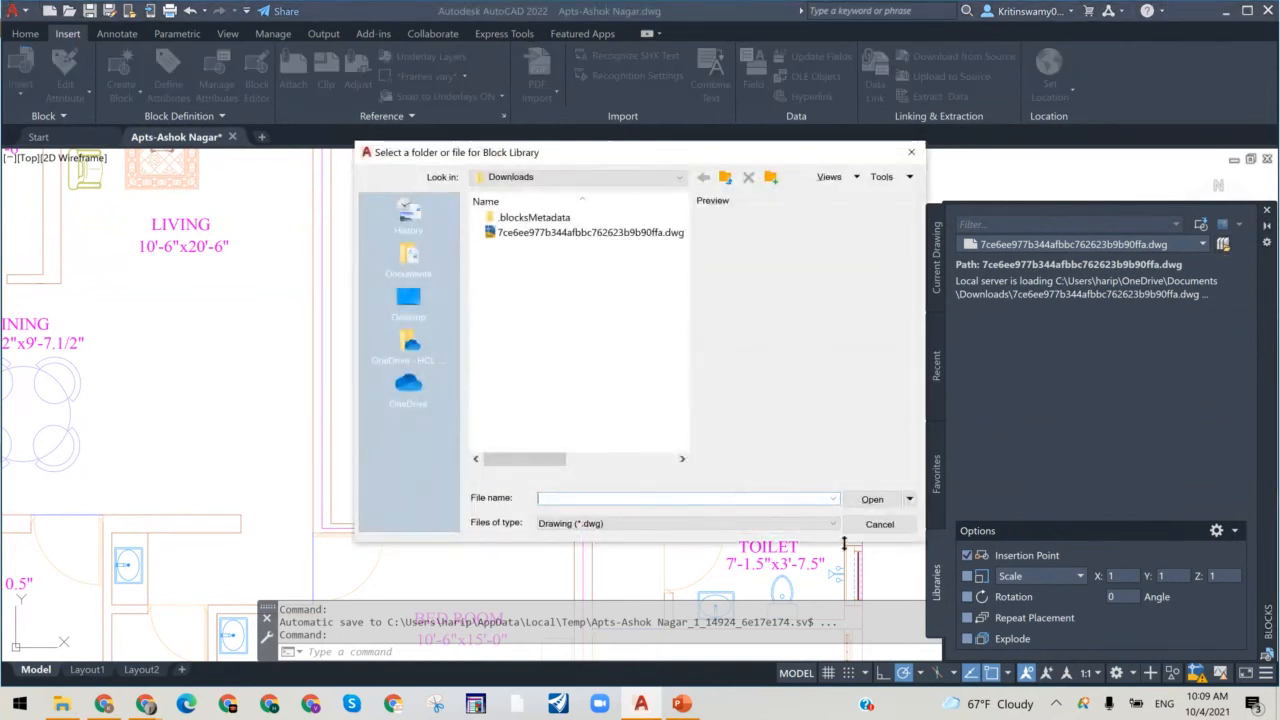
pyautogui.click(590, 232)
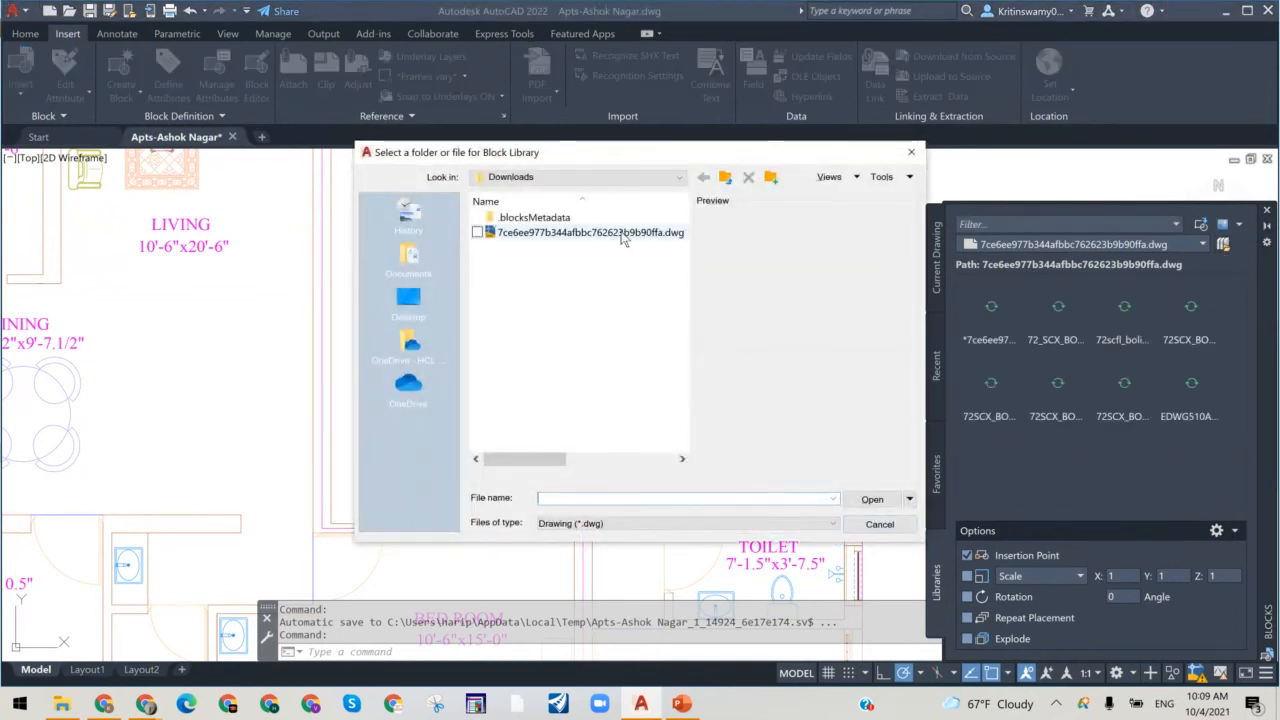
pyautogui.click(880, 525)
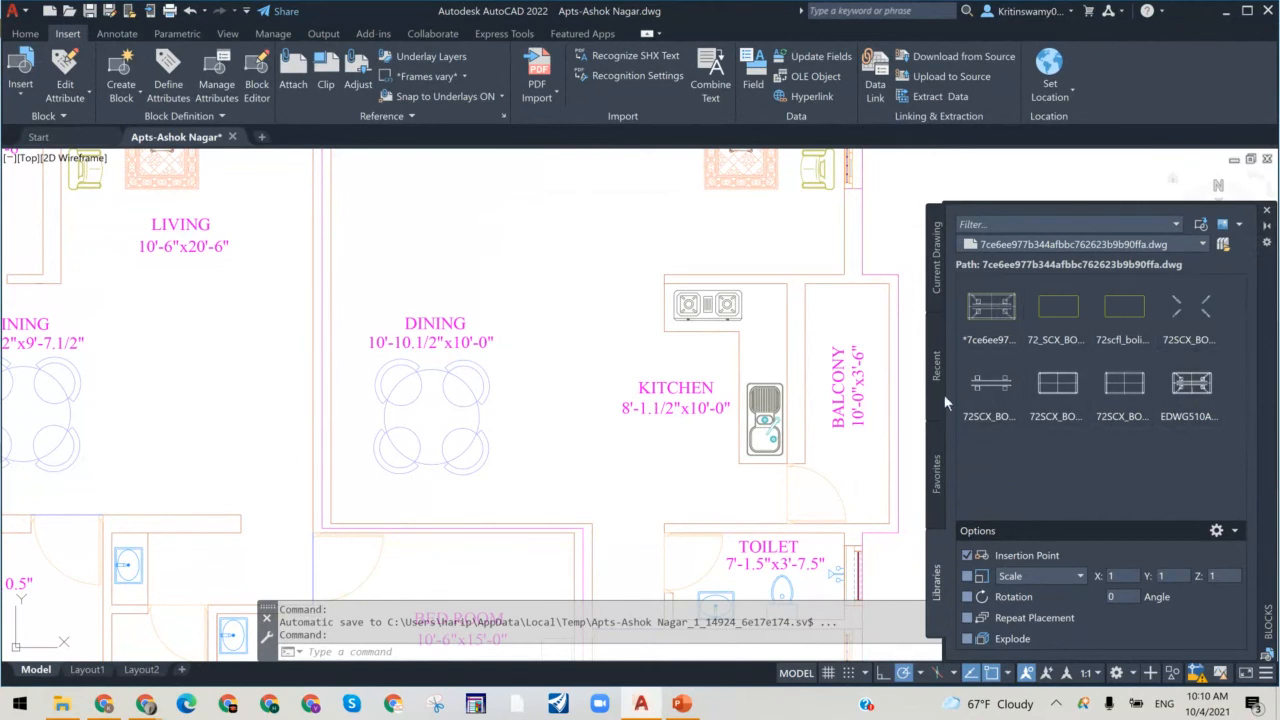
# Step: Insert the complete table block, EDWG510A, from the library into the open area above the DINING label
pyautogui.moveTo(1058, 425)
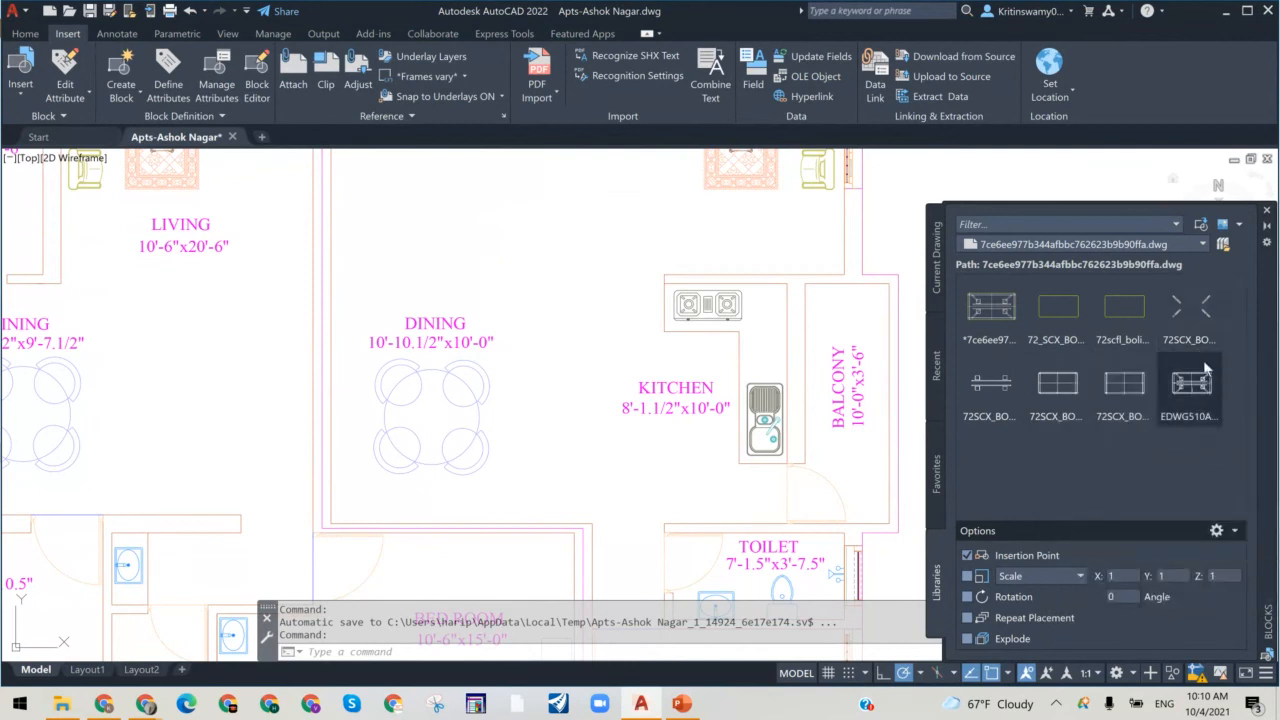
pyautogui.moveTo(1197, 303)
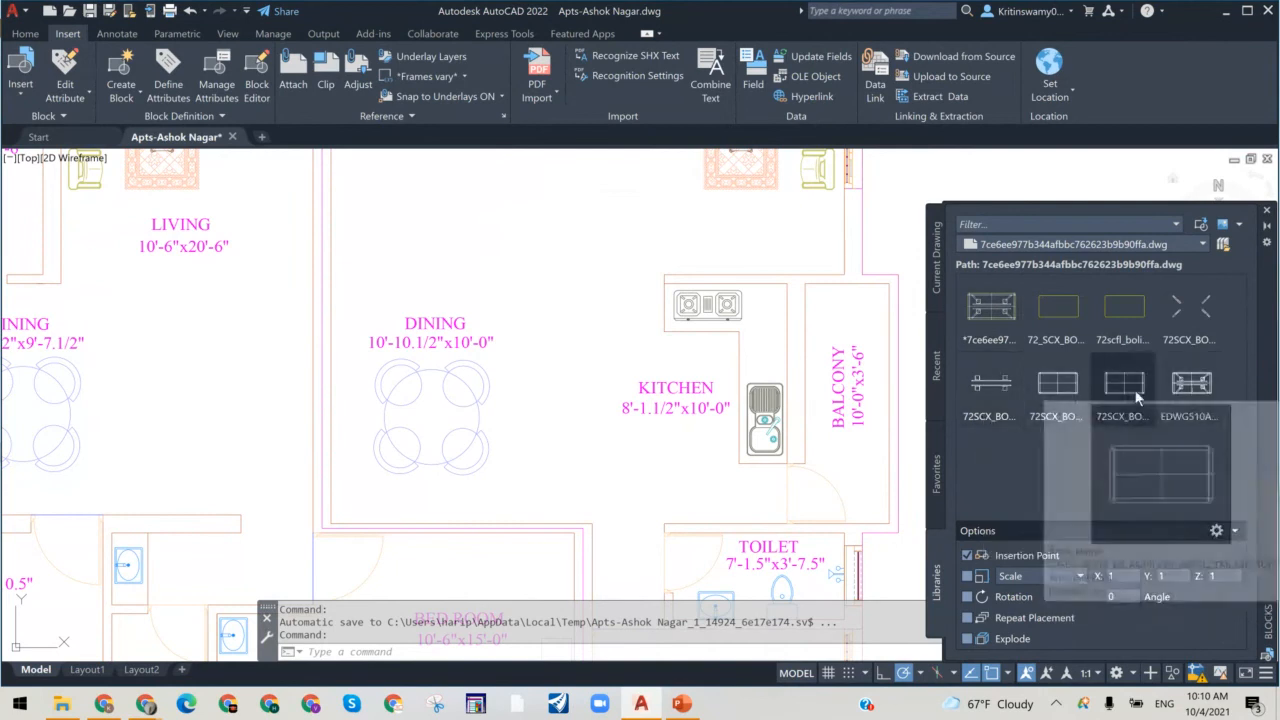
pyautogui.moveTo(1192, 393)
pyautogui.moveTo(1132, 389)
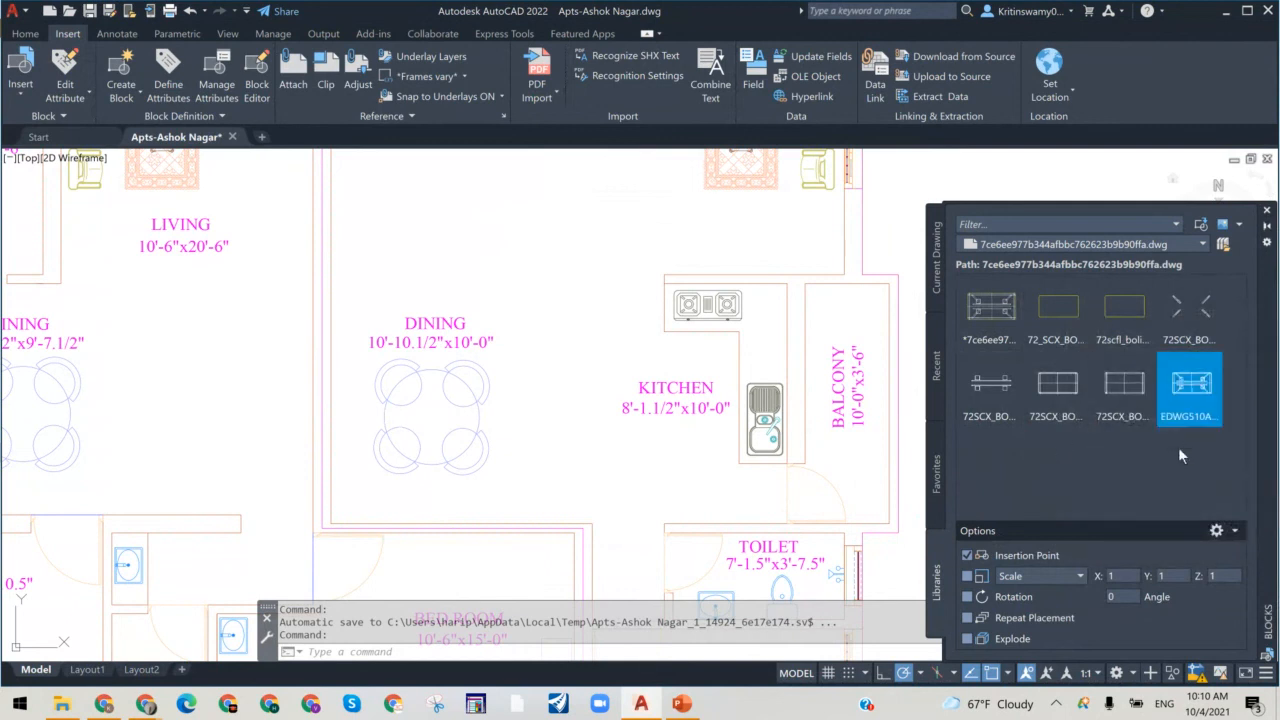
pyautogui.rightClick(1192, 386)
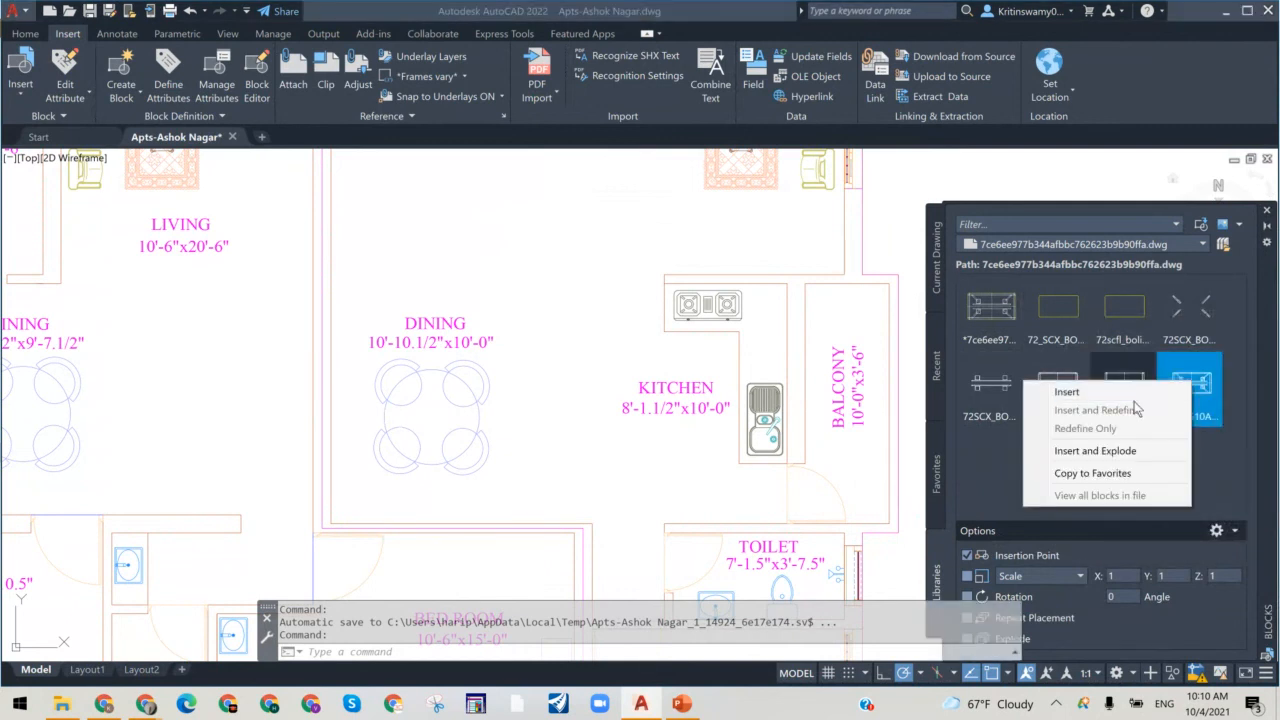
pyautogui.click(1110, 392)
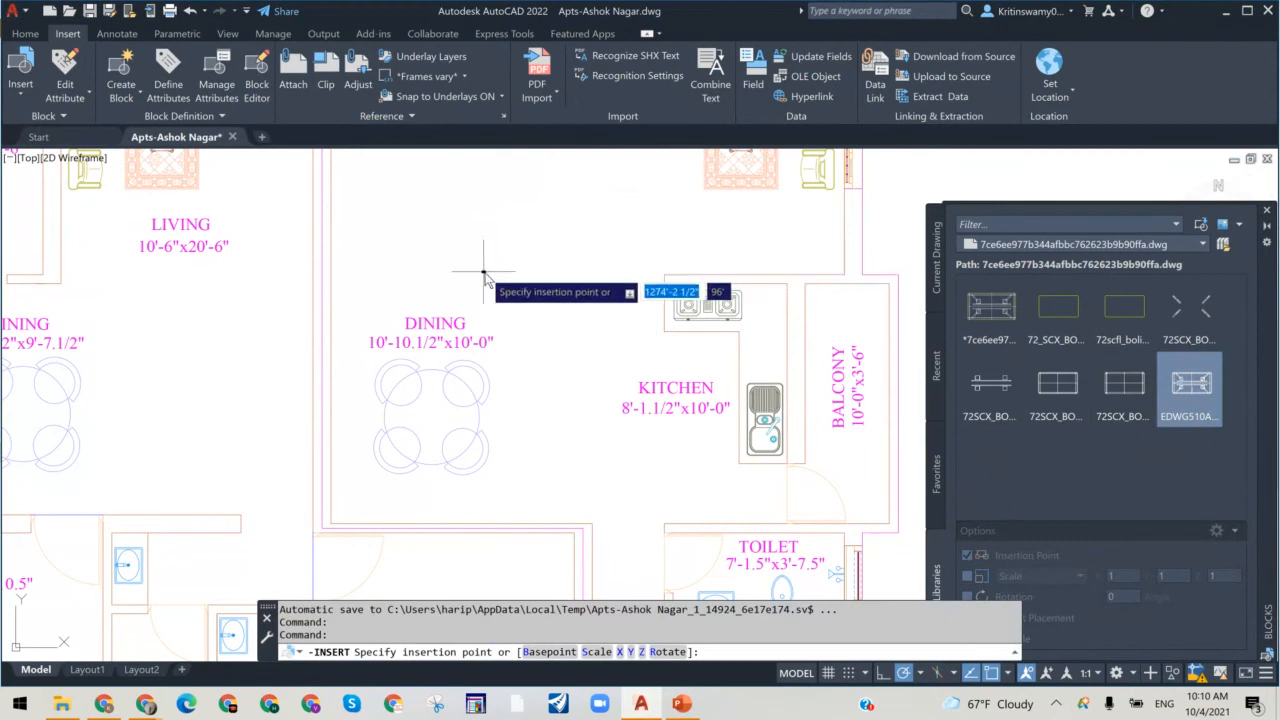
pyautogui.click(485, 275)
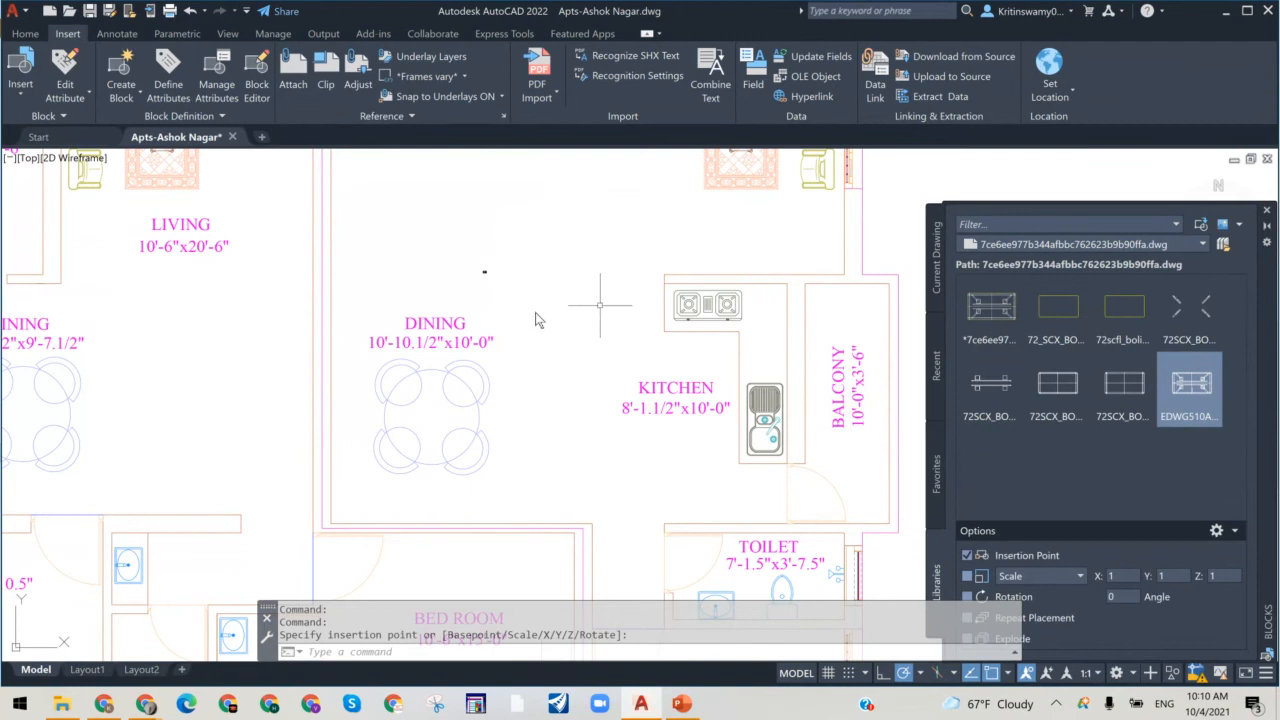
# Step: Try to insert the table block again at a scale factor of 10 with a newly picked base point
pyautogui.rightClick(1187, 388)
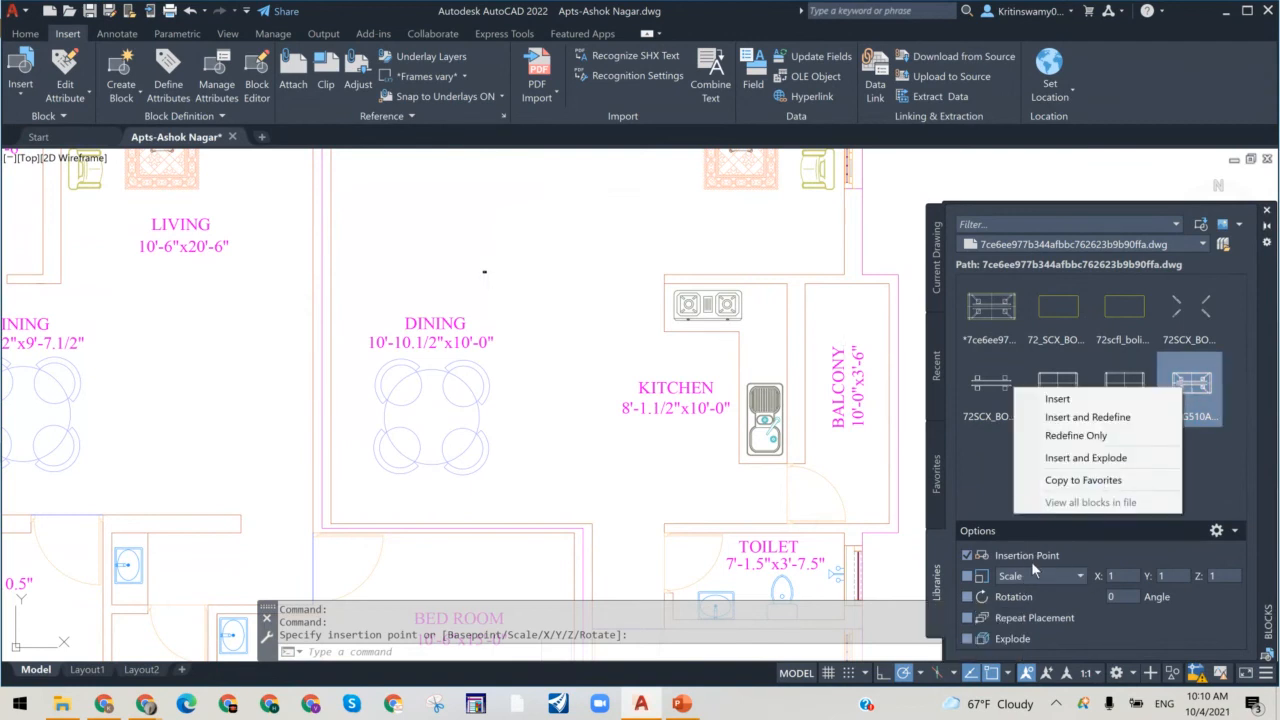
pyautogui.click(1062, 400)
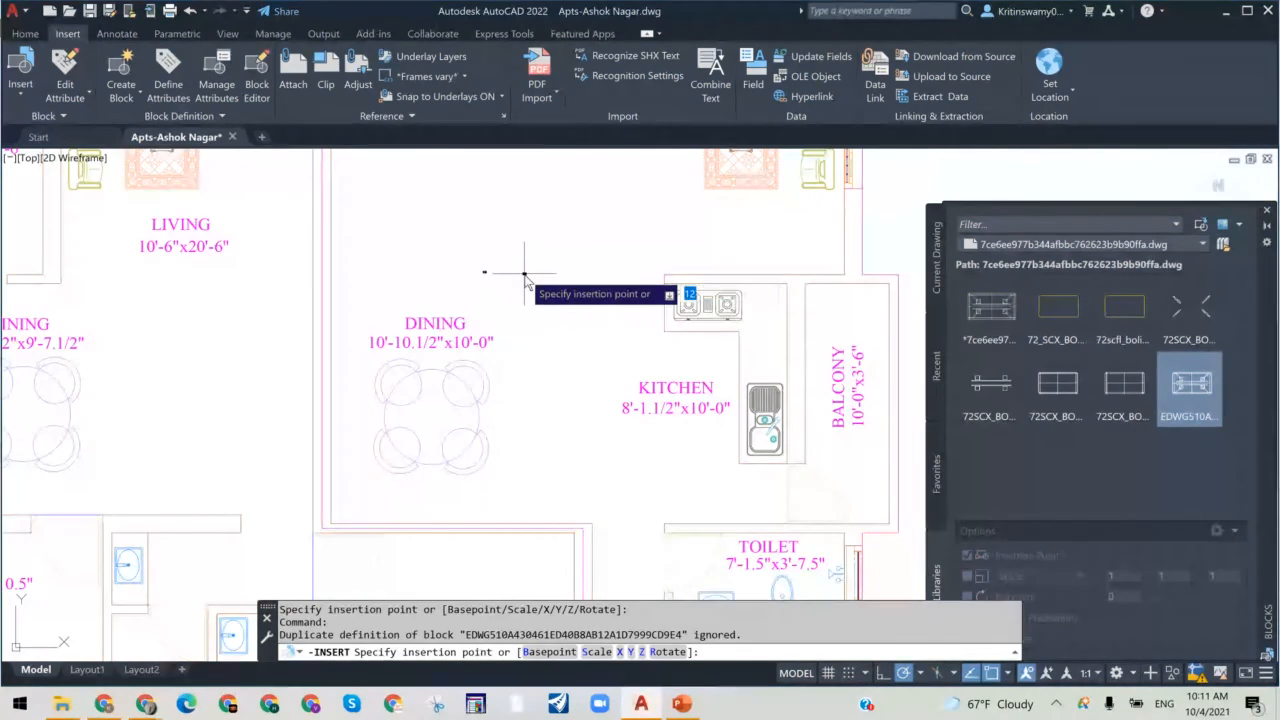
pyautogui.write('s')
pyautogui.press('Return')
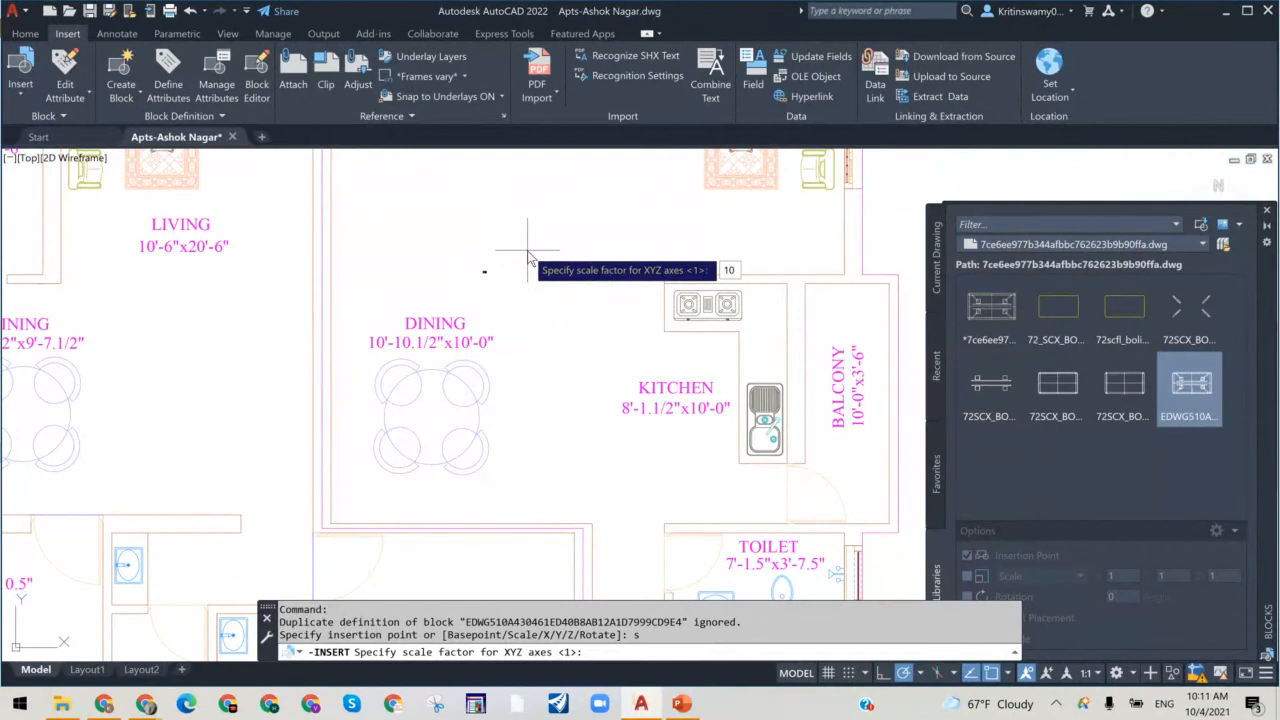
pyautogui.press('Return')
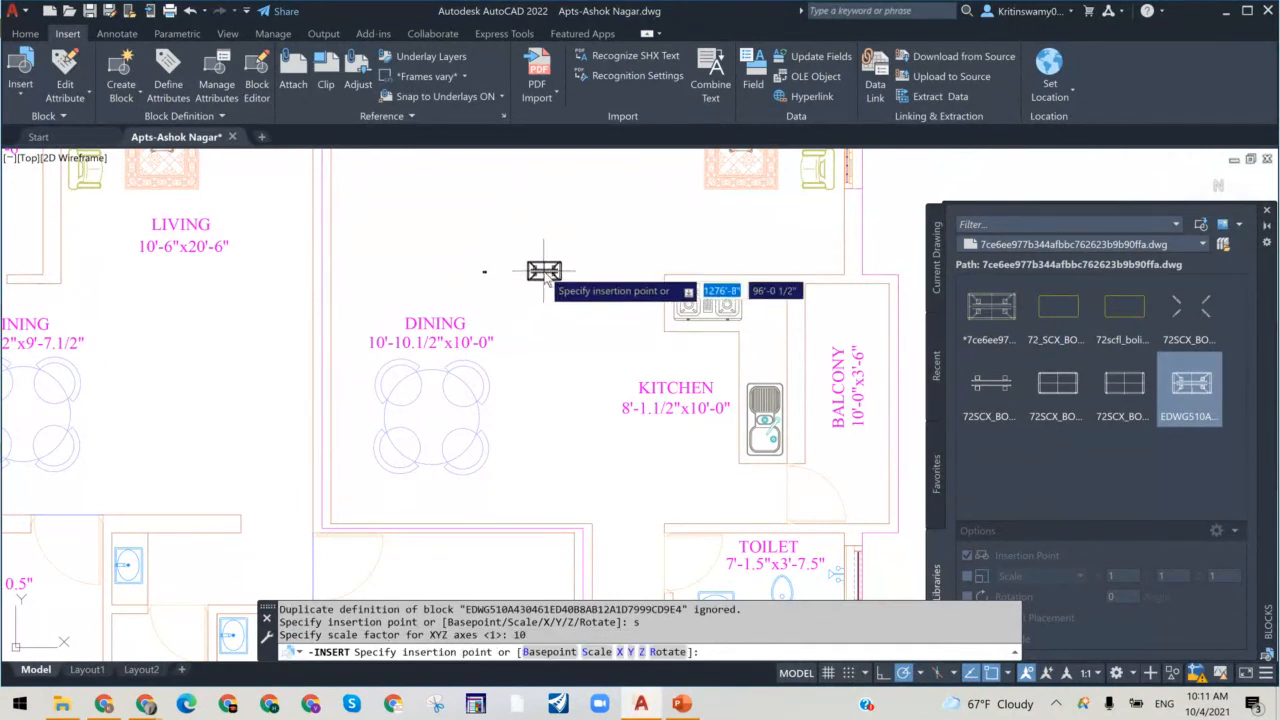
pyautogui.write('b')
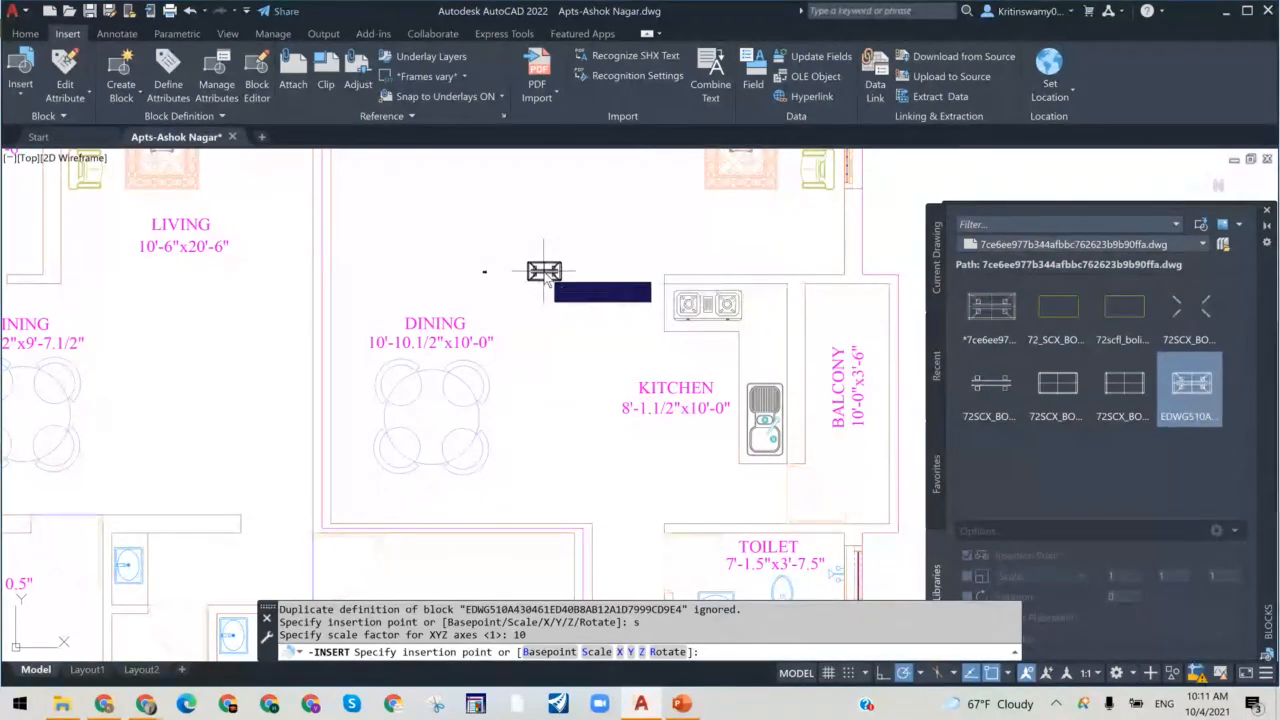
pyautogui.press('Return')
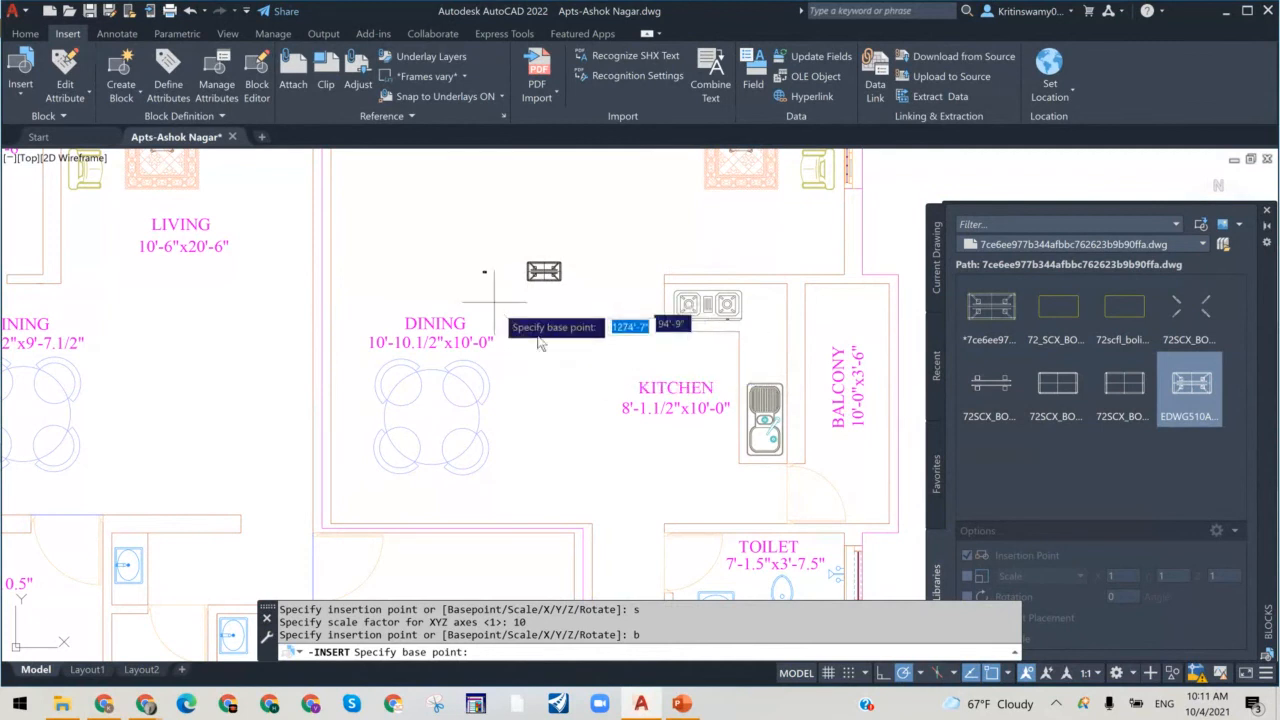
pyautogui.click(431, 242)
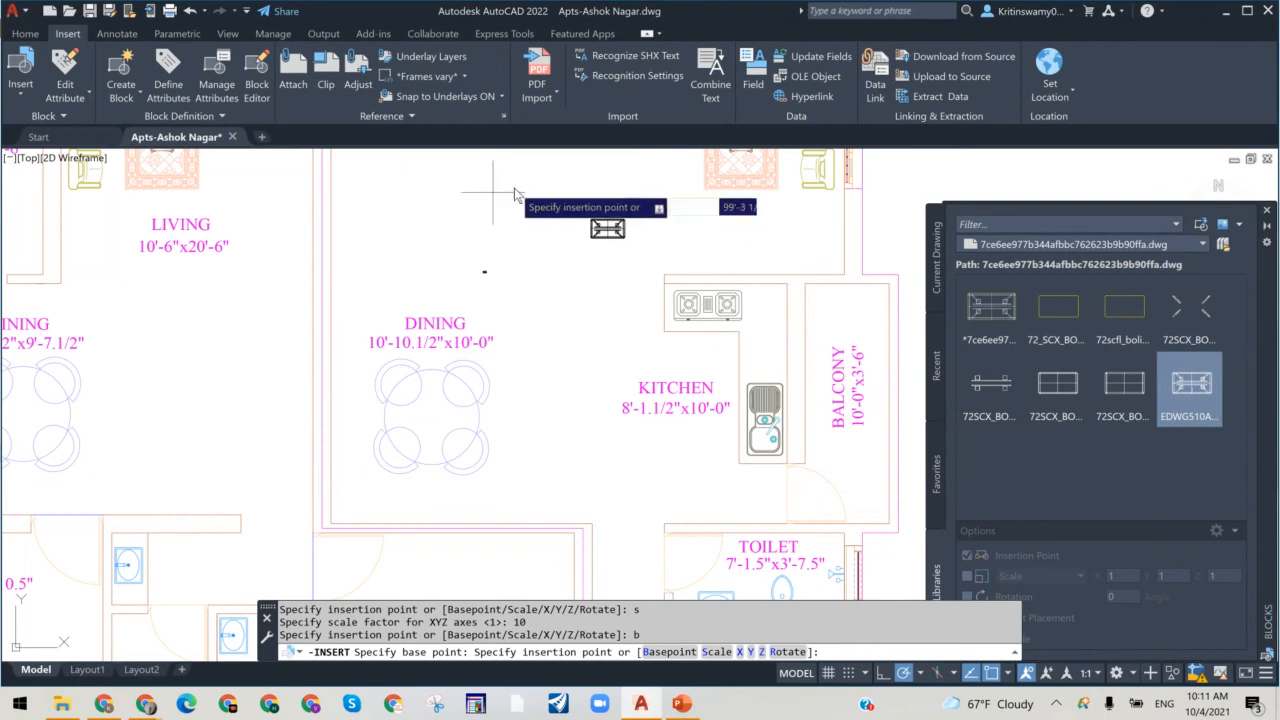
pyautogui.press('Escape')
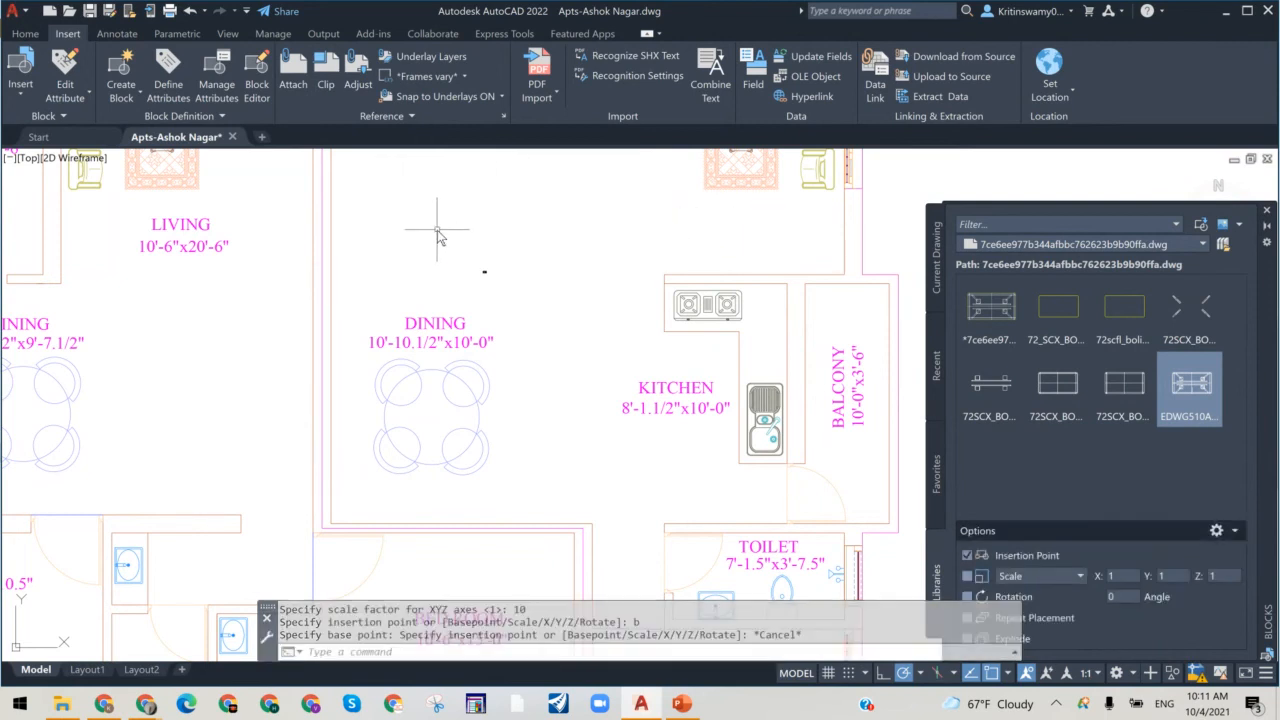
pyautogui.press('Escape')
# Step: Erase the tiny table block above the DINING label and close the Blocks palette
pyautogui.click(447, 251)
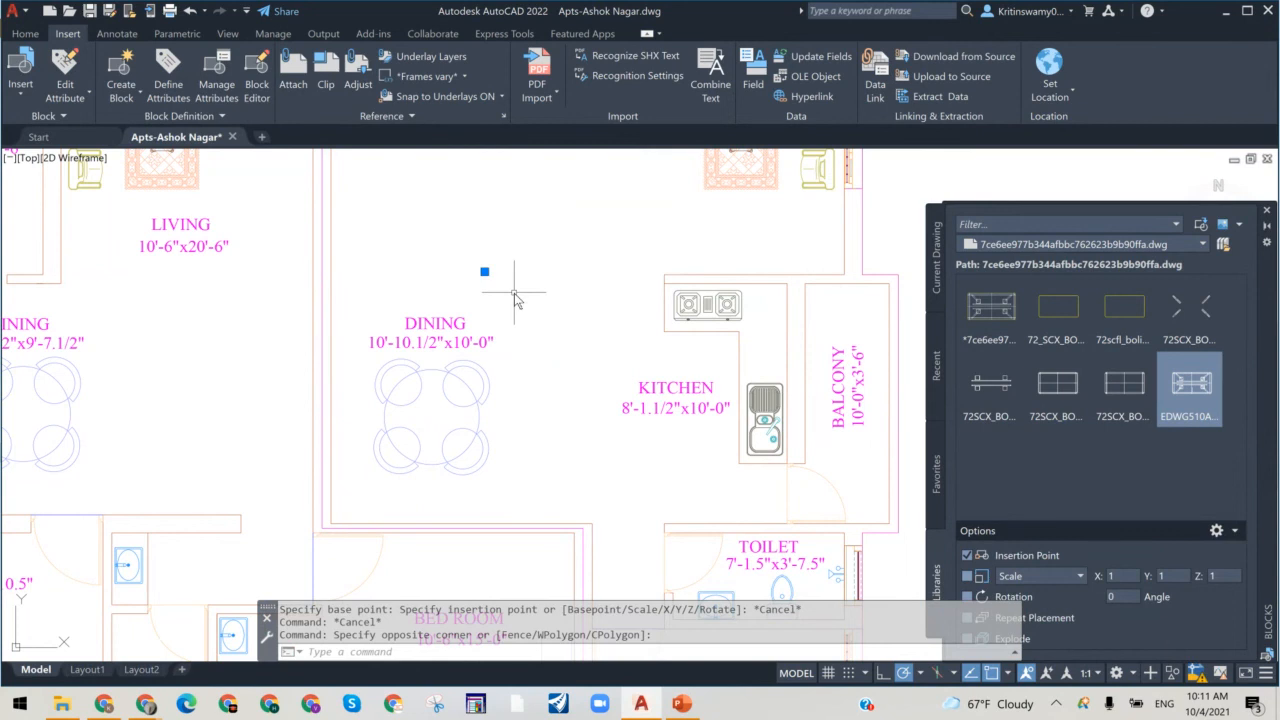
pyautogui.press('Delete')
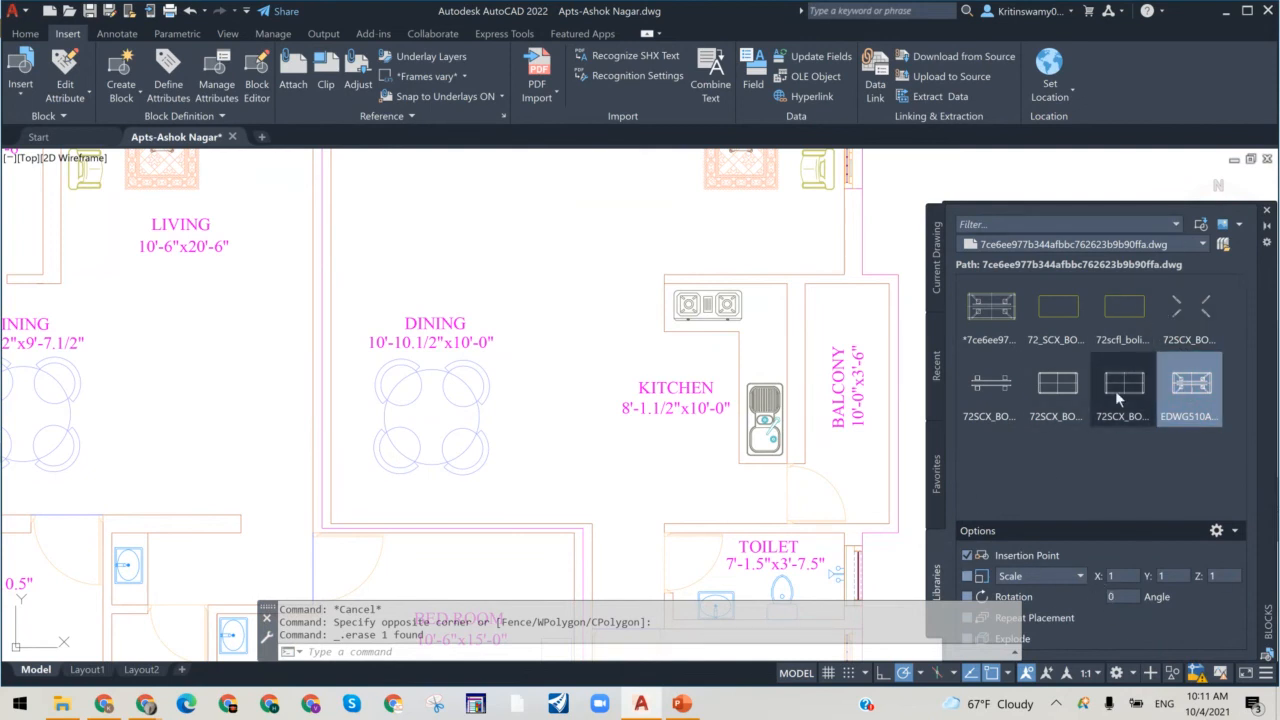
pyautogui.click(1083, 579)
pyautogui.click(1083, 579)
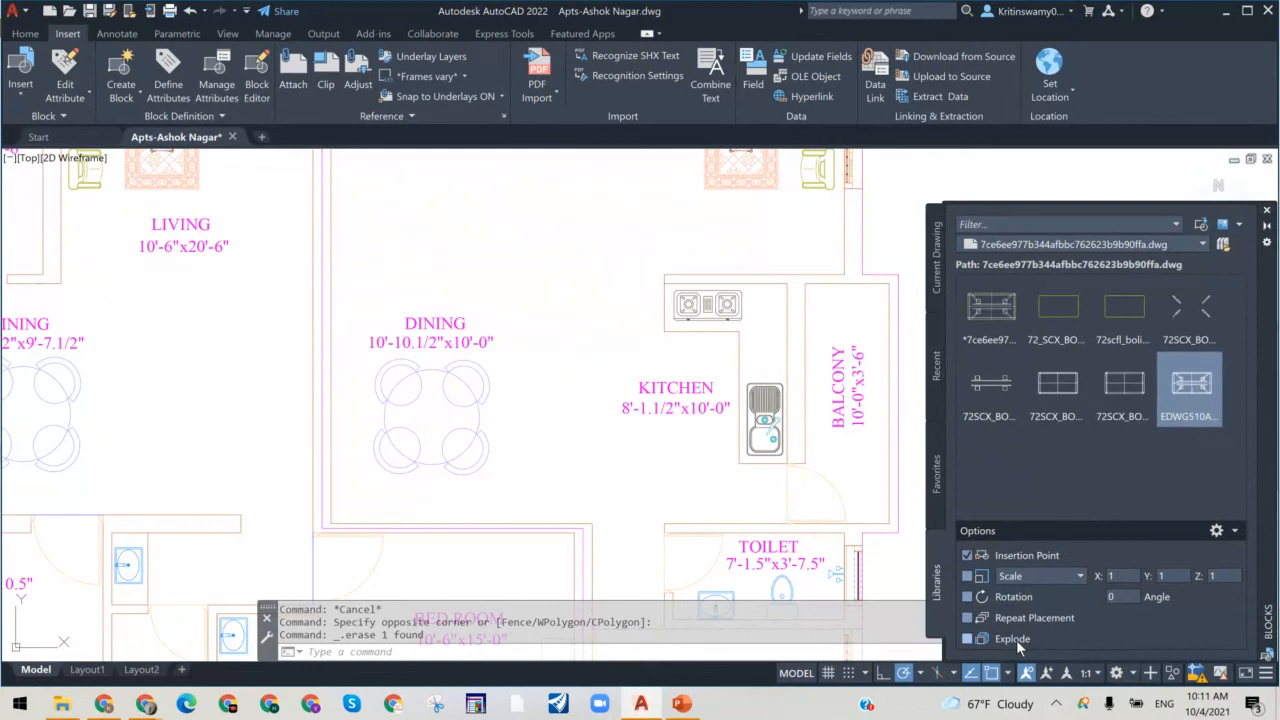
pyautogui.click(1267, 213)
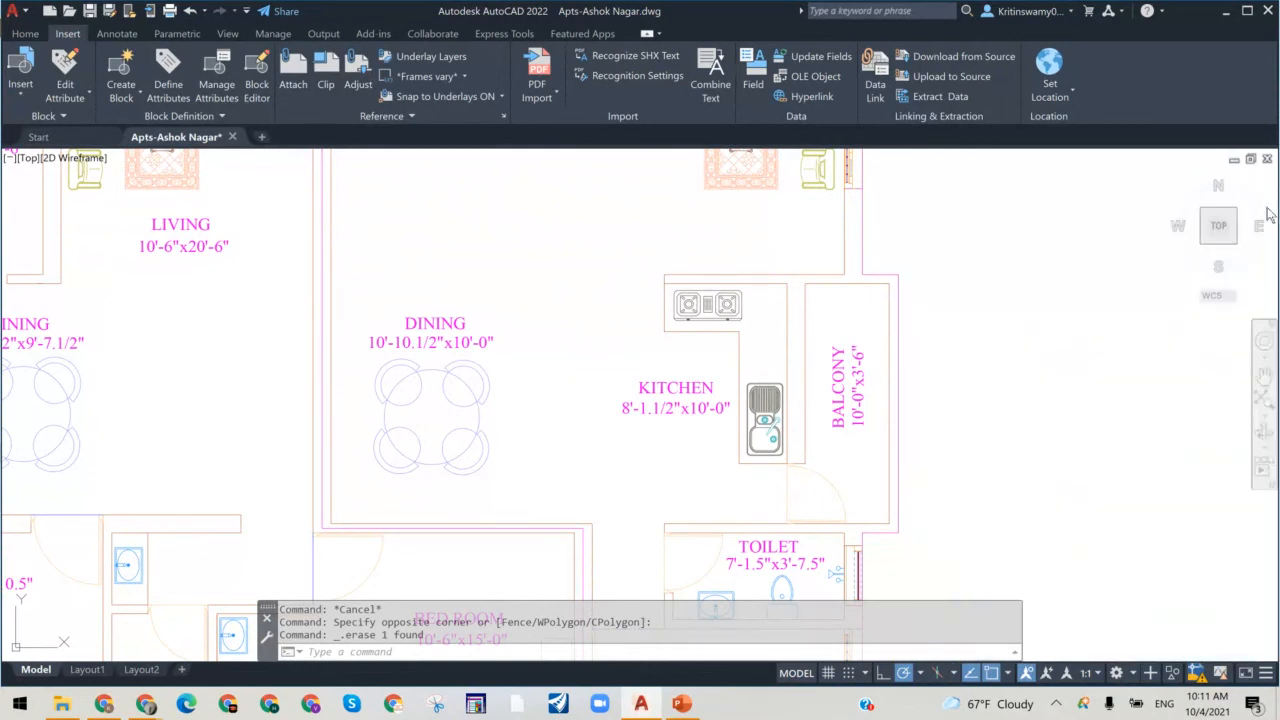
# Step: Explode the round dining table and chairs block below the DINING label and enlarge the command history
pyautogui.click(460, 385)
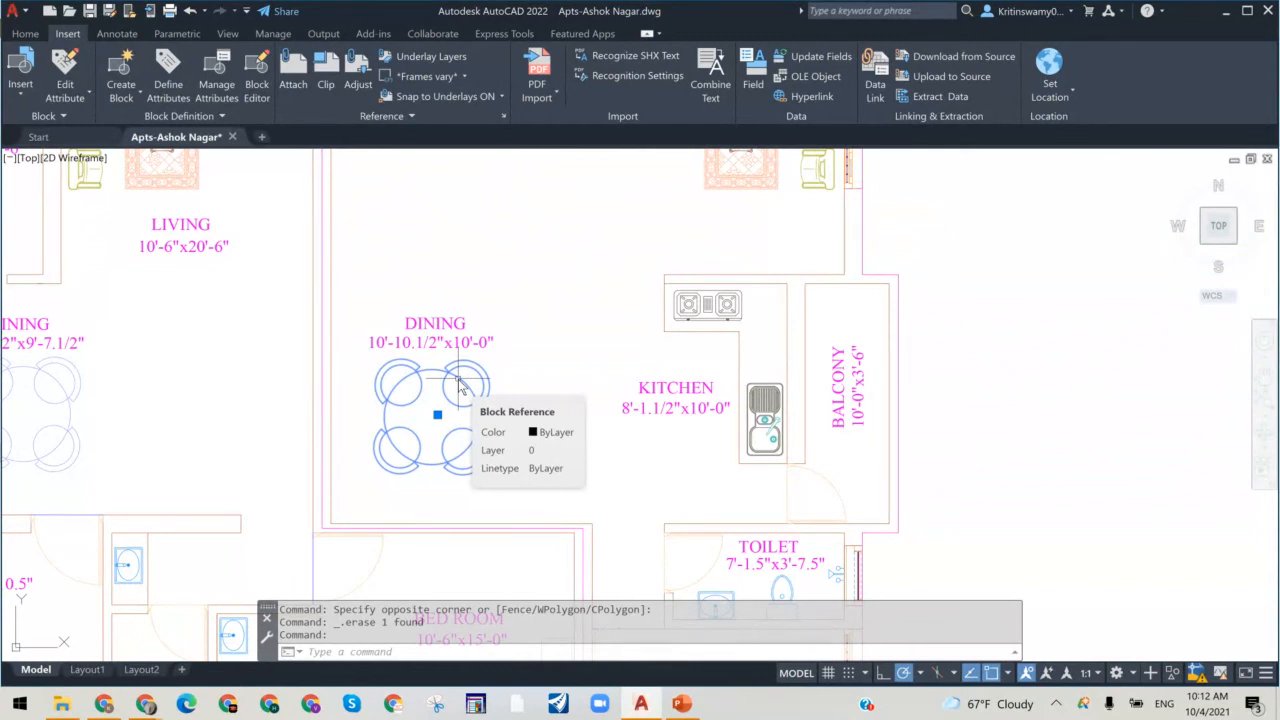
pyautogui.write('x')
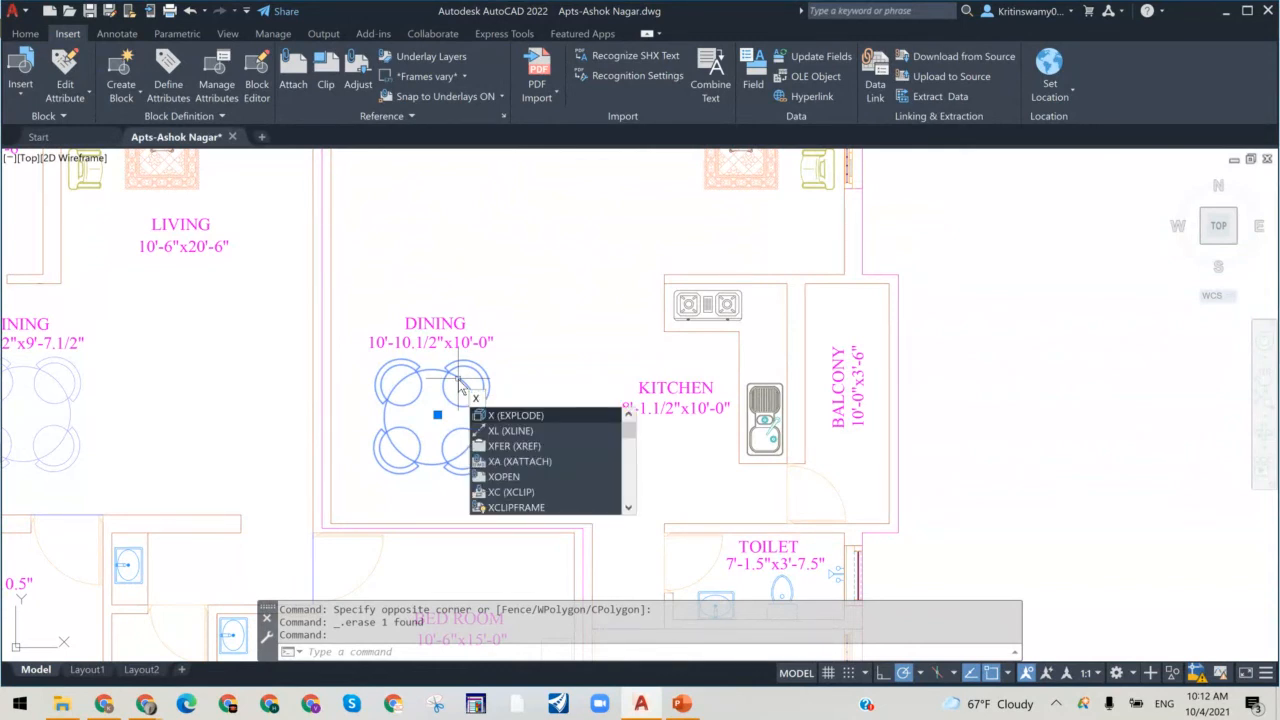
pyautogui.press('Return')
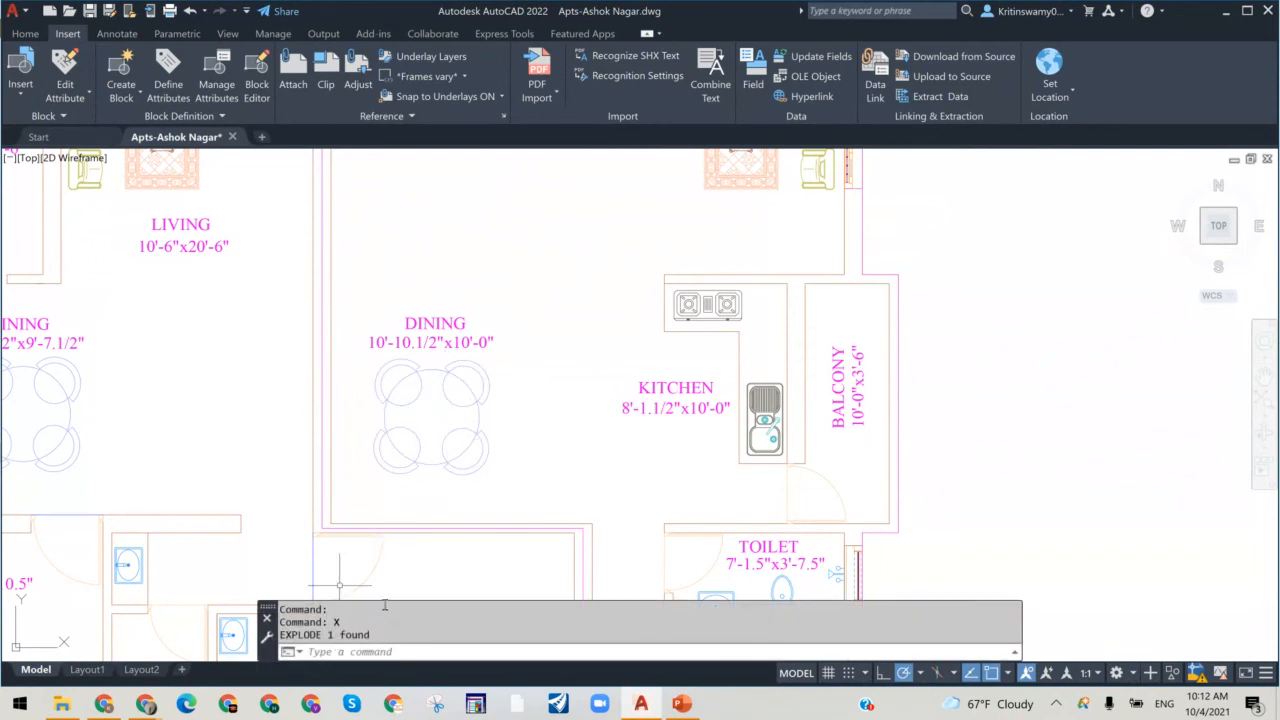
pyautogui.moveTo(383, 602); pyautogui.dragTo(403, 519)
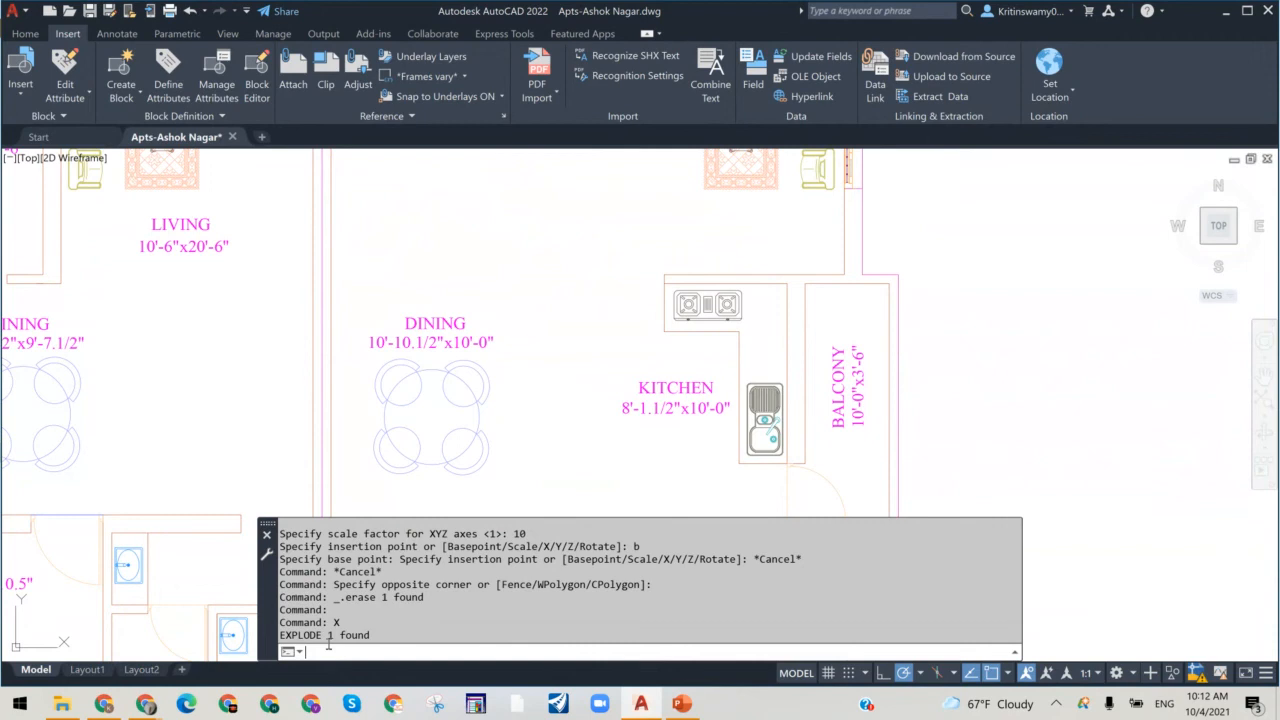
# Step: Select the table circle and chairs of the exploded dining set to check which pieces are separate objects
pyautogui.click(444, 468)
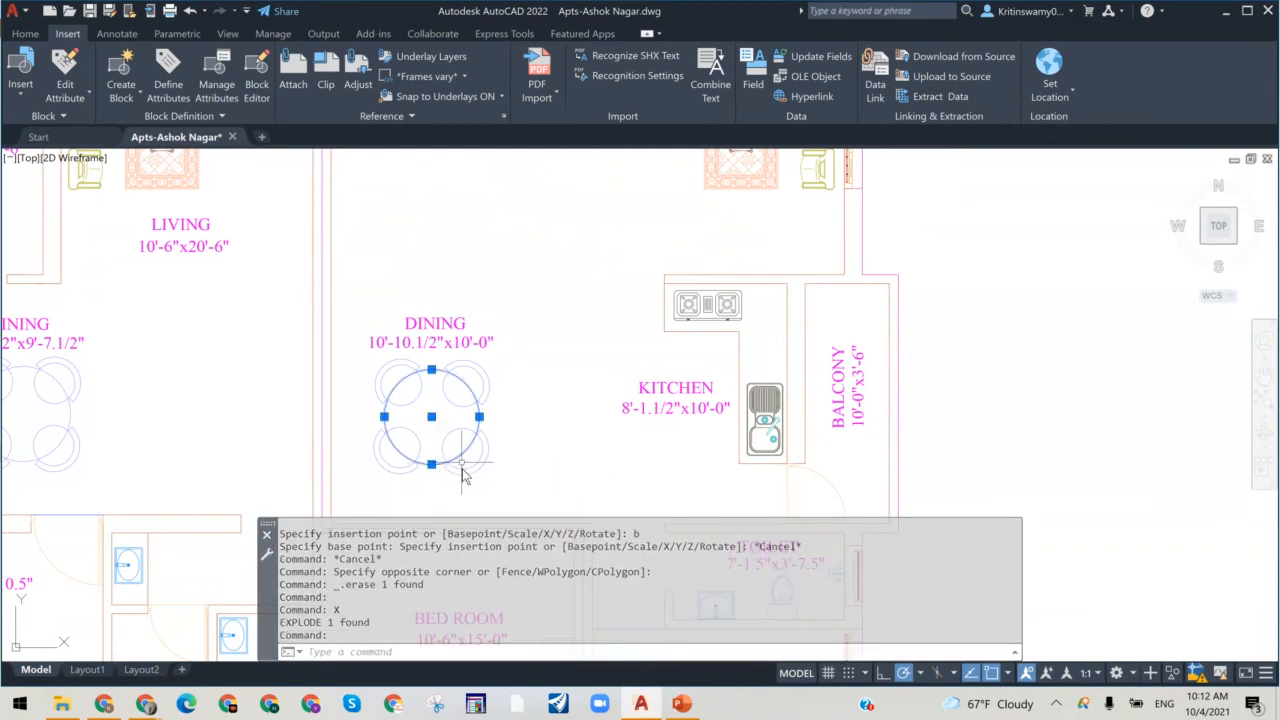
pyautogui.click(460, 474)
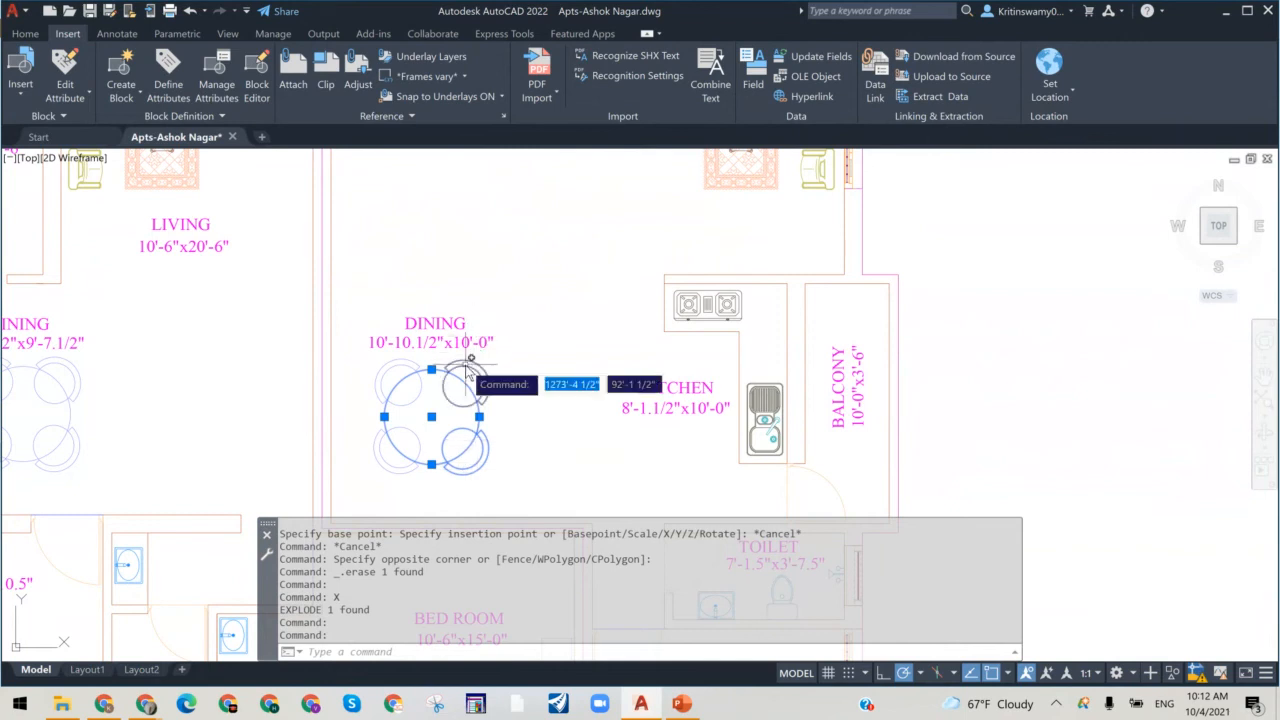
pyautogui.click(490, 369)
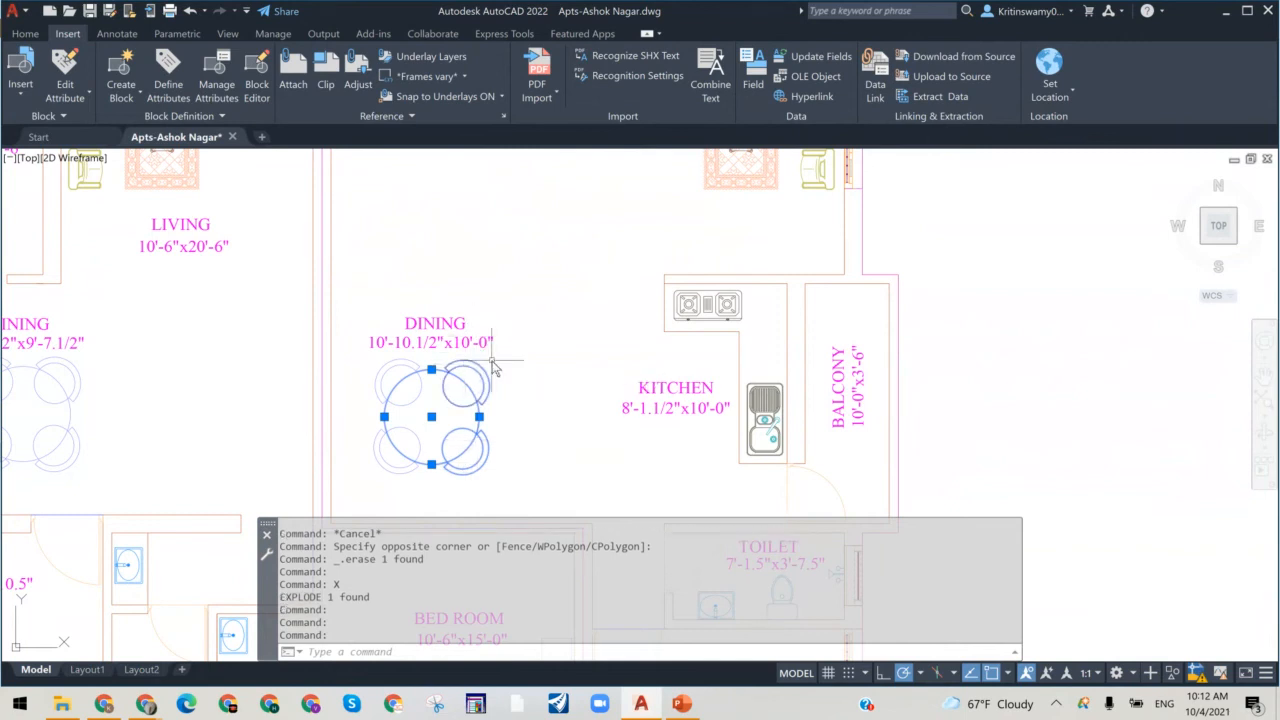
pyautogui.press('Escape')
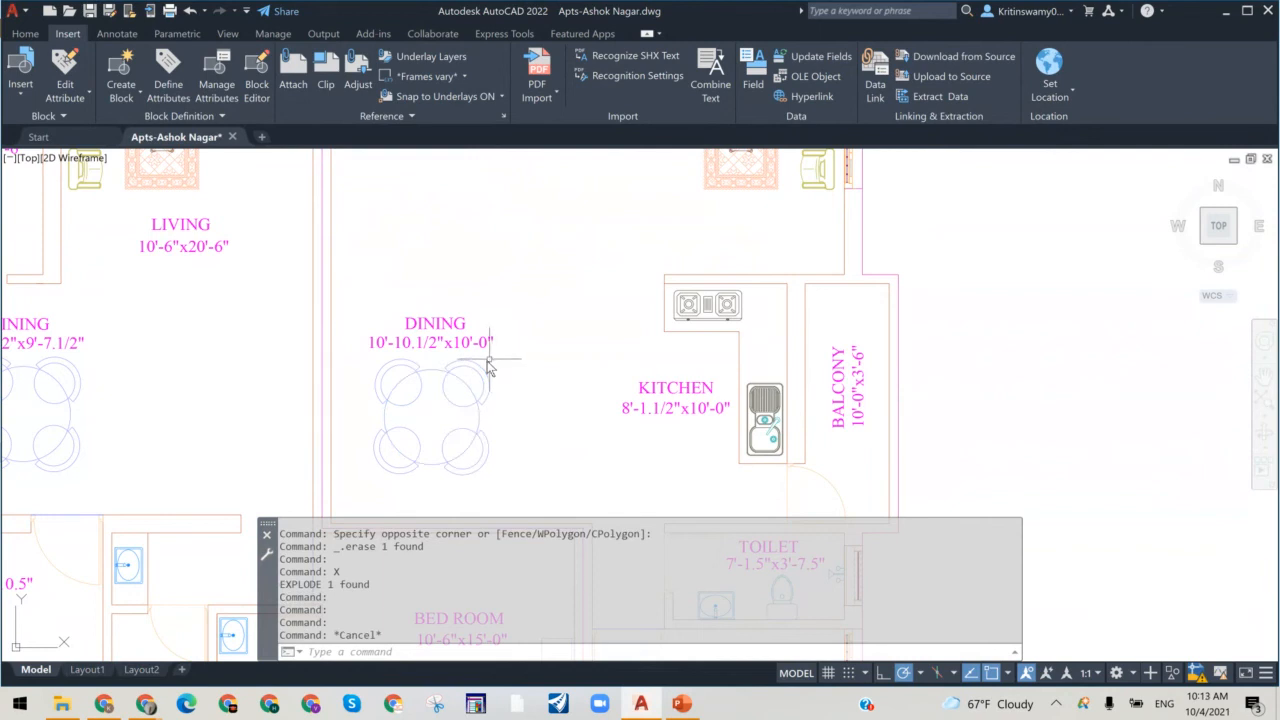
pyautogui.click(498, 375)
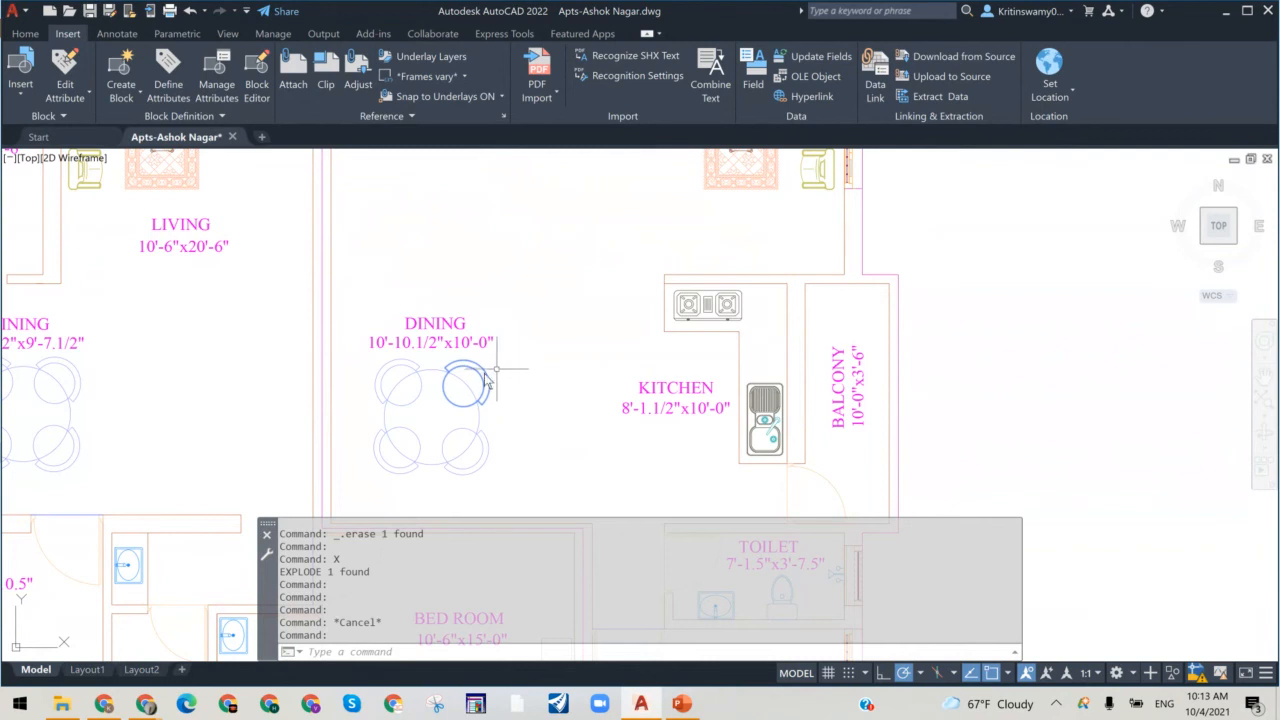
pyautogui.press('Escape')
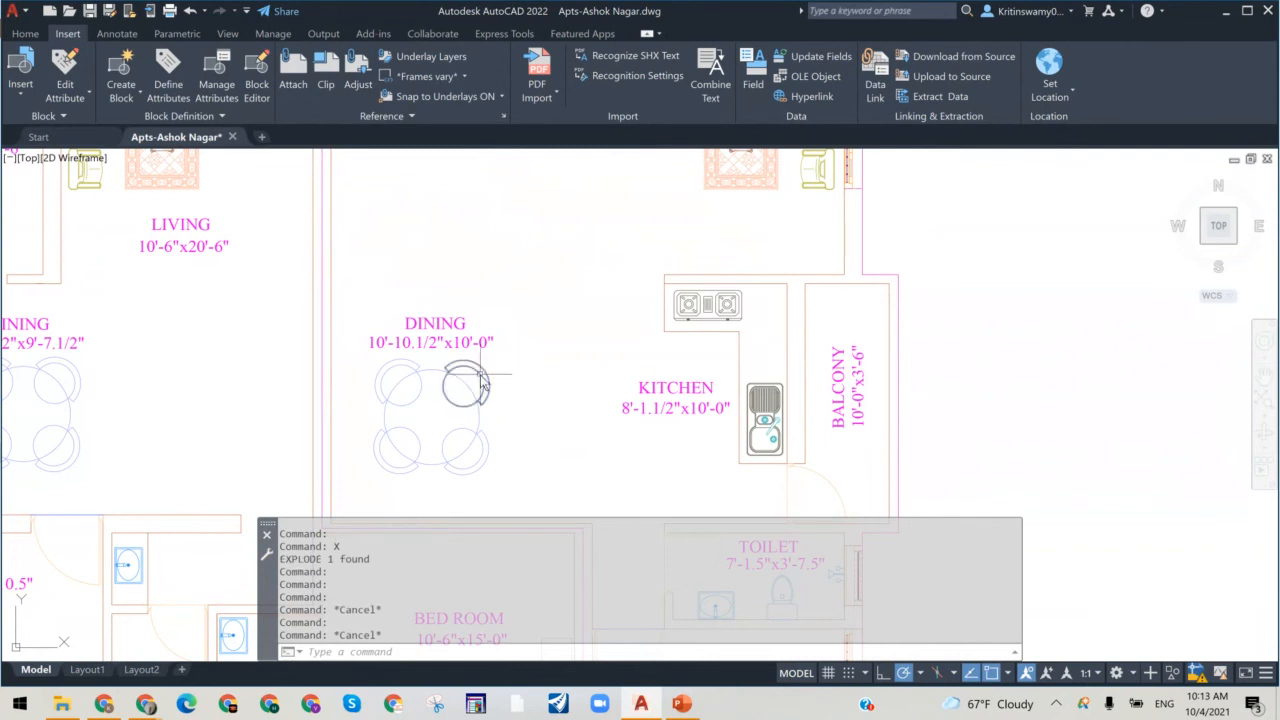
pyautogui.click(483, 381)
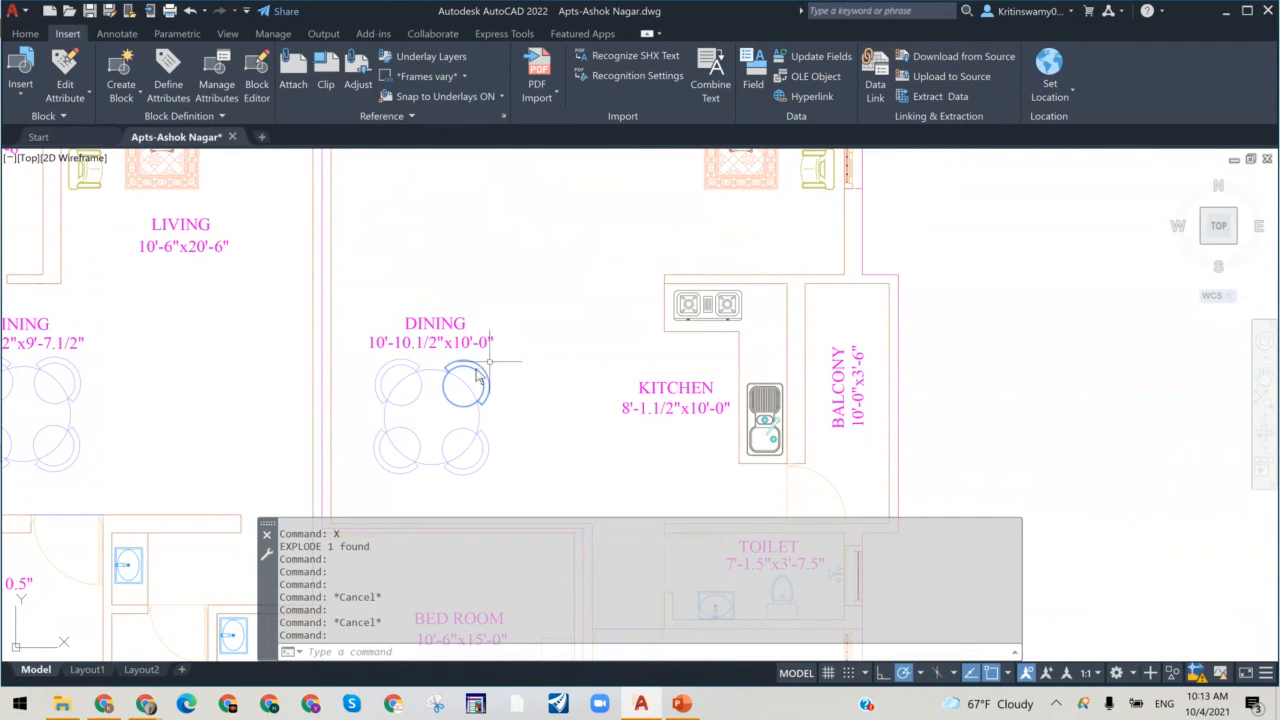
pyautogui.rightClick(476, 378)
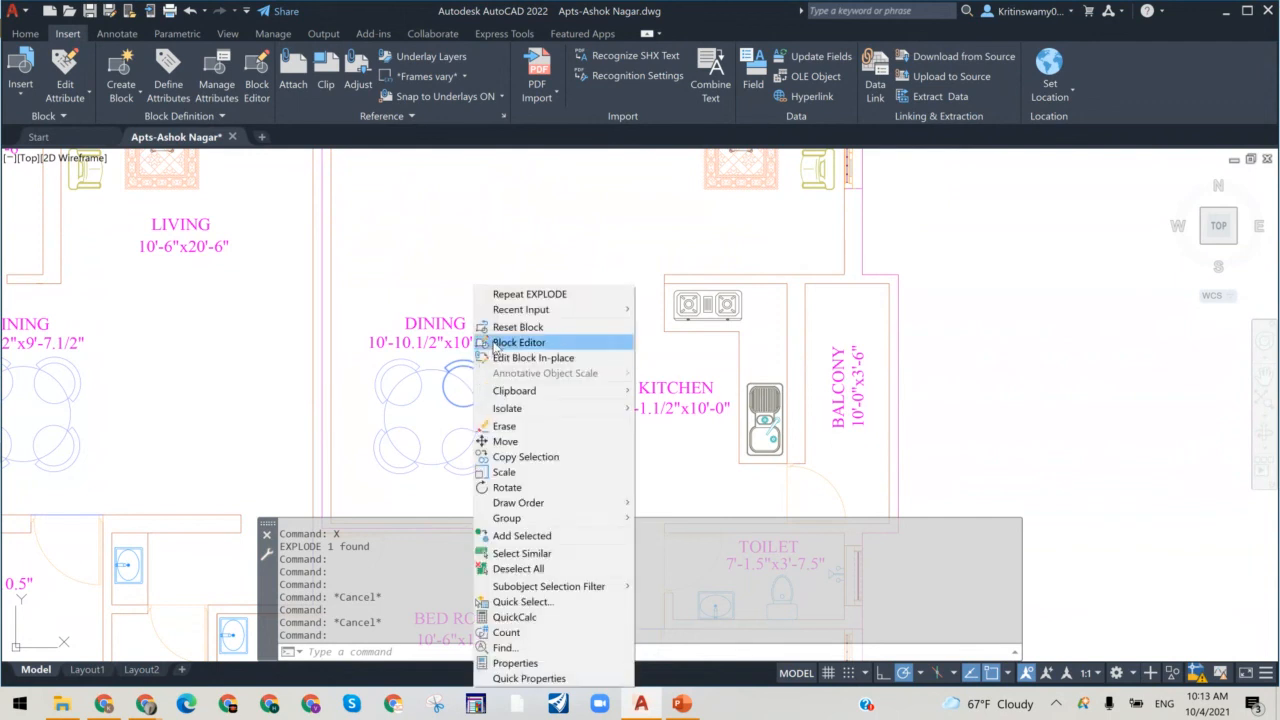
pyautogui.moveTo(529, 309)
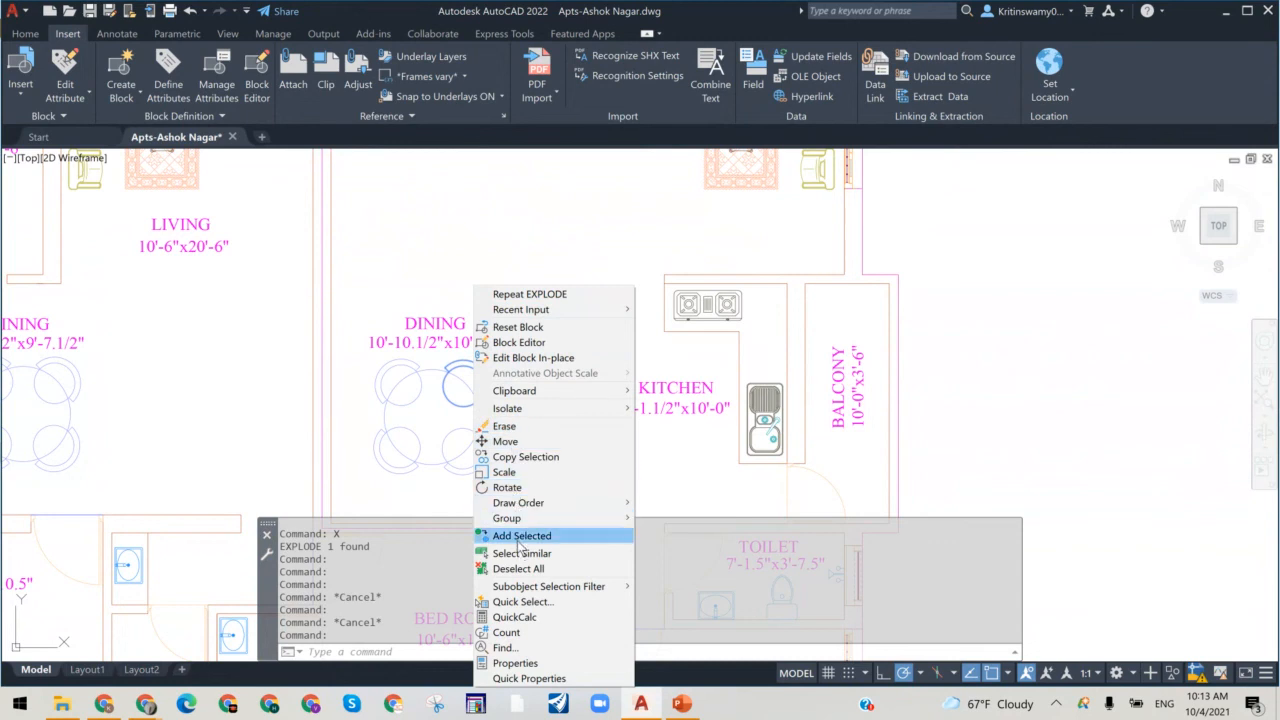
pyautogui.click(448, 262)
pyautogui.click(448, 262)
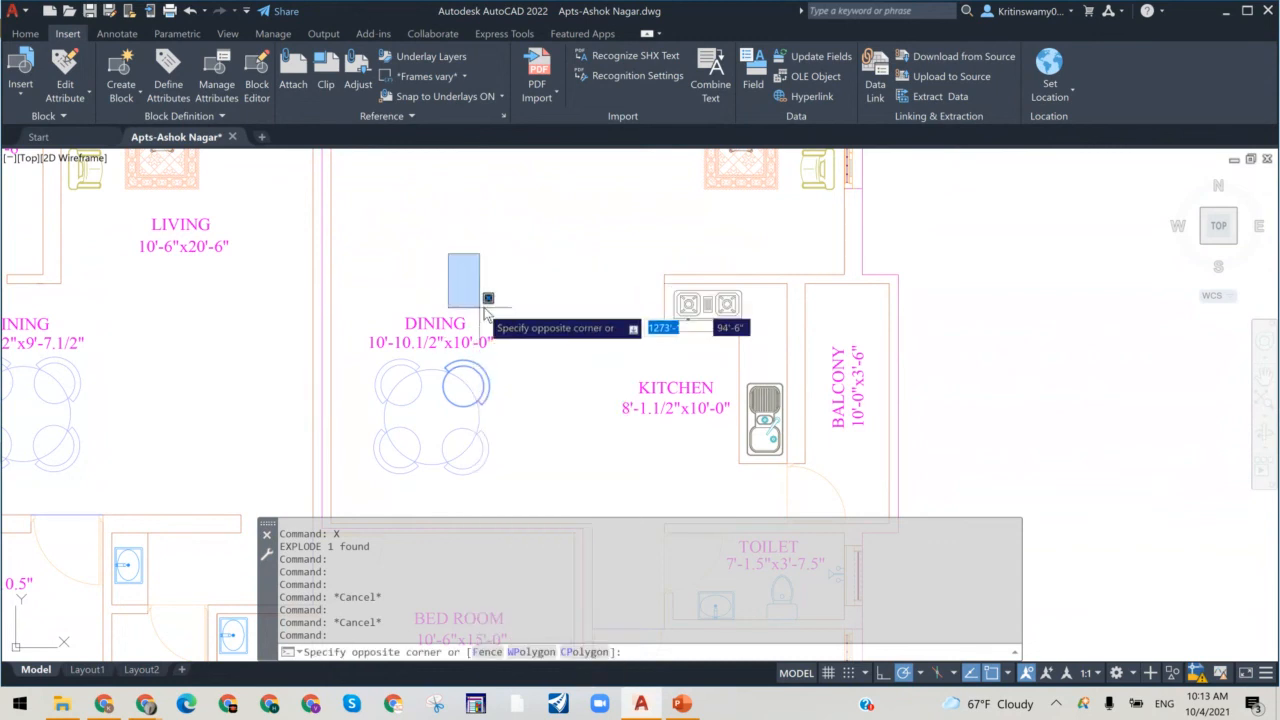
pyautogui.press('Escape')
pyautogui.press('Escape')
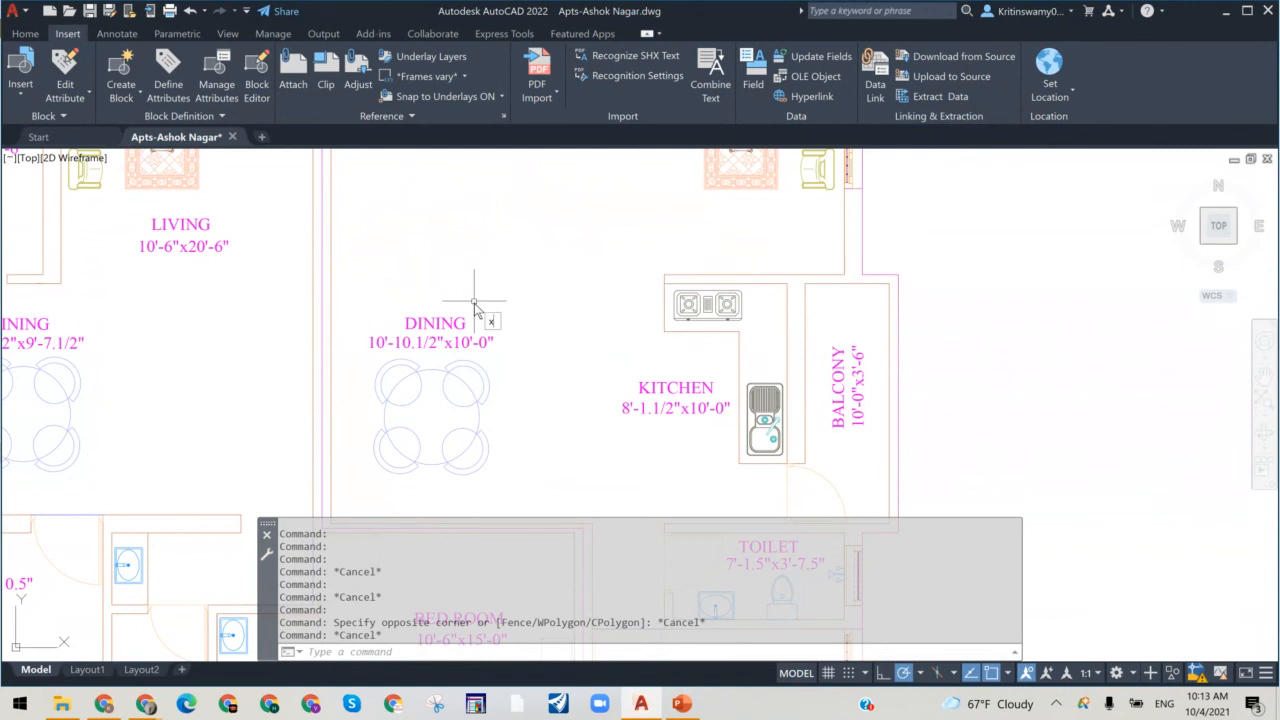
# Step: Explode the upper-right chair block of the dining set below the DINING label
pyautogui.write('x')
pyautogui.press('Return')
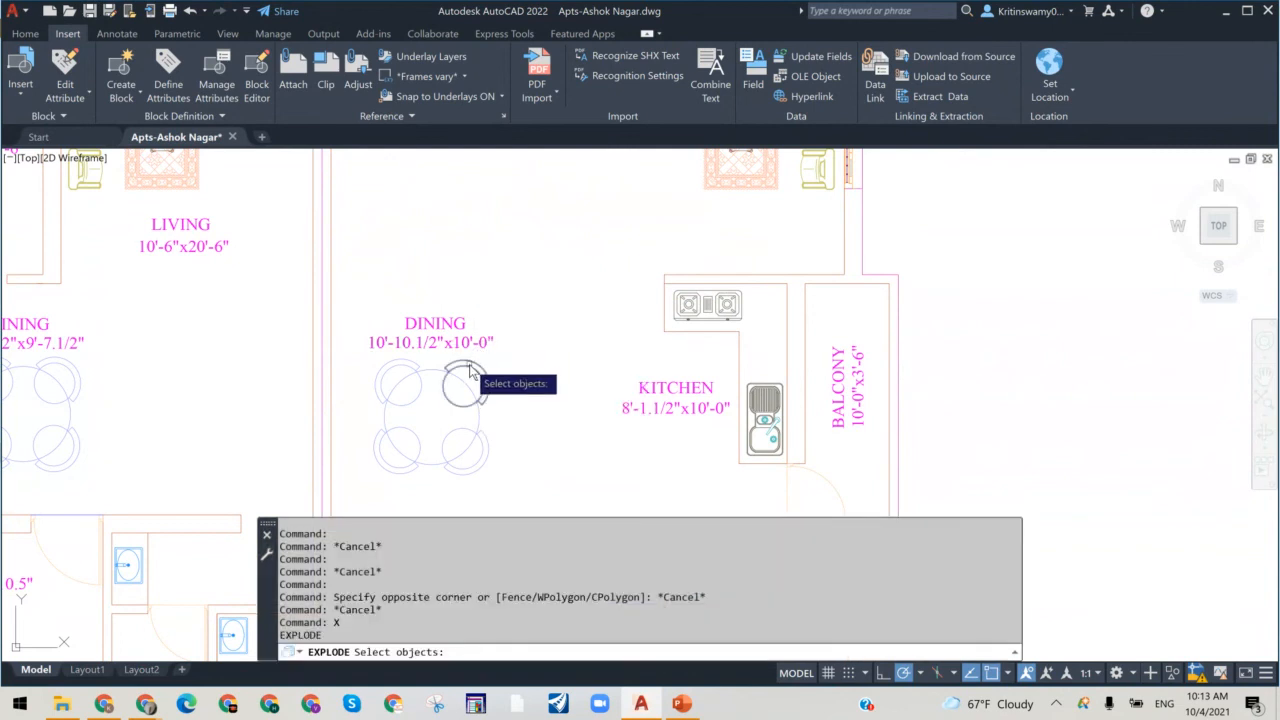
pyautogui.click(470, 370)
pyautogui.press('Return')
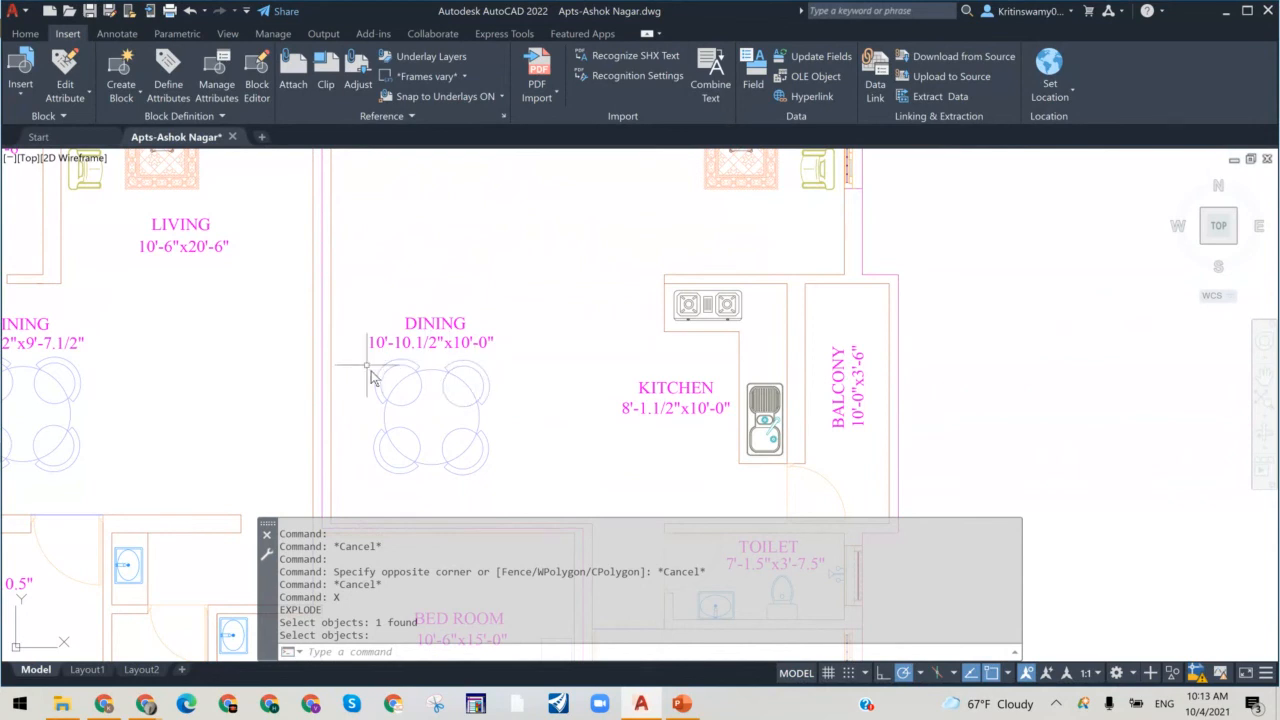
pyautogui.press('Return')
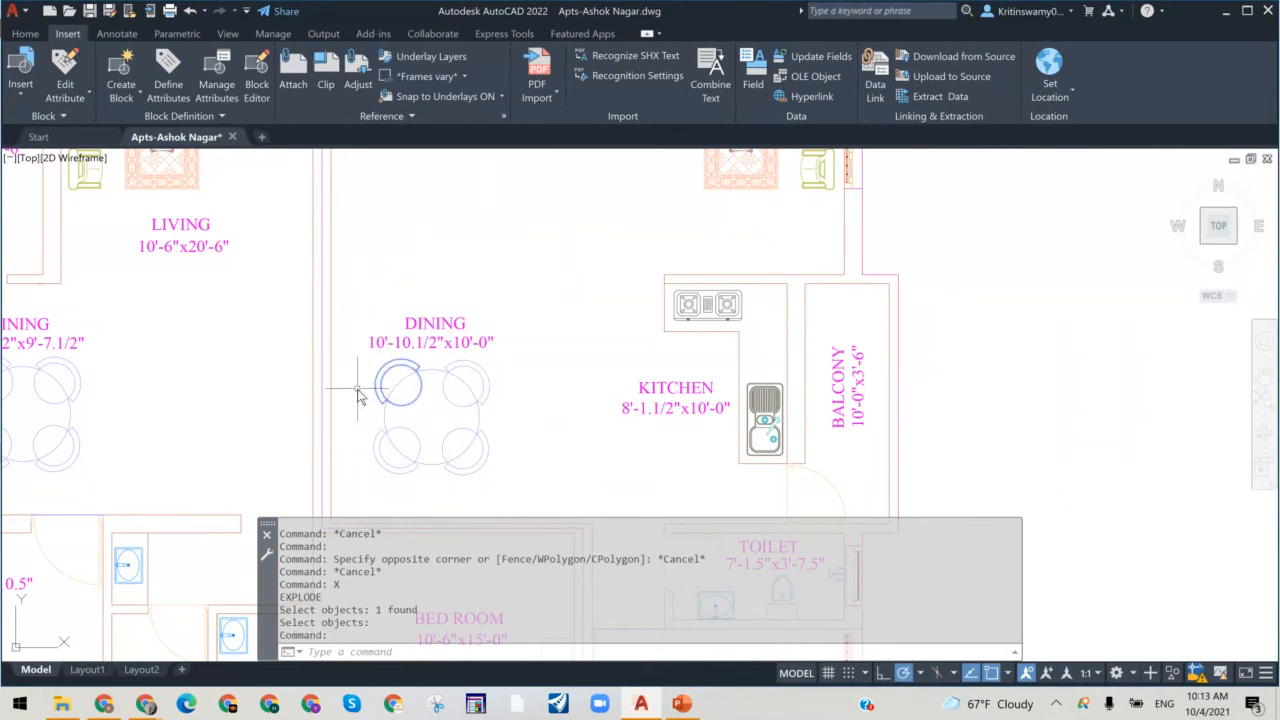
# Step: Select the backrest of the exploded upper-right chair to check whether its pieces are separate, and clear the selection
pyautogui.click(478, 376)
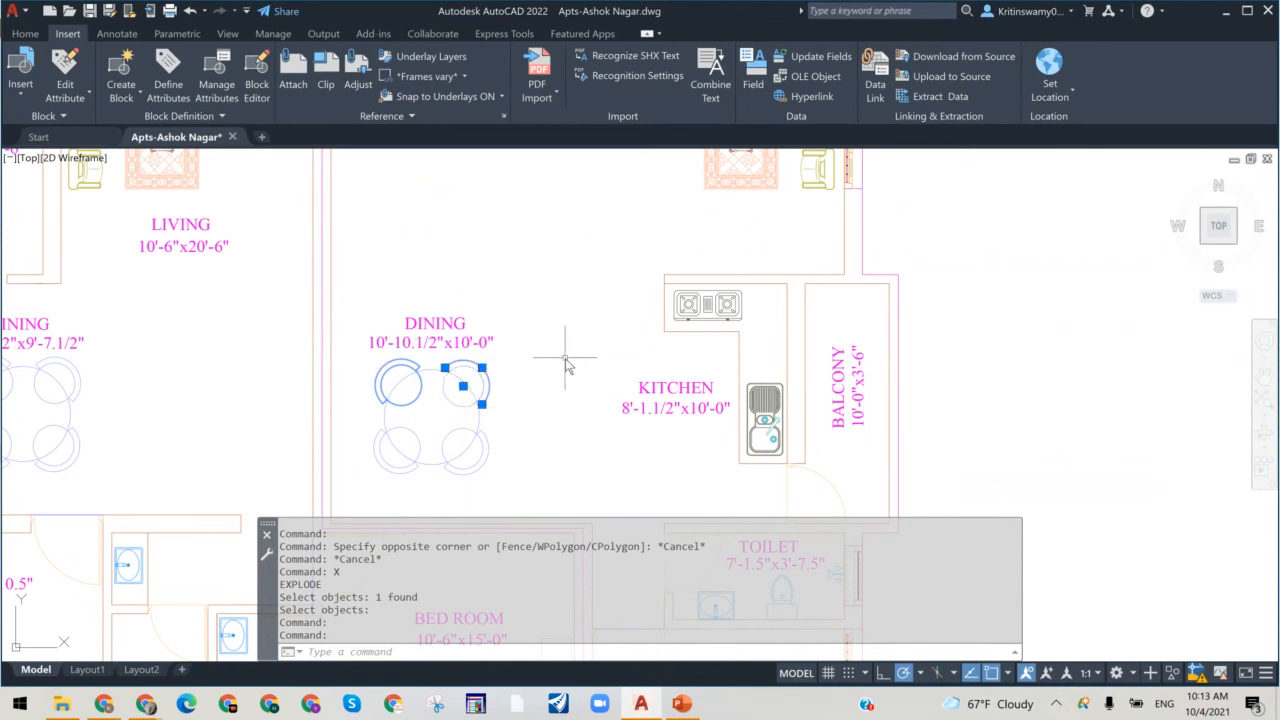
pyautogui.press('Escape')
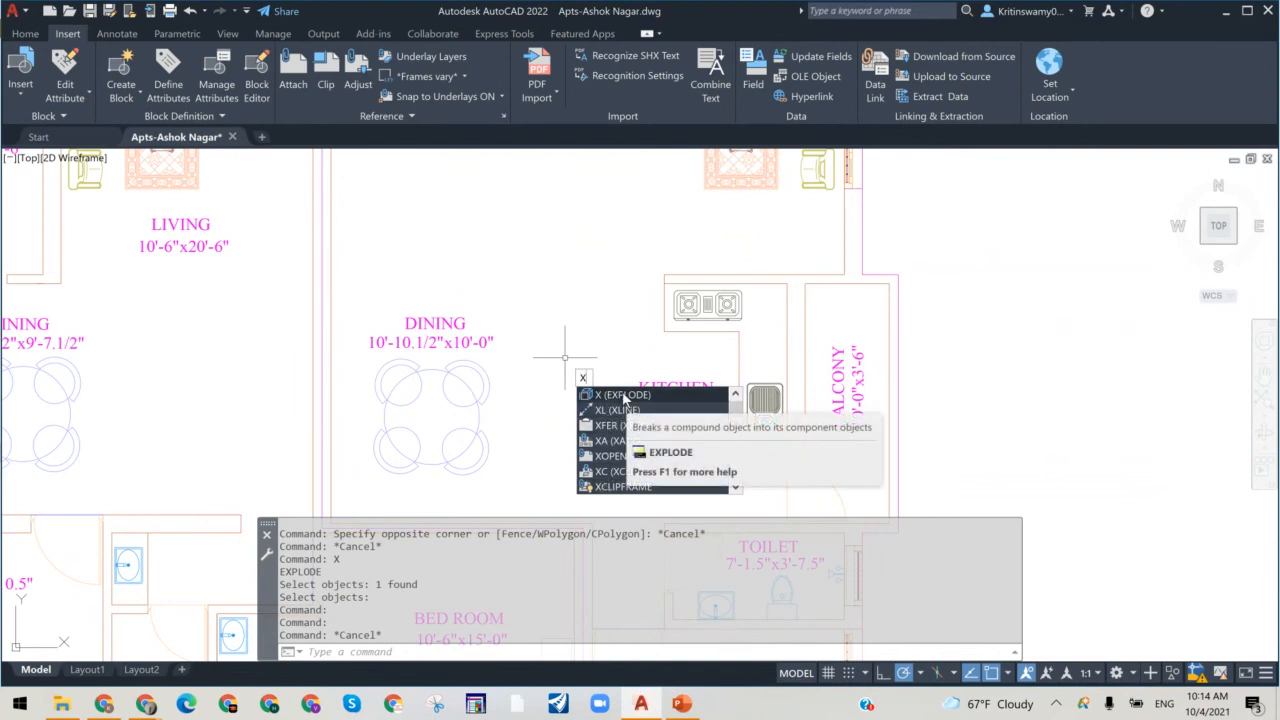
pyautogui.press('Escape')
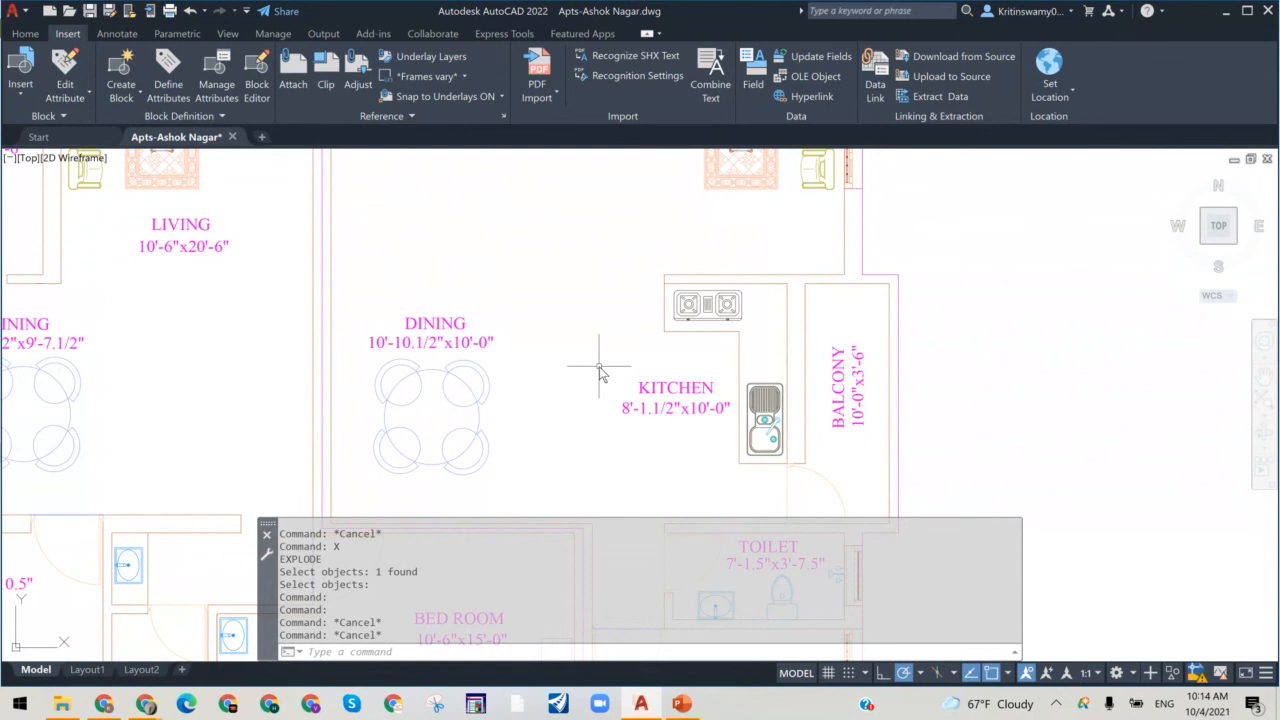
# Step: Undo both explodes of the dining set and the erasing of the tiny table block, and shrink the command history
pyautogui.hotkey('ctrl', 'z')
pyautogui.hotkey('ctrl', 'z')
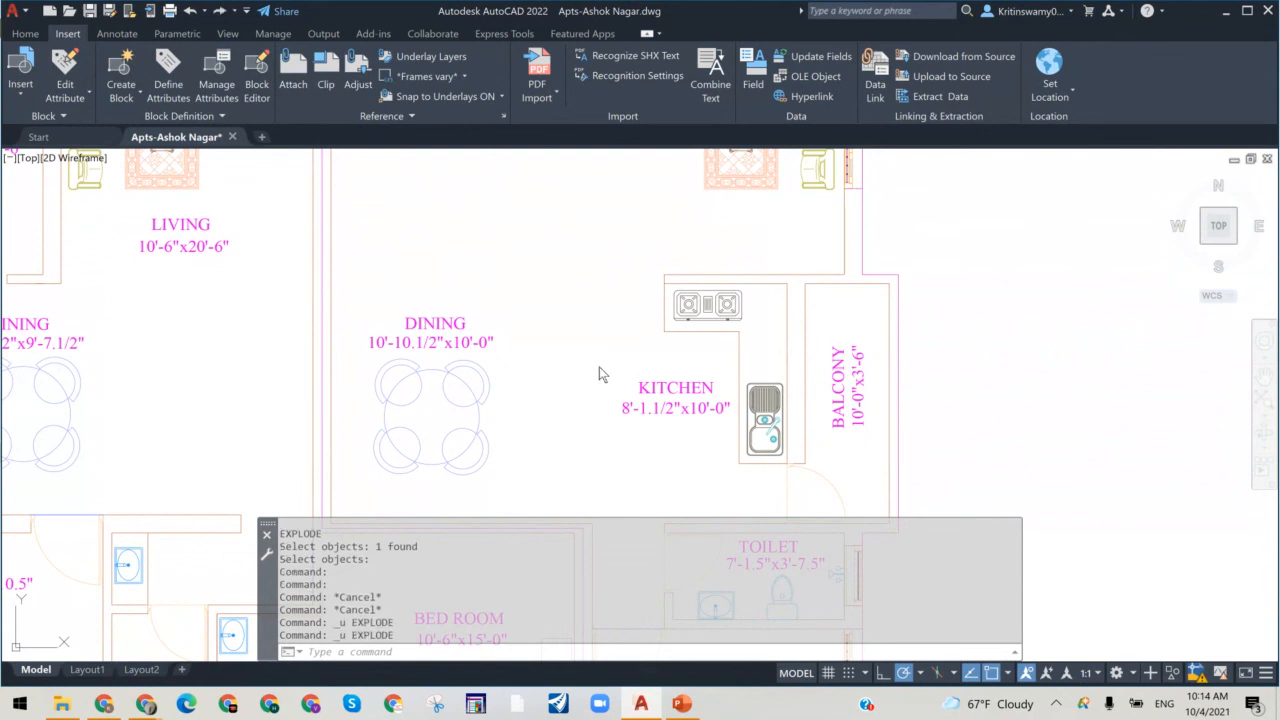
pyautogui.hotkey('ctrl', 'z')
pyautogui.press('Escape')
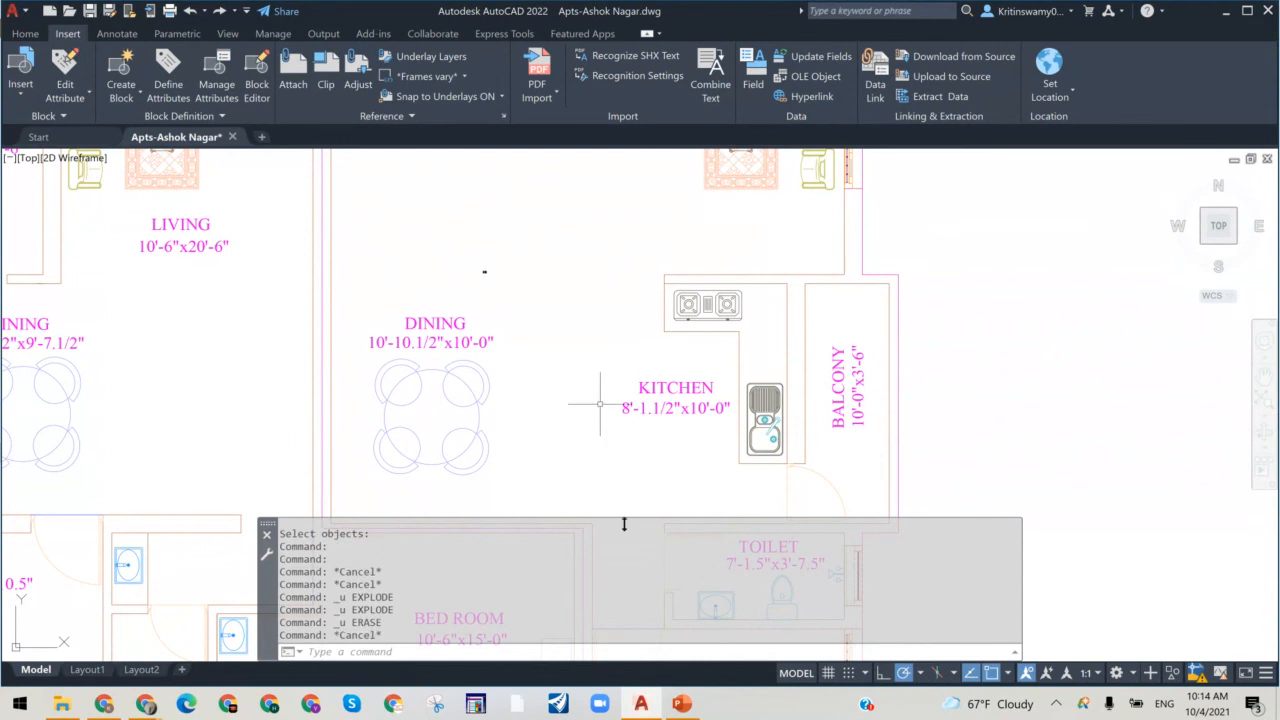
pyautogui.moveTo(621, 517); pyautogui.dragTo(615, 612)
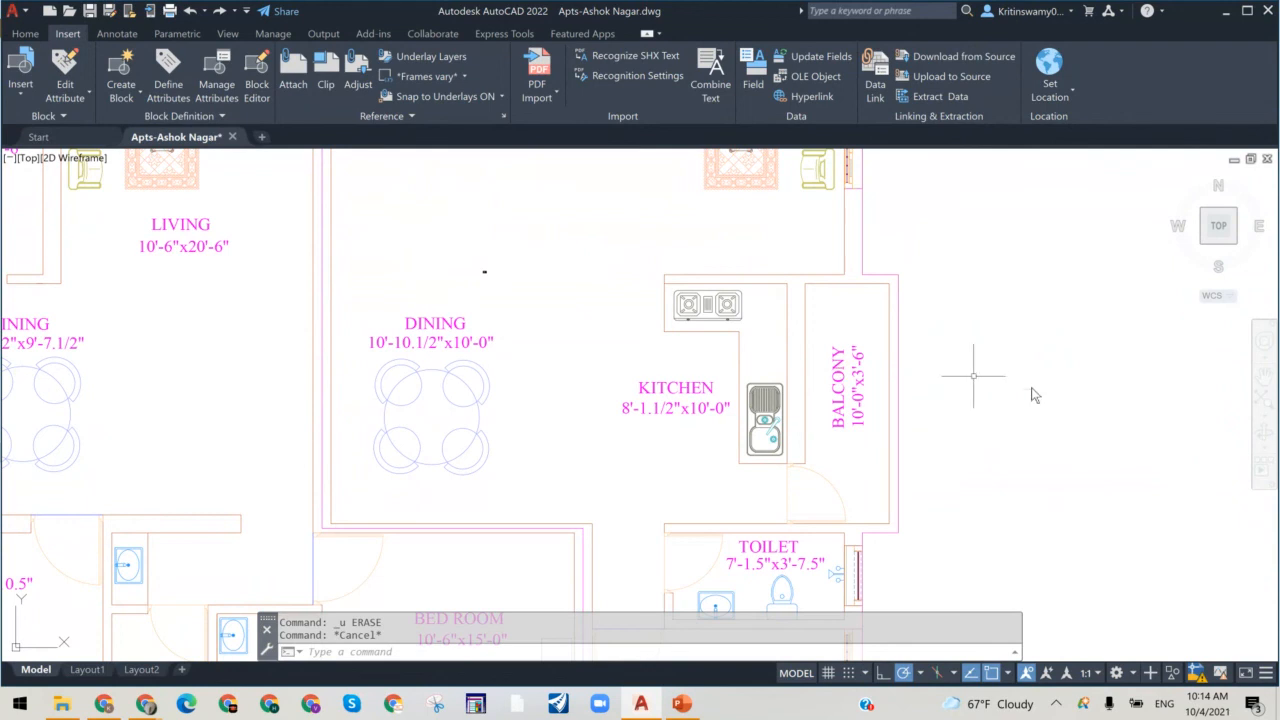
pyautogui.press('Escape')
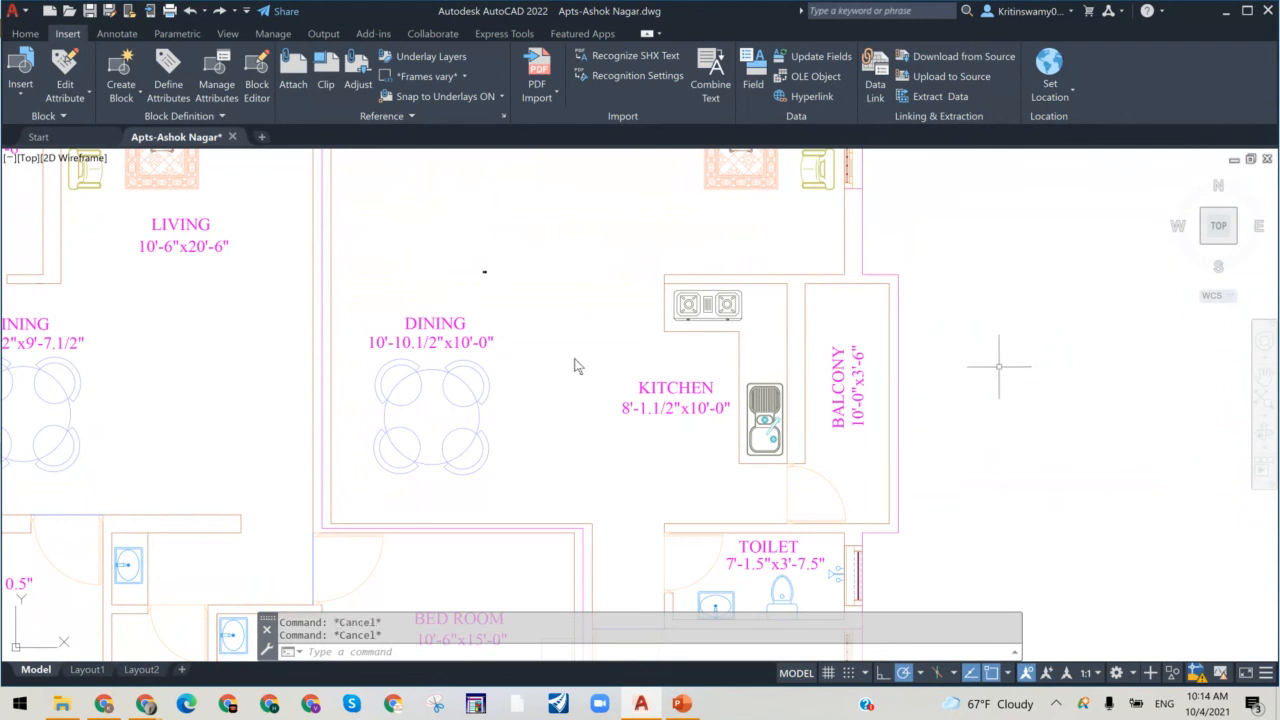
# Step: Scale up the tiny table block above the DINING label by a picked factor of about 9
pyautogui.click(502, 243)
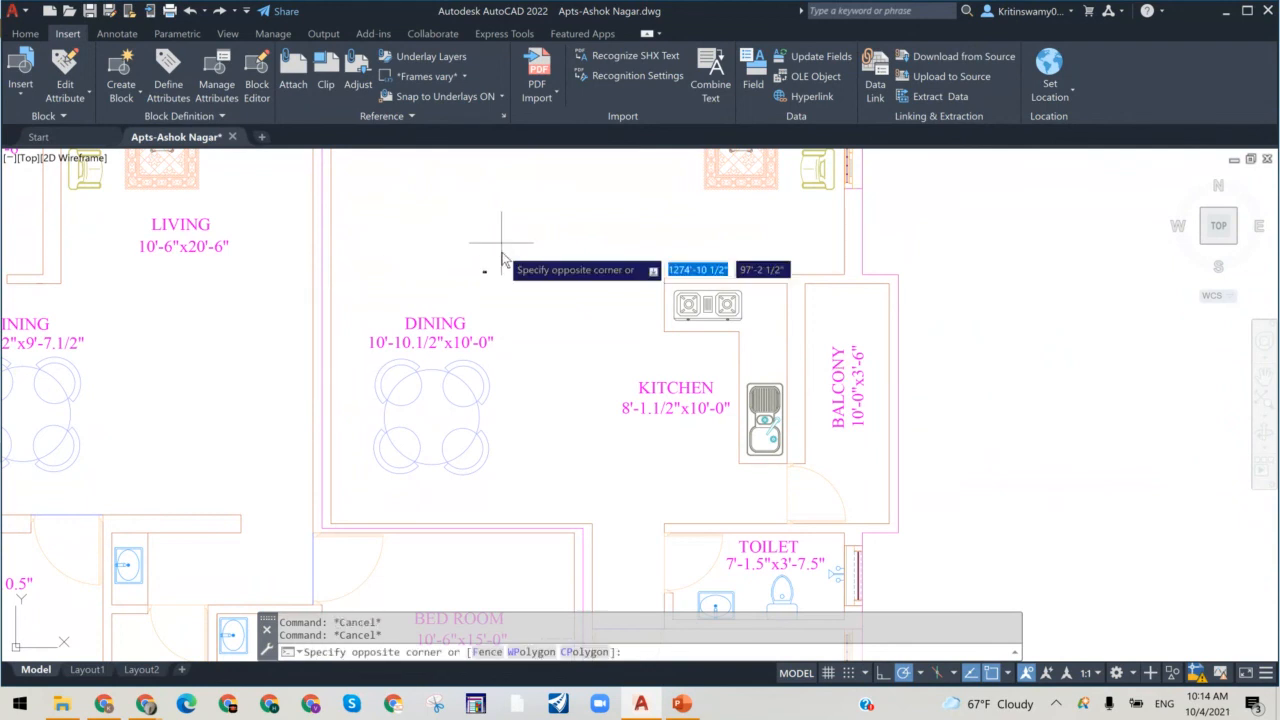
pyautogui.write('c')
pyautogui.press('Return')
pyautogui.click(466, 280)
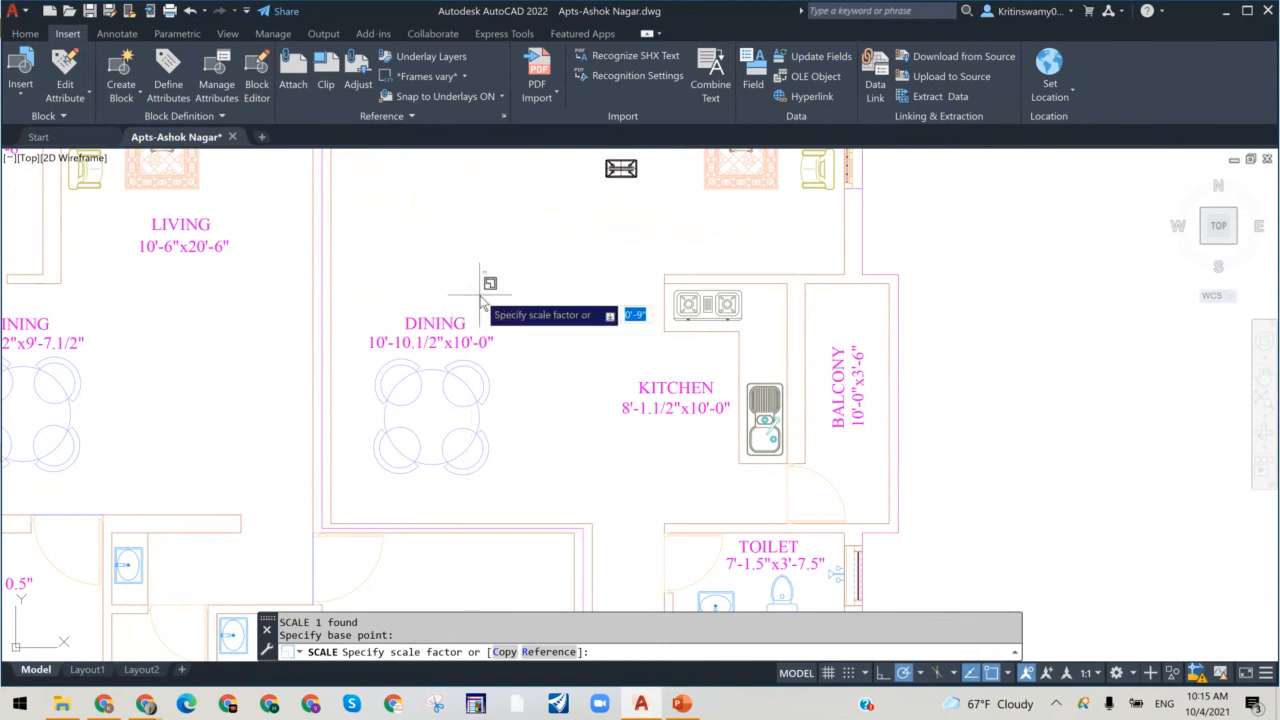
pyautogui.click(481, 298)
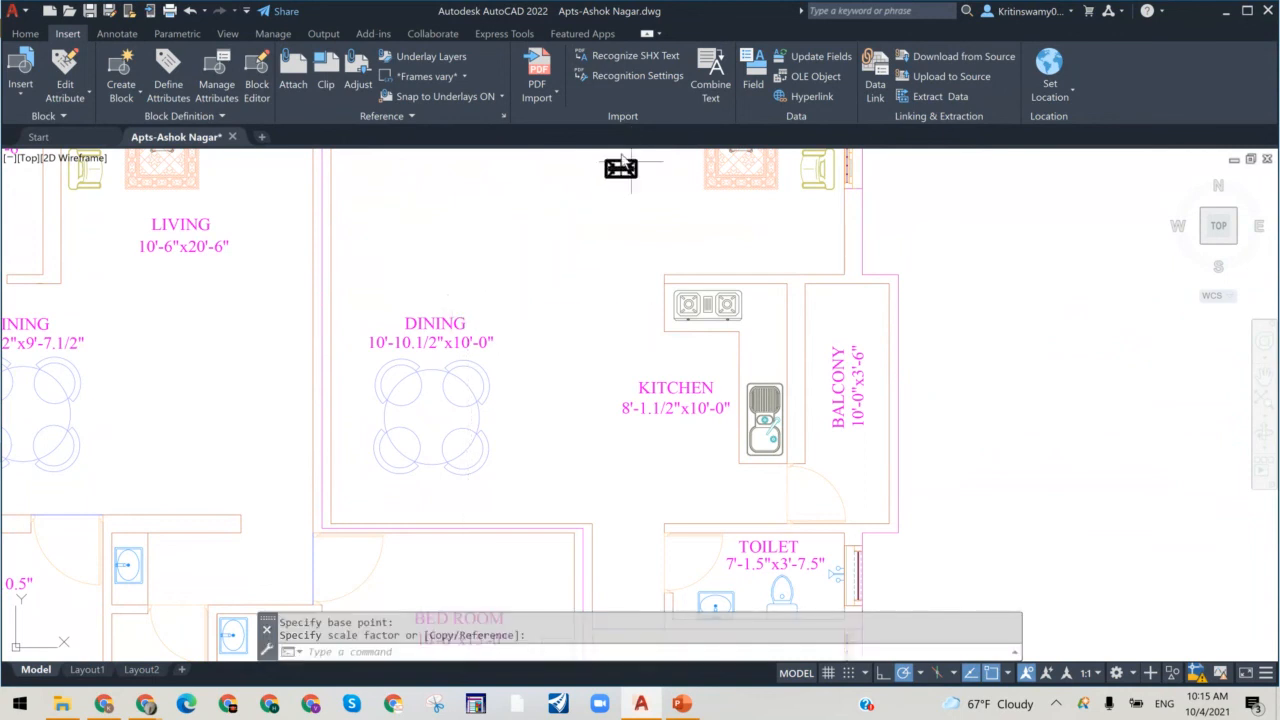
# Step: Move the scaled table block back to the area just above the DINING label
pyautogui.click(620, 172)
pyautogui.write('M')
pyautogui.press('Return')
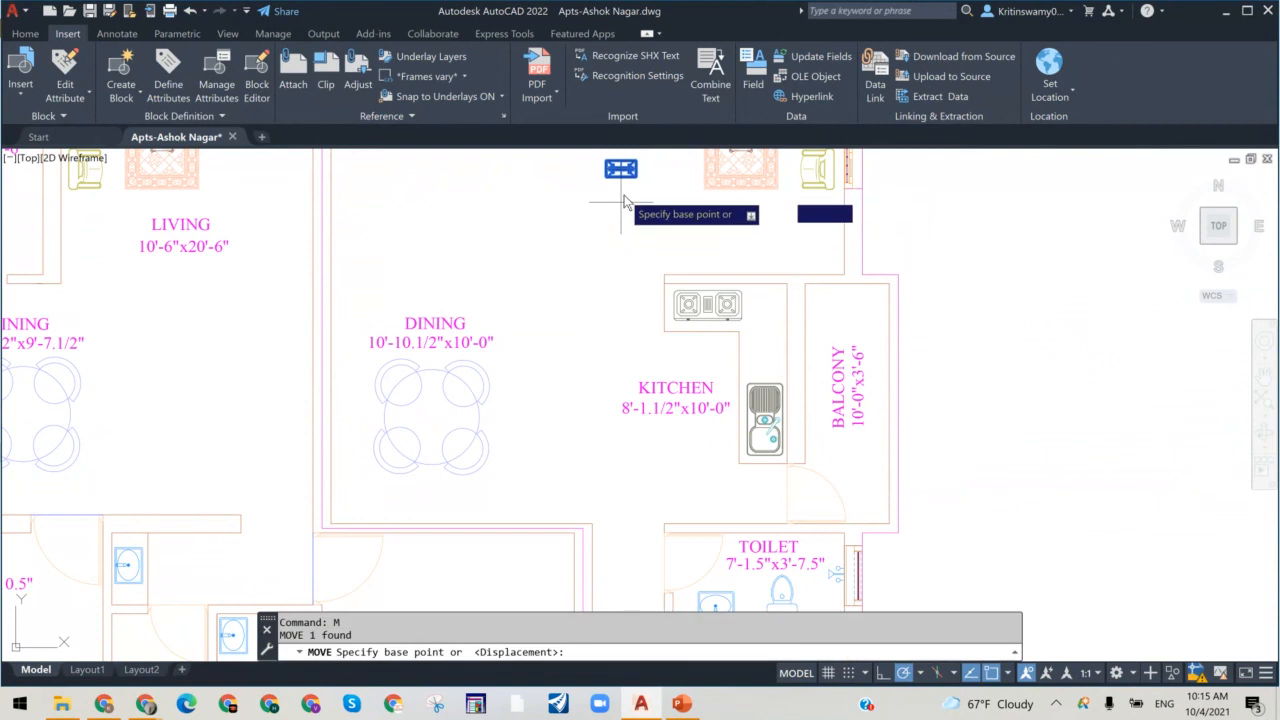
pyautogui.click(625, 200)
pyautogui.click(494, 281)
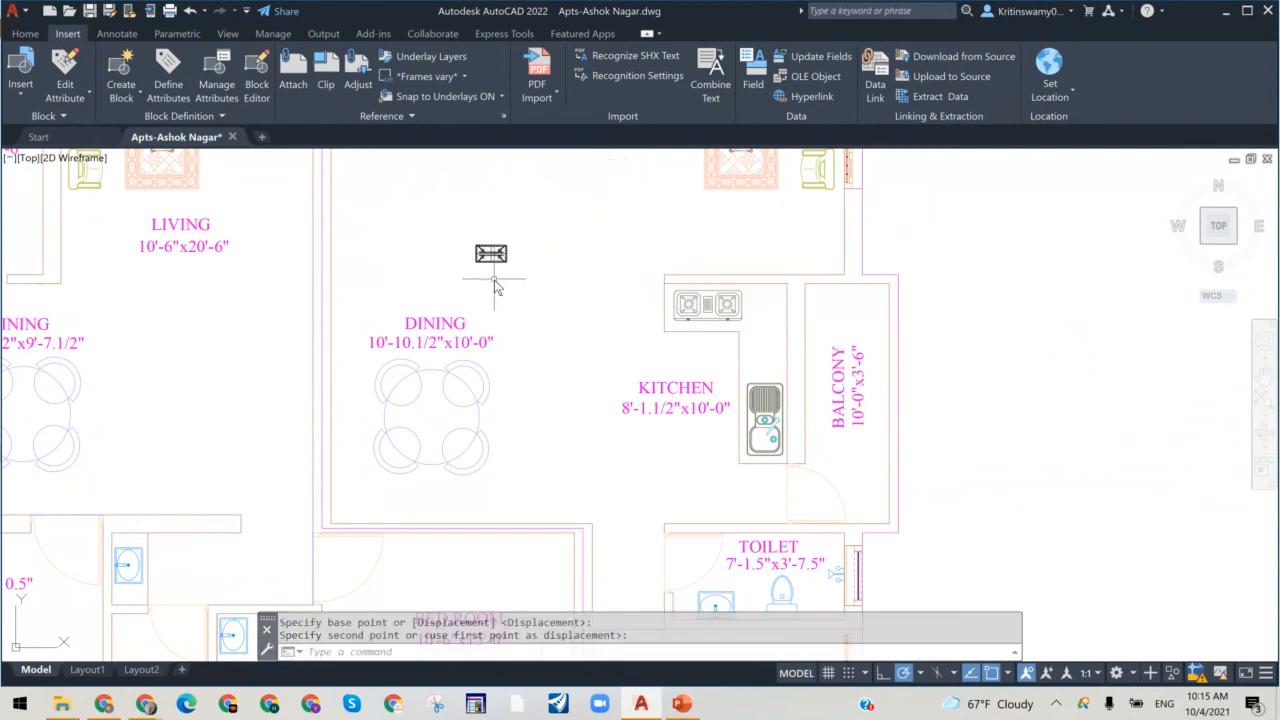
# Step: Scale up the table block again by a picked factor of about 3.5
pyautogui.write('SC')
pyautogui.press('Return')
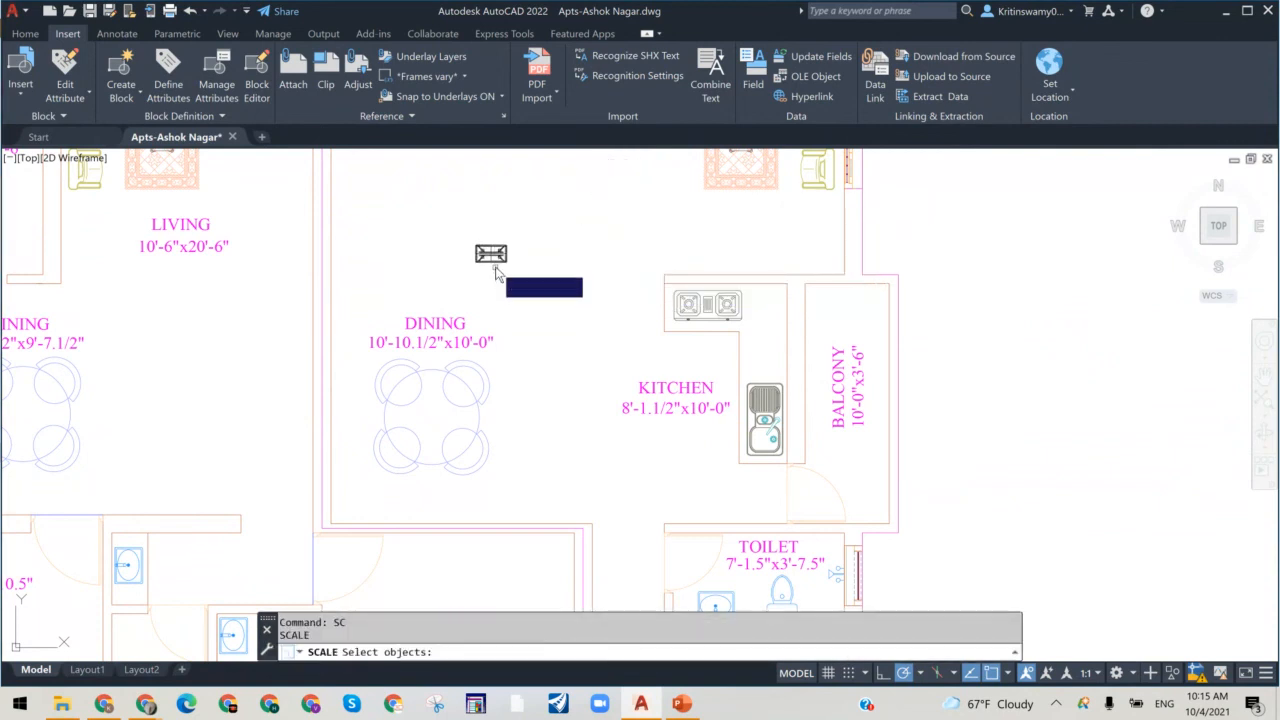
pyautogui.click(494, 271)
pyautogui.click(462, 230)
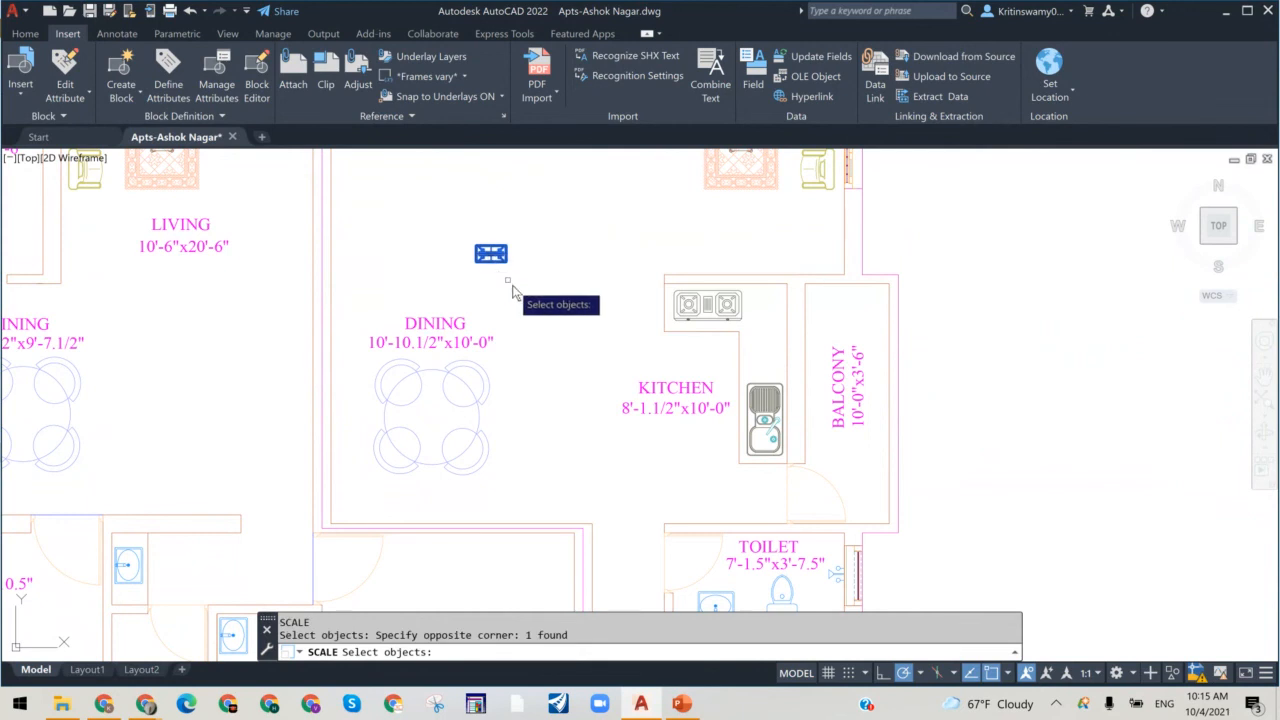
pyautogui.press('Return')
pyautogui.click(511, 278)
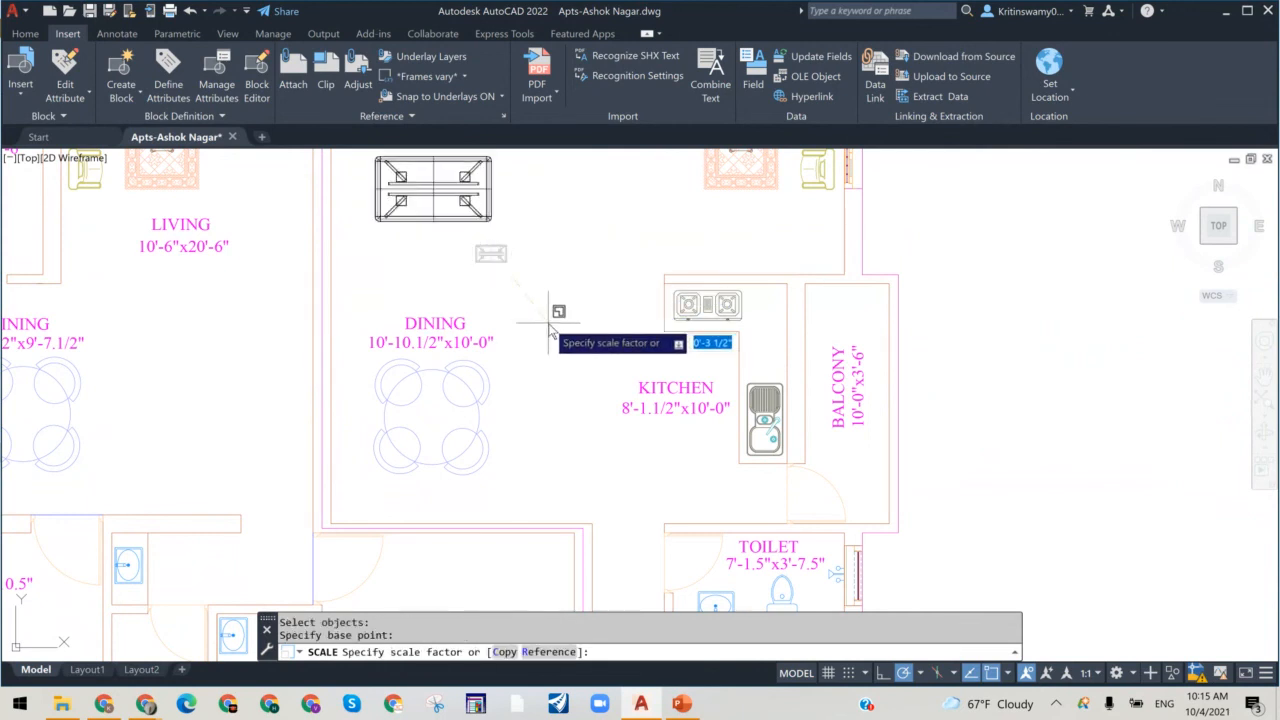
pyautogui.click(549, 330)
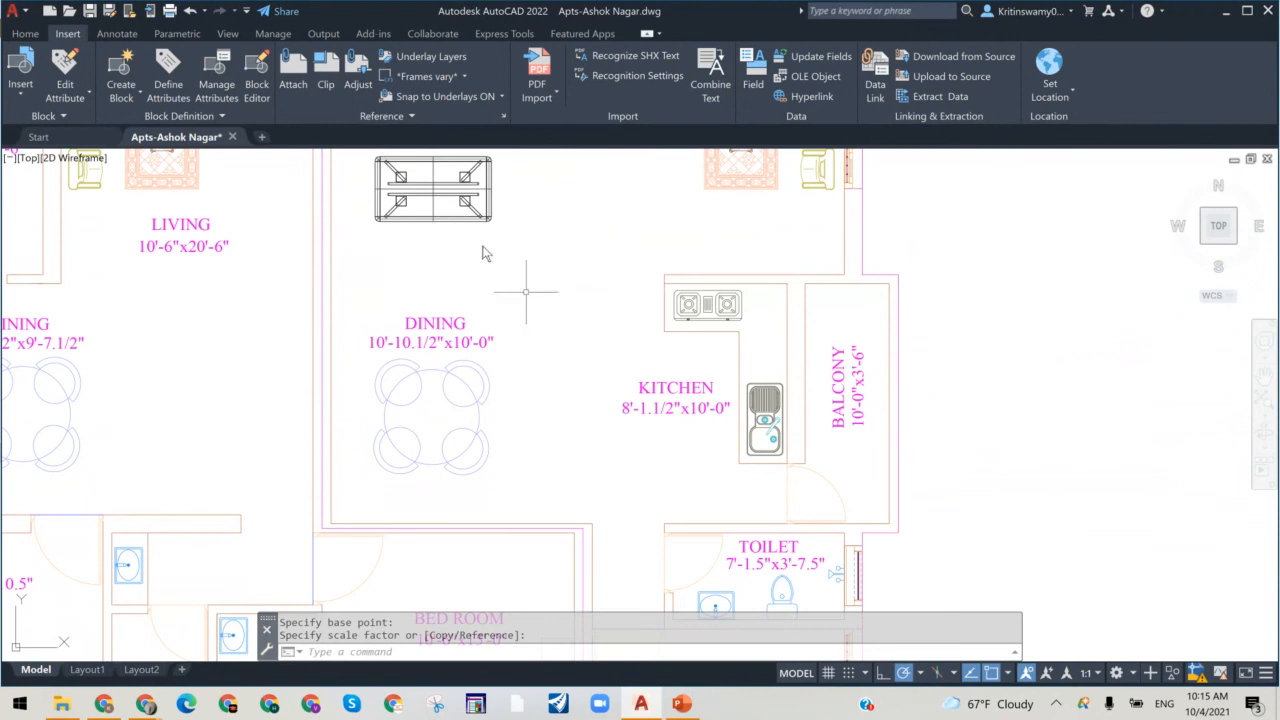
# Step: Move the enlarged table block down closer to the DINING label
pyautogui.click(463, 205)
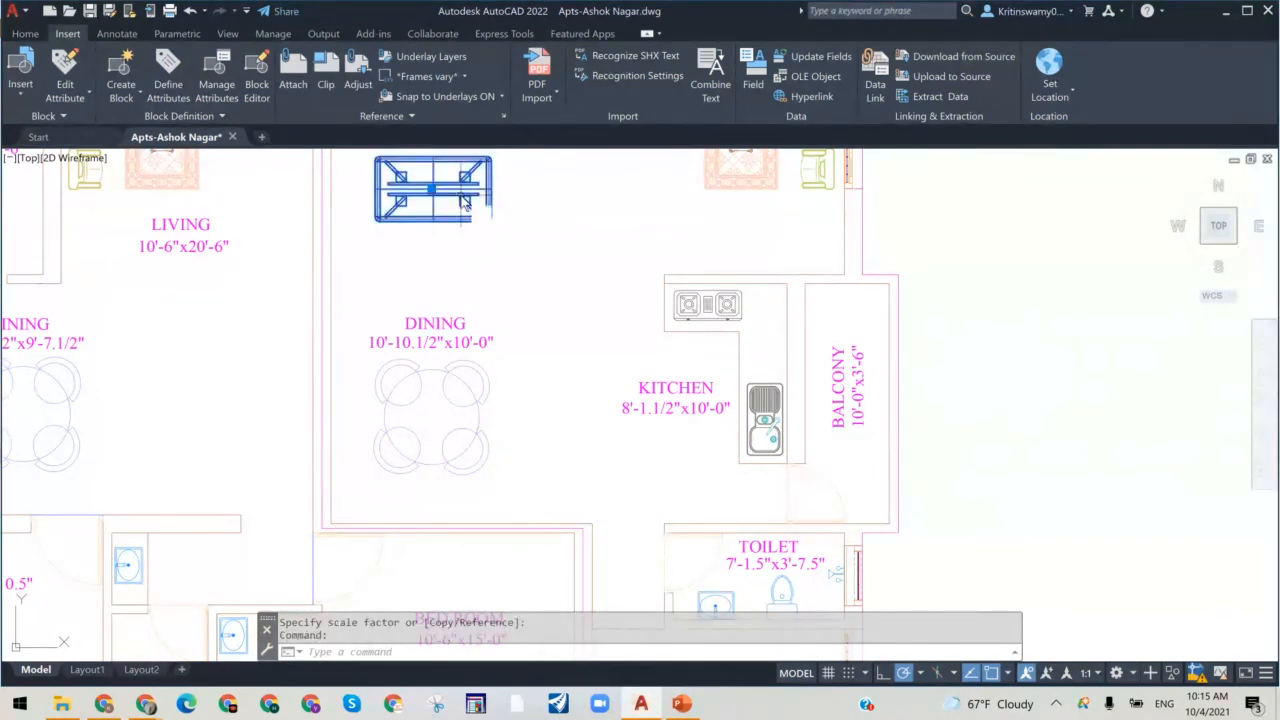
pyautogui.write('M')
pyautogui.press('Return')
pyautogui.click(543, 243)
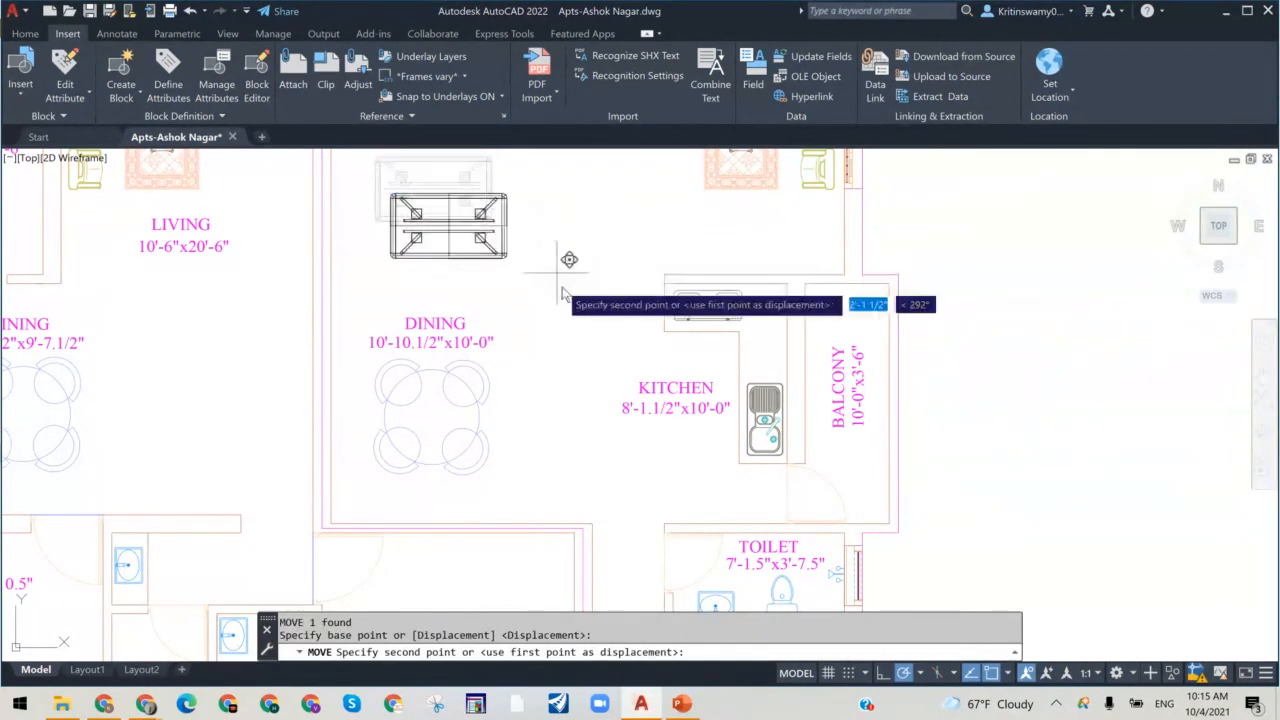
pyautogui.press('Escape')
# Step: Explode the enlarged table block above the DINING label
pyautogui.click(517, 265)
pyautogui.click(405, 235)
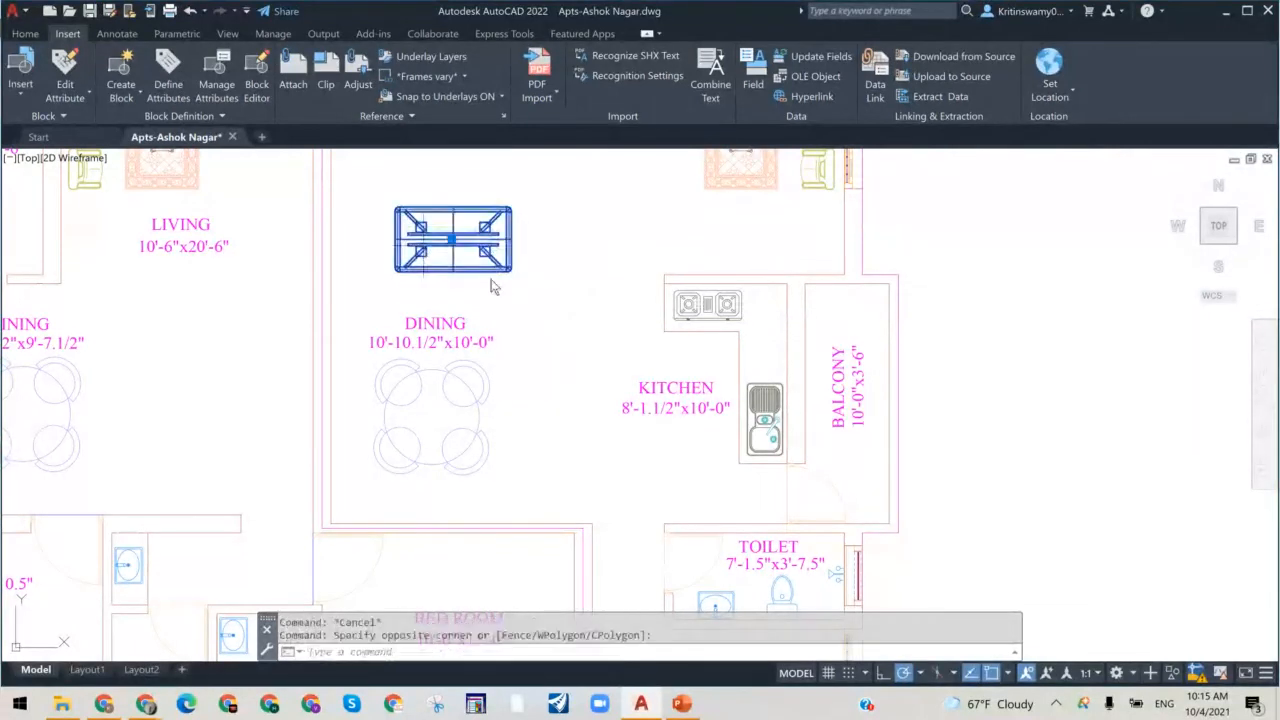
pyautogui.write('x')
pyautogui.press('Return')
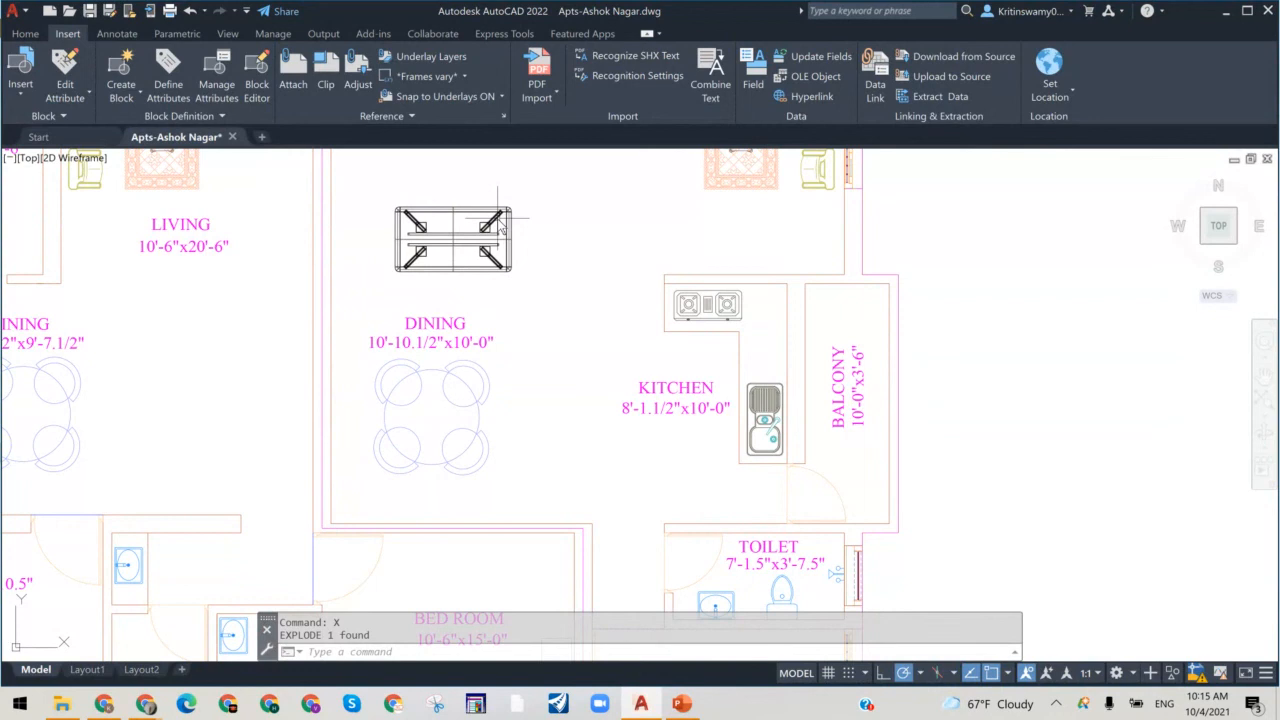
# Step: Select individual parts of the exploded table to check which pieces are separate objects
pyautogui.click(498, 216)
pyautogui.press('Escape')
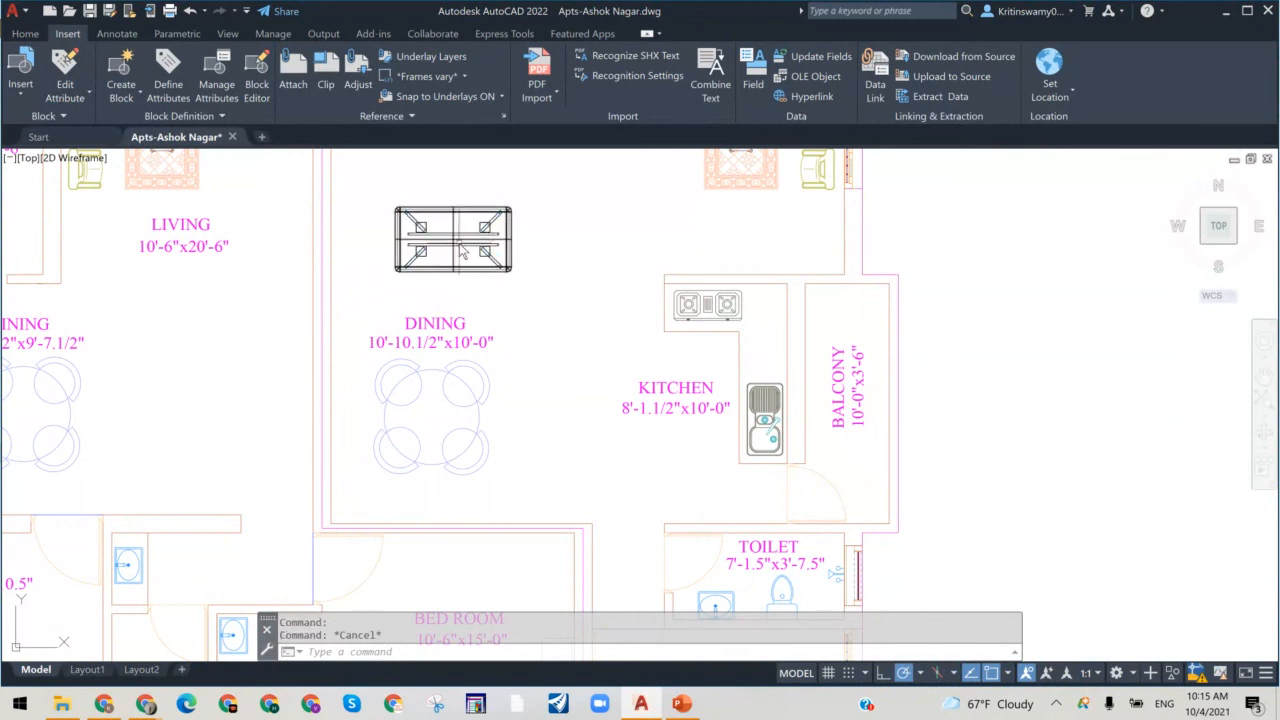
pyautogui.press('Escape')
pyautogui.click(511, 260)
pyautogui.press('Escape')
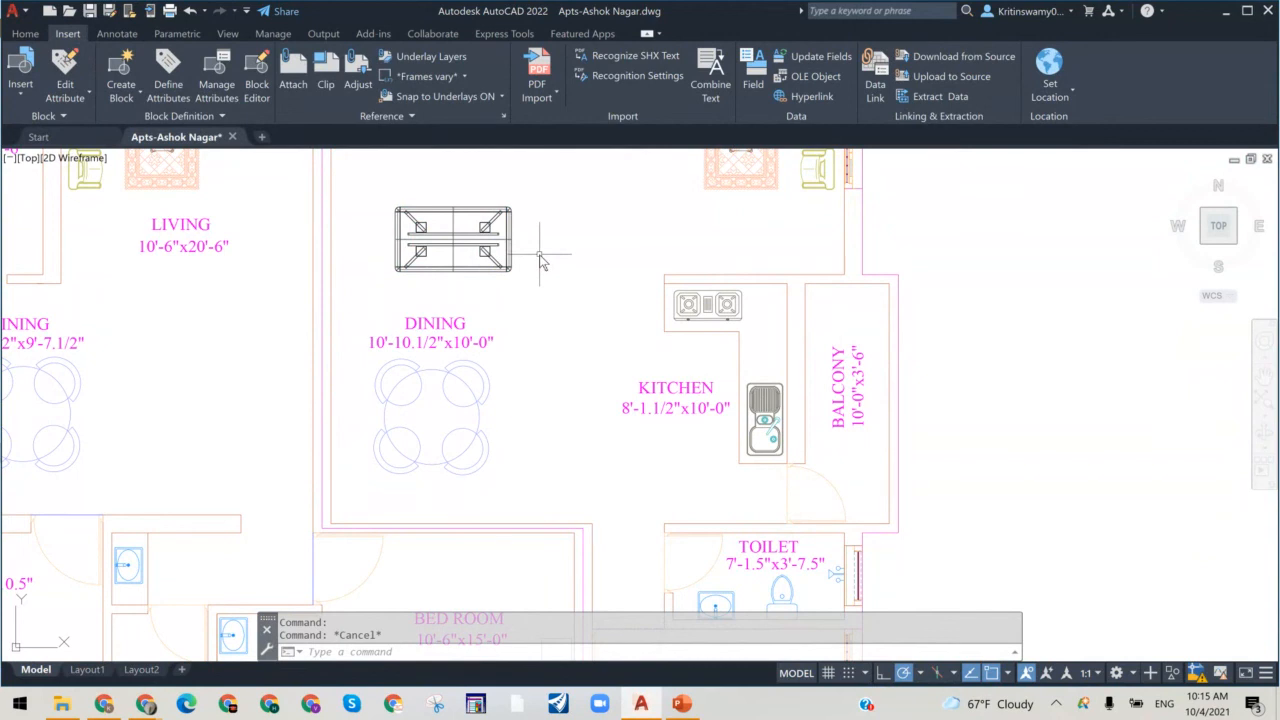
# Step: Undo the explode and the last move of the table block
pyautogui.hotkey('ctrl', 'z')
pyautogui.hotkey('ctrl', 'z')
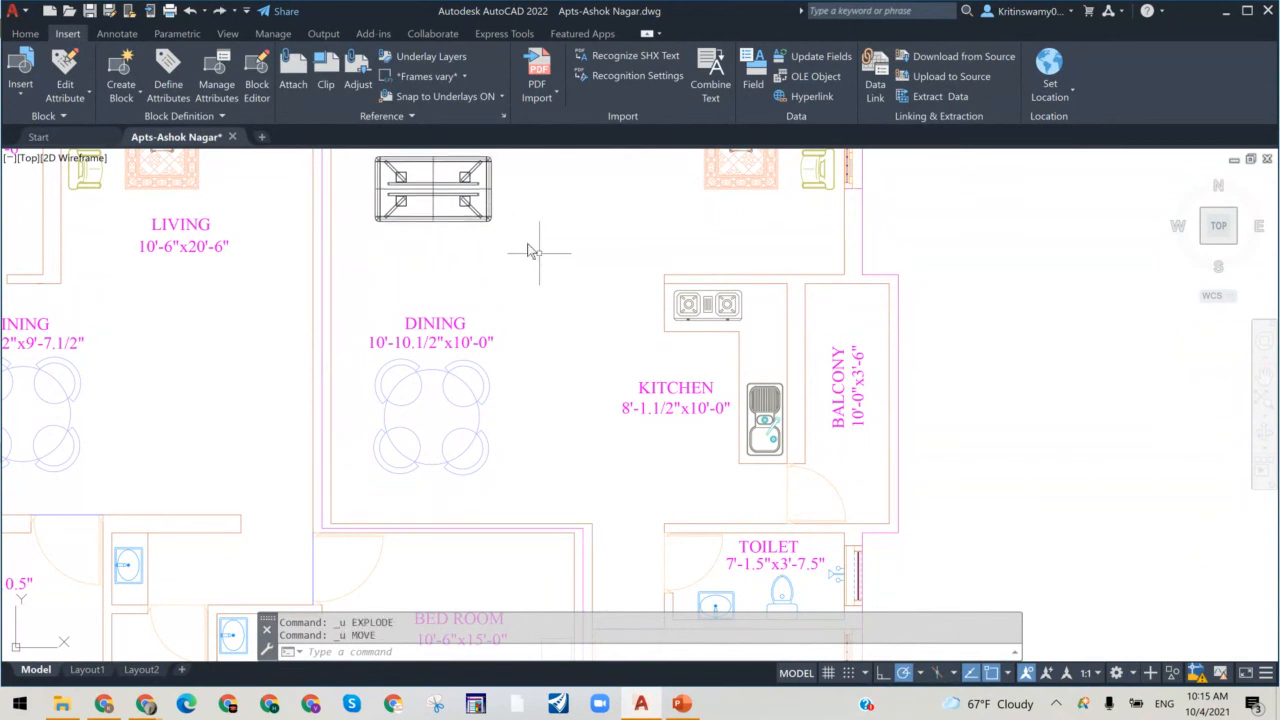
# Step: Start in-place editing of the table block above the DINING label and enlarge the Reference Edit dialog to show its whole reference list
pyautogui.click(455, 205)
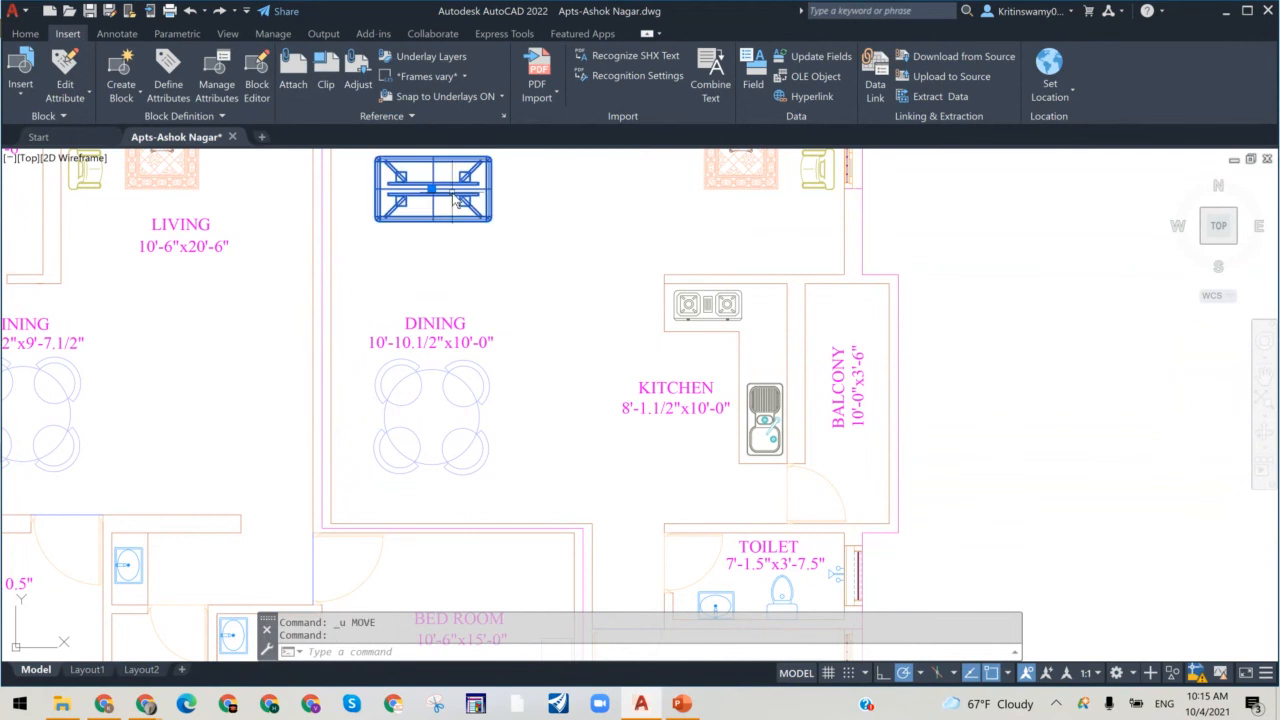
pyautogui.rightClick(454, 196)
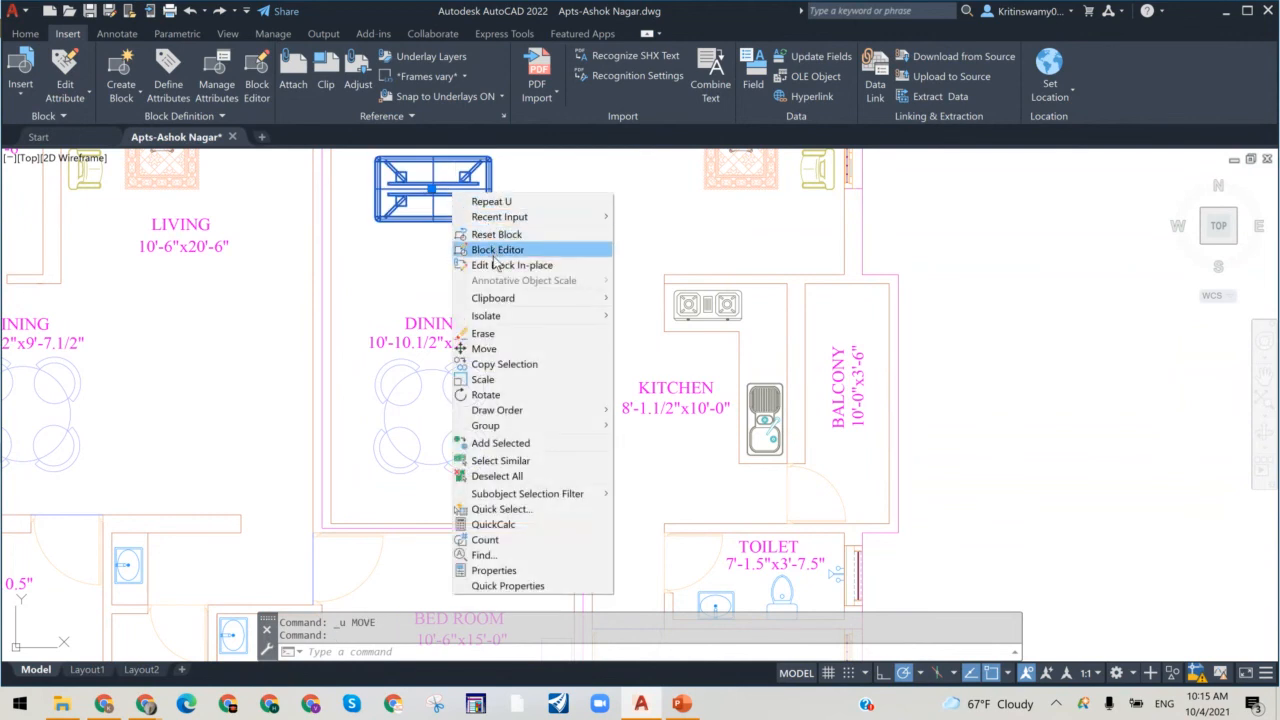
pyautogui.click(493, 265)
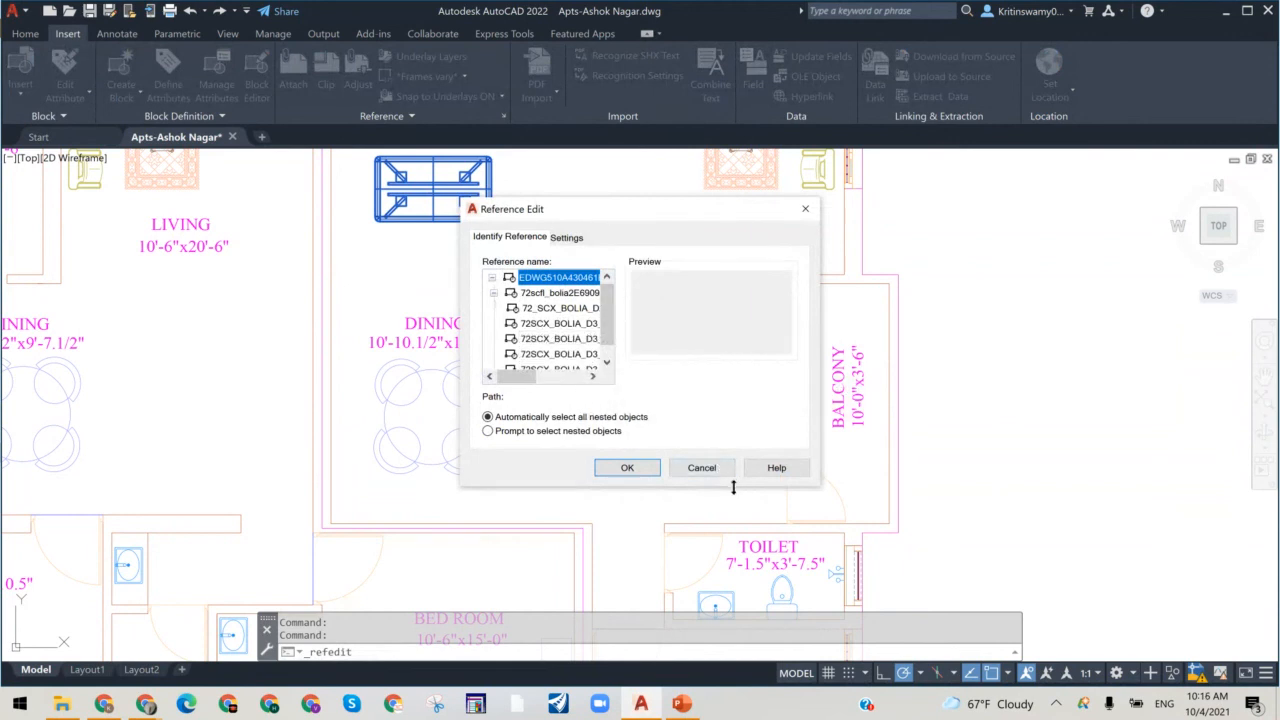
pyautogui.moveTo(733, 487); pyautogui.dragTo(740, 656)
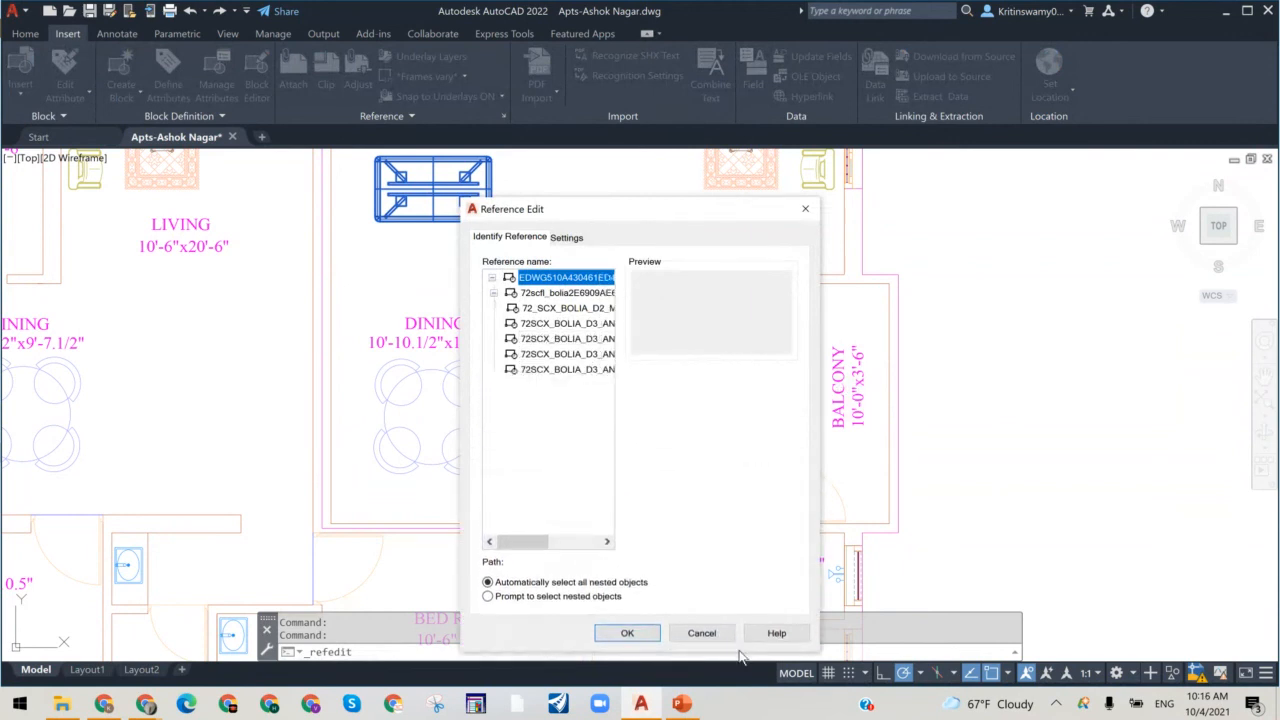
# Step: Go through the nested 72scfl_bolia and 72SCX_BOLIA references one by one to check which table part each highlights
pyautogui.click(533, 293)
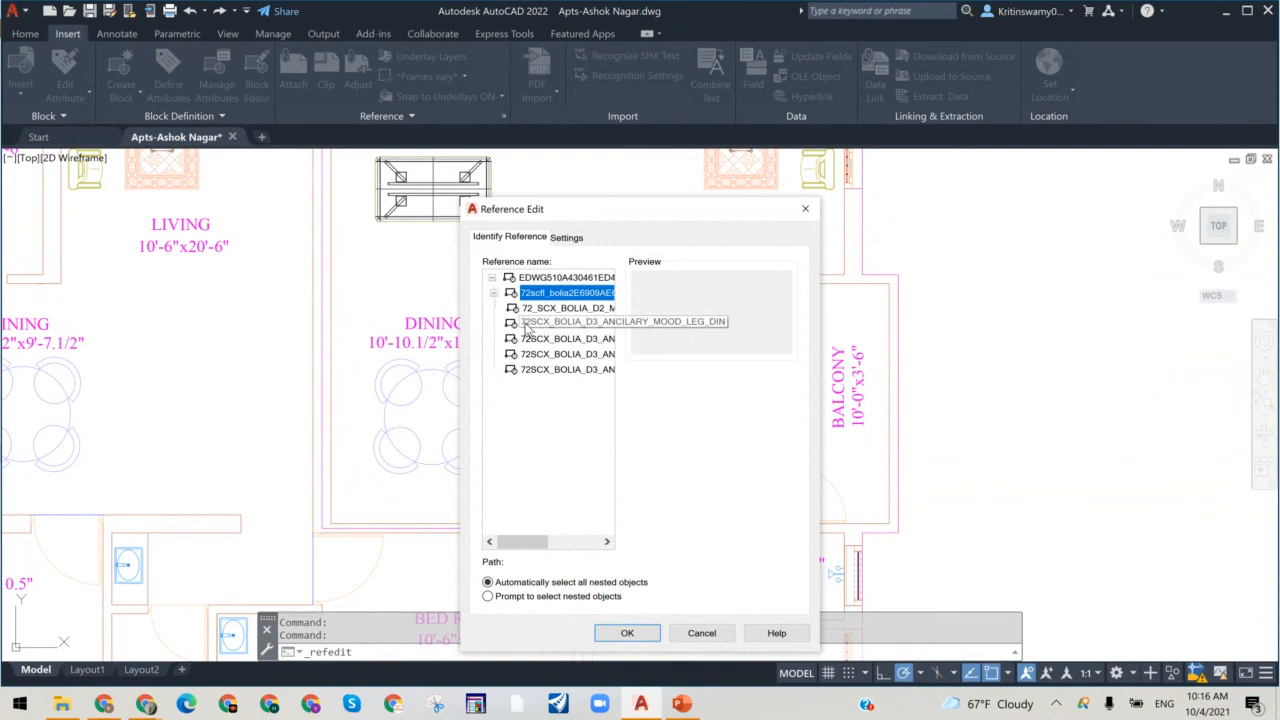
pyautogui.click(537, 309)
pyautogui.click(537, 324)
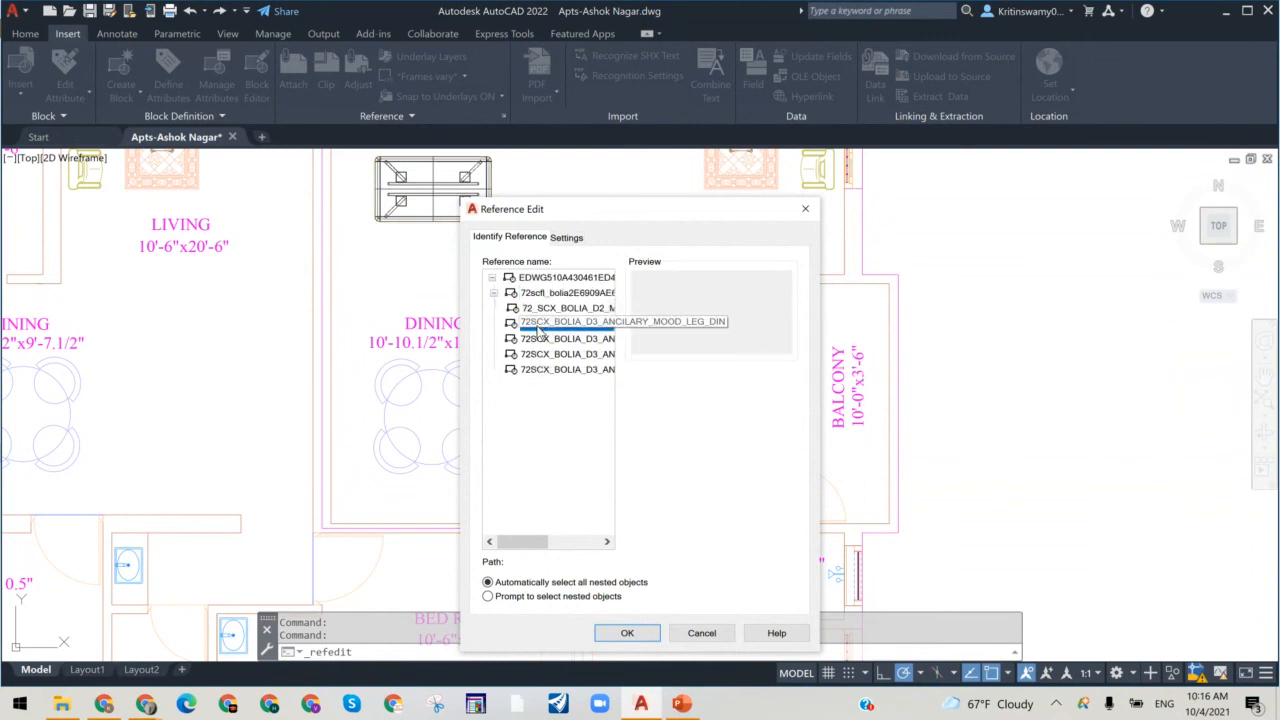
pyautogui.click(537, 339)
pyautogui.click(537, 354)
# Step: Collapse the reference tree to the parent block and expand both nesting levels again to examine the block hierarchy
pyautogui.click(494, 292)
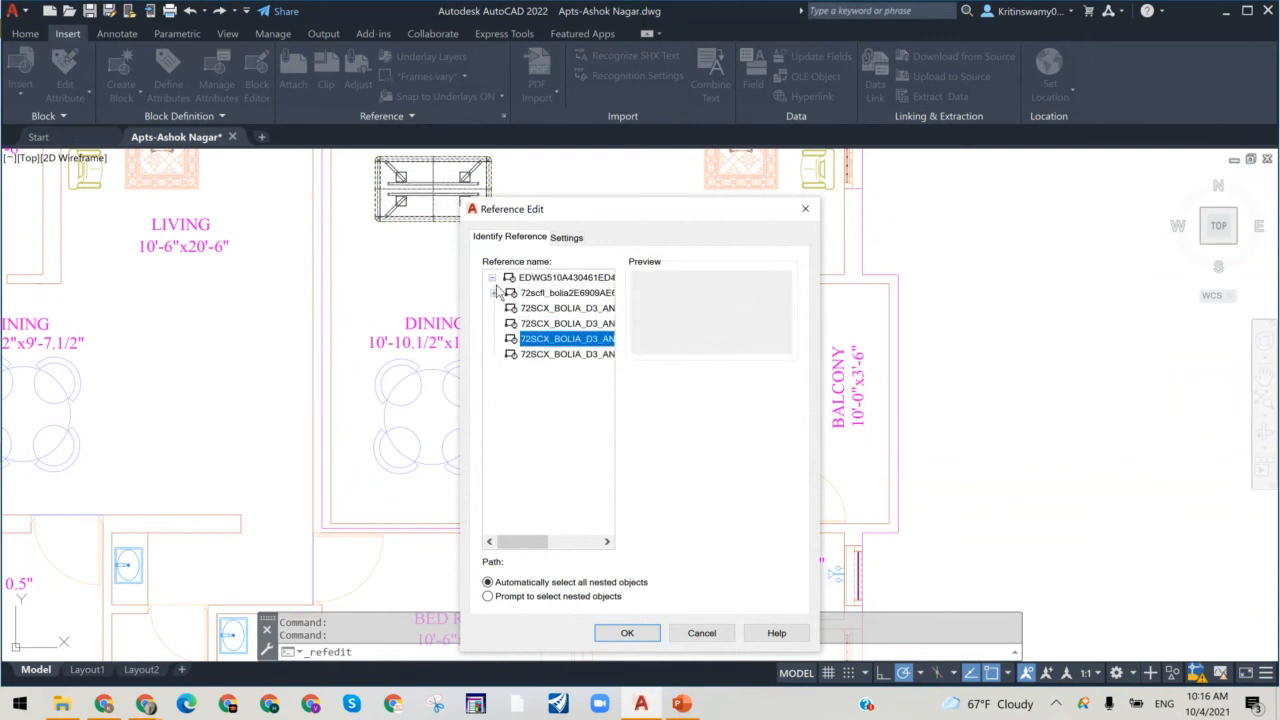
pyautogui.click(492, 279)
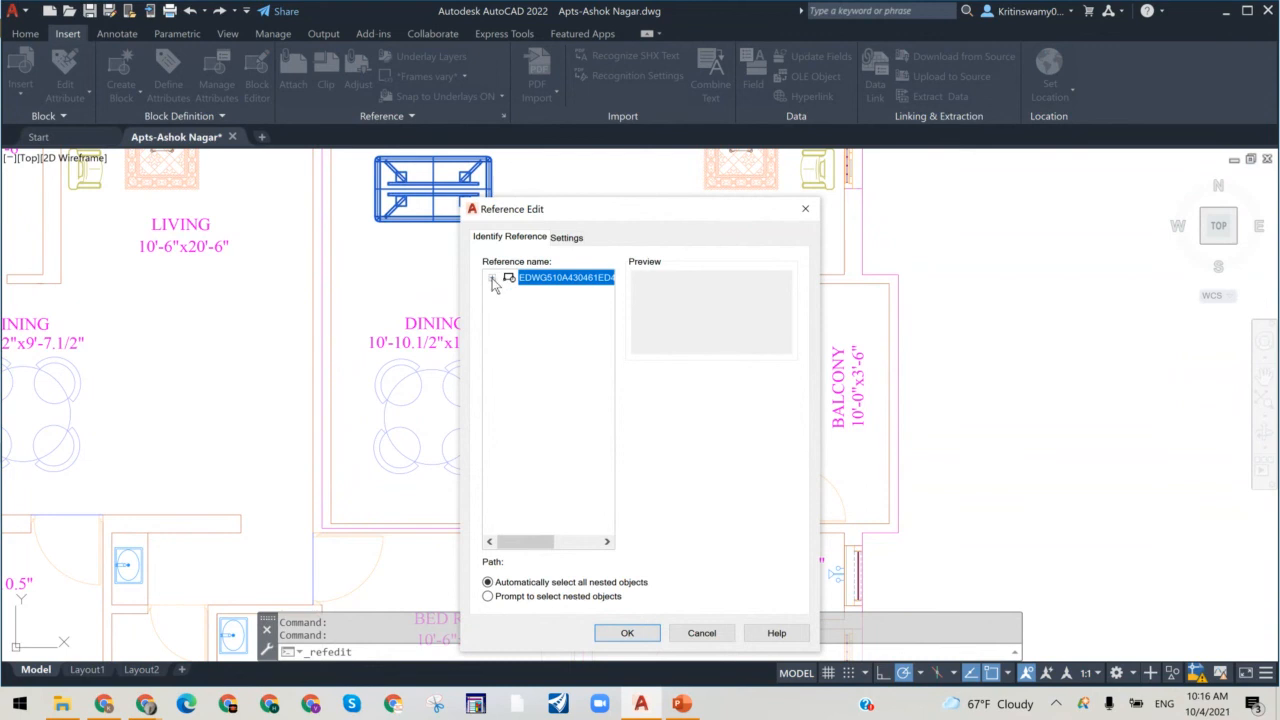
pyautogui.click(492, 280)
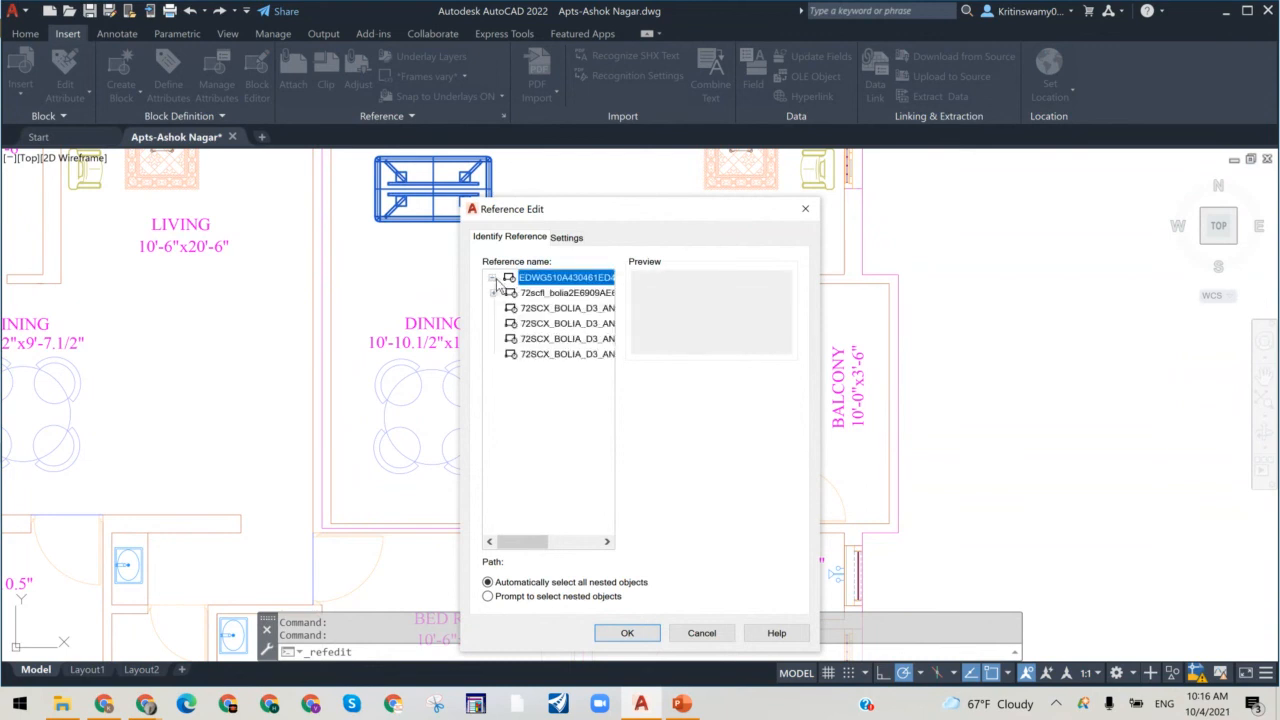
pyautogui.click(493, 292)
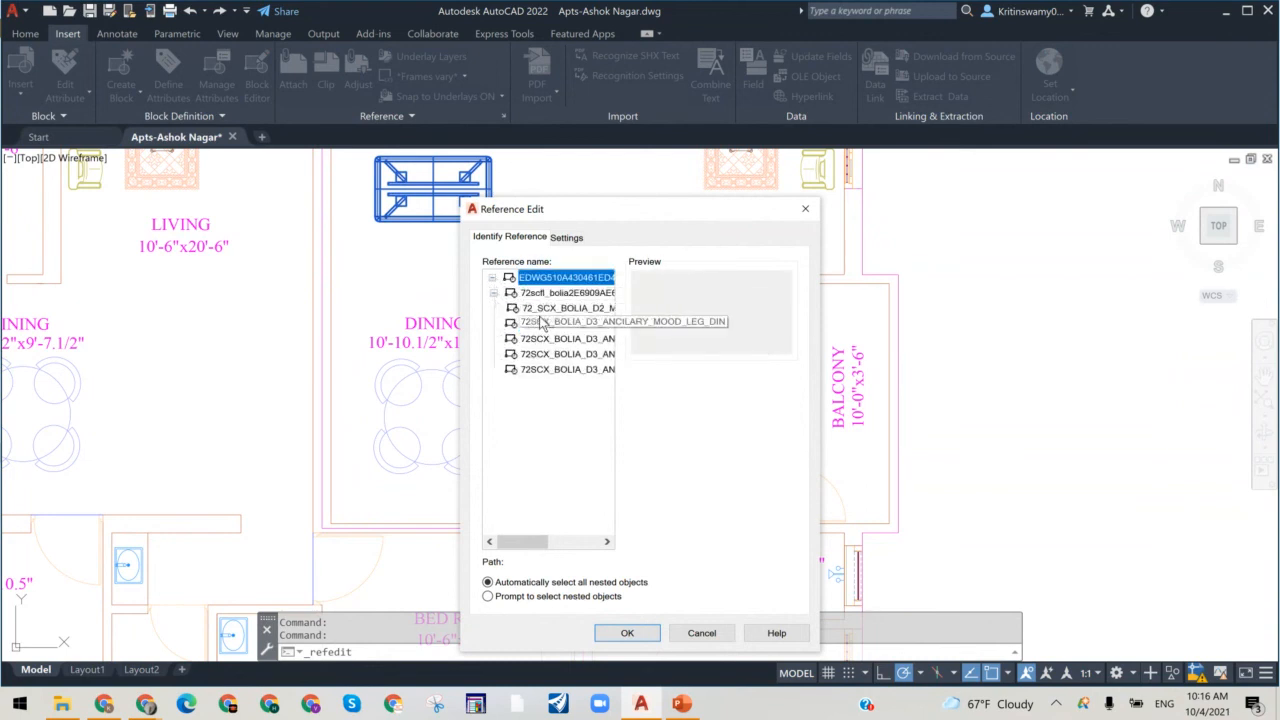
# Step: Check the table part belonging to several nested BOLIA references again and leave Reference Edit without editing any block
pyautogui.click(541, 373)
pyautogui.click(543, 356)
pyautogui.click(543, 340)
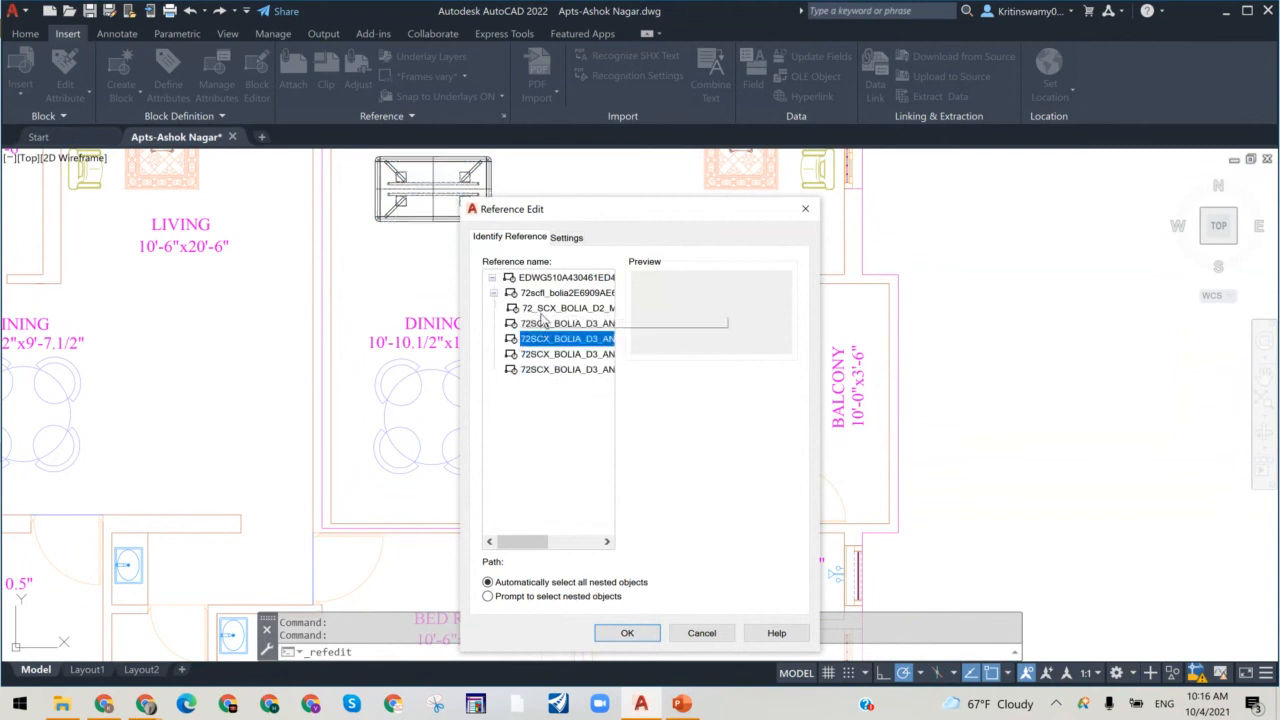
pyautogui.click(547, 309)
pyautogui.click(548, 354)
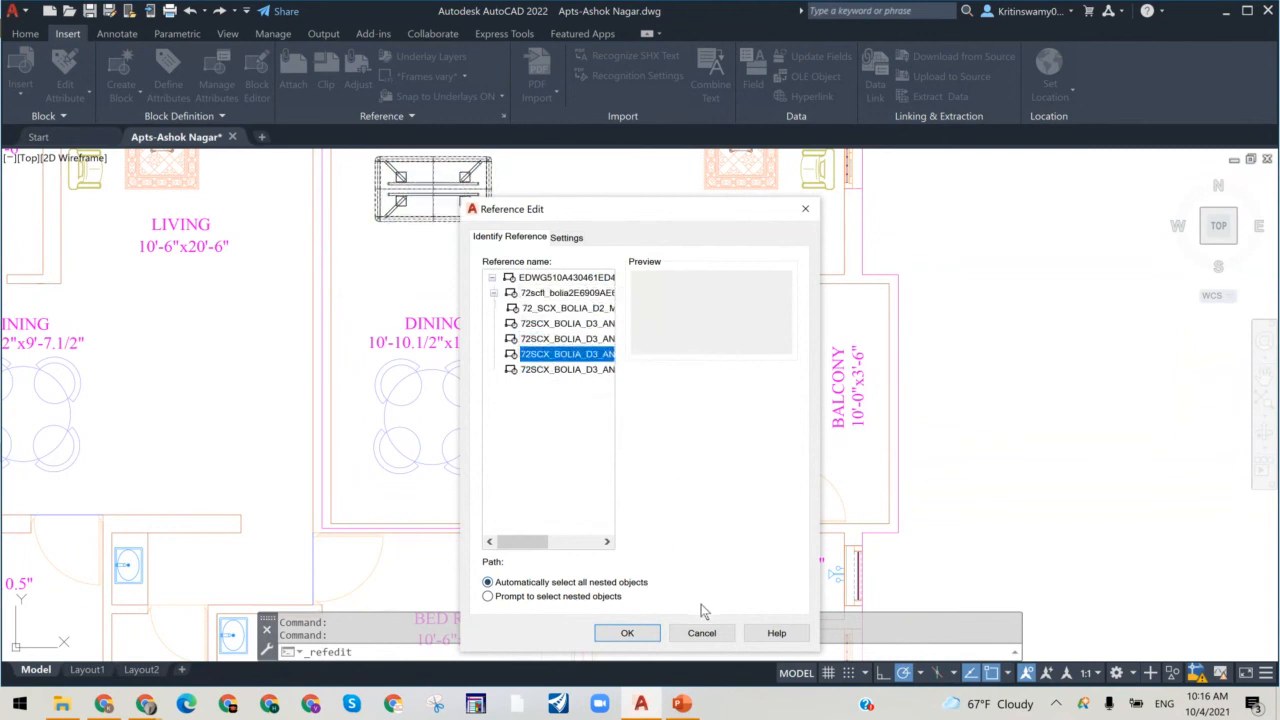
pyautogui.click(703, 633)
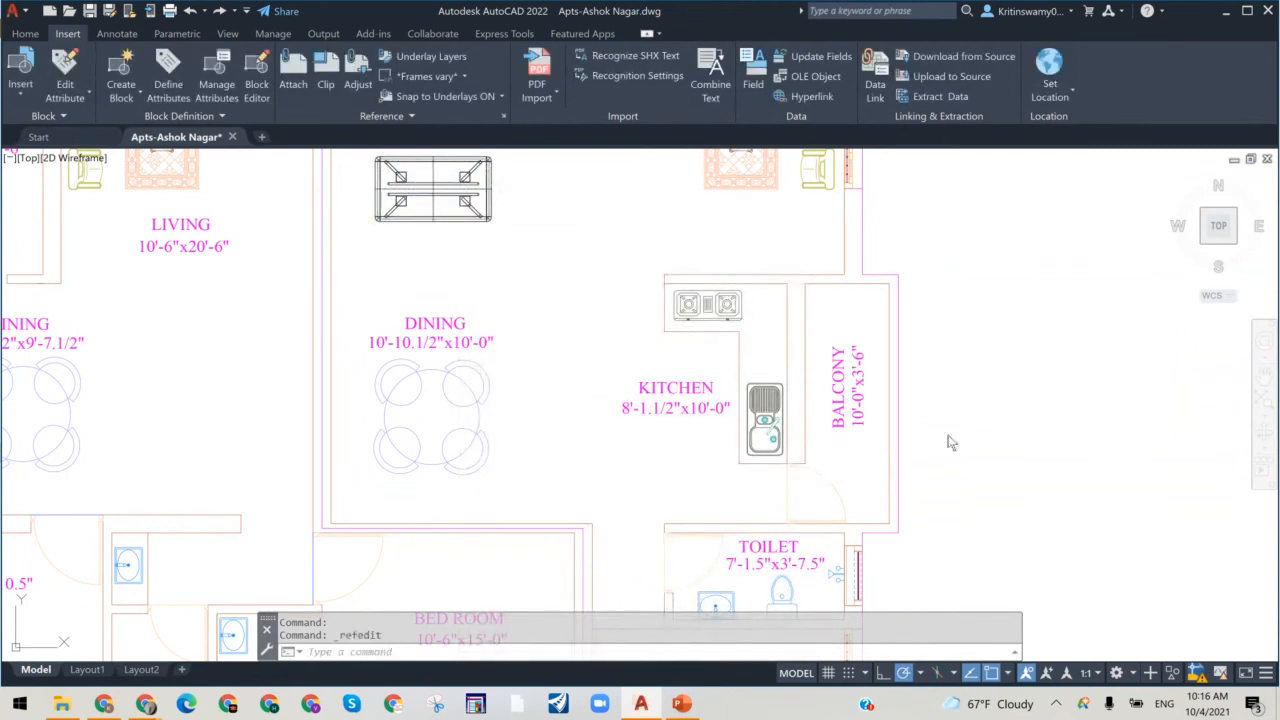
# Step: Switch to the ARCAT Furnishings page in Chrome and open the Building Products content of Division 12
pyautogui.click(681, 703)
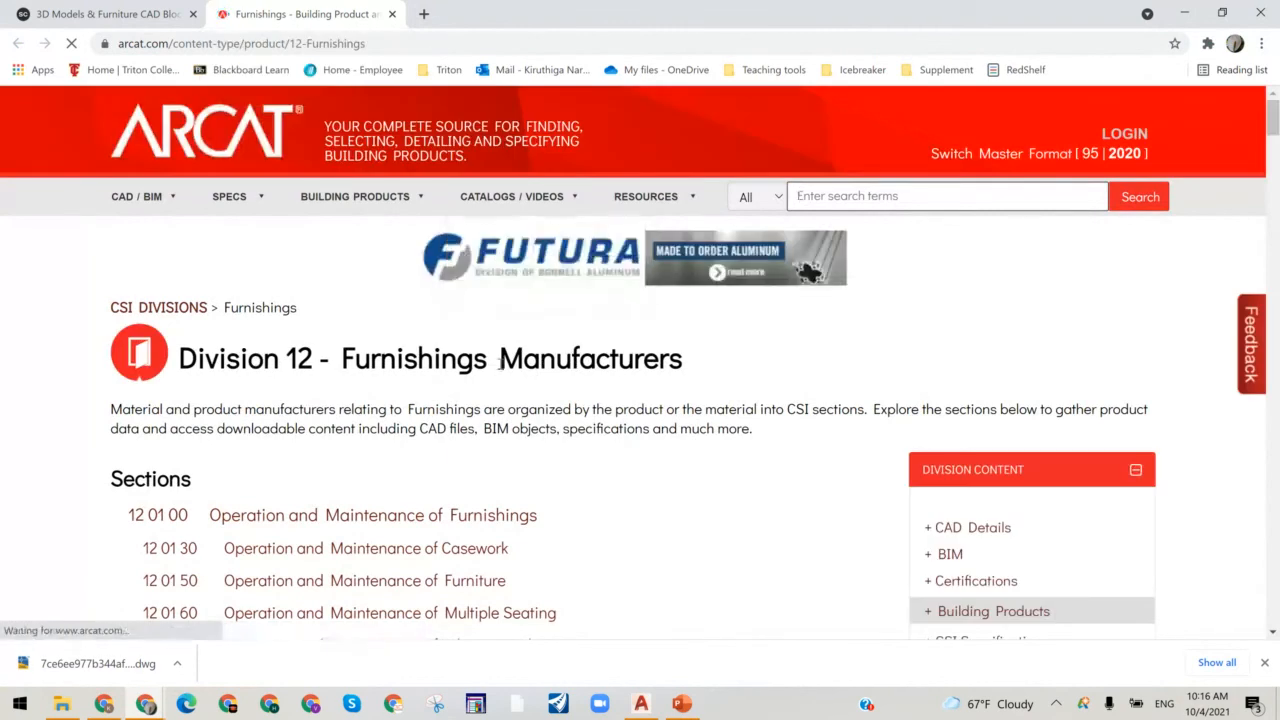
pyautogui.scroll(-2, 544, 470)
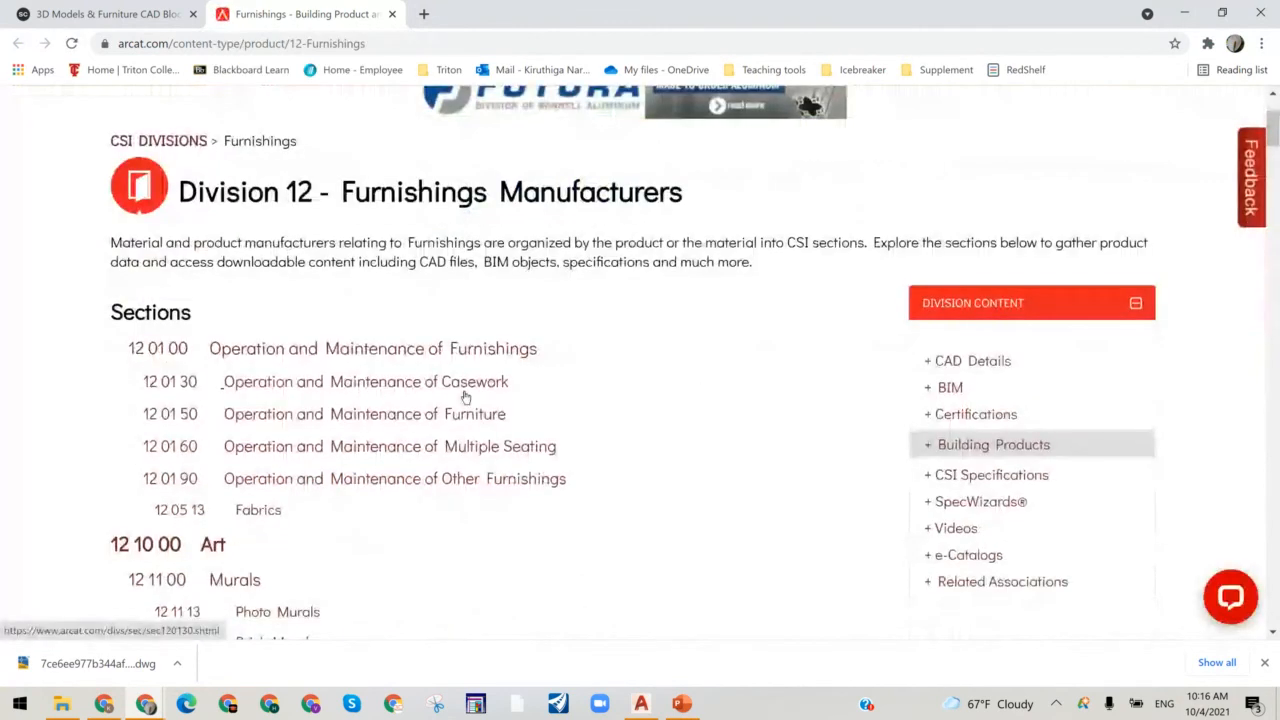
pyautogui.scroll(2, 464, 391)
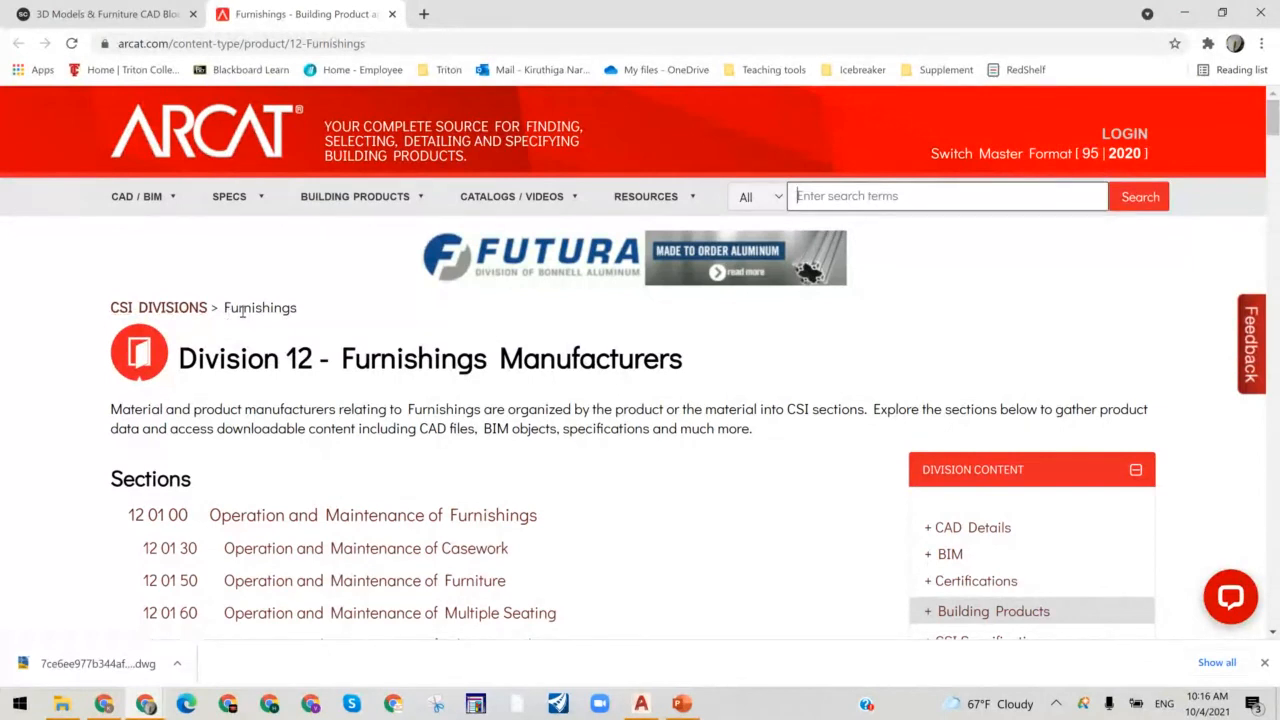
pyautogui.scroll(-2, 972, 400)
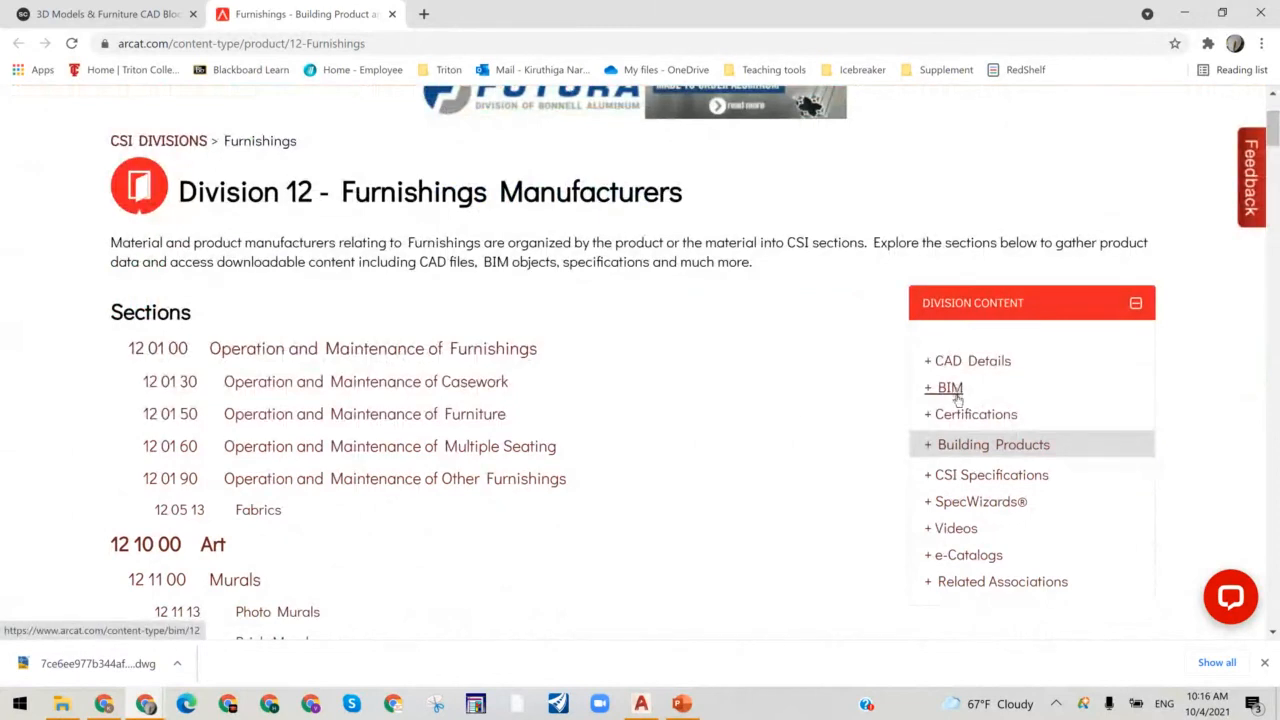
pyautogui.click(930, 449)
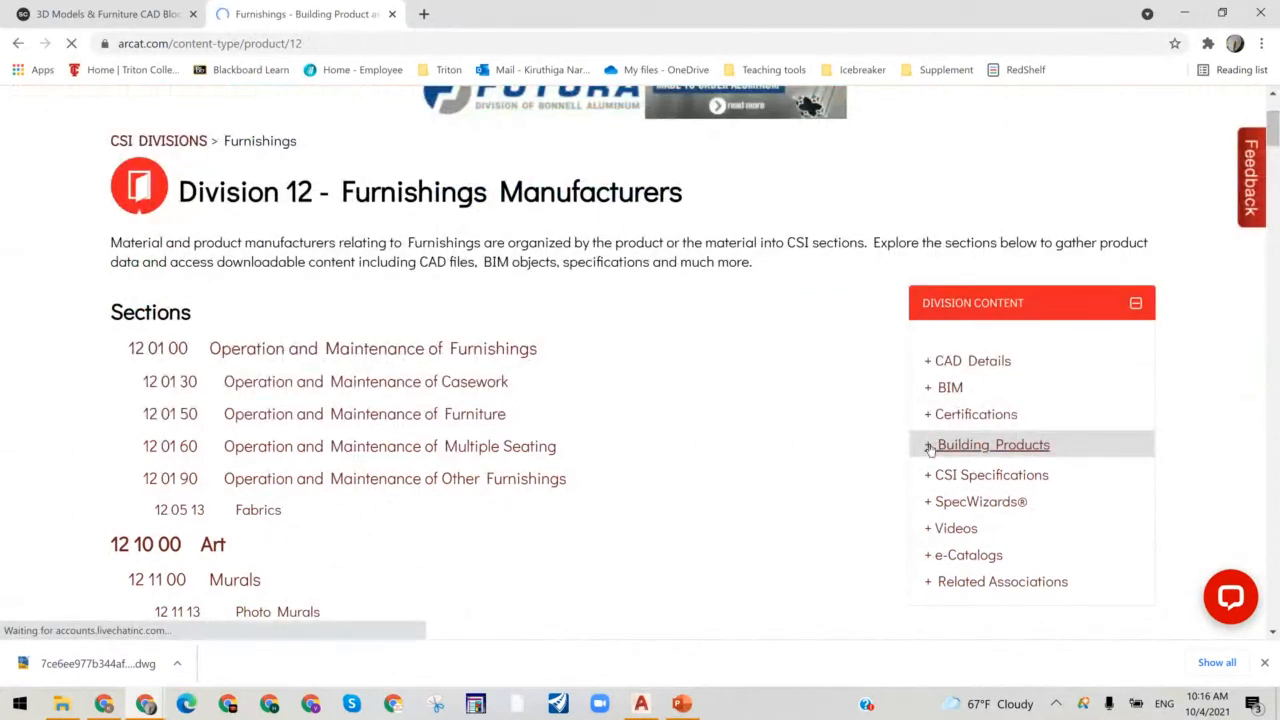
# Step: Look through the Division 12 Furnishings section list, from art and window treatments to residential furniture and site furnishings
pyautogui.scroll(-3, 886, 400)
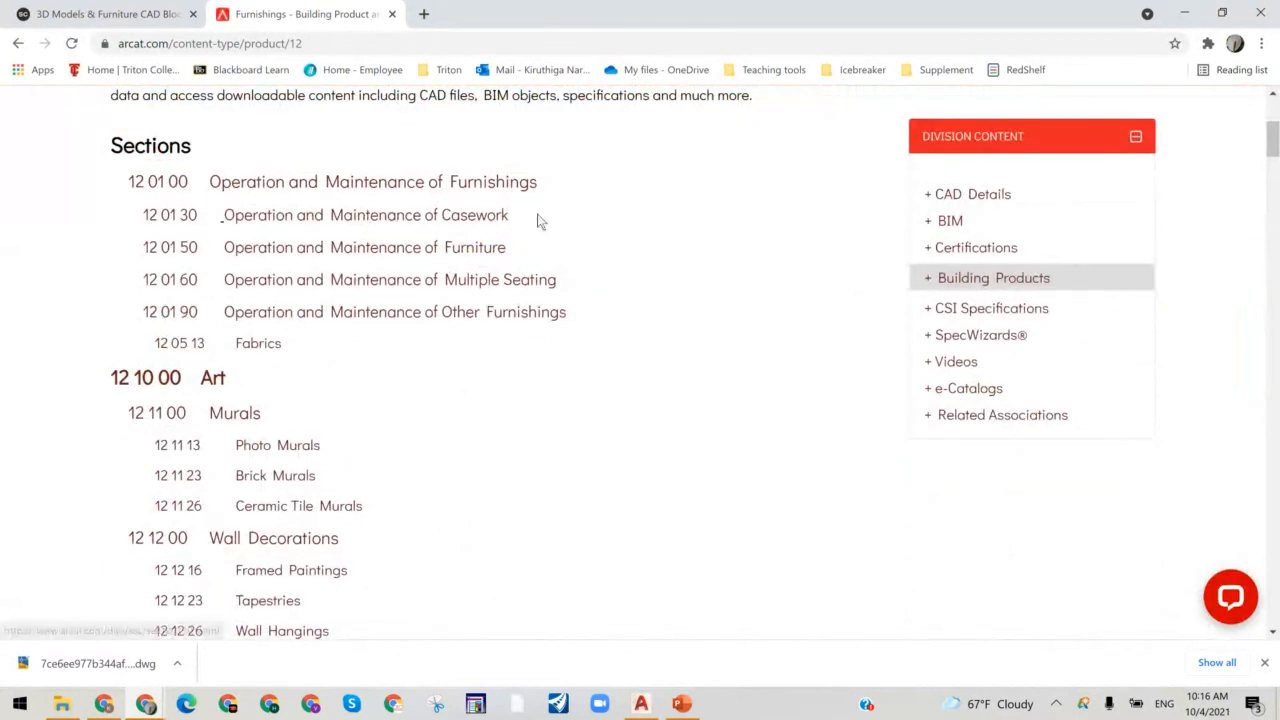
pyautogui.scroll(-5, 392, 358)
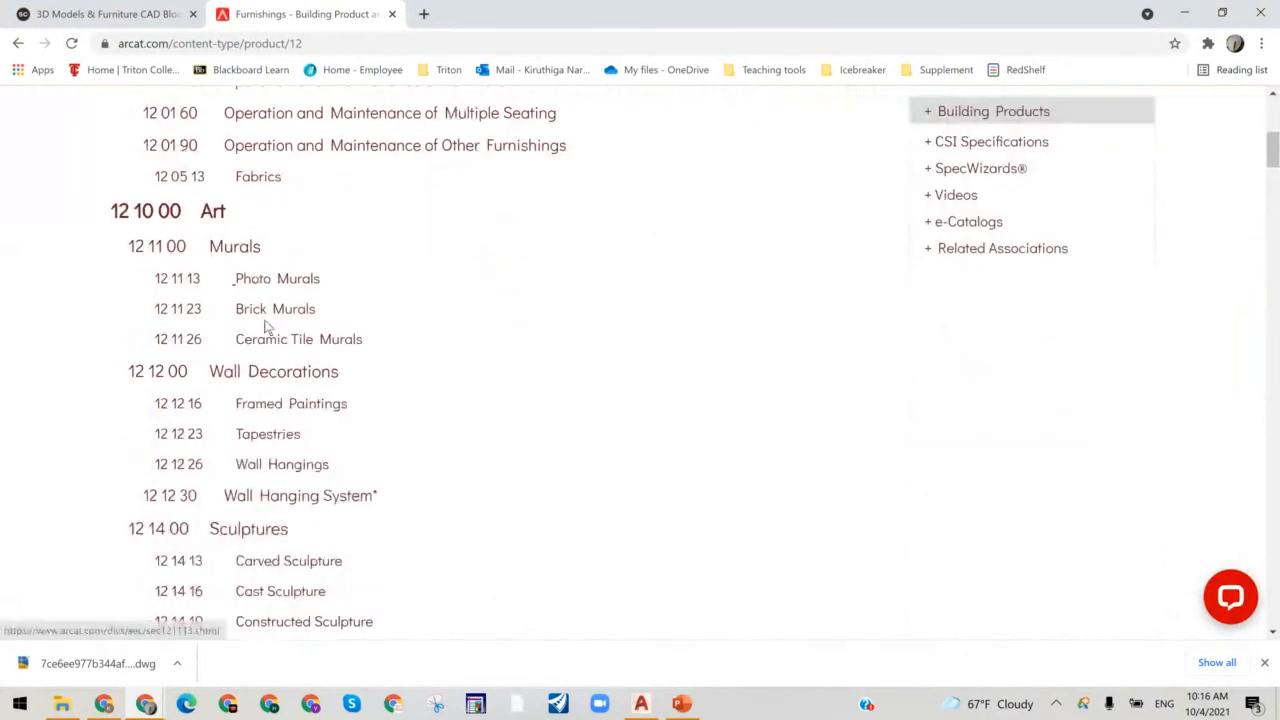
pyautogui.scroll(-3, 339, 483)
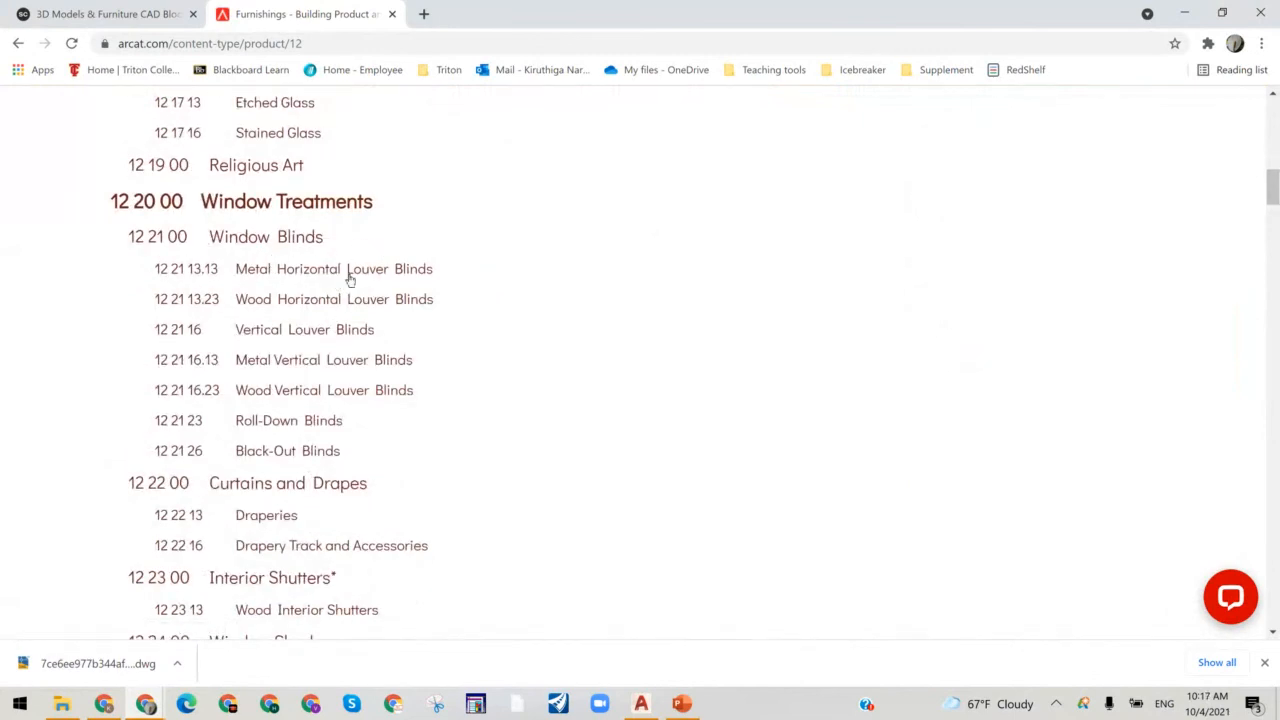
pyautogui.scroll(-5, 342, 532)
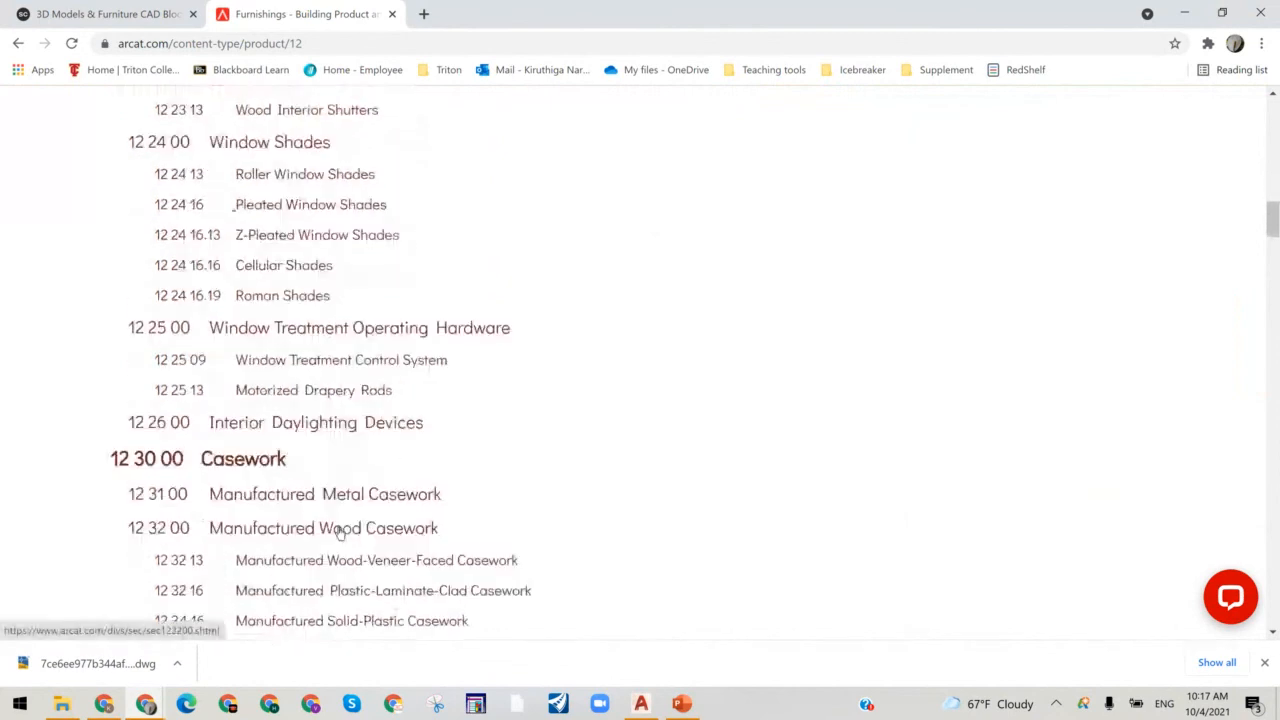
pyautogui.scroll(-12, 342, 532)
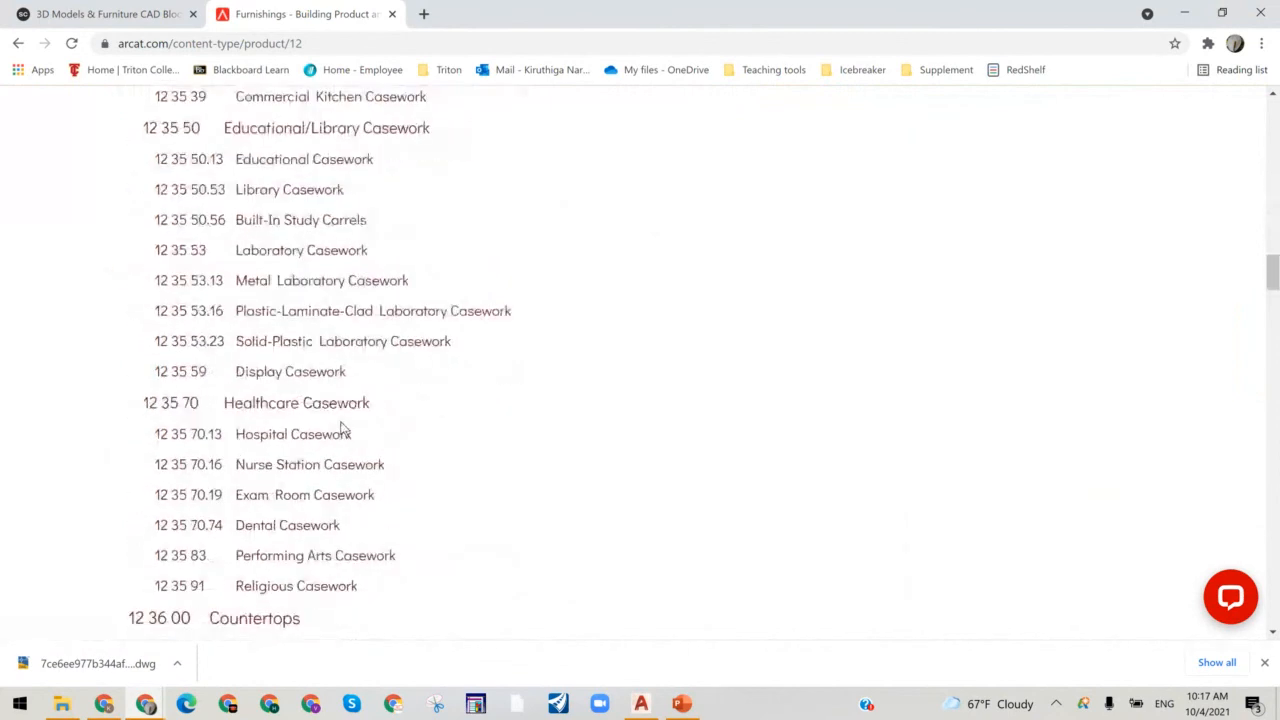
pyautogui.scroll(-4, 340, 425)
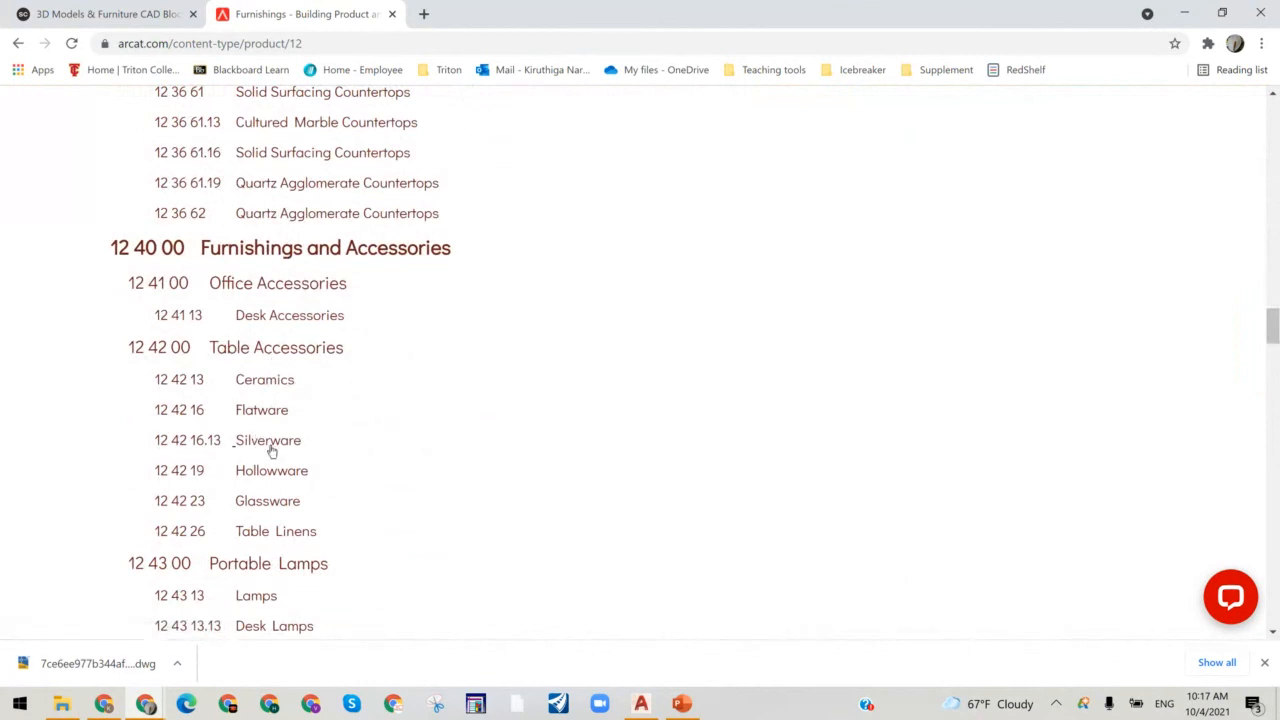
pyautogui.scroll(-5, 285, 520)
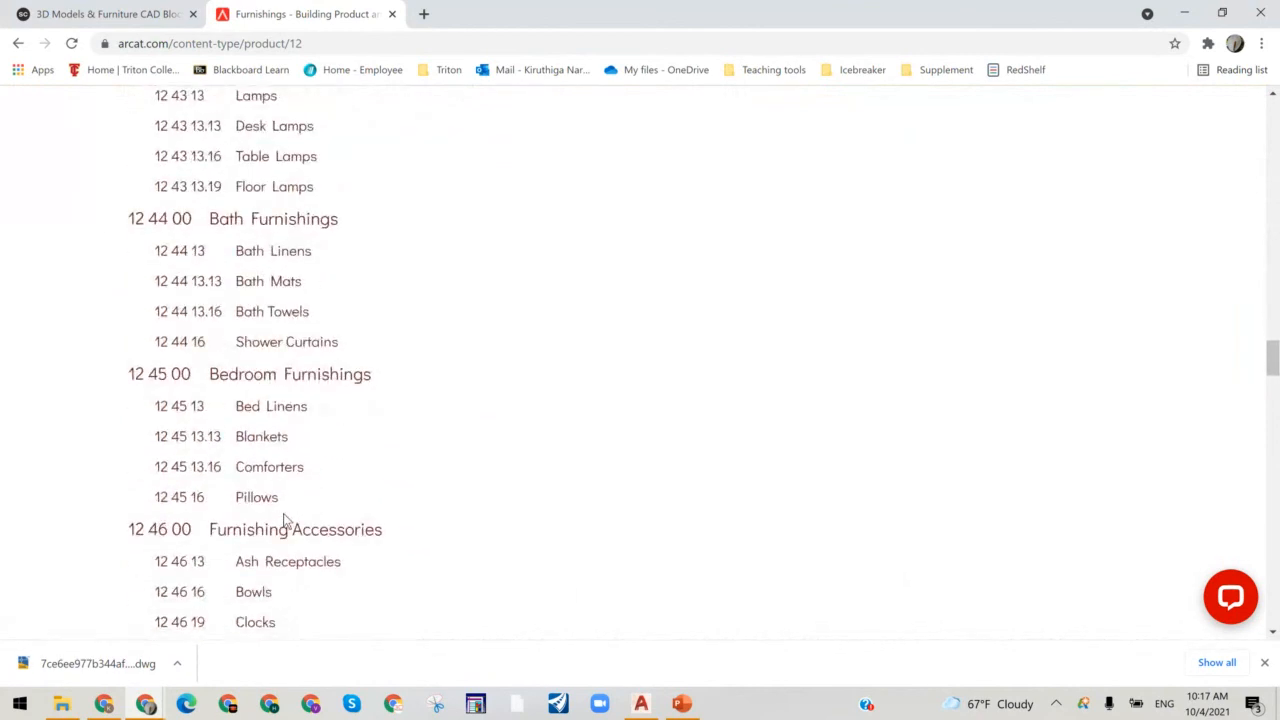
pyautogui.scroll(-10, 285, 520)
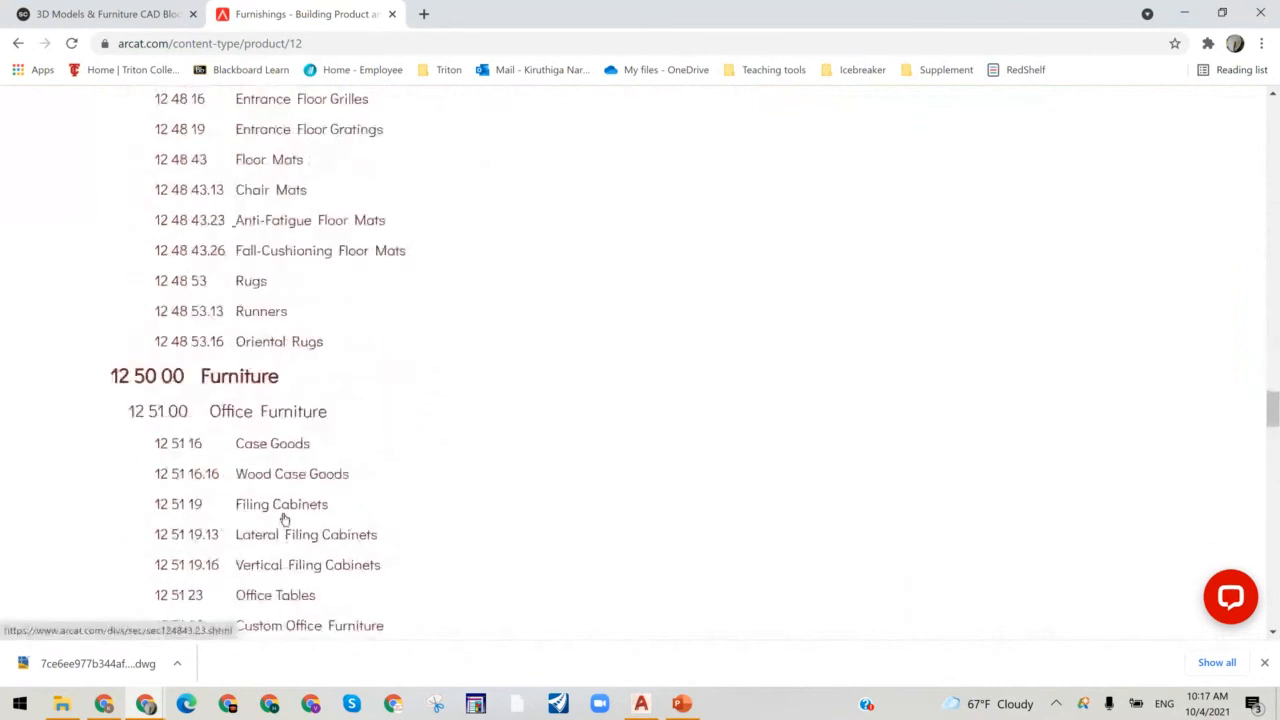
pyautogui.scroll(-14, 285, 520)
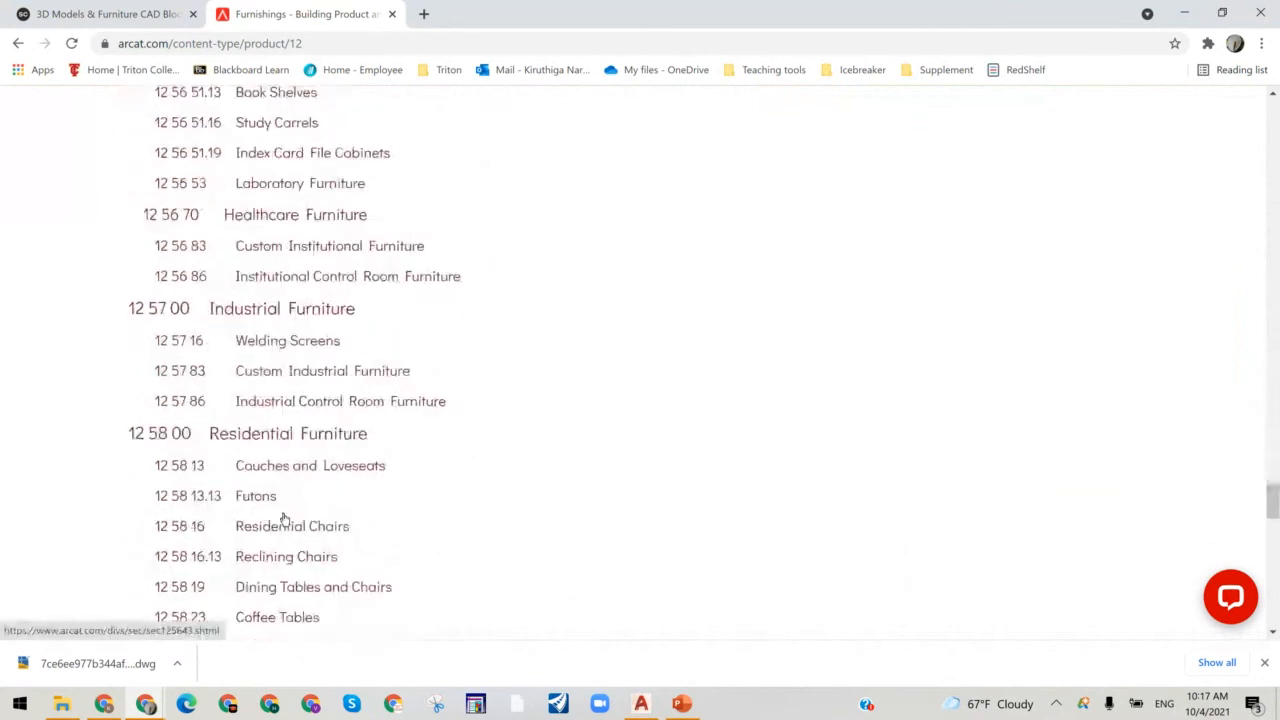
pyautogui.scroll(-7, 431, 489)
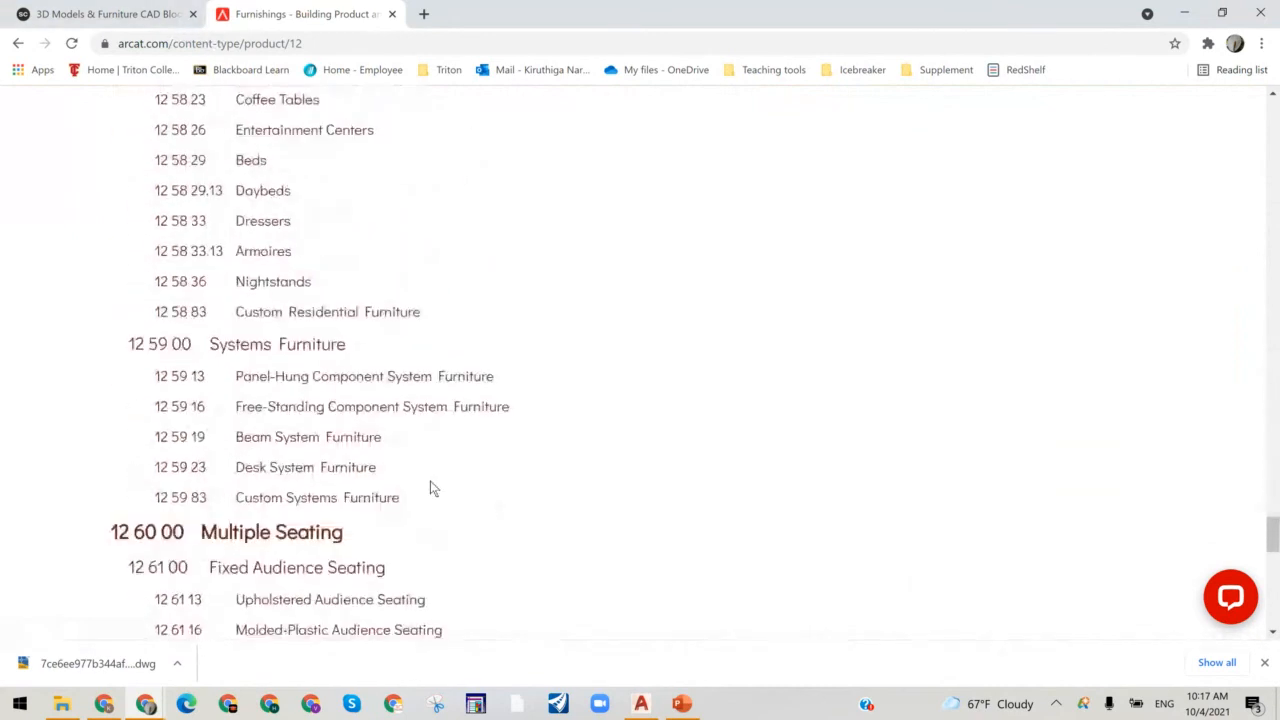
pyautogui.scroll(-8, 431, 489)
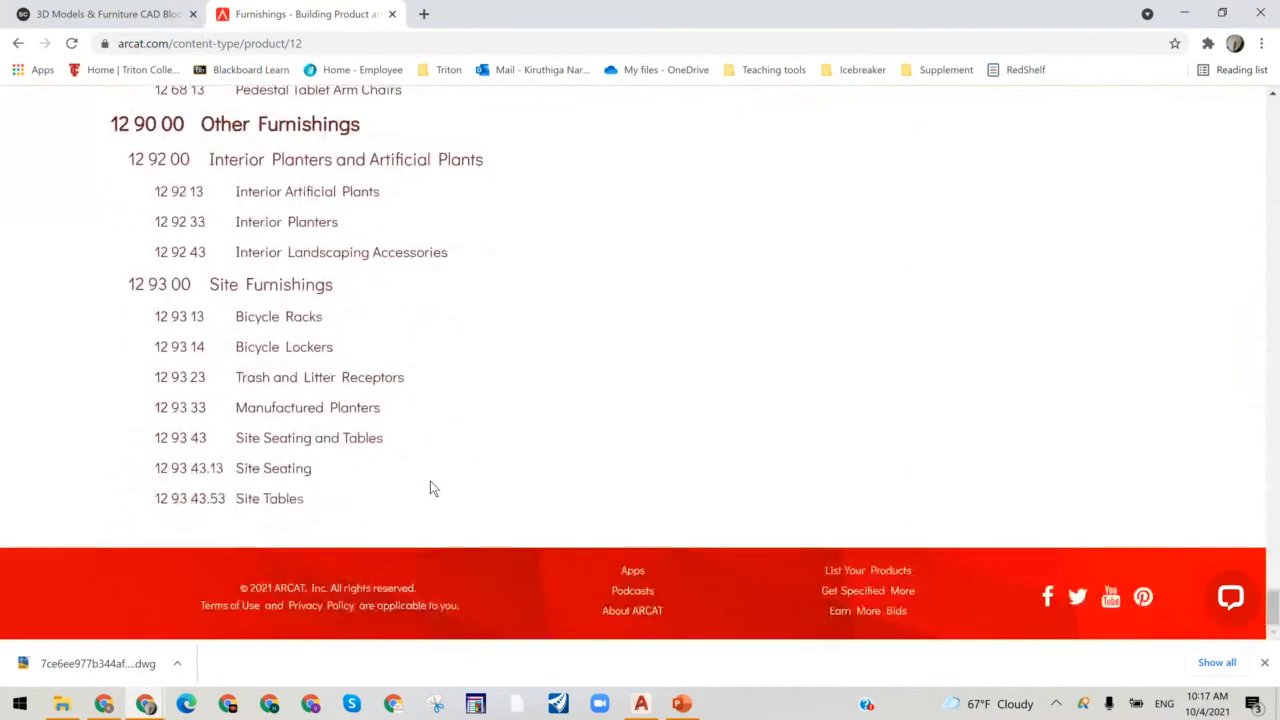
pyautogui.scroll(12, 431, 489)
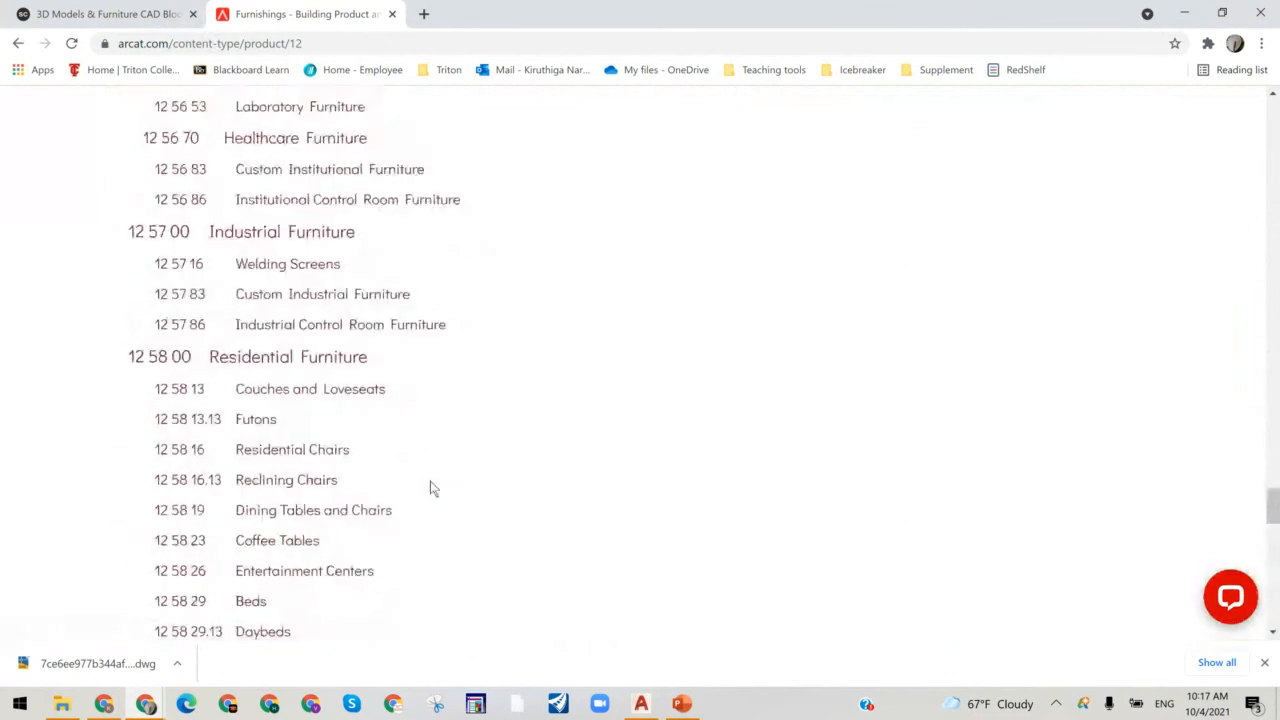
pyautogui.scroll(10, 432, 490)
pyautogui.scroll(10, 431, 490)
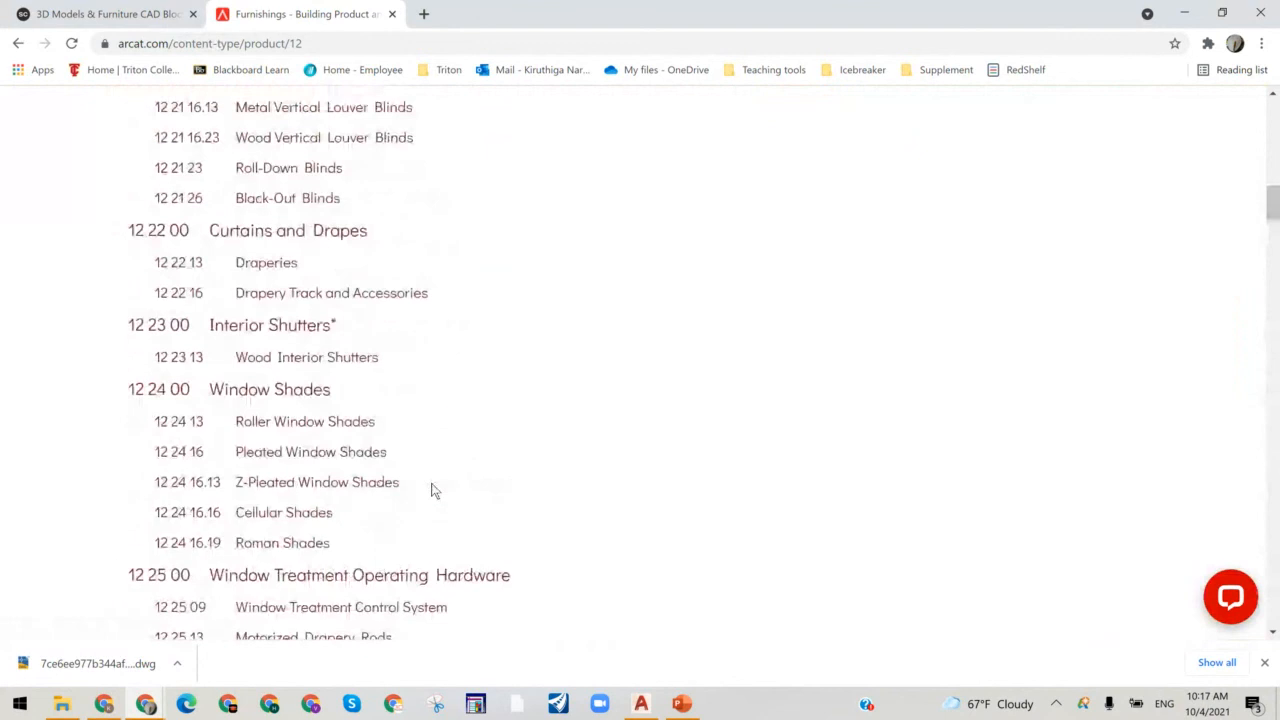
pyautogui.scroll(10, 432, 490)
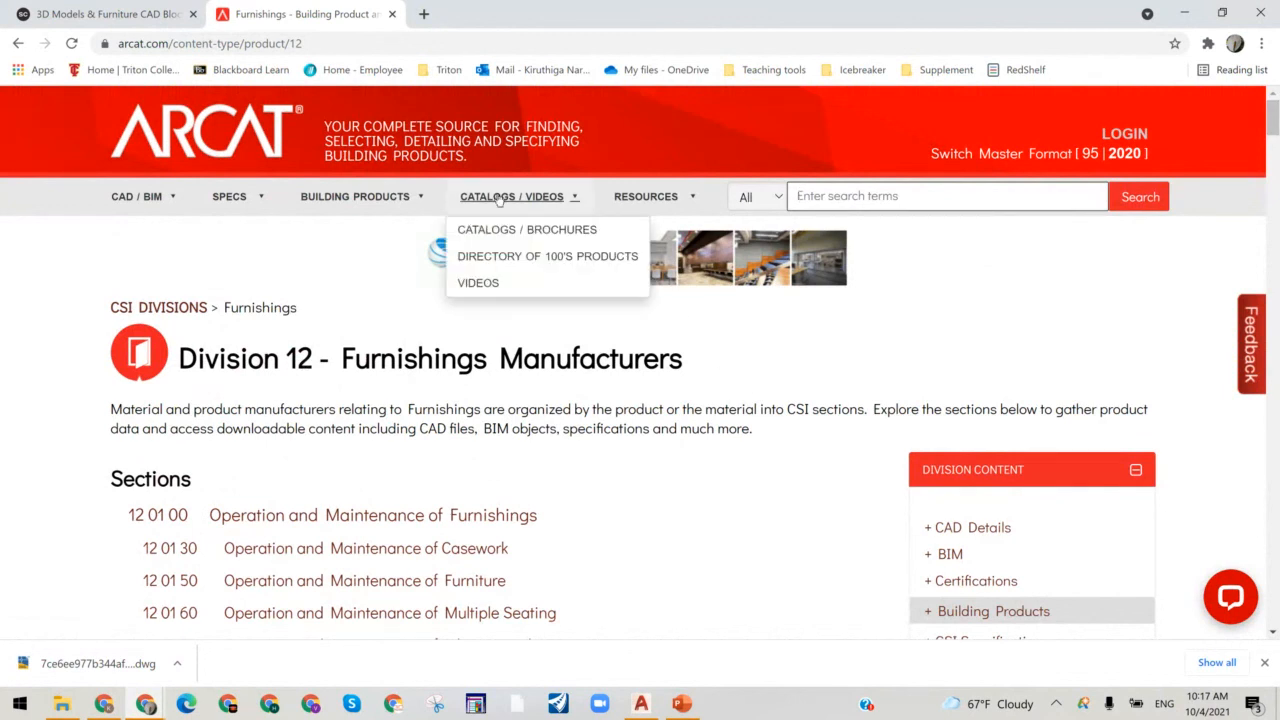
# Step: Open the CSI Divisions list of building products and choose the 03 Concrete division
pyautogui.moveTo(383, 194)
pyautogui.click(355, 231)
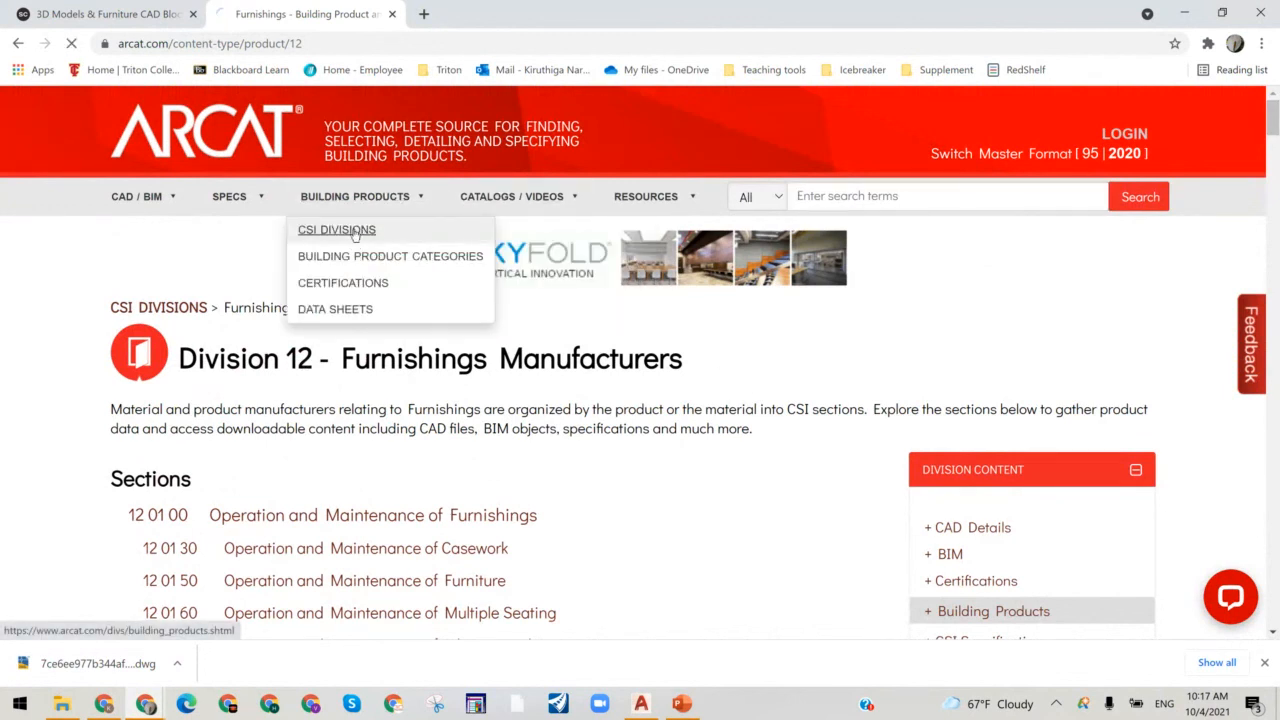
pyautogui.scroll(-2, 355, 235)
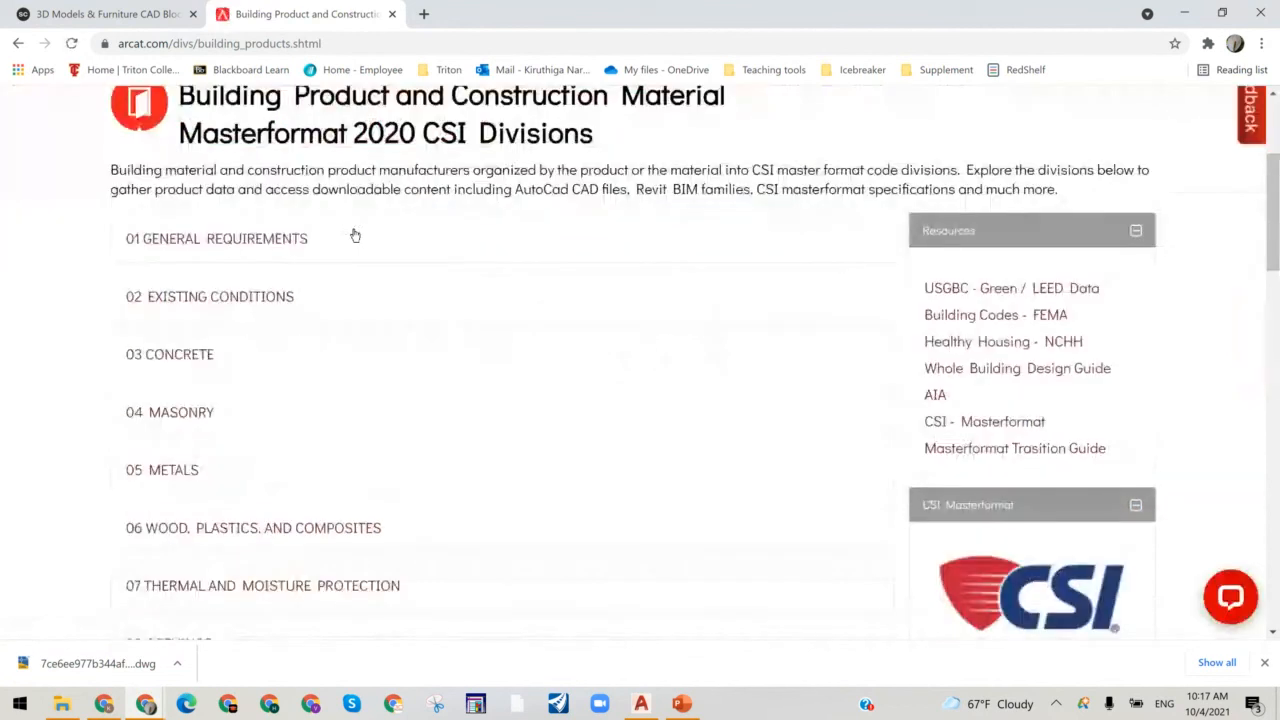
pyautogui.click(183, 362)
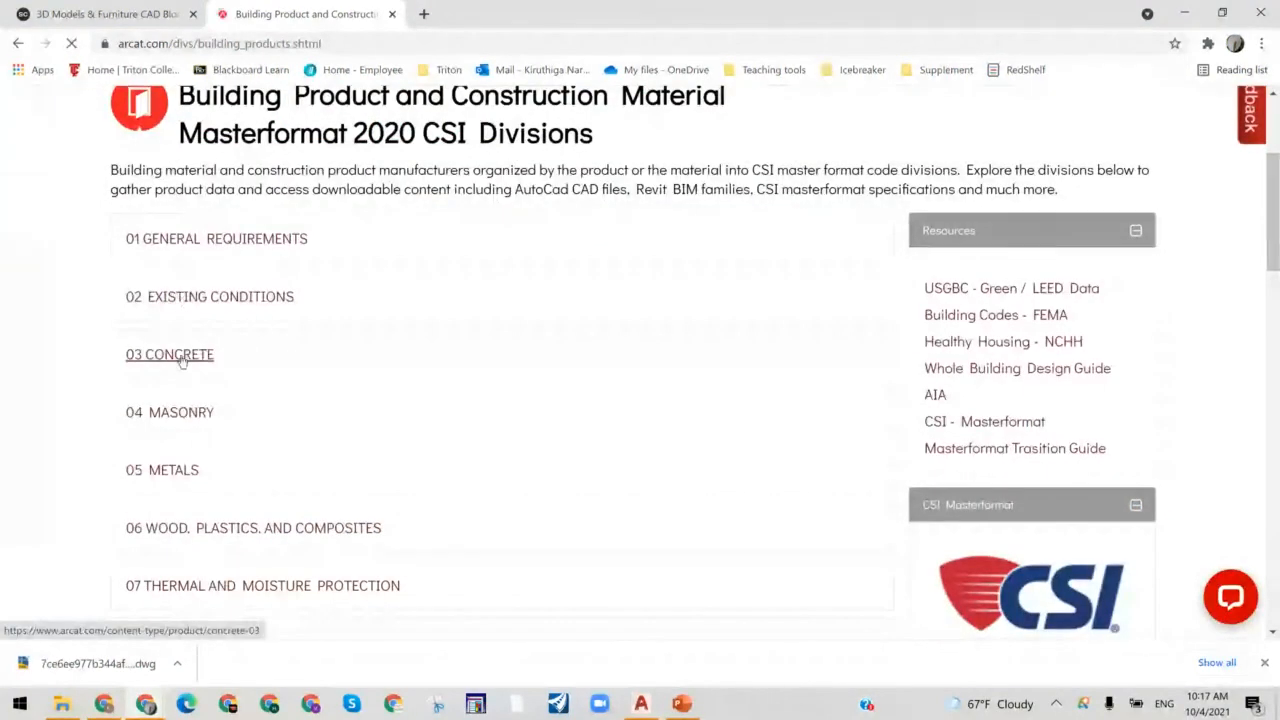
# Step: Look through the Division 03 Concrete sections and return to the CSI Divisions list to review it down to 48 Electrical Power Generation
pyautogui.scroll(-2, 577, 351)
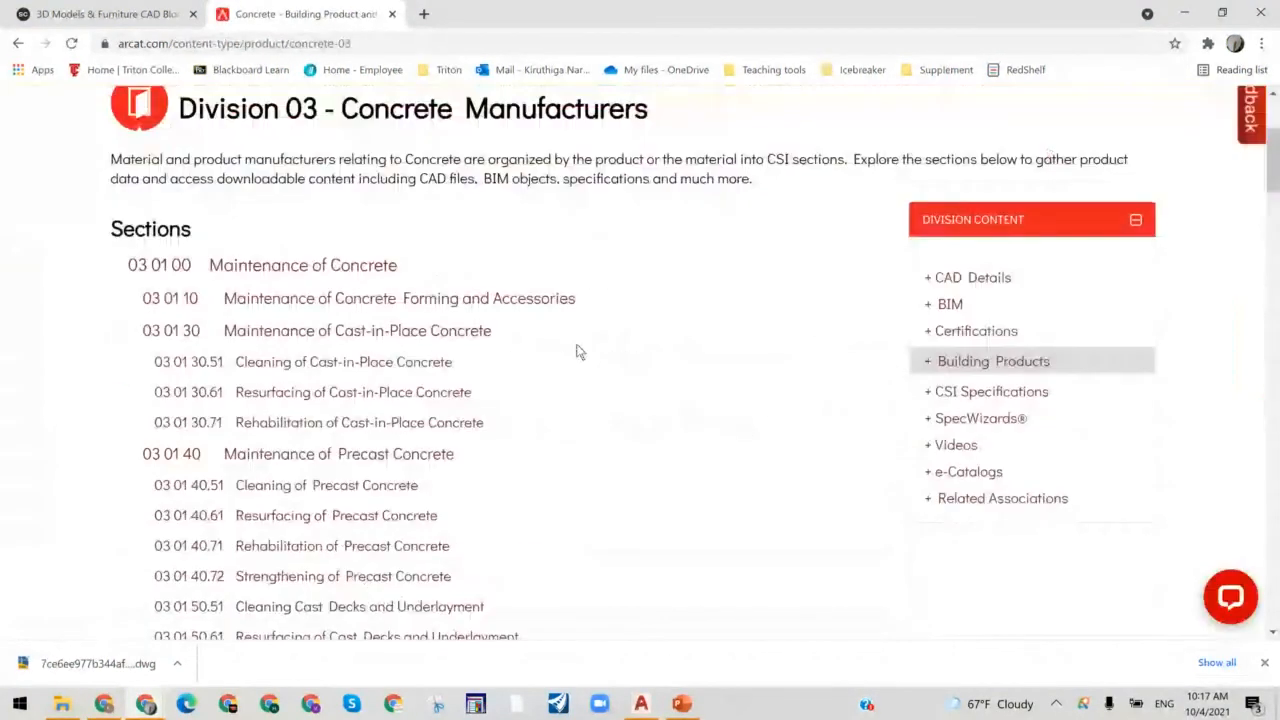
pyautogui.scroll(-5, 577, 351)
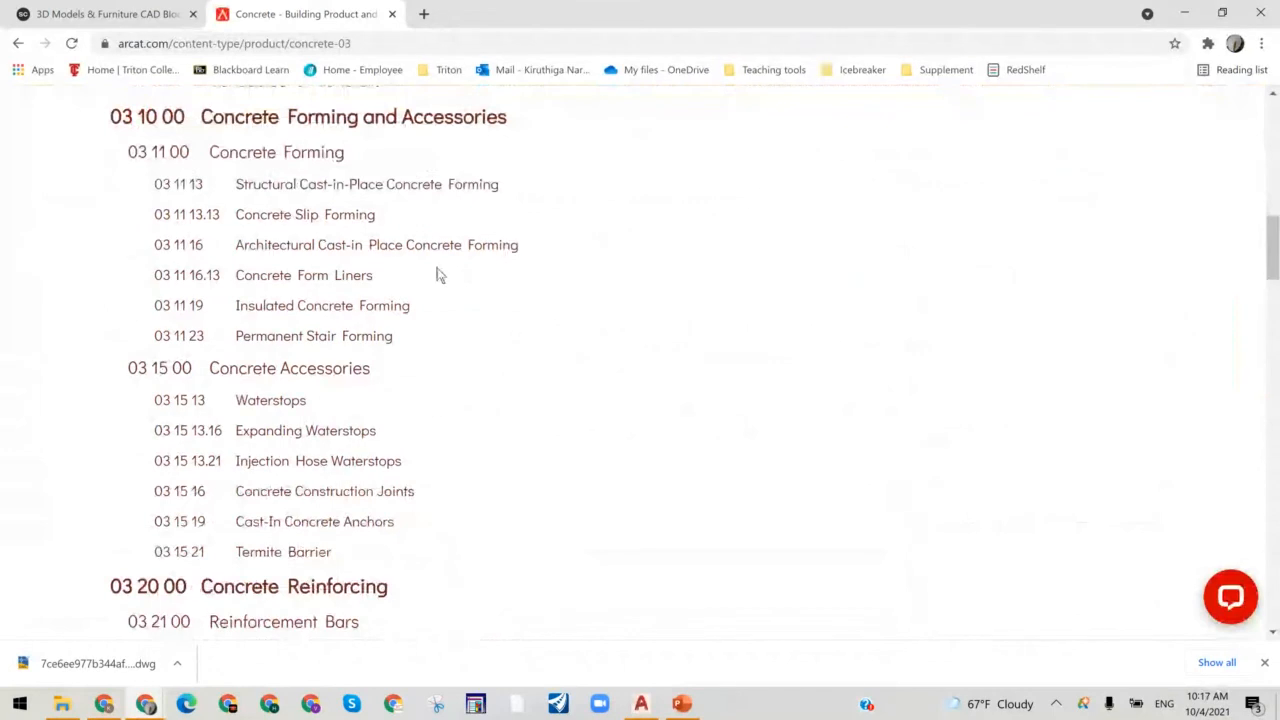
pyautogui.click(18, 45)
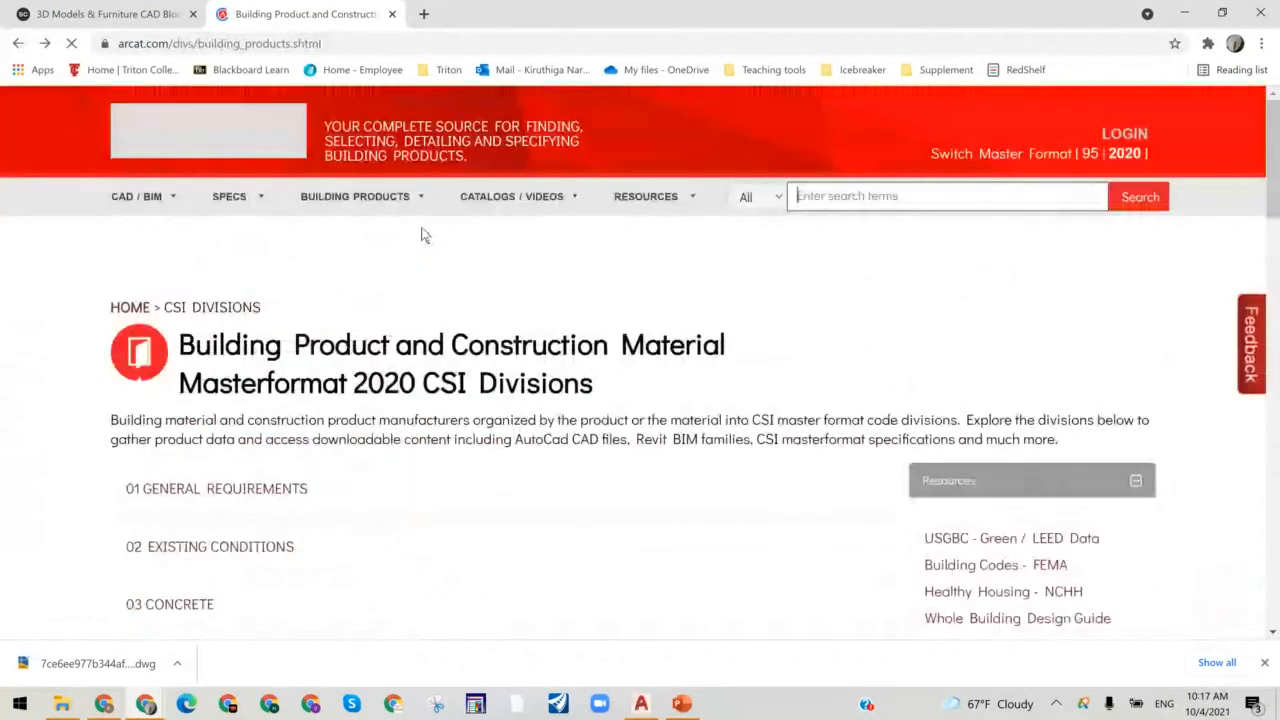
pyautogui.scroll(-15, 421, 235)
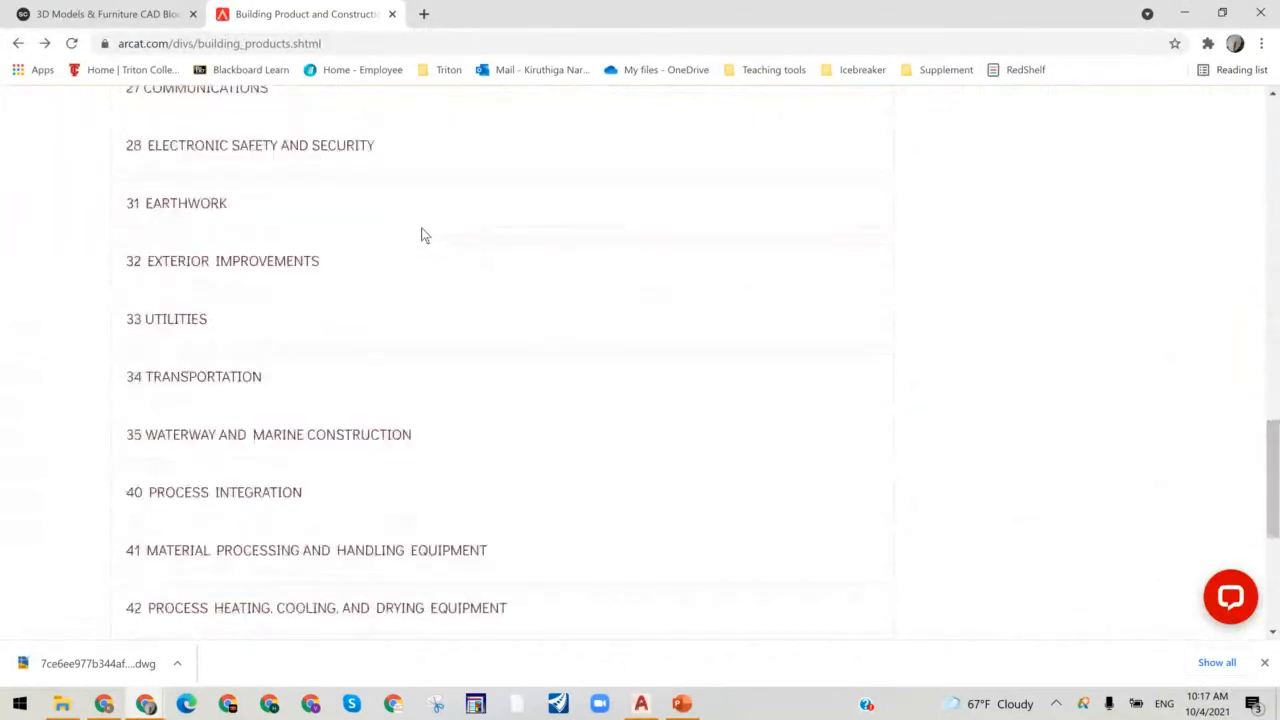
pyautogui.scroll(-4, 421, 235)
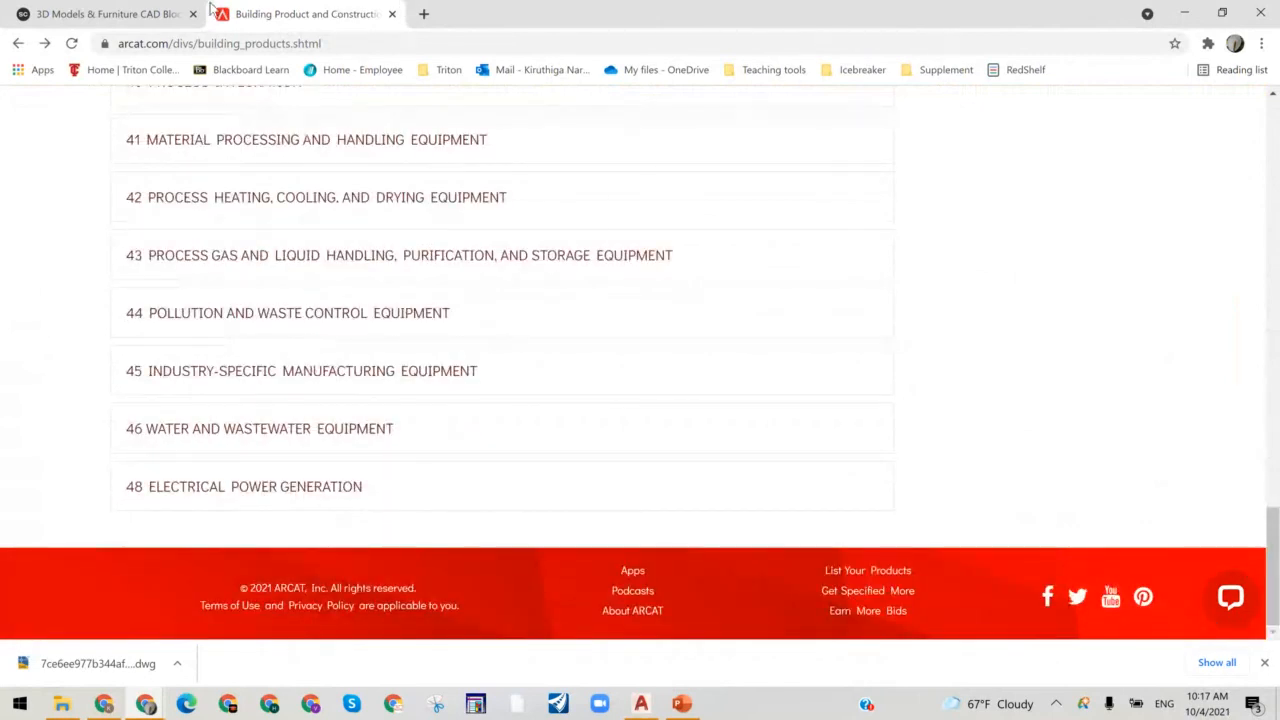
# Step: Return to the Steelcase 3D Models / CAD page and view the square dining table's image and download options
pyautogui.click(102, 10)
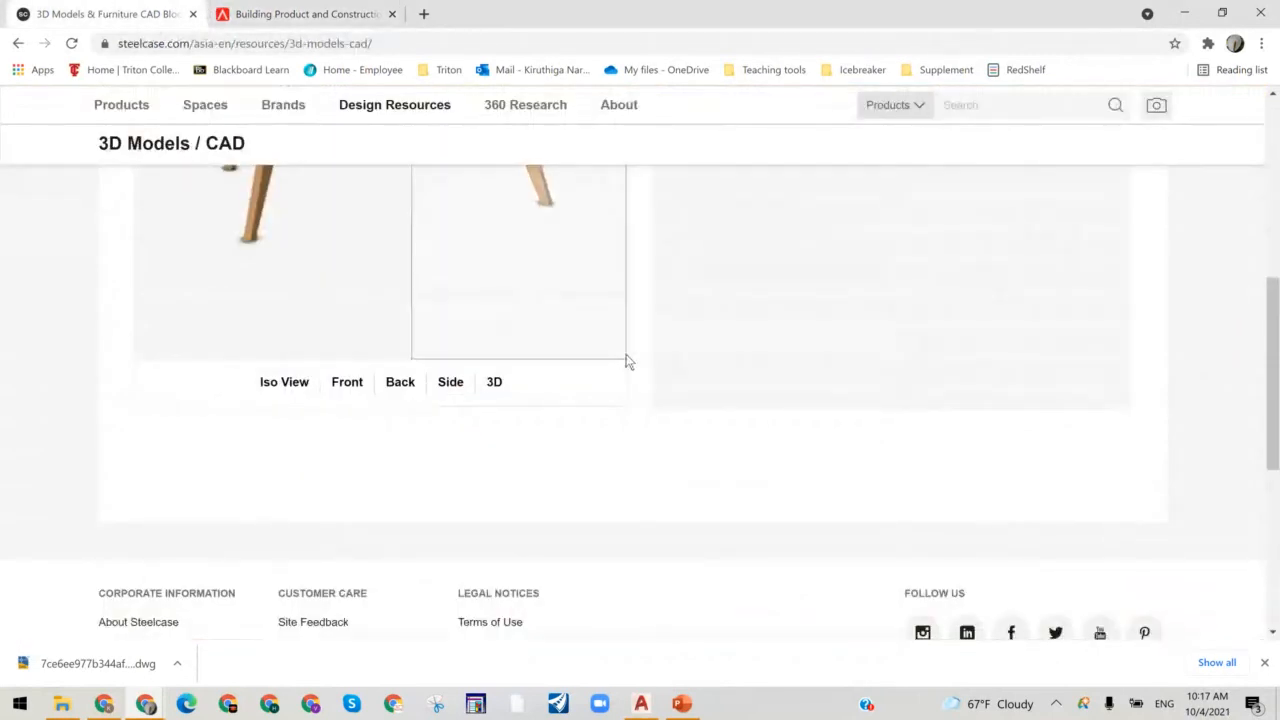
pyautogui.scroll(5, 626, 360)
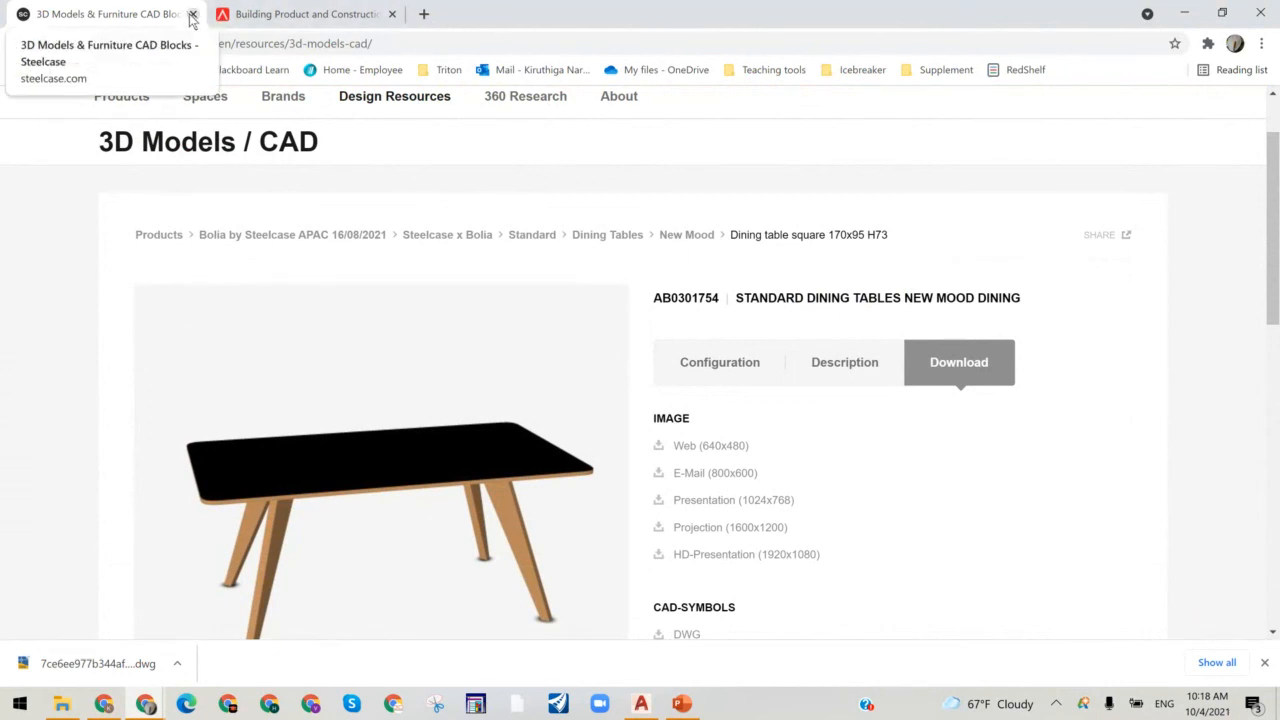
# Step: Switch to the cad blocks.pptx presentation in PowerPoint and go back from the Pre-Made Blocks slide to the title slide
pyautogui.click(683, 705)
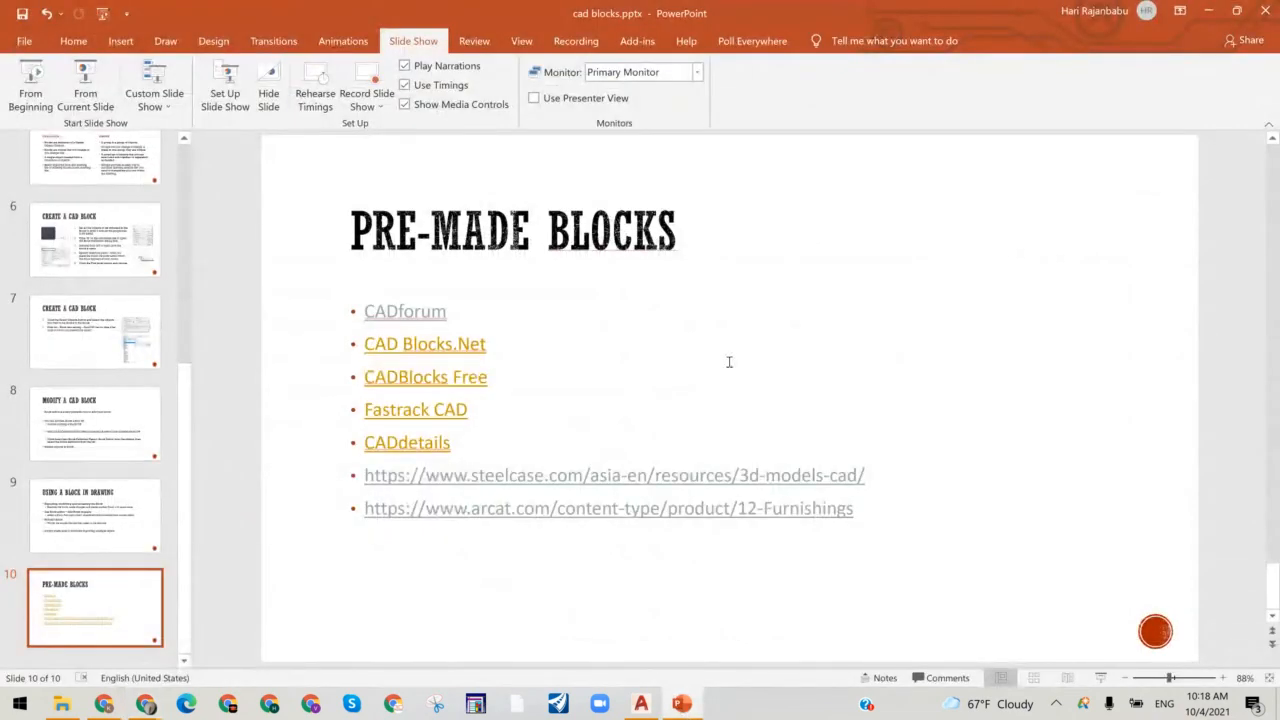
pyautogui.scroll(6, 728, 361)
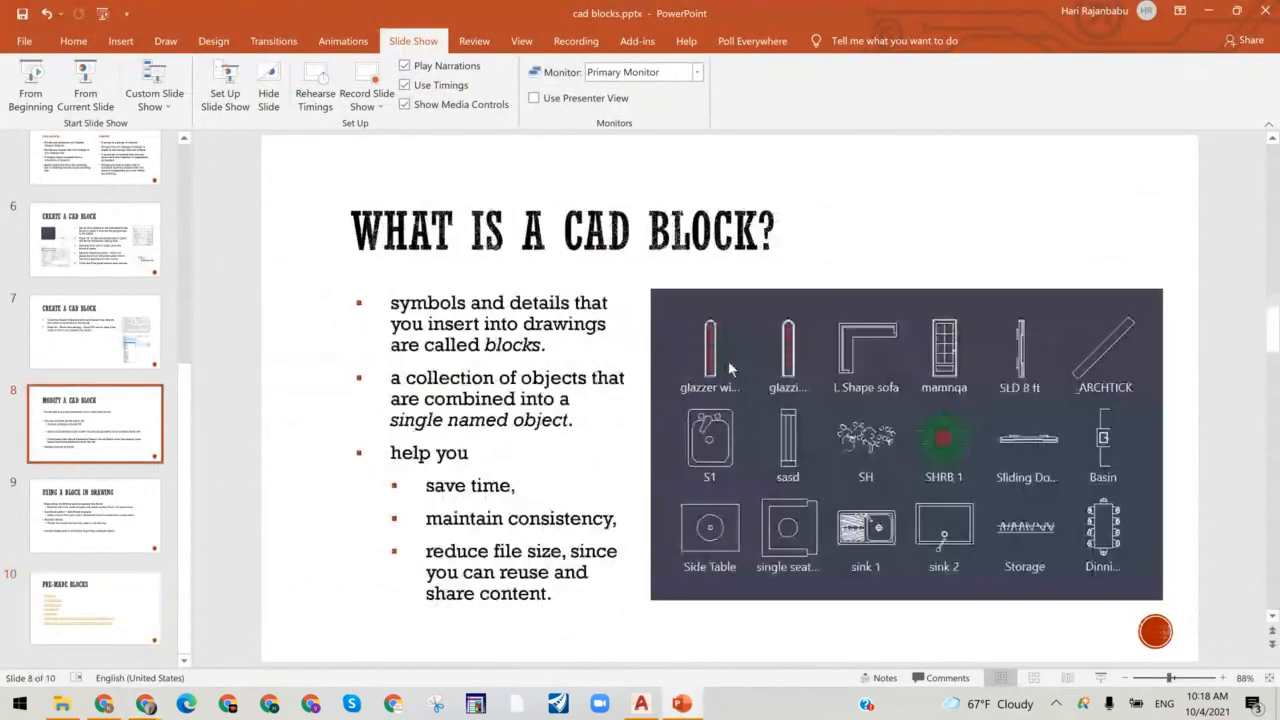
pyautogui.scroll(3, 728, 361)
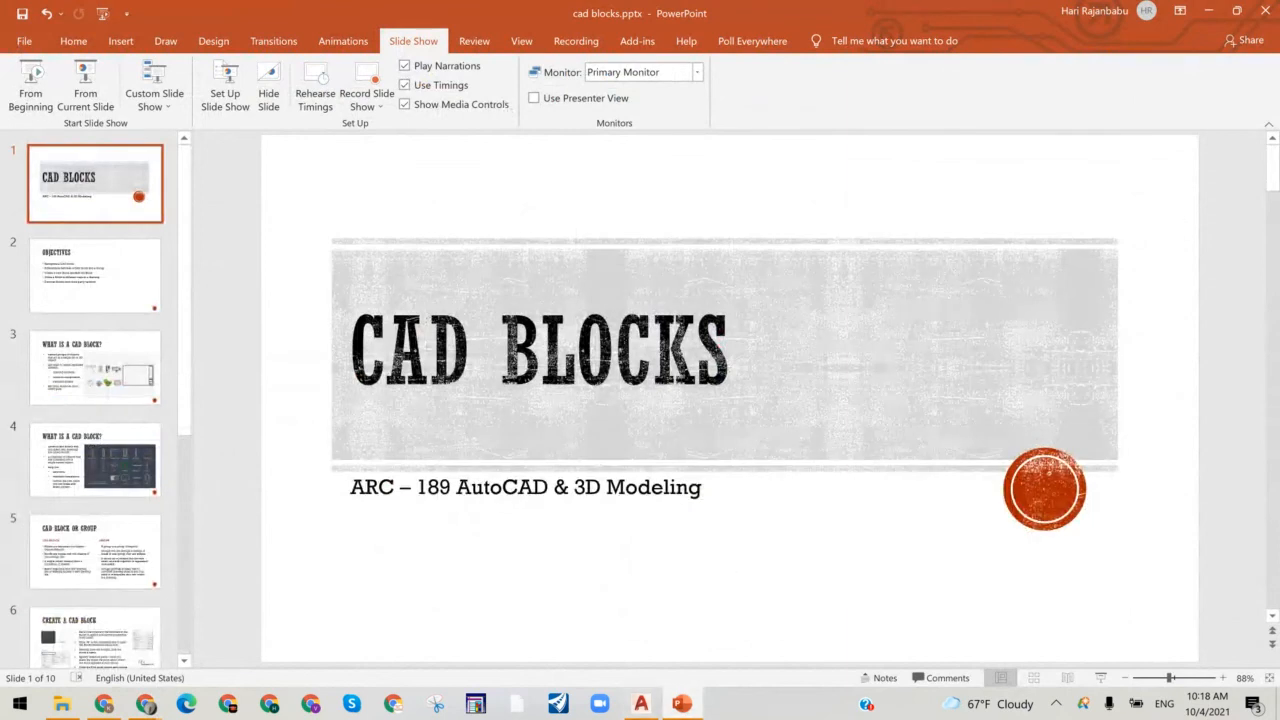